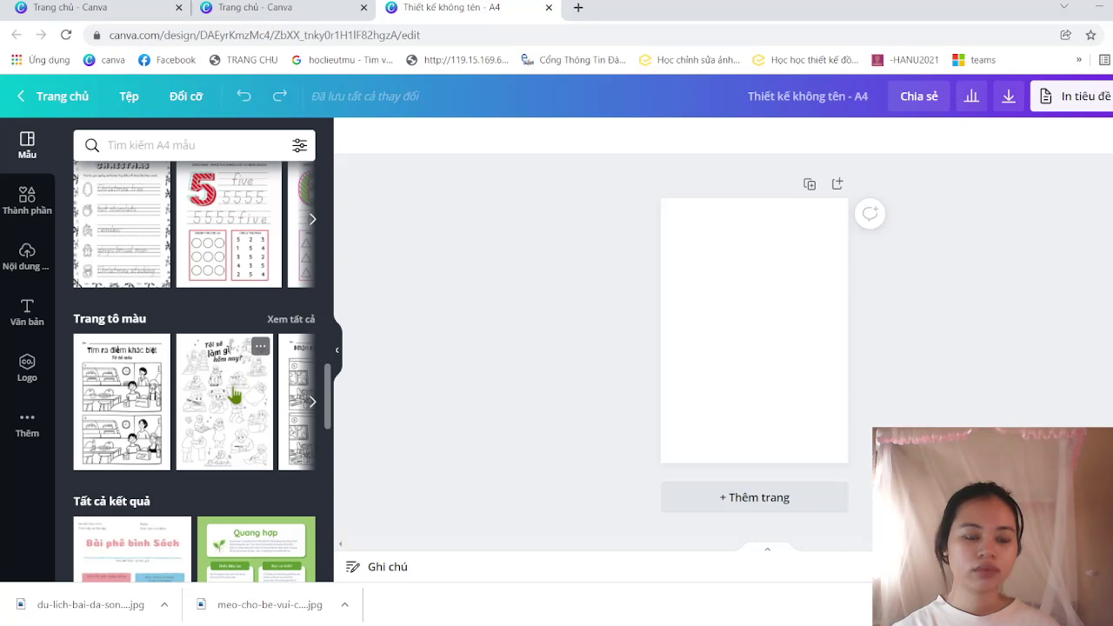
- Apply the green 'Quang hợp' photosynthesis worksheet template to the A4 page and zoom in
scroll(228, 366, "up", 3)
scroll(230, 391, "up", 2)
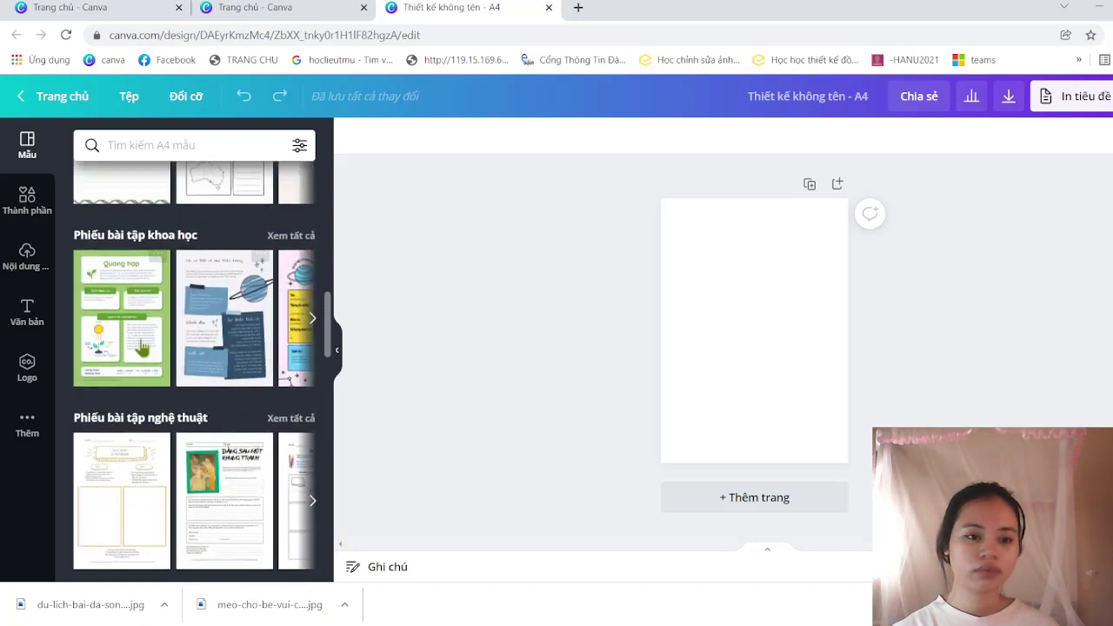
left_click(132, 348)
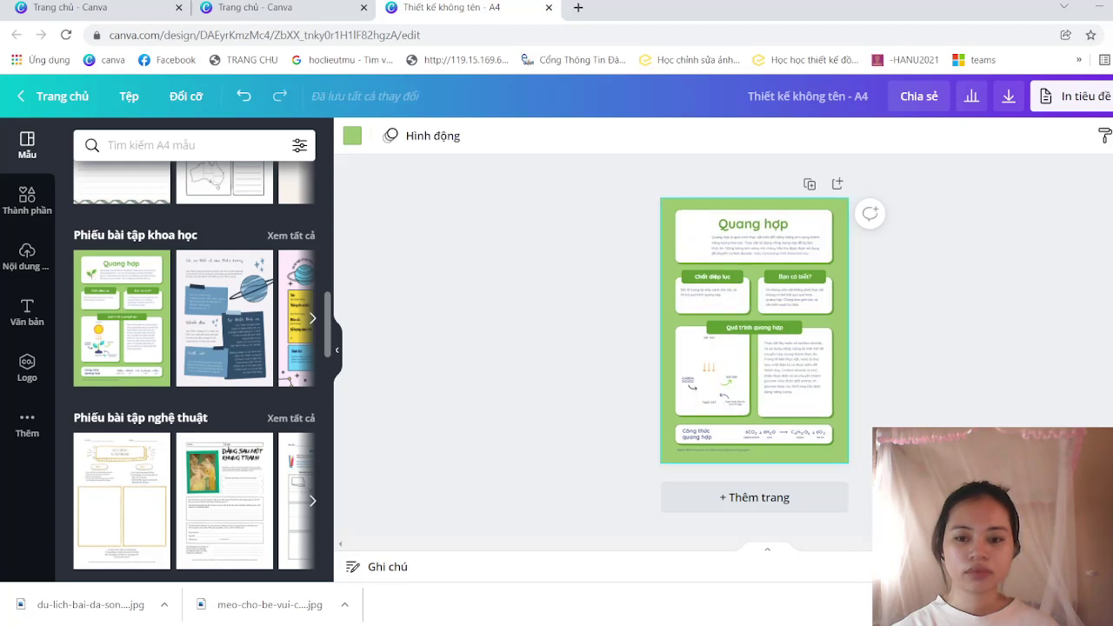
key("ctrl+plus")
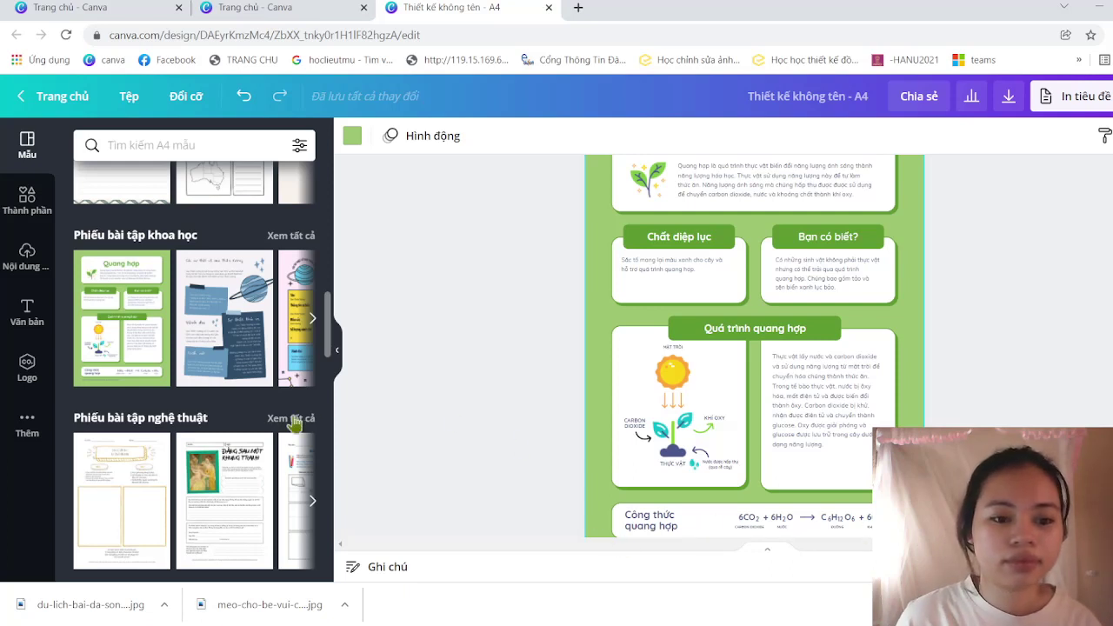
- List every 'Phiếu bài tập khoa học' template and scroll through them to the Hướng dương design
scroll(226, 461, "down", 2)
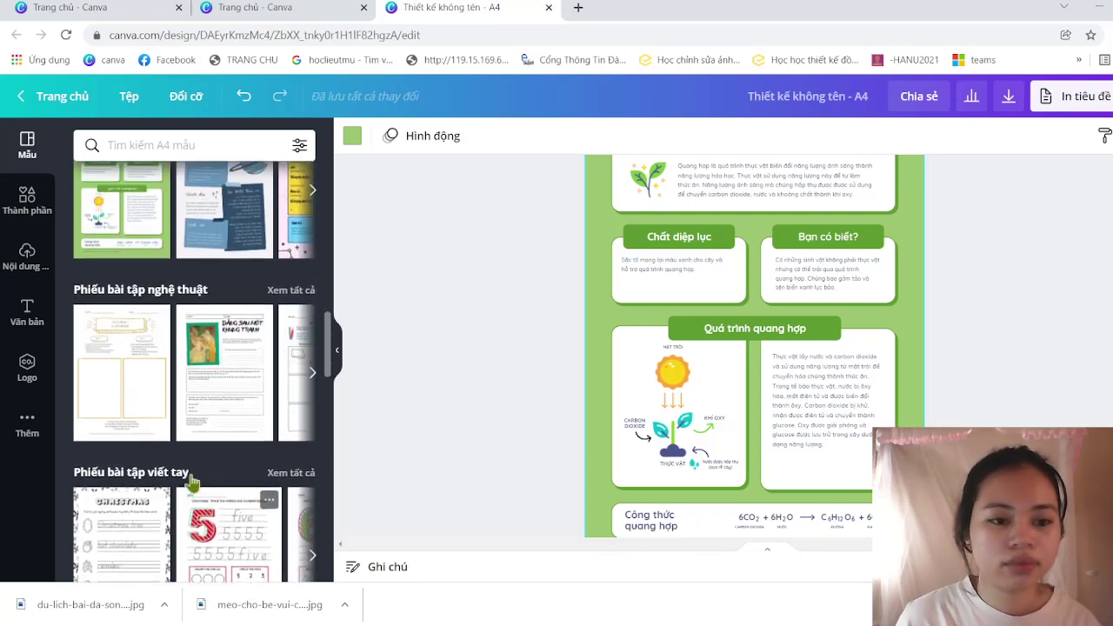
scroll(191, 481, "up", 2)
scroll(261, 391, "up", 1)
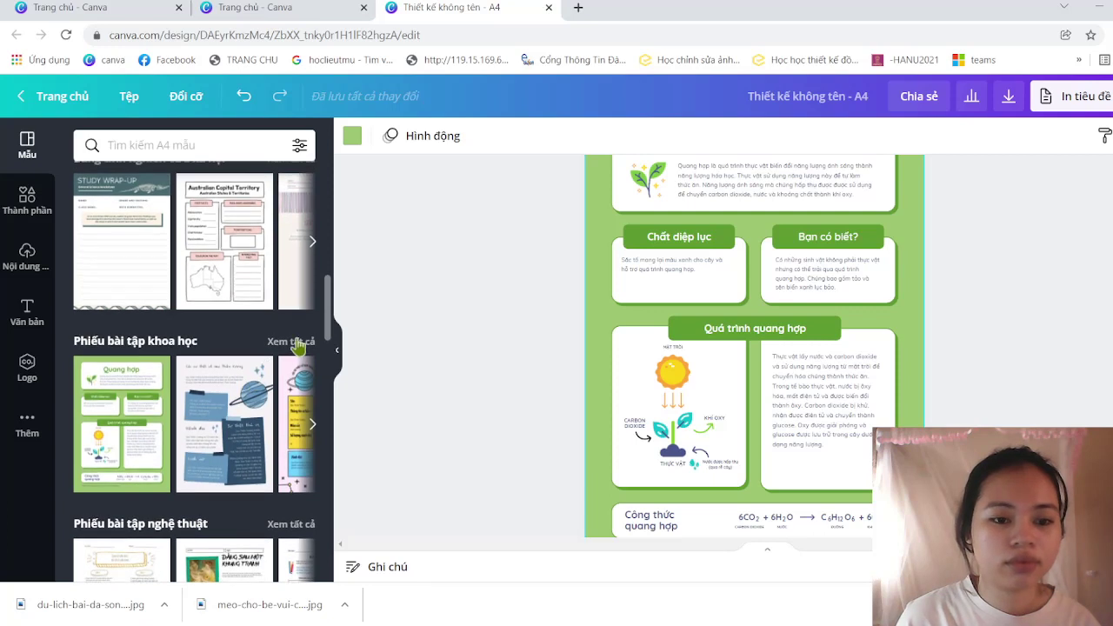
left_click(296, 344)
scroll(201, 452, "down", 3)
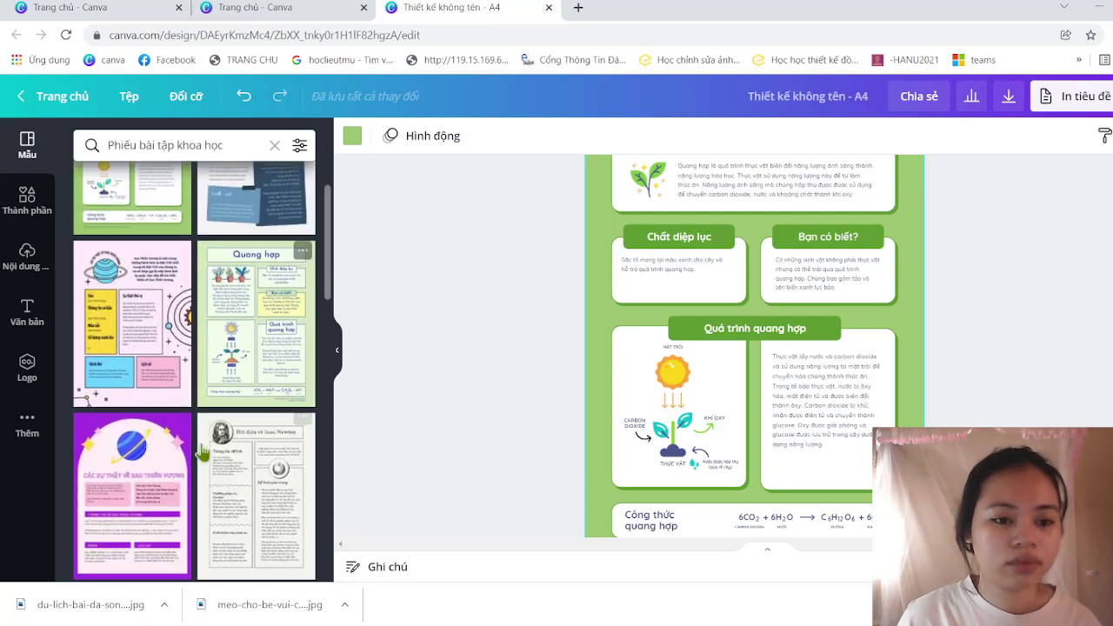
scroll(202, 452, "down", 1)
scroll(201, 452, "down", 1)
scroll(202, 452, "down", 1)
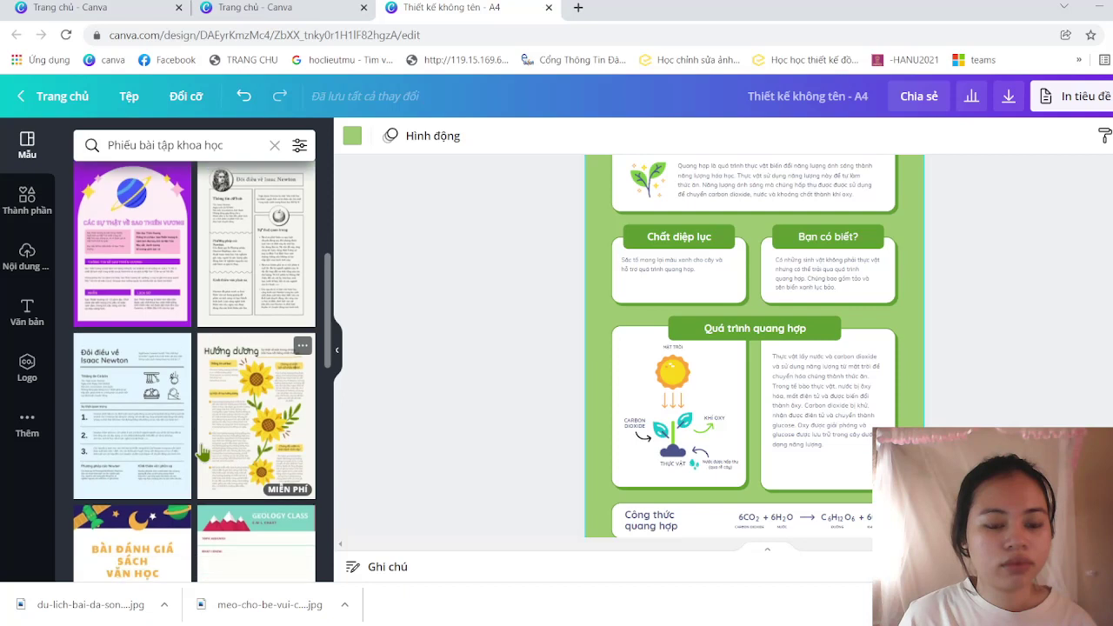
scroll(202, 452, "down", 1)
scroll(202, 452, "down", 1)
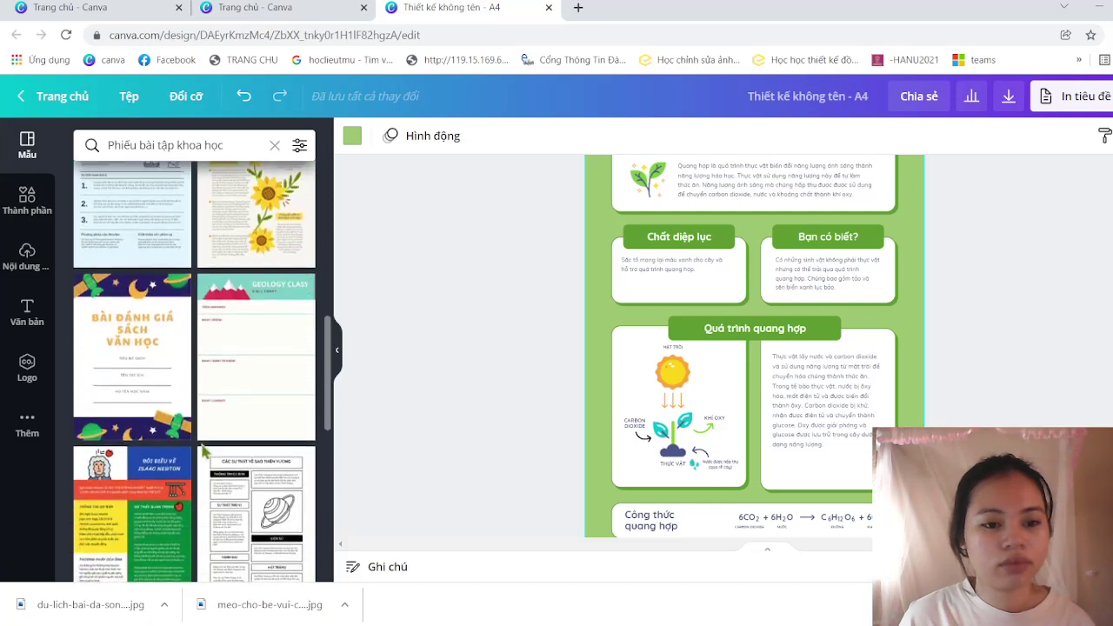
scroll(202, 450, "up", 1)
scroll(217, 447, "up", 1)
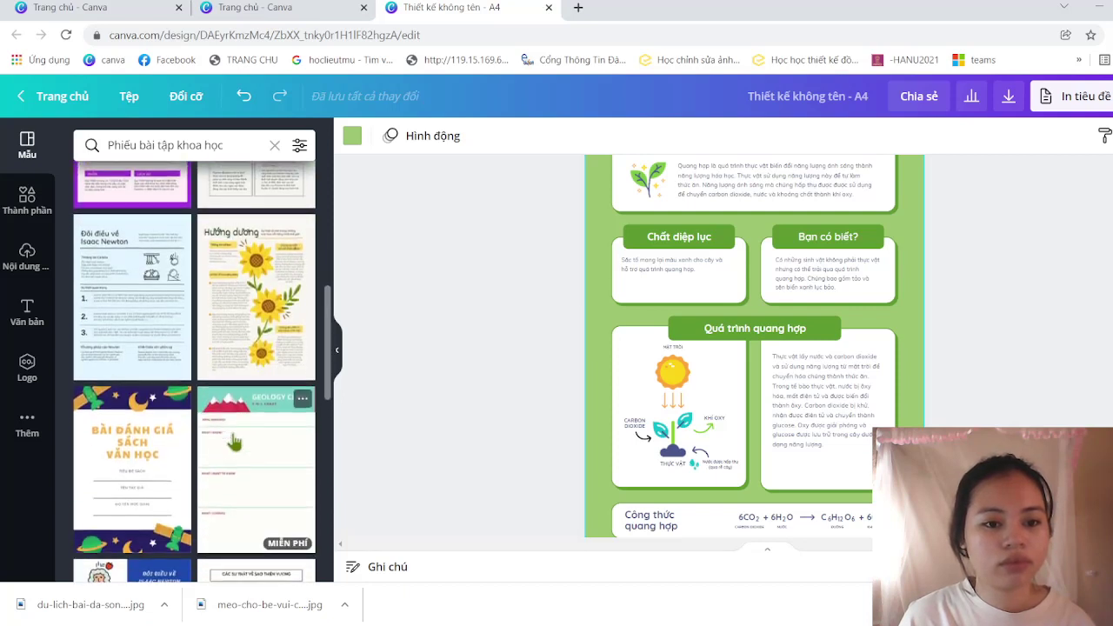
- Replace the page with the sunflower 'Hướng dương' worksheet template
left_click(265, 327)
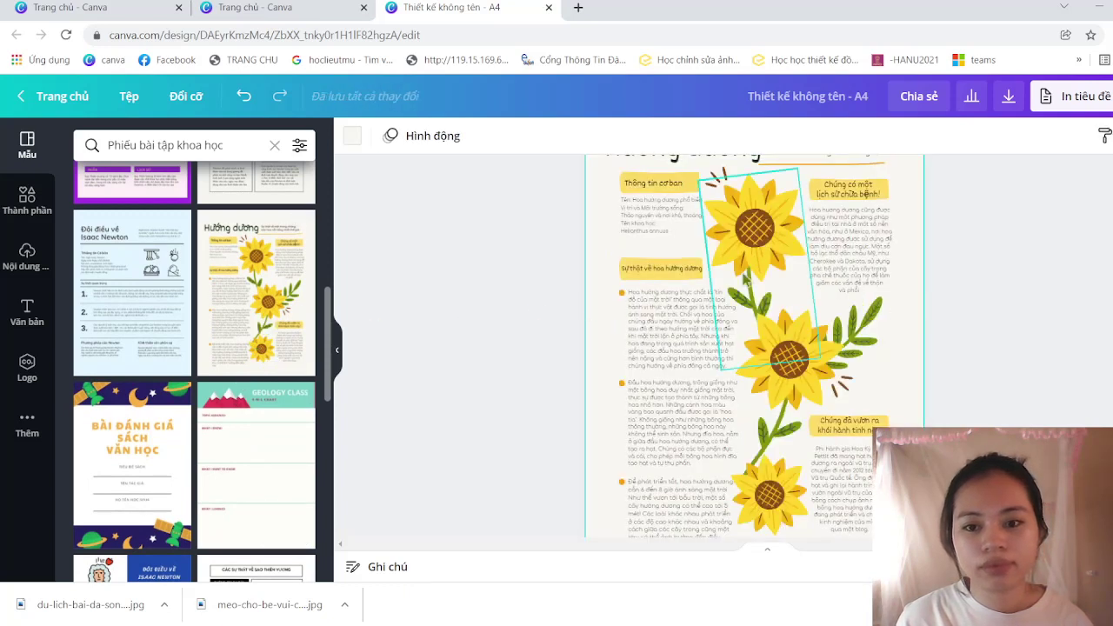
scroll(746, 279, "up", 1)
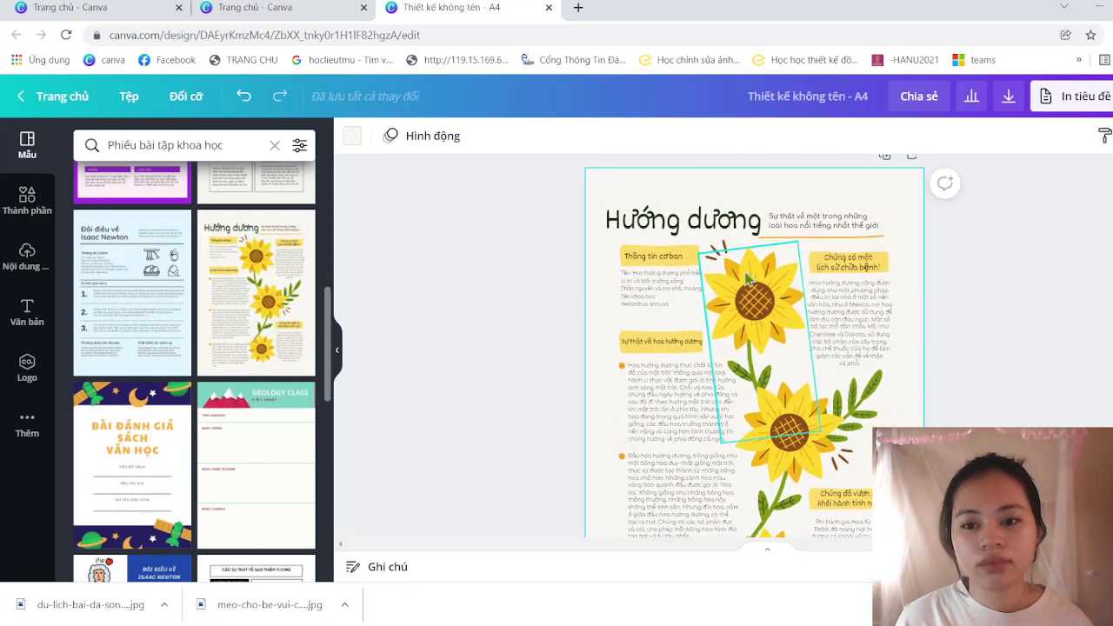
scroll(747, 279, "down", 3)
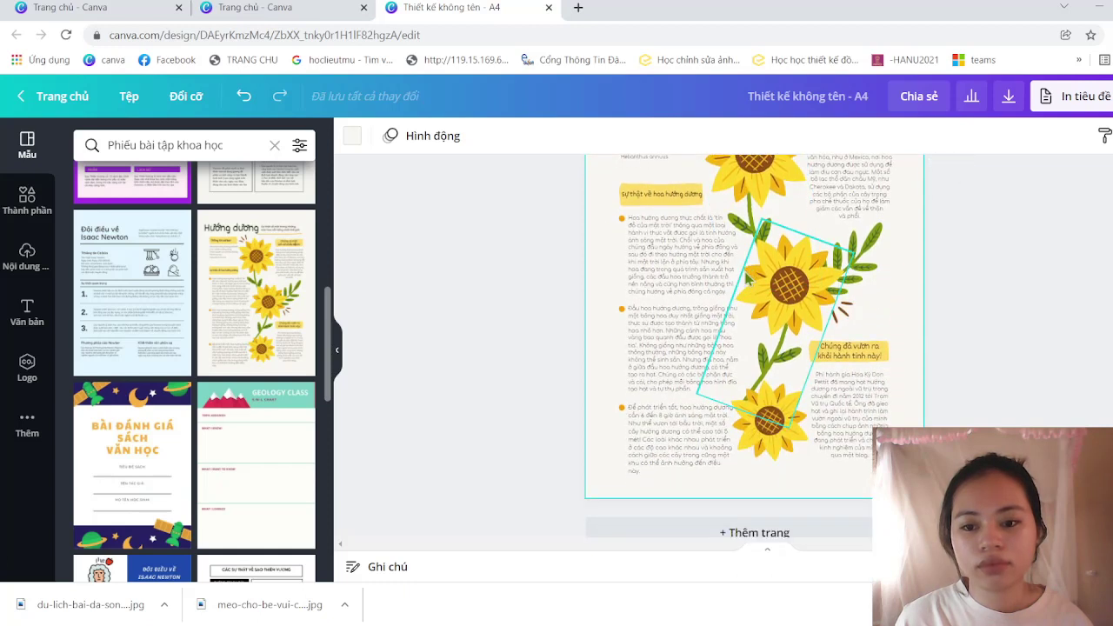
scroll(746, 278, "down", 1)
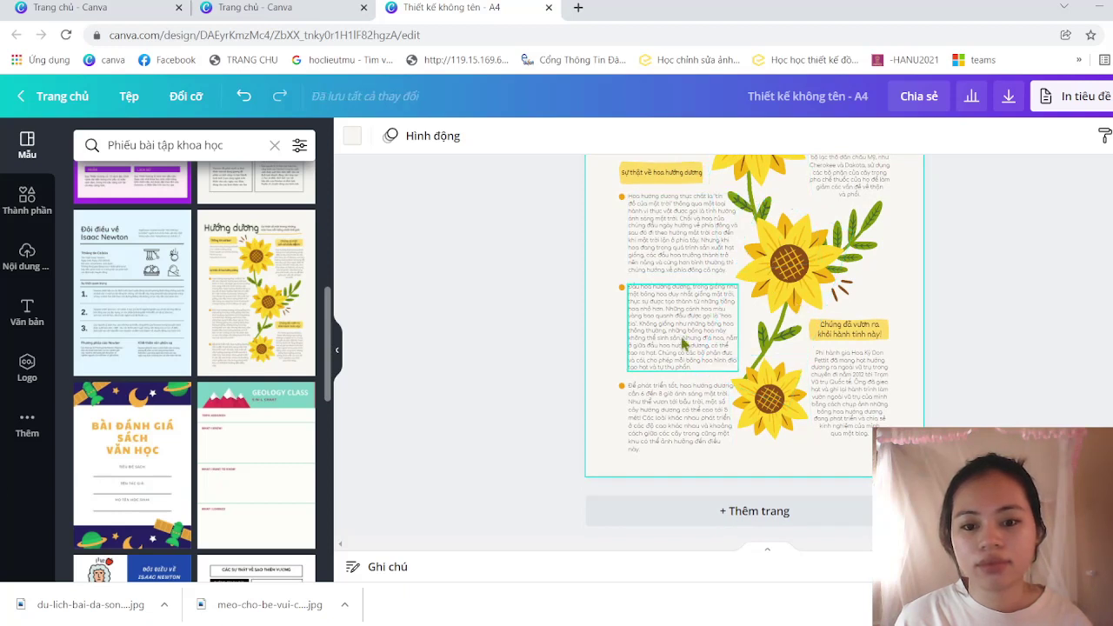
scroll(683, 343, "up", 3)
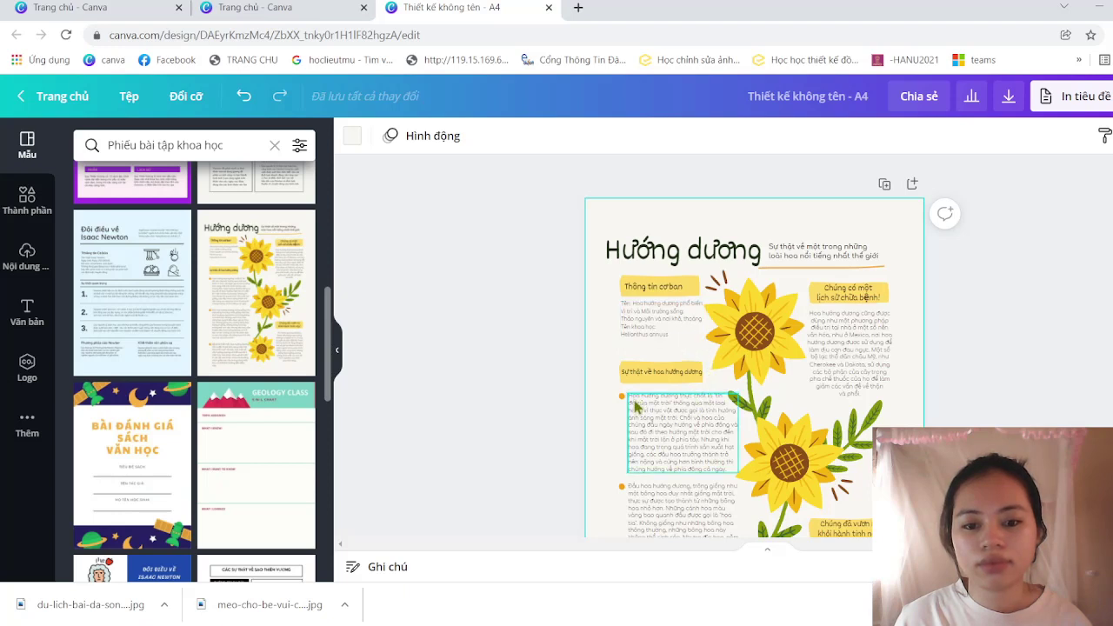
- Inspect the sunflower page's bullet image and page selection, then add a blank page below
left_click(623, 398)
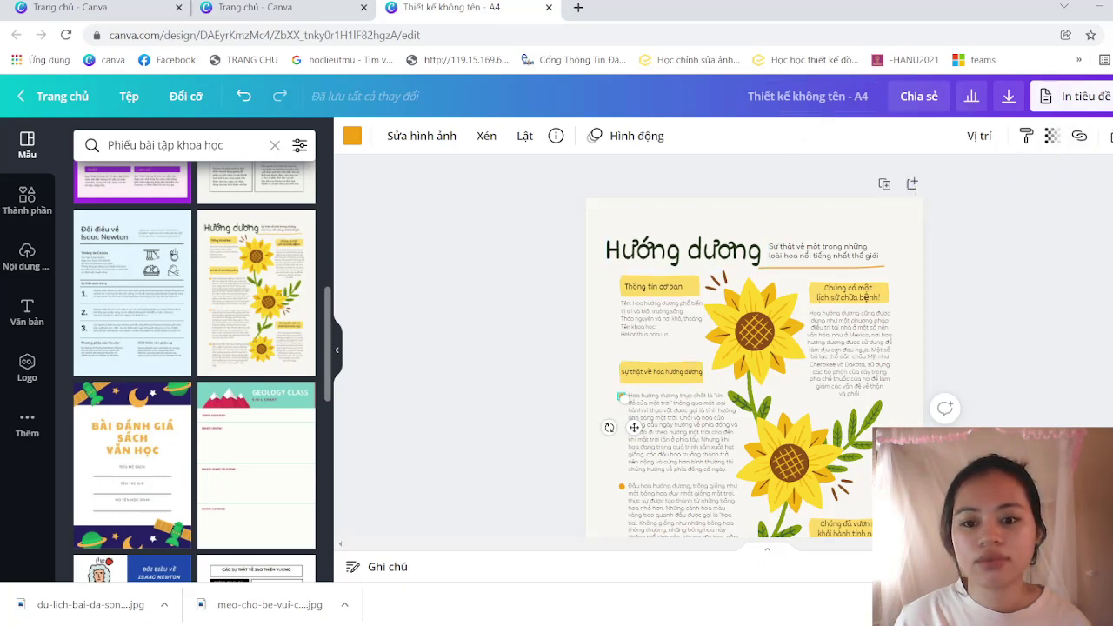
left_click(950, 207)
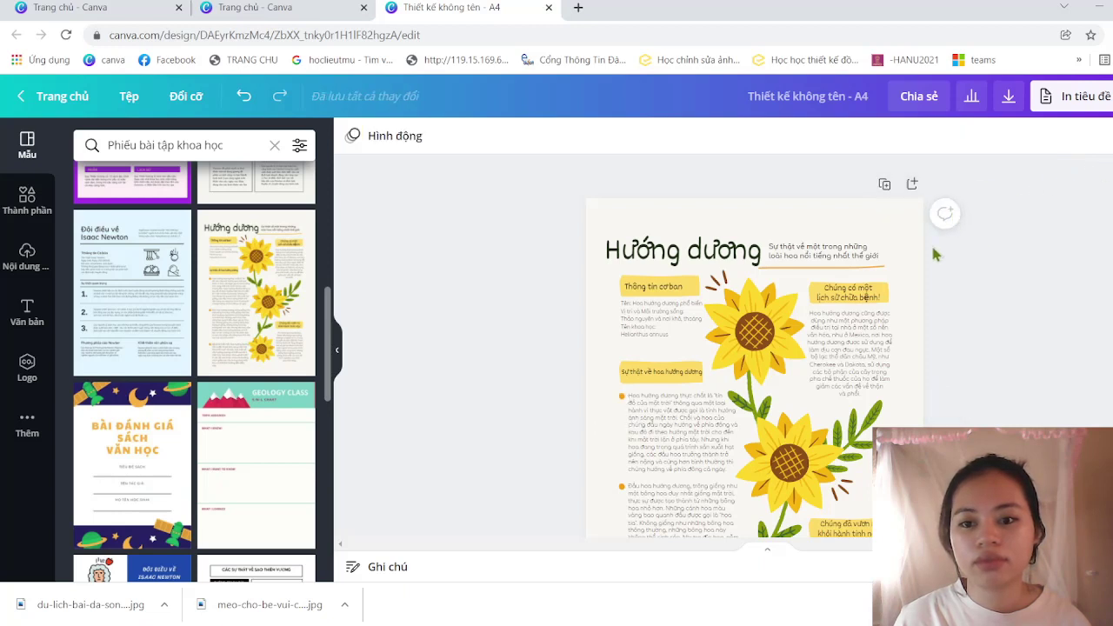
left_click(887, 225)
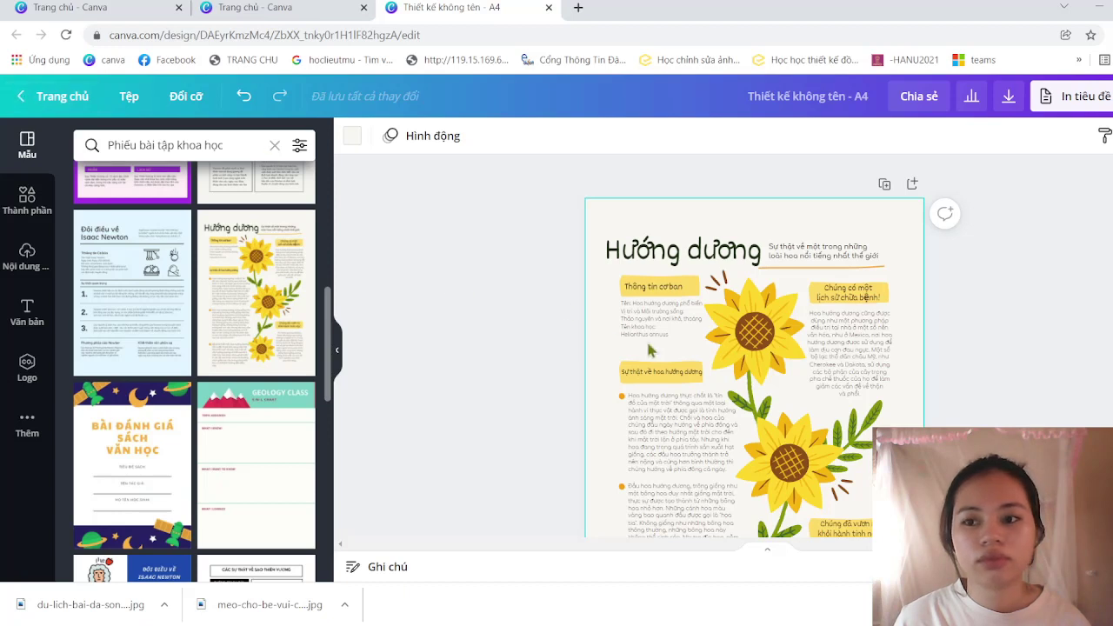
scroll(648, 350, "down", 3)
scroll(648, 350, "up", 3)
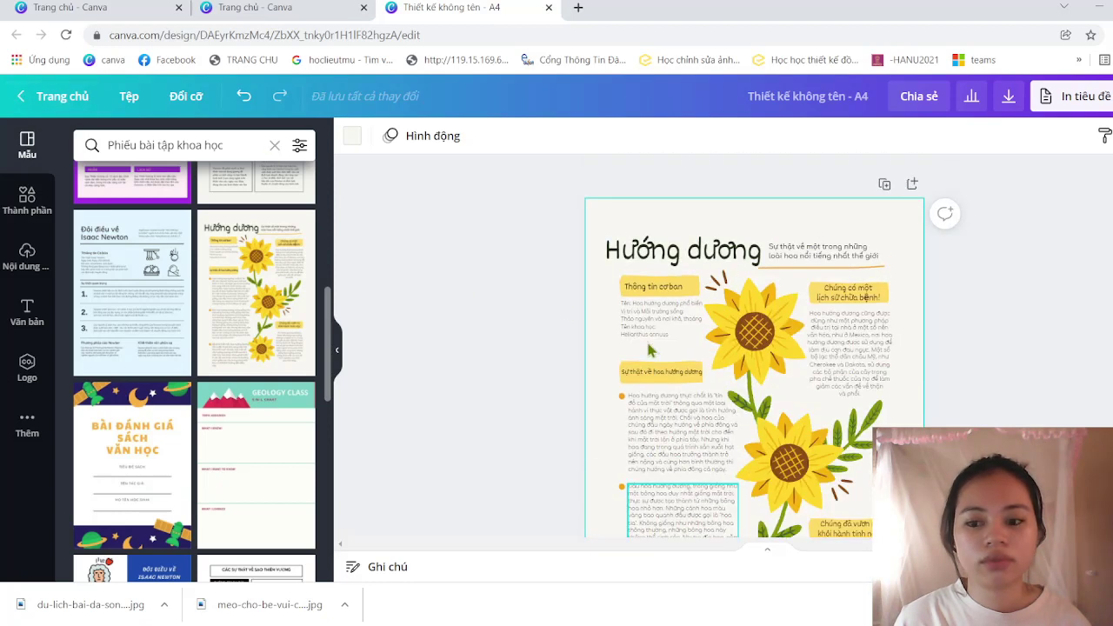
scroll(553, 436, "down", 3)
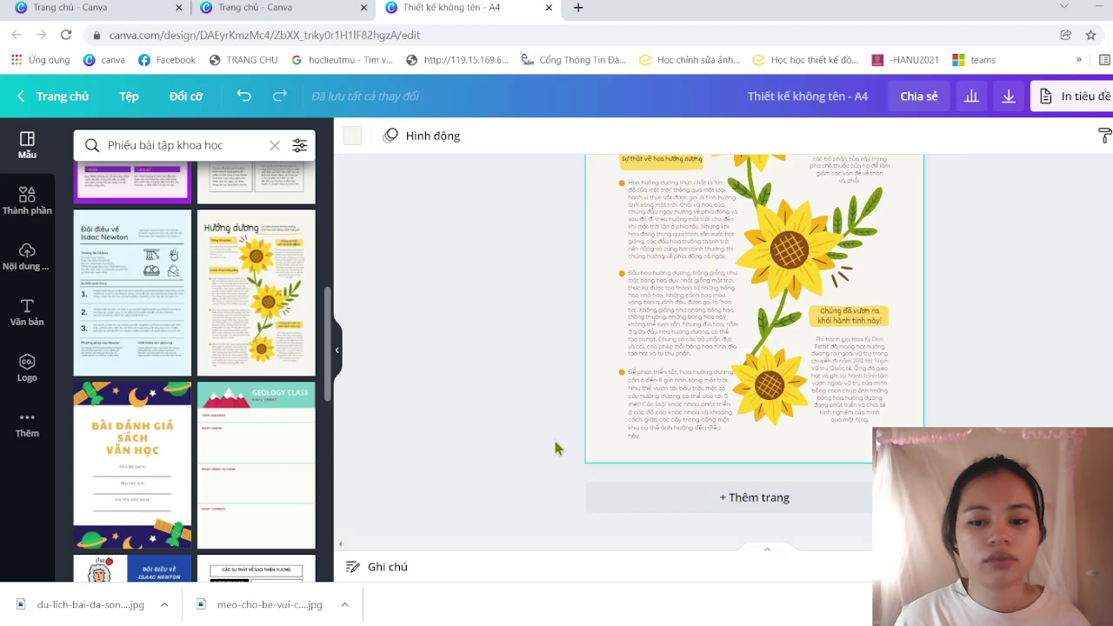
left_click(671, 502)
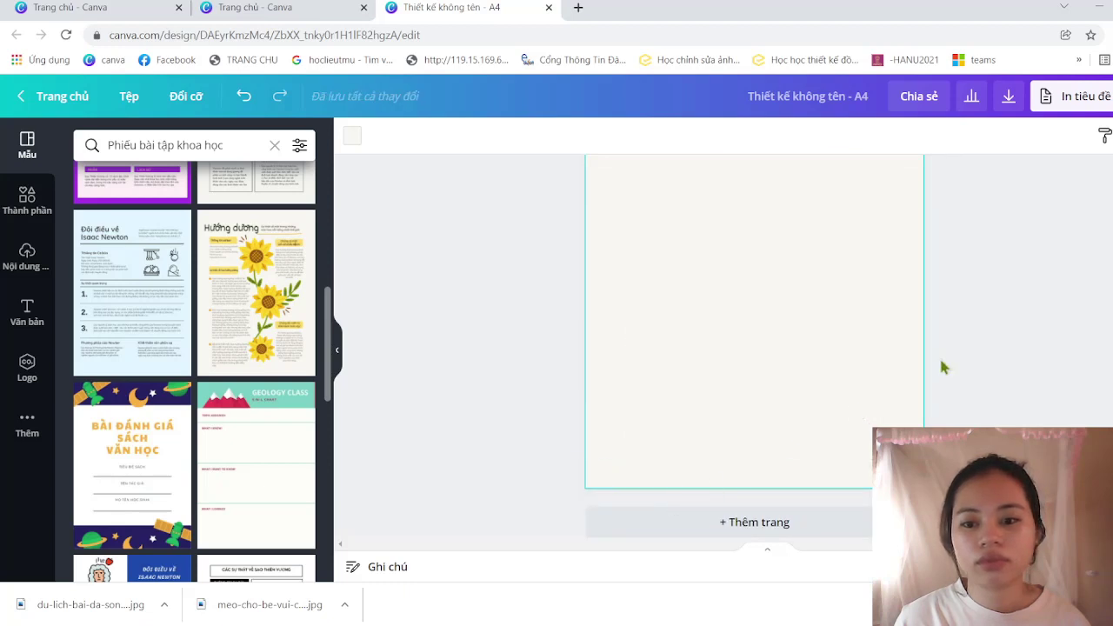
- Delete the sunflower page, leaving only the blank A4 page
scroll(996, 358, "up", 5)
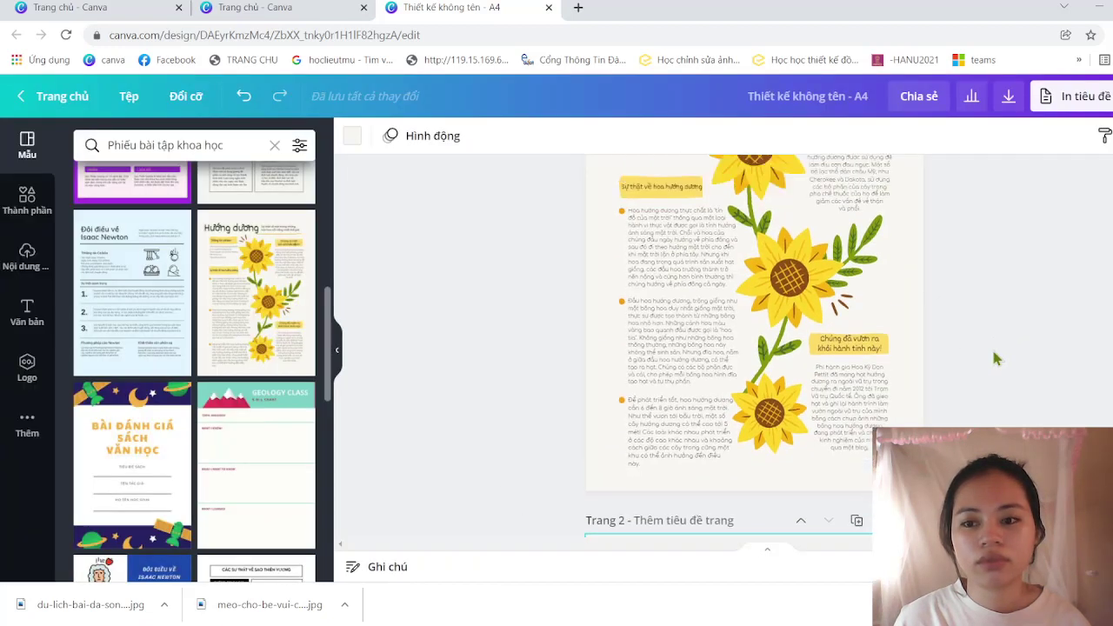
scroll(994, 352, "up", 3)
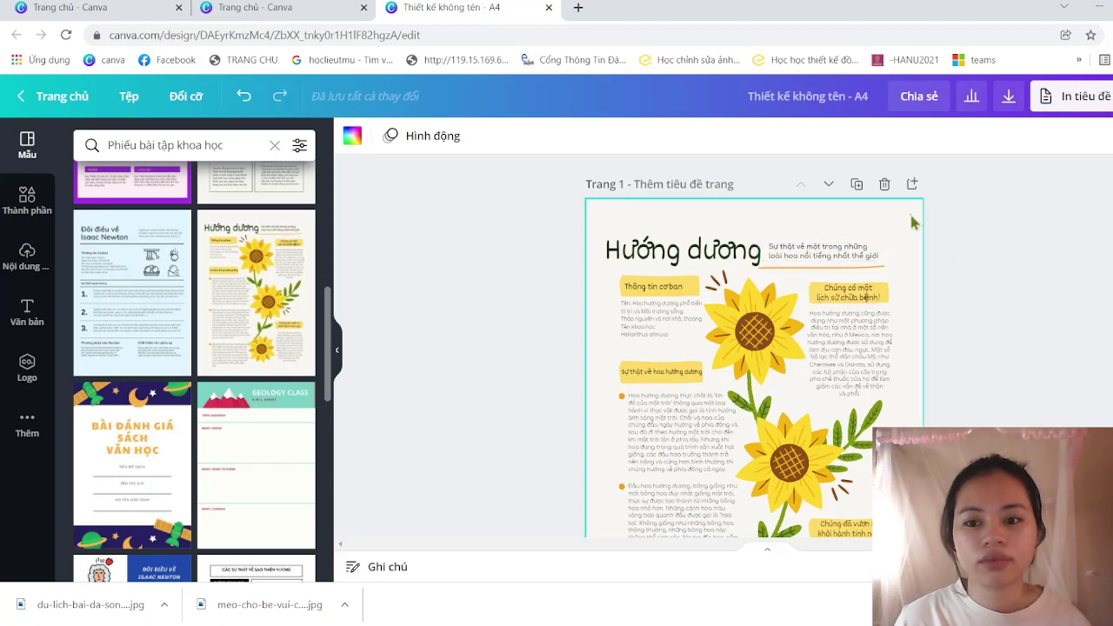
left_click(884, 186)
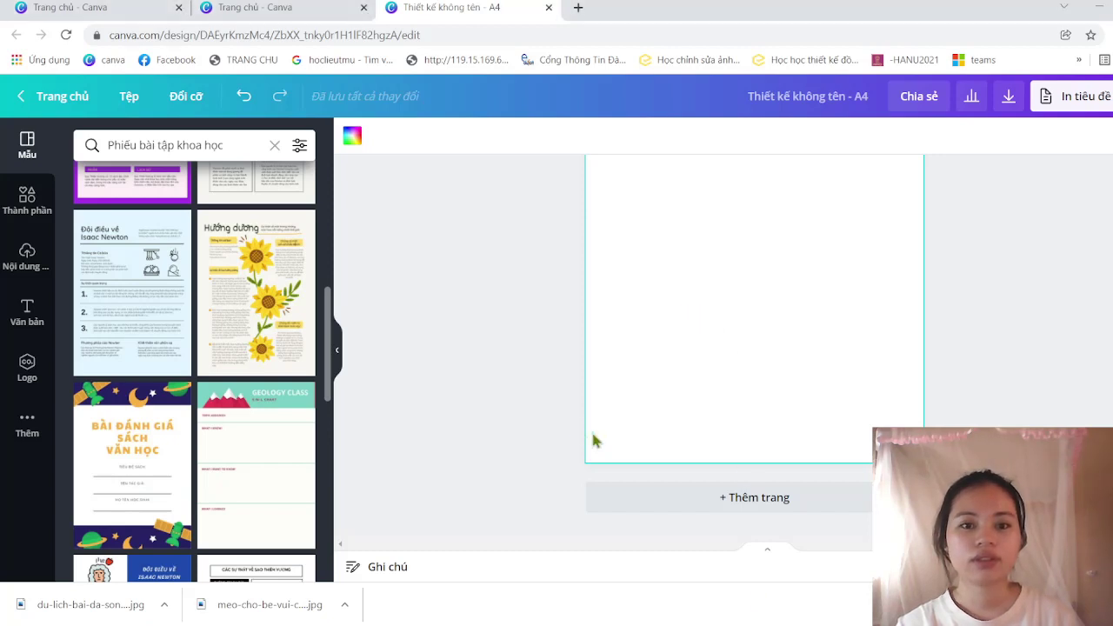
- Switch to the 'Trang chủ - Canva' home page tab
scroll(588, 230, "up", 2)
scroll(713, 231, "up", 1)
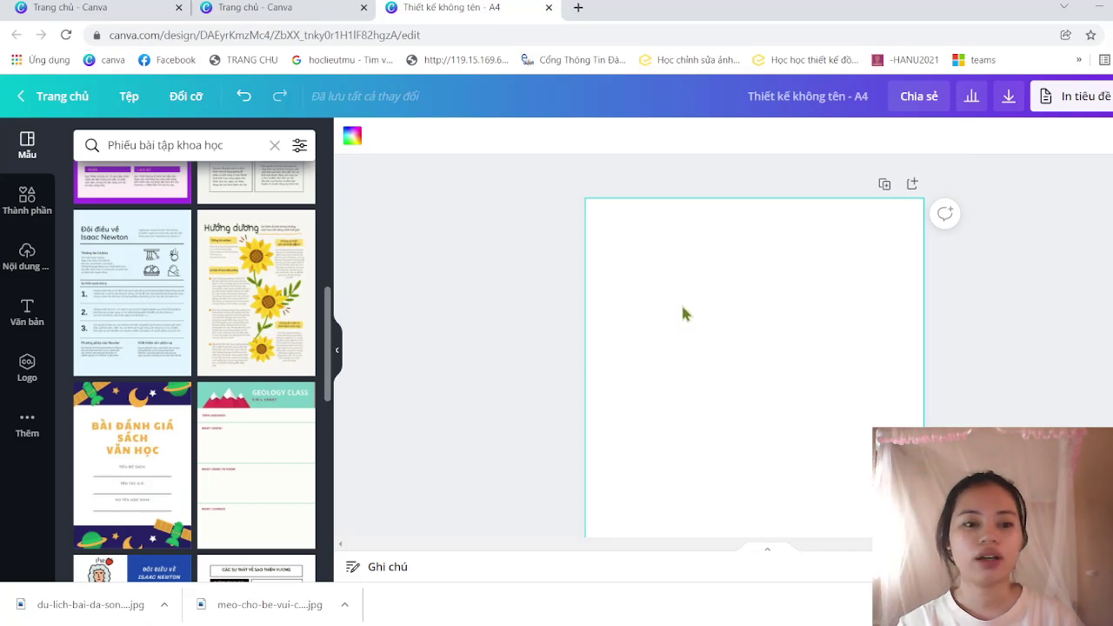
scroll(682, 308, "down", 1)
scroll(681, 302, "down", 1)
scroll(681, 301, "up", 2)
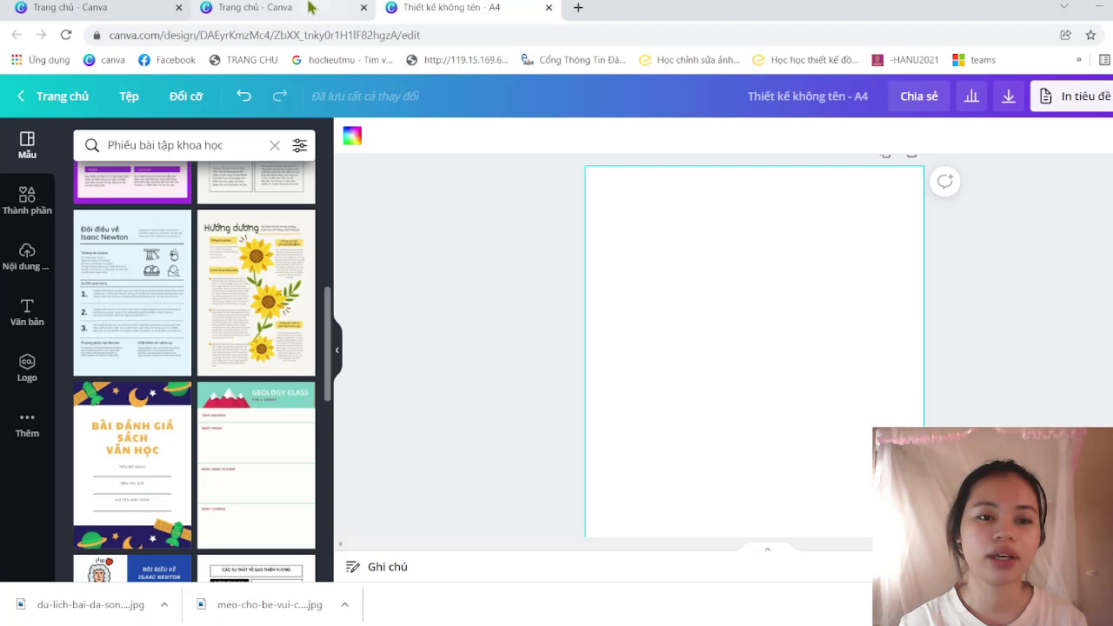
left_click_drag(338, 10, 535, 25)
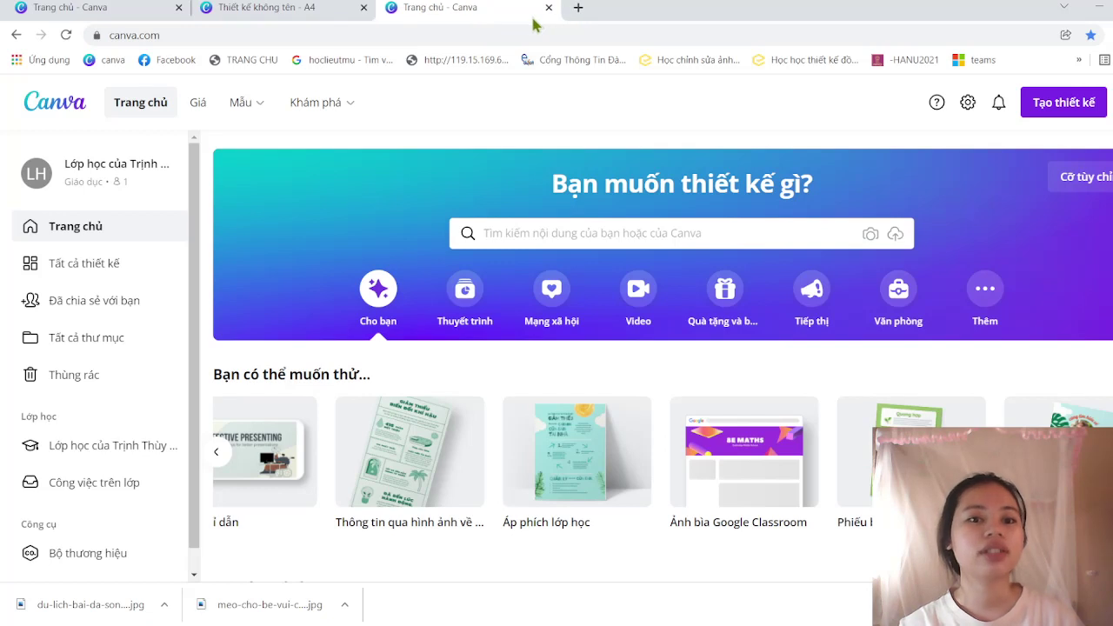
- Search Google from the address bar for 'caây hoa hồng', correcting a mistyped query
left_click(322, 10)
left_click(417, 21)
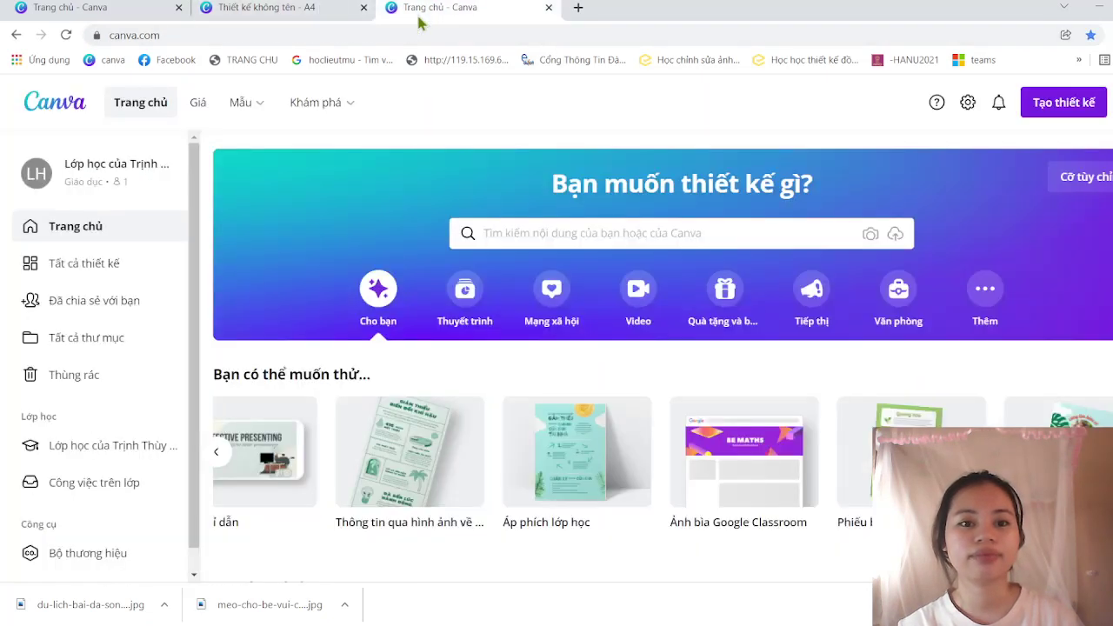
left_click(467, 42)
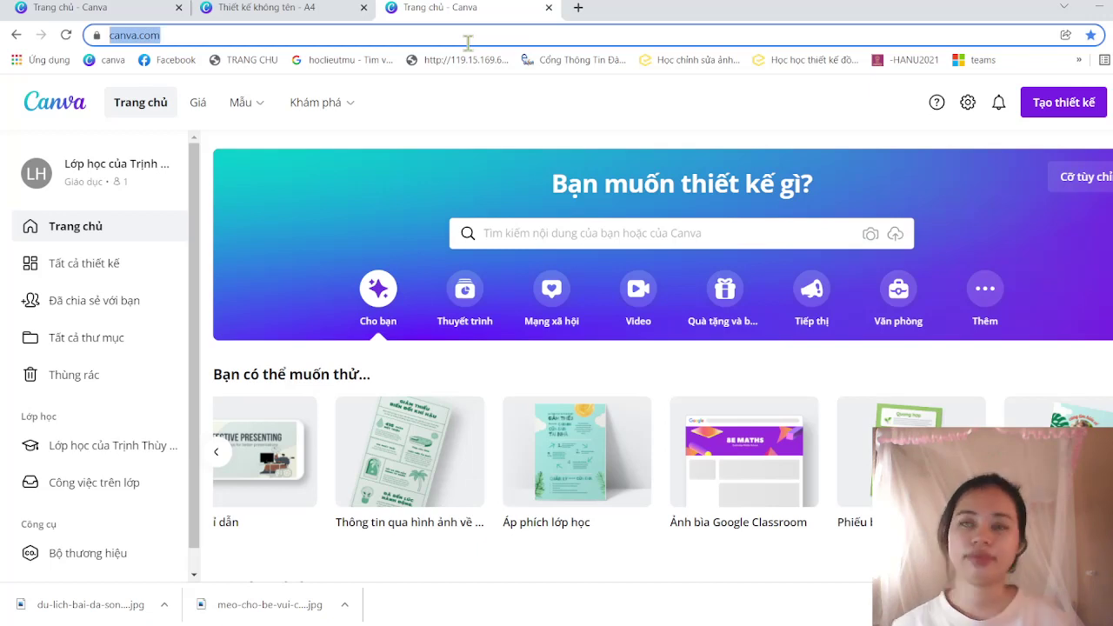
type("caây ")
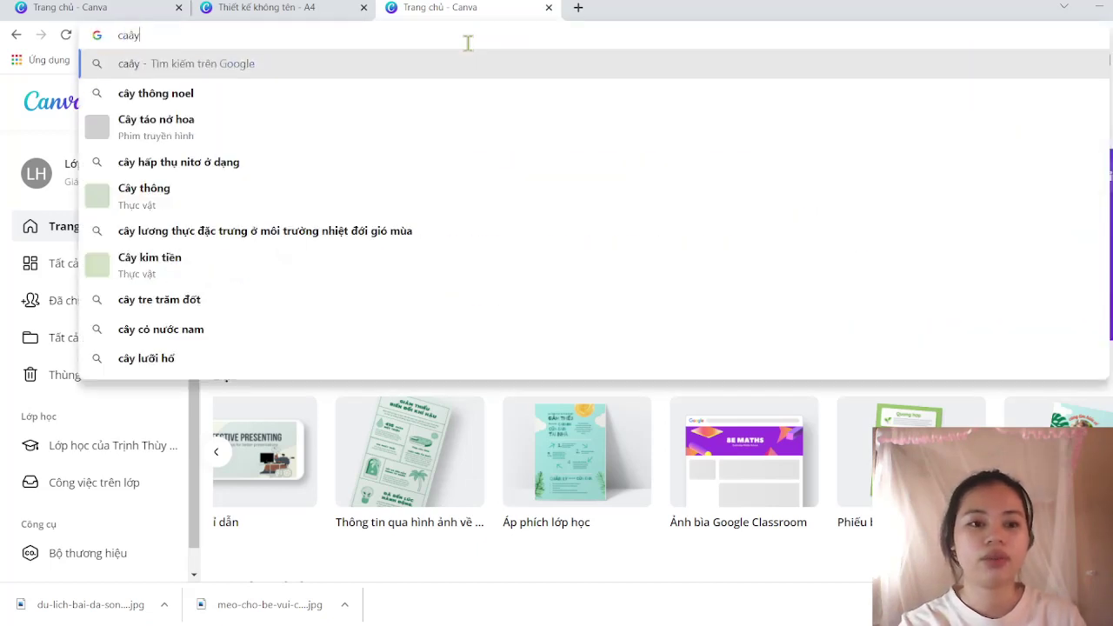
type("nhoj")
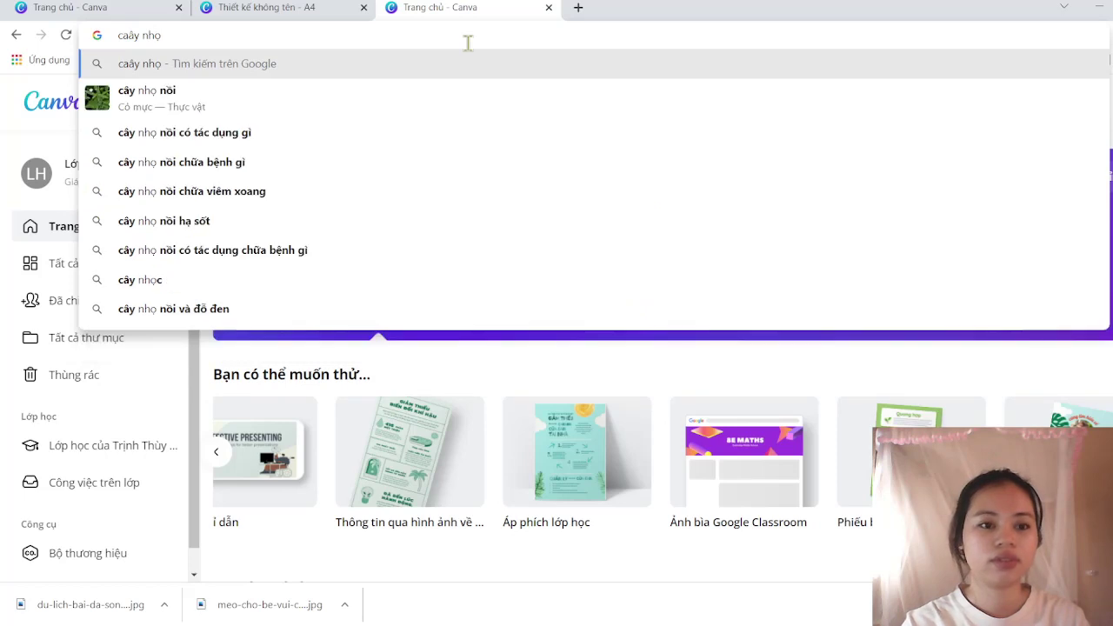
key("BackSpace")
key("BackSpace")
key("BackSpace")
key("BackSpace")
key("BackSpace")
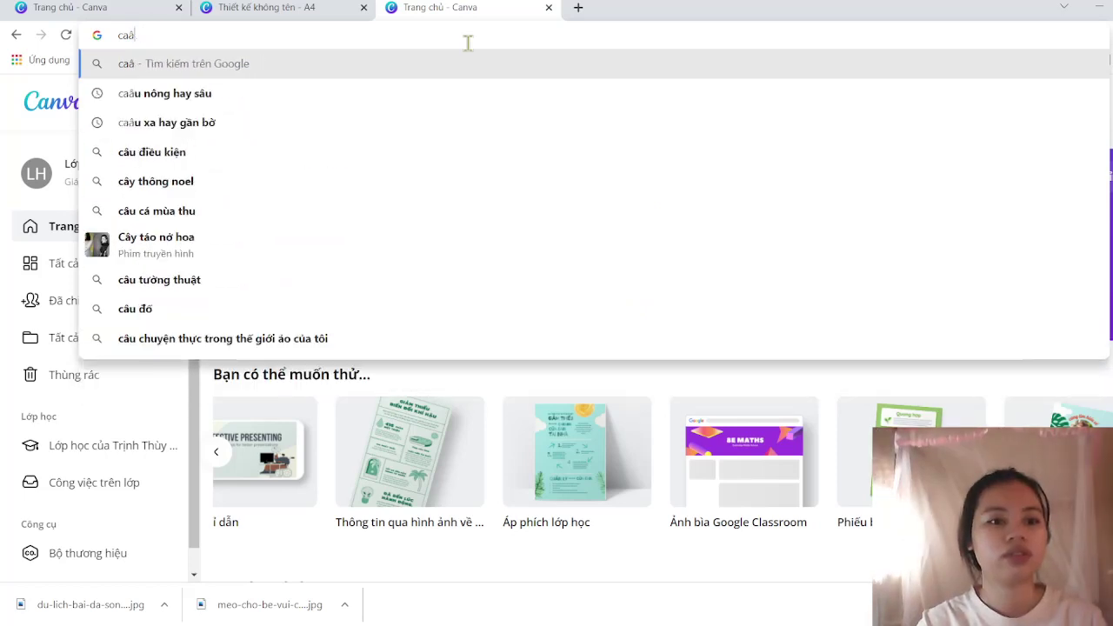
key("BackSpace")
key("BackSpace")
key("BackSpace")
type("caây hoa hồng")
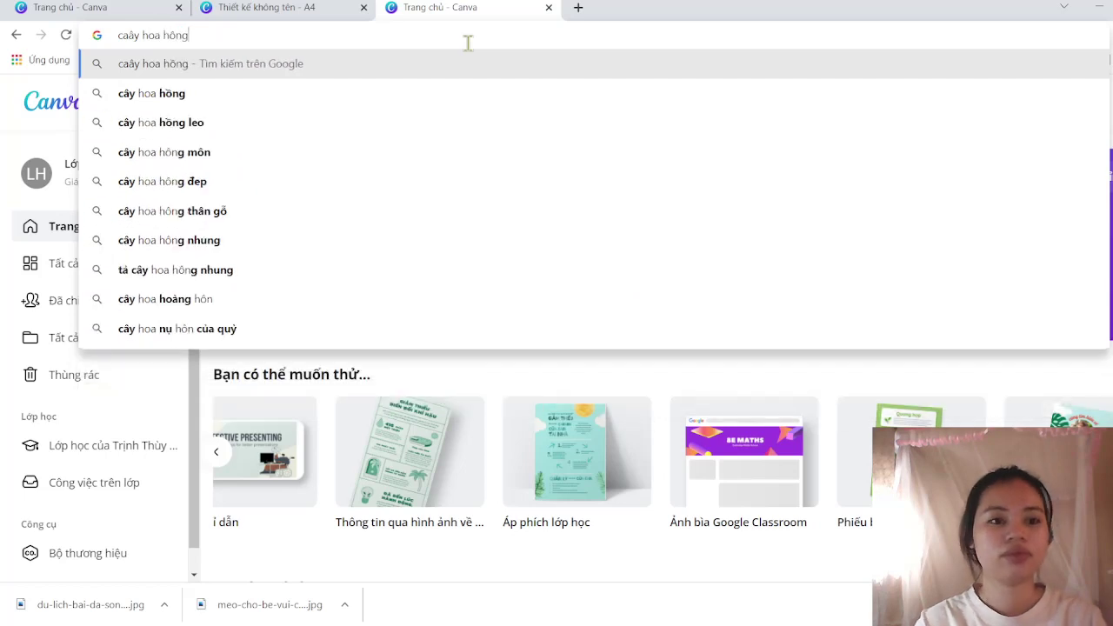
key("Return")
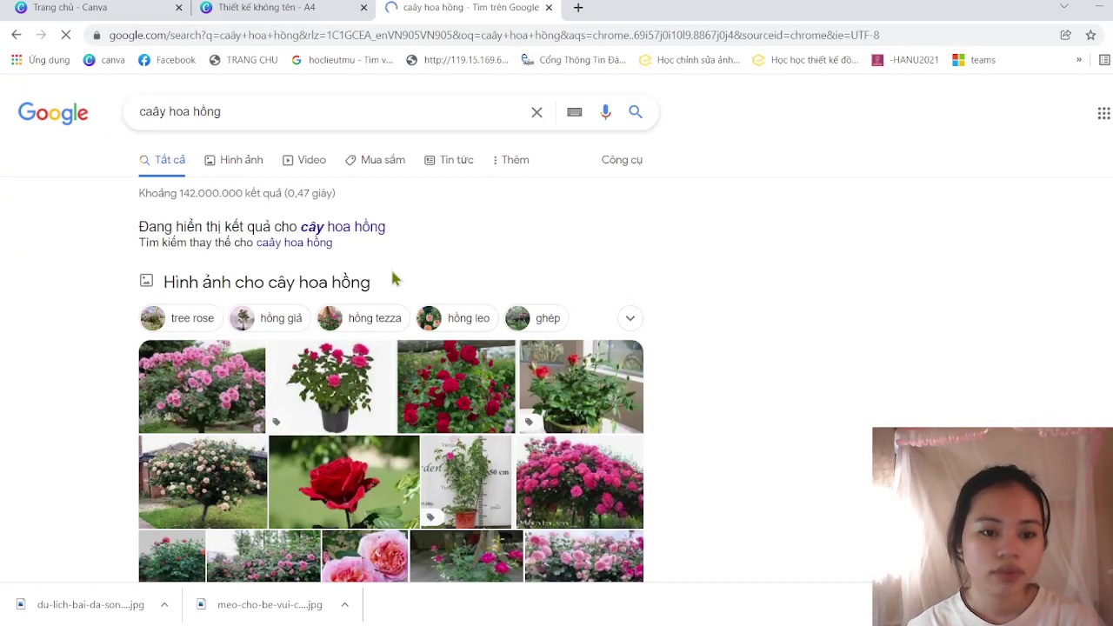
- Scroll through the Google results for 'caây hoa hồng'
scroll(394, 278, "down", 3)
scroll(394, 276, "down", 3)
scroll(392, 271, "down", 2)
scroll(391, 272, "down", 2)
scroll(393, 277, "down", 2)
scroll(393, 278, "down", 1)
scroll(392, 275, "down", 2)
scroll(392, 271, "down", 1)
scroll(392, 274, "down", 1)
scroll(392, 276, "down", 2)
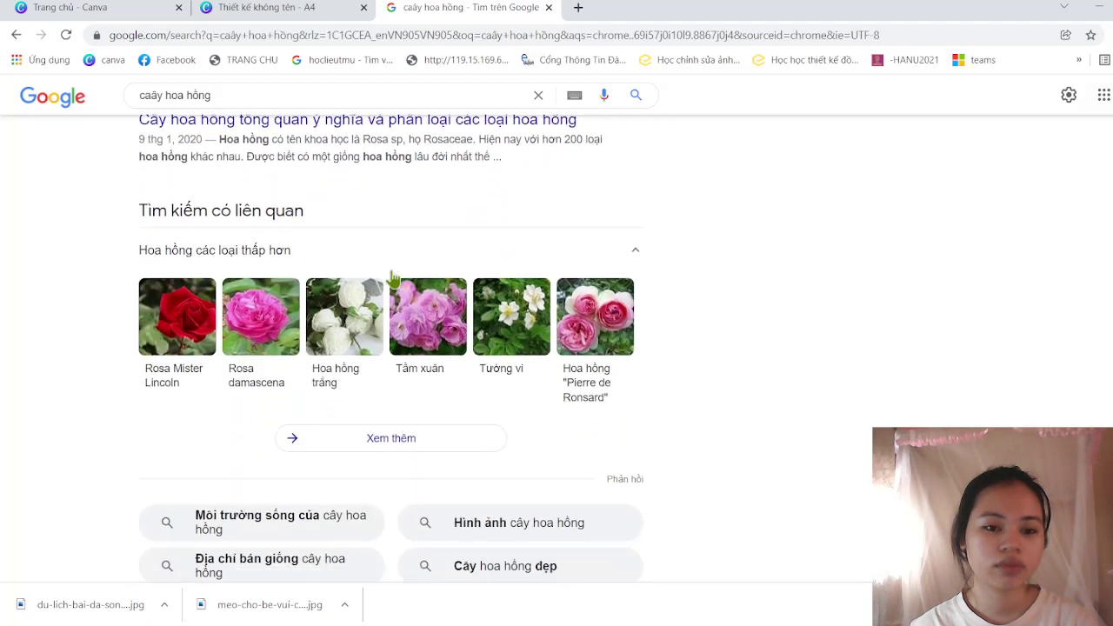
scroll(392, 277, "down", 2)
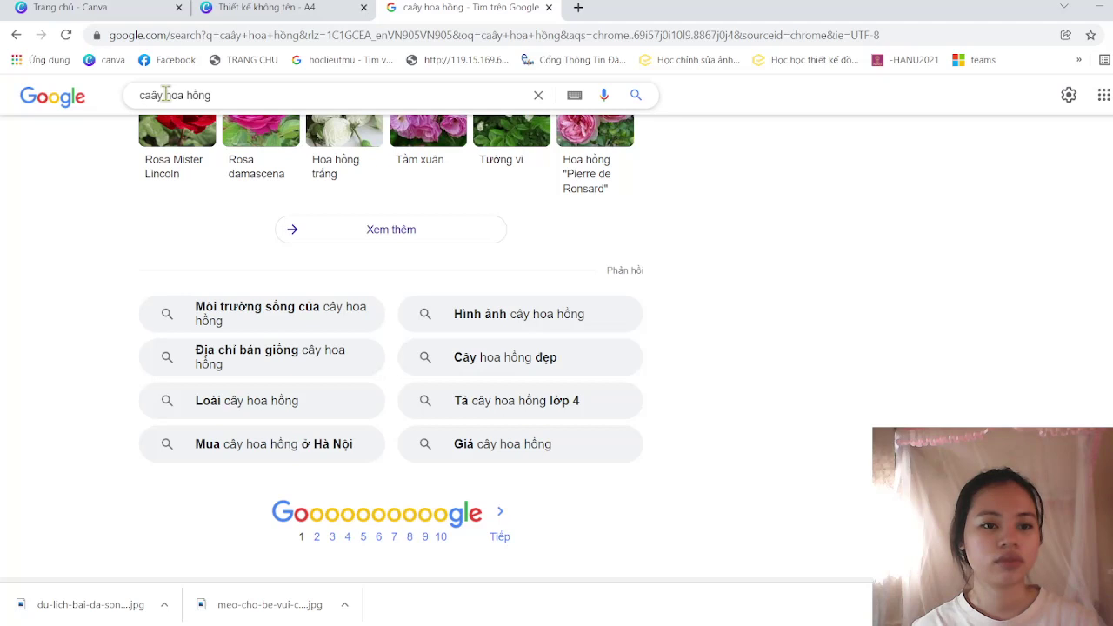
- Search 'điểm nổi bật của hoa hồng' and browse to the dailymayvesinh.com rose article
left_click_drag(165, 94, 121, 102)
type("điểm")
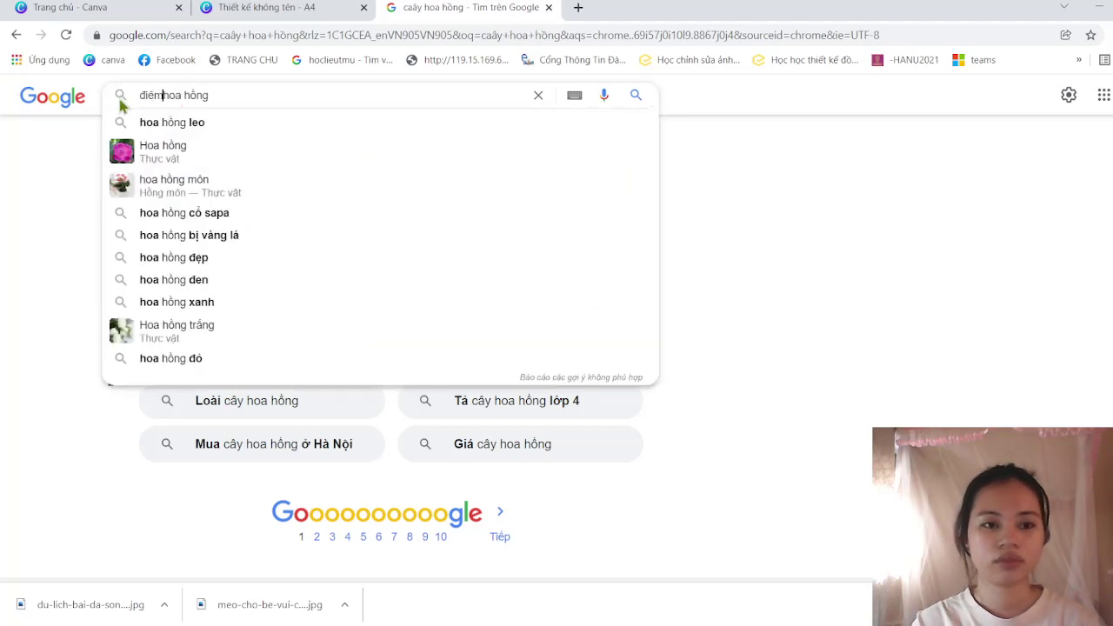
type(" nổi bật của")
key("Return")
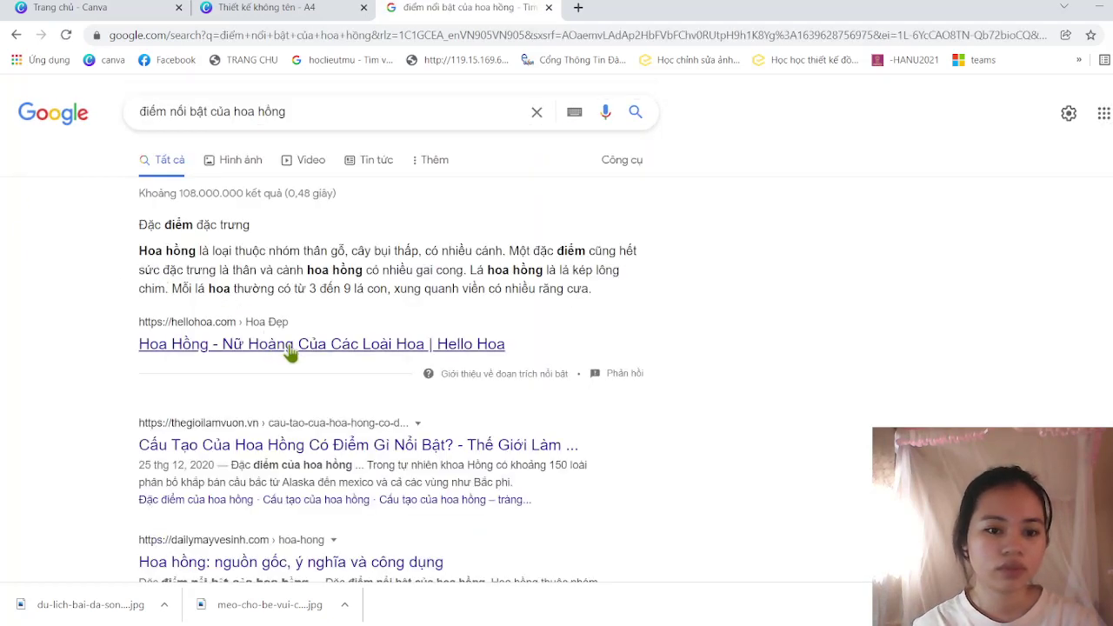
scroll(291, 352, "down", 1)
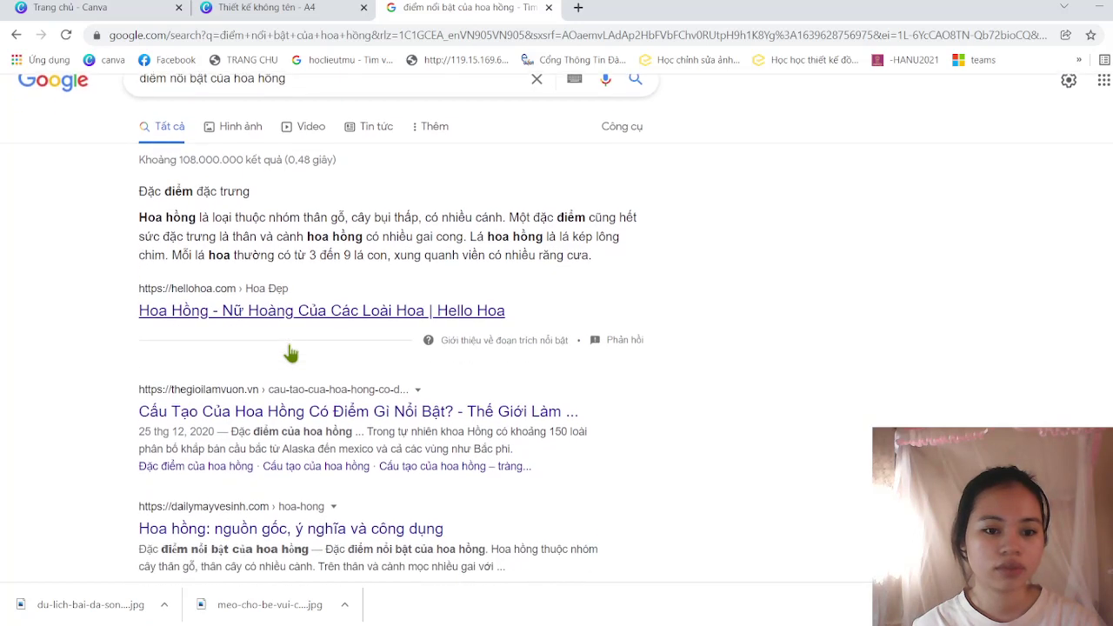
scroll(291, 352, "down", 1)
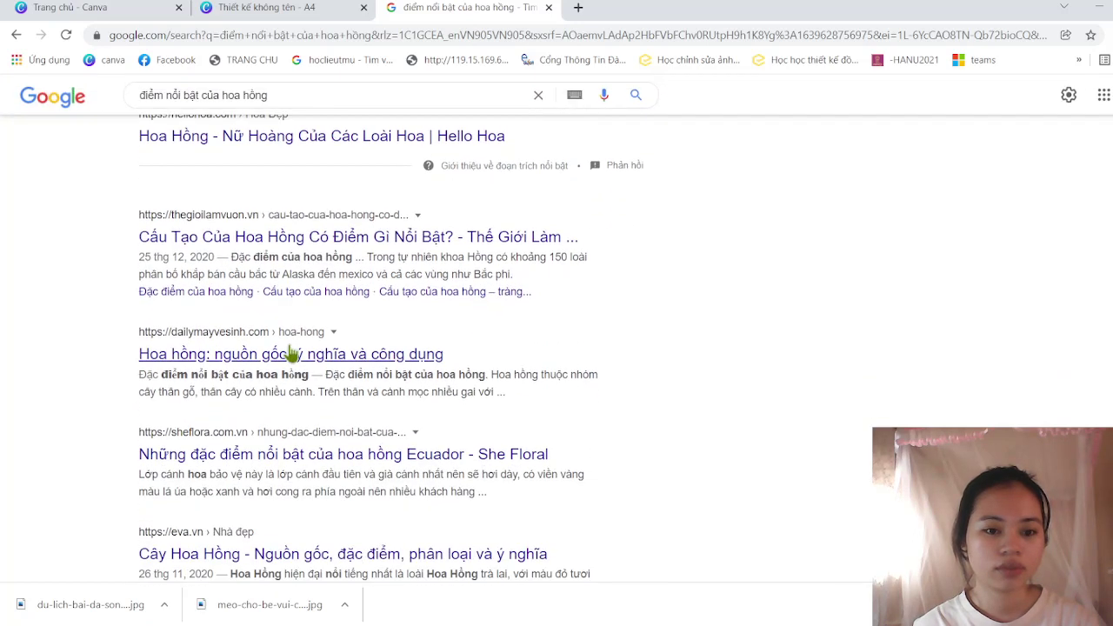
scroll(291, 352, "down", 1)
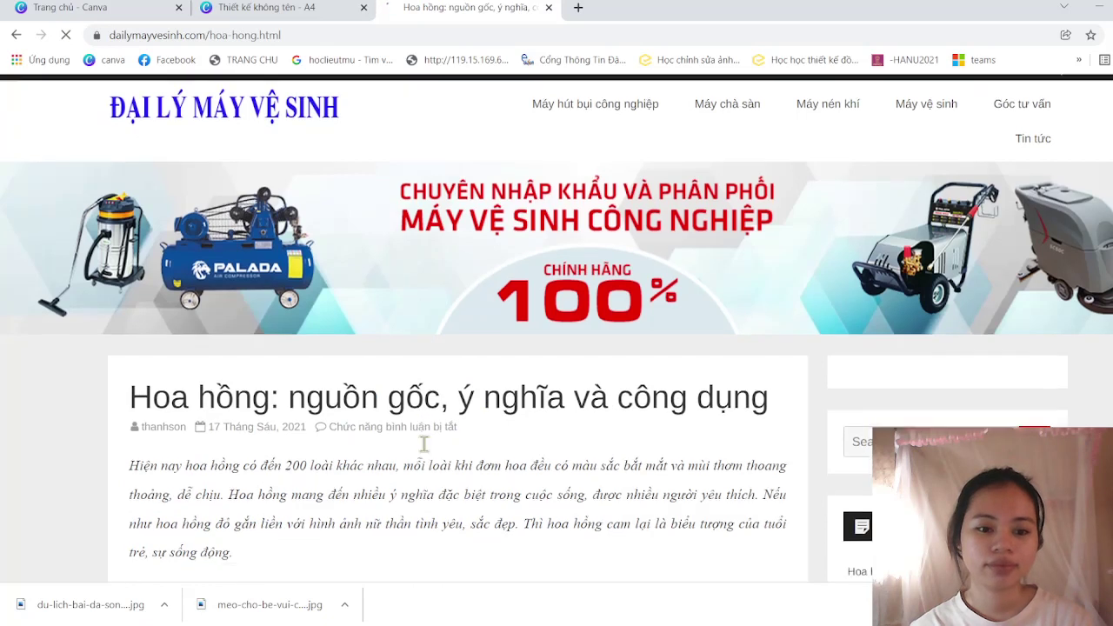
- Scroll through the opening of the dailymayvesinh.com rose-origin article
scroll(424, 444, "down", 3)
scroll(423, 443, "down", 3)
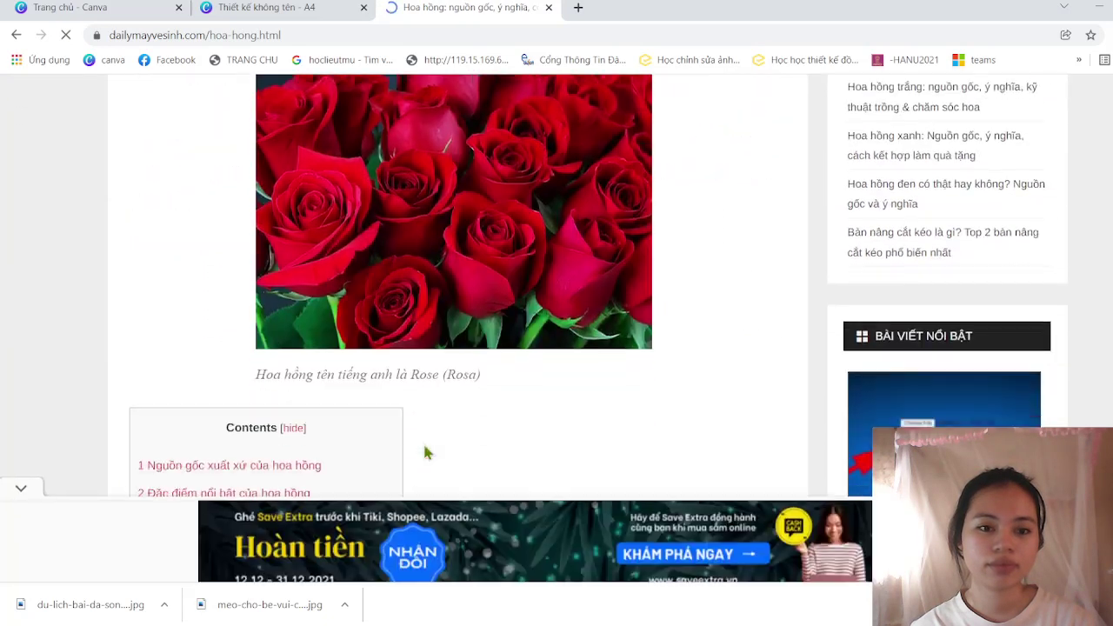
scroll(424, 452, "down", 3)
scroll(424, 452, "down", 2)
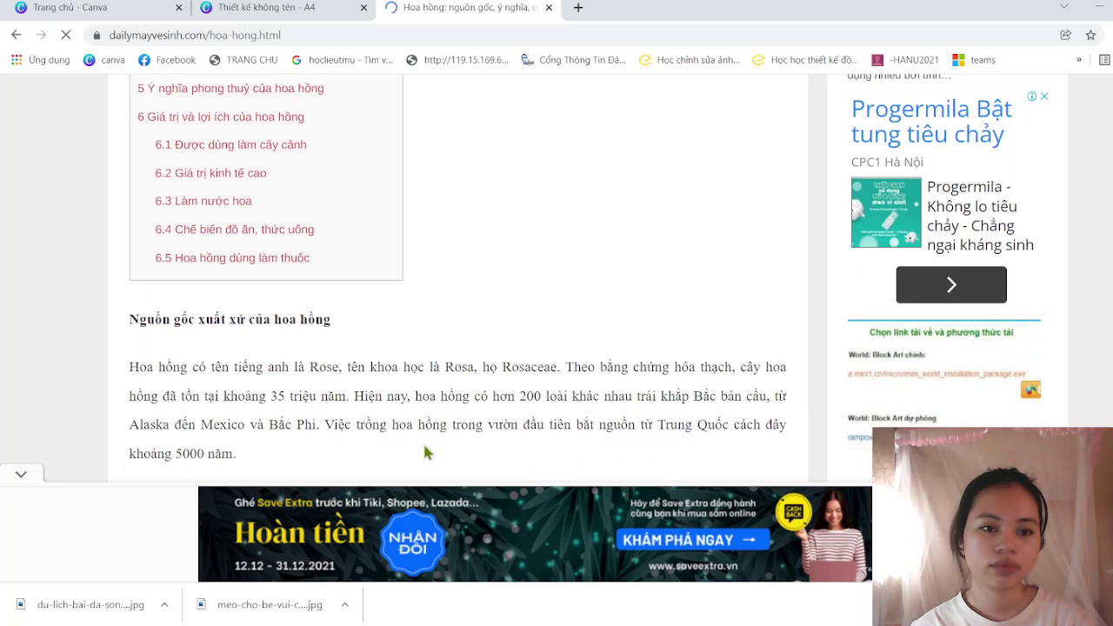
scroll(425, 452, "down", 3)
scroll(424, 452, "up", 1)
scroll(424, 452, "down", 1)
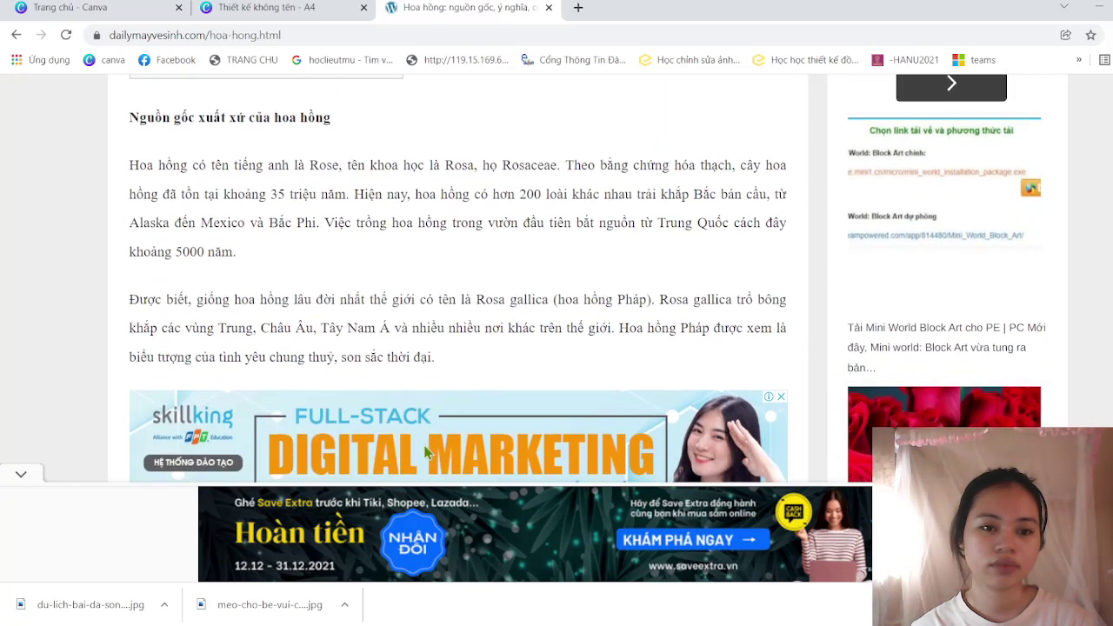
scroll(424, 452, "down", 3)
scroll(424, 452, "down", 3)
scroll(424, 452, "down", 4)
scroll(424, 452, "down", 1)
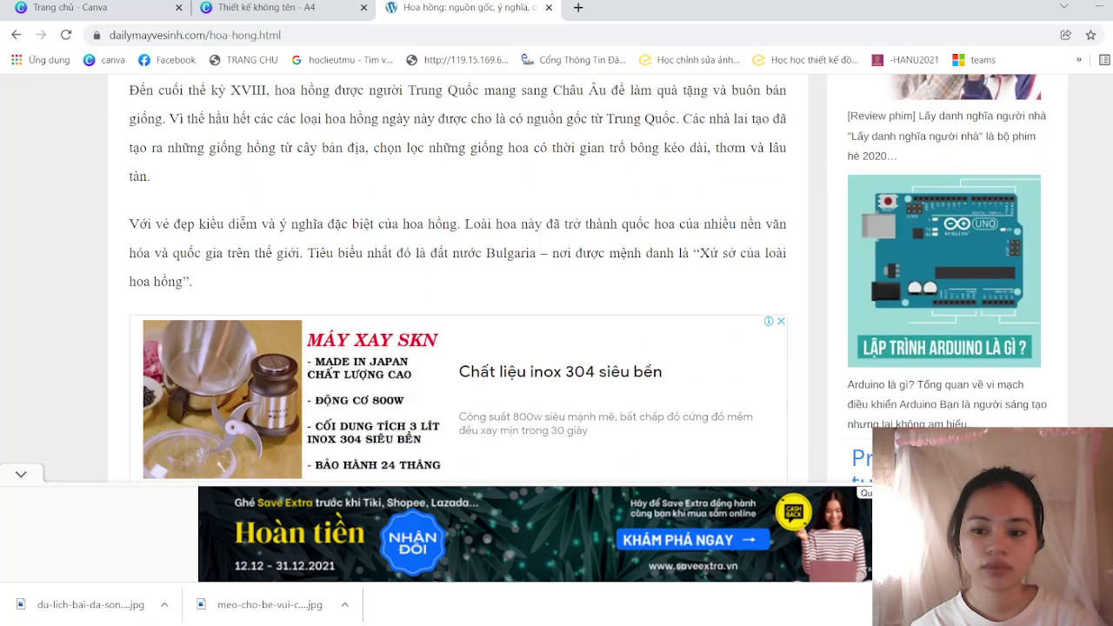
- Dismiss the bottom banner ad via 'Ngừng xem q.cáo này' with a reason
left_click(861, 492)
scroll(550, 496, "down", 2)
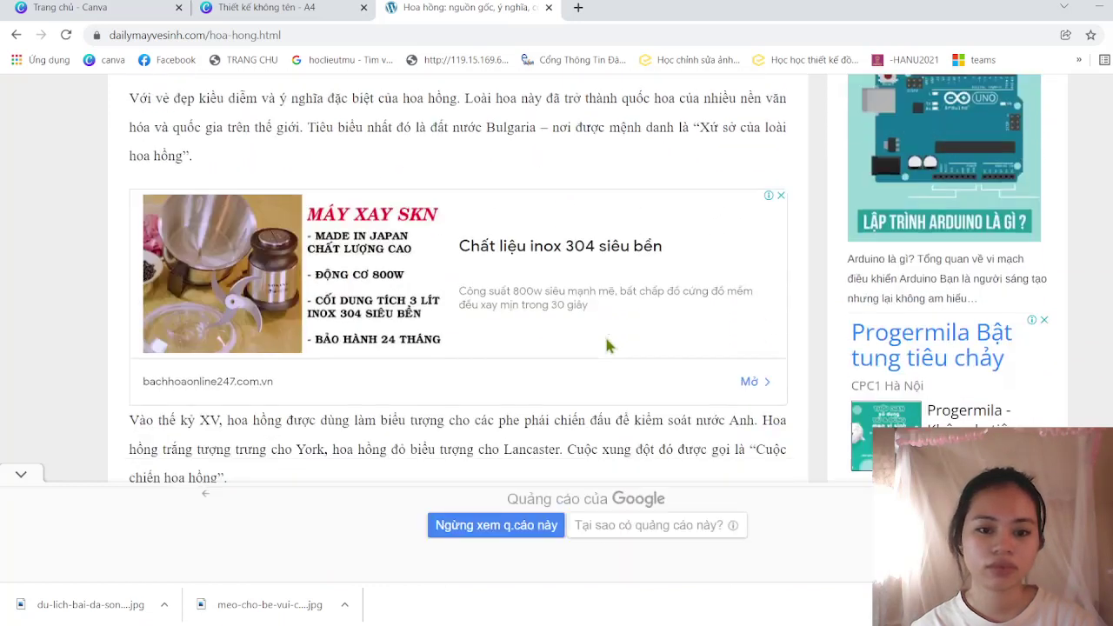
left_click(530, 528)
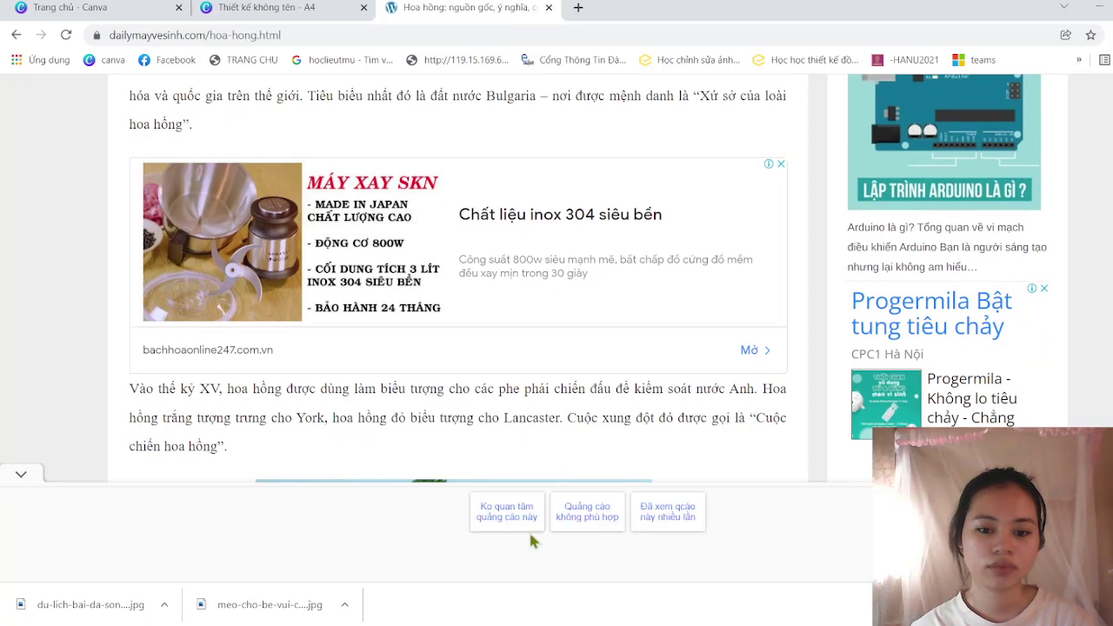
left_click(514, 515)
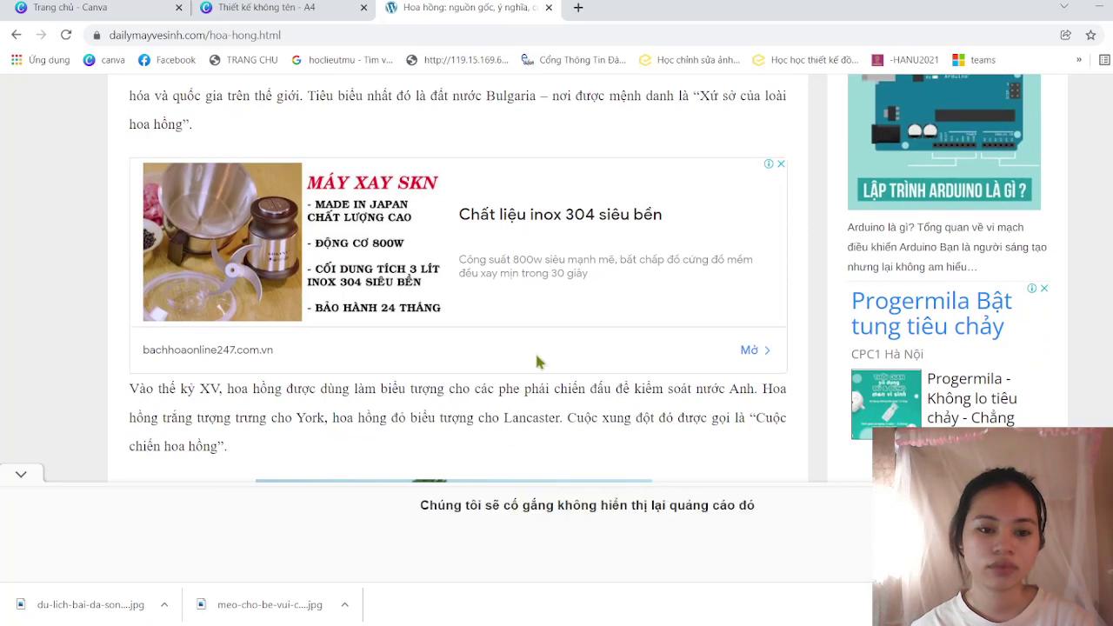
- Read the rest of the article, including the 'Đặc điểm nổi bật của hoa hồng' section
scroll(534, 350, "down", 2)
scroll(536, 358, "down", 2)
scroll(536, 361, "down", 3)
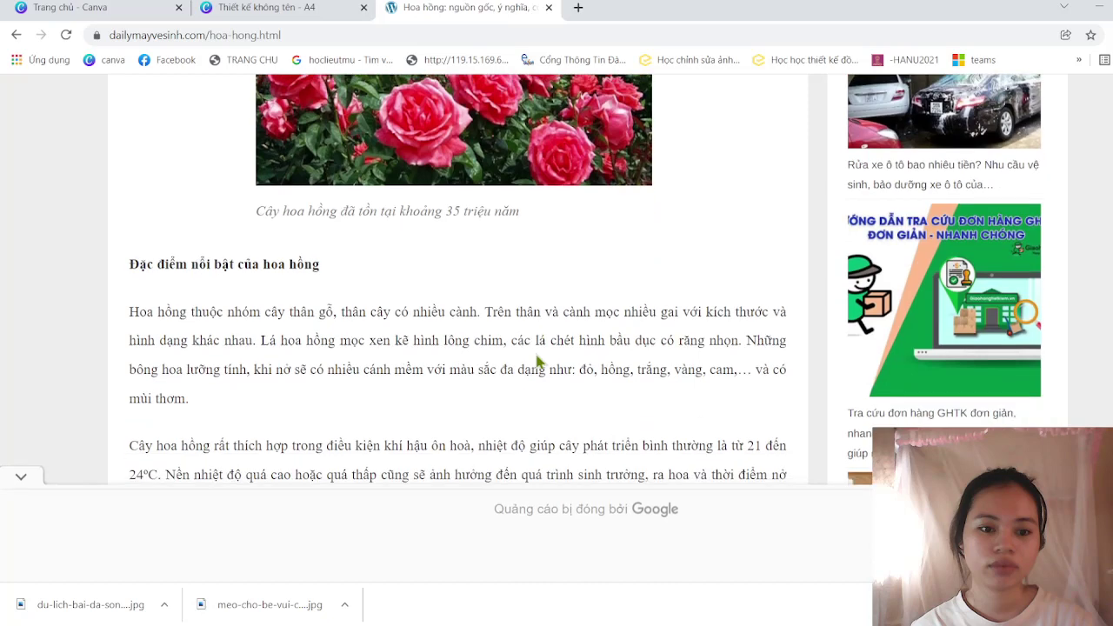
scroll(537, 361, "down", 2)
scroll(537, 360, "down", 2)
scroll(536, 361, "down", 1)
scroll(536, 361, "down", 1)
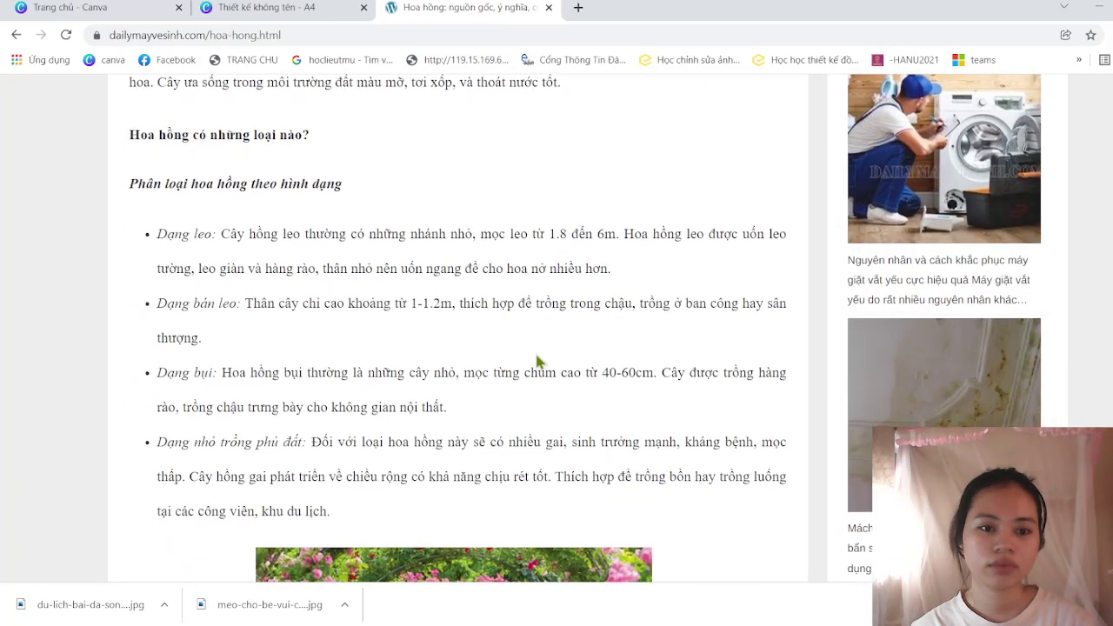
scroll(537, 361, "down", 1)
scroll(537, 360, "down", 3)
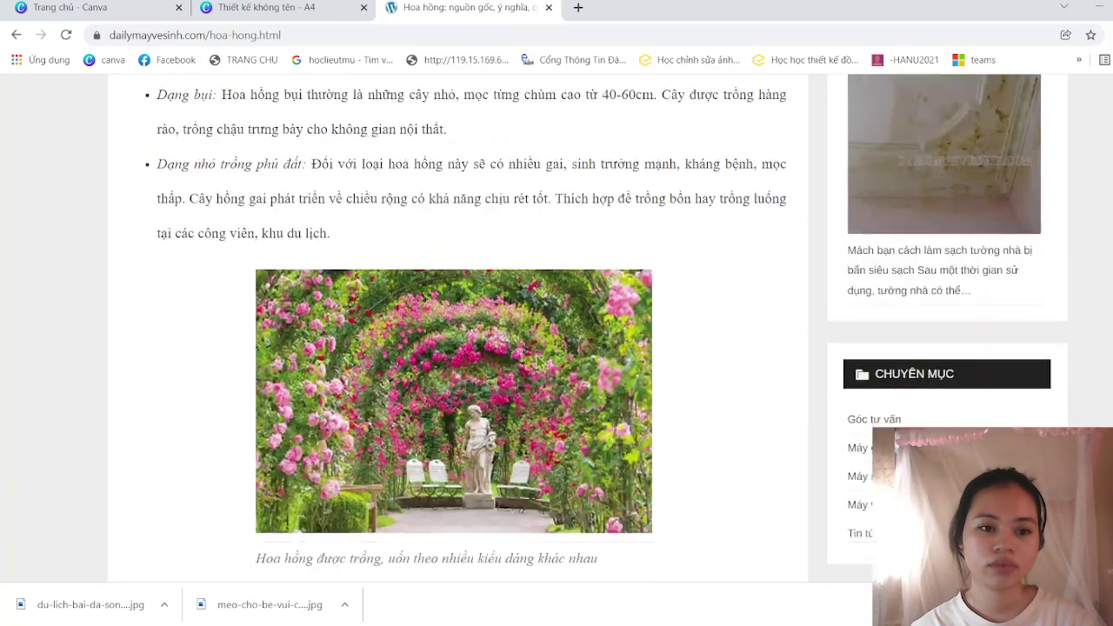
scroll(537, 359, "down", 4)
scroll(538, 359, "down", 1)
scroll(537, 359, "down", 1)
scroll(537, 359, "down", 3)
scroll(537, 359, "down", 3)
scroll(536, 361, "down", 2)
scroll(536, 361, "down", 3)
scroll(537, 361, "down", 3)
scroll(536, 361, "down", 3)
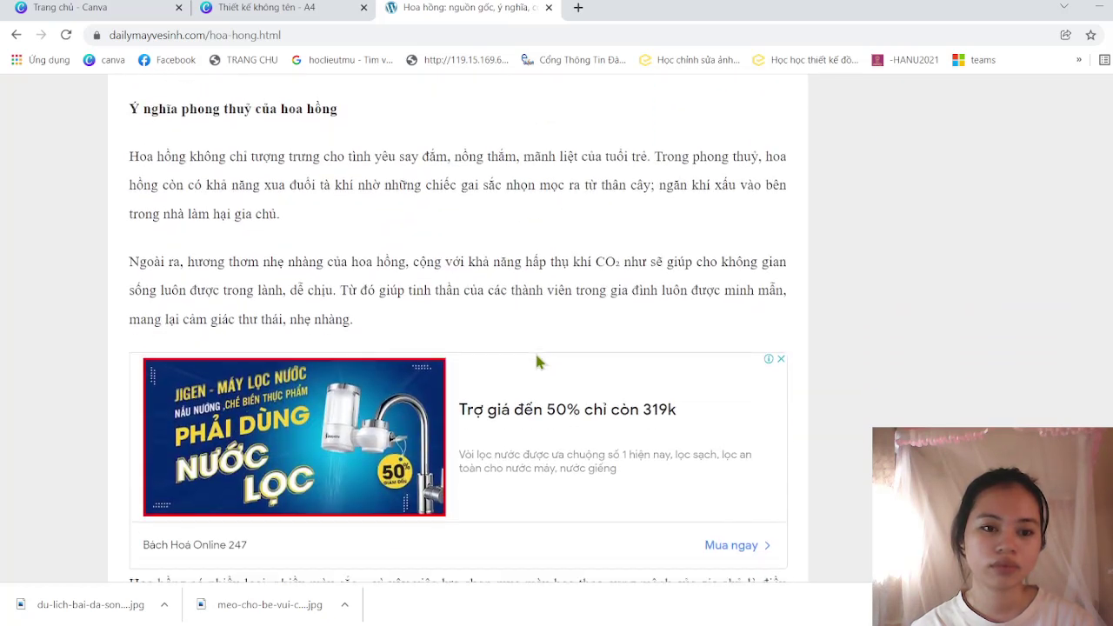
scroll(536, 360, "down", 2)
scroll(537, 363, "down", 4)
scroll(538, 363, "down", 1)
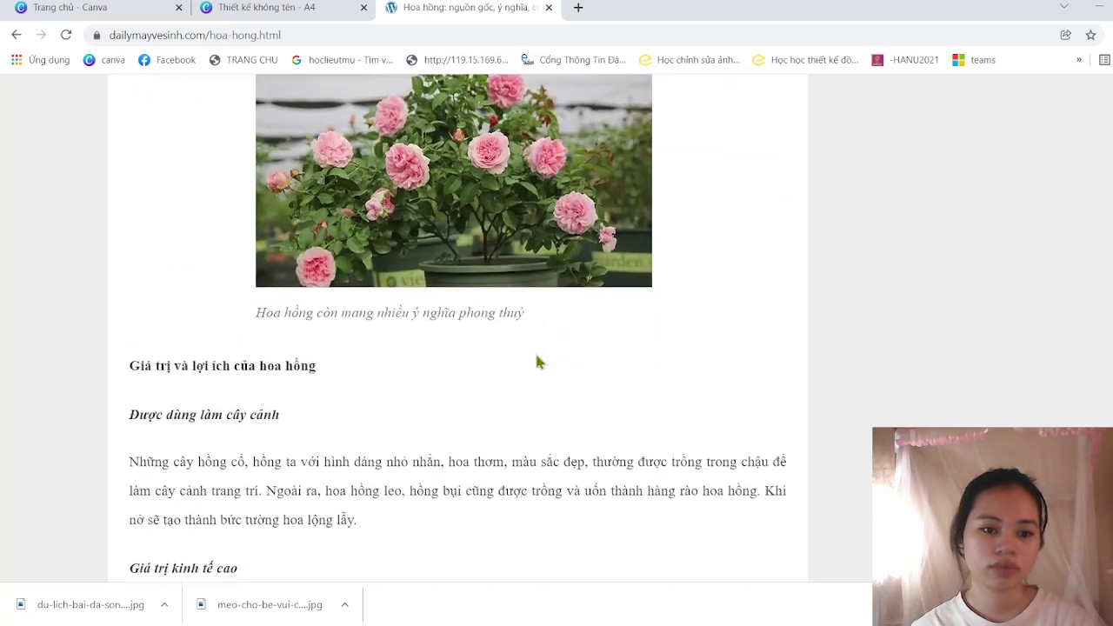
scroll(538, 363, "down", 4)
scroll(537, 363, "up", 2)
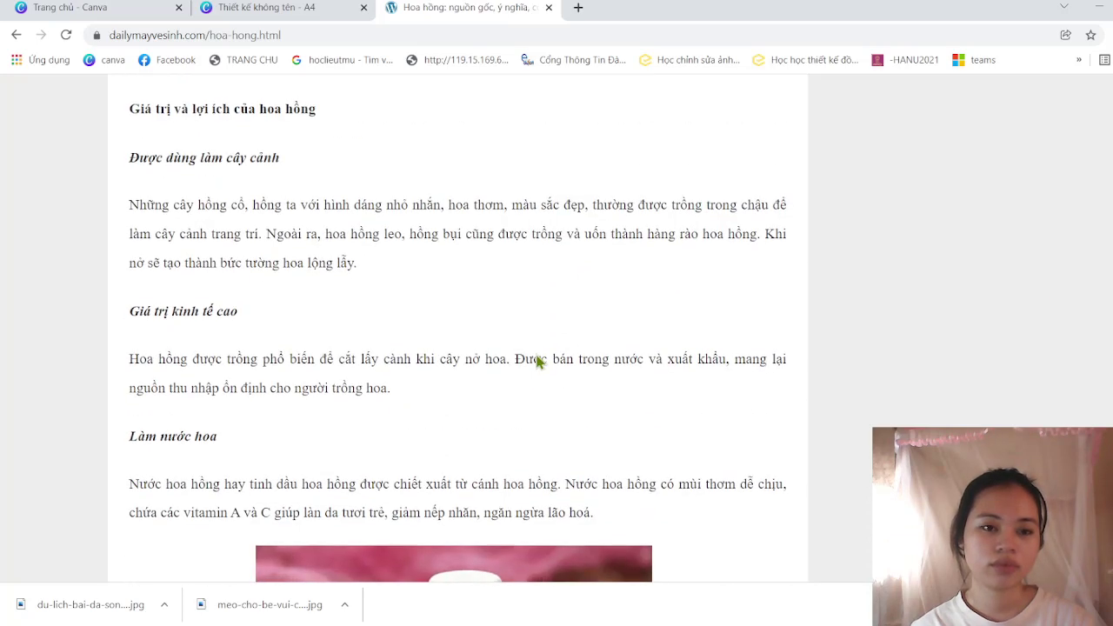
scroll(538, 363, "down", 1)
scroll(536, 361, "down", 3)
scroll(536, 361, "down", 2)
scroll(536, 361, "down", 4)
scroll(536, 361, "down", 5)
scroll(536, 362, "down", 1)
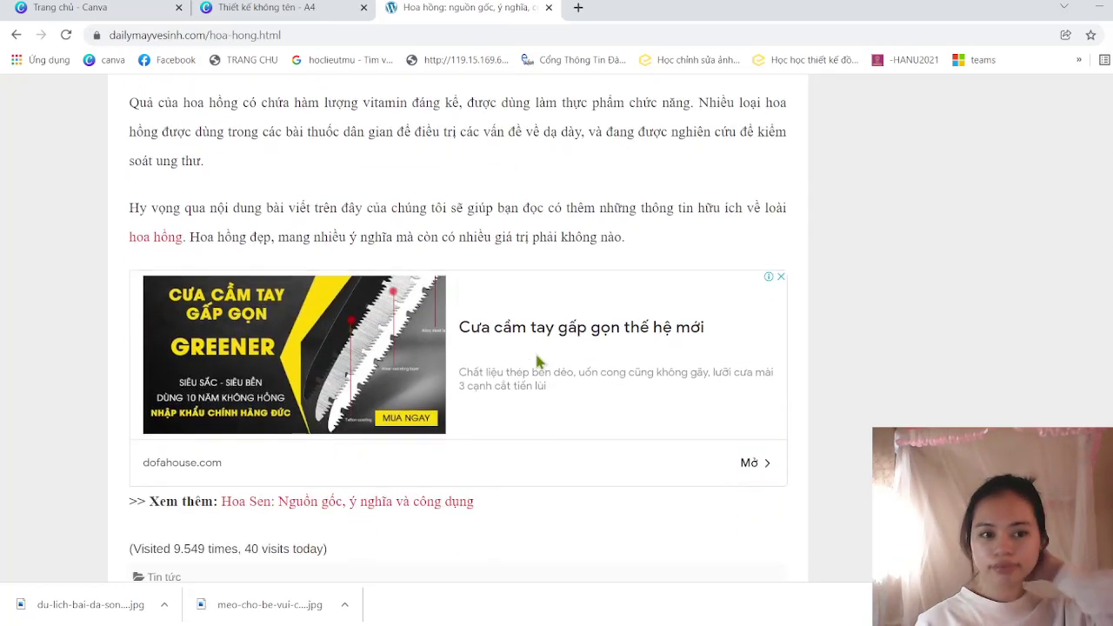
scroll(536, 361, "down", 1)
scroll(537, 362, "up", 5)
scroll(537, 361, "up", 5)
scroll(536, 362, "up", 5)
scroll(537, 362, "up", 5)
scroll(536, 361, "up", 5)
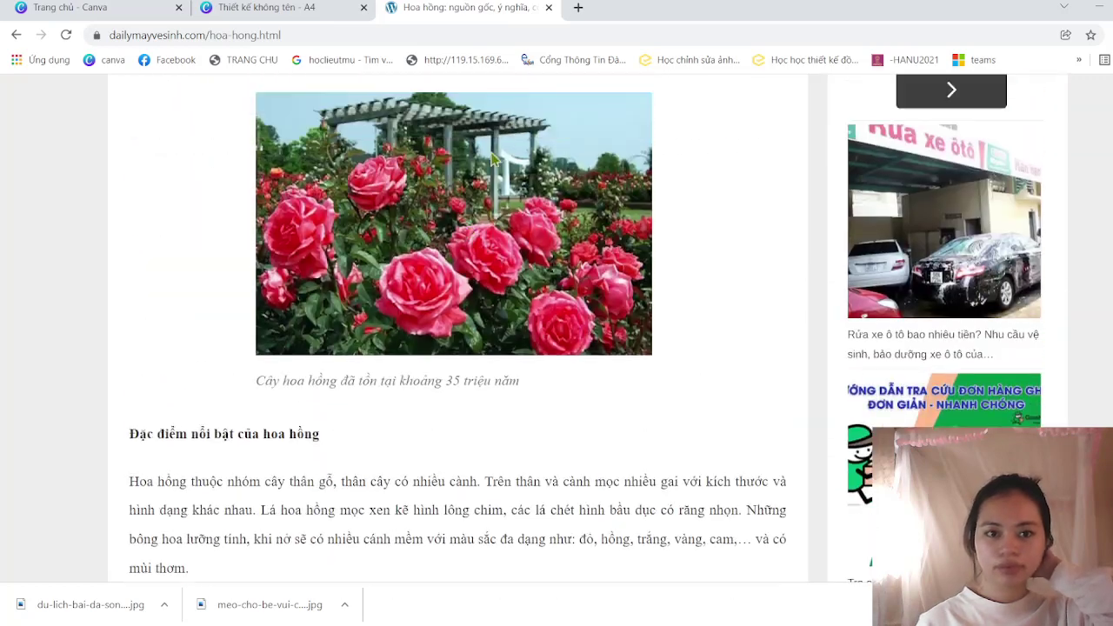
scroll(536, 361, "up", 2)
- Search Google Images for 'hoa hong' in a new tab, then return to the A4 Canva design
left_click(578, 9)
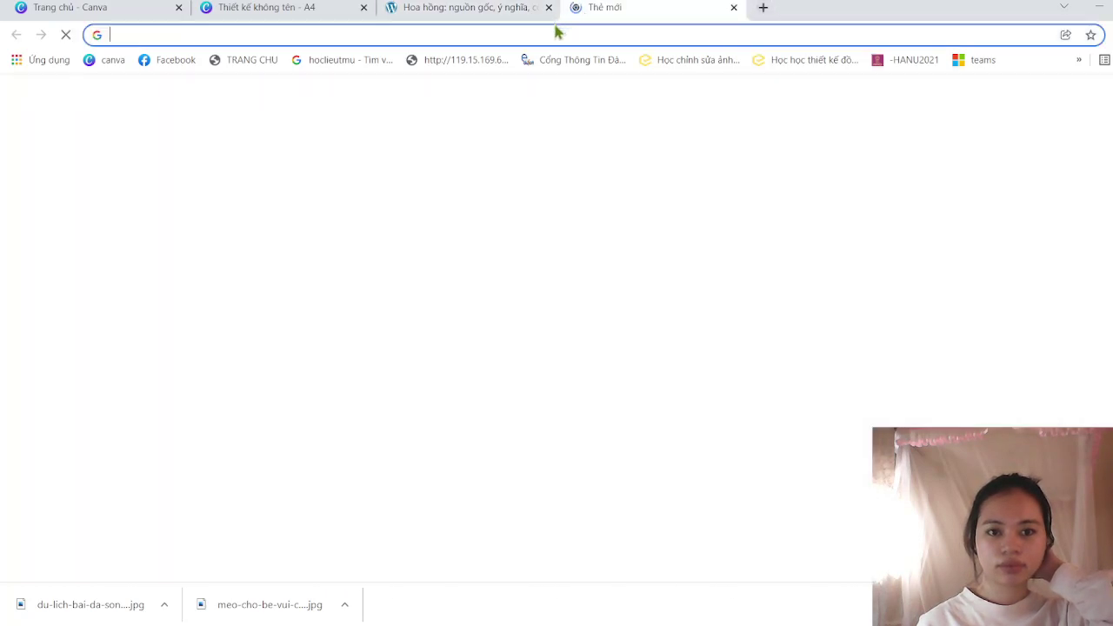
left_click(549, 32)
type("h")
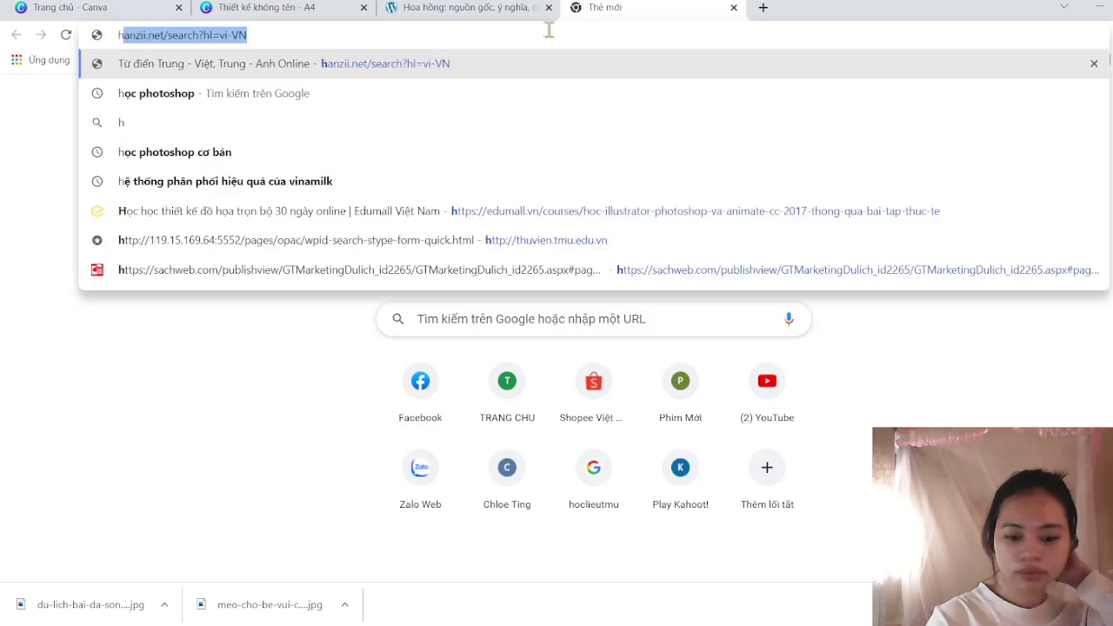
type("oa hong")
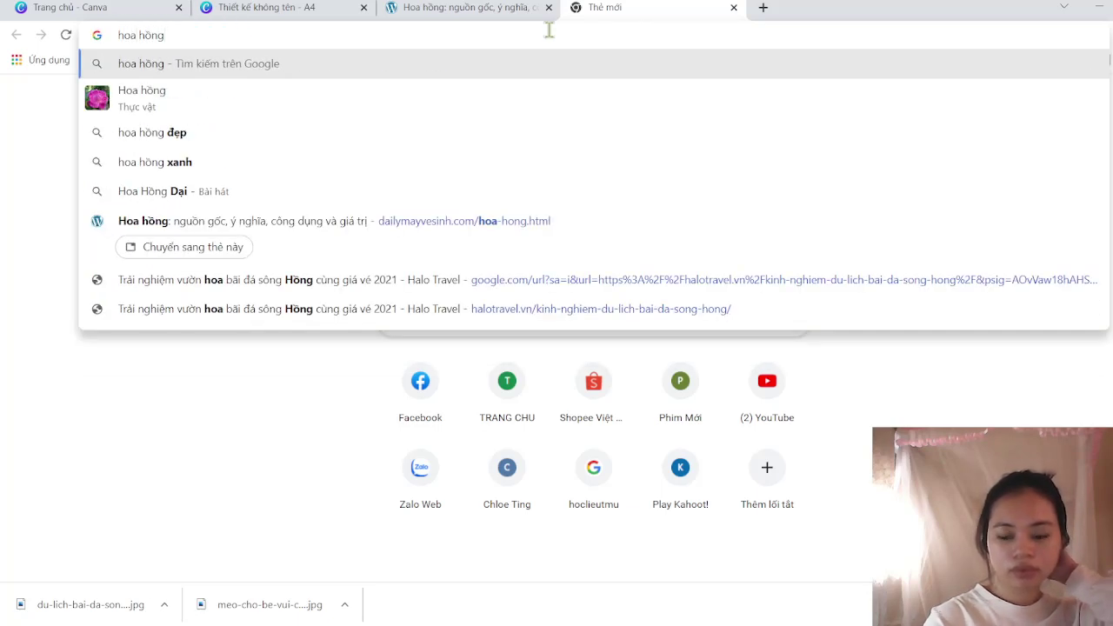
key("Return")
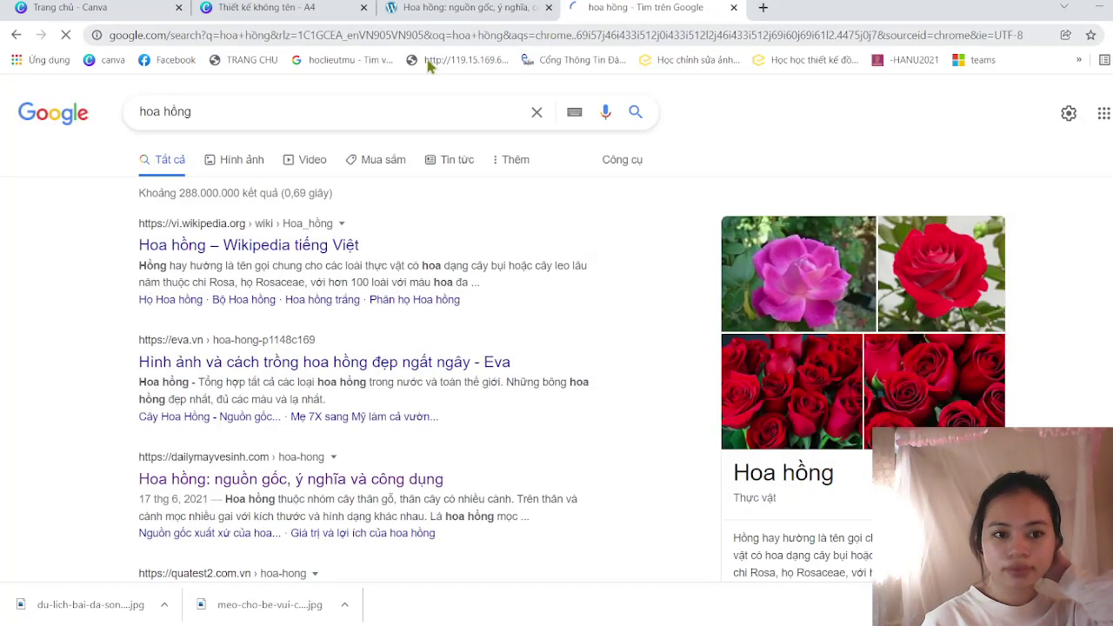
left_click(248, 160)
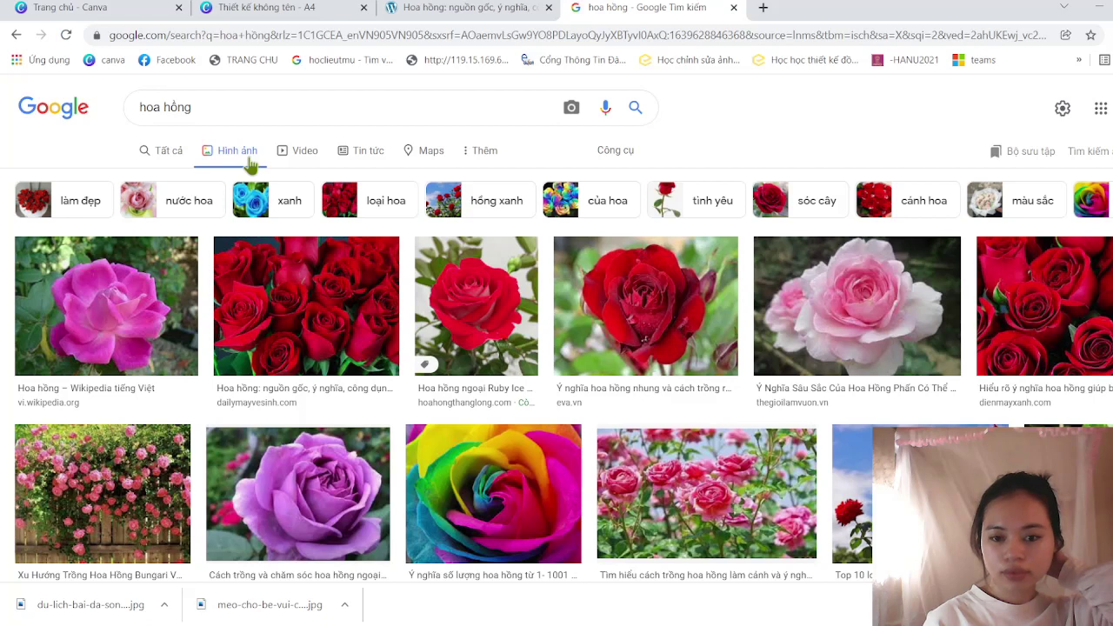
left_click(267, 9)
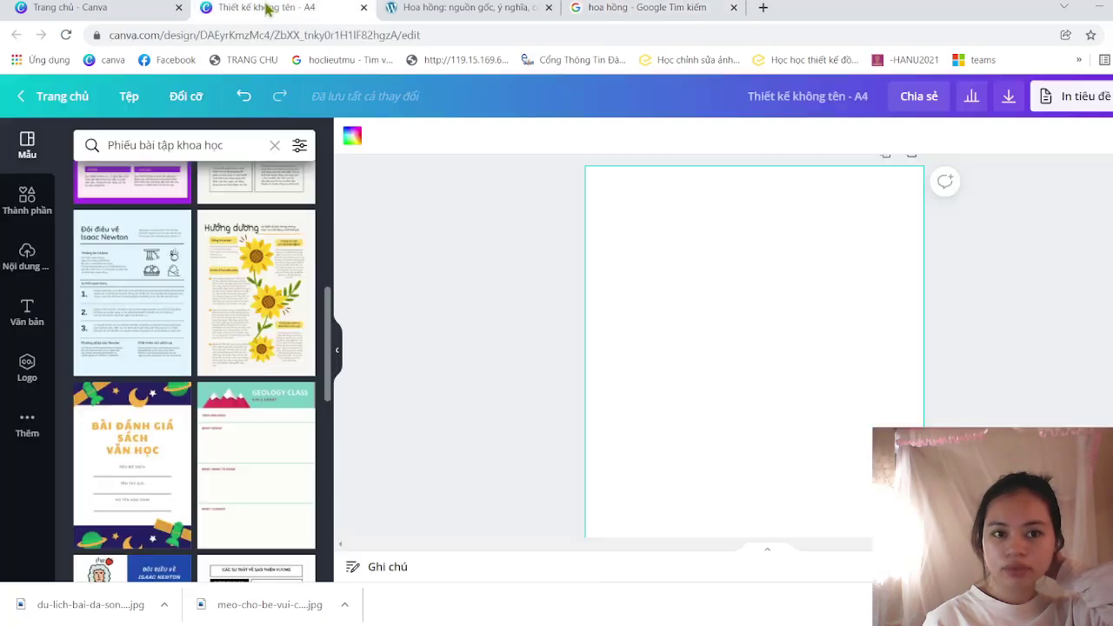
- Search Canva templates for 'hoa hồng', then switch to the Elements library
left_click(274, 148)
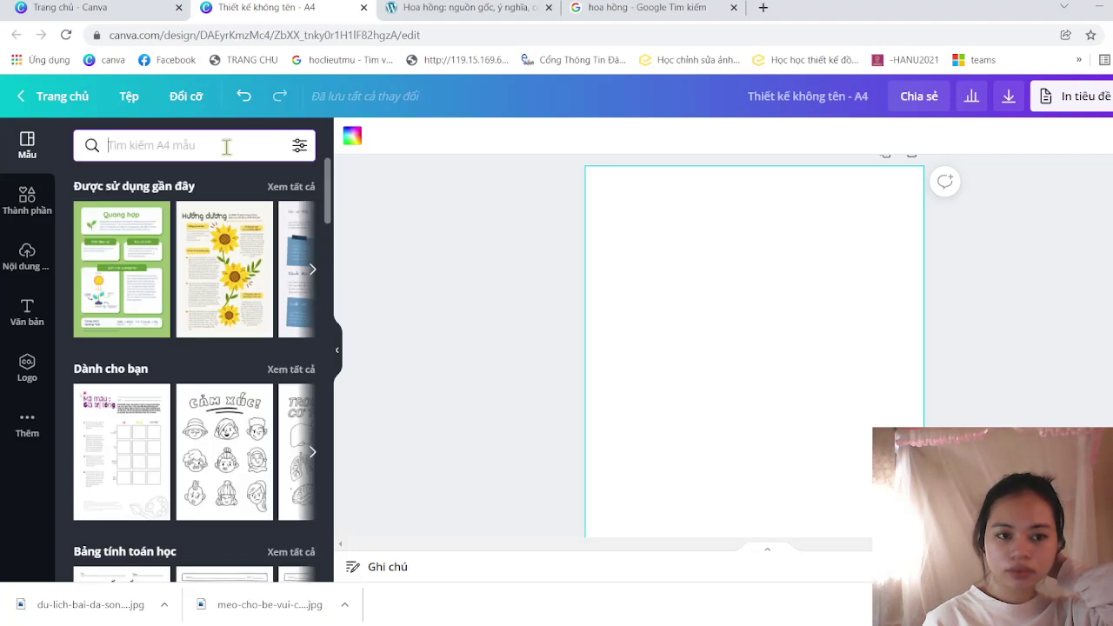
type("hoa hồng")
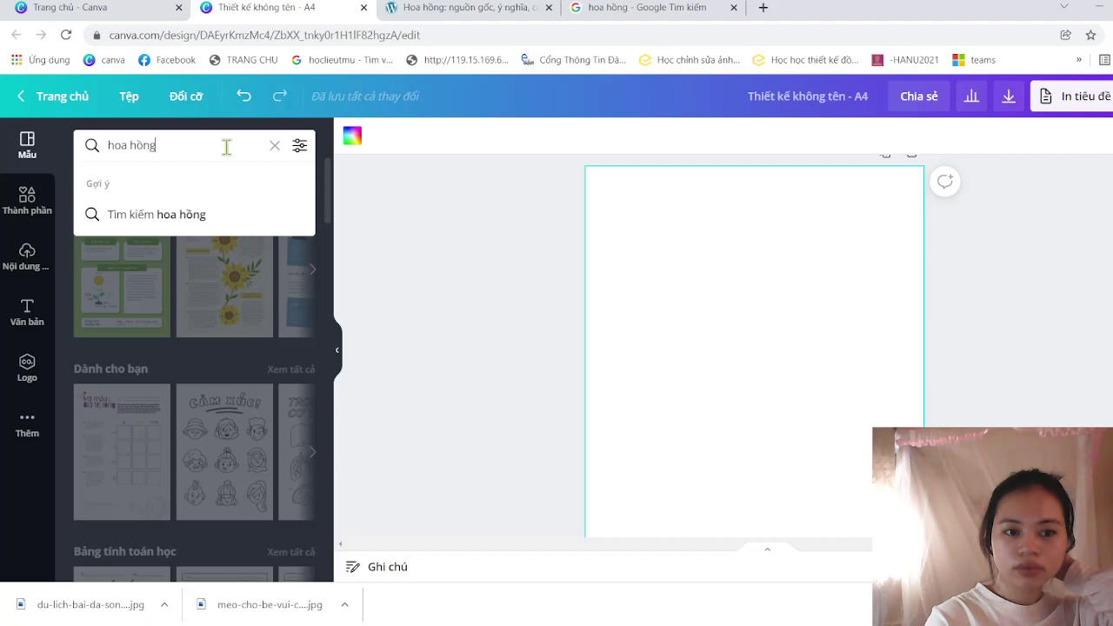
key("Return")
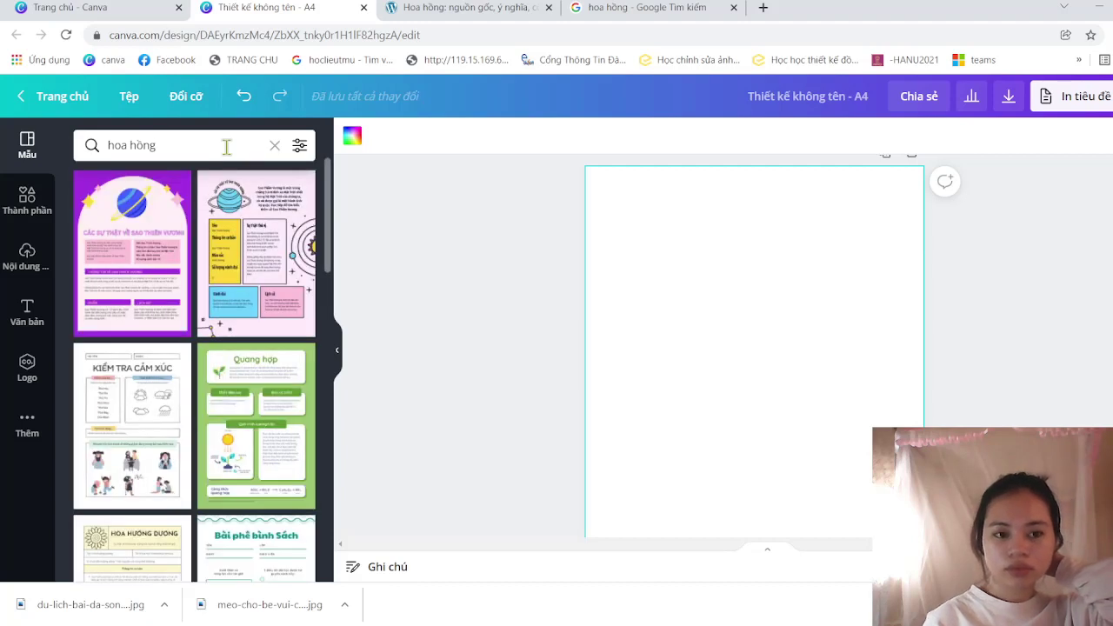
left_click(19, 209)
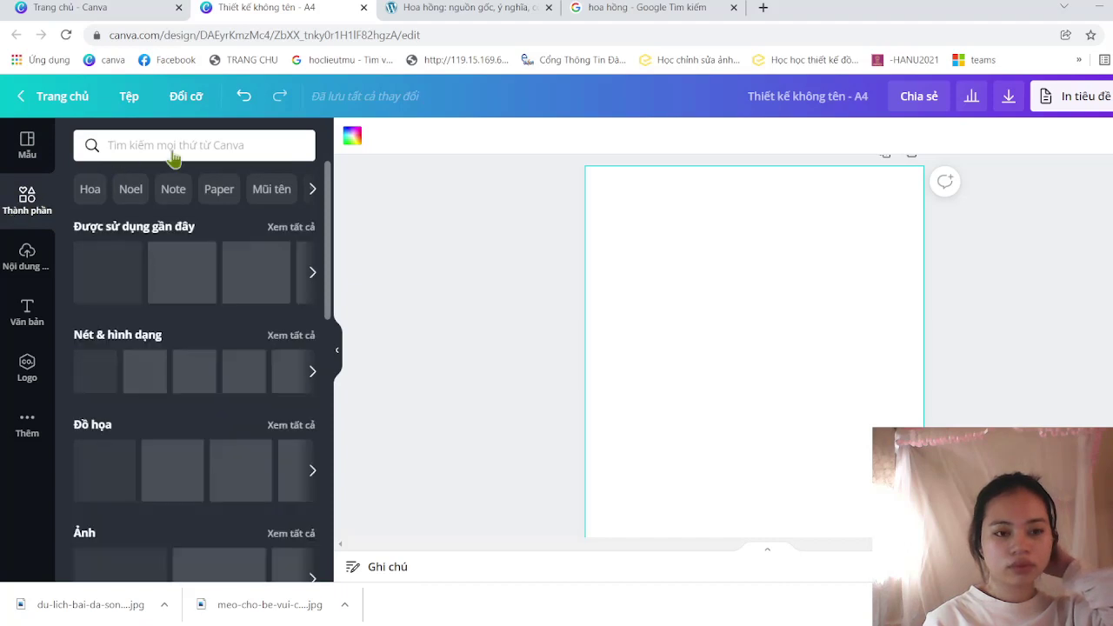
- Search Canva elements for 'hoa hồng' to find line-art and red rose graphics
left_click(196, 143)
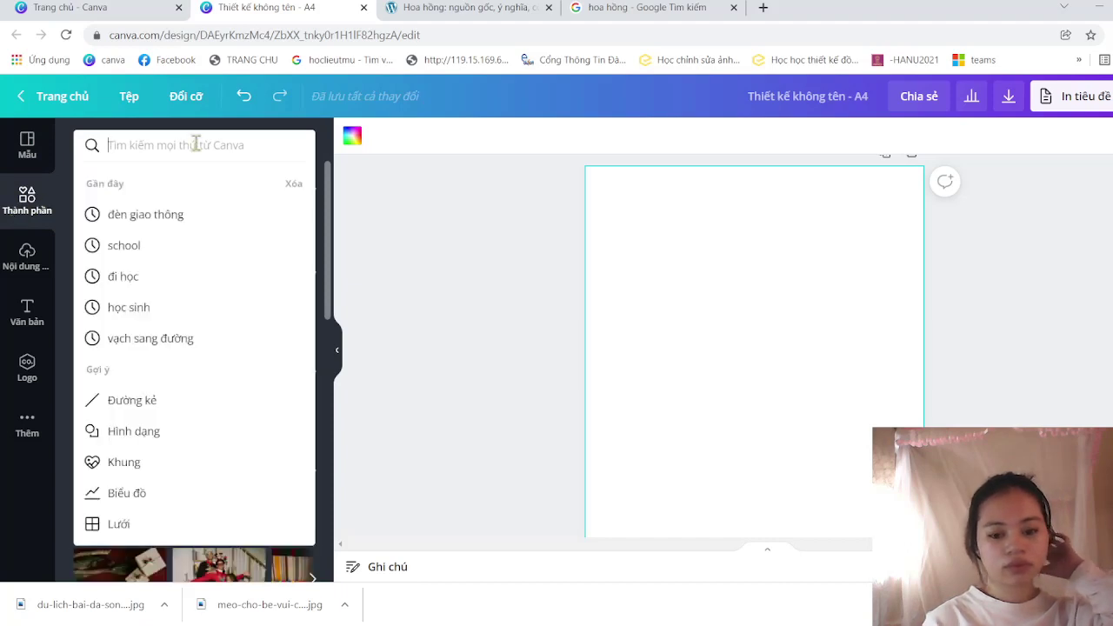
type("hoa hồng")
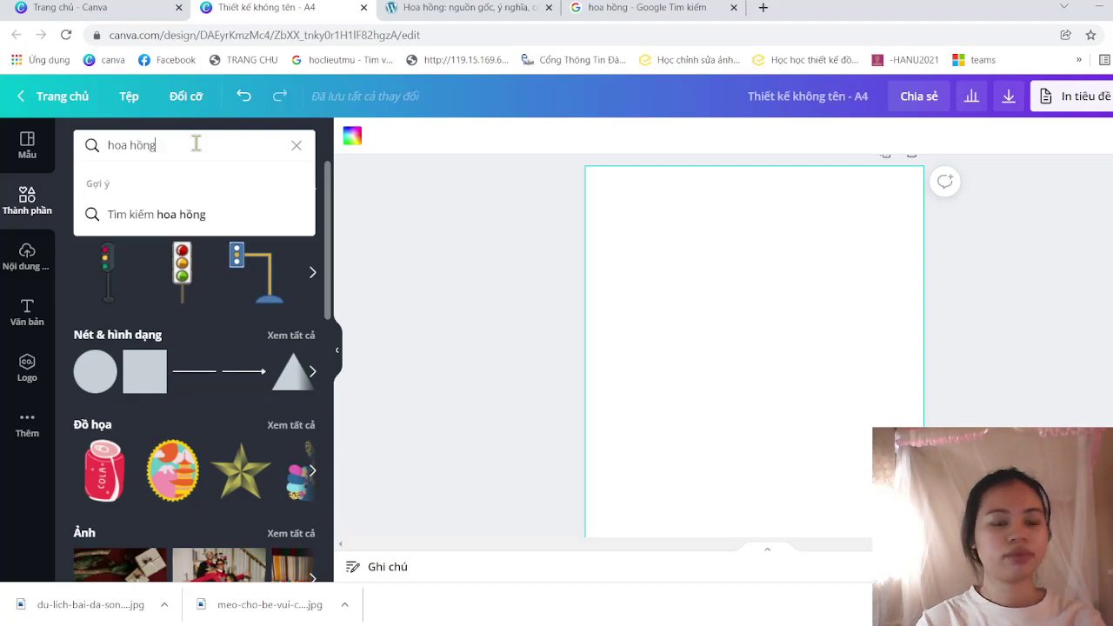
key("Return")
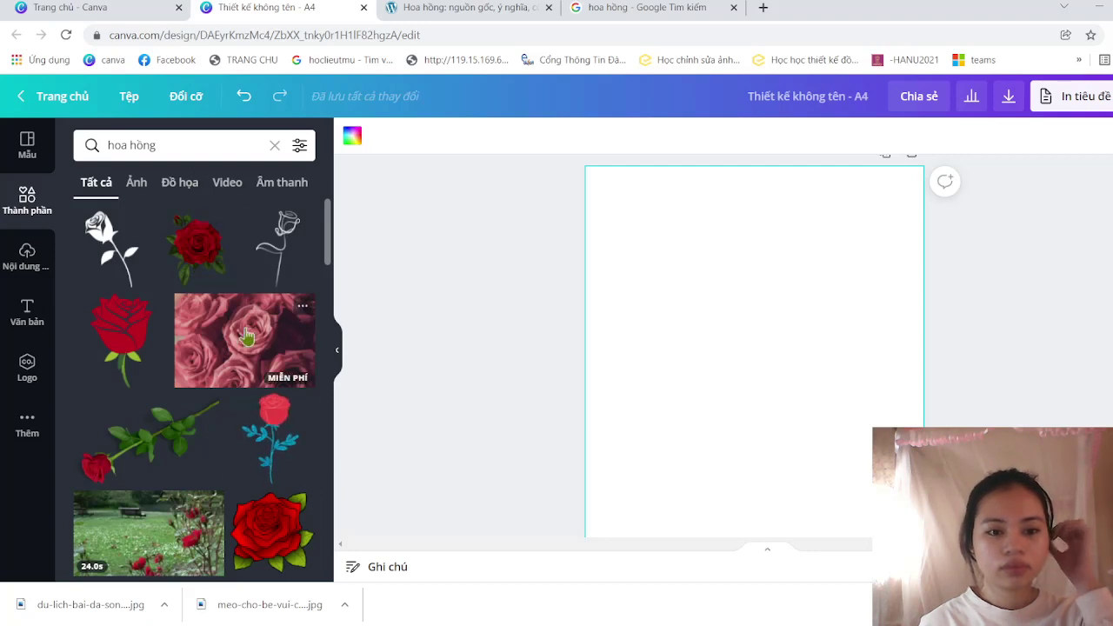
- Browse down through the 'hoa hồng' Elements search results
scroll(247, 336, "down", 2)
scroll(247, 336, "down", 3)
scroll(247, 337, "down", 1)
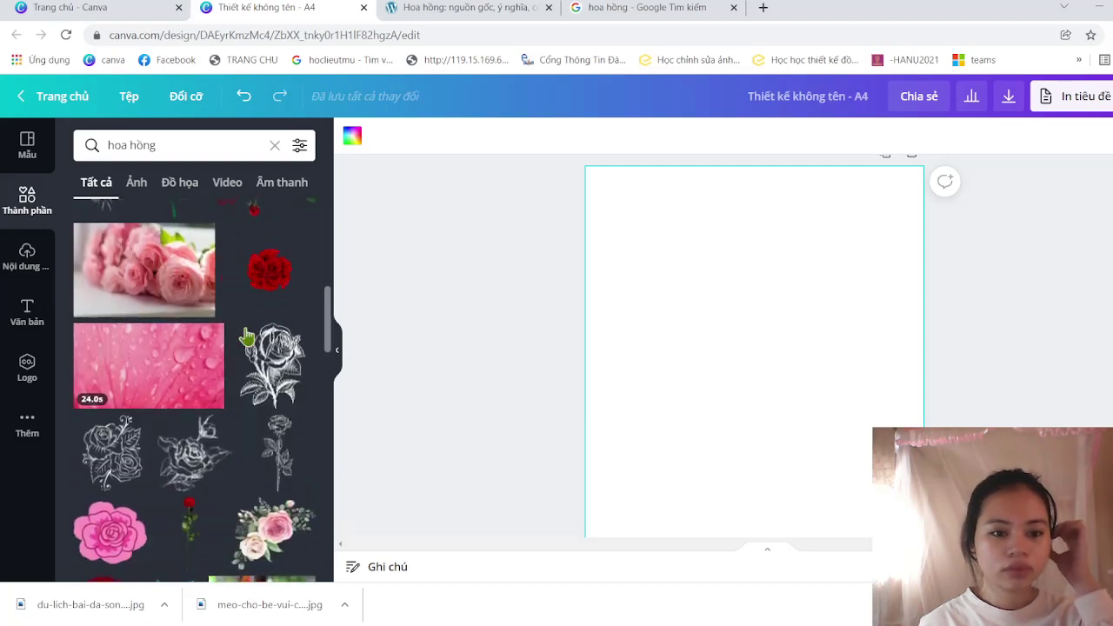
scroll(247, 337, "down", 3)
scroll(247, 337, "down", 2)
scroll(247, 336, "down", 2)
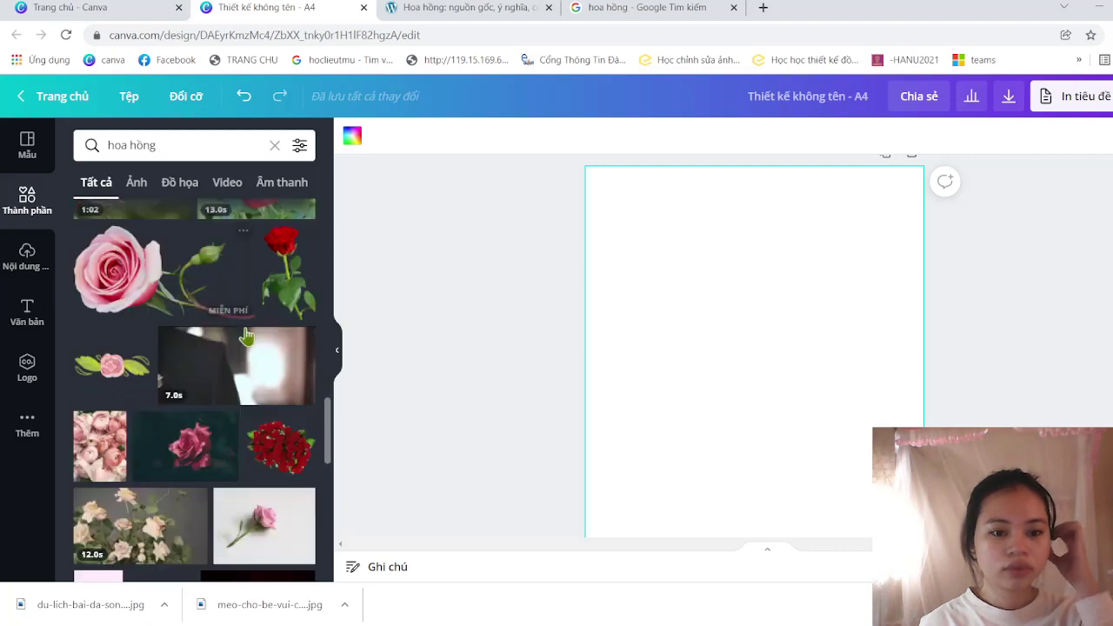
scroll(247, 337, "down", 2)
scroll(246, 336, "down", 1)
scroll(247, 336, "down", 2)
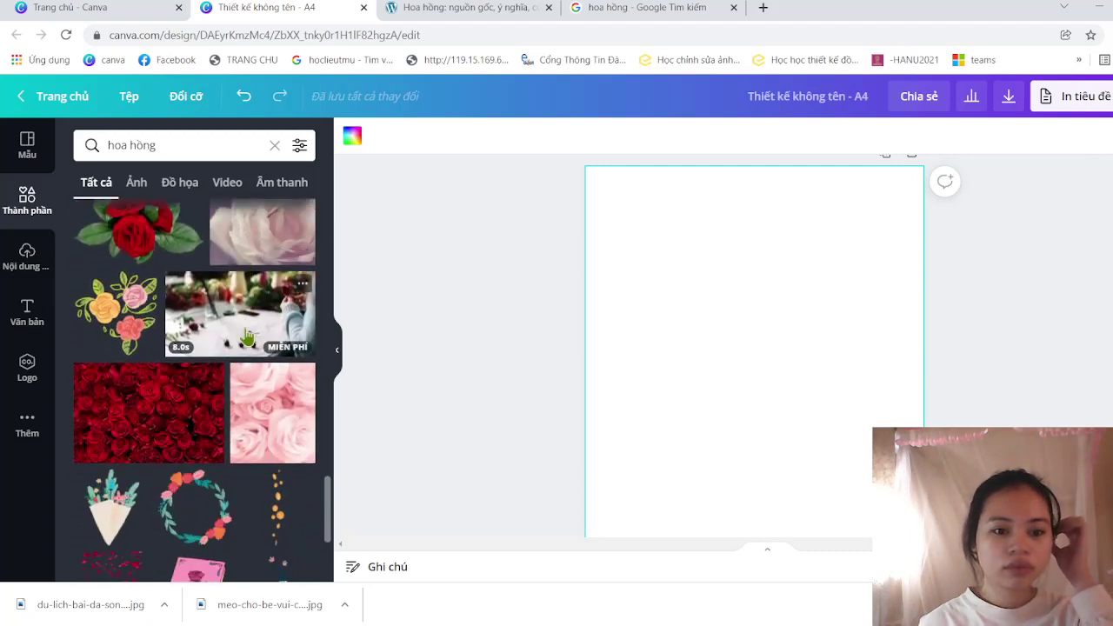
scroll(247, 336, "down", 2)
scroll(247, 337, "down", 1)
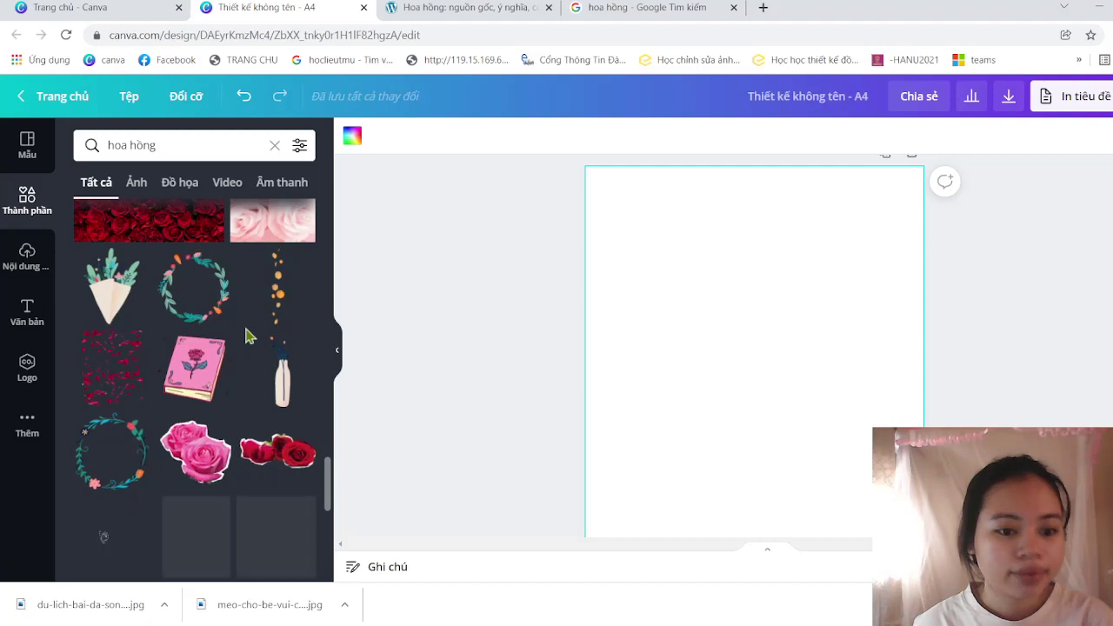
scroll(247, 336, "down", 2)
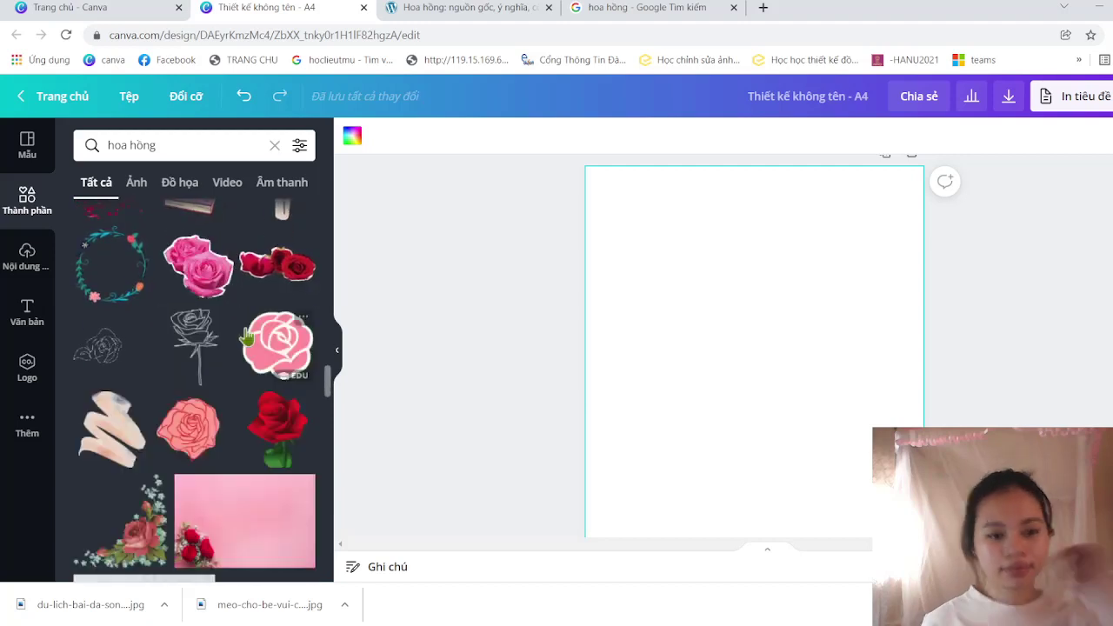
scroll(247, 336, "down", 1)
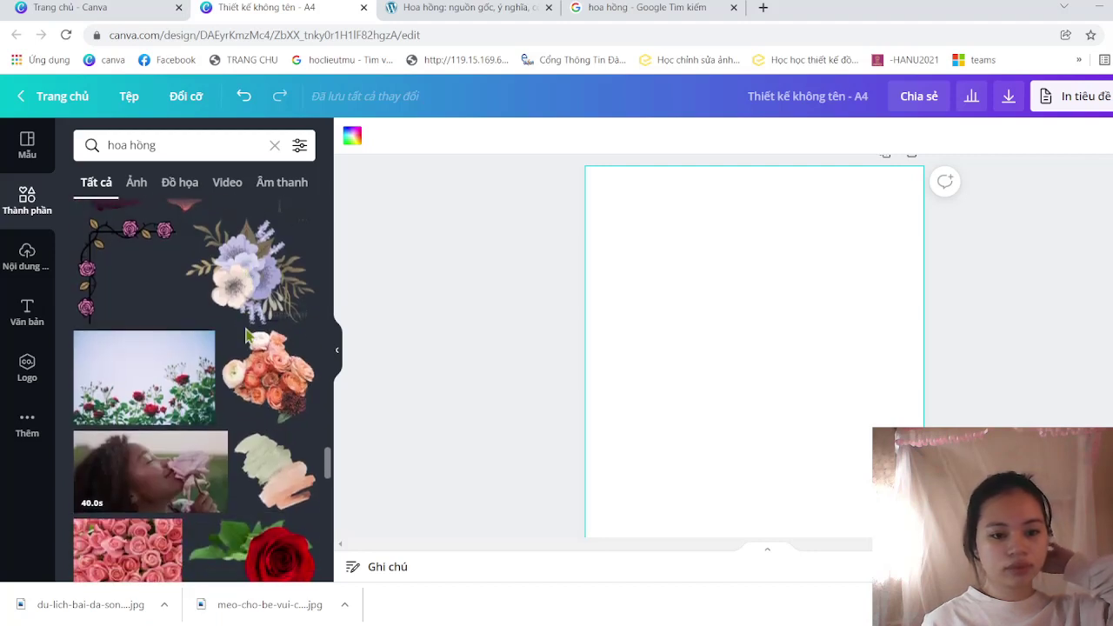
scroll(247, 337, "down", 3)
scroll(247, 336, "down", 1)
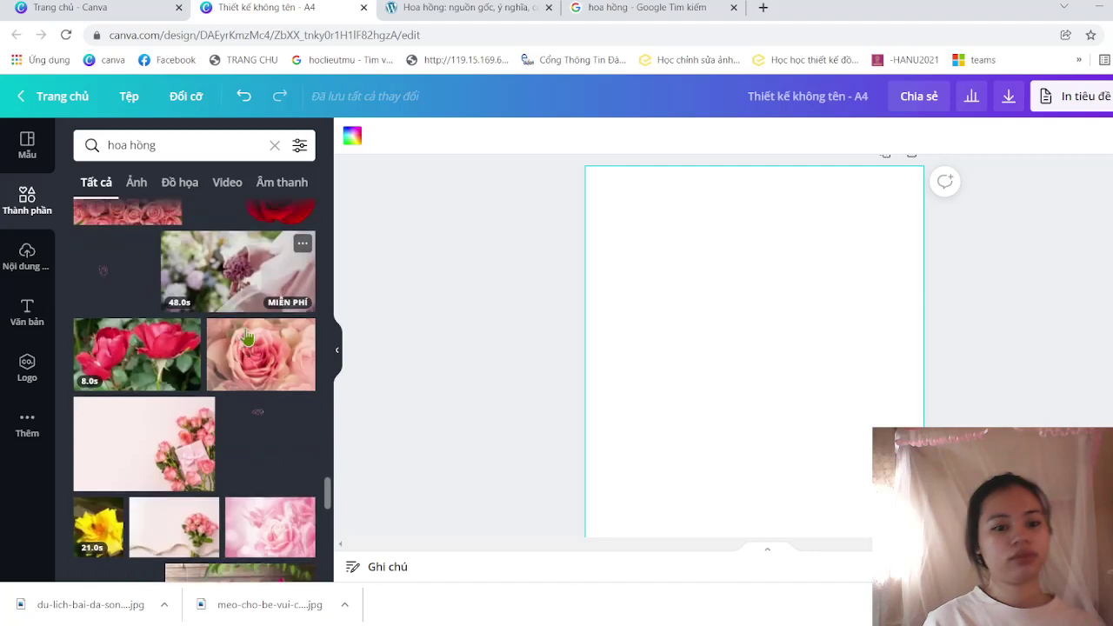
scroll(247, 337, "down", 1)
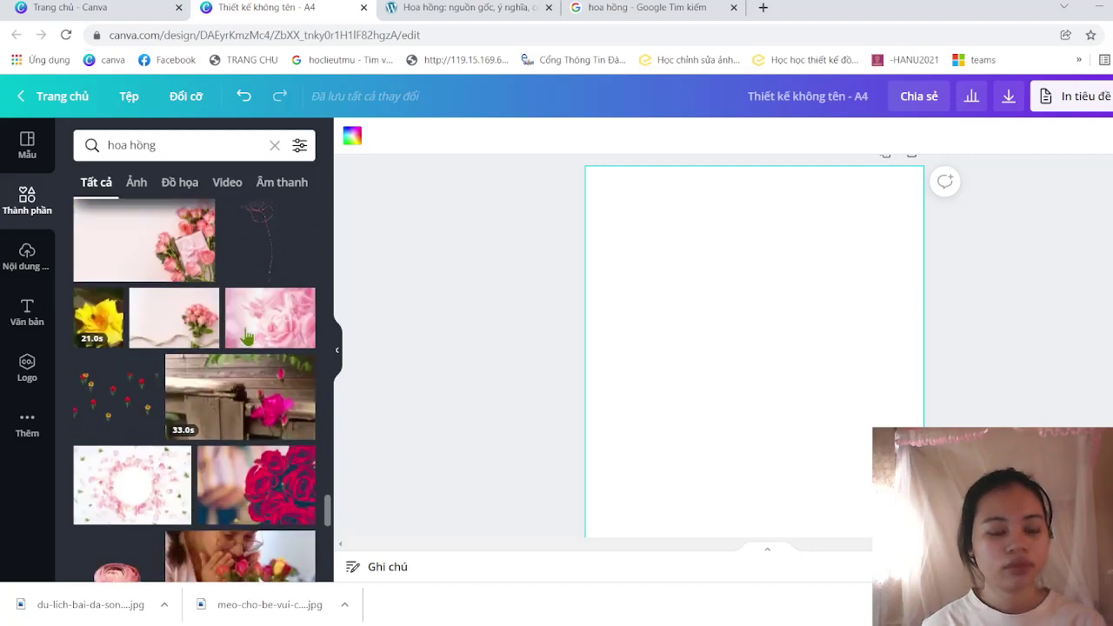
scroll(247, 337, "up", 2)
scroll(247, 336, "down", 1)
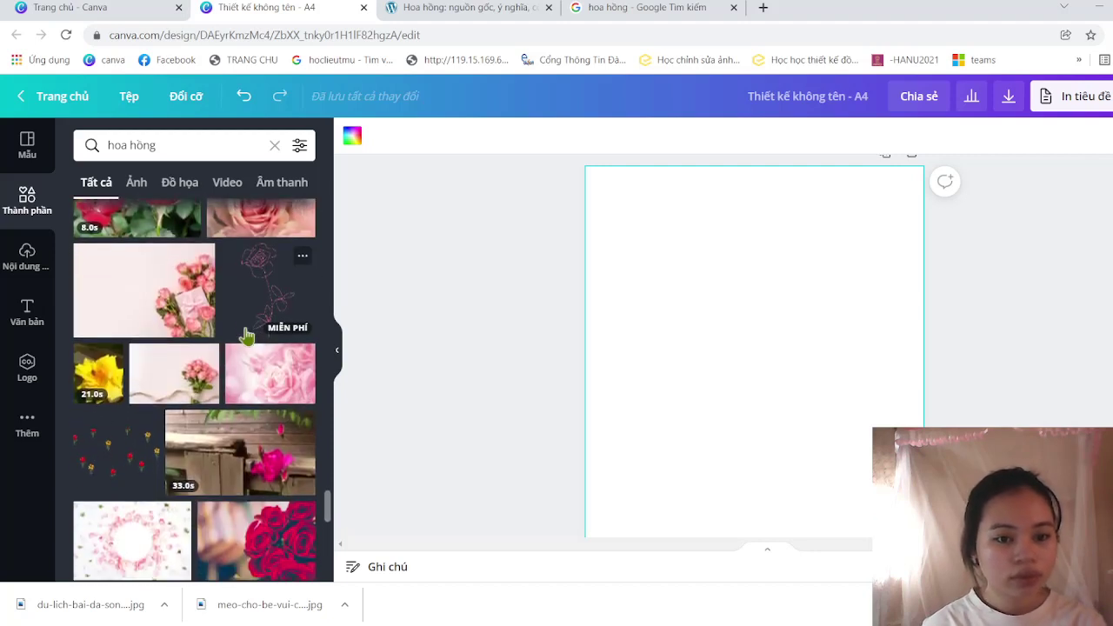
scroll(247, 336, "down", 2)
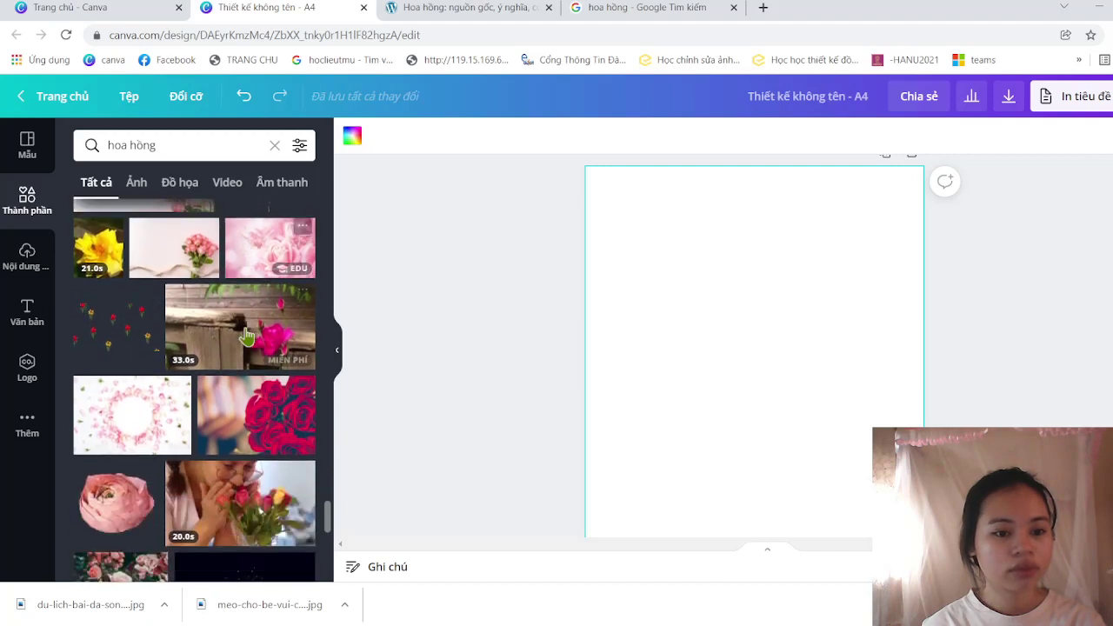
scroll(247, 337, "down", 1)
scroll(246, 337, "down", 3)
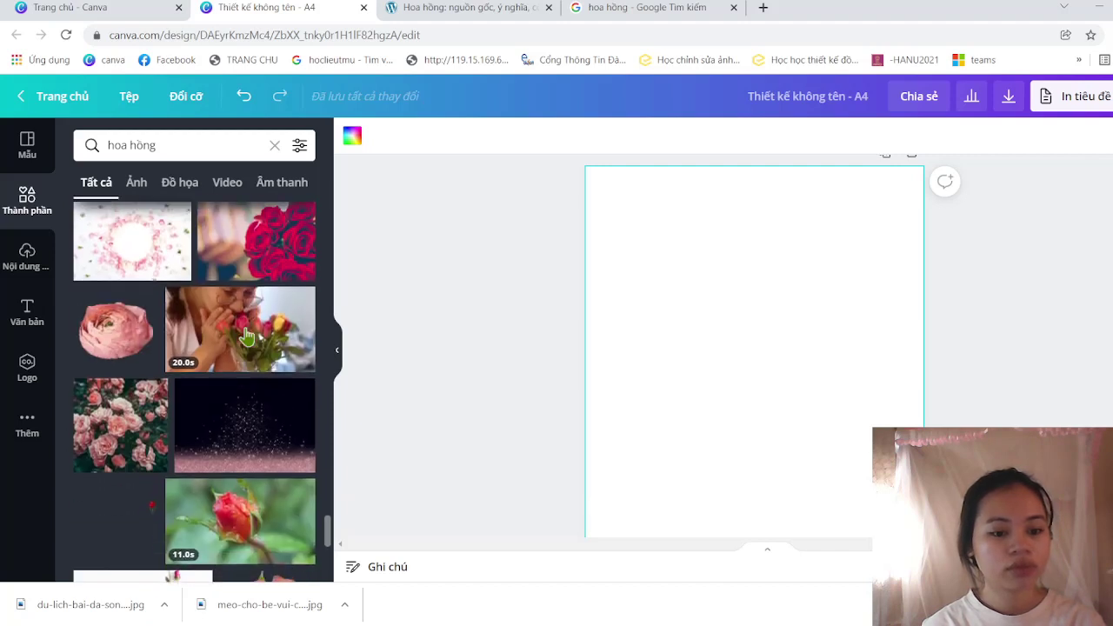
scroll(247, 337, "down", 3)
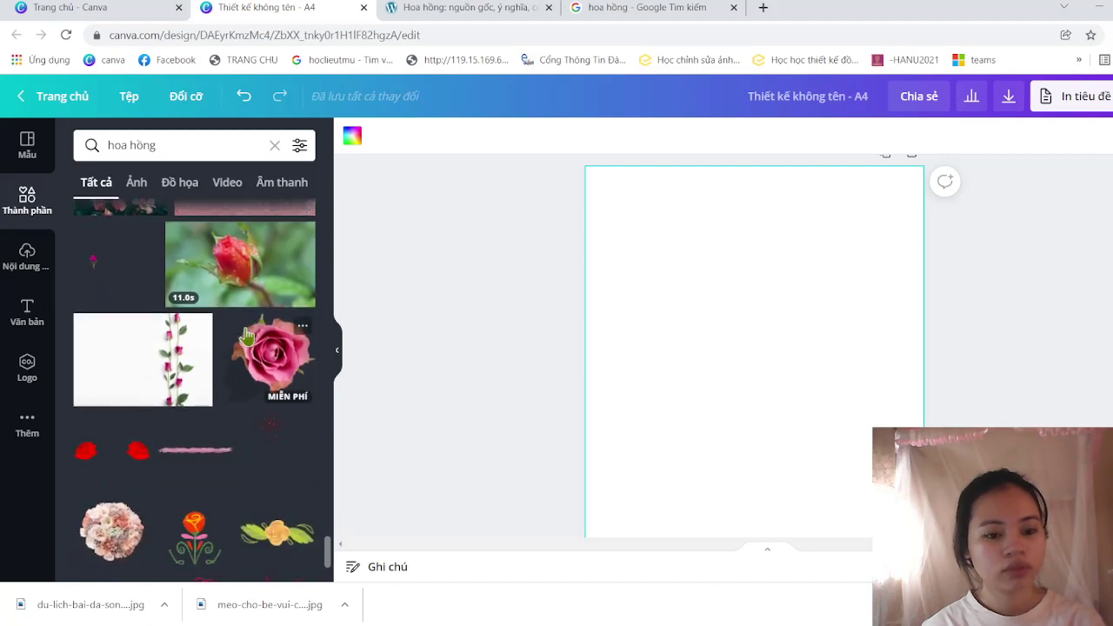
scroll(247, 337, "down", 3)
scroll(247, 337, "down", 3)
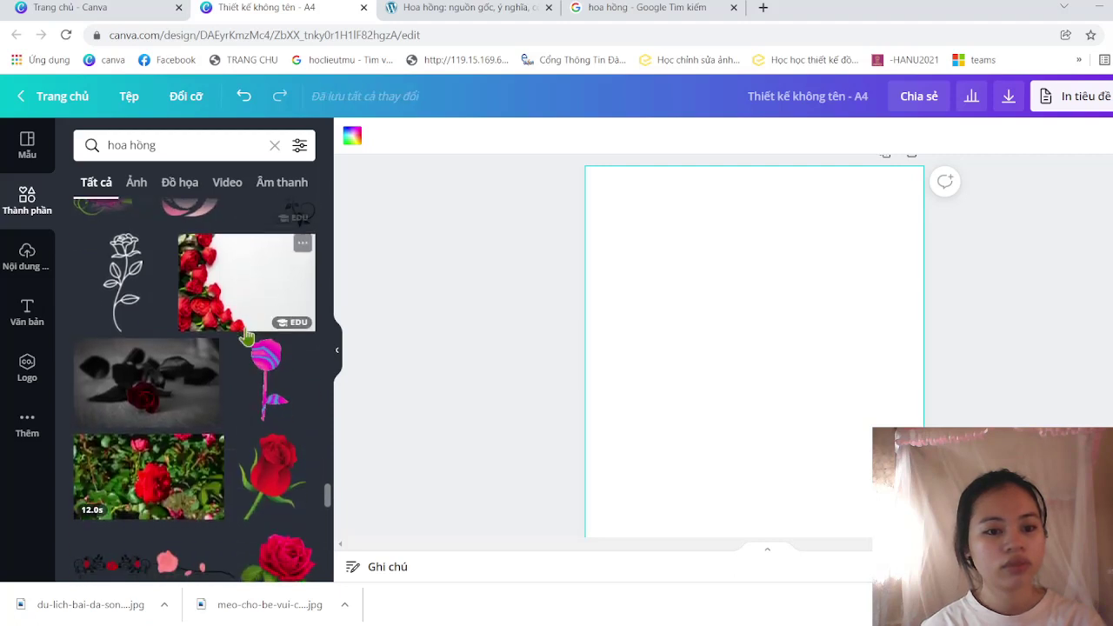
scroll(247, 337, "down", 2)
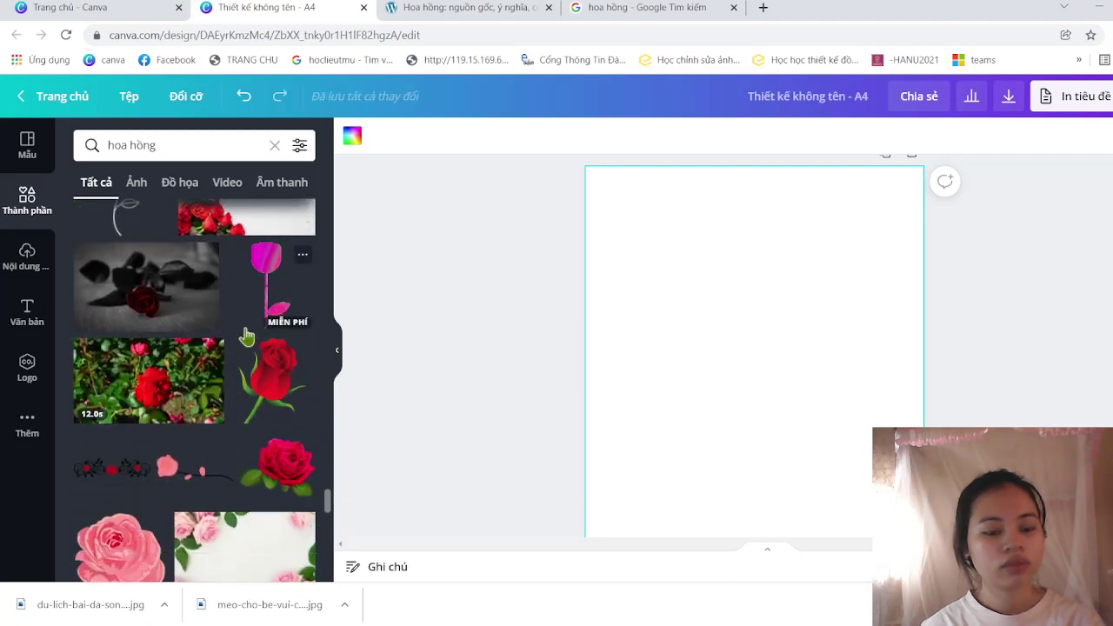
scroll(247, 336, "up", 1)
scroll(247, 337, "down", 2)
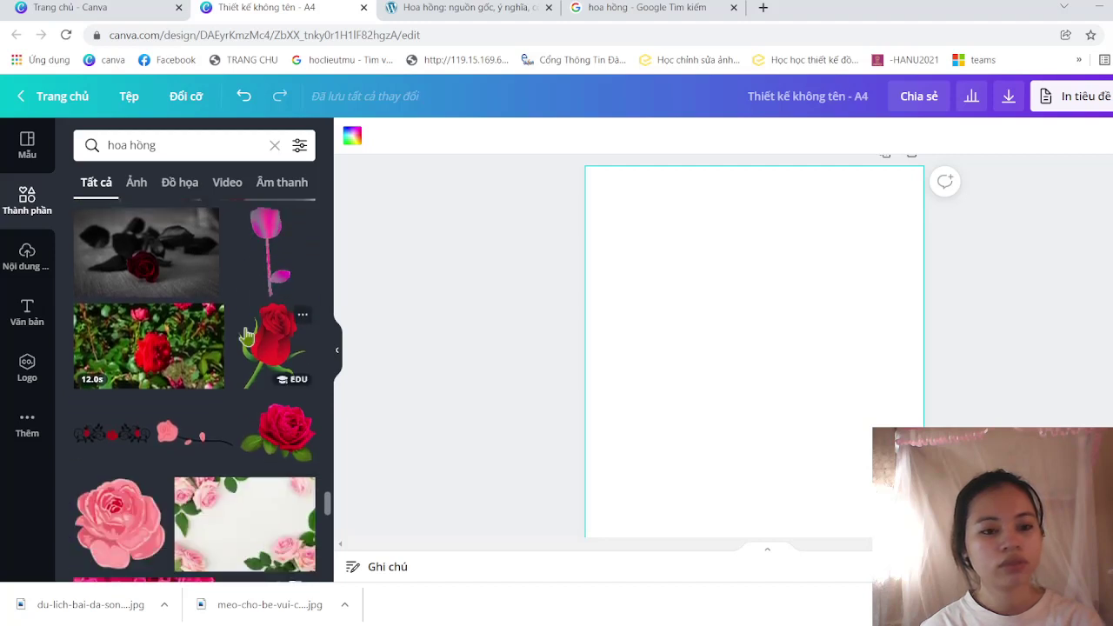
scroll(247, 337, "down", 2)
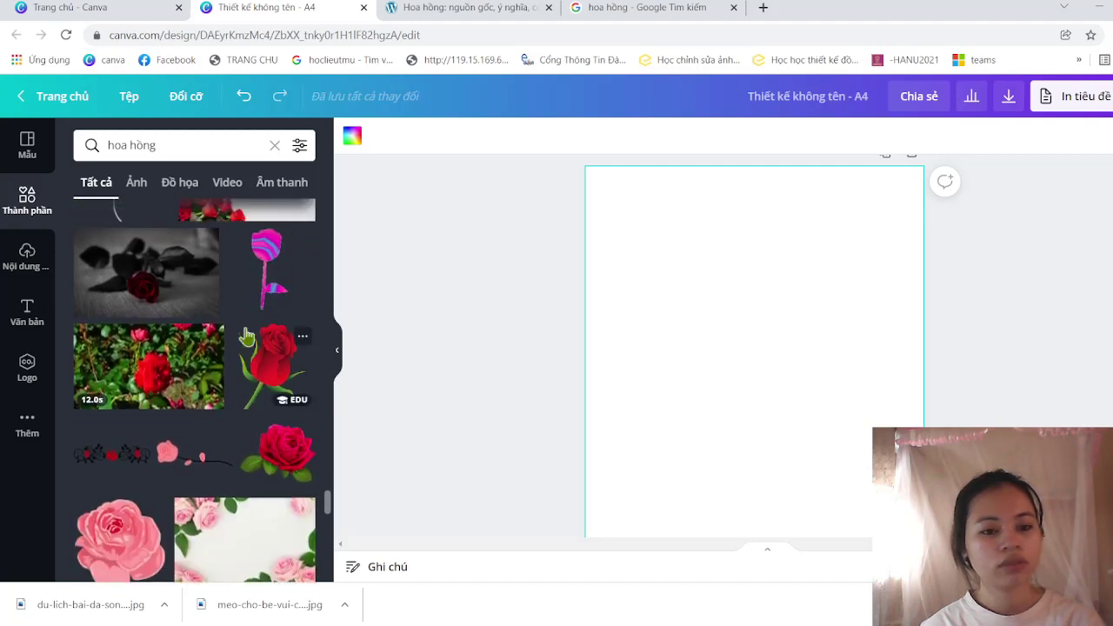
scroll(247, 337, "down", 3)
scroll(247, 337, "down", 3)
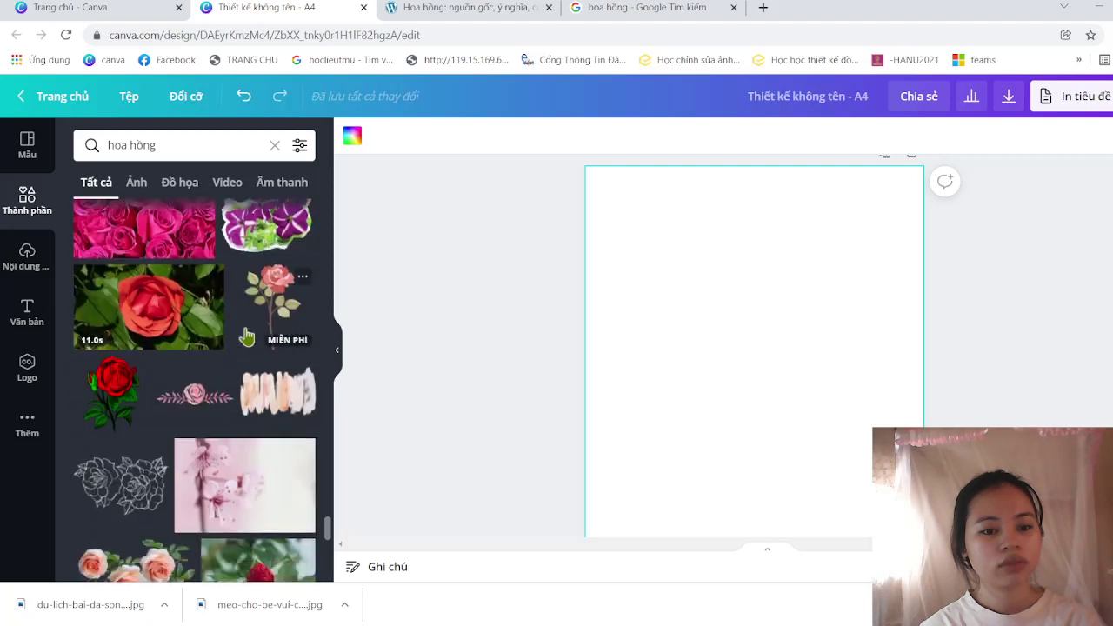
scroll(247, 336, "down", 1)
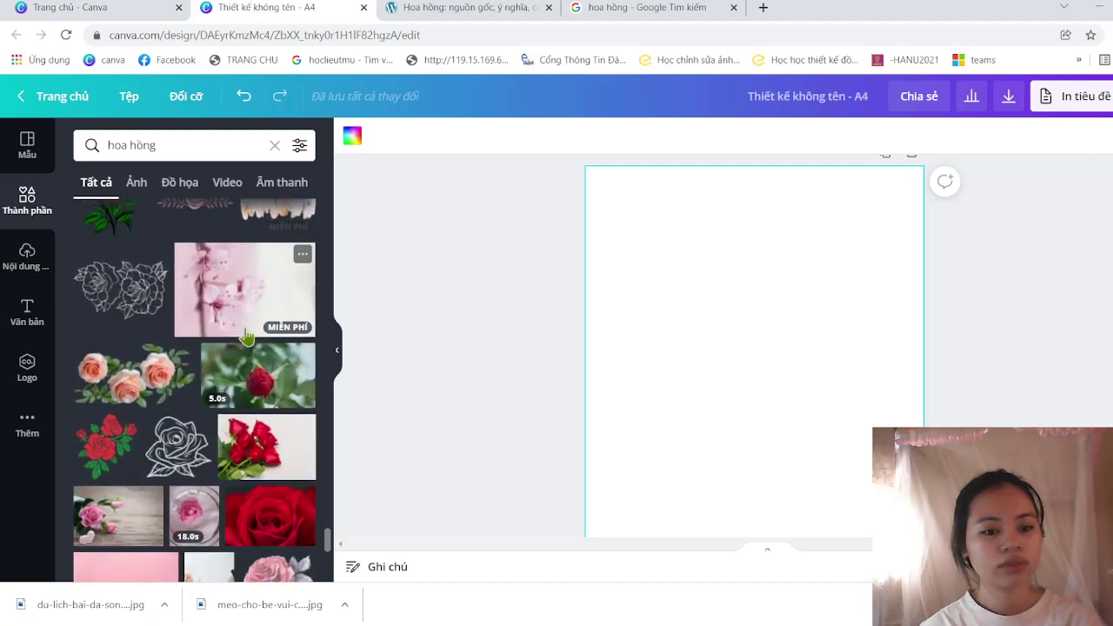
scroll(247, 336, "down", 4)
scroll(247, 336, "down", 3)
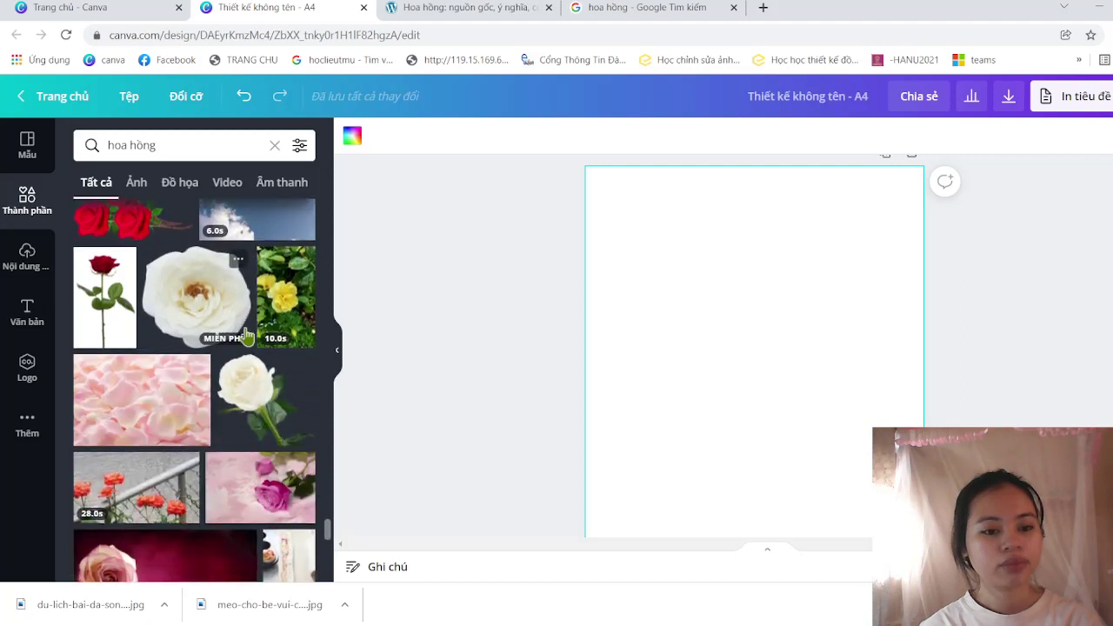
scroll(247, 336, "down", 3)
scroll(247, 337, "down", 2)
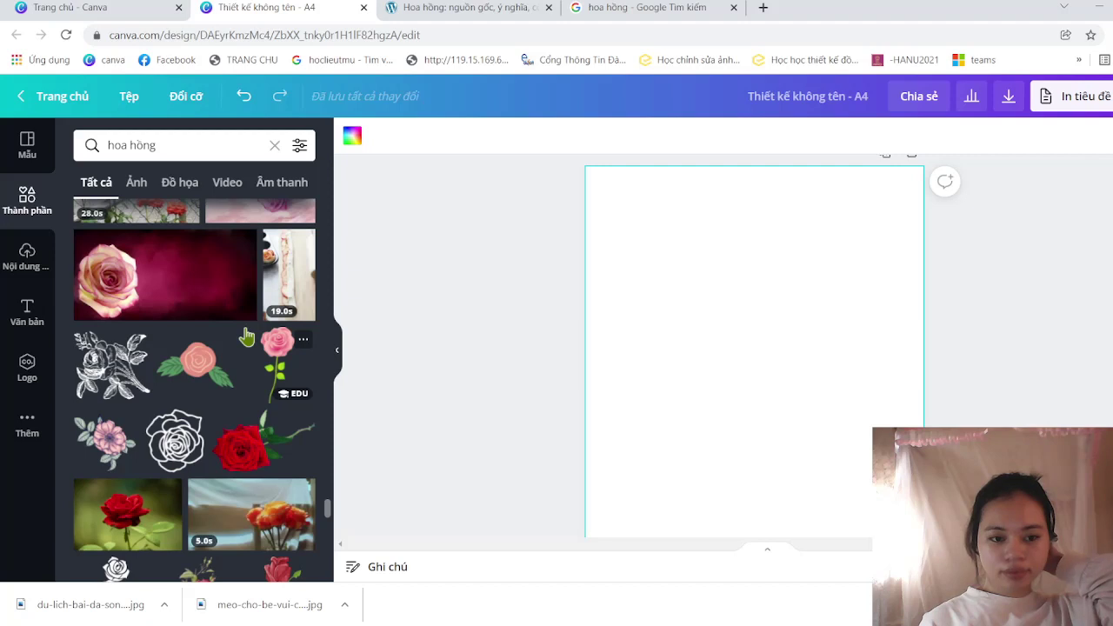
scroll(247, 337, "down", 2)
scroll(247, 336, "down", 1)
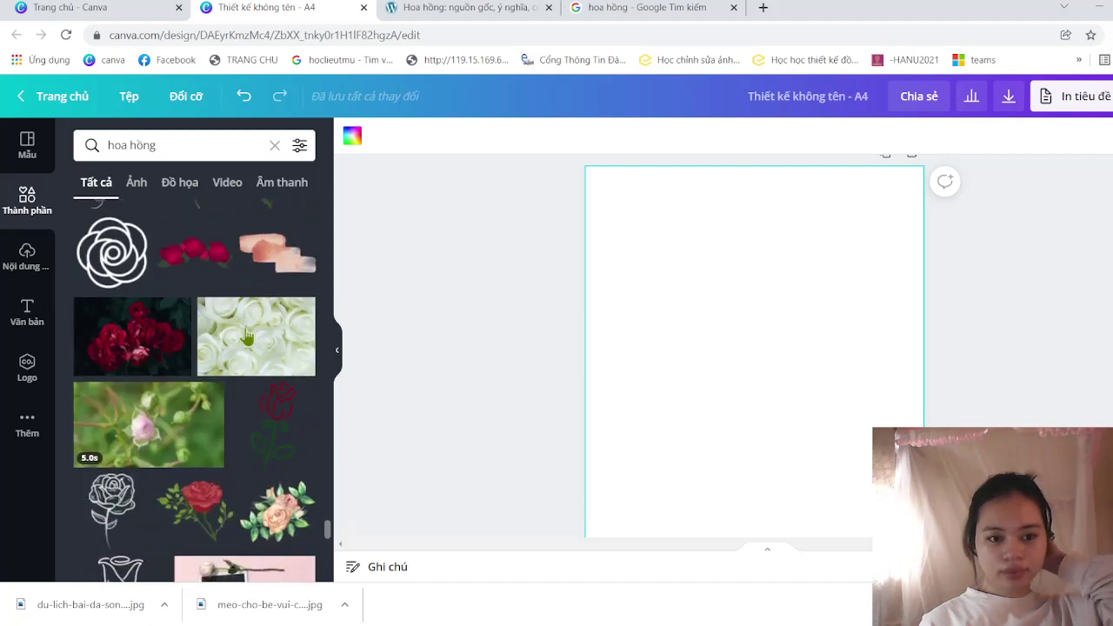
scroll(247, 336, "down", 2)
scroll(246, 336, "down", 1)
- Scroll back up the results and bring up the page background colour options
scroll(246, 337, "up", 3)
scroll(247, 336, "up", 3)
scroll(247, 337, "up", 2)
scroll(247, 336, "up", 2)
scroll(247, 337, "up", 2)
scroll(247, 336, "up", 3)
scroll(247, 336, "up", 2)
scroll(247, 337, "up", 2)
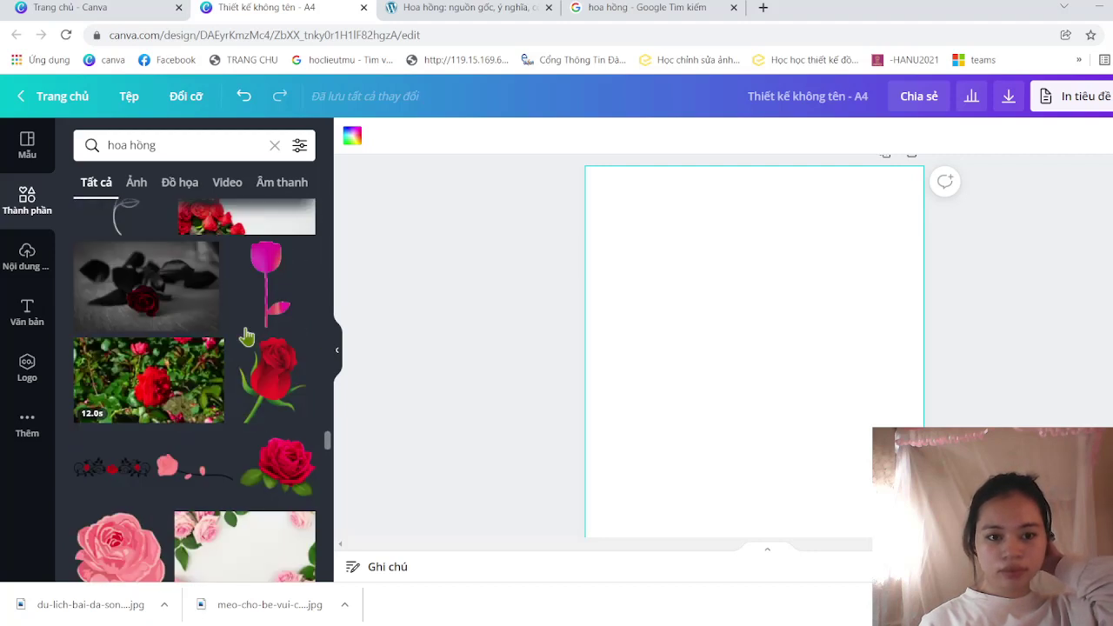
scroll(247, 337, "up", 2)
scroll(246, 337, "up", 2)
scroll(247, 336, "up", 2)
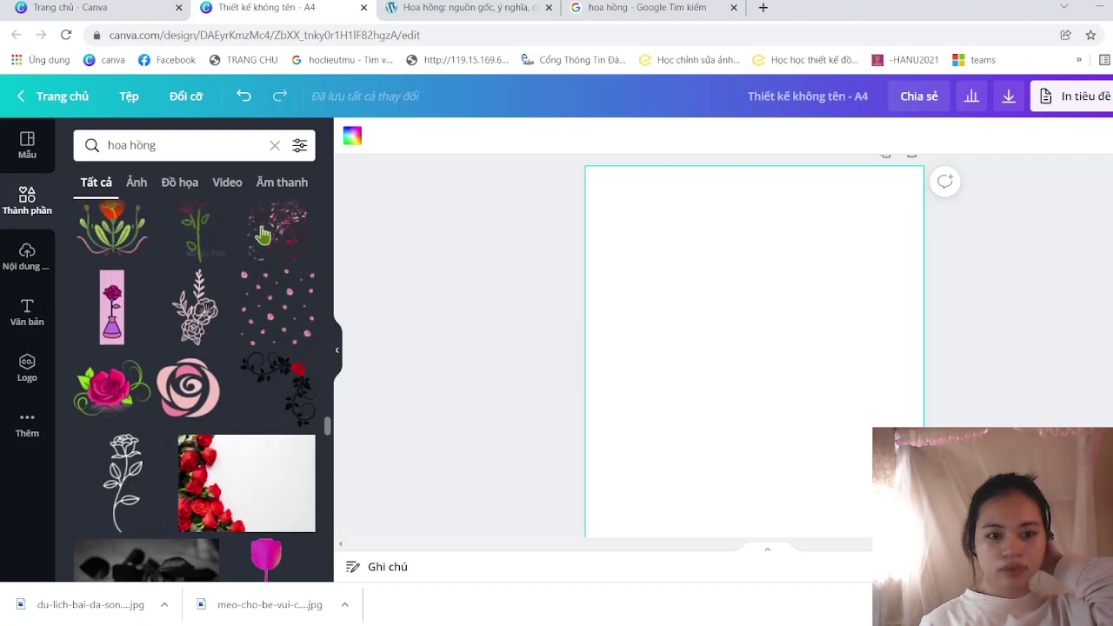
left_click(352, 136)
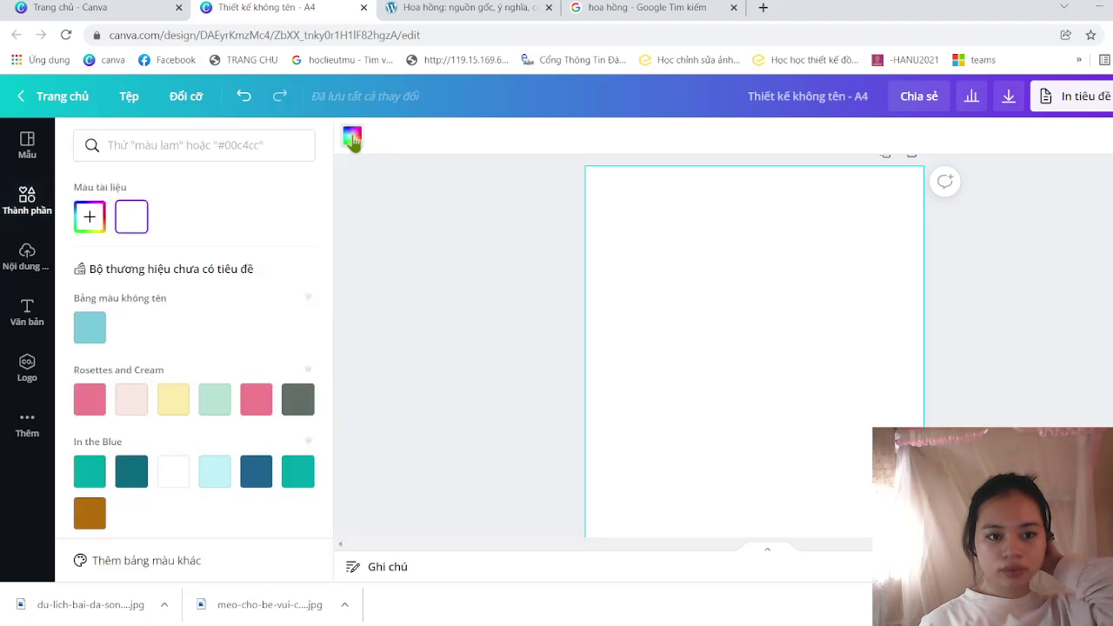
- Set the A4 page background to black from the default colours
left_click(297, 403)
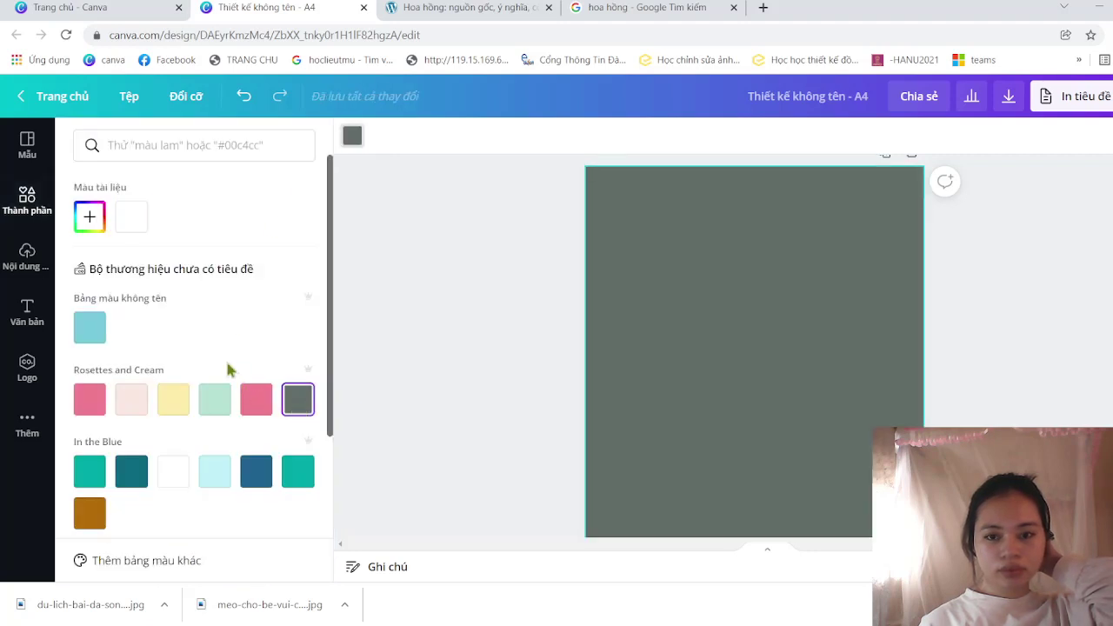
scroll(153, 442, "down", 3)
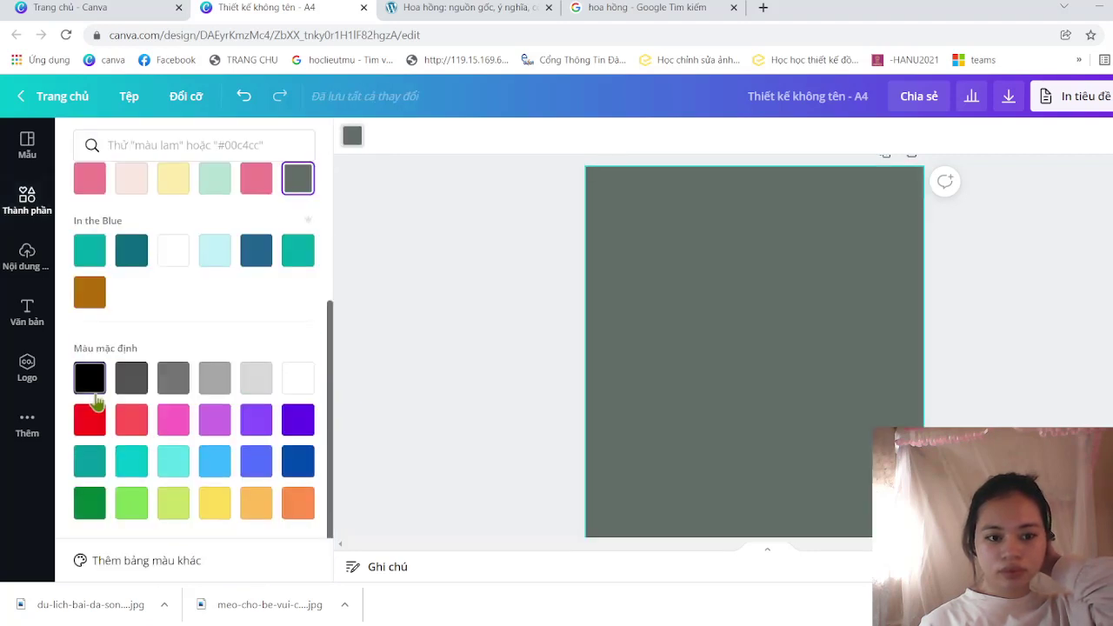
left_click(94, 391)
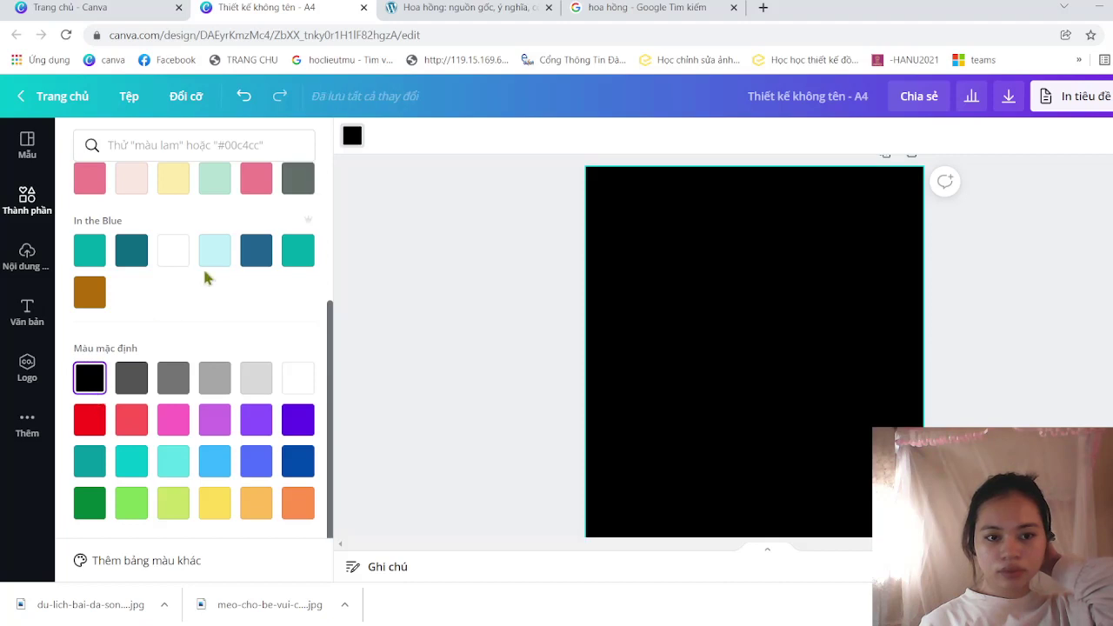
scroll(205, 277, "up", 3)
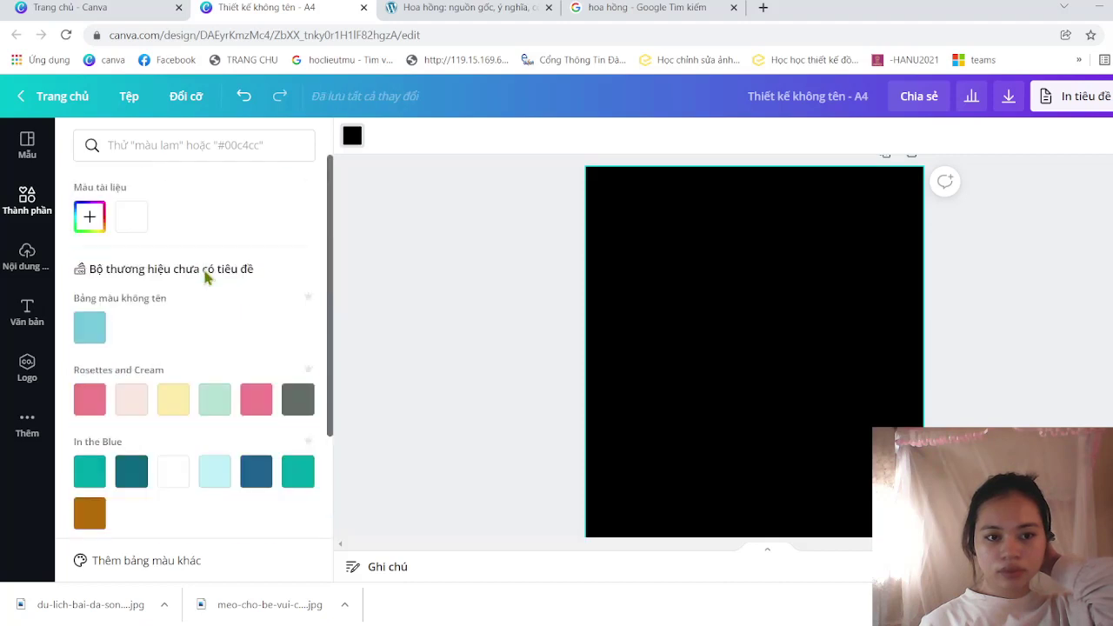
- Rerun the 'hoa hồng' Elements search and filter it to graphics
left_click(19, 208)
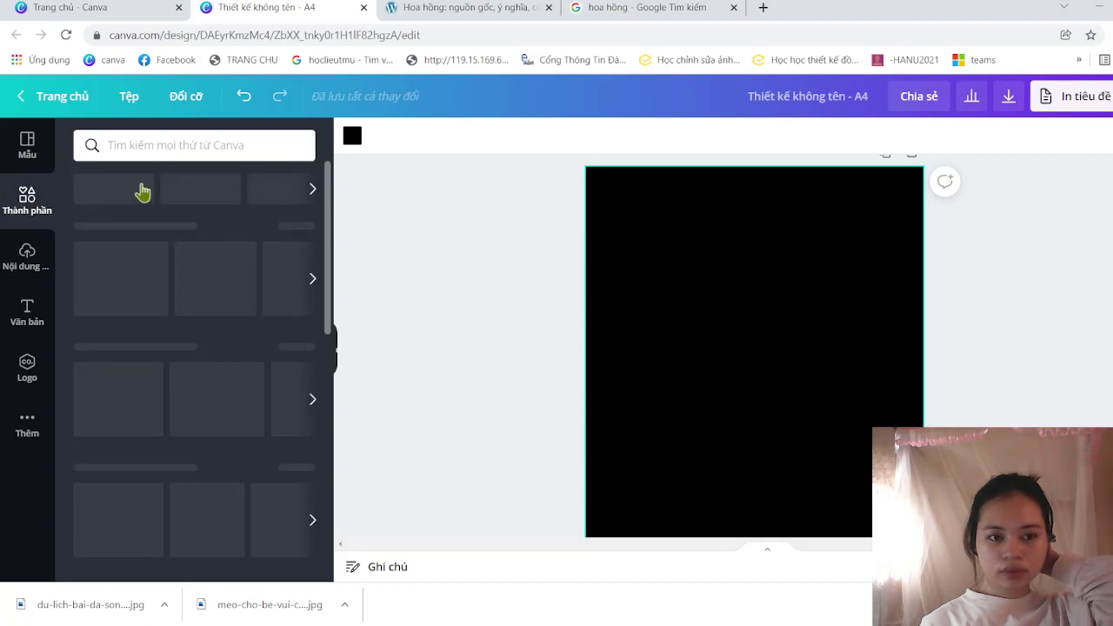
left_click(188, 148)
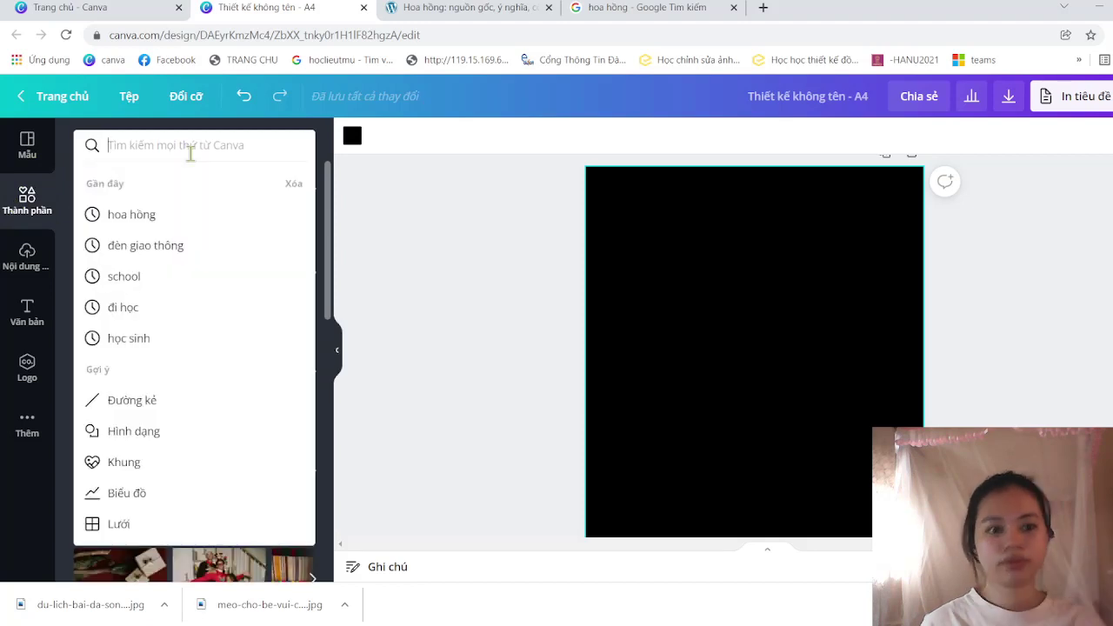
left_click(131, 215)
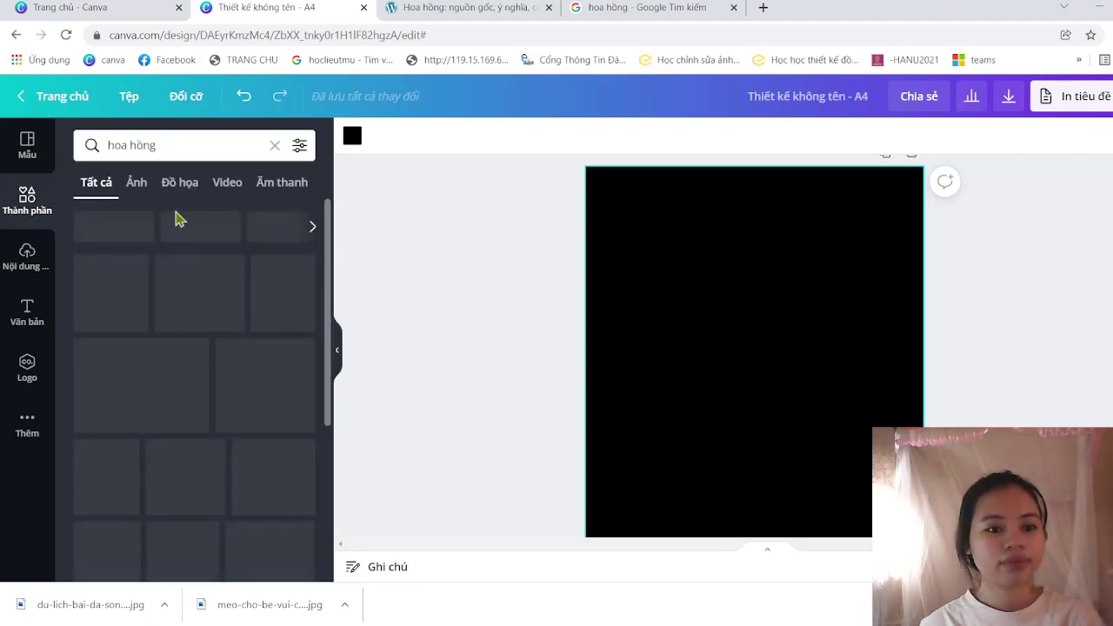
left_click(188, 191)
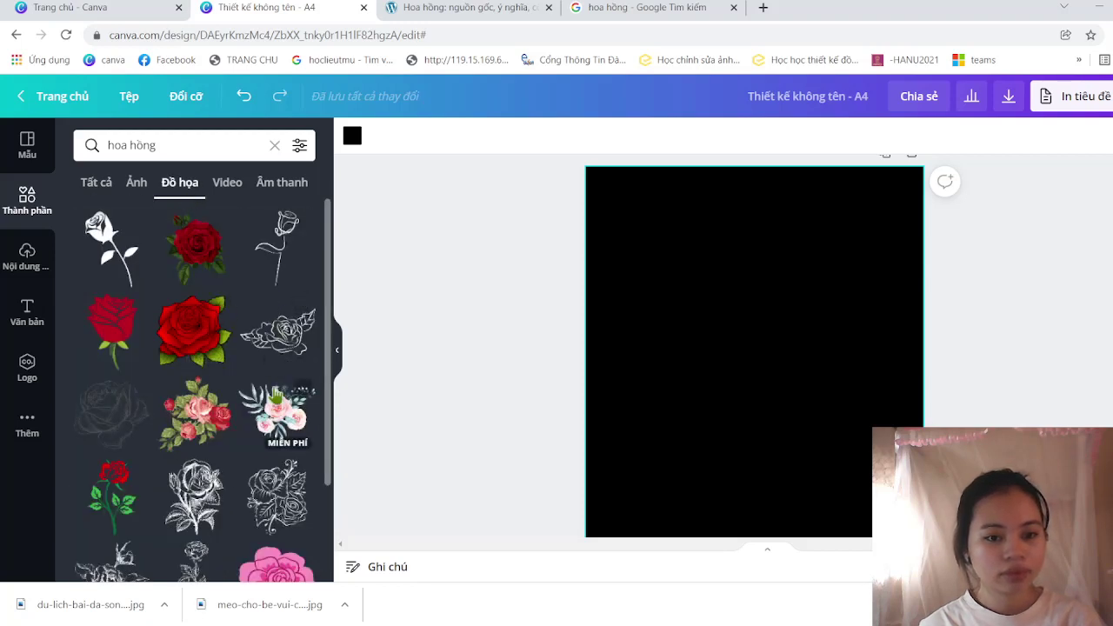
scroll(275, 397, "down", 2)
scroll(274, 397, "down", 1)
scroll(275, 396, "down", 1)
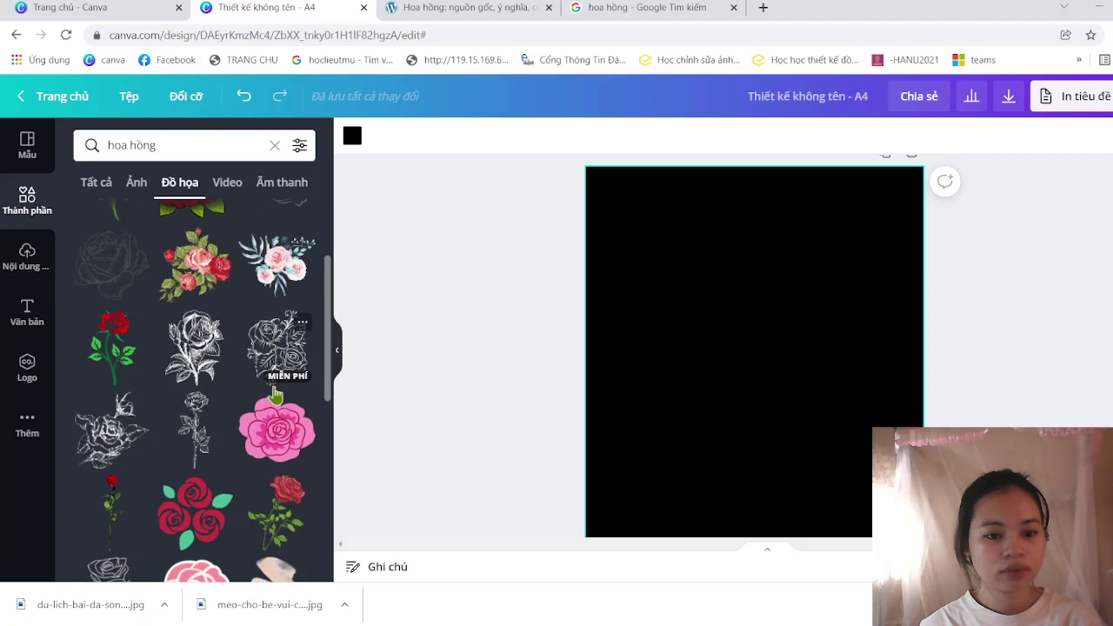
scroll(275, 397, "up", 4)
- Add the line-art rose graphic, move it higher, and recolour it white
left_click(285, 278)
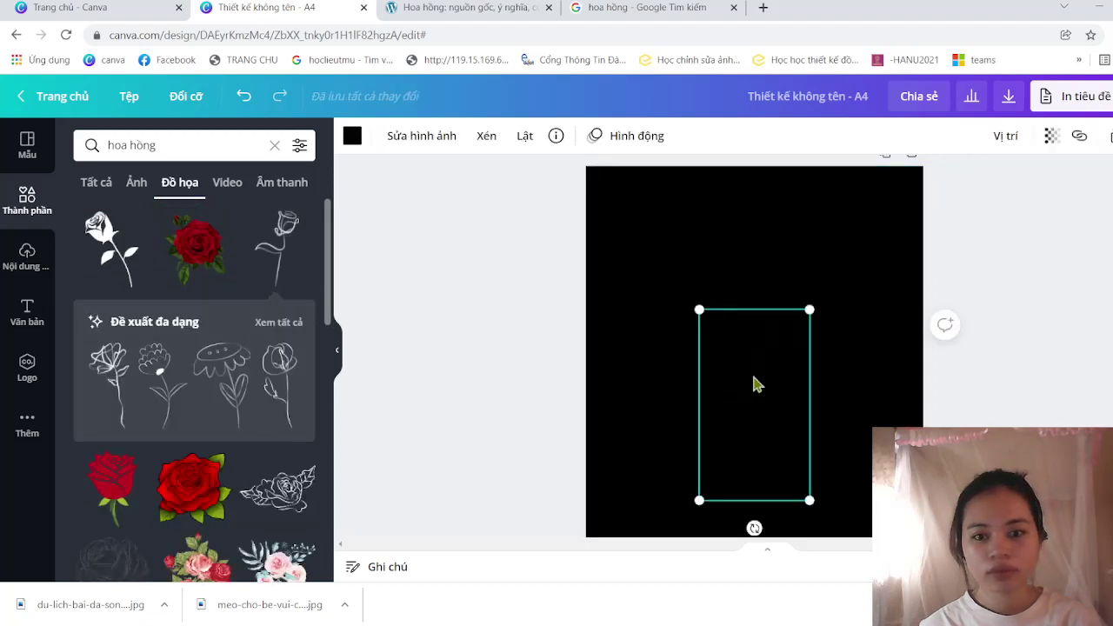
left_click_drag(743, 333, 748, 304)
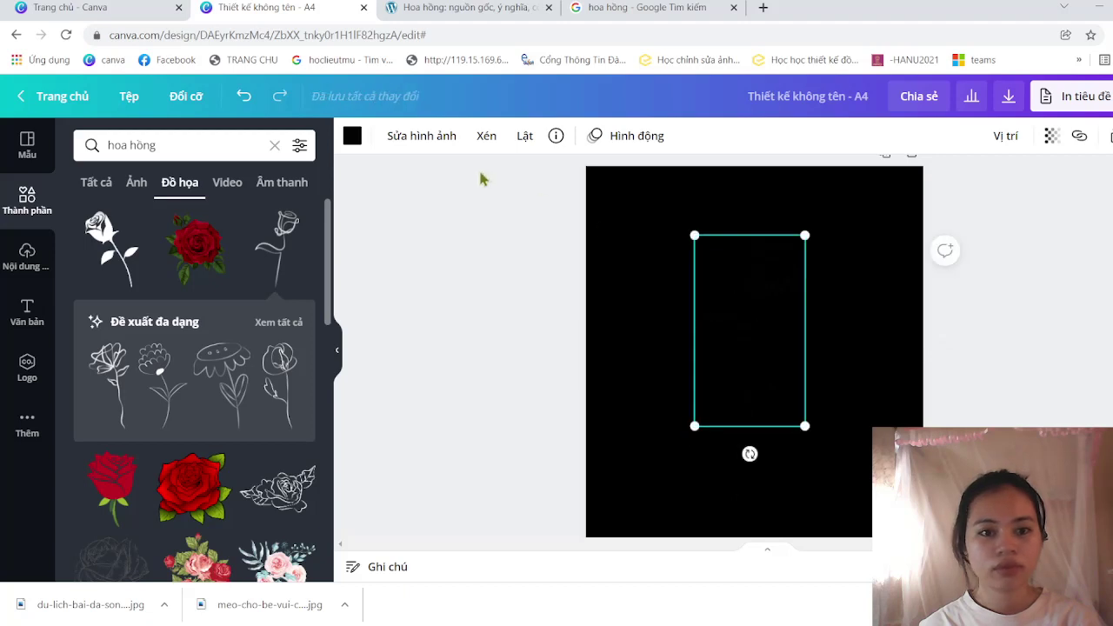
left_click(352, 139)
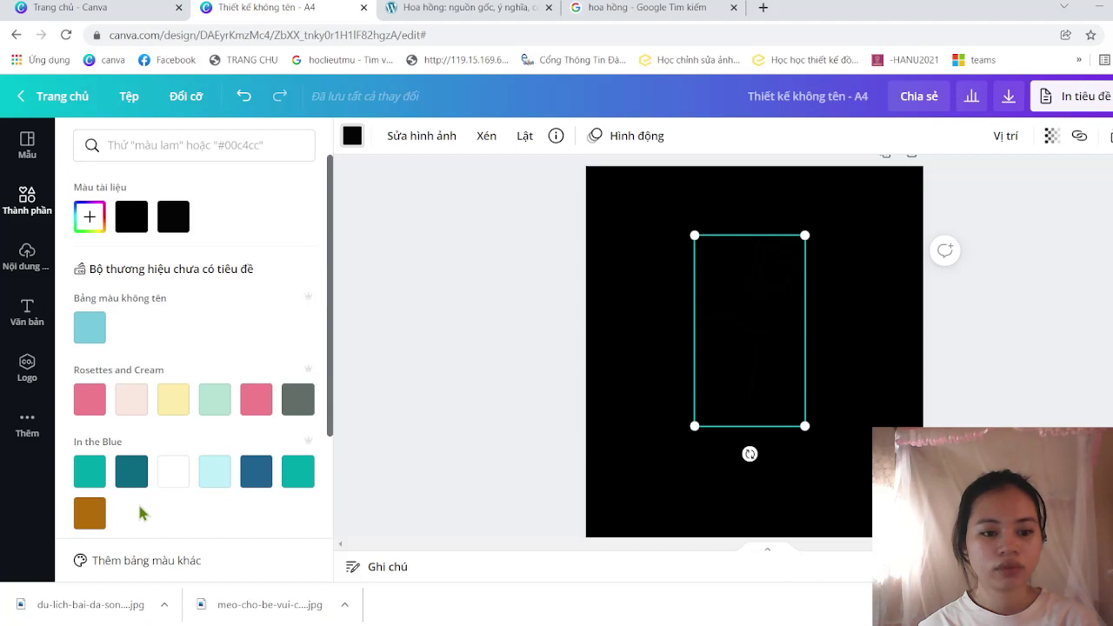
scroll(143, 514, "down", 1)
scroll(143, 514, "down", 2)
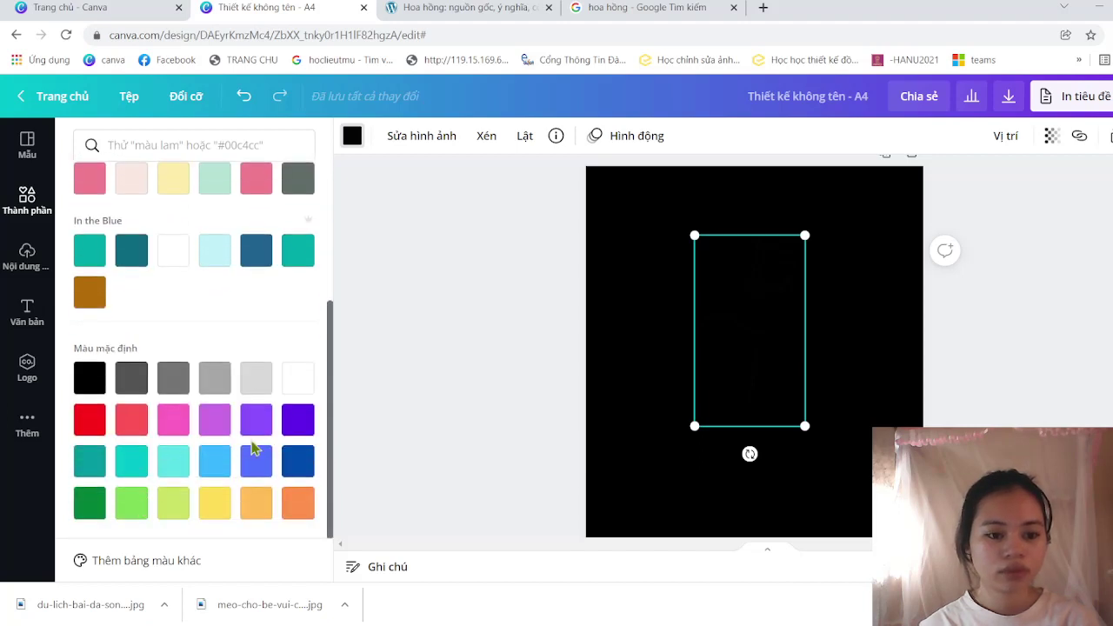
left_click(306, 380)
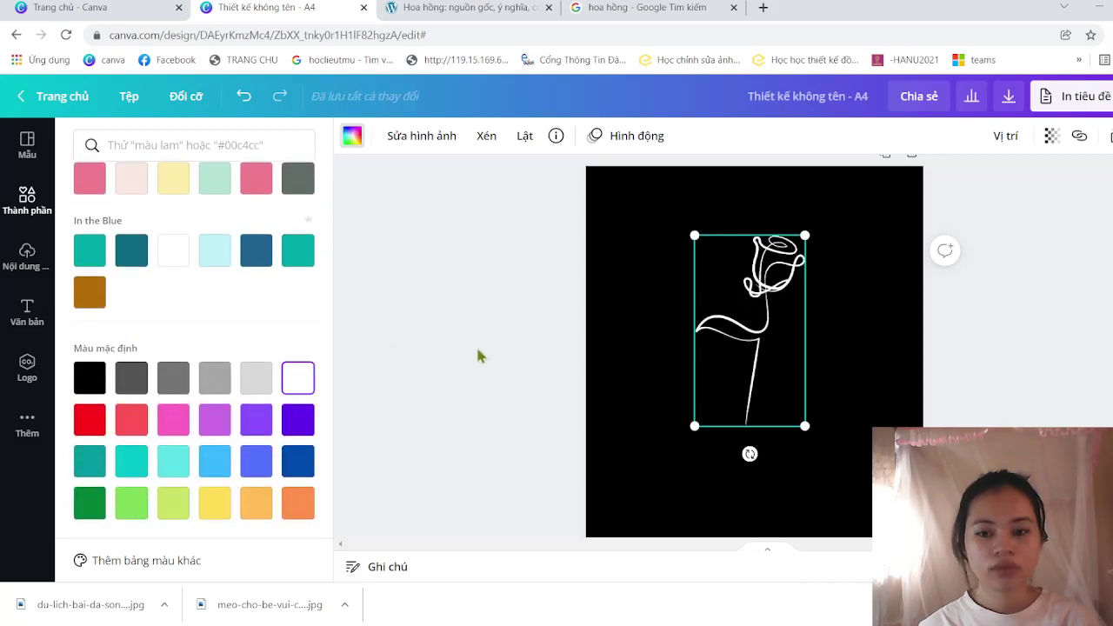
- Rerun the 'hoa hồng' graphics search in Elements and browse the results
left_click(18, 205)
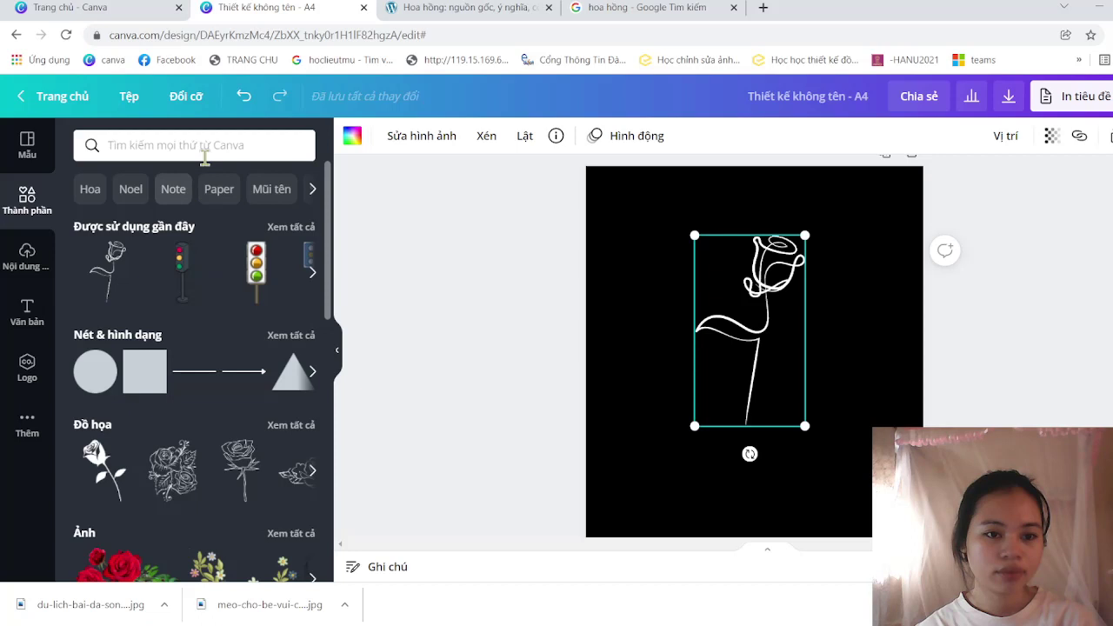
left_click(214, 144)
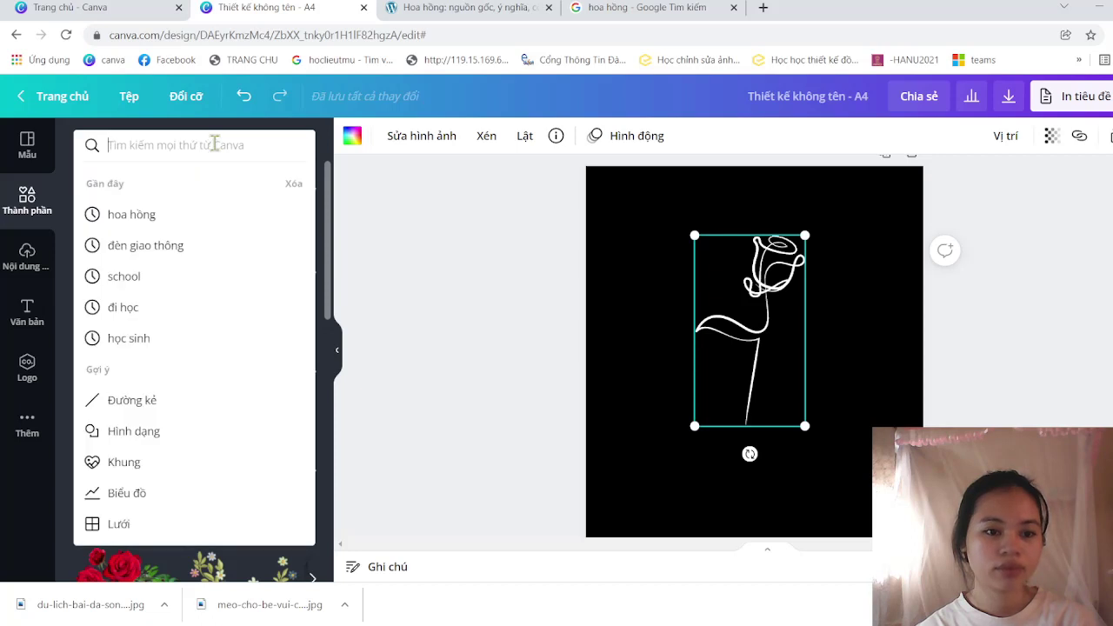
left_click(169, 215)
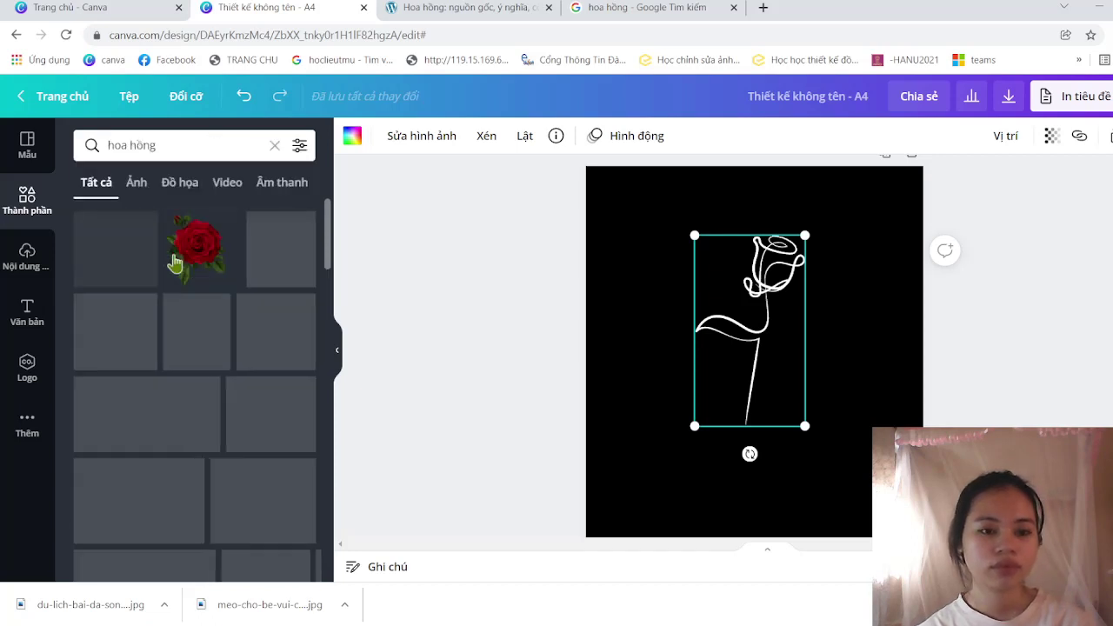
left_click(179, 184)
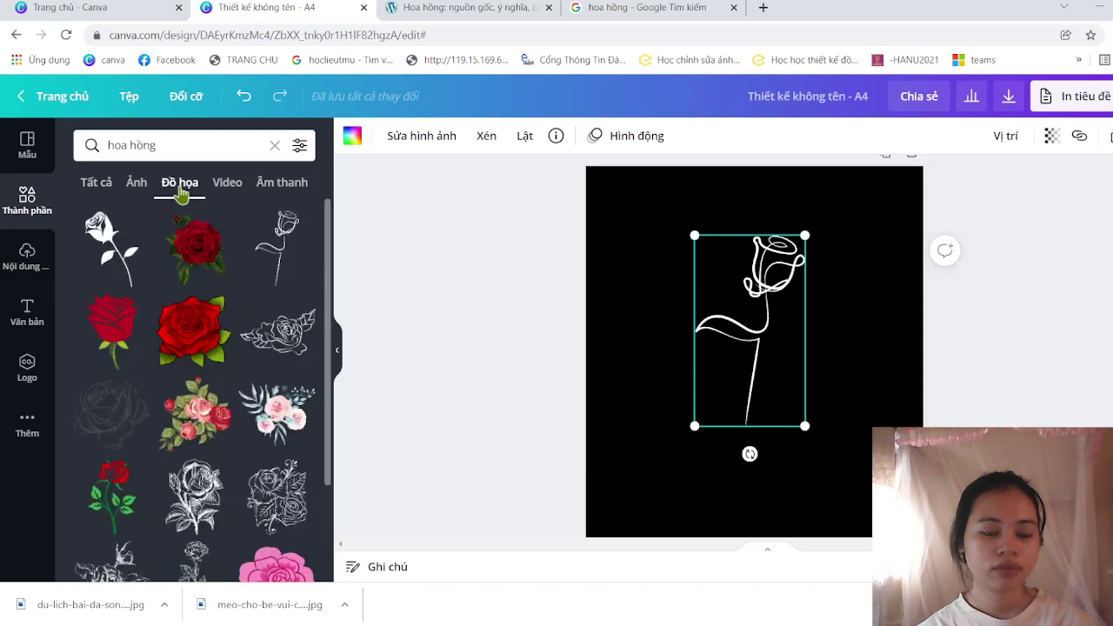
scroll(187, 346, "down", 1)
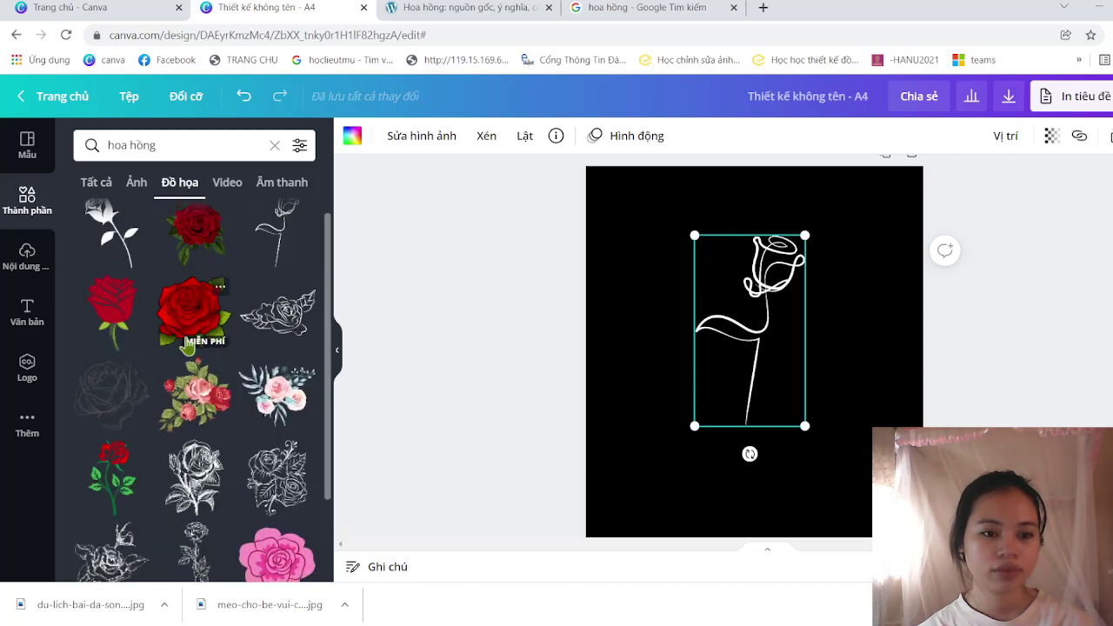
scroll(187, 346, "down", 2)
scroll(188, 346, "down", 2)
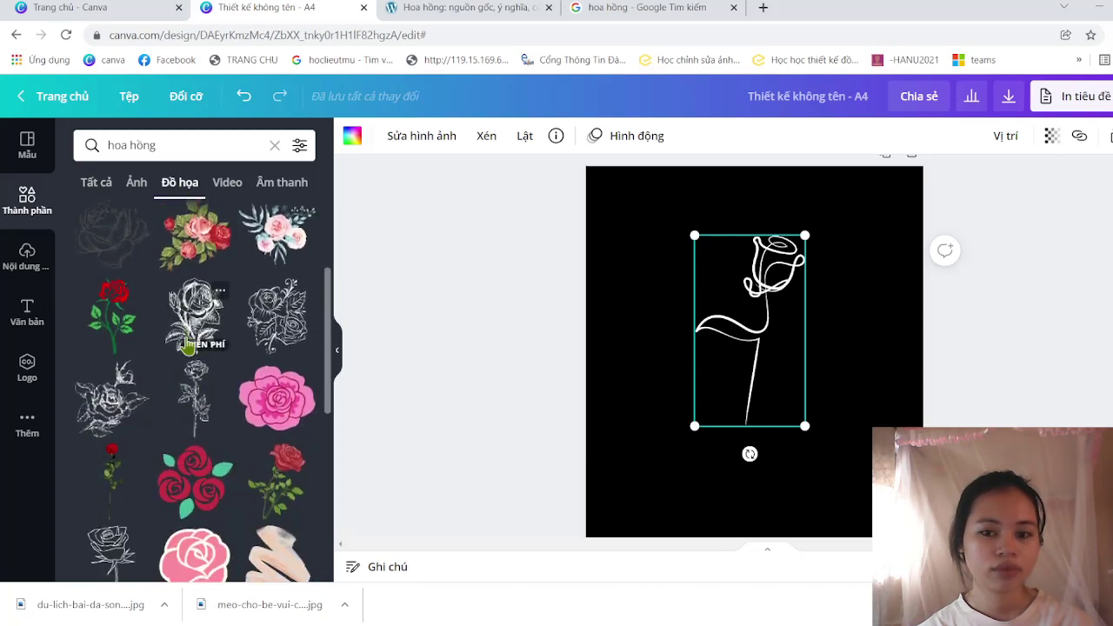
scroll(188, 346, "down", 2)
scroll(188, 346, "down", 2)
scroll(188, 346, "down", 1)
scroll(187, 346, "down", 2)
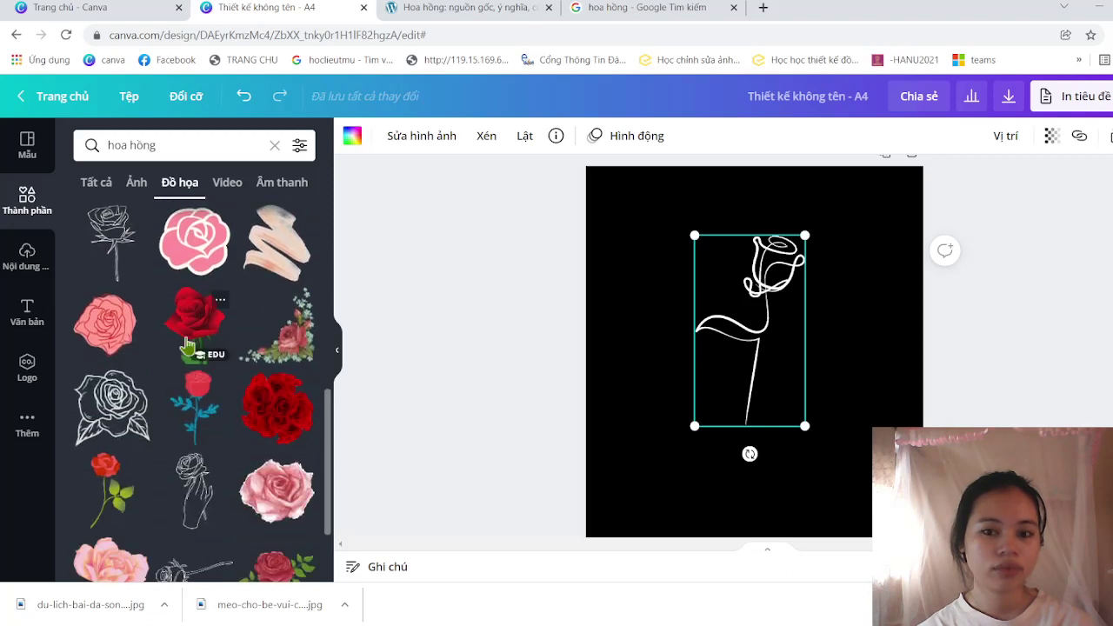
scroll(188, 346, "down", 1)
scroll(187, 346, "down", 1)
scroll(188, 346, "down", 2)
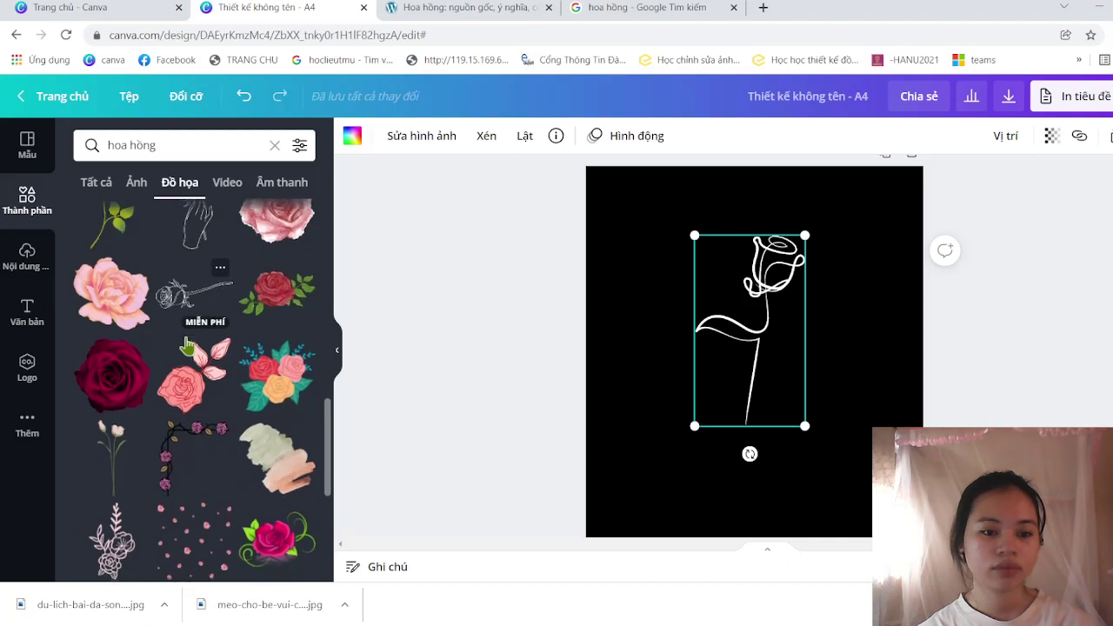
scroll(188, 346, "down", 1)
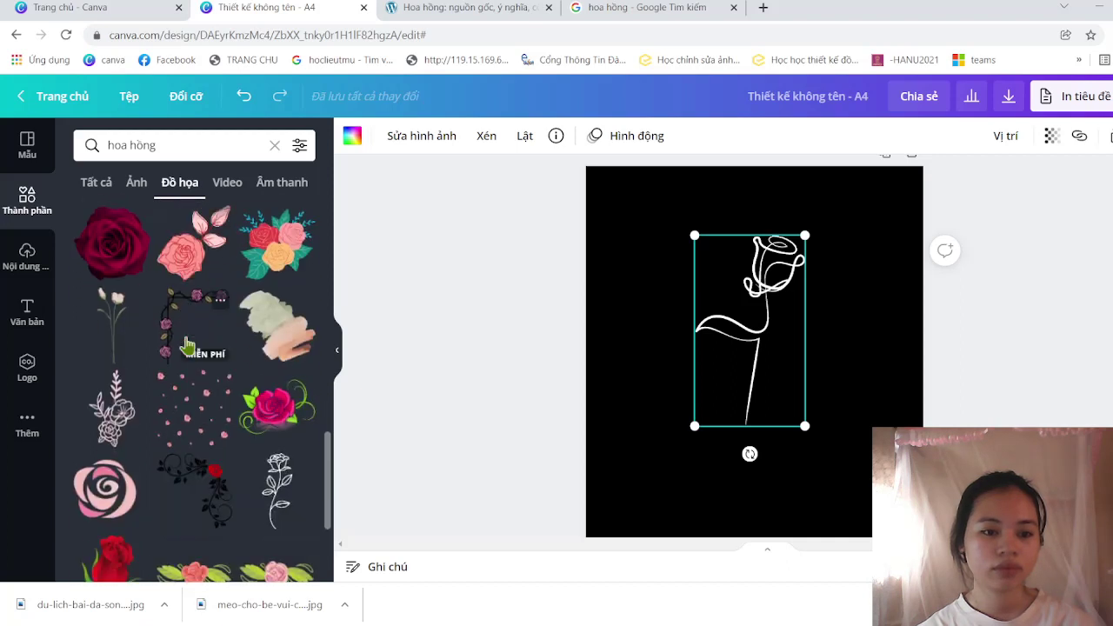
scroll(188, 346, "down", 1)
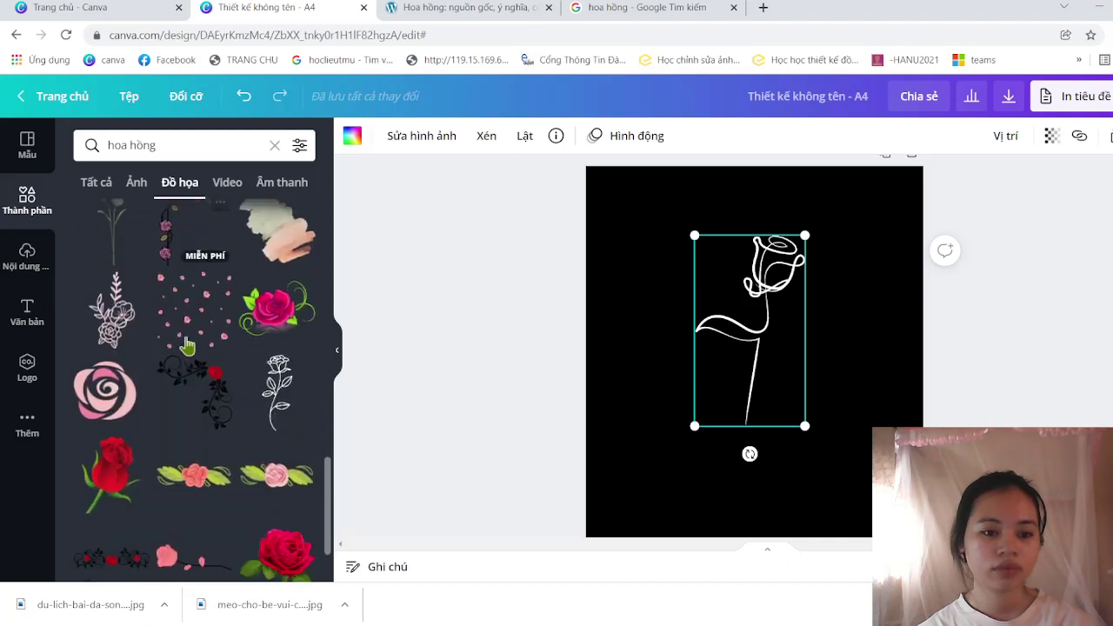
- Add the scattered pink petals graphic, snap it to the top-left corner and resize it there
left_click(195, 290)
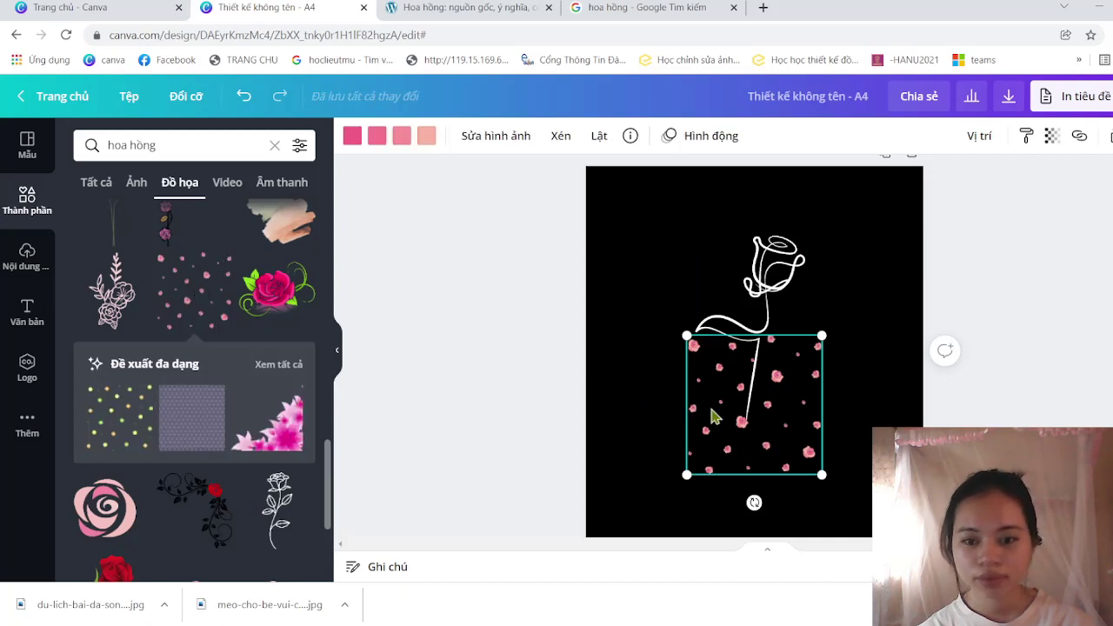
left_click_drag(697, 380, 718, 297)
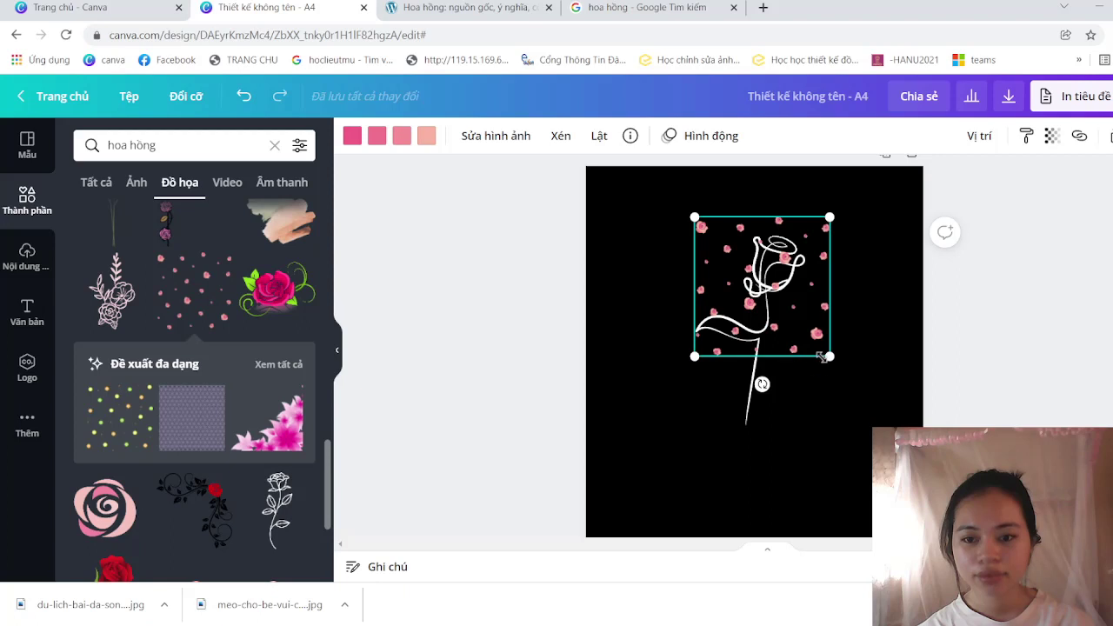
left_click_drag(831, 371, 864, 489)
left_click_drag(793, 321, 731, 308)
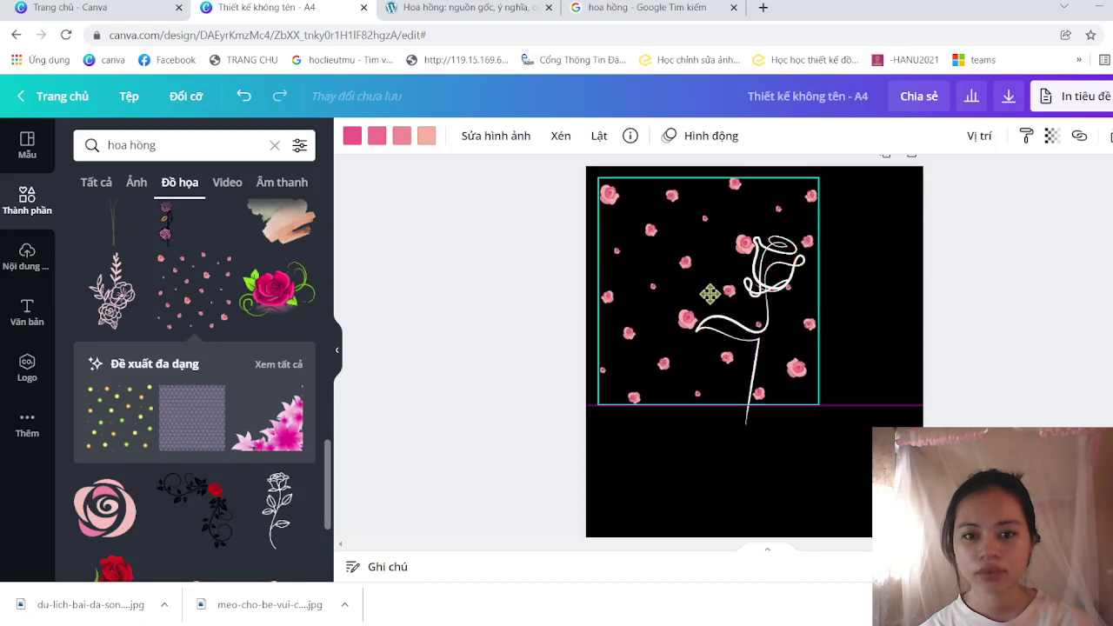
left_click_drag(731, 309, 700, 284)
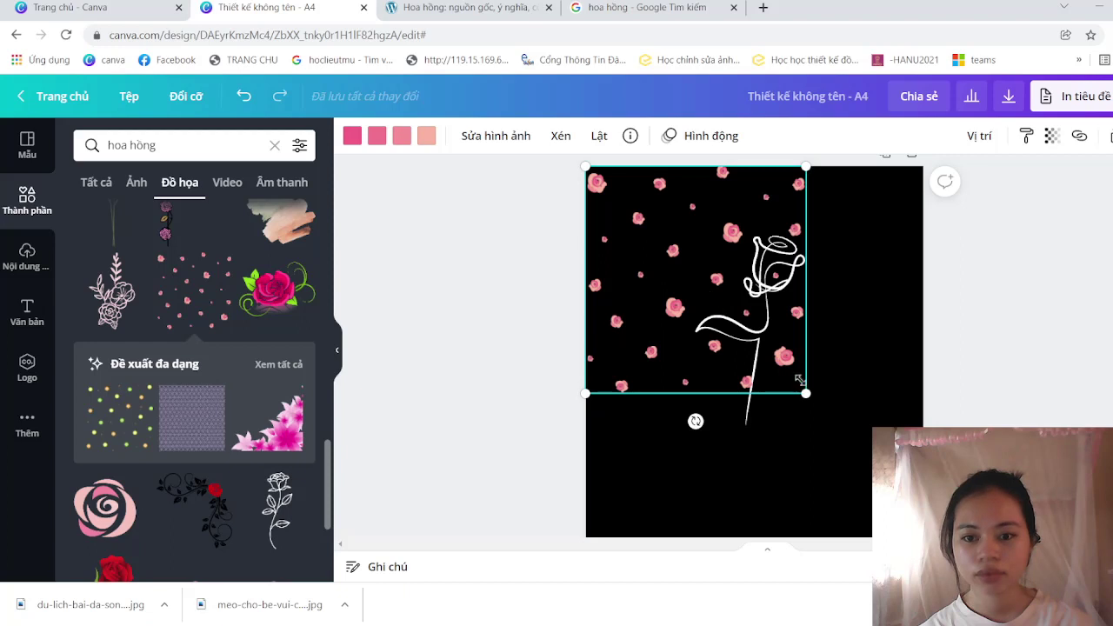
left_click_drag(806, 394, 924, 514)
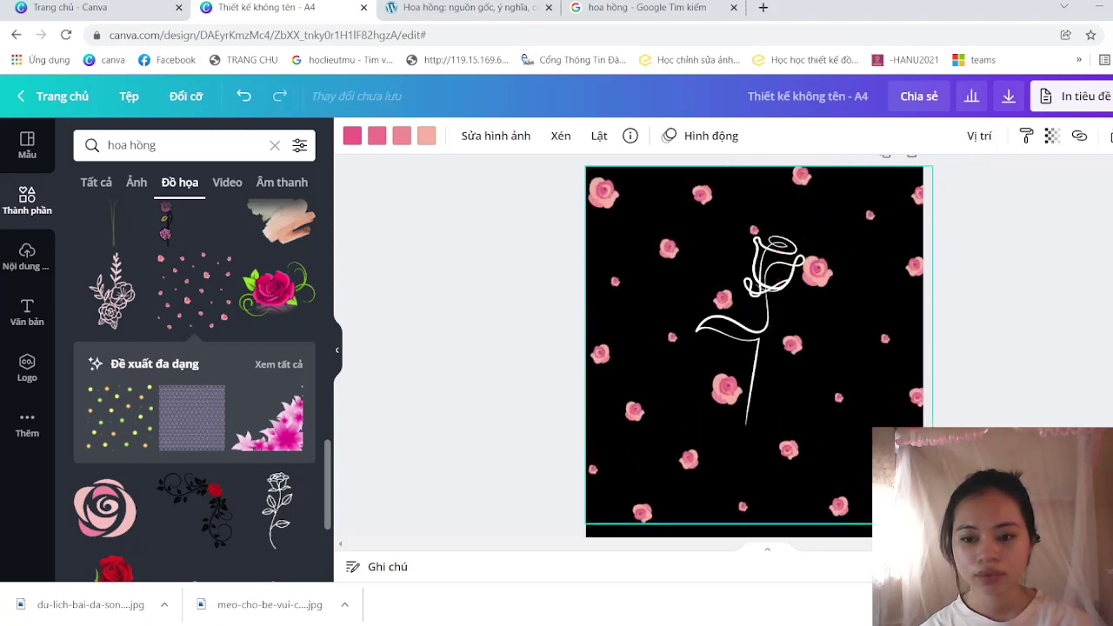
mouse_move(924, 514)
left_mouse_down()
mouse_move(859, 409)
mouse_move(765, 323)
left_mouse_up()
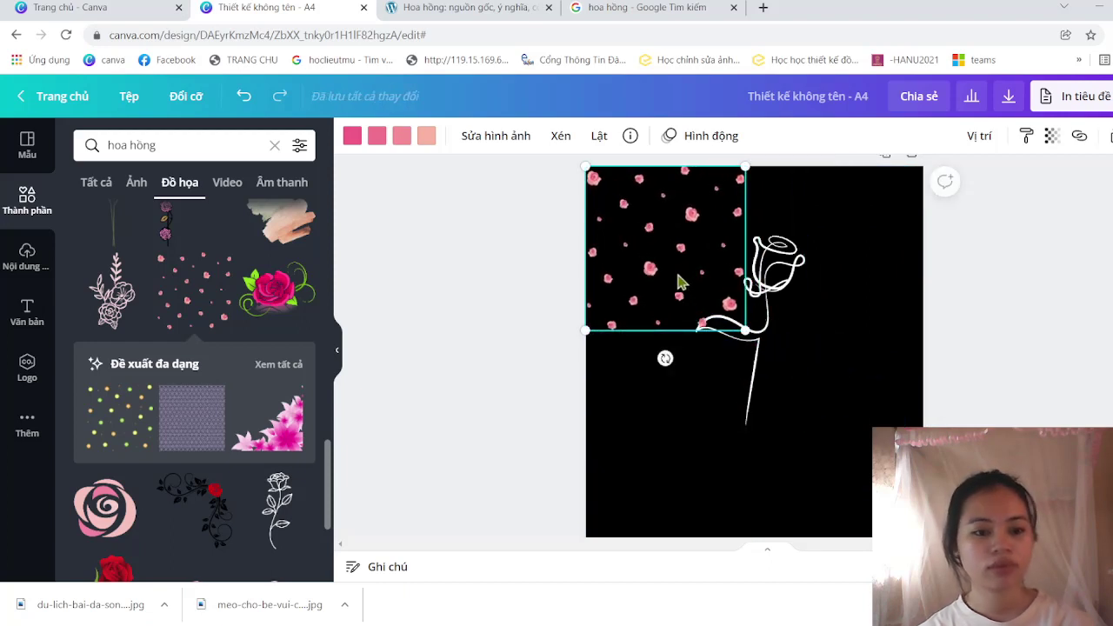
mouse_move(191, 417)
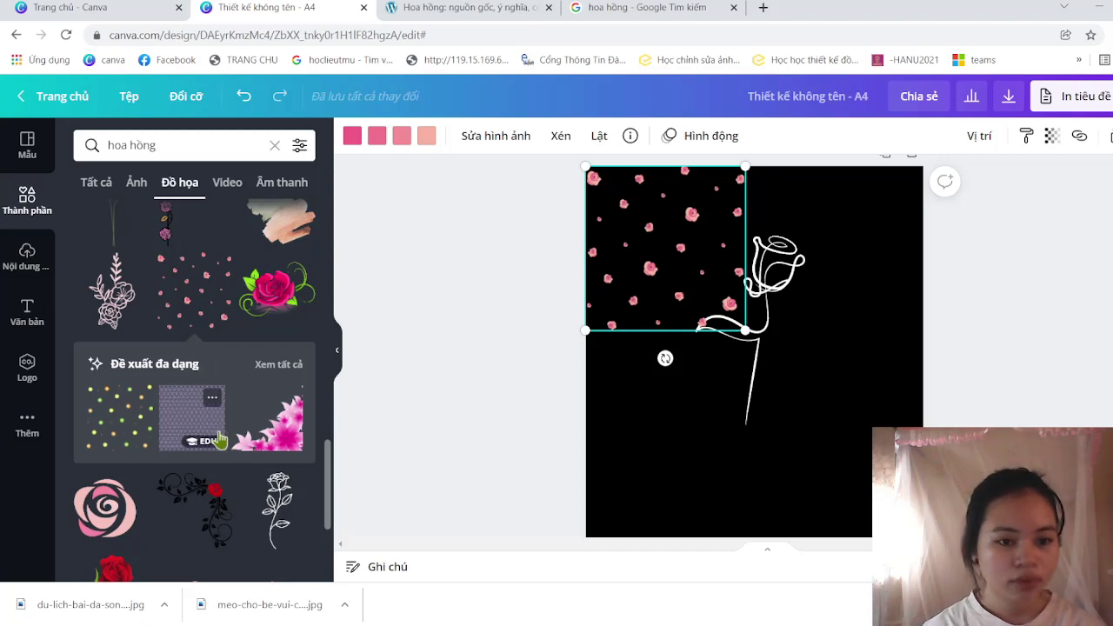
scroll(219, 441, "down", 1)
scroll(219, 441, "down", 1)
scroll(219, 441, "down", 3)
scroll(219, 441, "down", 2)
scroll(219, 440, "down", 1)
scroll(220, 441, "down", 1)
scroll(219, 441, "down", 1)
scroll(219, 441, "down", 3)
scroll(219, 441, "down", 1)
scroll(219, 441, "down", 3)
scroll(219, 440, "down", 1)
scroll(219, 441, "down", 2)
scroll(219, 441, "down", 1)
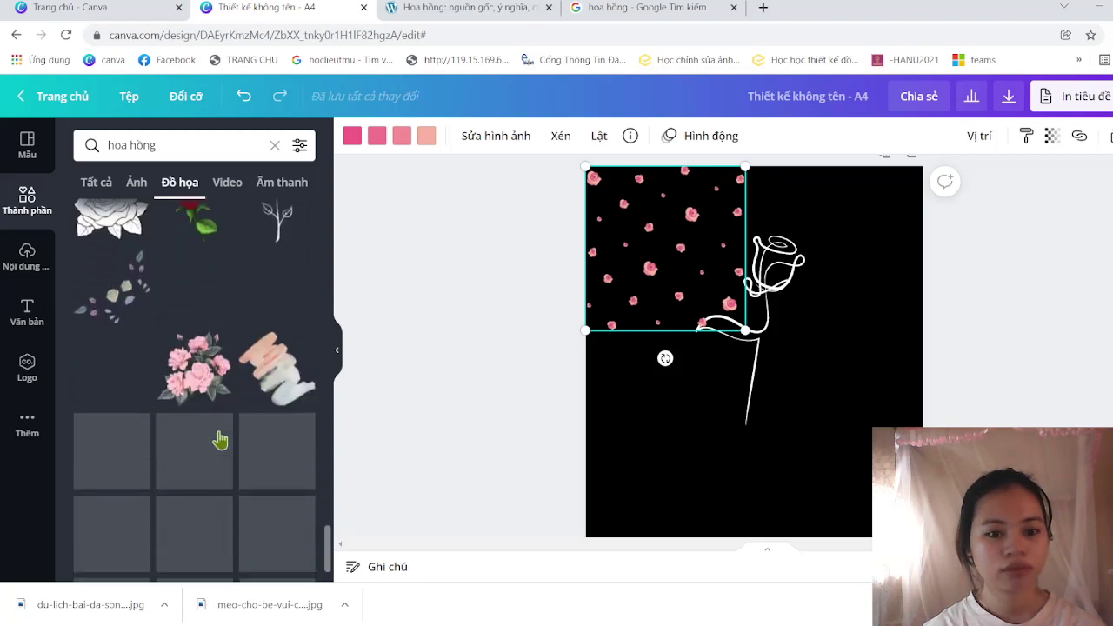
scroll(219, 440, "down", 1)
scroll(219, 441, "down", 2)
scroll(219, 441, "down", 1)
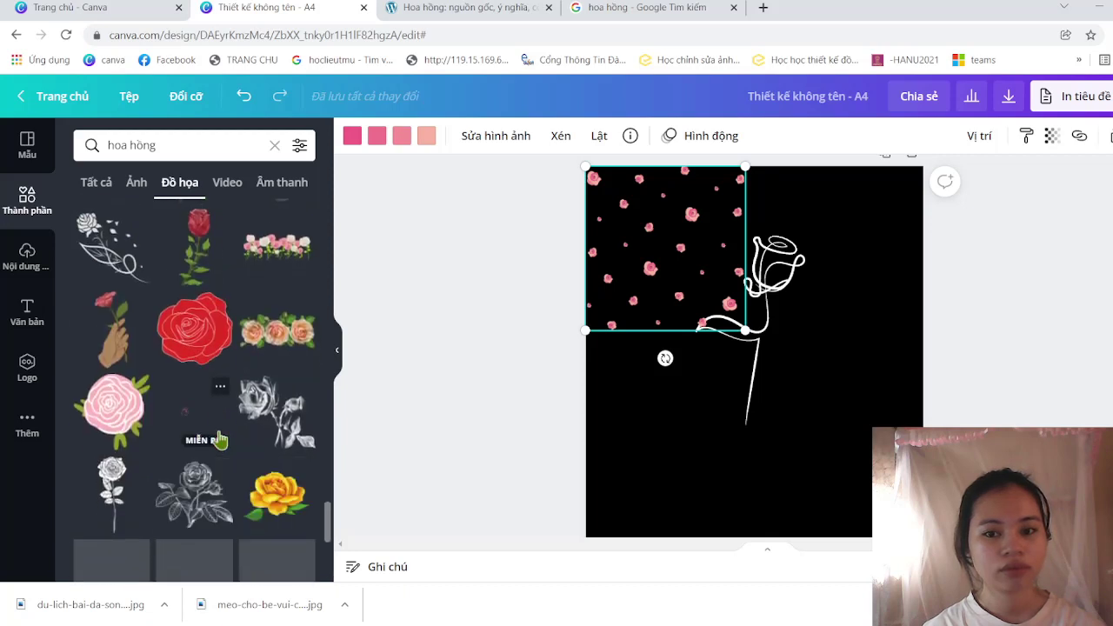
scroll(220, 441, "down", 3)
scroll(219, 440, "down", 3)
scroll(219, 440, "down", 2)
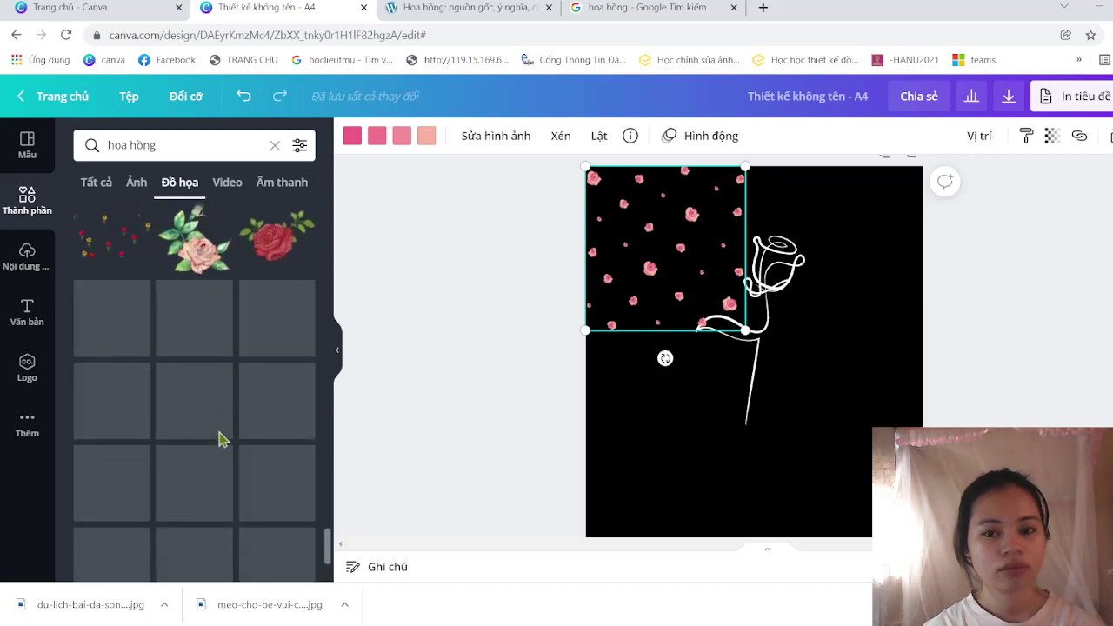
scroll(219, 441, "up", 1)
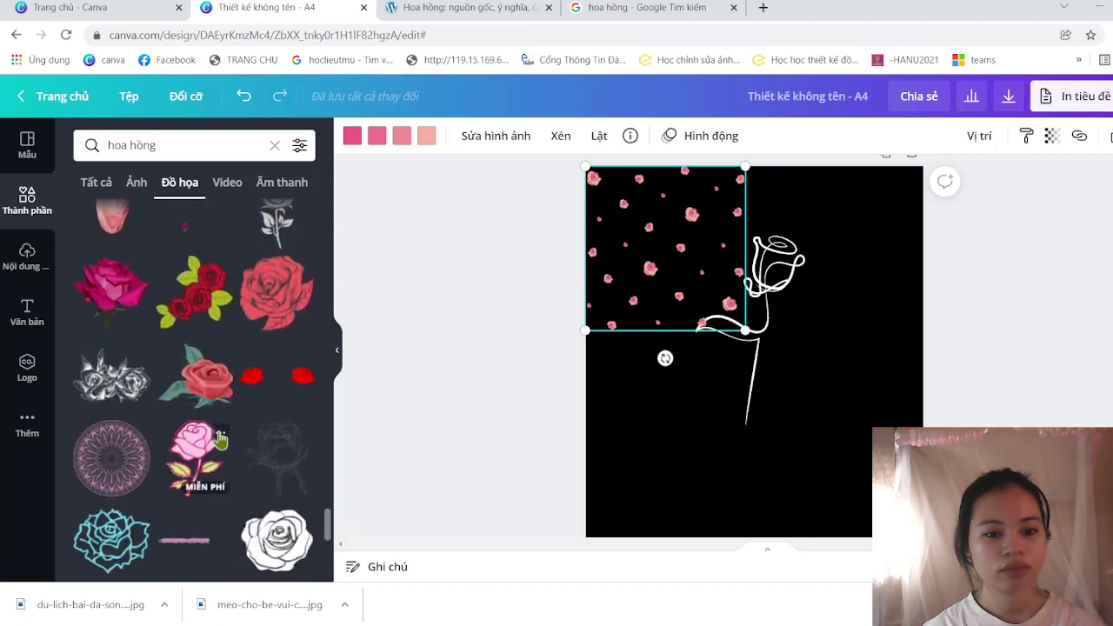
scroll(219, 440, "down", 3)
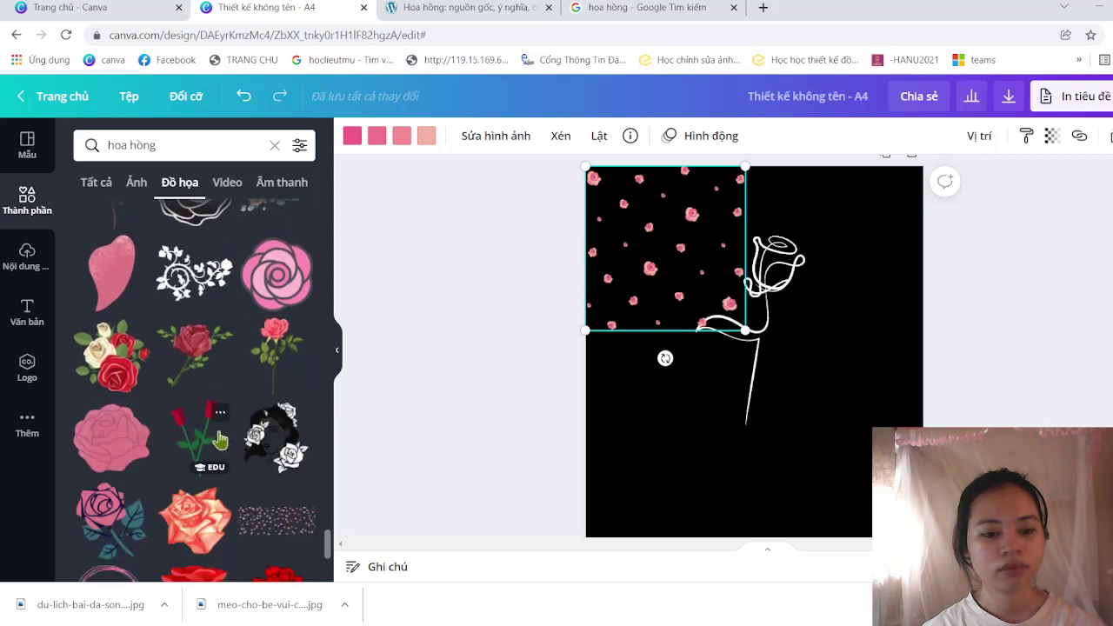
scroll(219, 440, "down", 1)
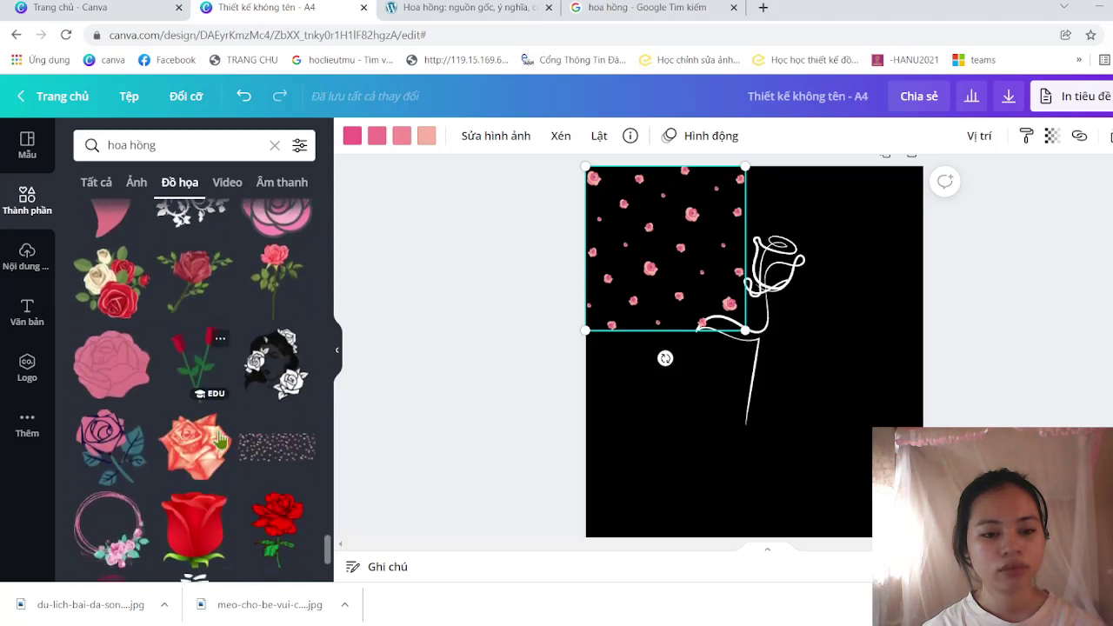
left_click(276, 447)
key("Delete")
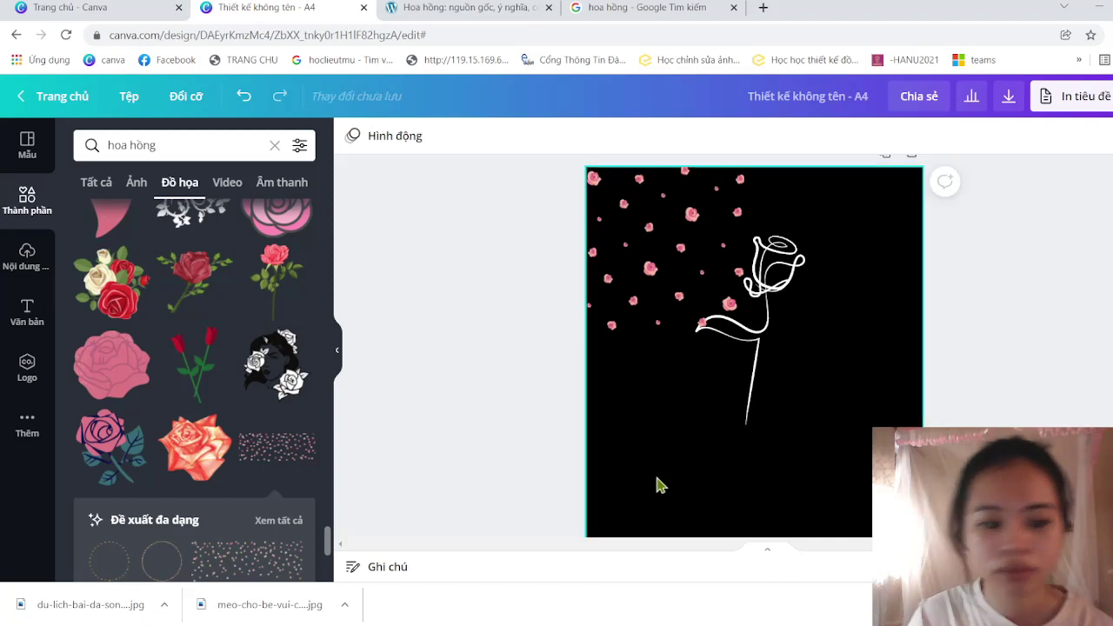
scroll(266, 514, "down", 3)
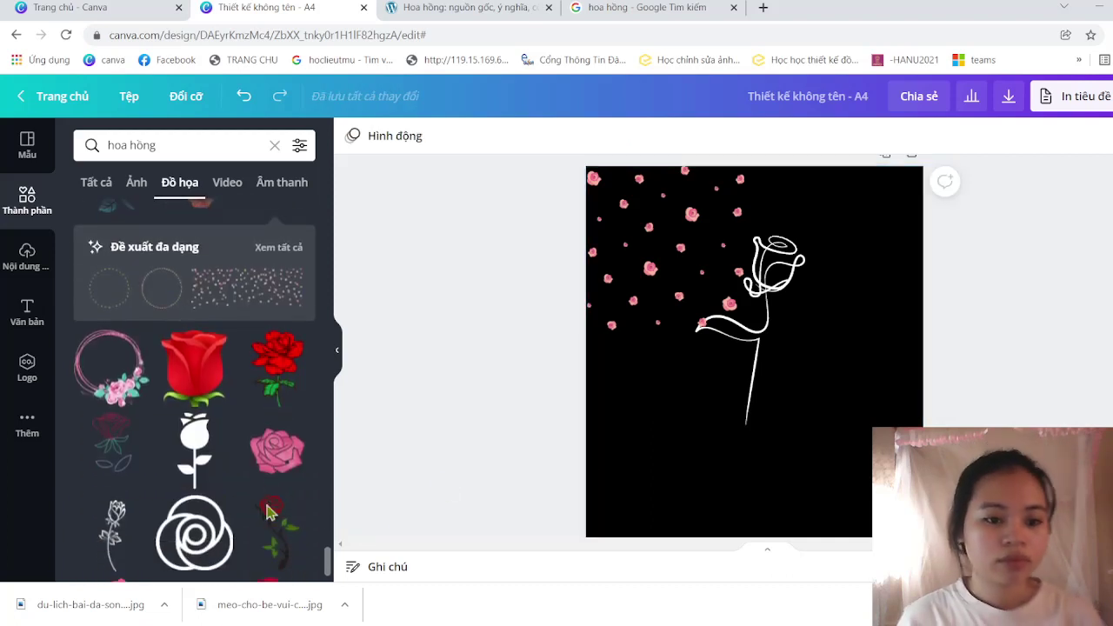
scroll(266, 514, "down", 3)
scroll(266, 514, "down", 2)
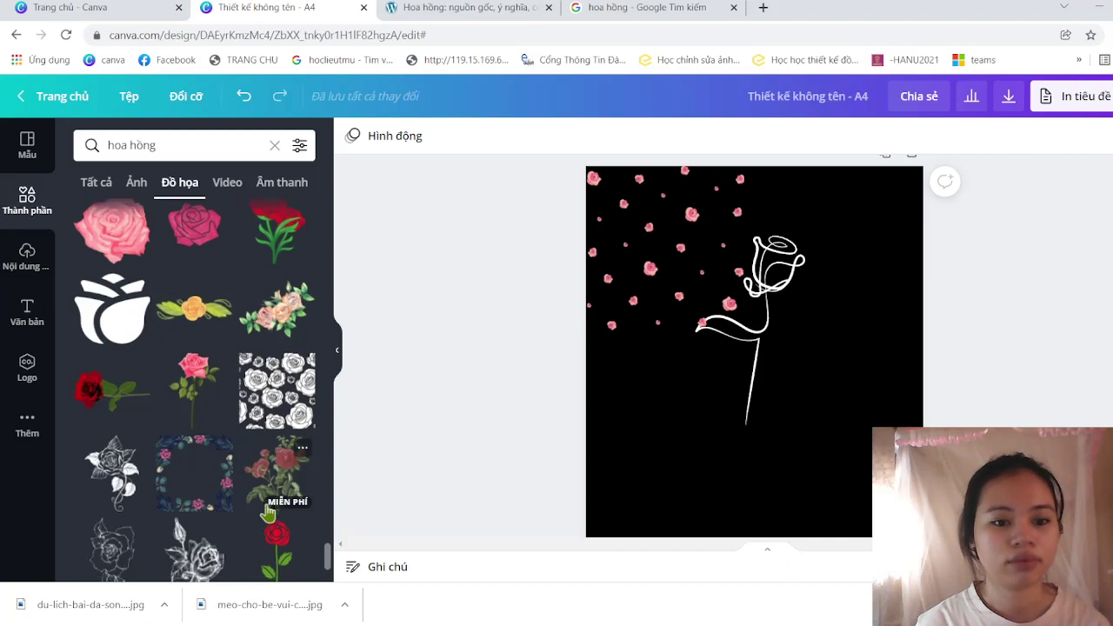
scroll(266, 514, "down", 1)
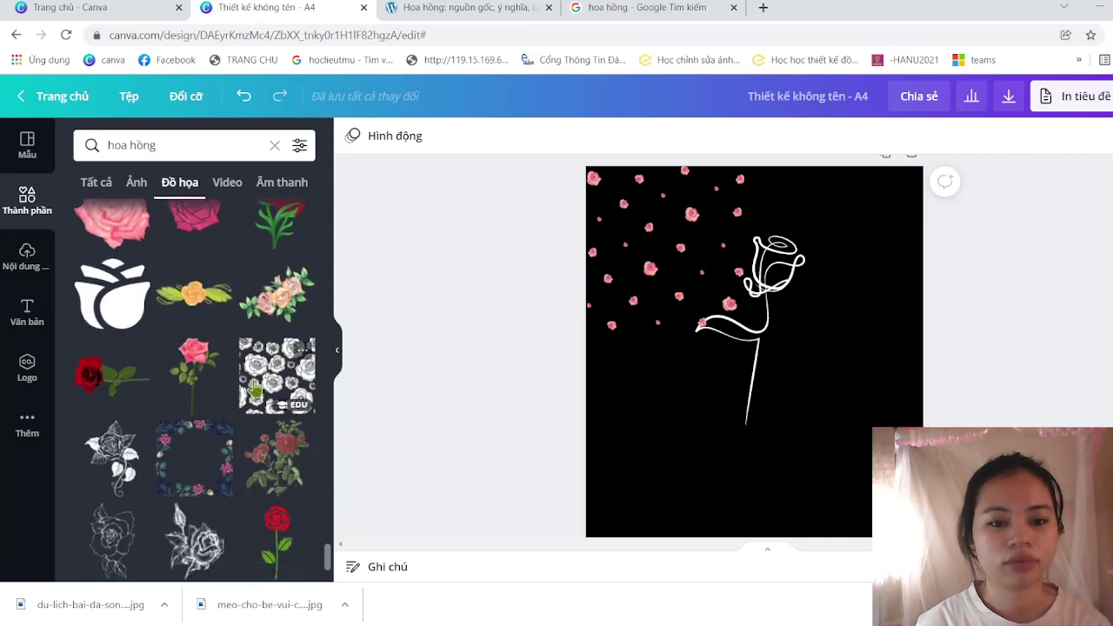
scroll(265, 395, "down", 2)
scroll(256, 390, "down", 3)
scroll(255, 388, "down", 2)
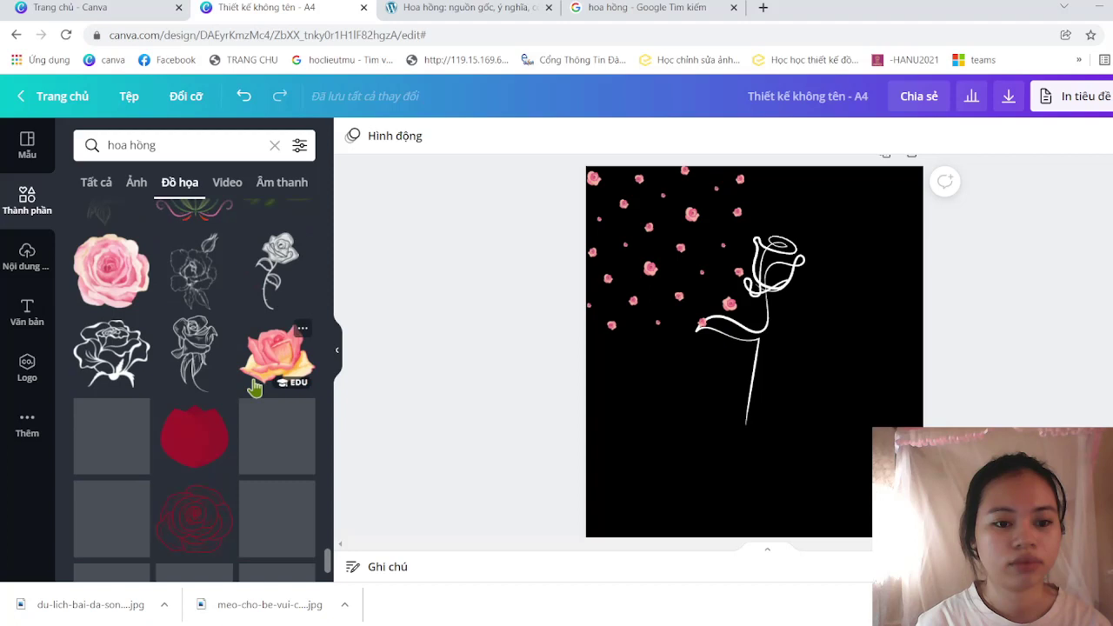
scroll(254, 388, "down", 1)
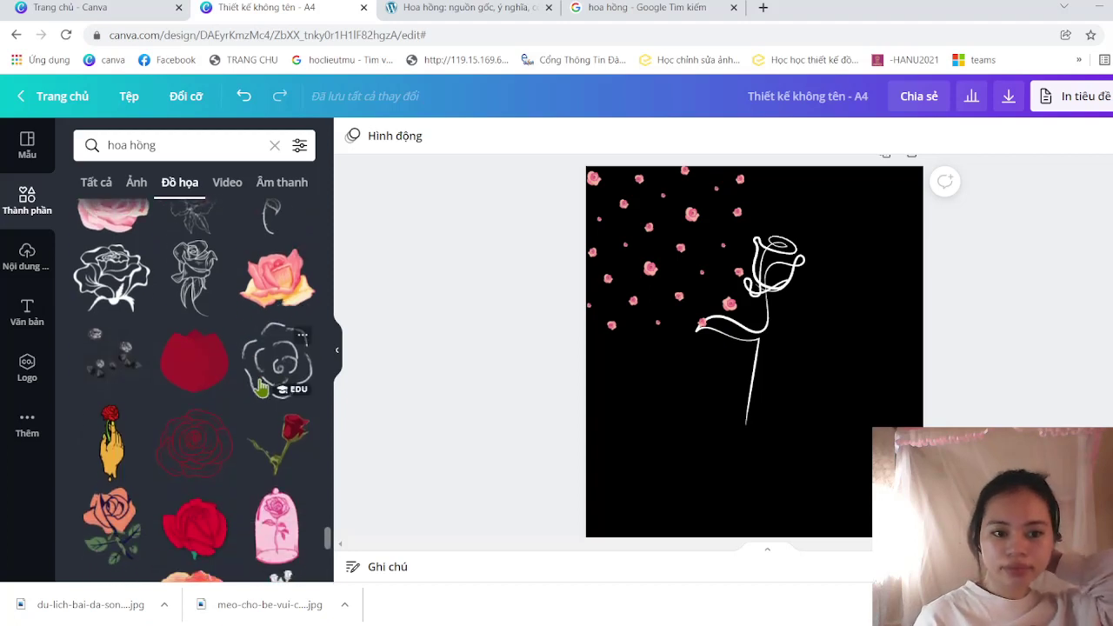
scroll(254, 388, "up", 1)
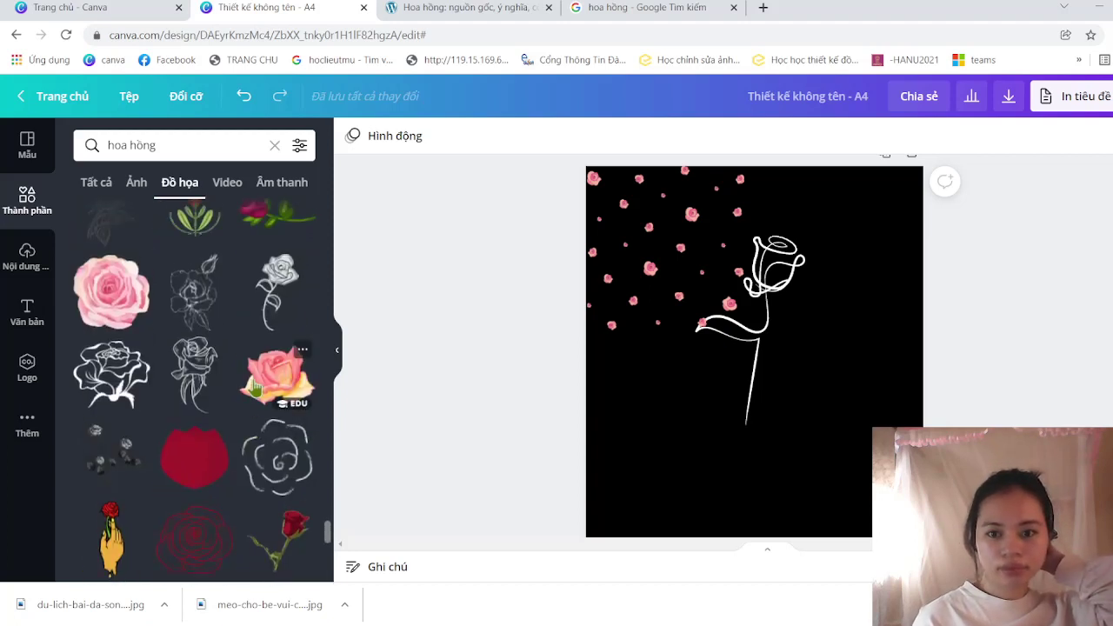
scroll(255, 387, "down", 1)
scroll(255, 388, "down", 2)
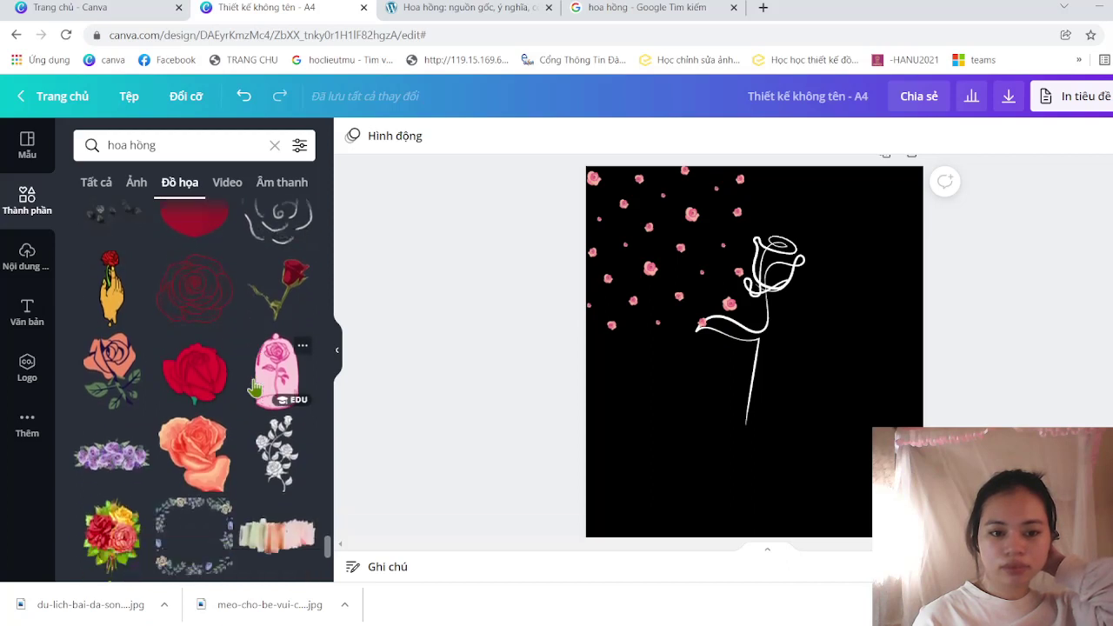
scroll(255, 388, "down", 1)
scroll(255, 388, "down", 1)
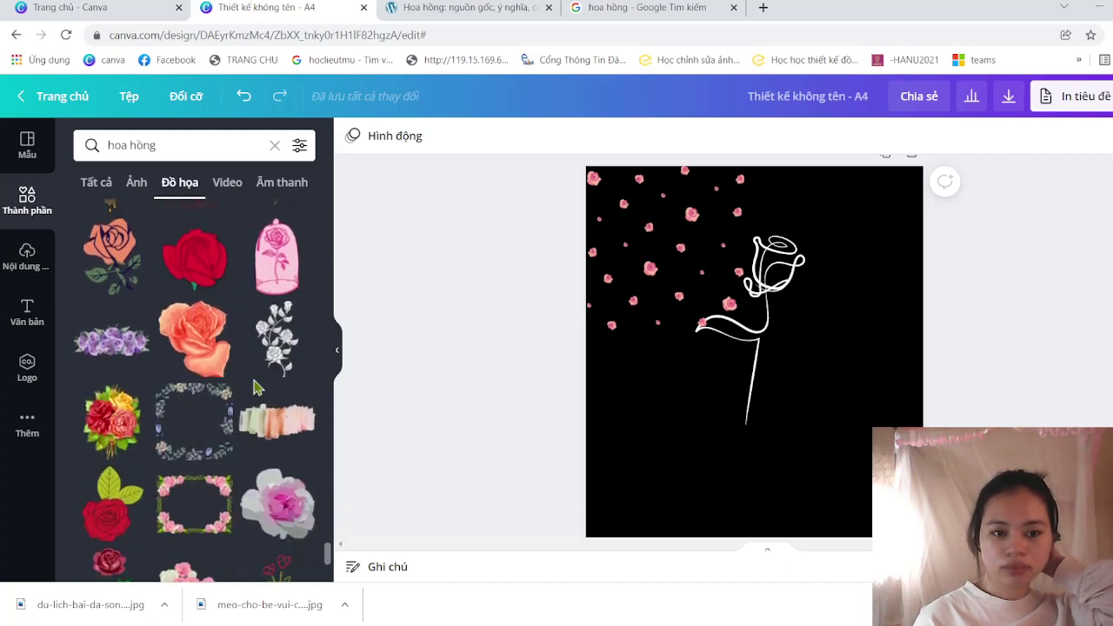
scroll(255, 388, "down", 1)
scroll(254, 387, "down", 1)
scroll(255, 388, "down", 1)
scroll(255, 387, "down", 1)
scroll(255, 388, "down", 1)
scroll(255, 388, "down", 1)
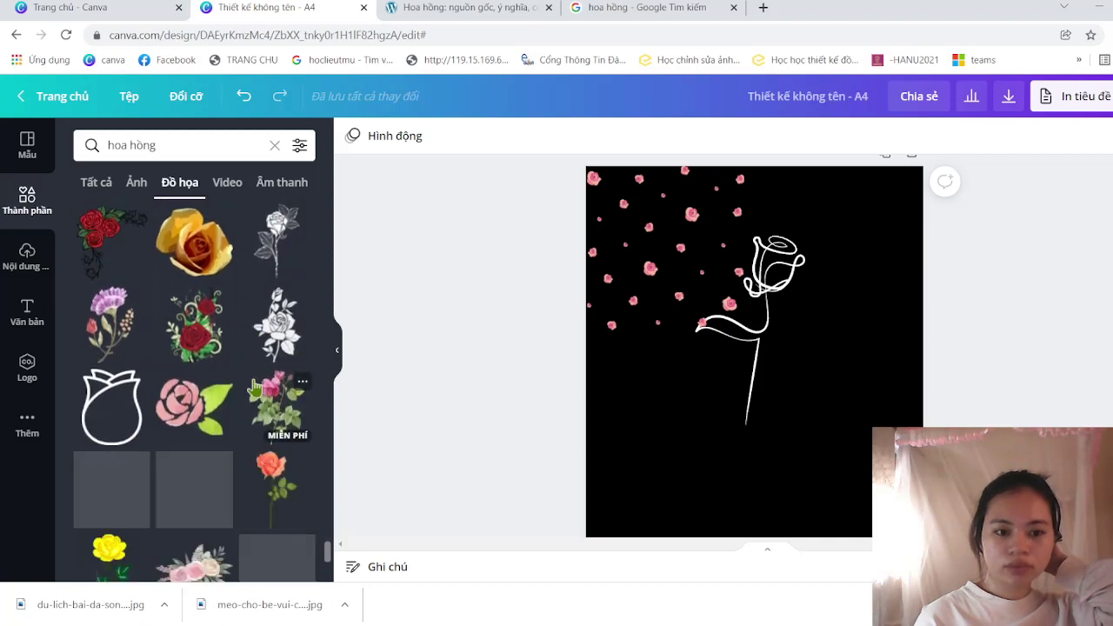
scroll(254, 388, "down", 1)
scroll(255, 388, "down", 1)
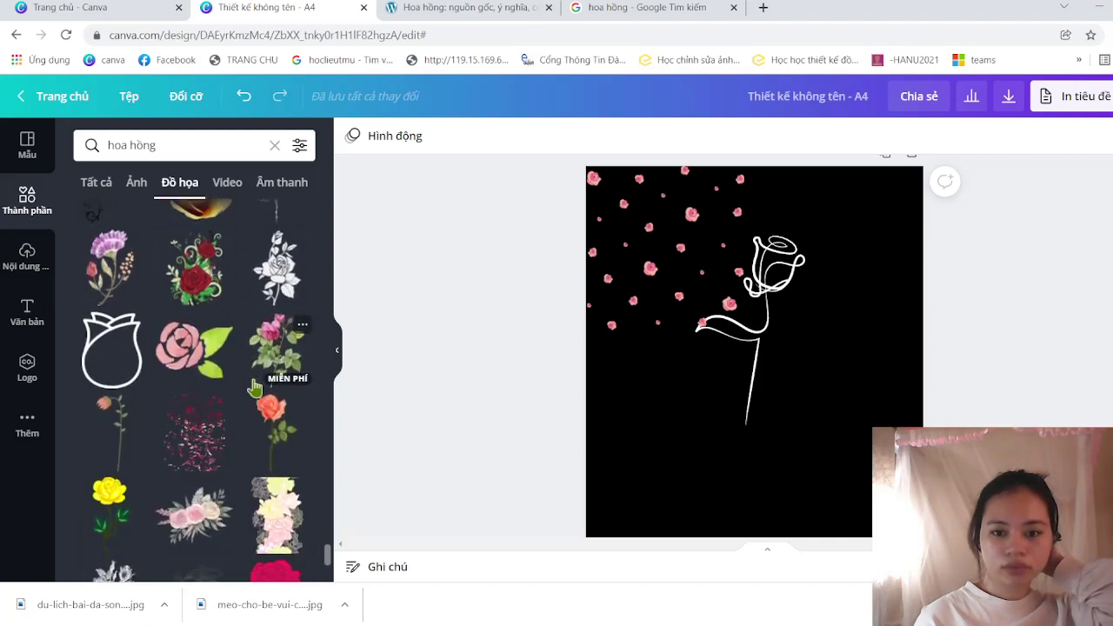
scroll(255, 387, "down", 1)
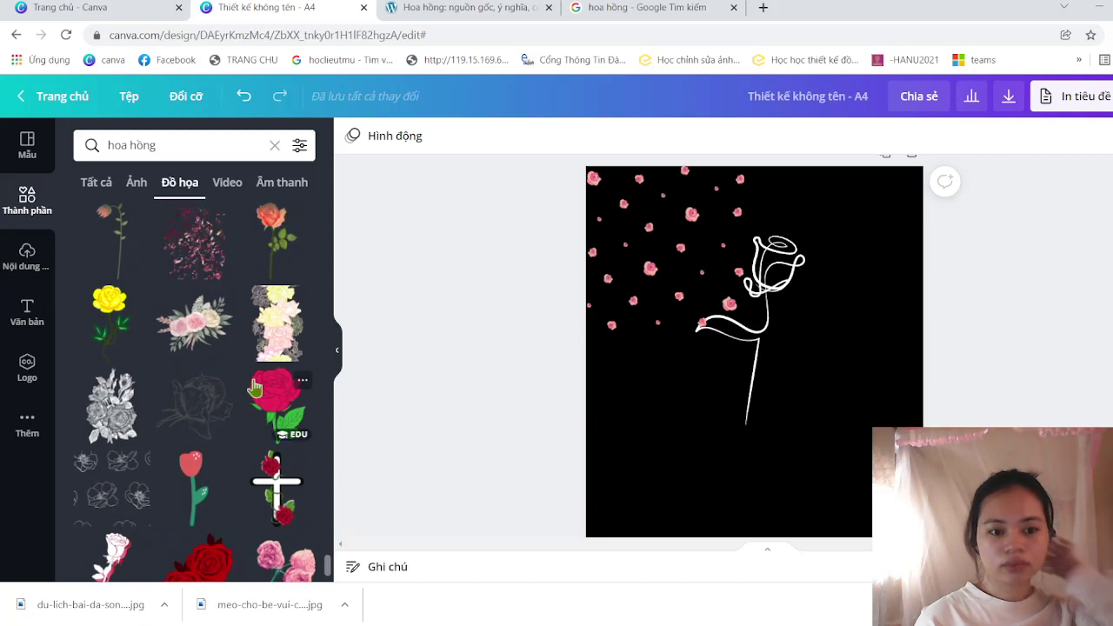
scroll(255, 388, "down", 1)
scroll(255, 388, "down", 1)
scroll(255, 388, "down", 1)
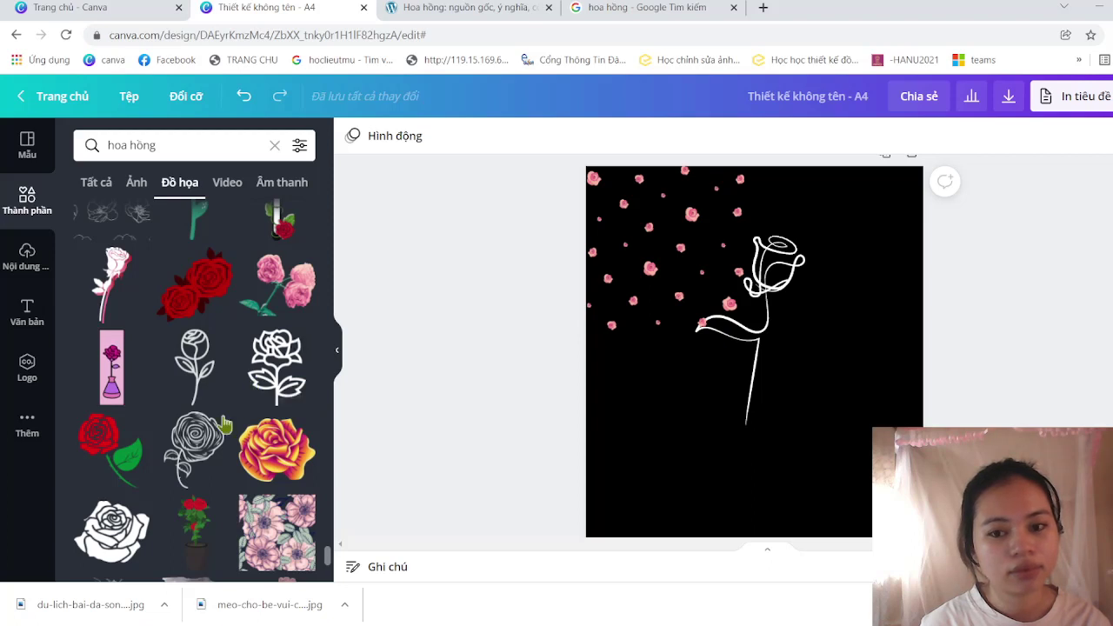
scroll(217, 428, "down", 1)
scroll(216, 427, "down", 2)
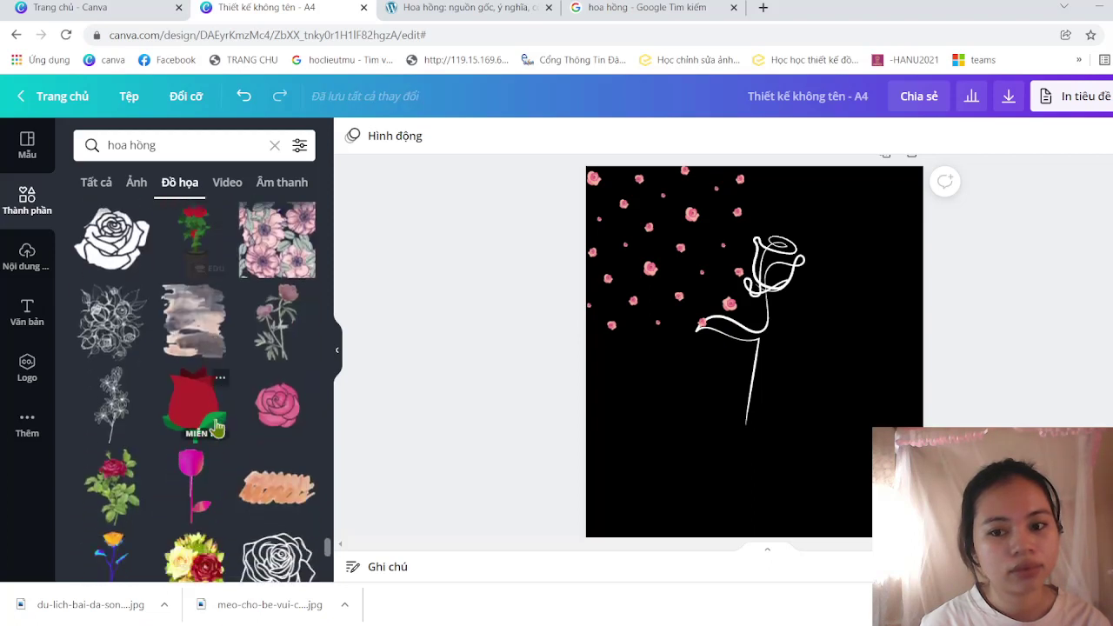
scroll(217, 427, "down", 2)
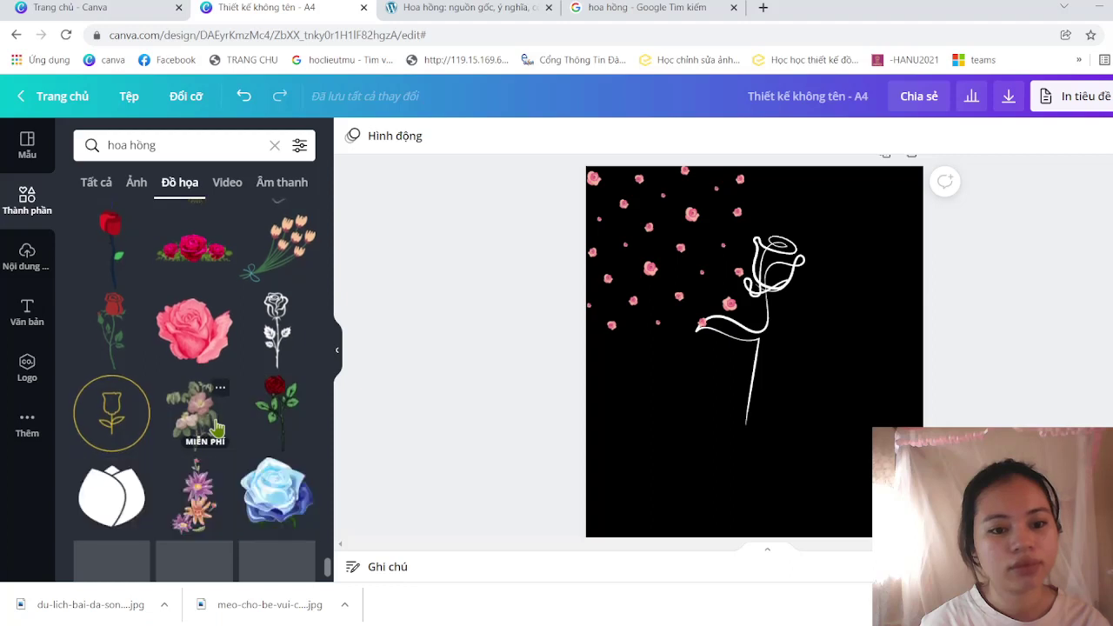
- Enlarge the white line-art rose by its corner handle and move it left and up
left_click(767, 318)
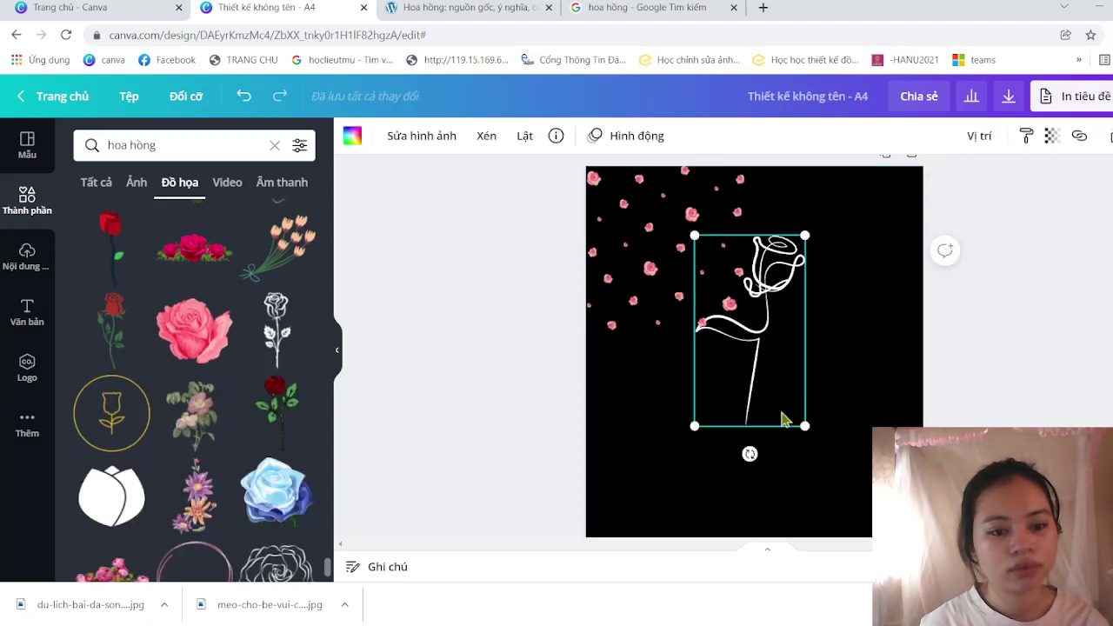
left_click_drag(809, 438, 842, 490)
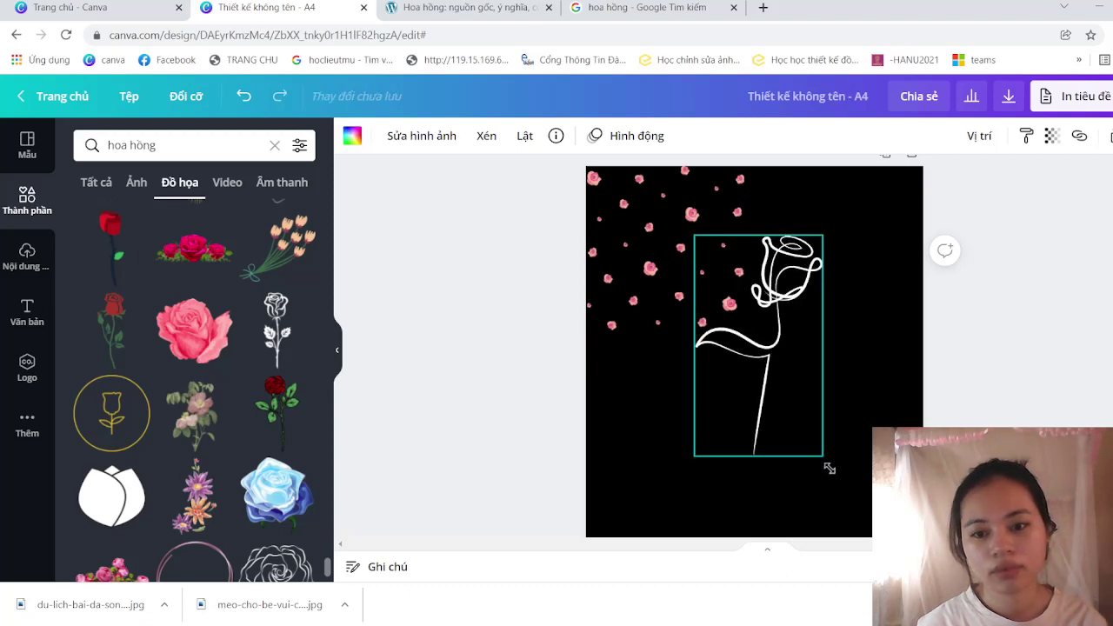
left_click_drag(801, 349, 771, 328)
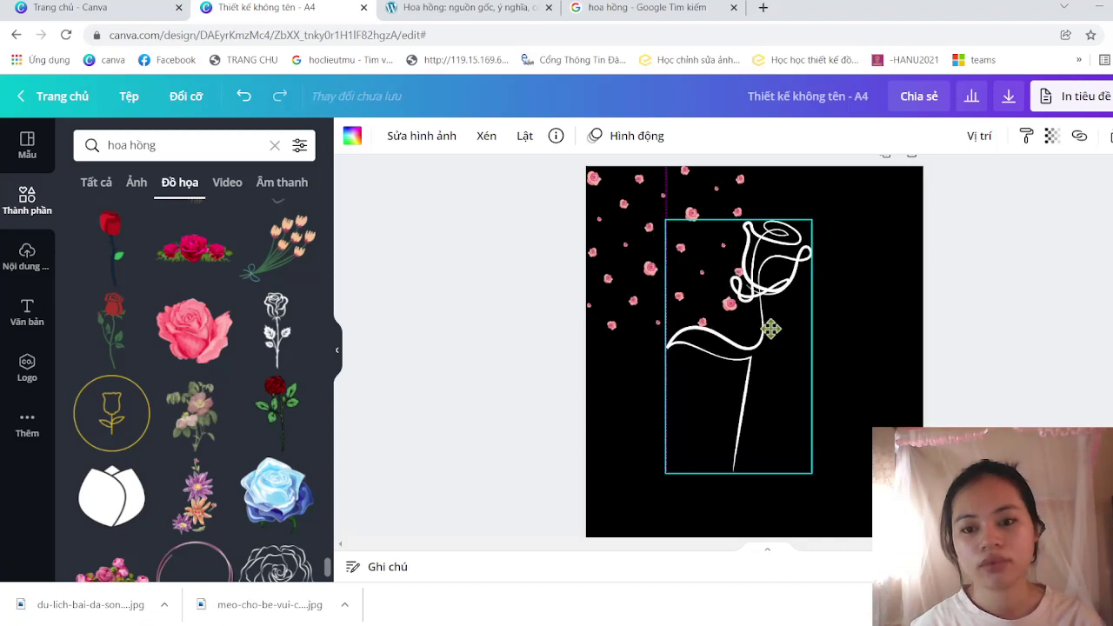
left_click_drag(771, 328, 771, 332)
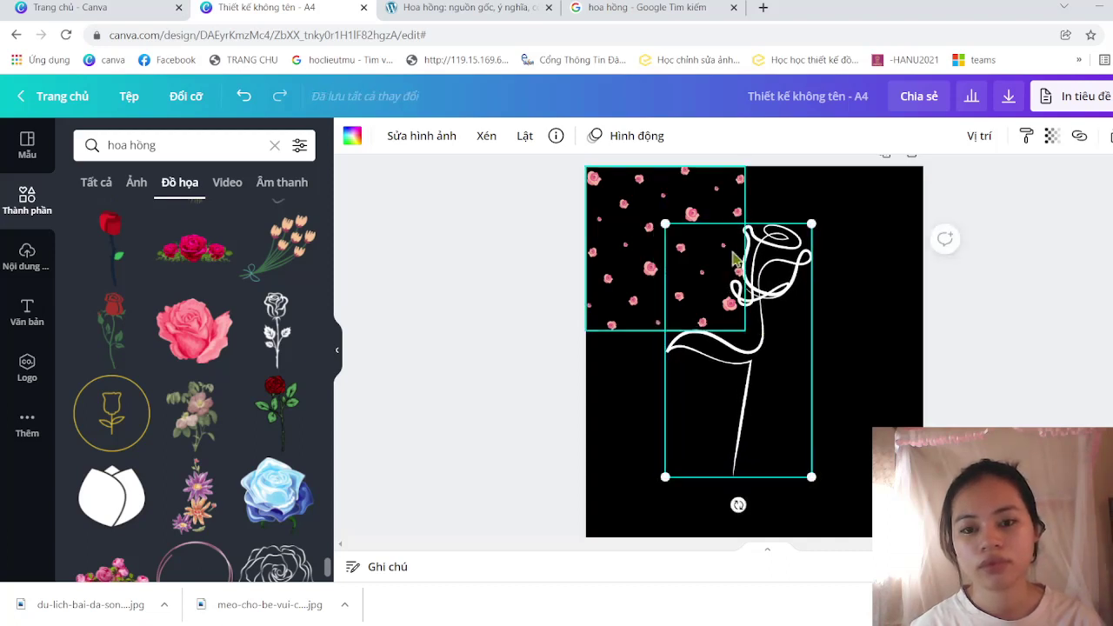
left_click(691, 213)
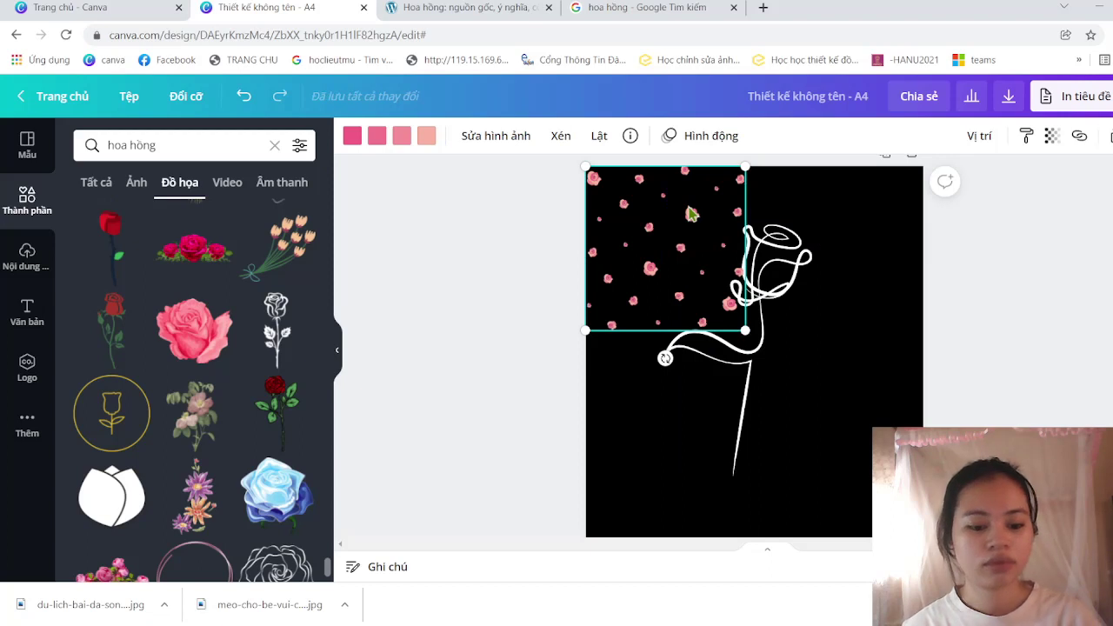
- Duplicate the pink rose-pattern image and place copies at lower-left, top-right and lower-right
key("ctrl+d")
key("ctrl+d")
key("ctrl+d")
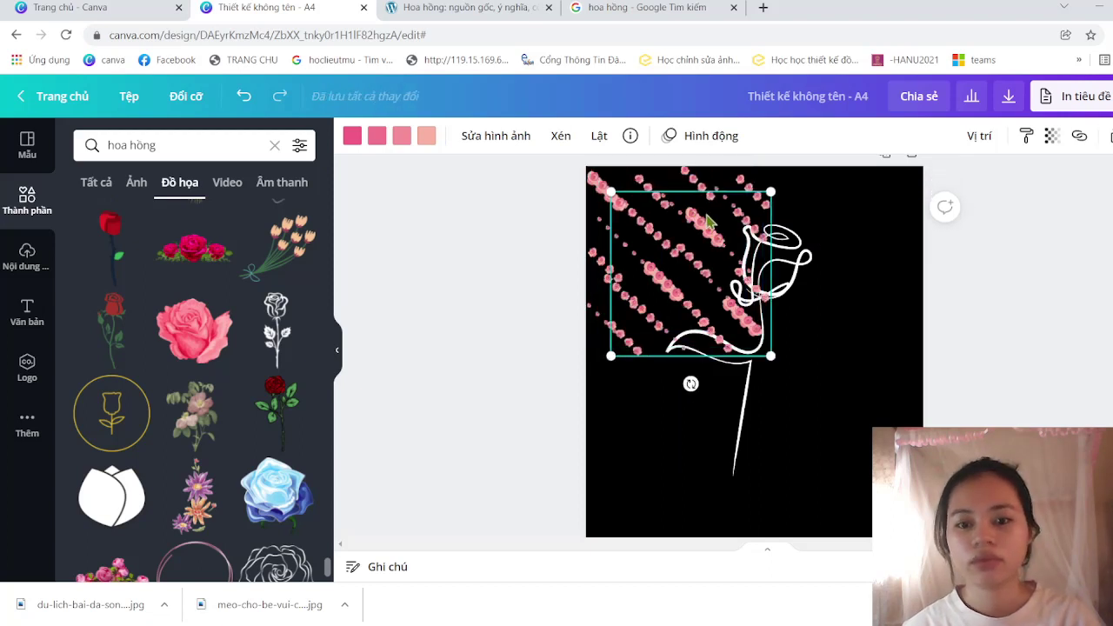
left_click_drag(709, 220, 689, 384)
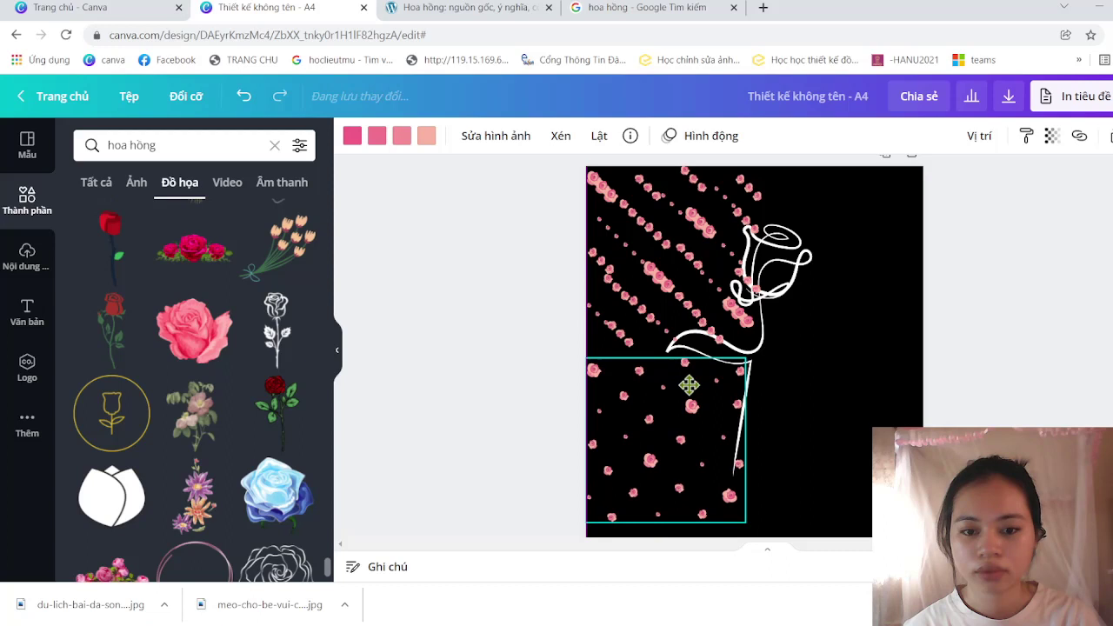
key("ctrl+v")
left_click_drag(731, 282, 846, 278)
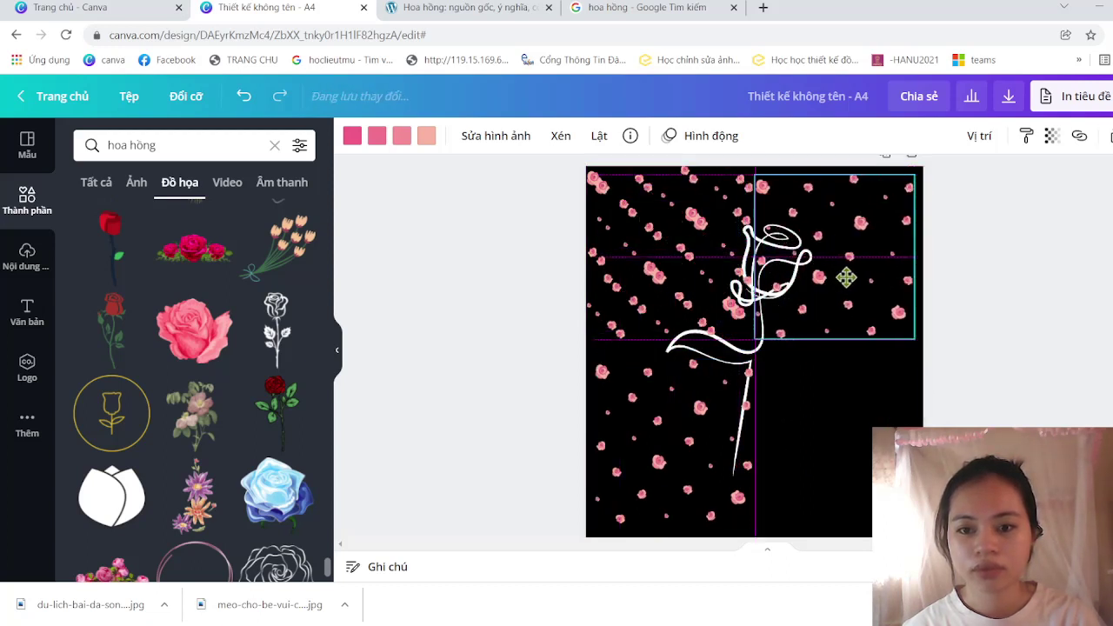
key("ctrl+v")
left_click_drag(716, 300, 869, 465)
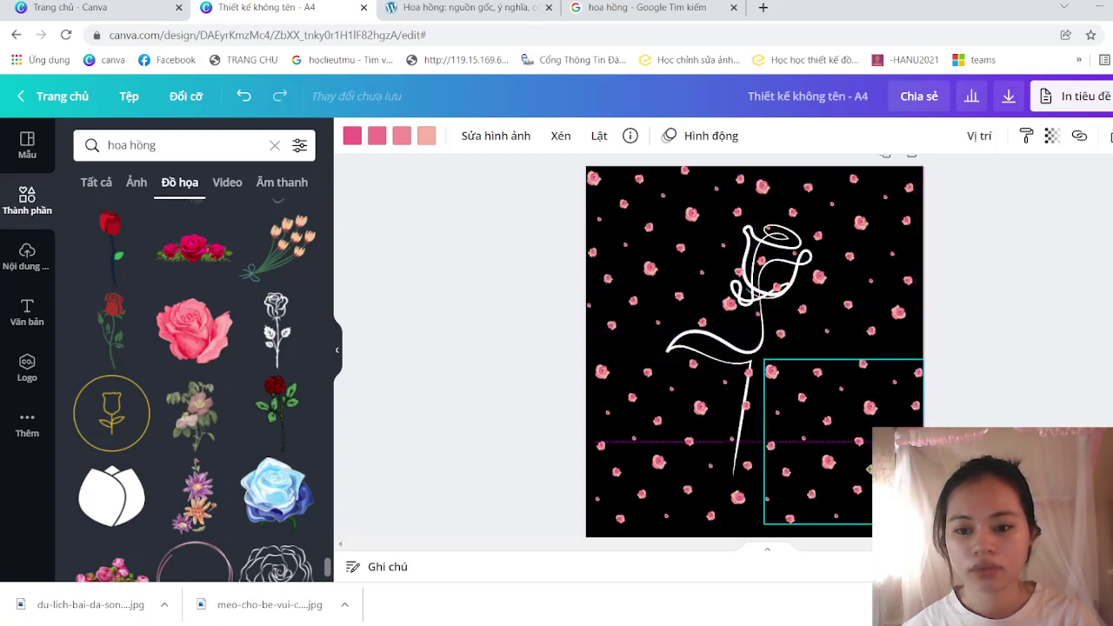
left_click_drag(869, 469, 871, 483)
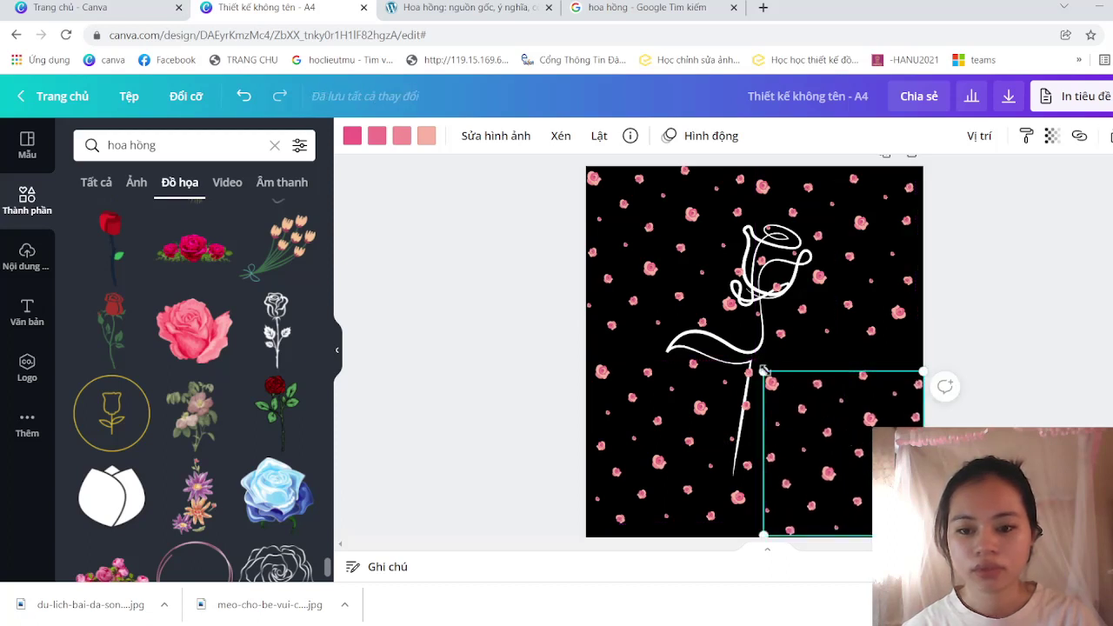
mouse_move(762, 370)
left_mouse_down()
mouse_move(753, 348)
mouse_move(753, 360)
left_mouse_up()
left_click_drag(877, 426, 718, 420)
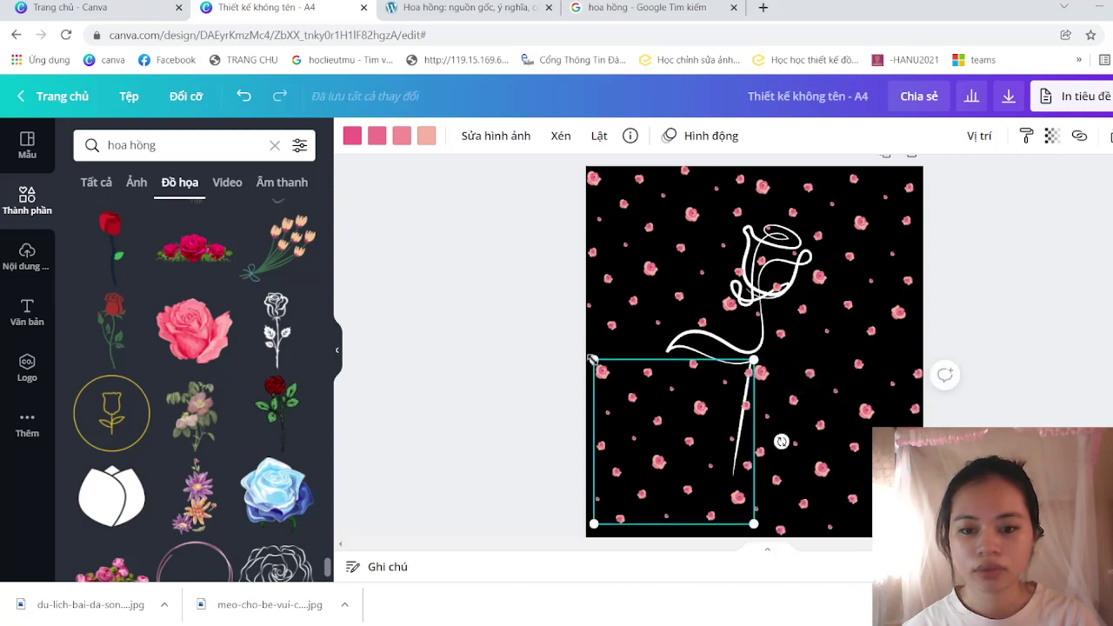
- Resize and align the lower-left, top-left and top-right pattern copies to cover the page
left_click_drag(591, 359, 586, 351)
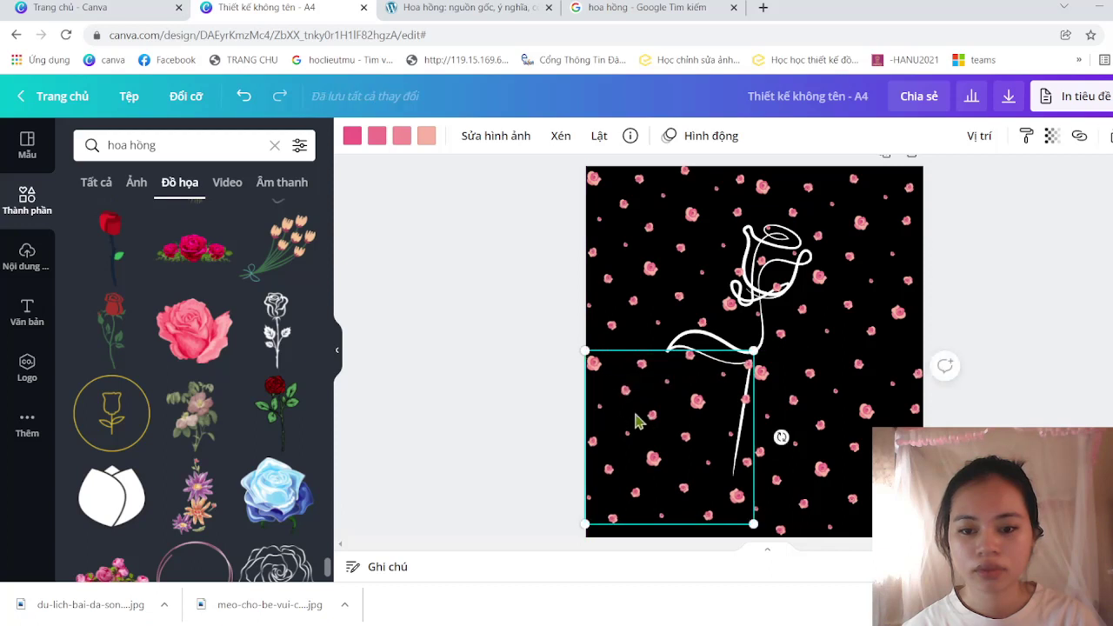
left_click_drag(661, 450, 641, 467)
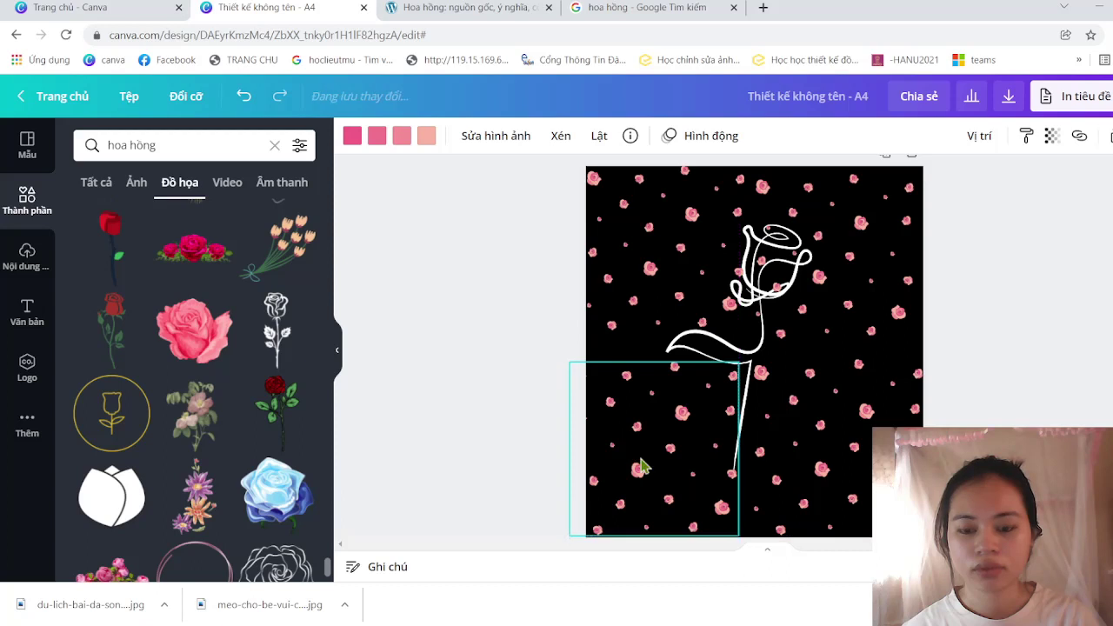
left_click_drag(738, 359, 742, 345)
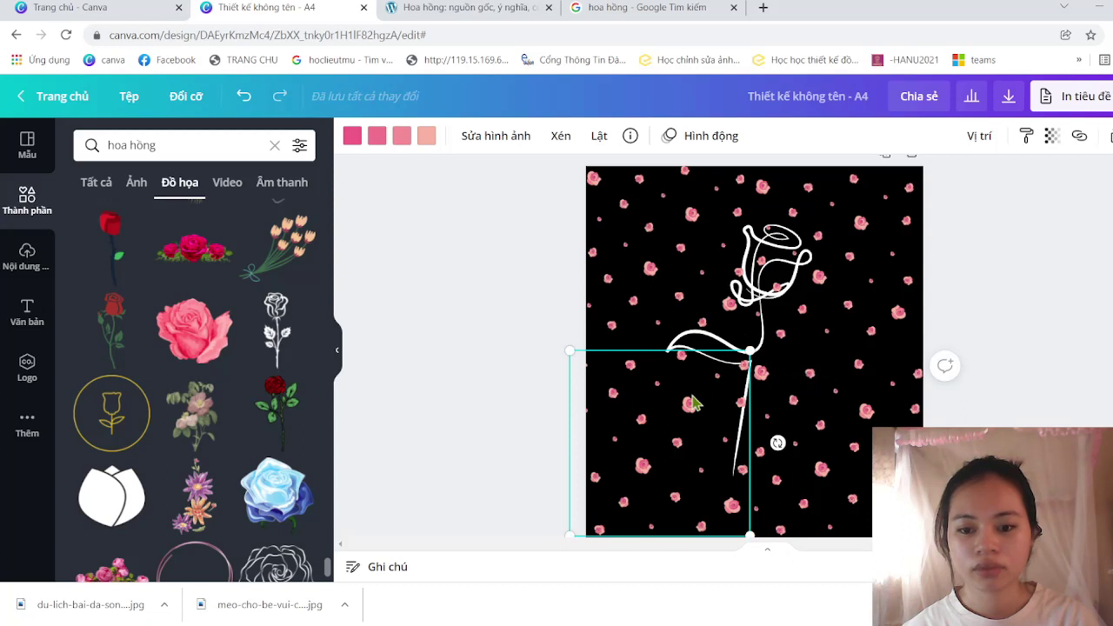
left_click_drag(693, 398, 664, 271)
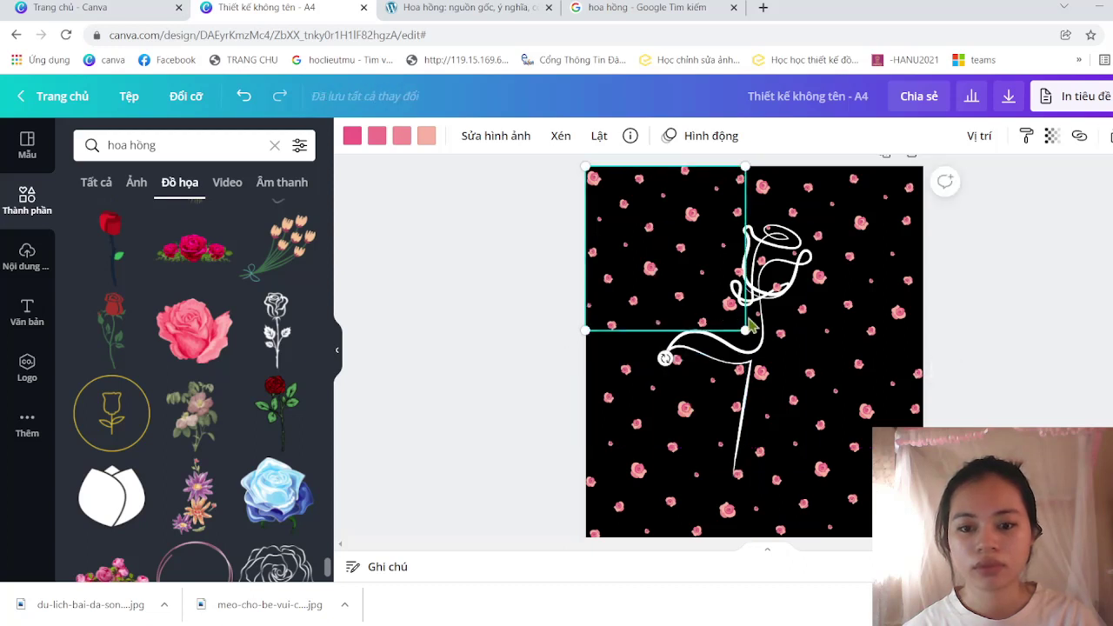
left_click_drag(746, 331, 758, 356)
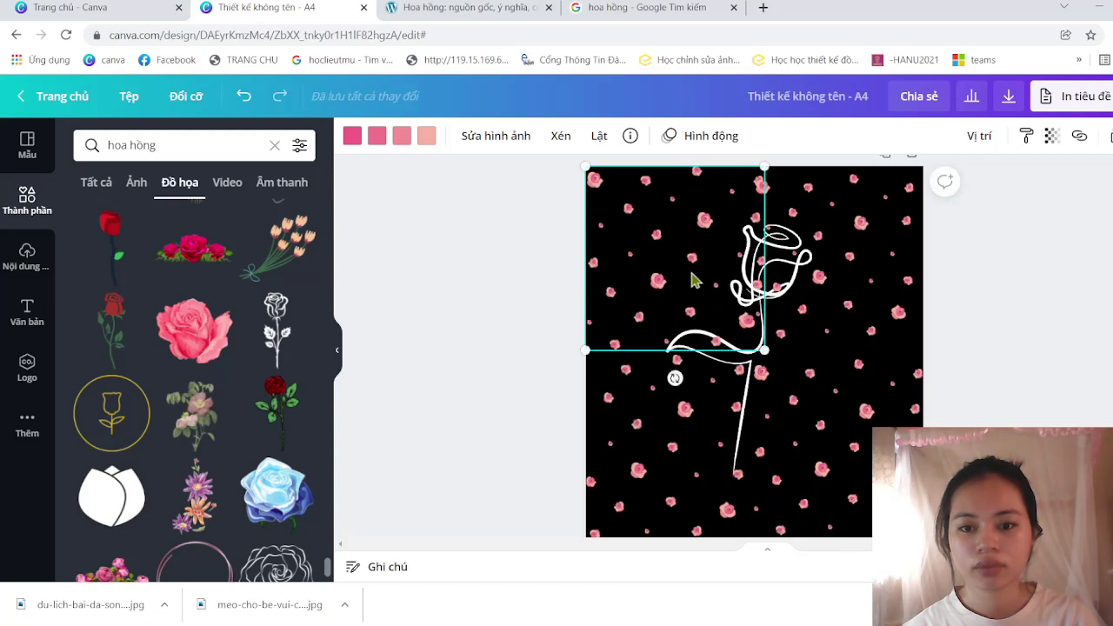
left_click_drag(692, 278, 679, 267)
left_click(852, 271)
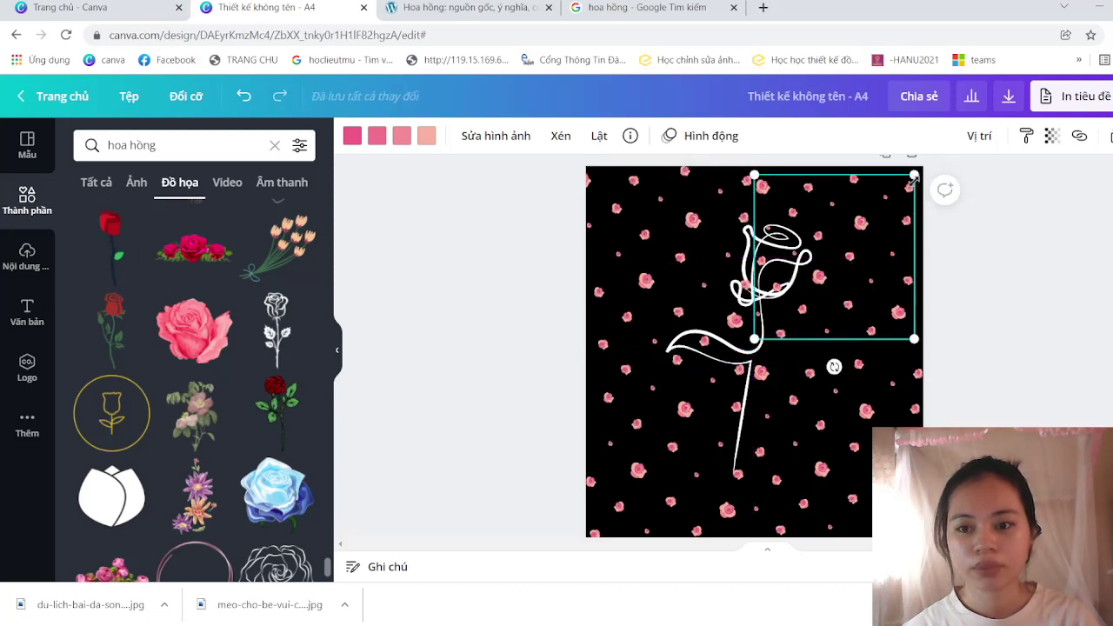
left_click_drag(920, 174, 932, 162)
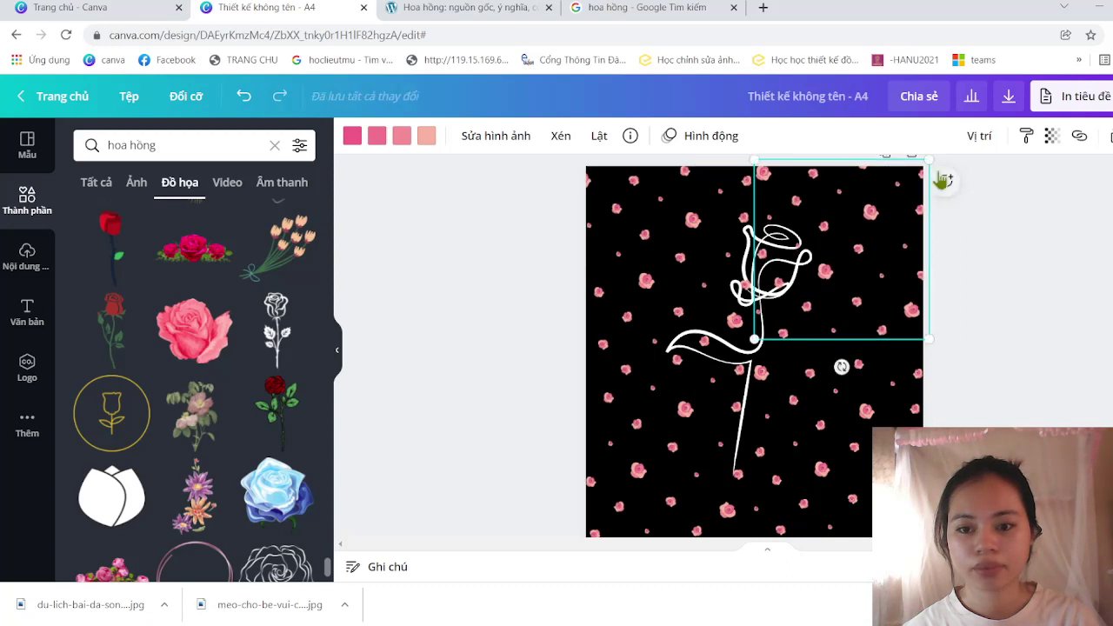
left_click_drag(872, 235, 876, 240)
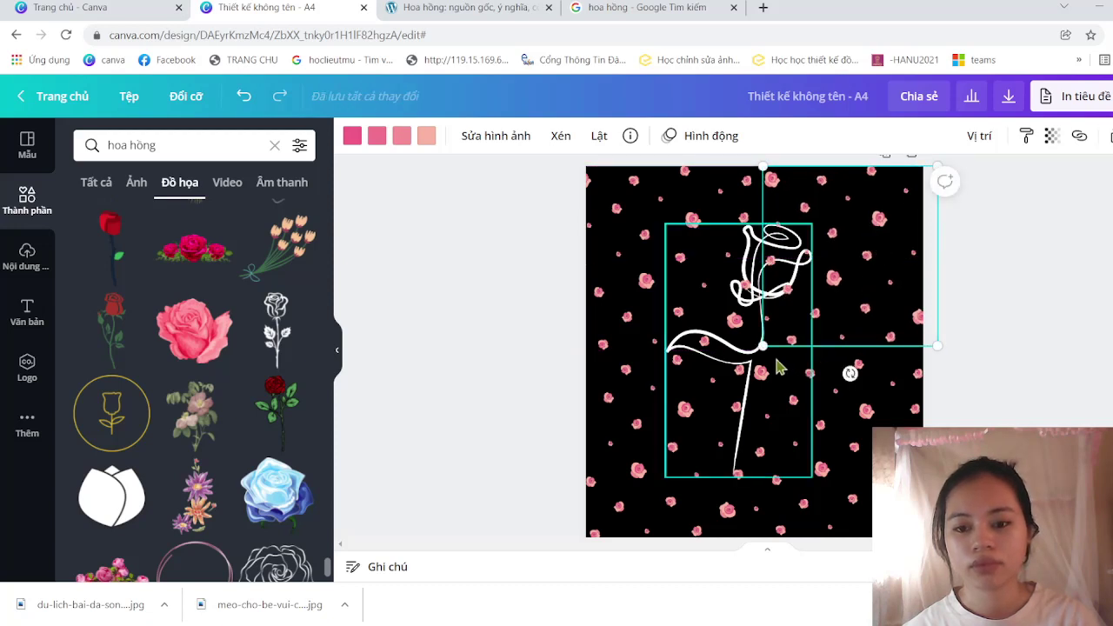
left_click_drag(761, 347, 753, 354)
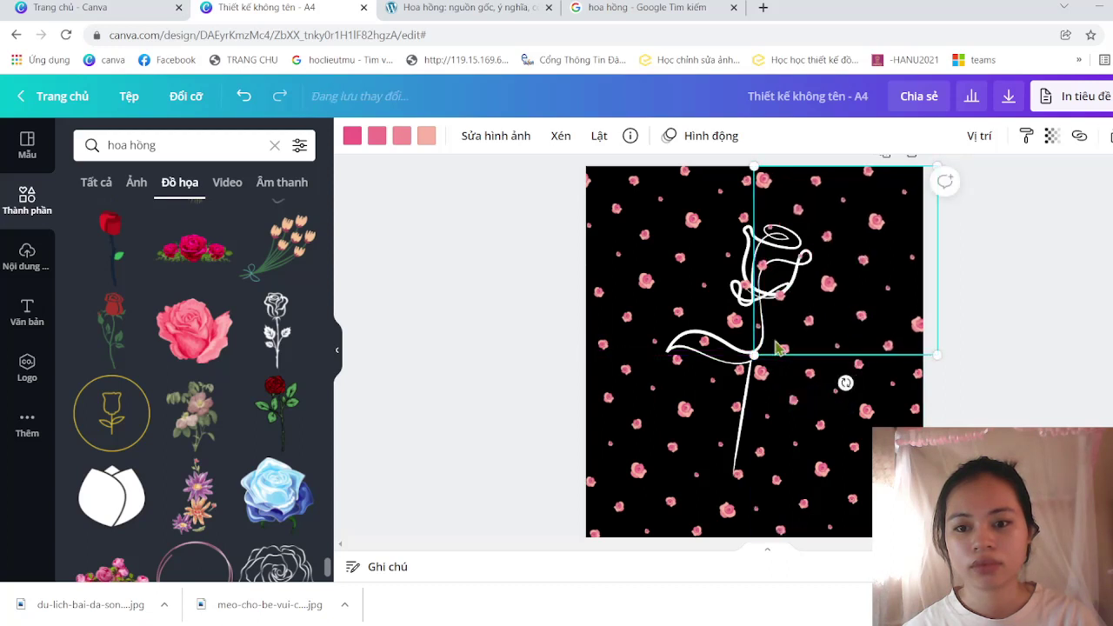
left_click_drag(791, 320, 794, 320)
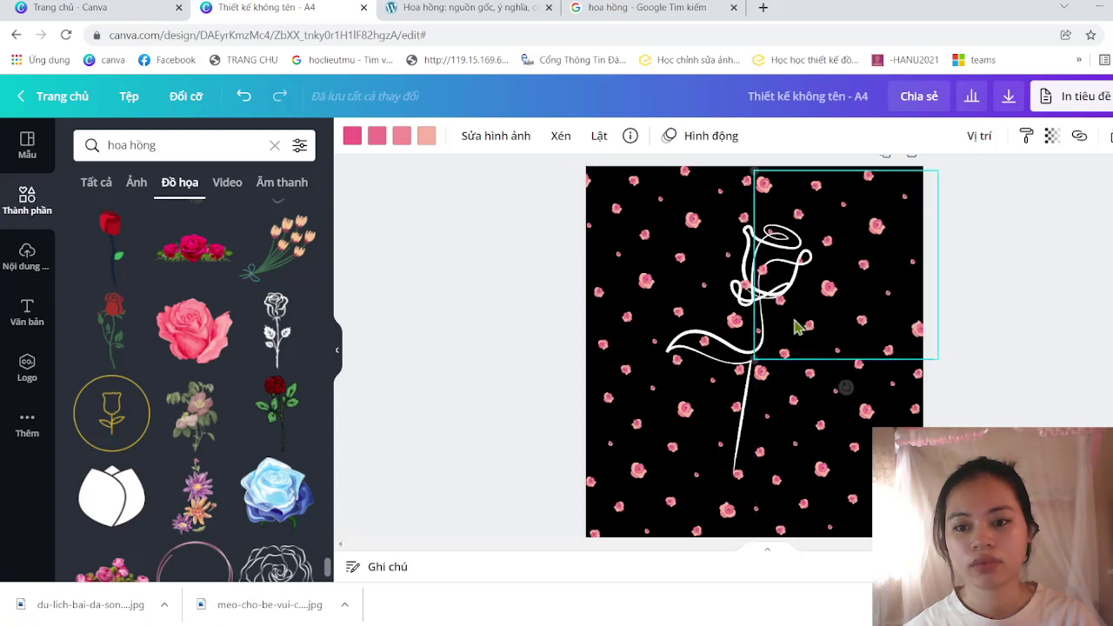
- Fade the top-left and top-right pattern copies to 34 transparency
left_click(982, 300)
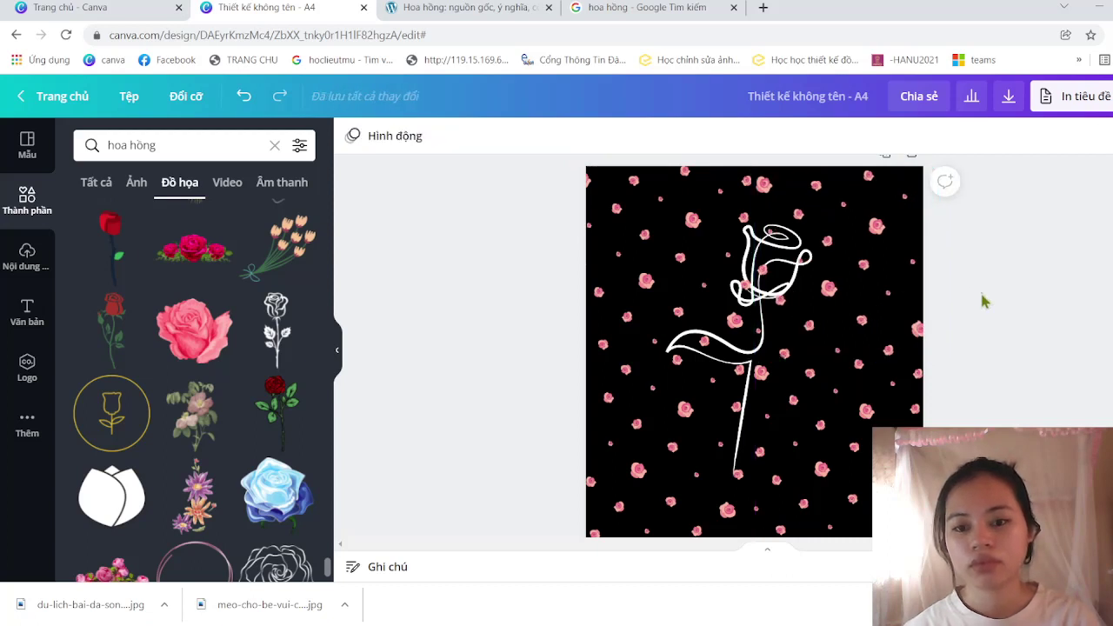
left_click(686, 224)
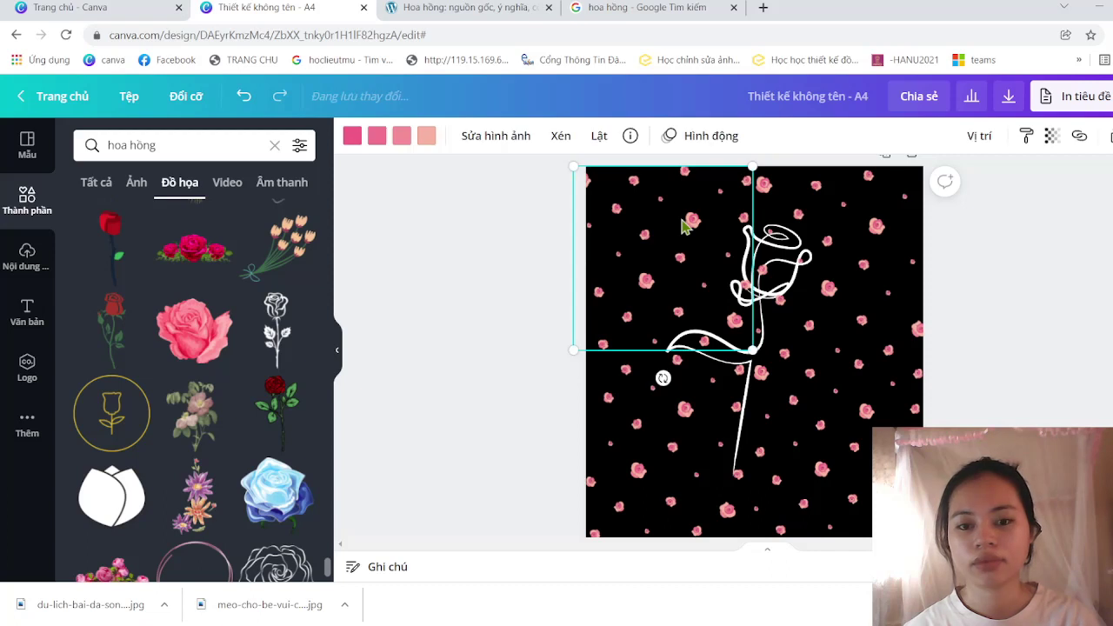
left_click(1051, 139)
left_click_drag(1000, 187, 940, 193)
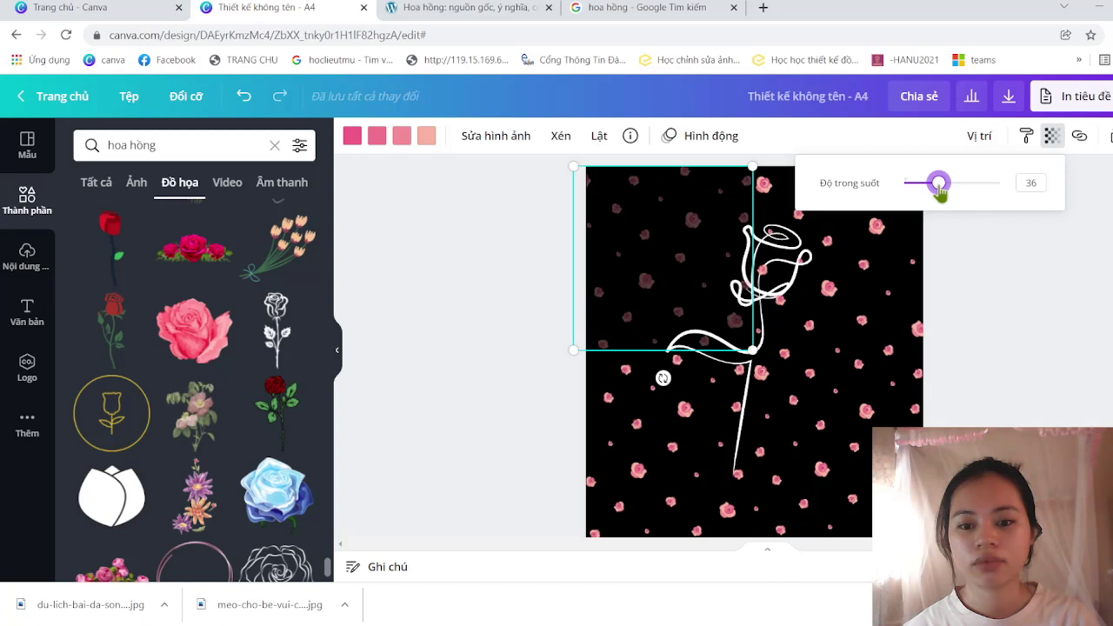
left_click(856, 311)
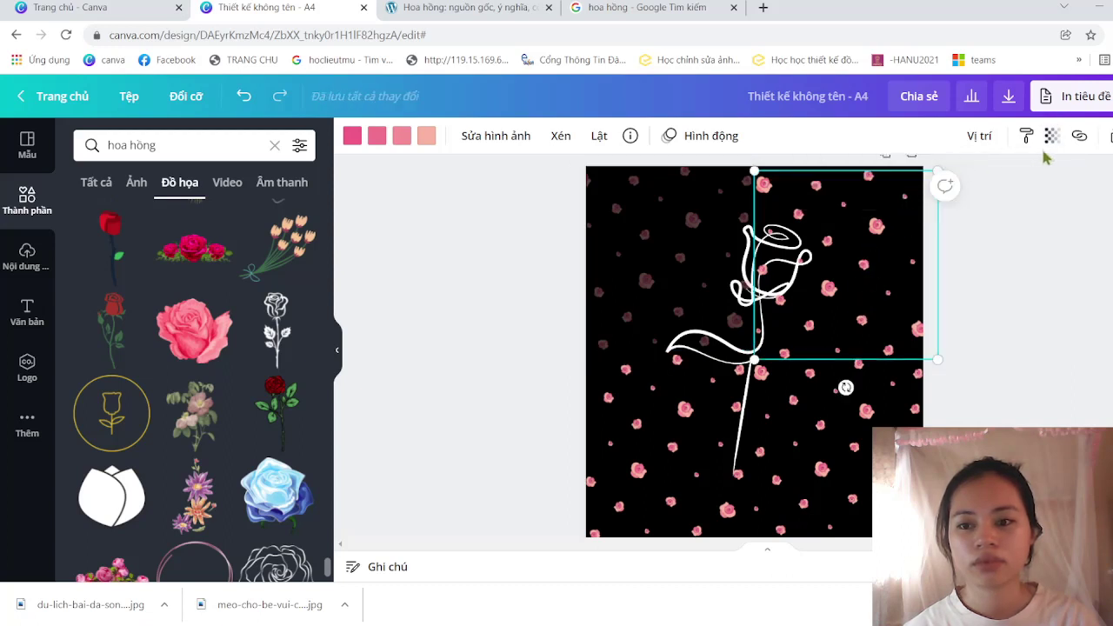
left_click(716, 261)
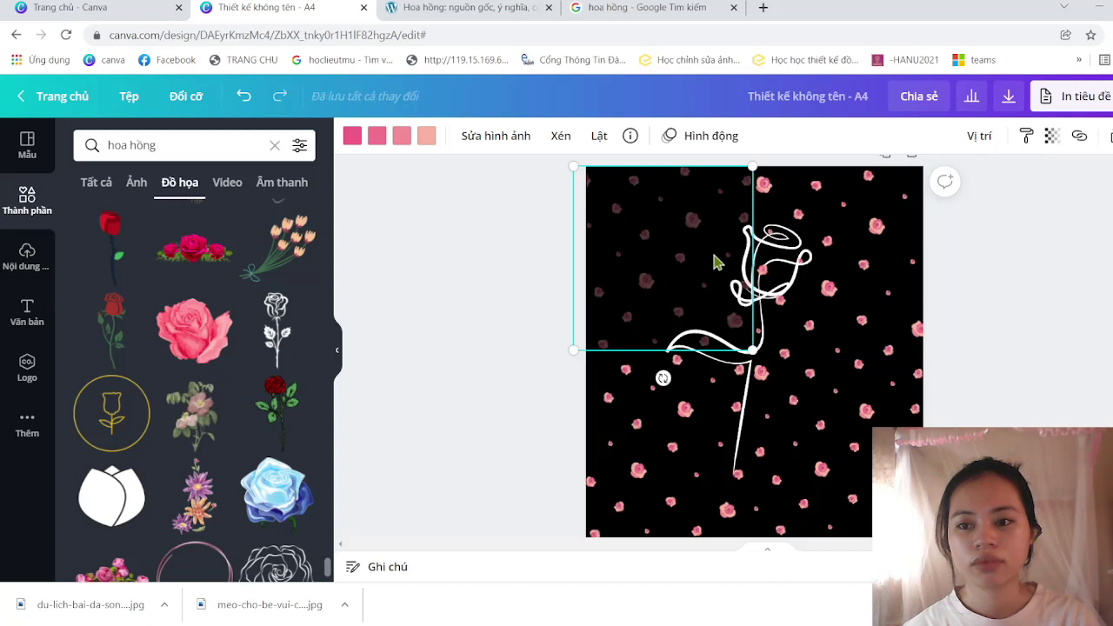
left_click(1052, 139)
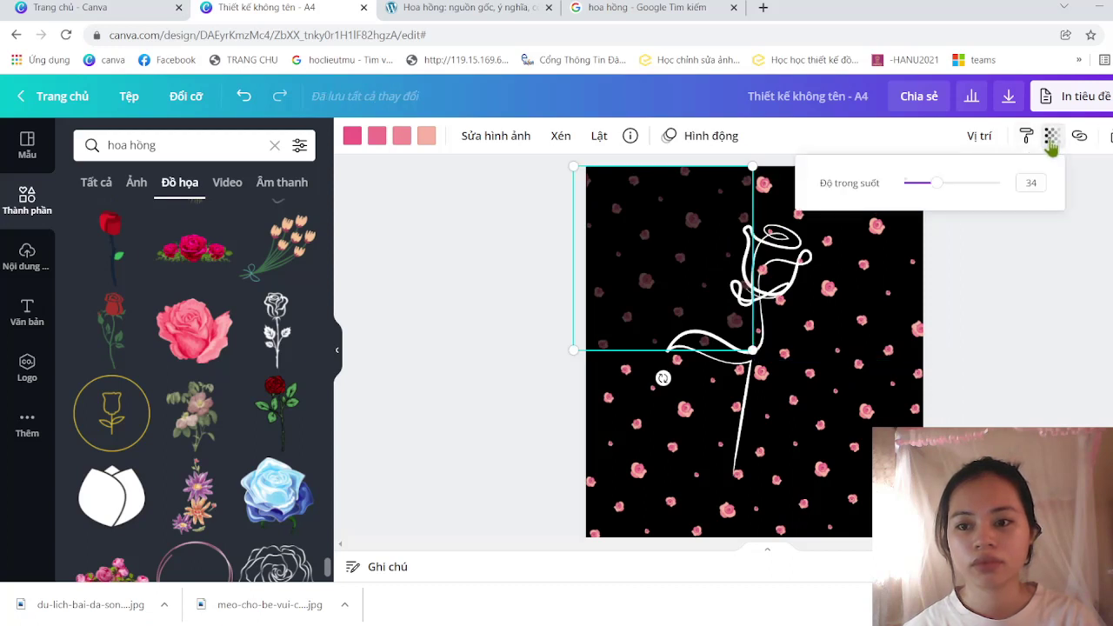
left_click(889, 259)
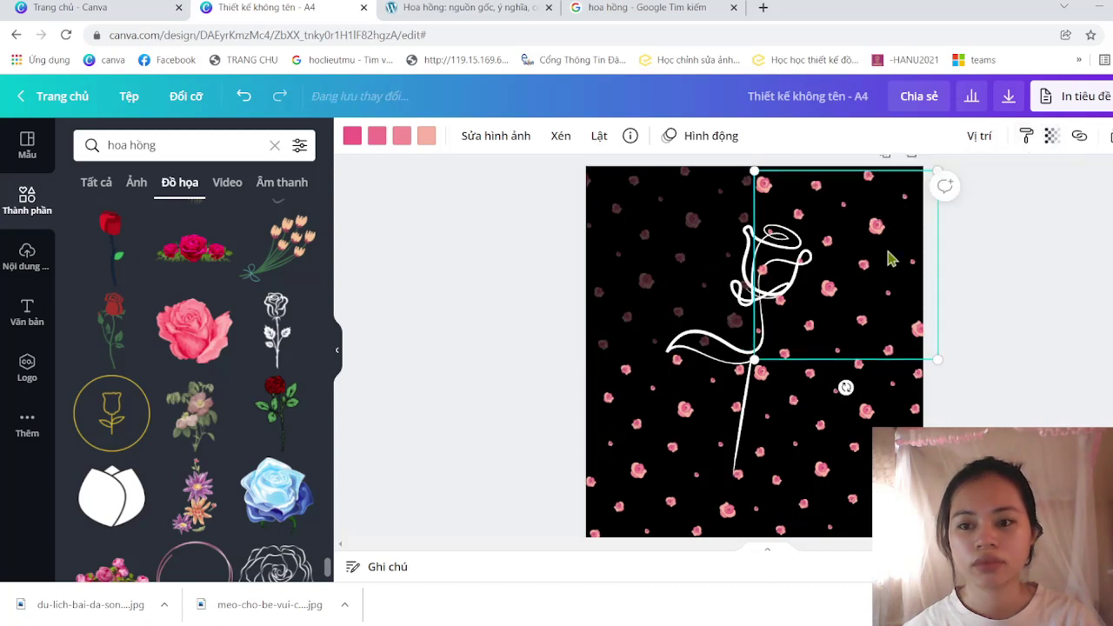
left_click(1052, 141)
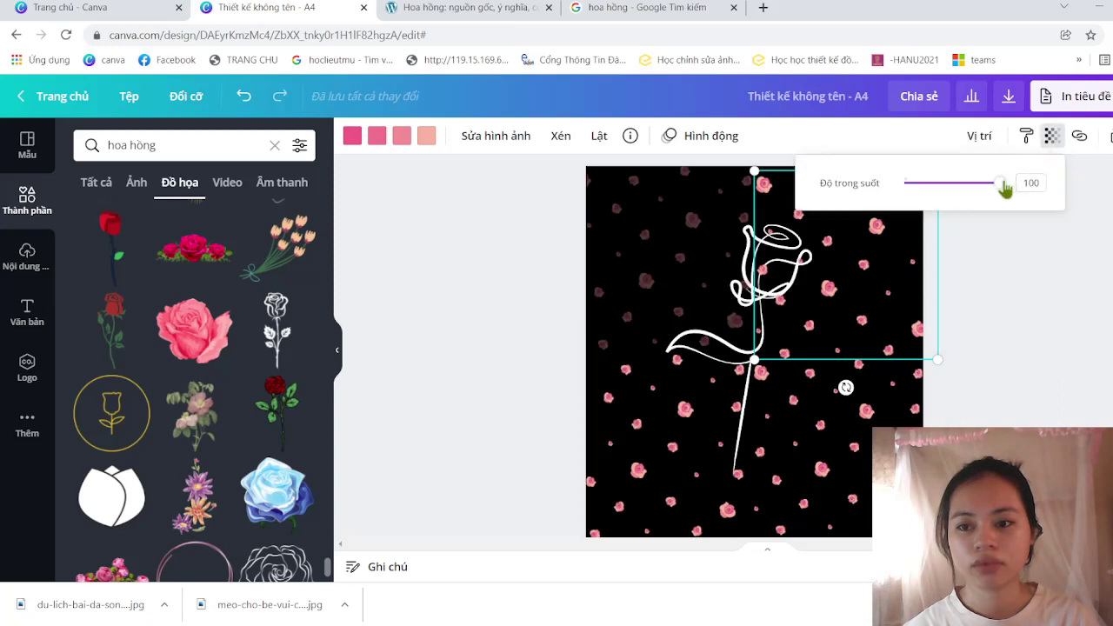
left_click_drag(1000, 188, 934, 196)
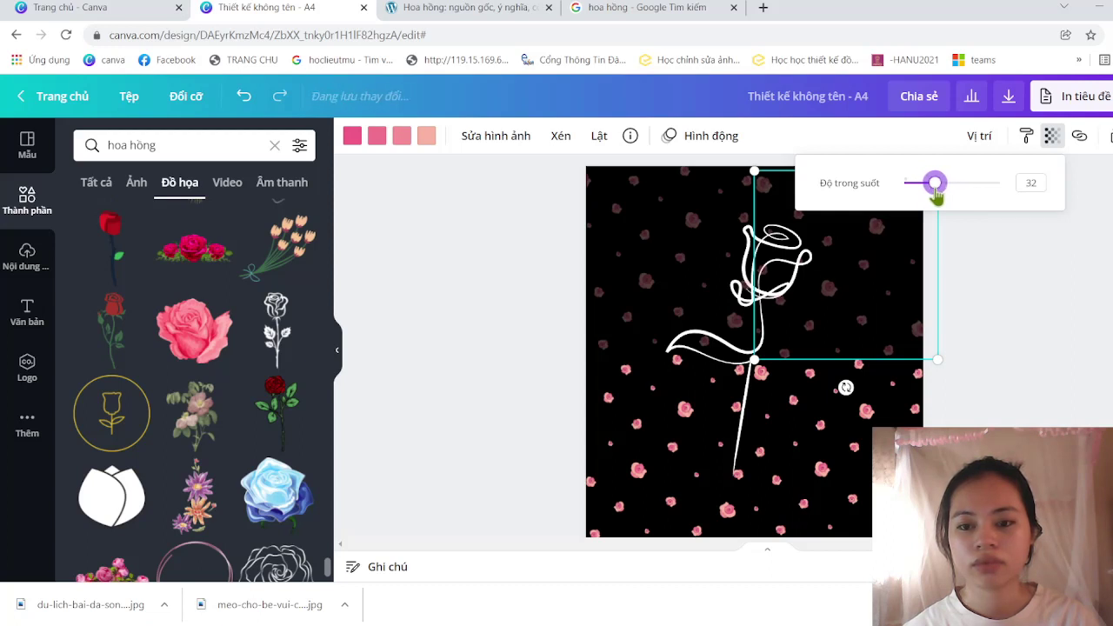
- Fade the lower-right and left pattern pieces to 34 transparency, then deselect
left_click(861, 431)
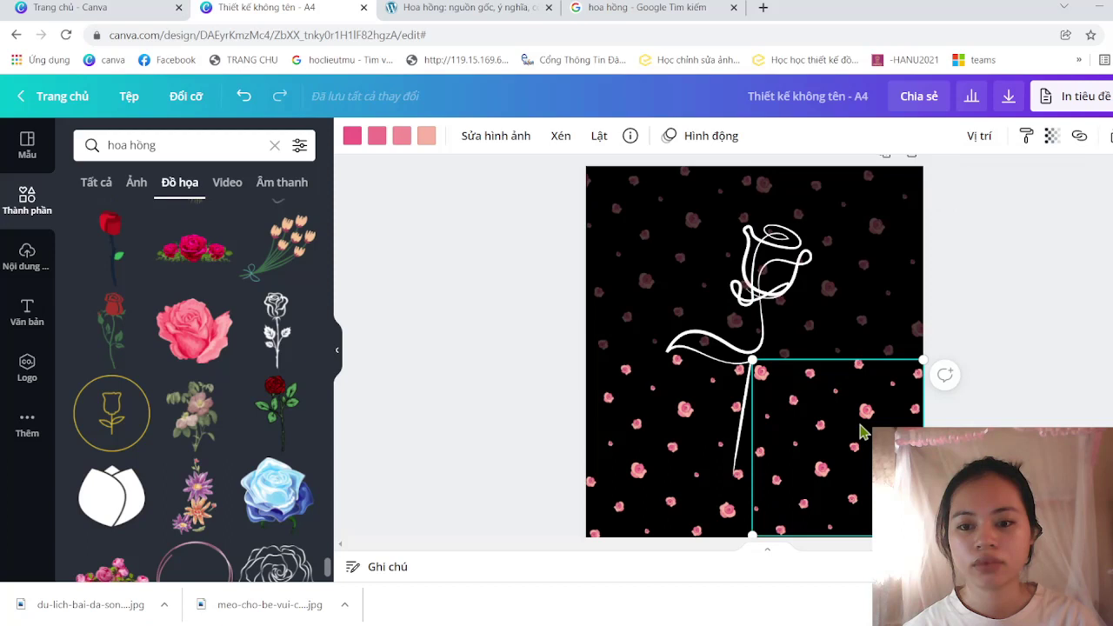
left_click(1052, 137)
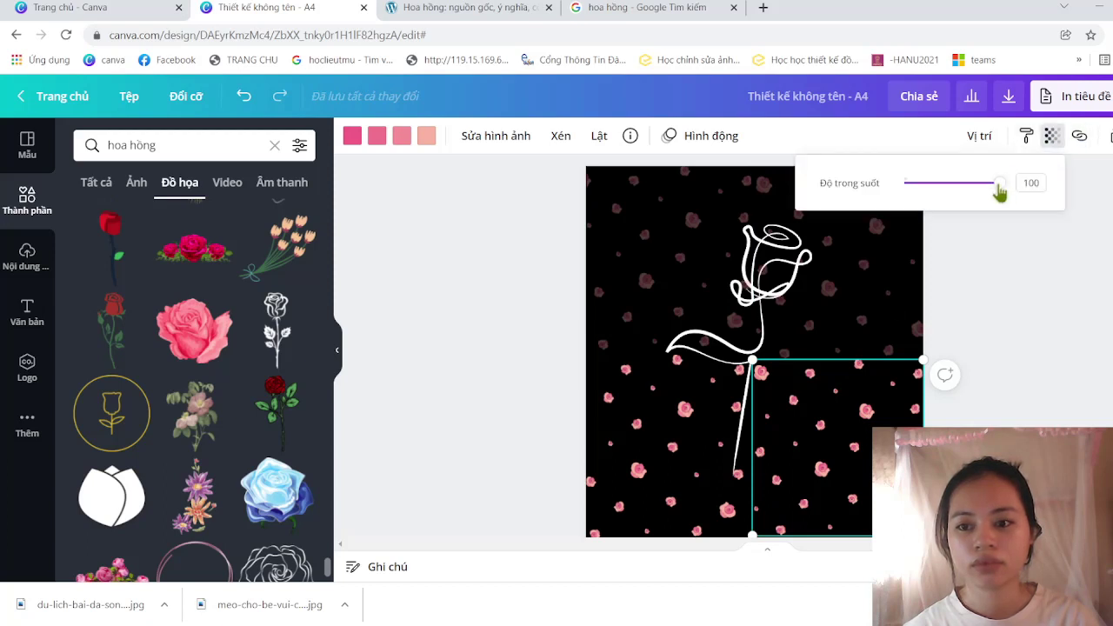
left_click_drag(1000, 191, 936, 191)
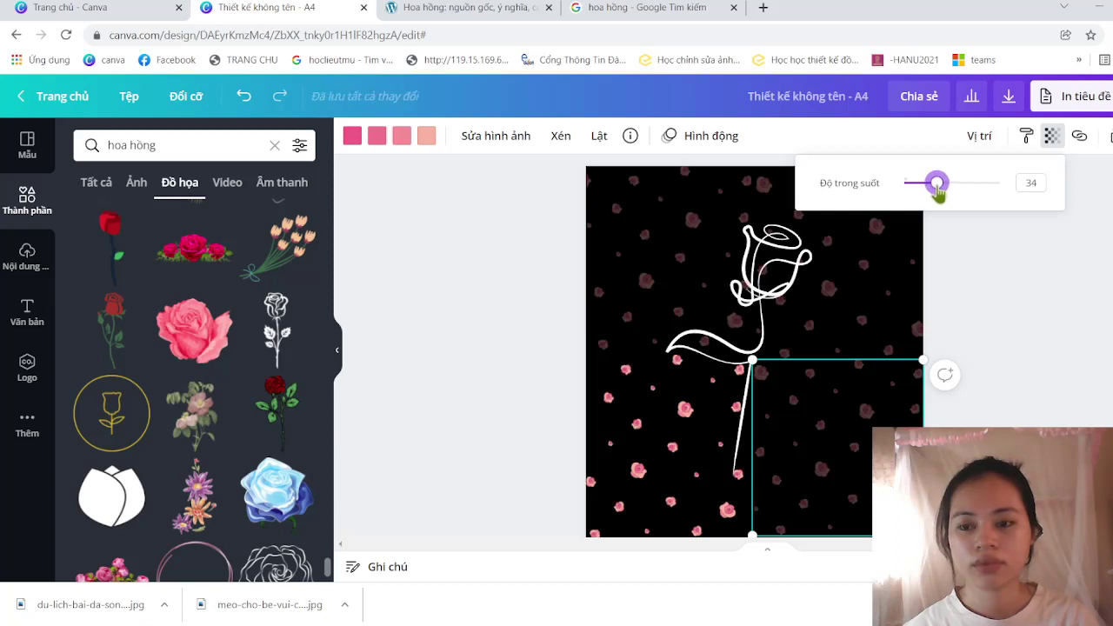
left_click(707, 464)
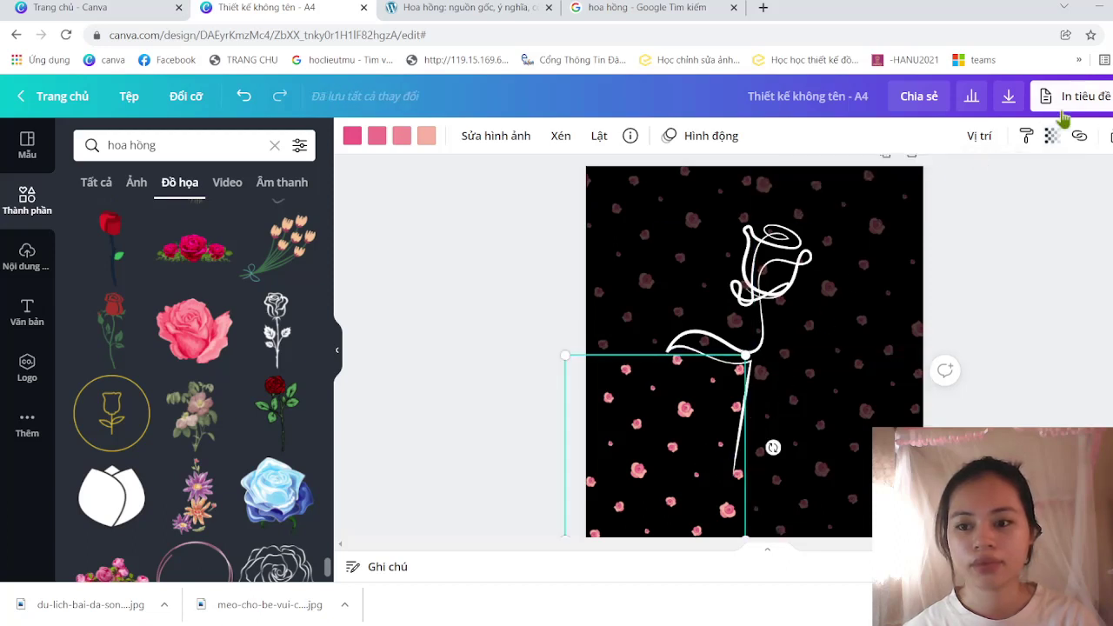
left_click(1051, 138)
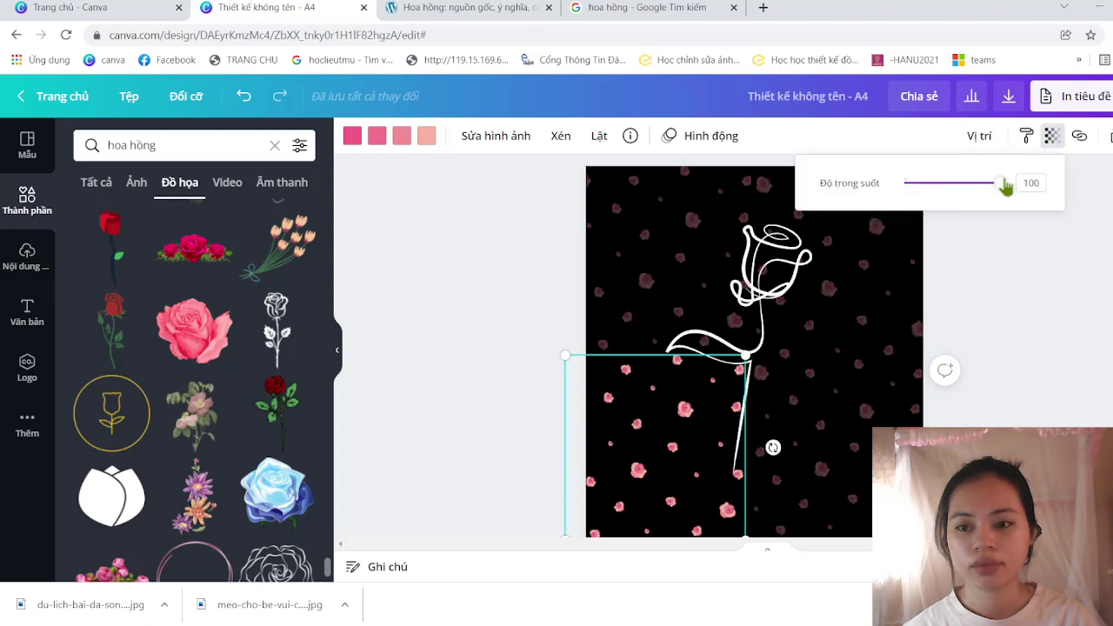
left_click_drag(1004, 187, 937, 194)
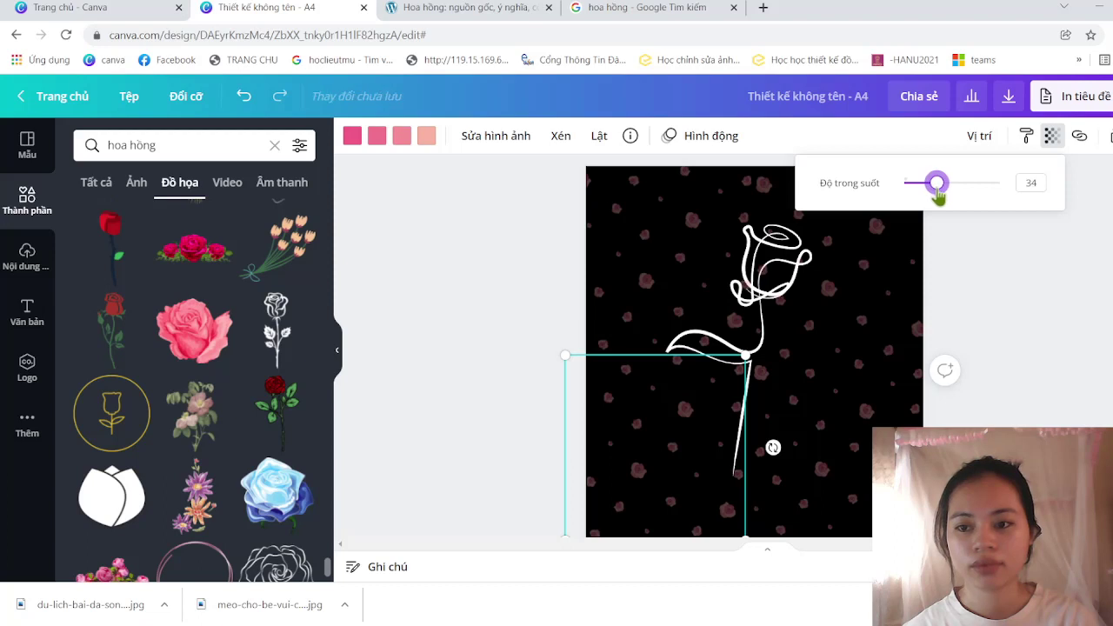
left_click(1029, 329)
left_click(1028, 329)
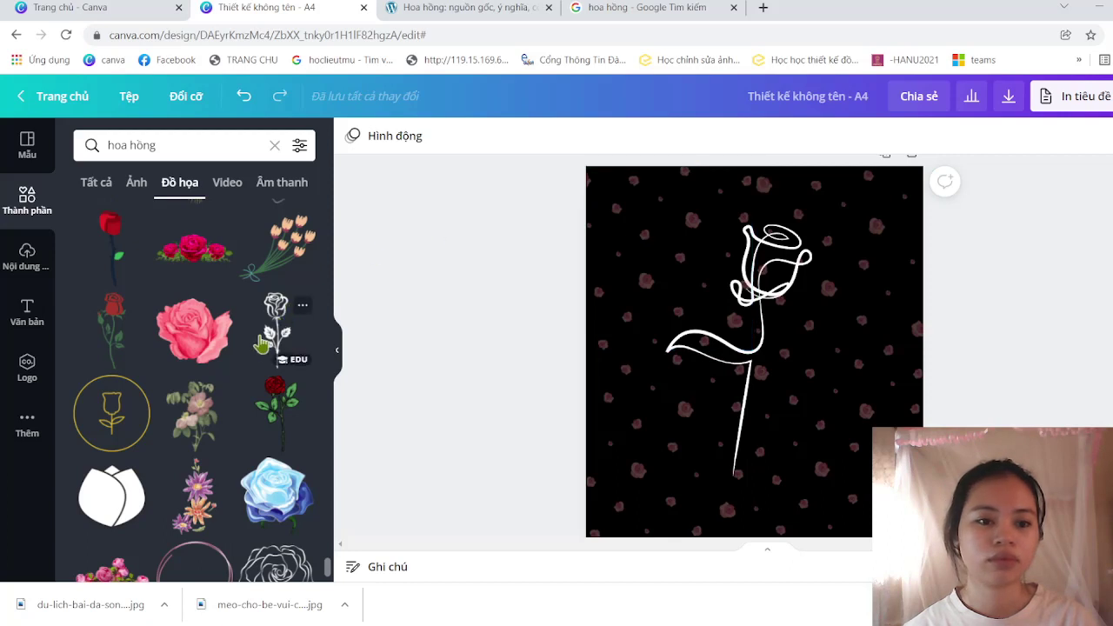
scroll(246, 396, "down", 2)
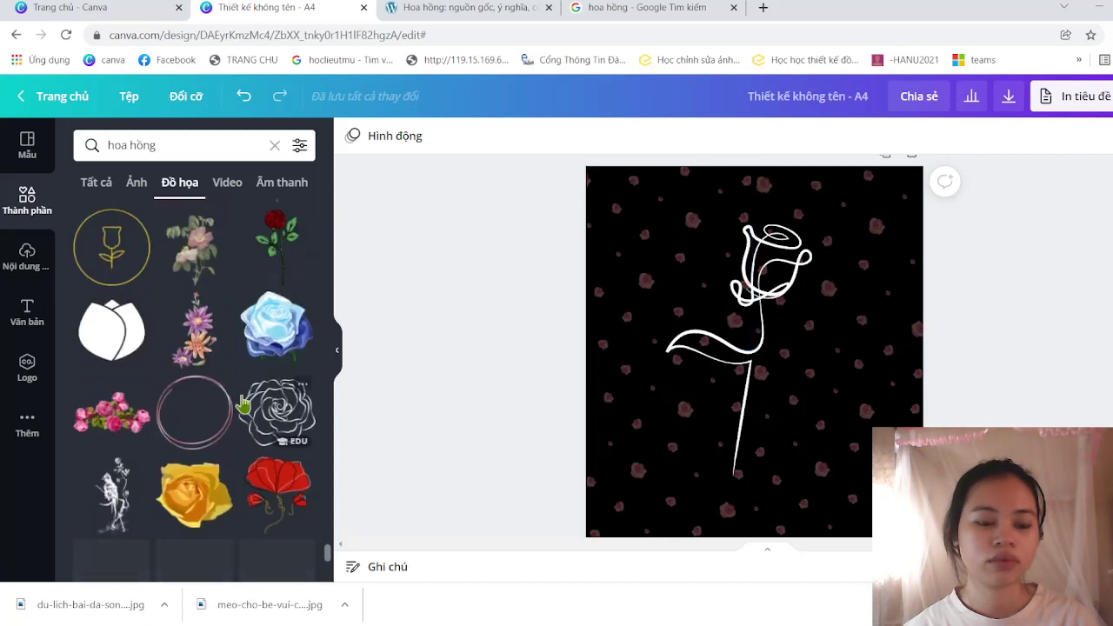
scroll(244, 400, "down", 1)
scroll(243, 403, "down", 1)
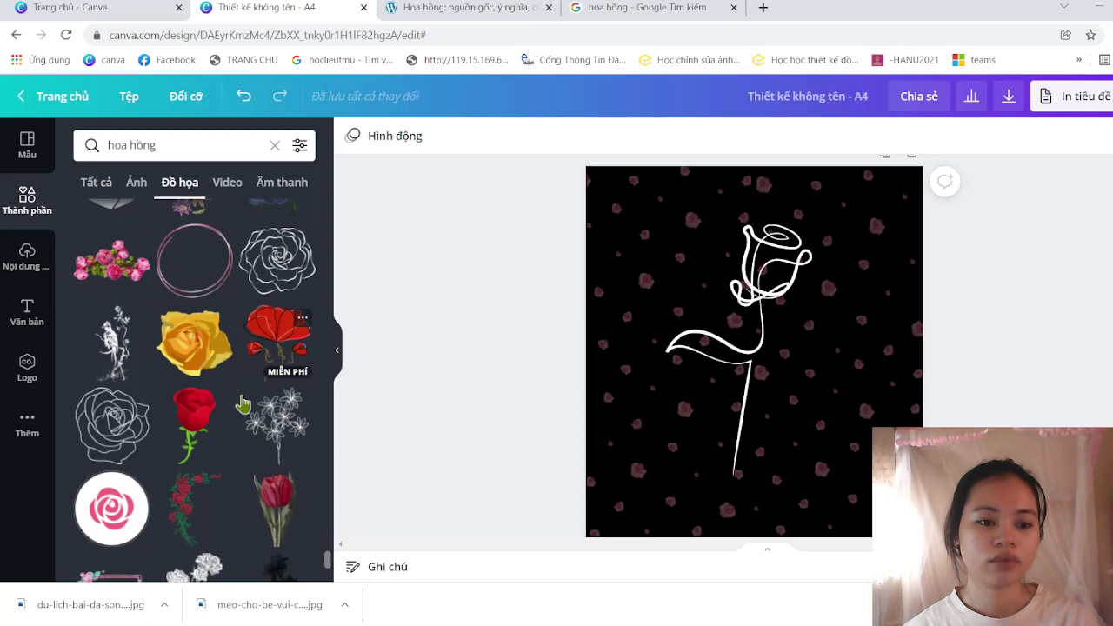
scroll(244, 402, "down", 1)
scroll(243, 403, "down", 2)
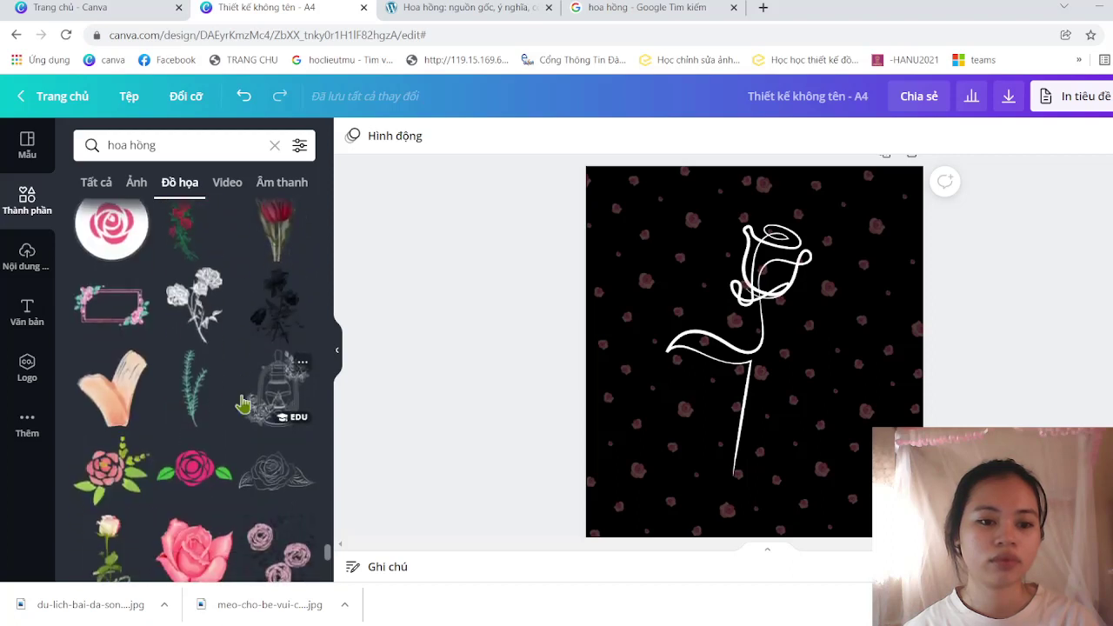
scroll(243, 403, "down", 1)
scroll(243, 402, "down", 1)
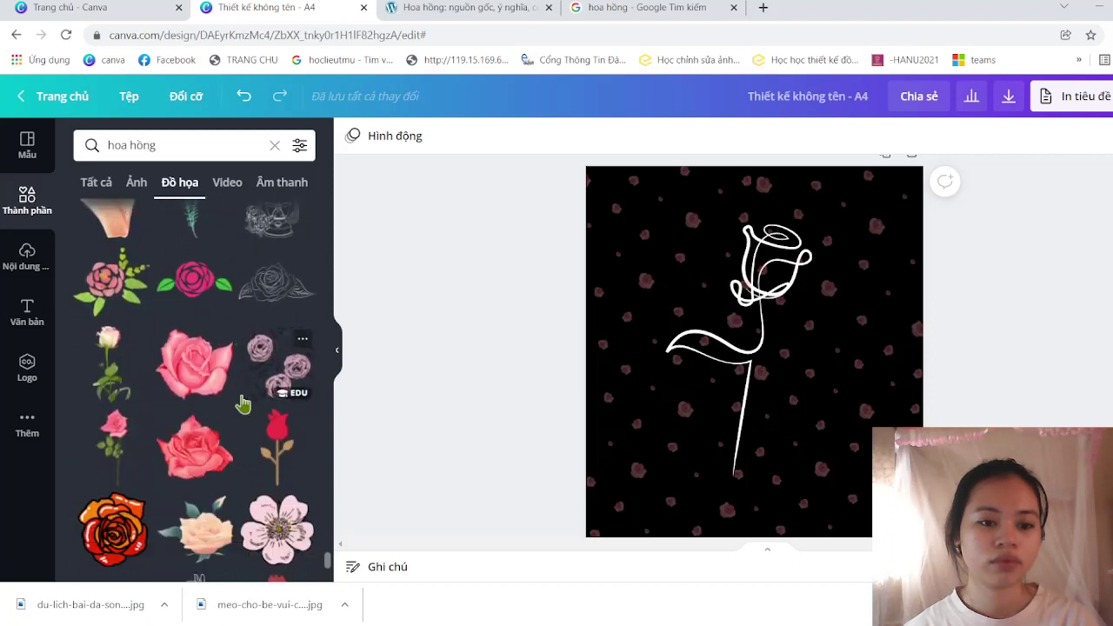
scroll(250, 402, "down", 1)
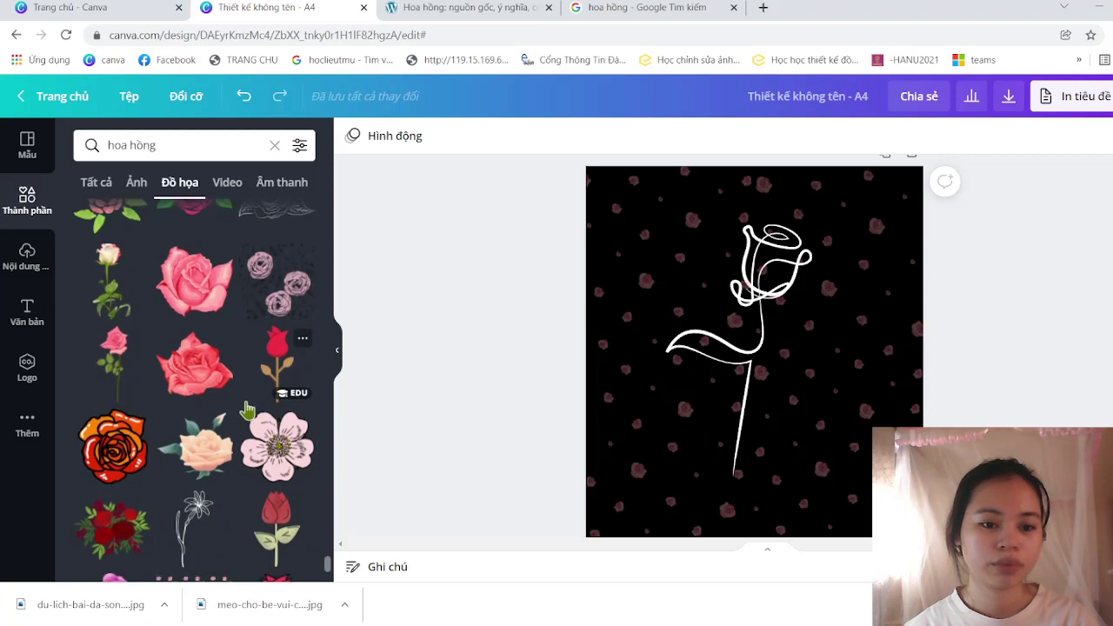
scroll(239, 426, "down", 2)
scroll(231, 443, "down", 1)
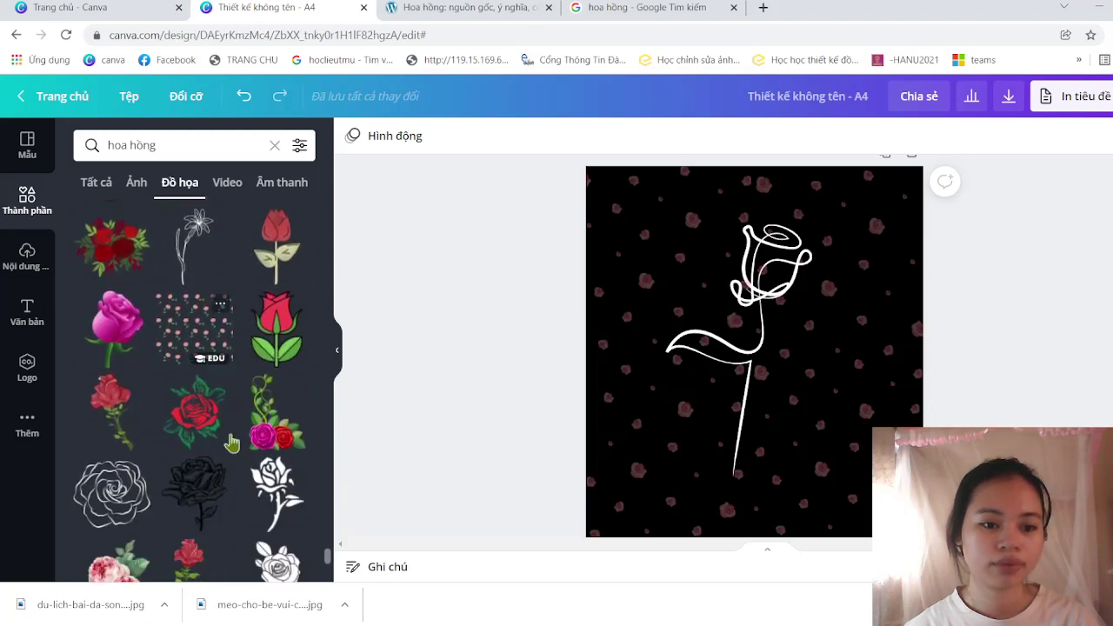
scroll(231, 444, "down", 1)
left_click_drag(232, 444, 589, 363)
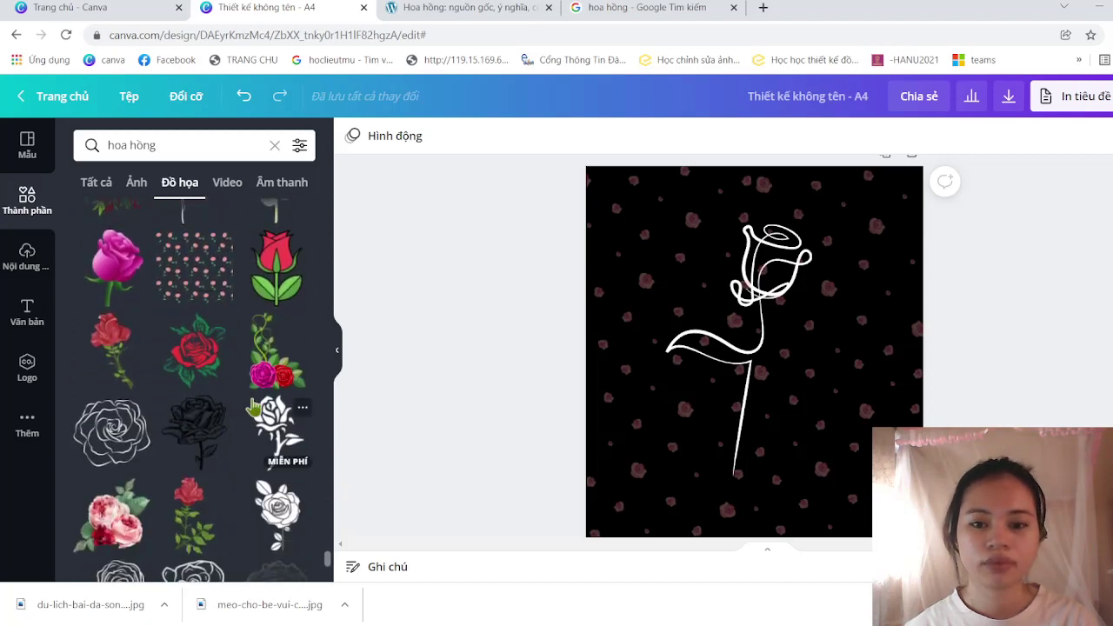
left_click_drag(590, 364, 414, 323)
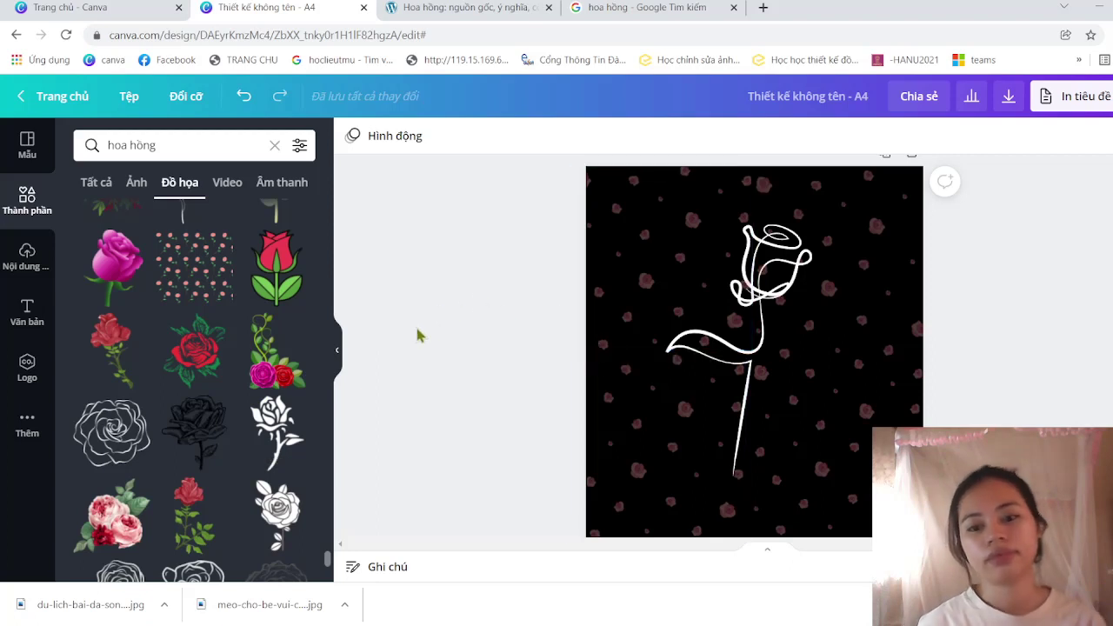
scroll(228, 362, "down", 1)
scroll(227, 362, "down", 2)
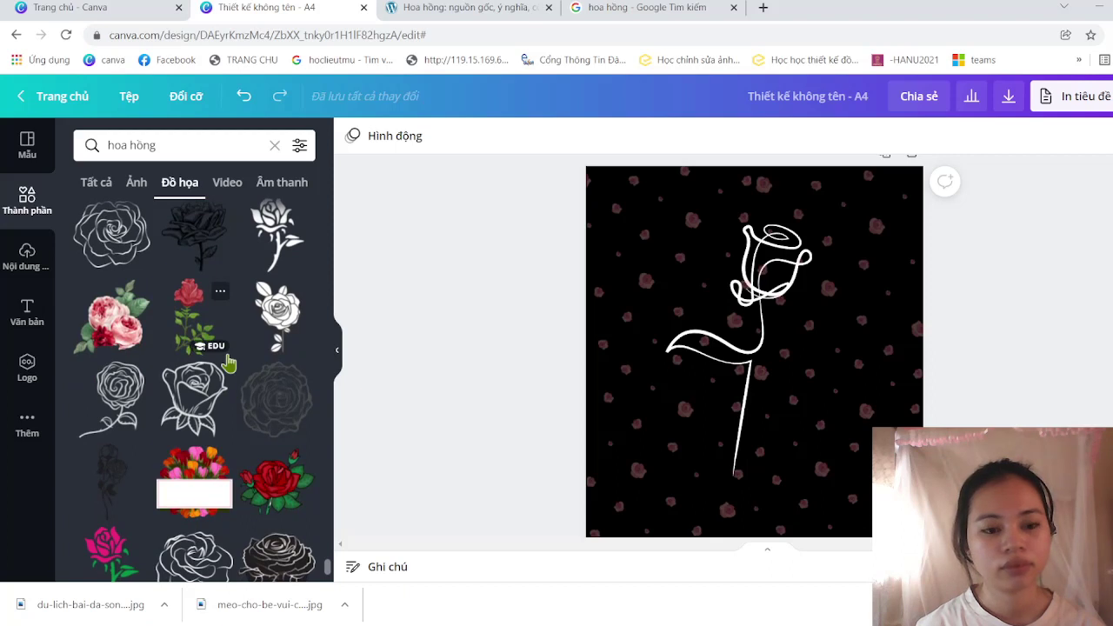
scroll(217, 434, "down", 3)
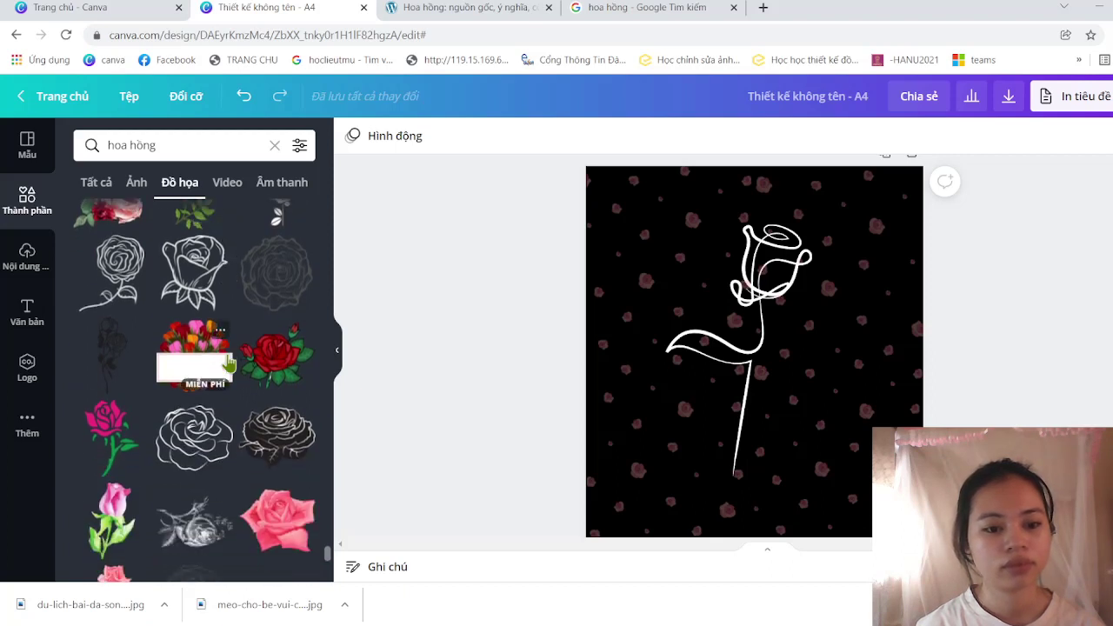
scroll(217, 443, "down", 5)
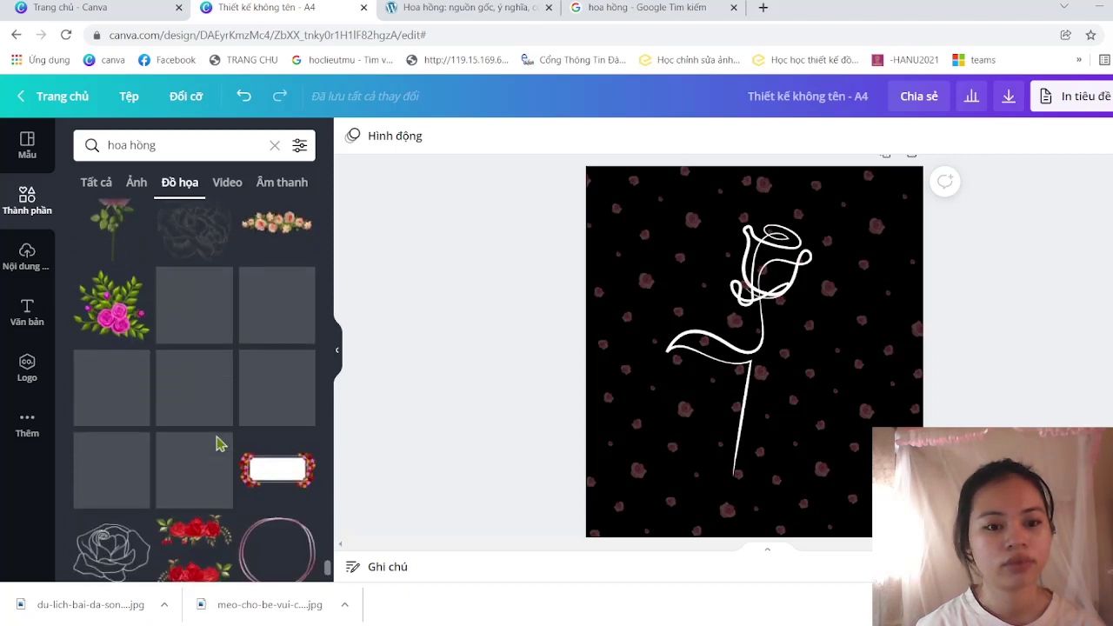
scroll(217, 443, "down", 2)
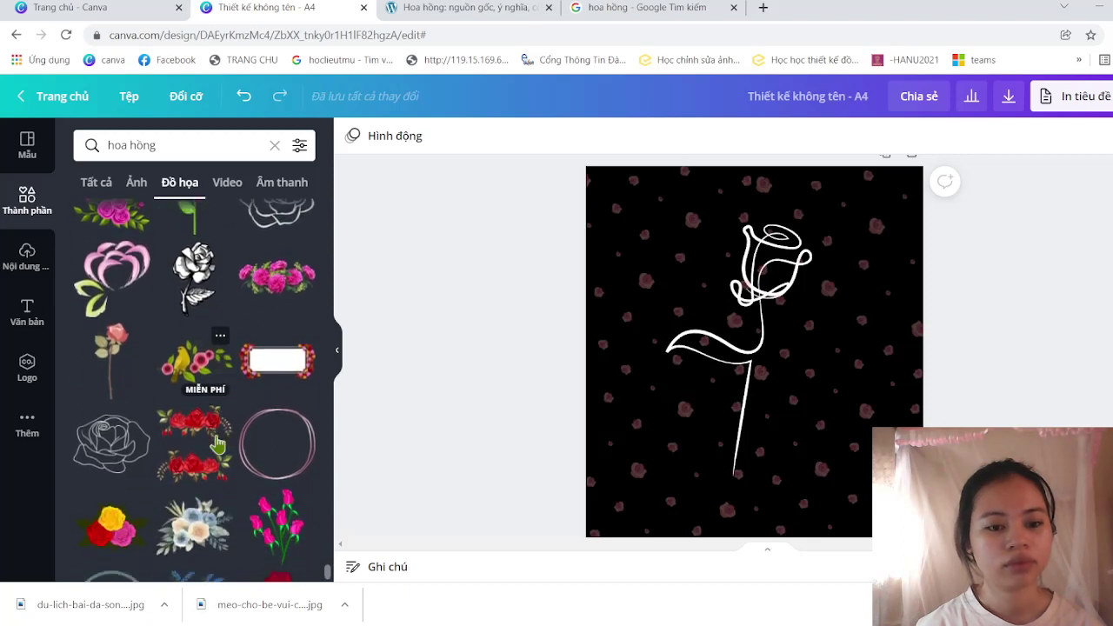
scroll(218, 446, "down", 1)
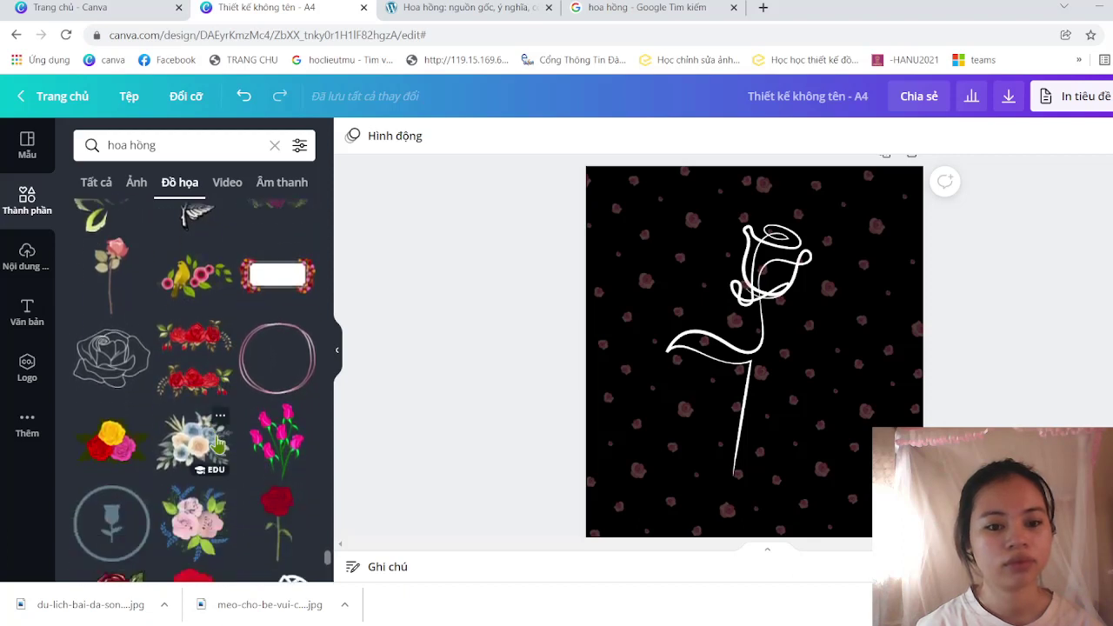
scroll(217, 443, "down", 2)
scroll(217, 443, "down", 1)
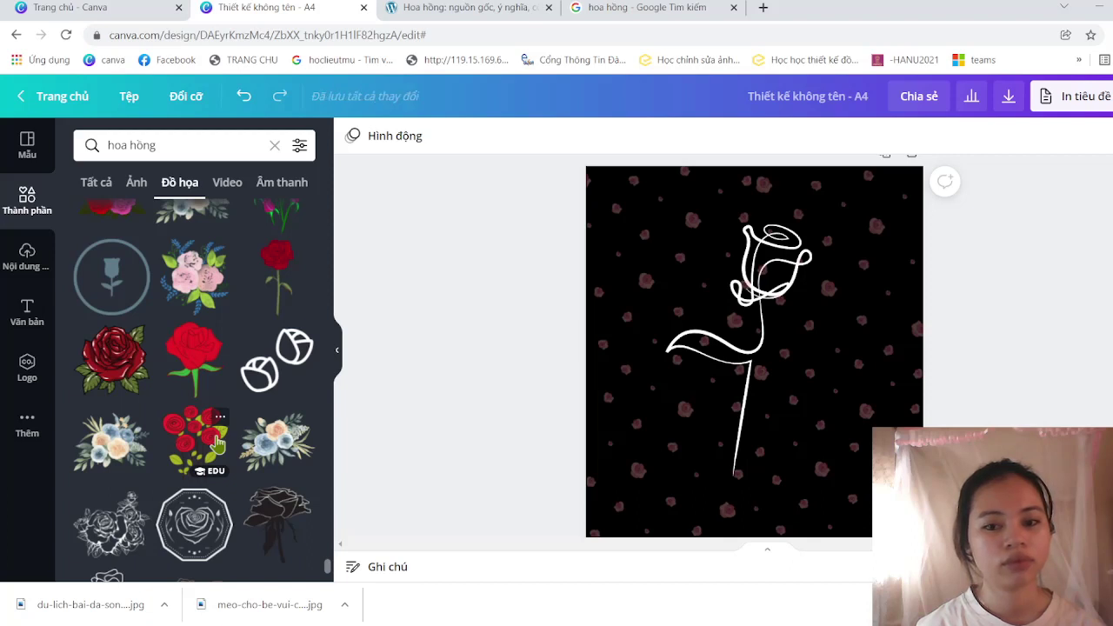
mouse_move(277, 358)
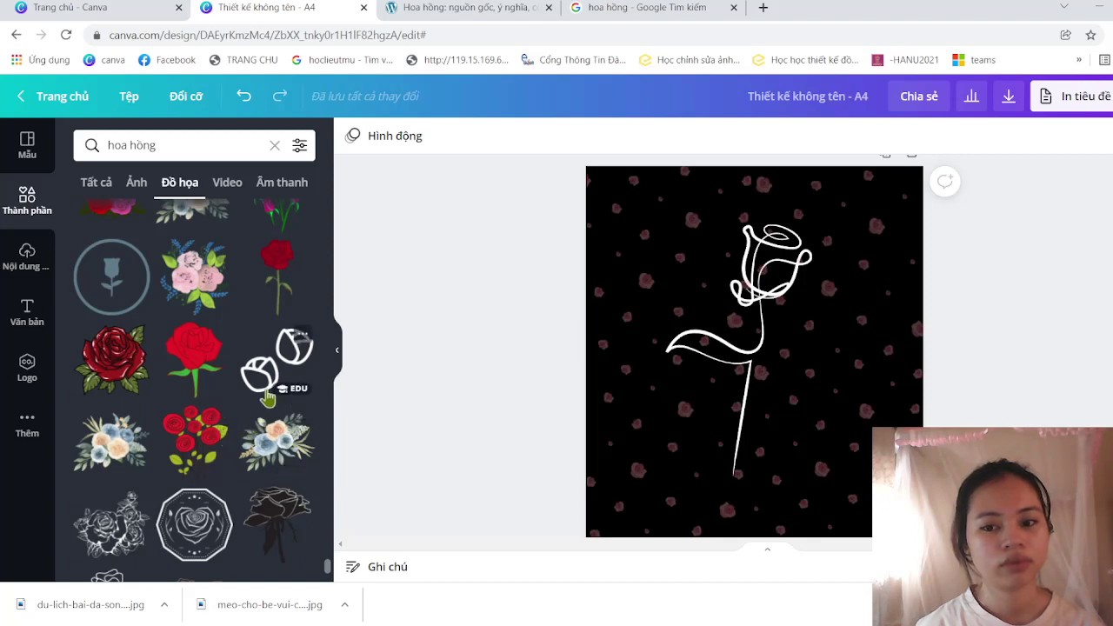
scroll(267, 397, "down", 1)
scroll(261, 400, "down", 2)
scroll(252, 401, "down", 2)
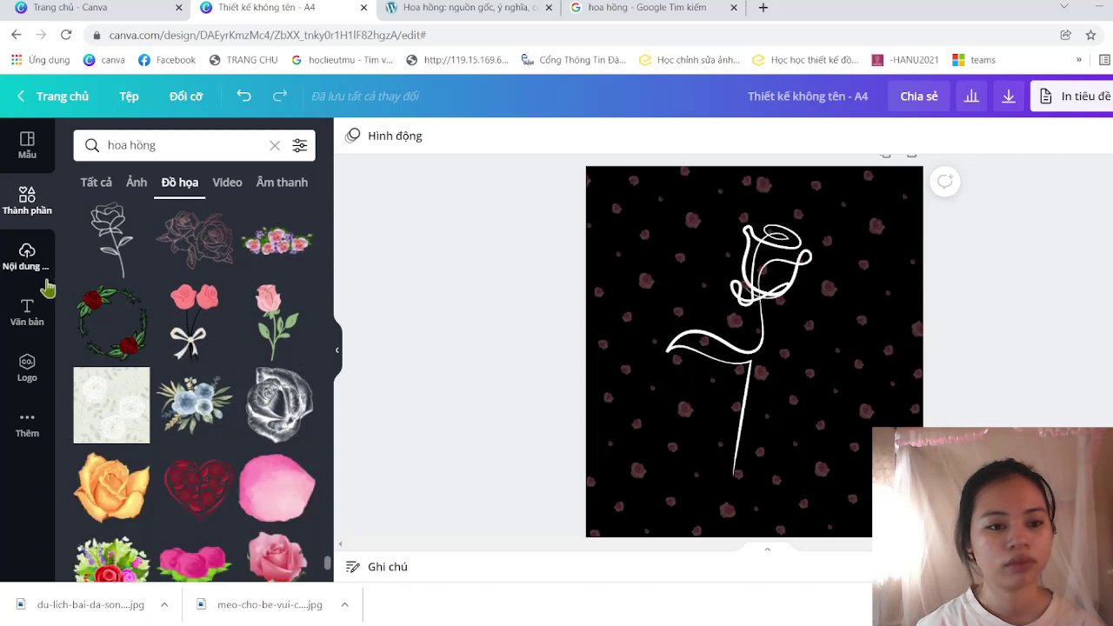
- Add the 'special brew just for you' text combo, moved to the page's top-left and shrunk
left_click(26, 329)
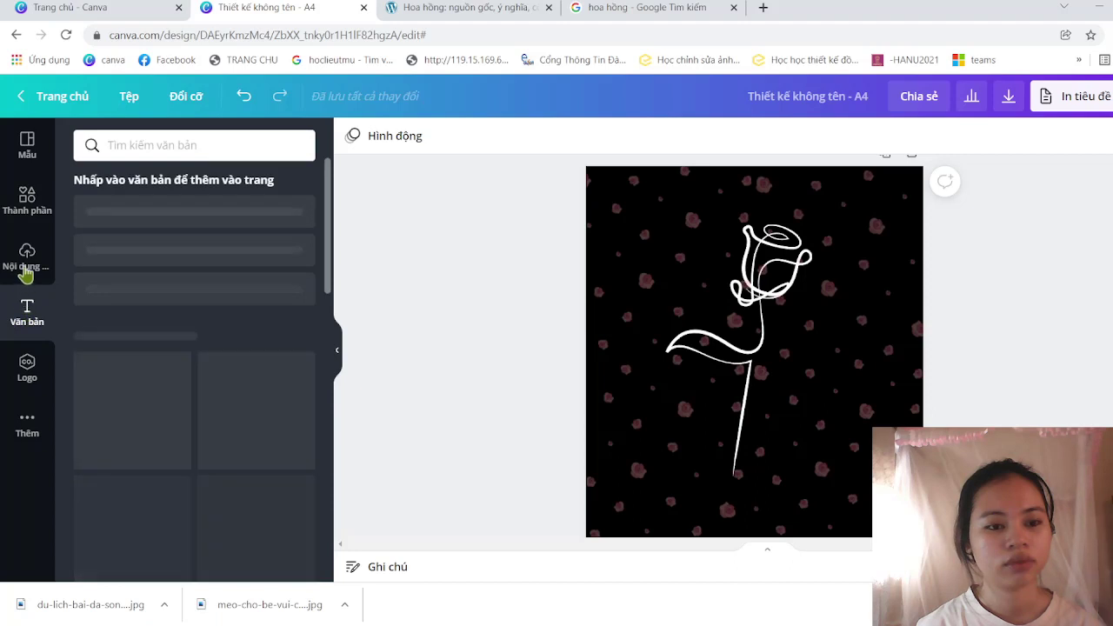
scroll(139, 408, "down", 2)
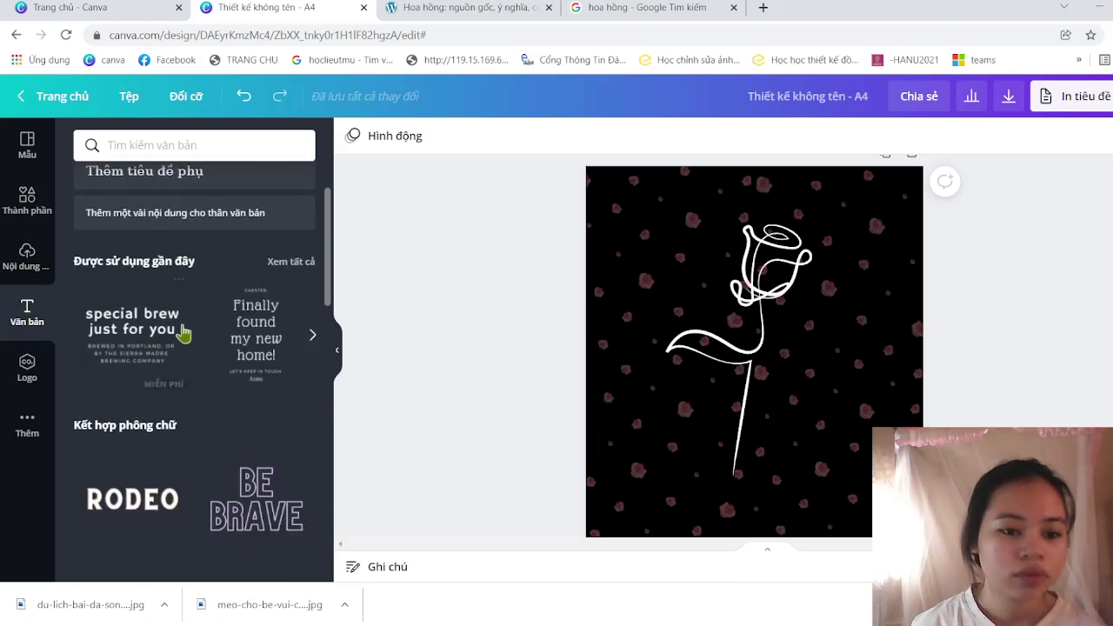
mouse_move(132, 335)
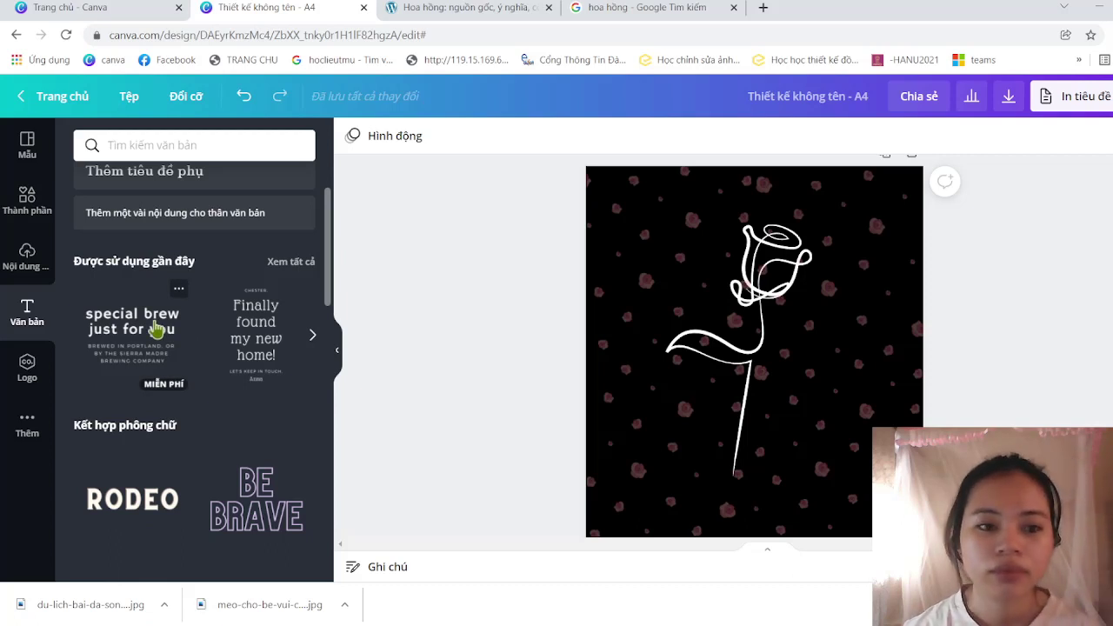
left_click(156, 328)
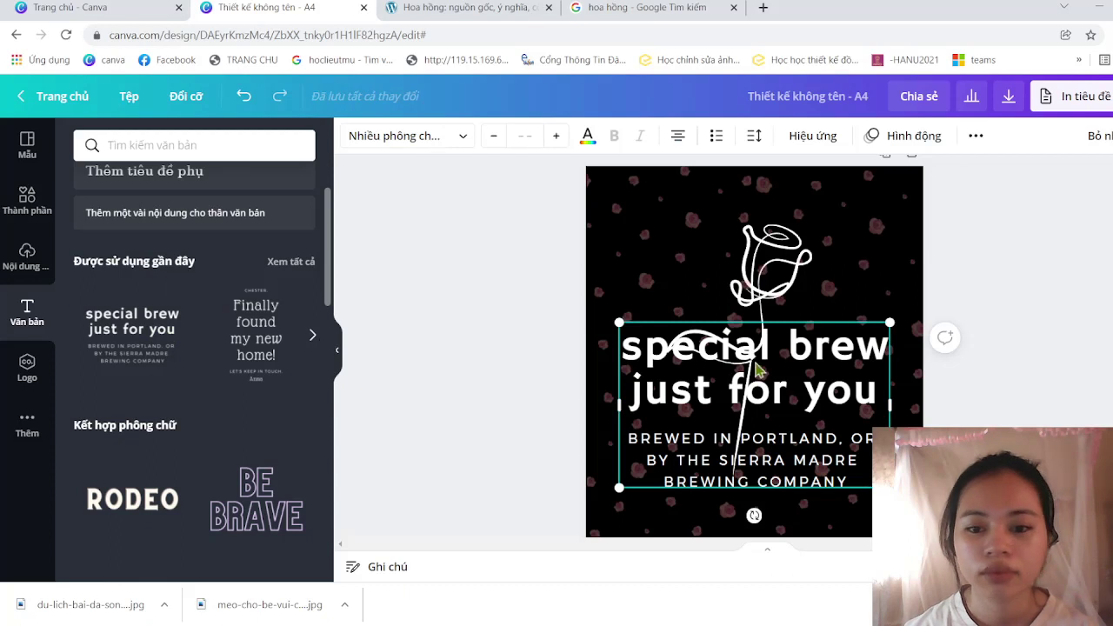
mouse_move(762, 346)
left_mouse_down()
mouse_move(718, 270)
mouse_move(727, 209)
left_mouse_up()
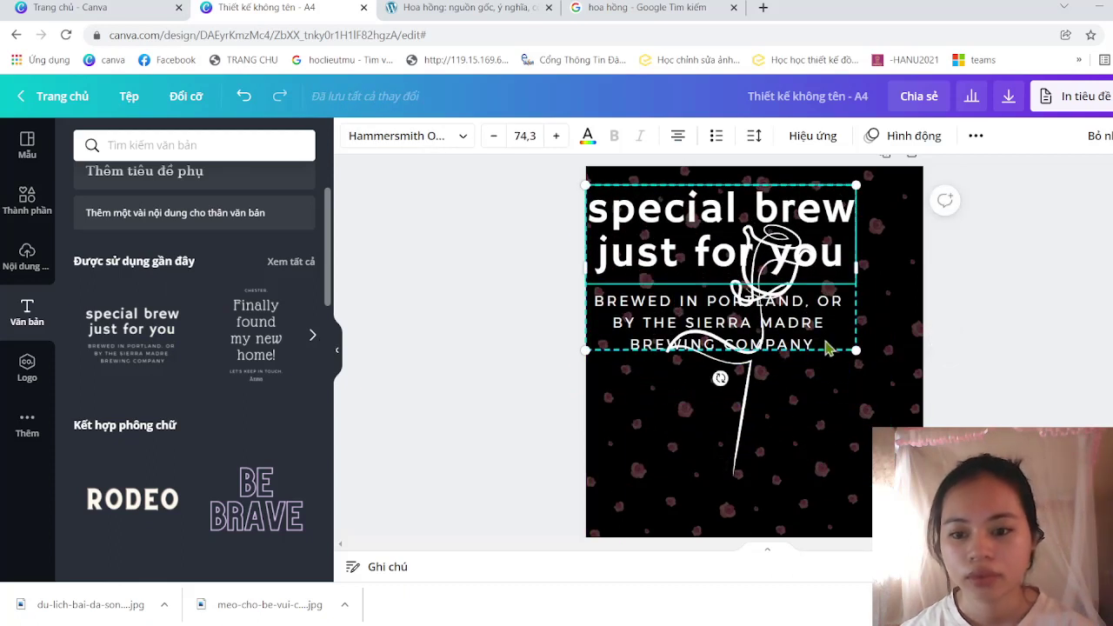
left_click_drag(830, 343, 663, 286)
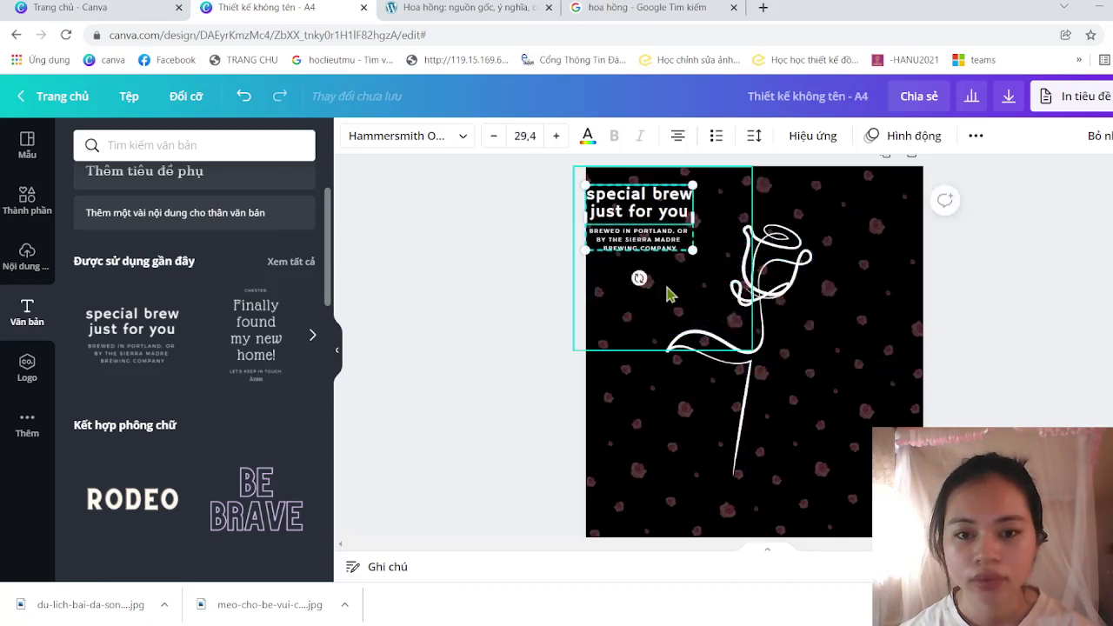
- Delete the combo's big heading lines, keeping only its small subtitle lines
double_click(684, 212)
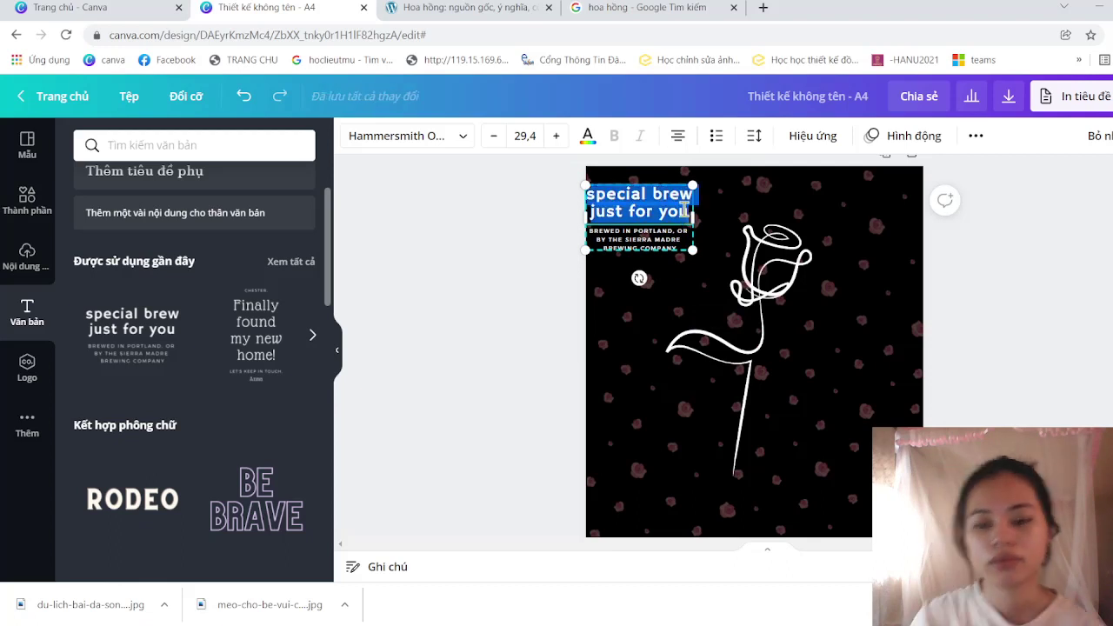
key("BackSpace")
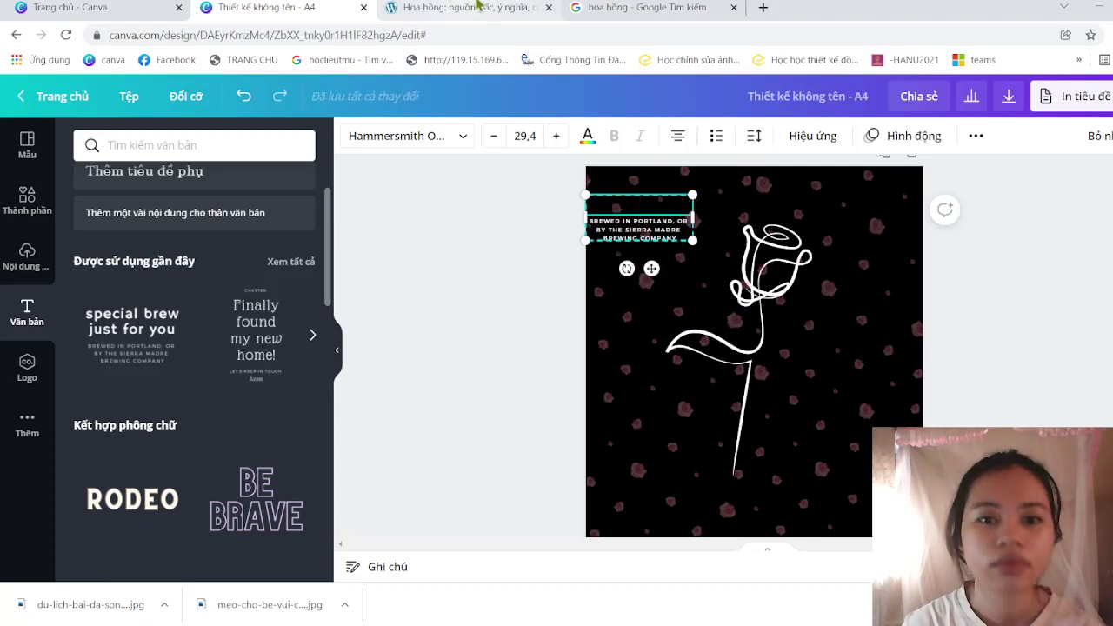
left_click(497, 8)
- Close the rose image results and select the article heading 'Nguồn gốc xuất xứ của hoa hồng'
left_click(648, 21)
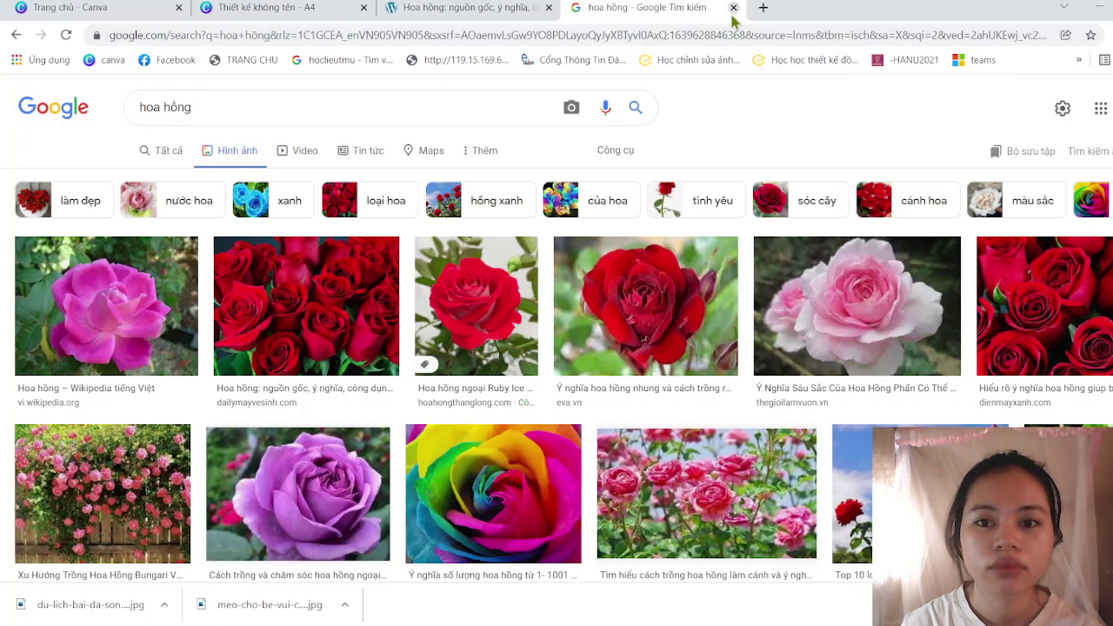
left_click(733, 7)
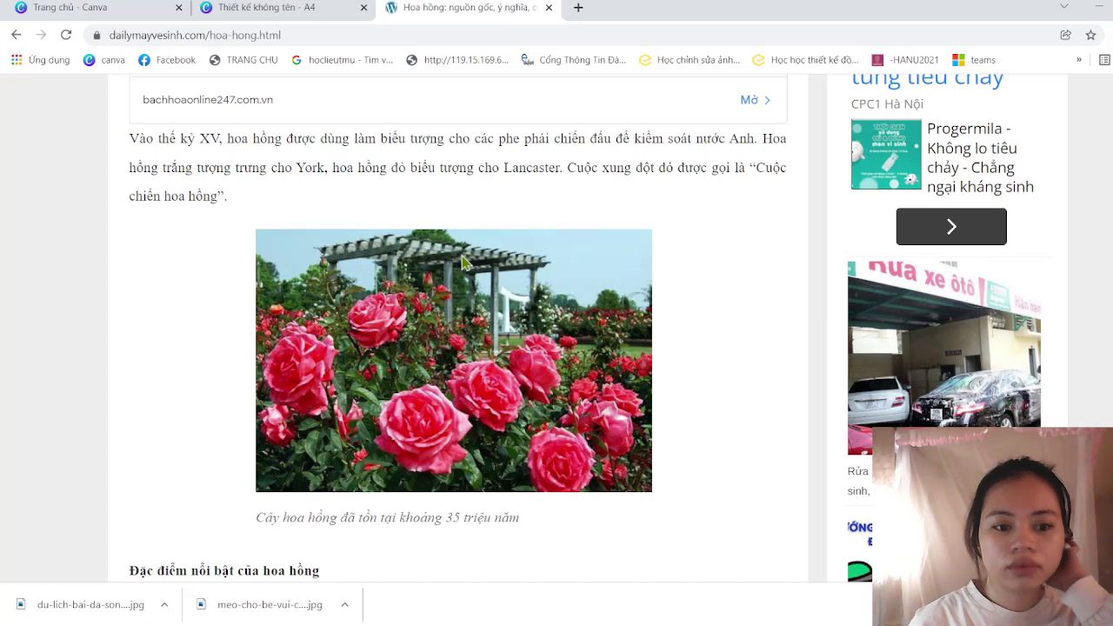
scroll(450, 211, "up", 4)
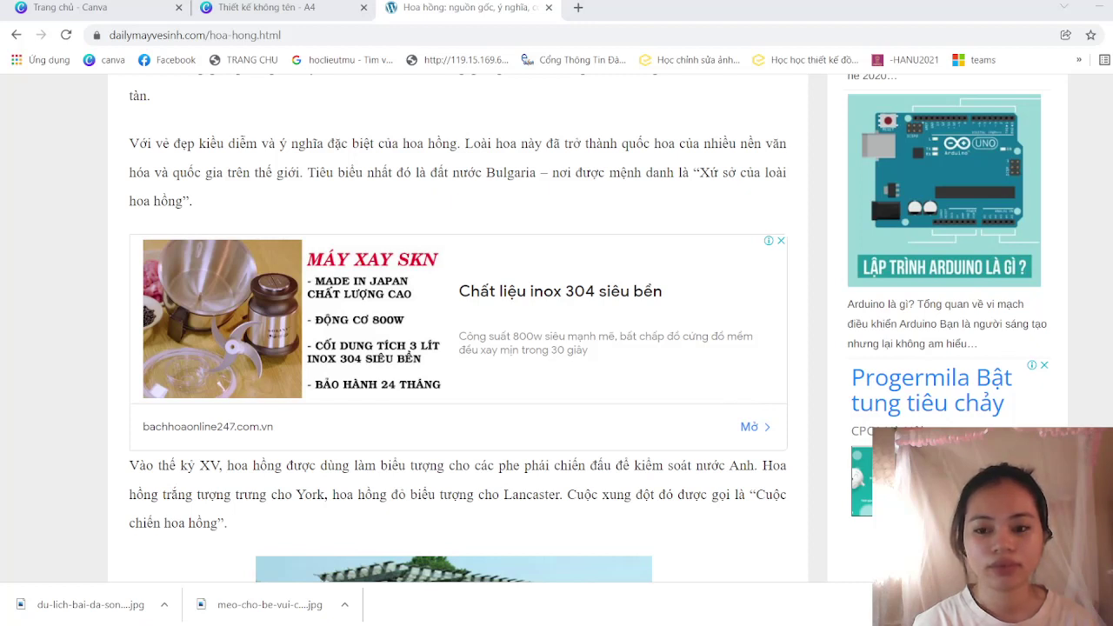
scroll(441, 229, "up", 1)
scroll(442, 229, "up", 5)
scroll(441, 229, "up", 5)
scroll(442, 228, "up", 5)
scroll(440, 229, "down", 5)
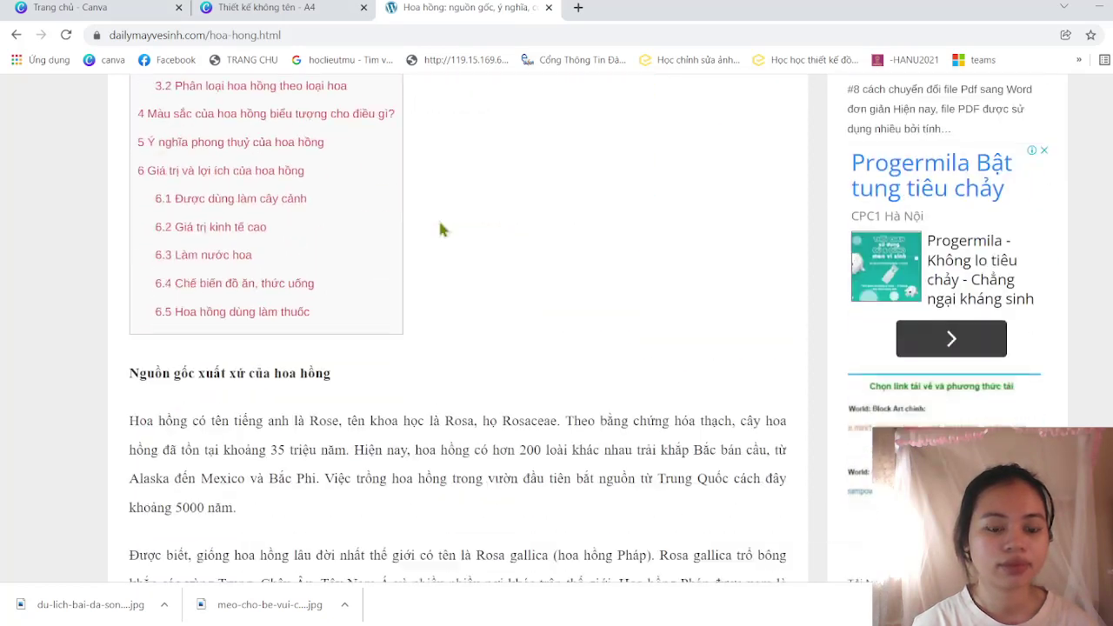
scroll(440, 229, "down", 2)
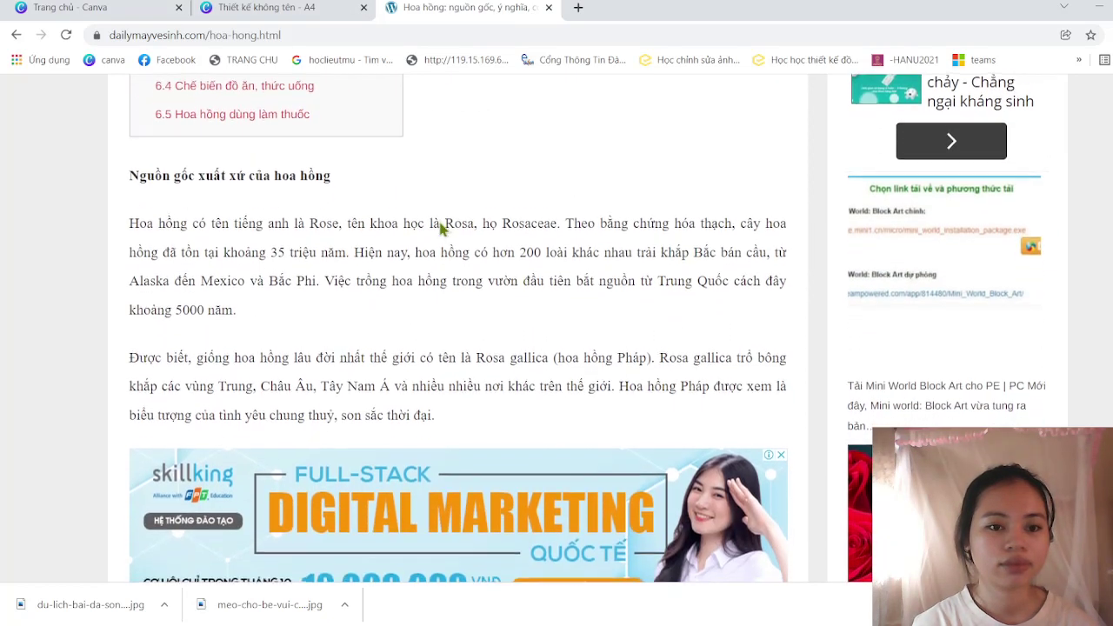
scroll(440, 228, "down", 1)
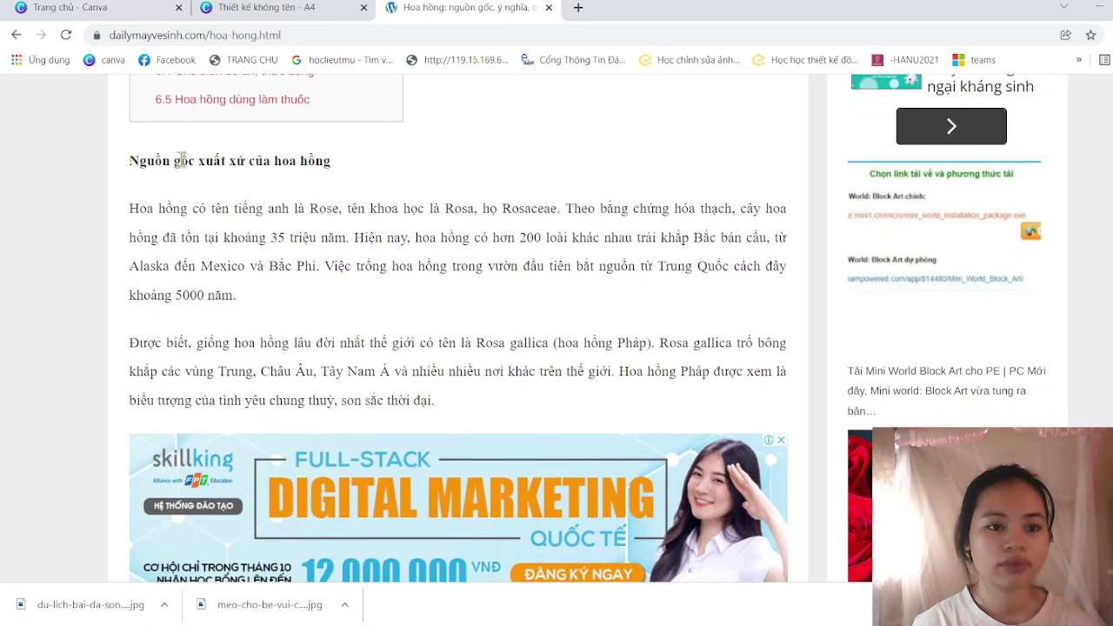
left_click_drag(129, 161, 353, 164)
key("ctrl+c")
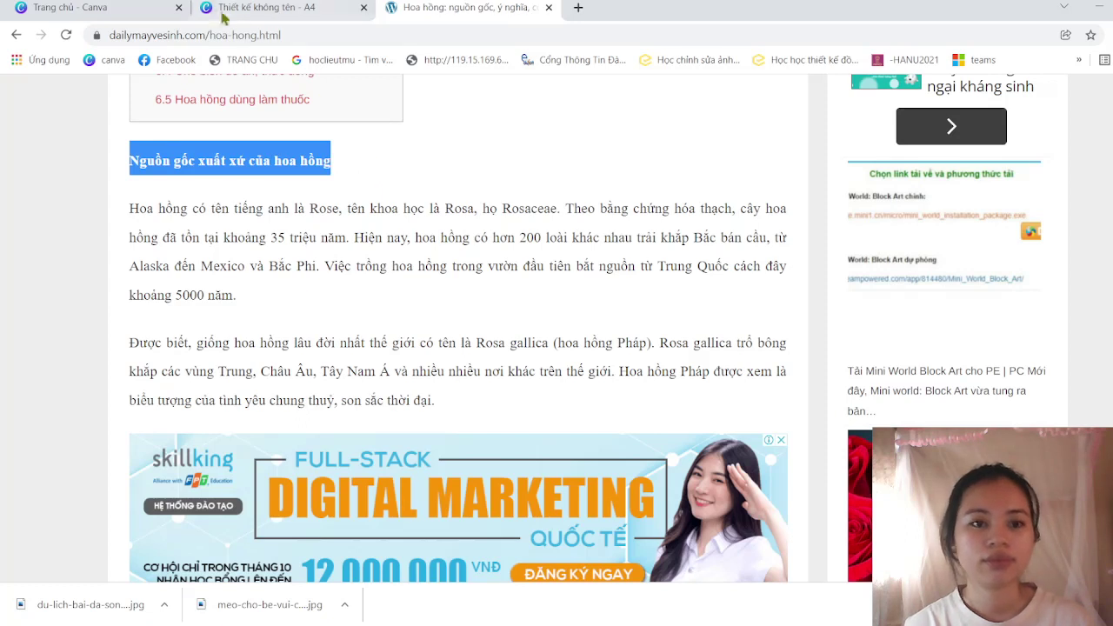
- Paste 'Nguồn gốc xuất xứ của hoa hồng' into the top-left text box of the Canva design
left_click(222, 11)
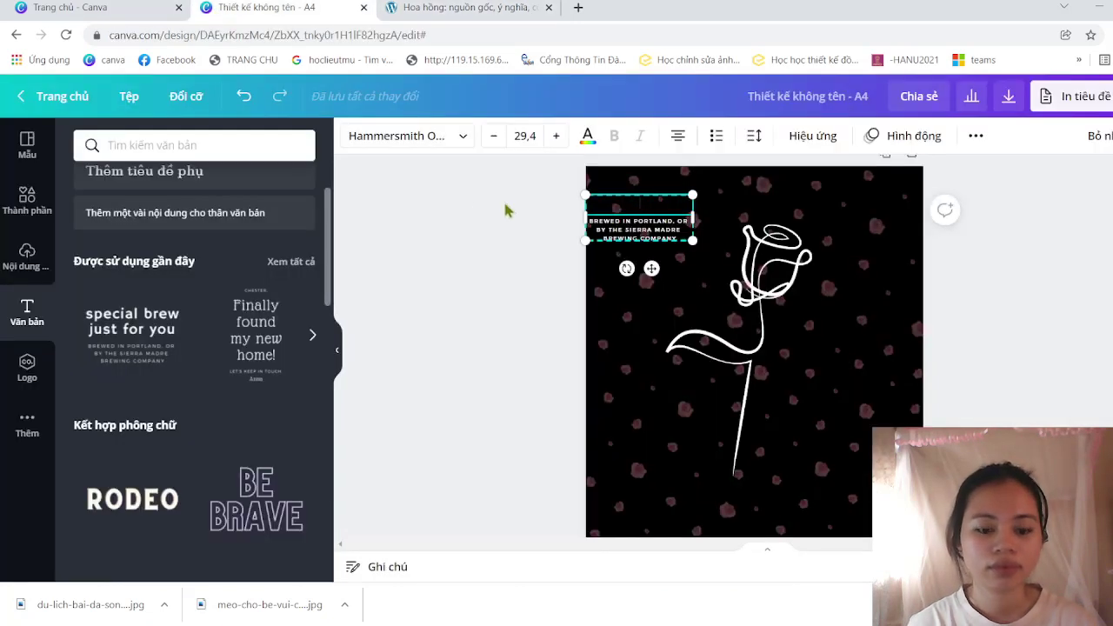
key("ctrl+v")
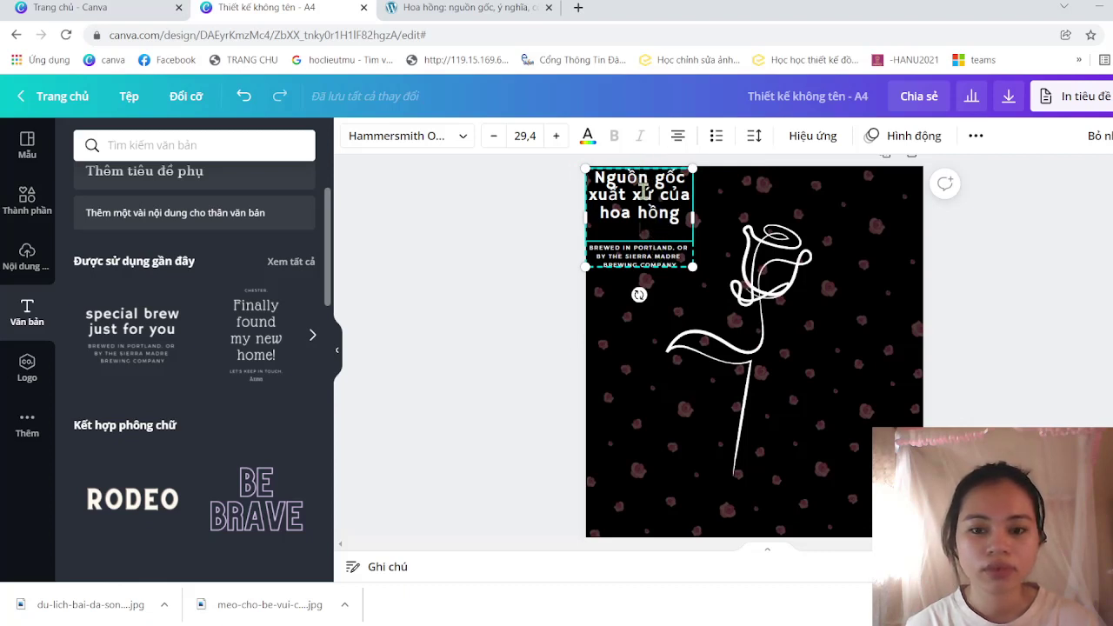
left_click(670, 150)
left_click(670, 149)
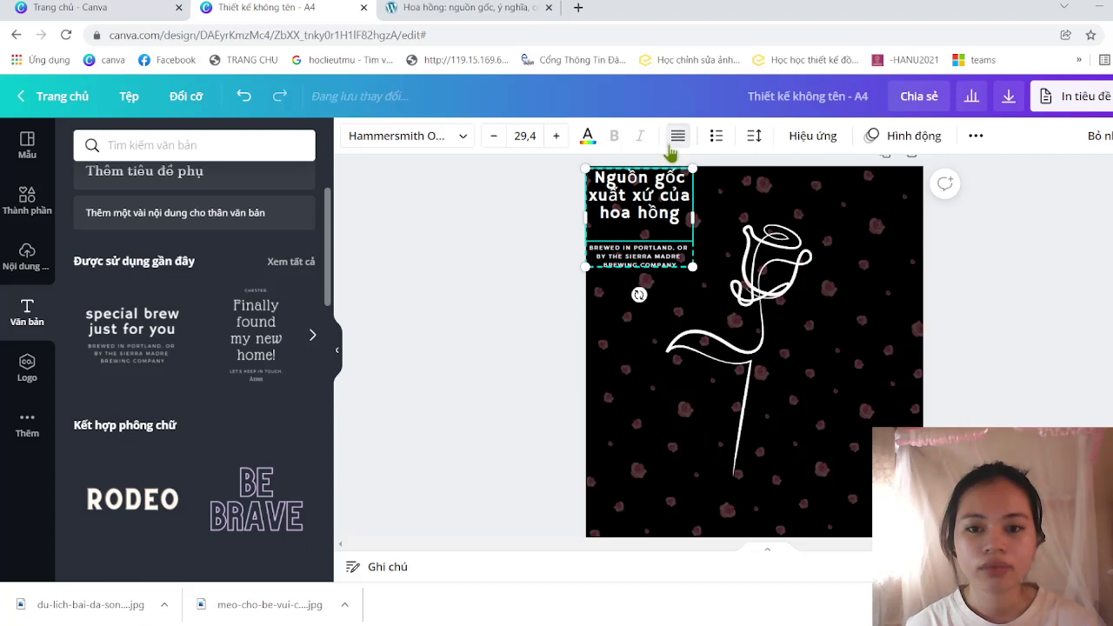
left_click(670, 150)
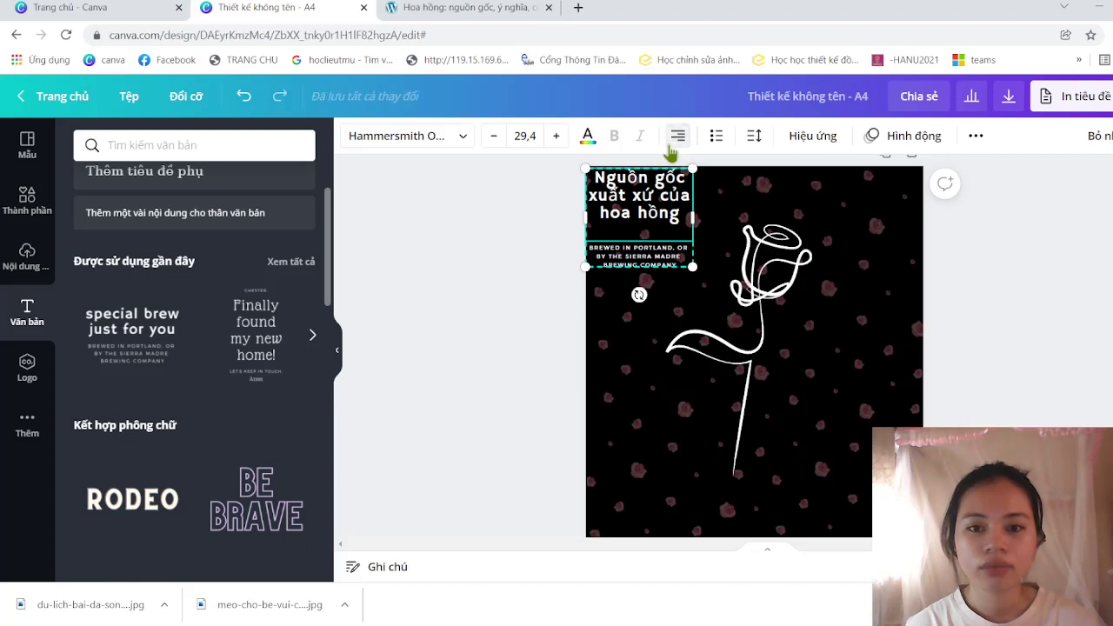
left_click(678, 146)
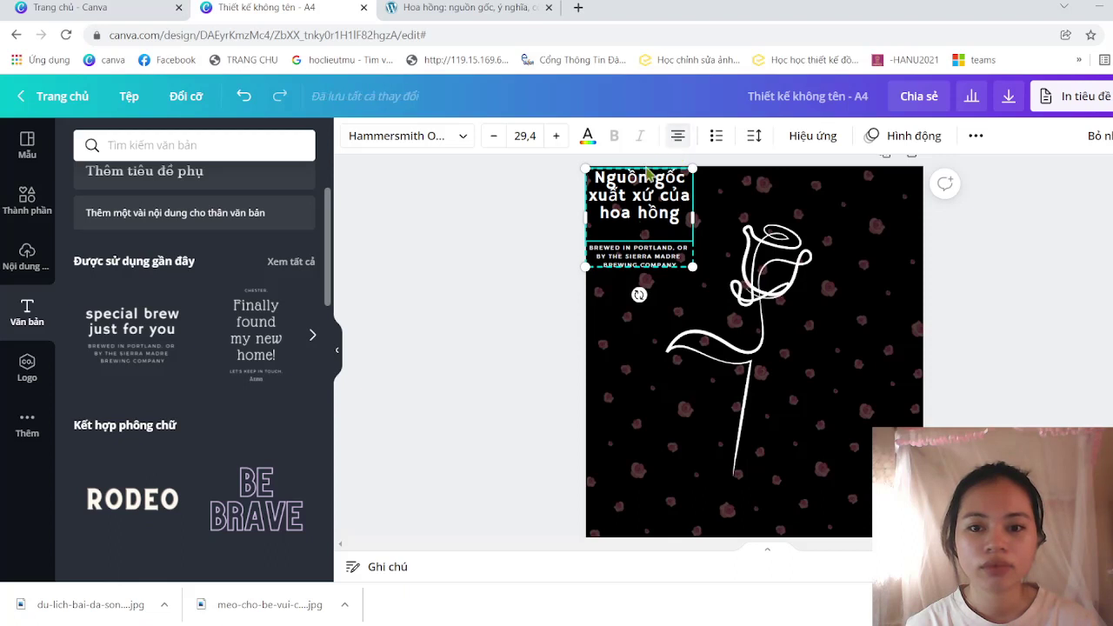
- Select the whole heading and set its alignment to left
left_click_drag(594, 176, 685, 233)
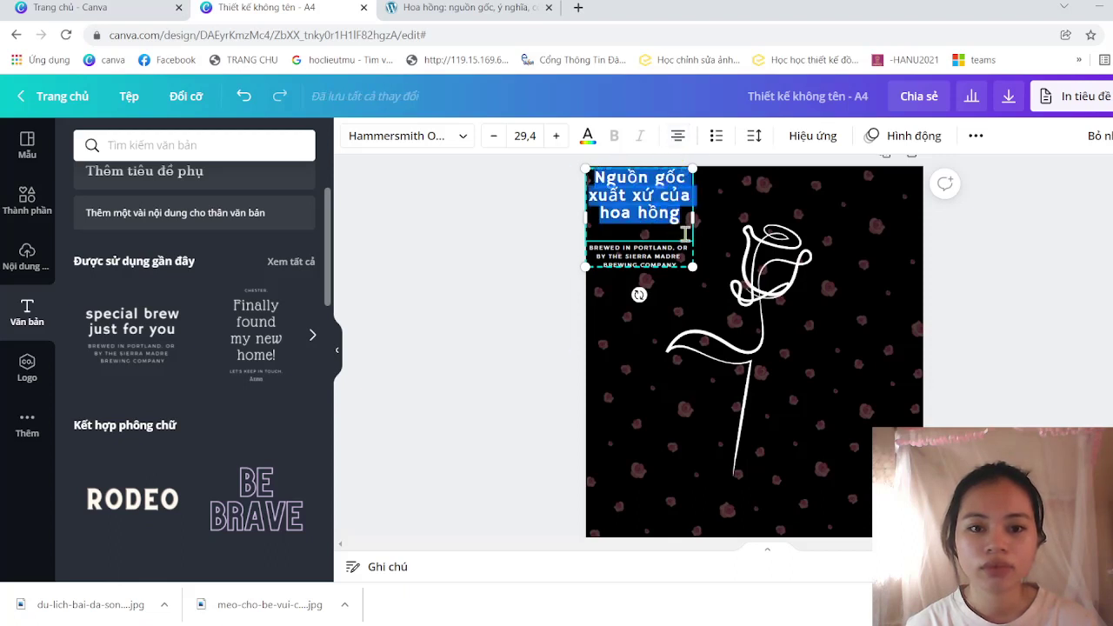
left_click(676, 146)
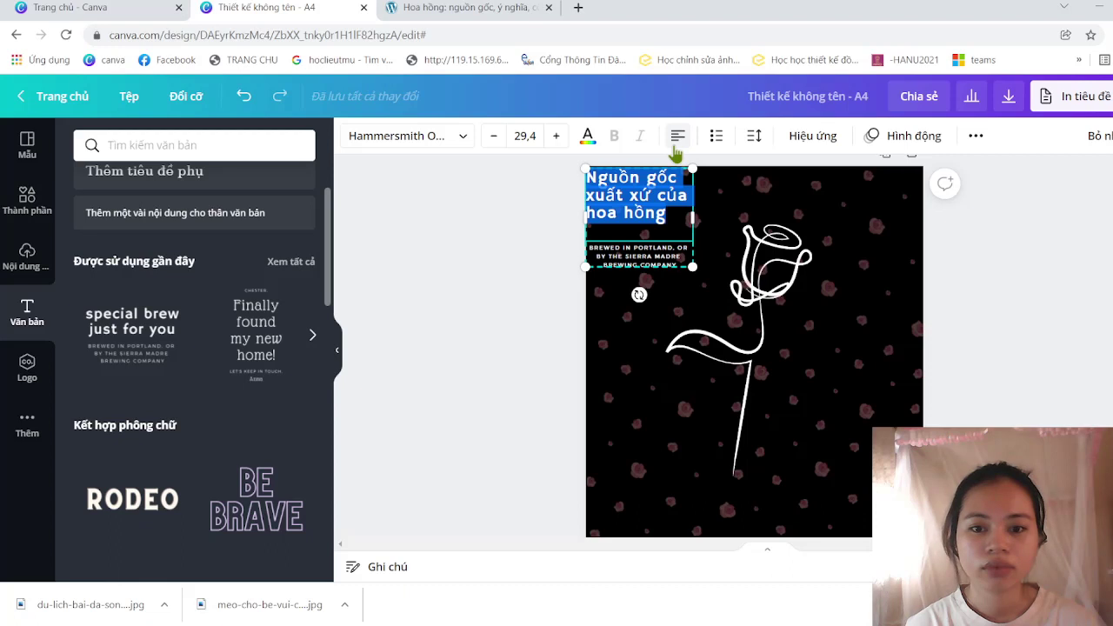
left_click(676, 148)
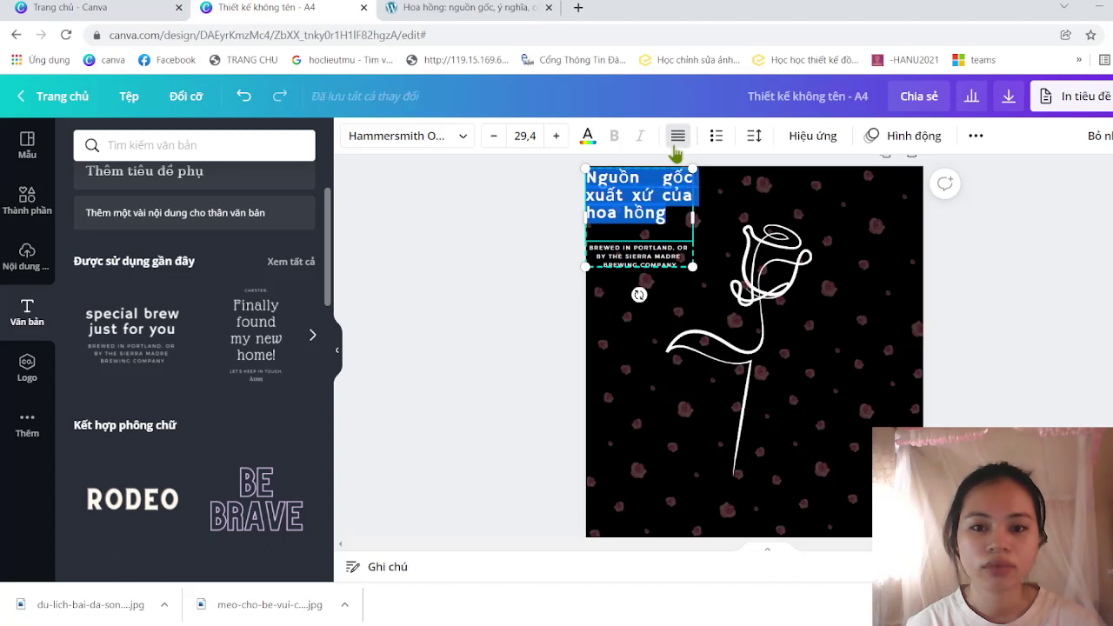
left_click(676, 146)
left_click(676, 146)
left_click(675, 146)
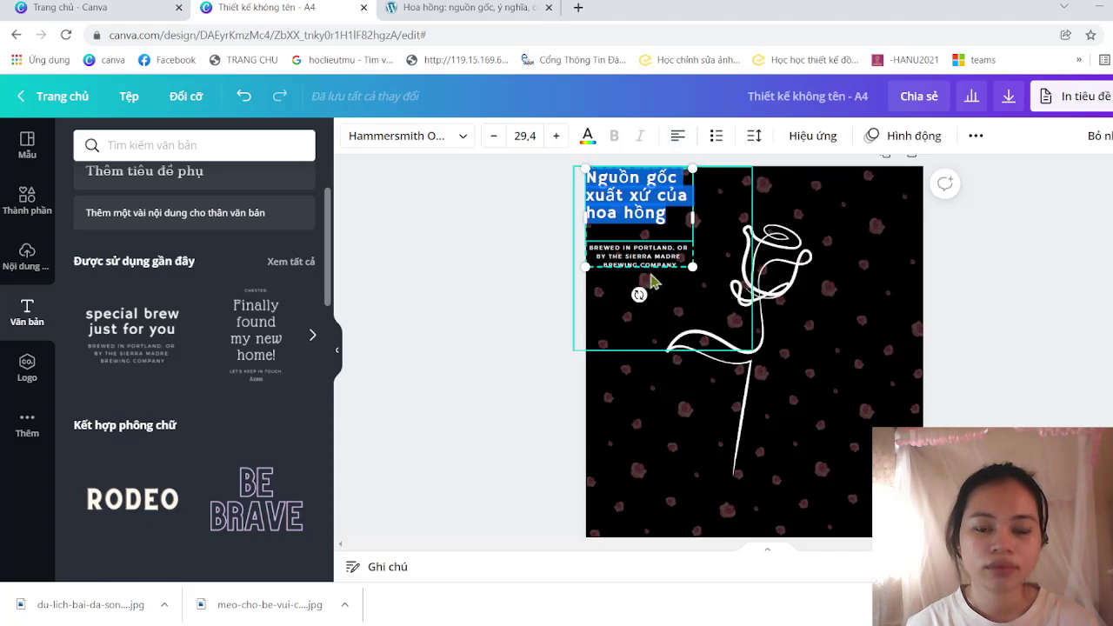
left_click(498, 314)
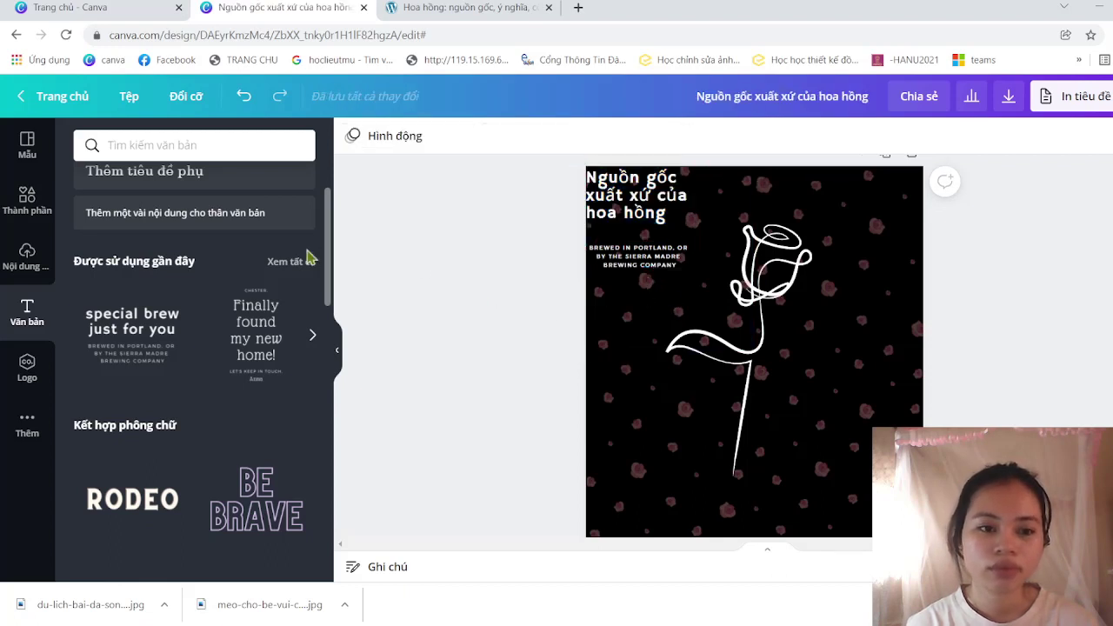
- Add the 'special brew' template, then delete its 'special brew just for you' and 'BREWED IN PORTLAND' text
left_click(146, 328)
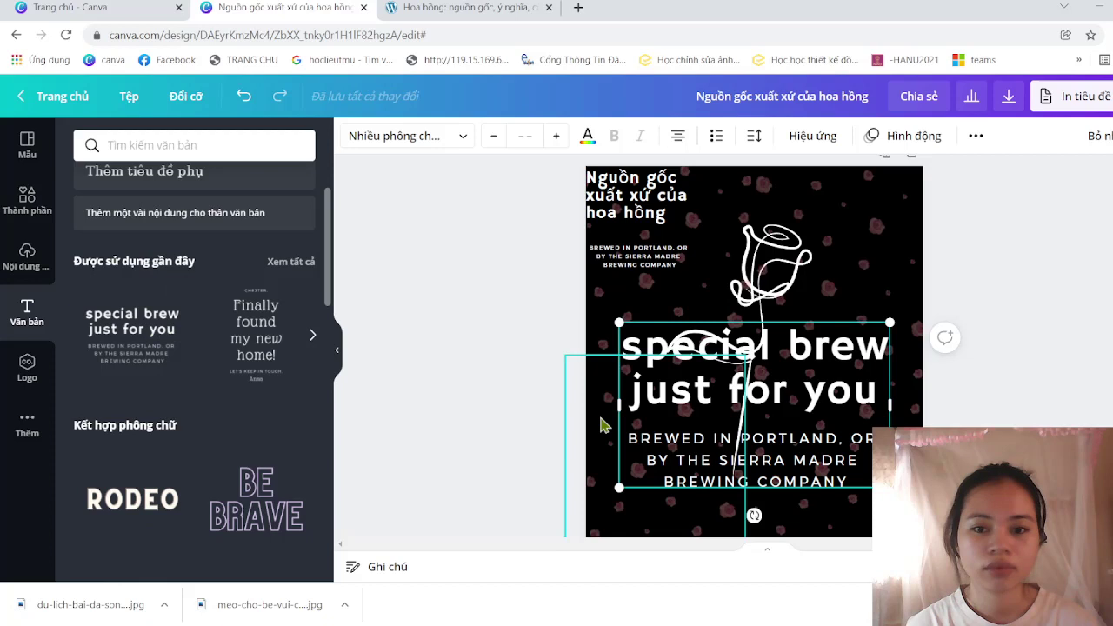
left_click(753, 399)
left_click(753, 398)
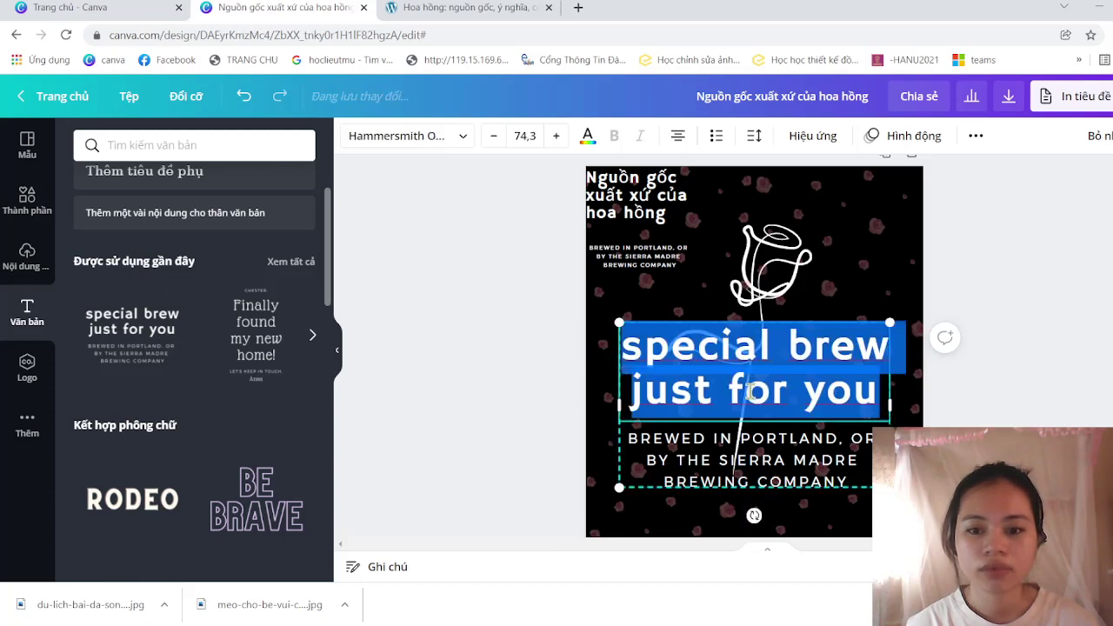
left_click(750, 391)
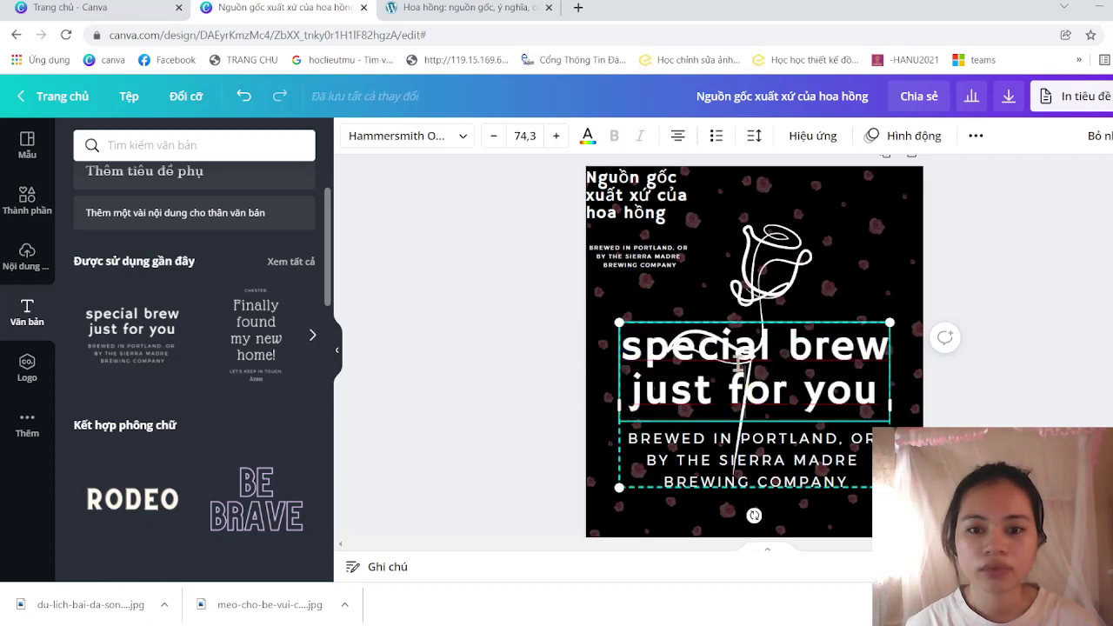
left_click(661, 221)
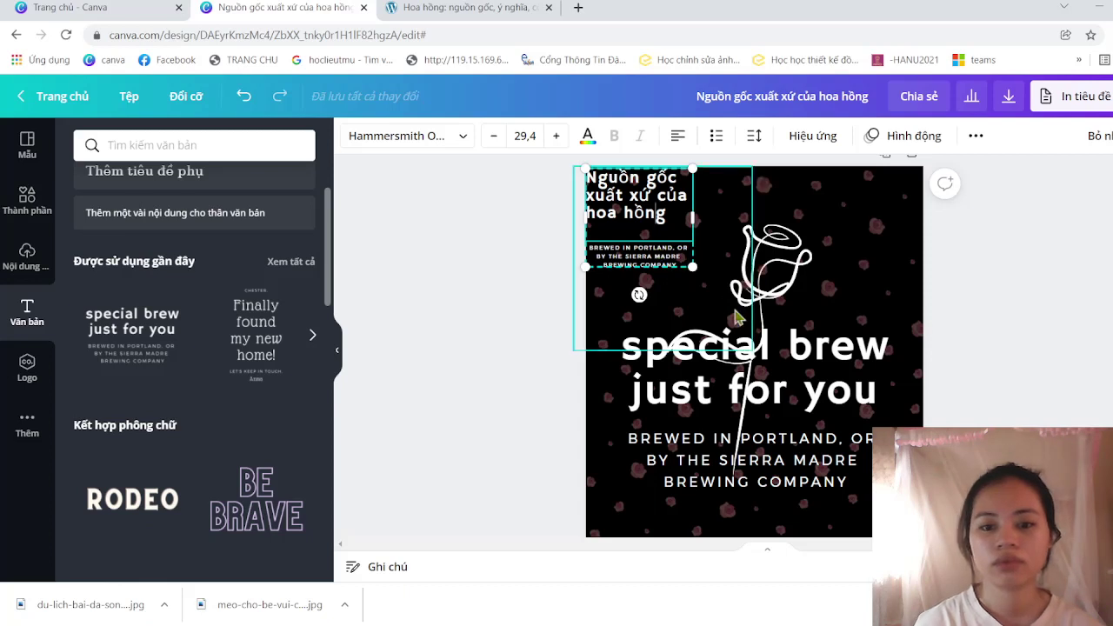
left_click(758, 369)
key("Delete")
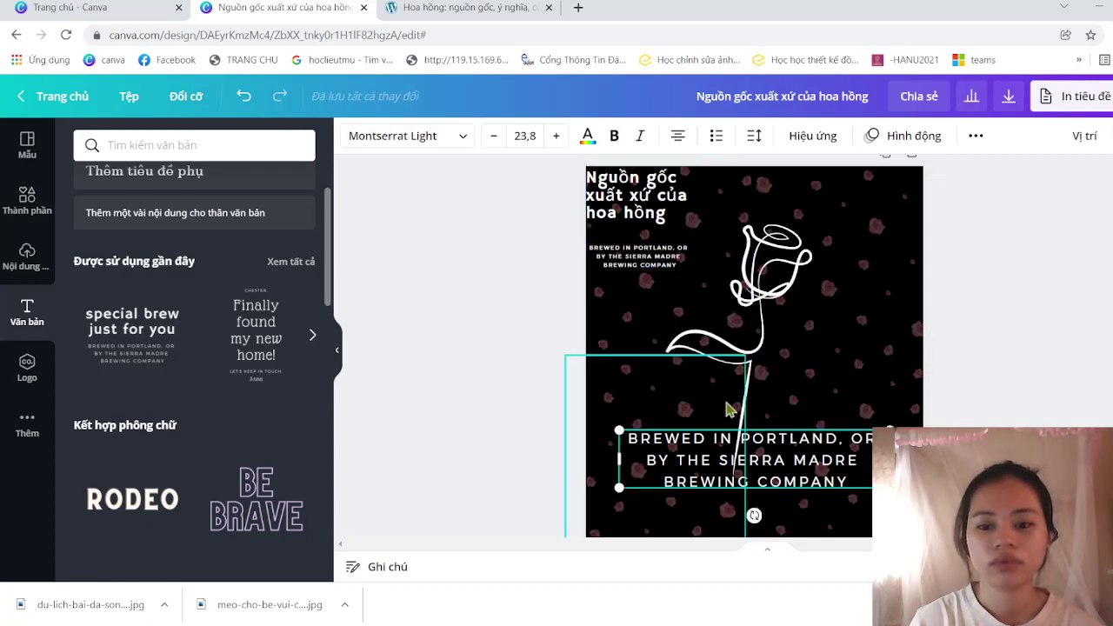
key("BackSpace")
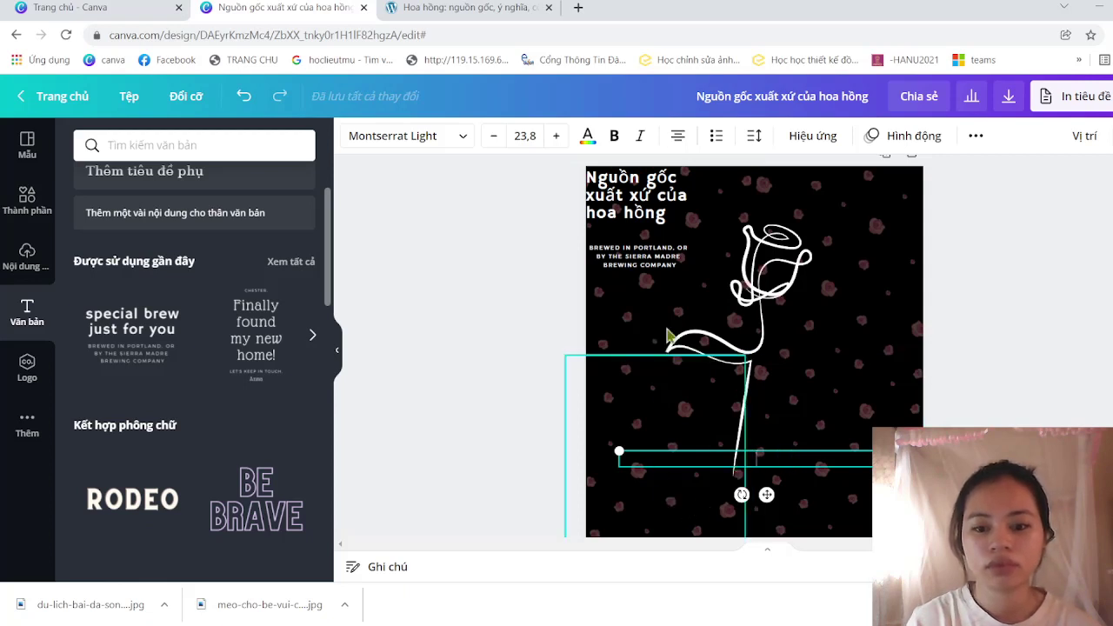
- Delete the top-left heading and subtitle group, leaving only the rose image
left_click(661, 216)
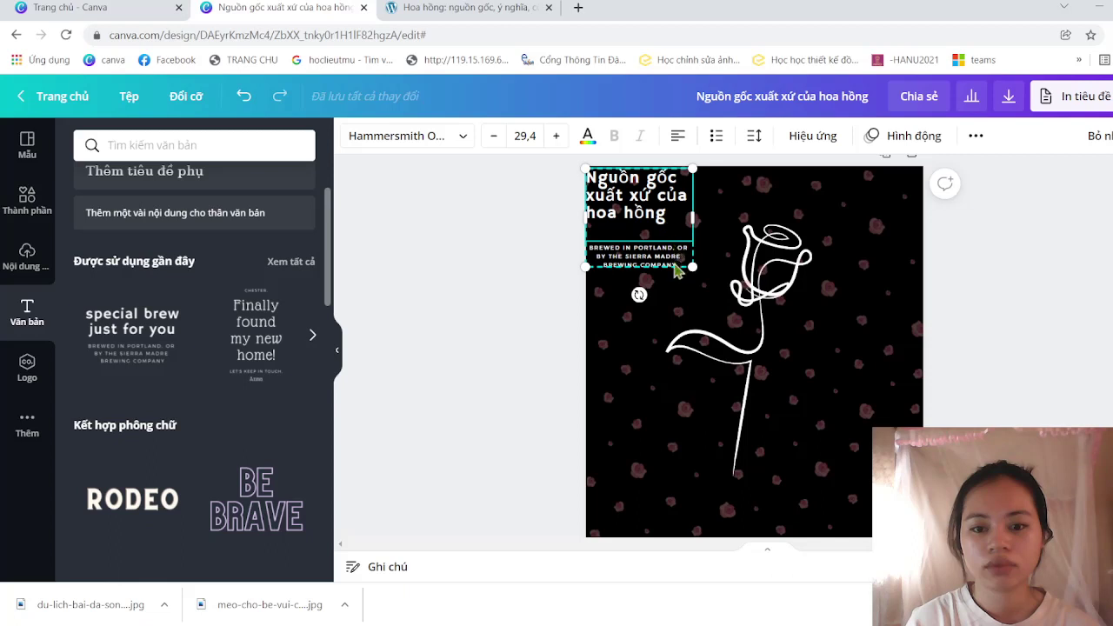
left_click_drag(693, 270, 717, 290)
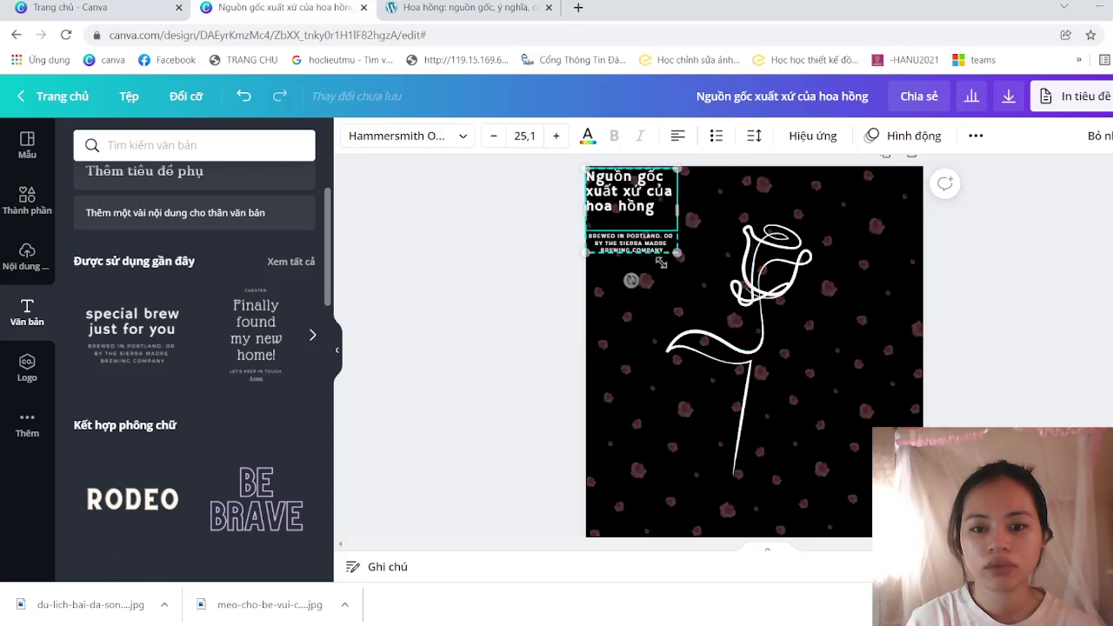
key("Delete")
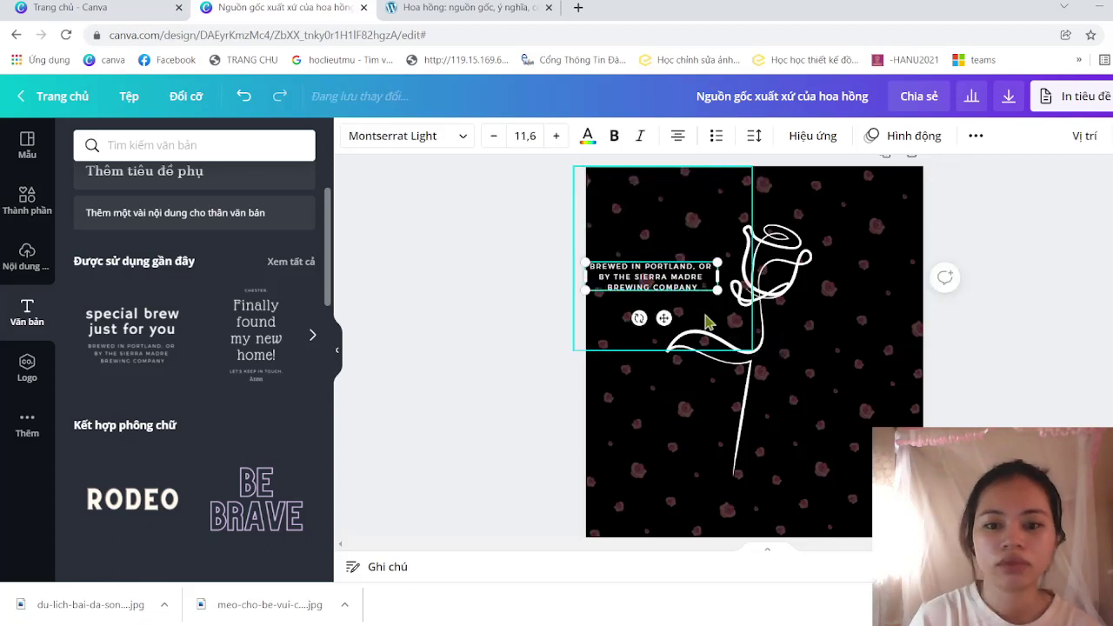
key("Delete")
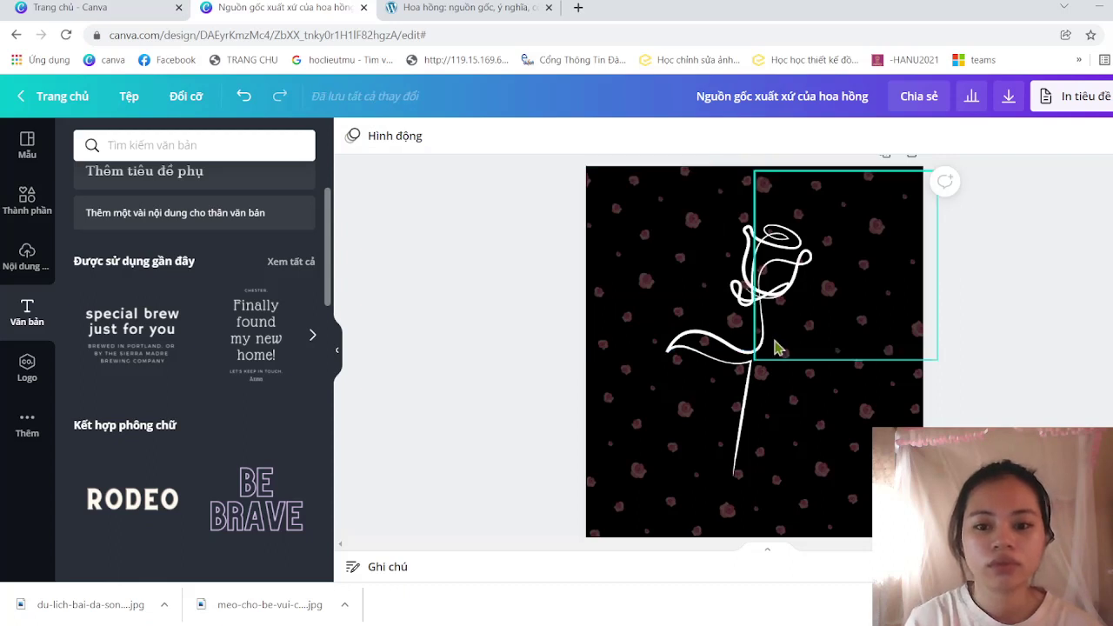
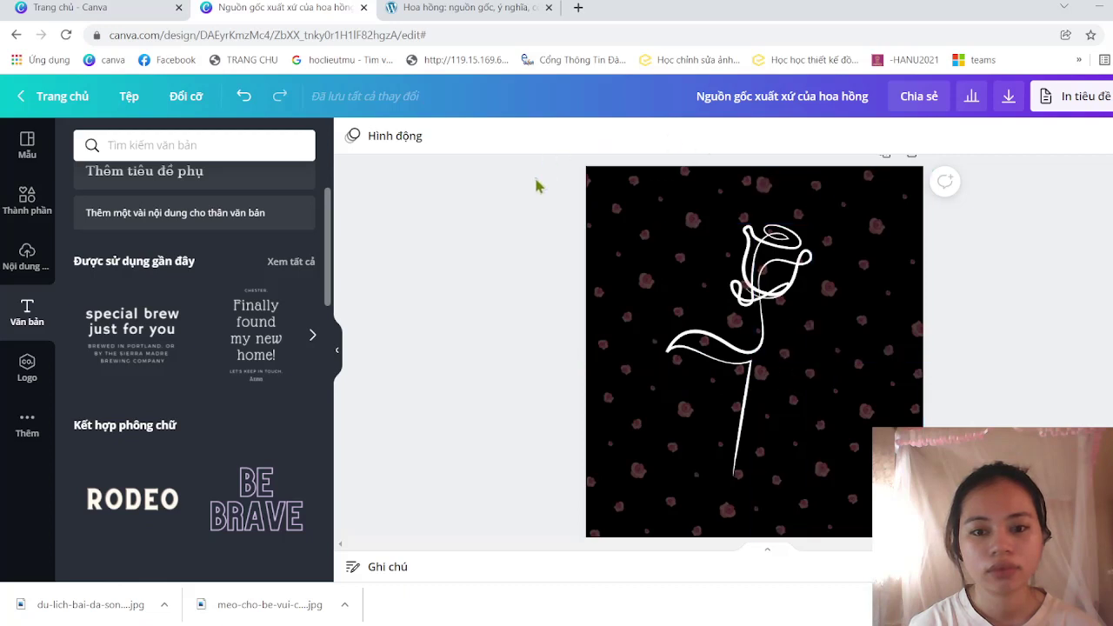
- Nudge a rose-pattern piece down and right, then make the page background white
mouse_move(549, 184)
left_mouse_down()
mouse_move(571, 367)
mouse_move(571, 287)
left_mouse_up()
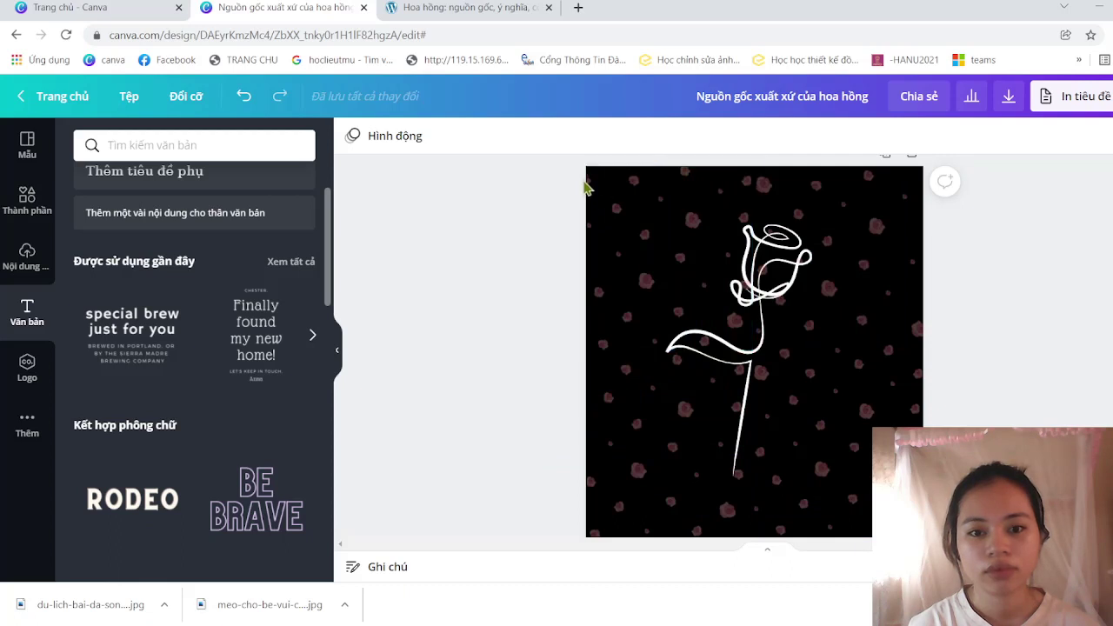
left_click_drag(614, 206, 630, 206)
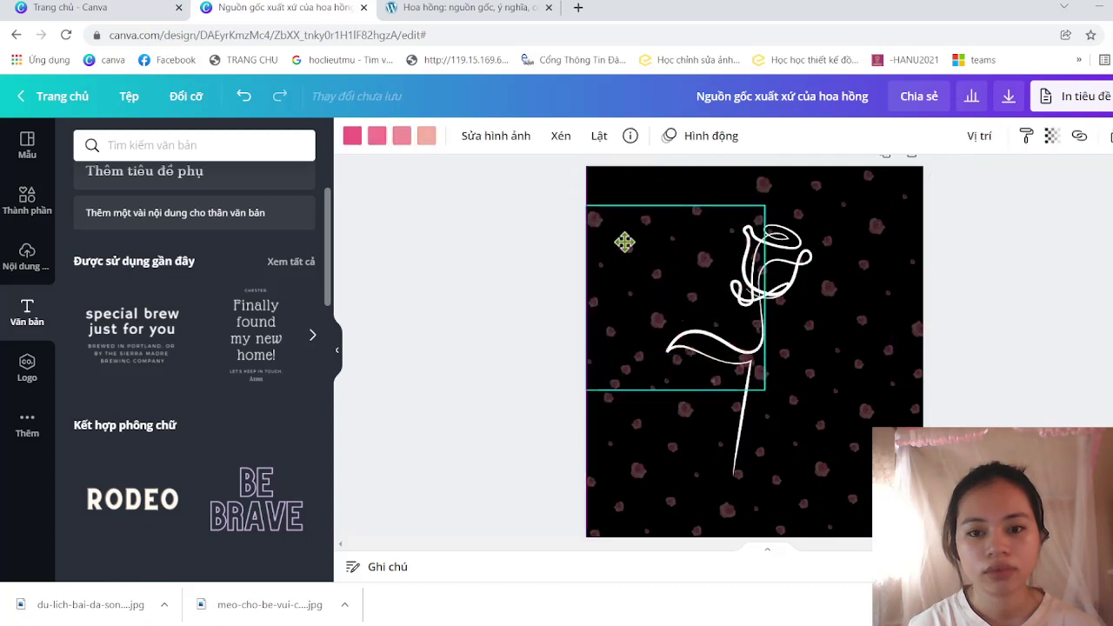
left_click(634, 195)
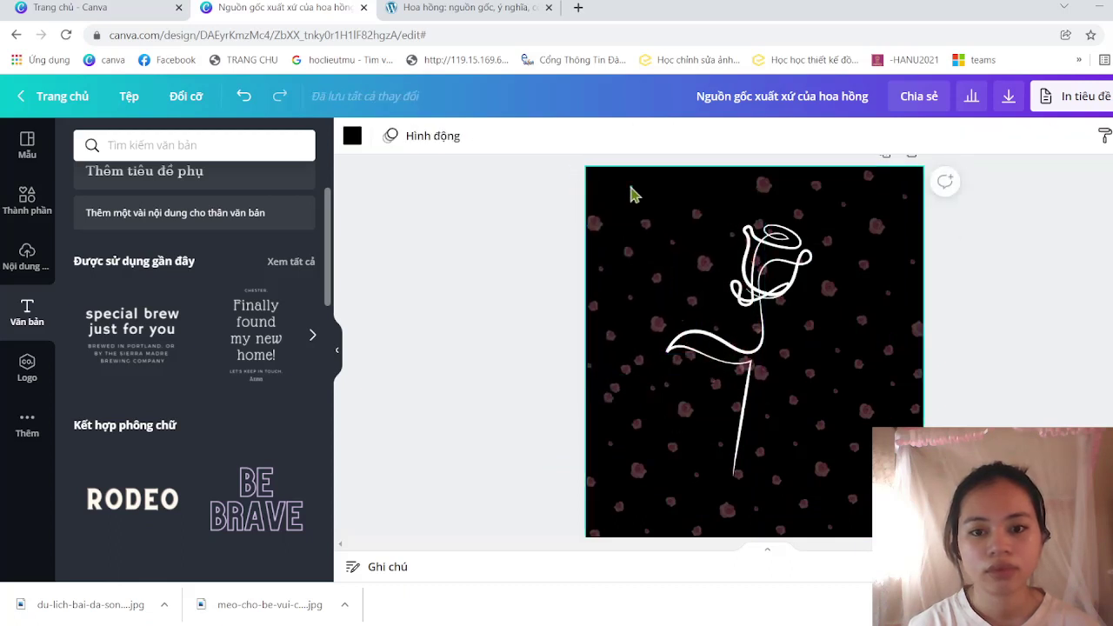
left_click(352, 136)
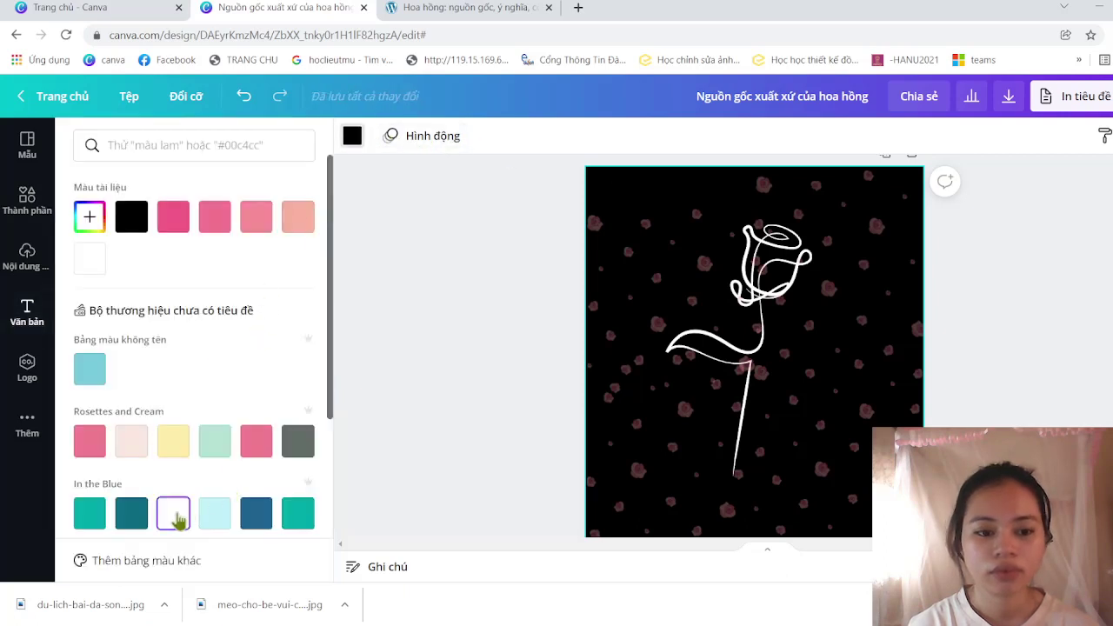
left_click(173, 513)
- Recolour the line-art rose black and reposition the rose-pattern pieces around it
left_click_drag(595, 396, 662, 332)
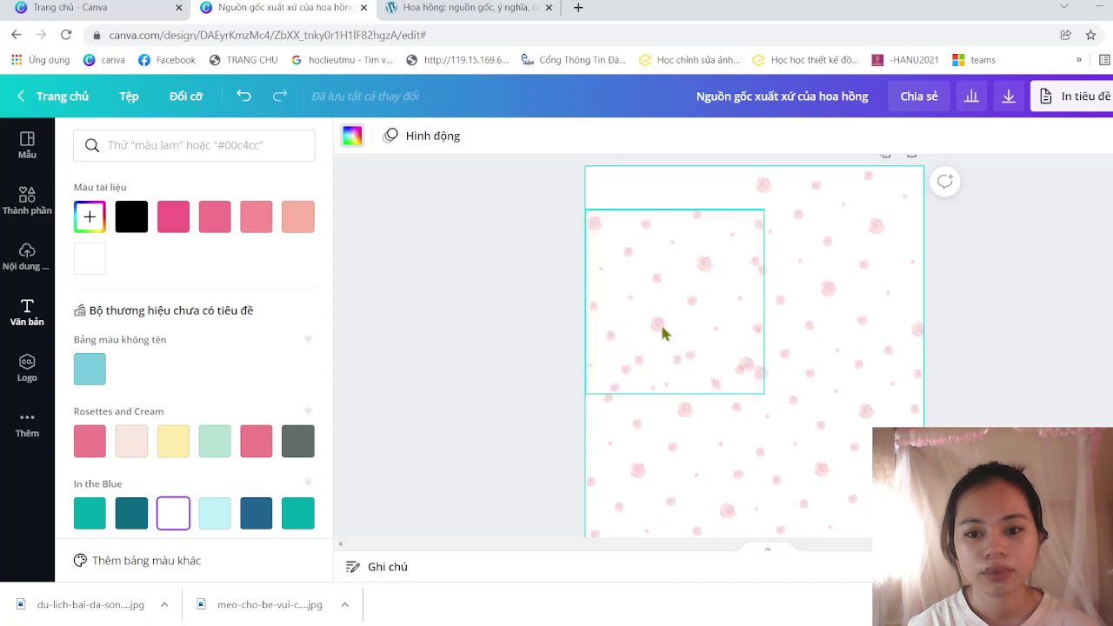
mouse_move(663, 285)
left_mouse_down()
mouse_move(730, 354)
mouse_move(645, 341)
left_mouse_up()
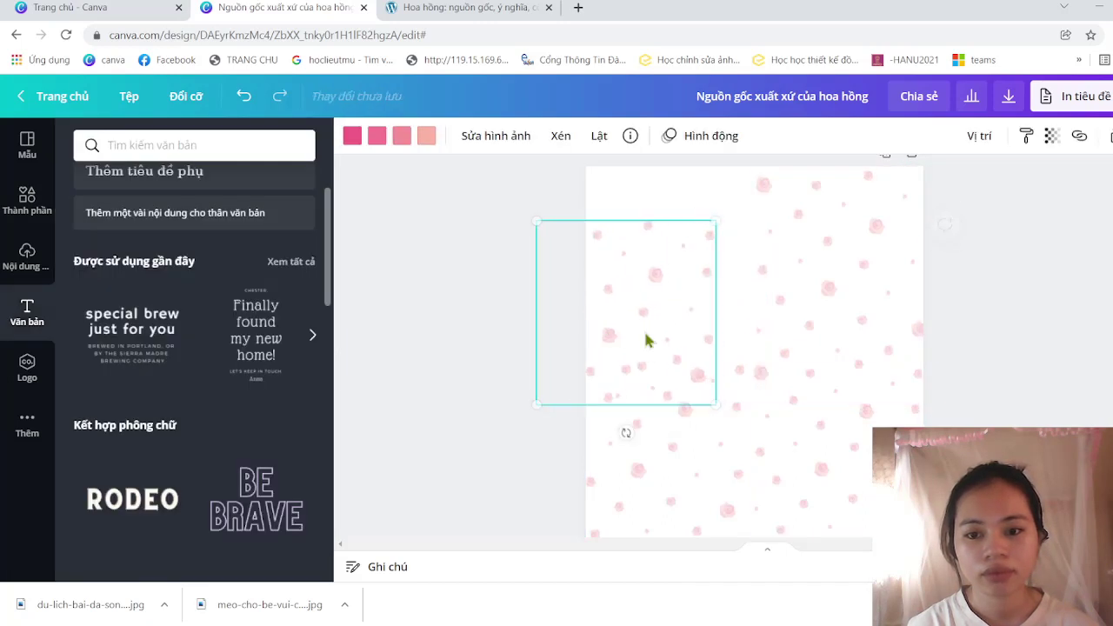
left_click(754, 314)
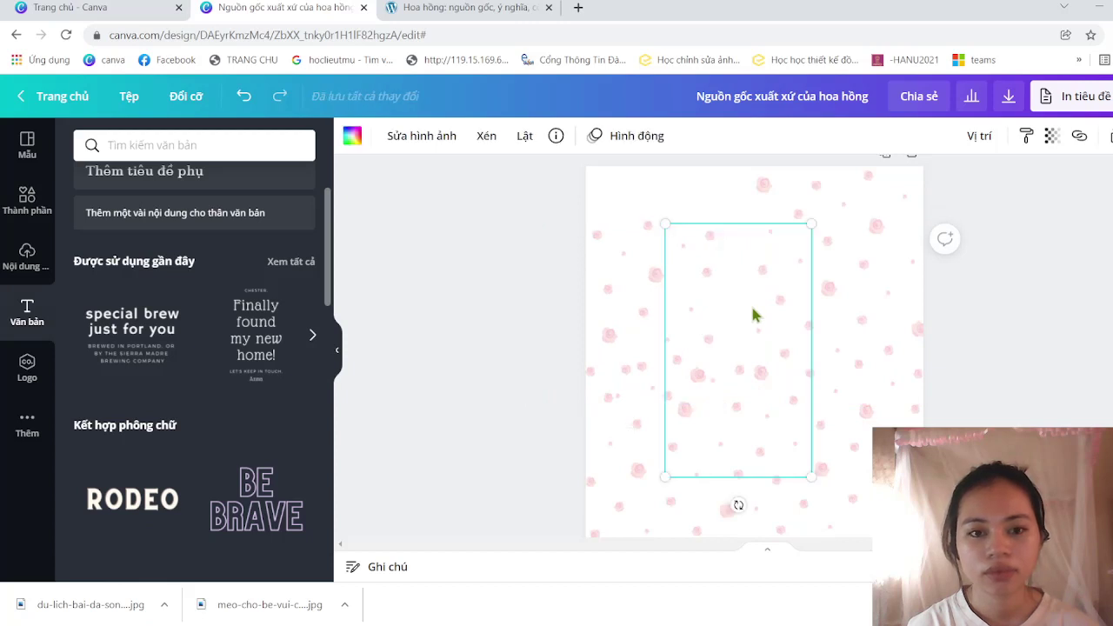
left_click(352, 138)
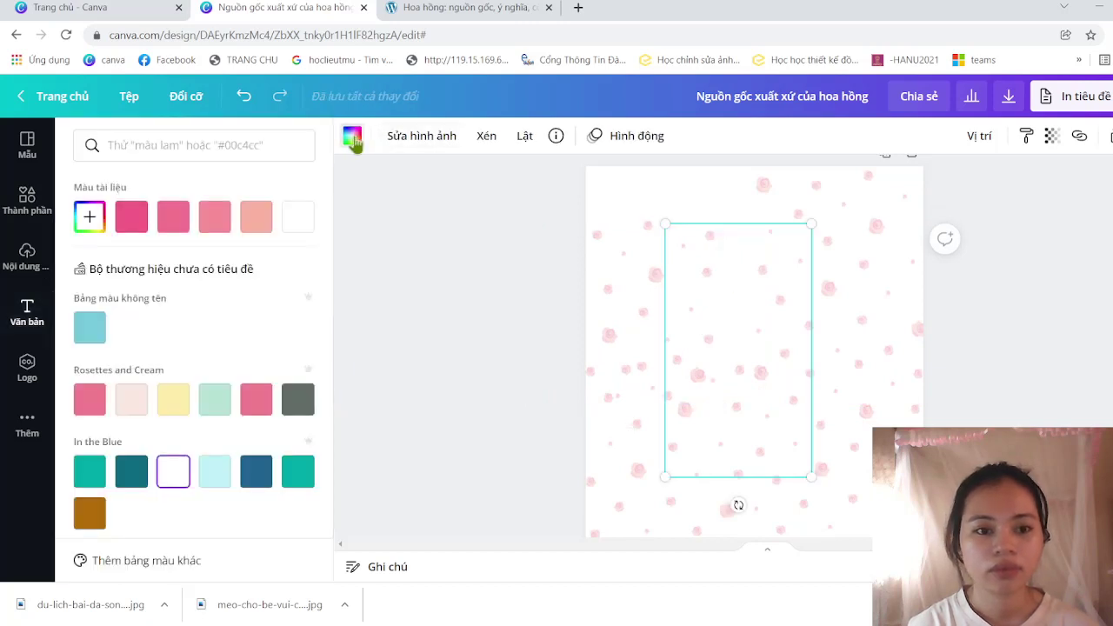
scroll(256, 395, "down", 3)
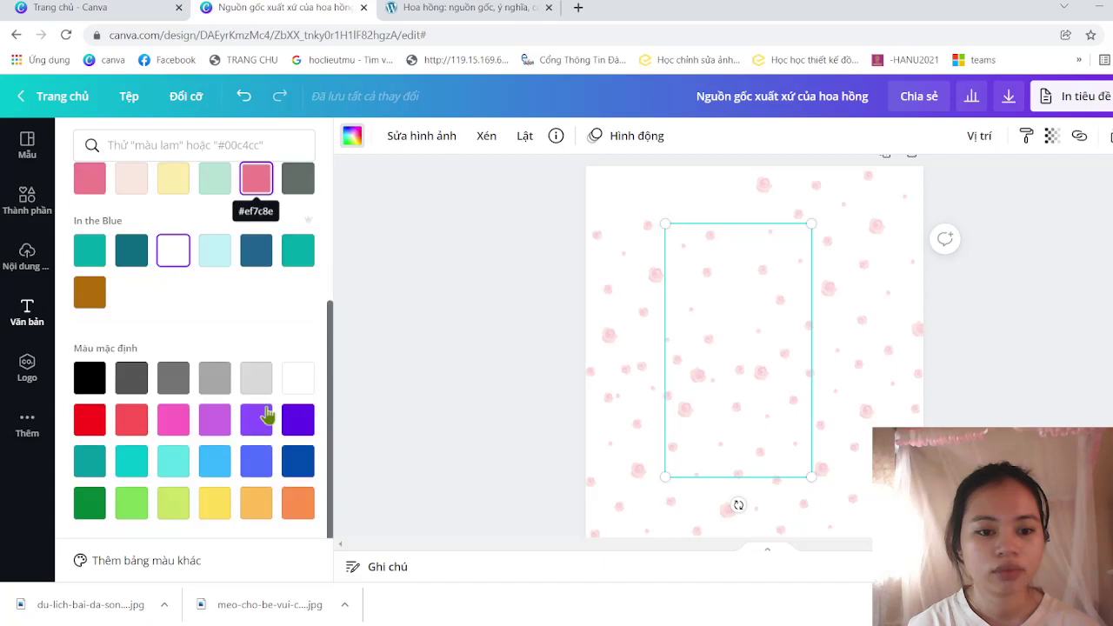
left_click(91, 377)
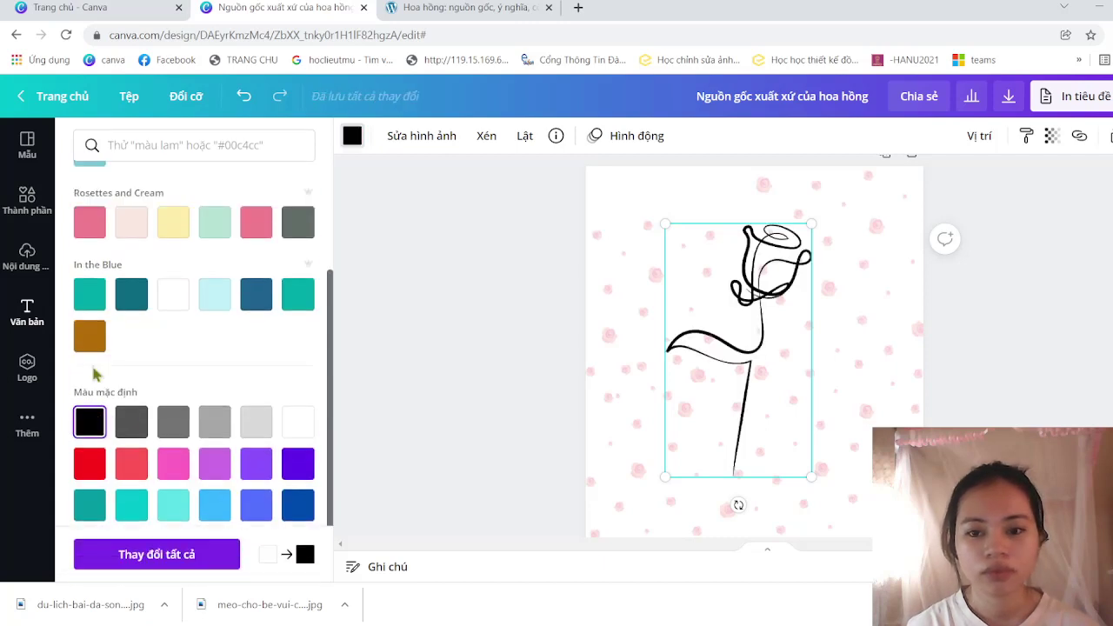
left_click_drag(646, 287, 683, 222)
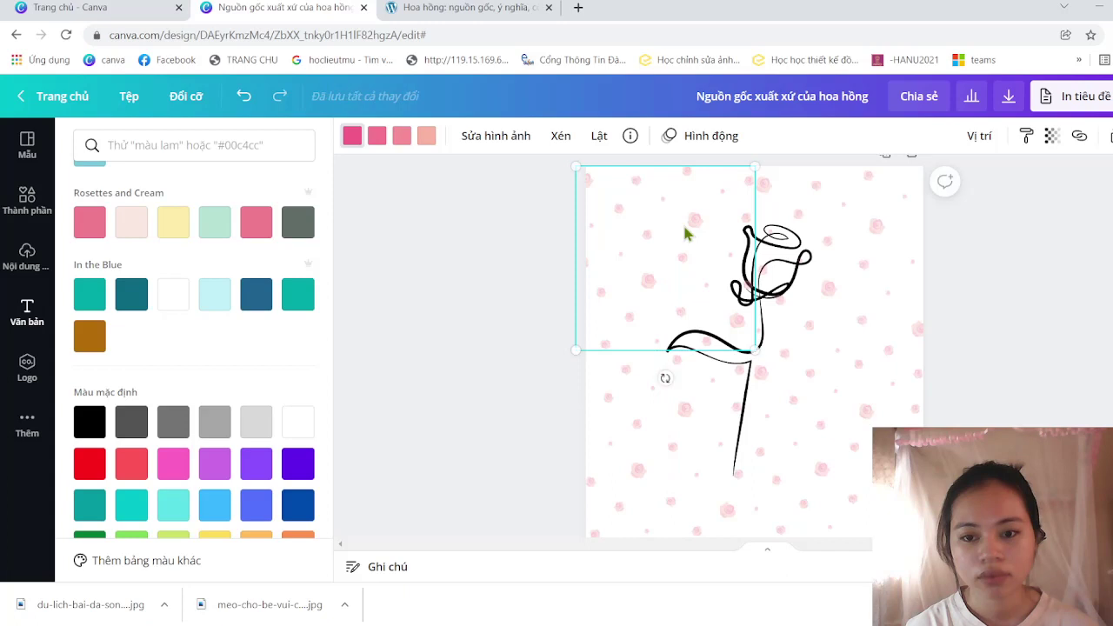
- Set the top-right rose-pattern piece's transparency to about 35
left_click(452, 379)
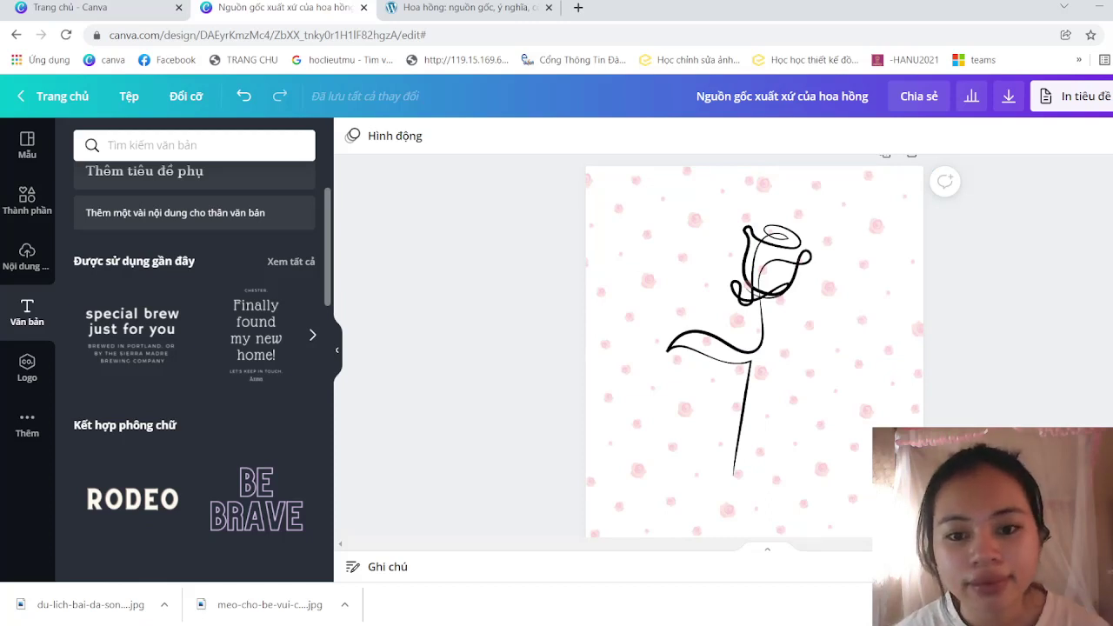
left_click(888, 257)
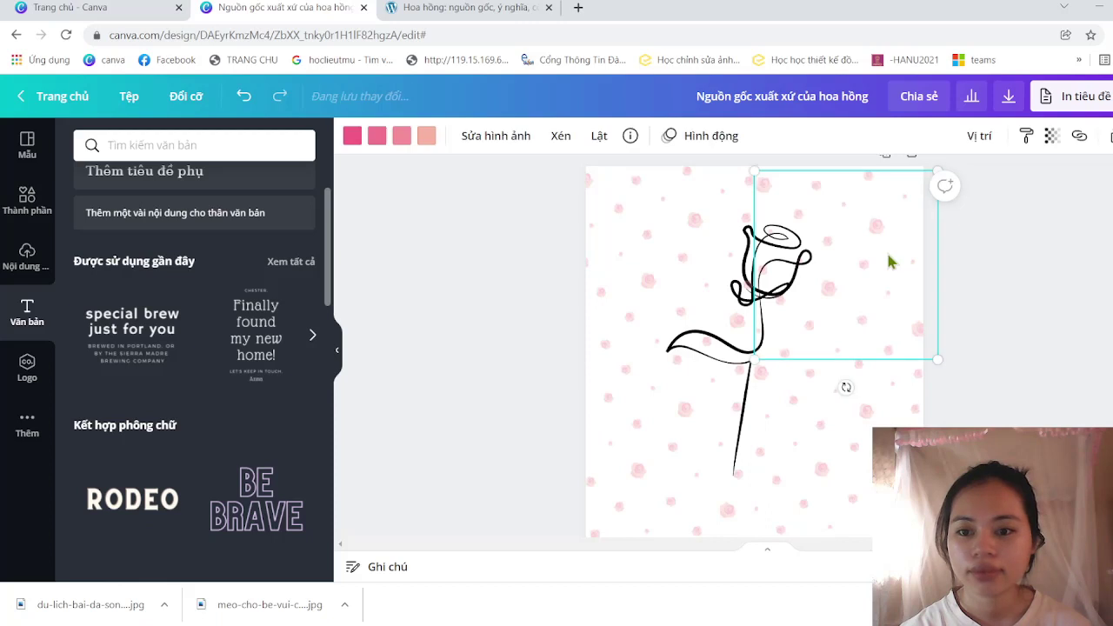
left_click(1052, 137)
mouse_move(933, 192)
left_mouse_down()
mouse_move(948, 195)
mouse_move(937, 198)
left_mouse_up()
key("Escape")
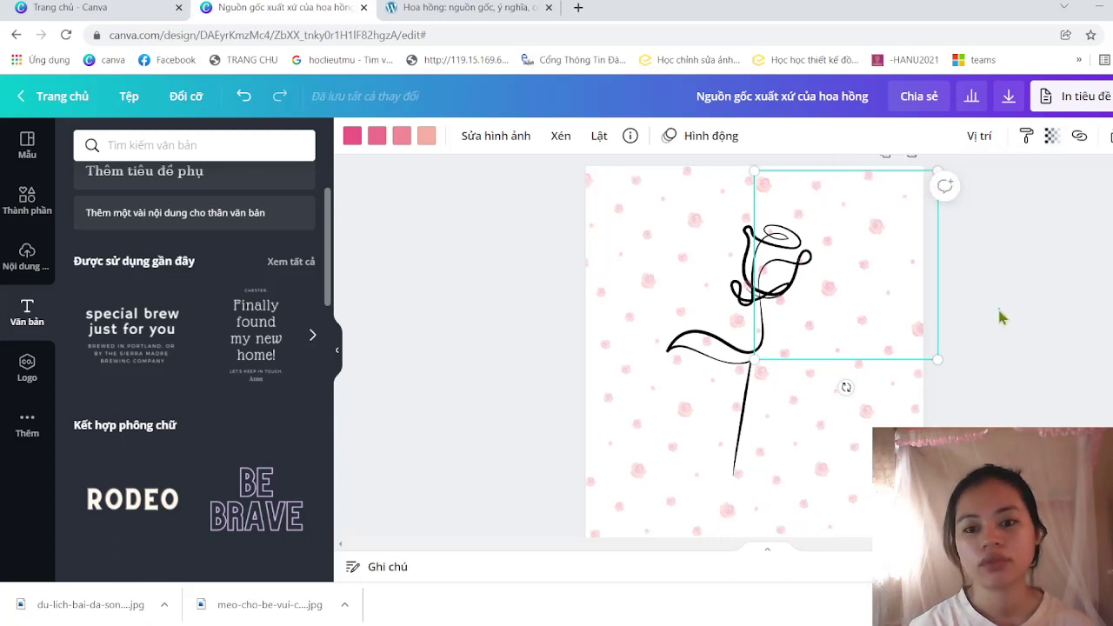
left_click(1000, 318)
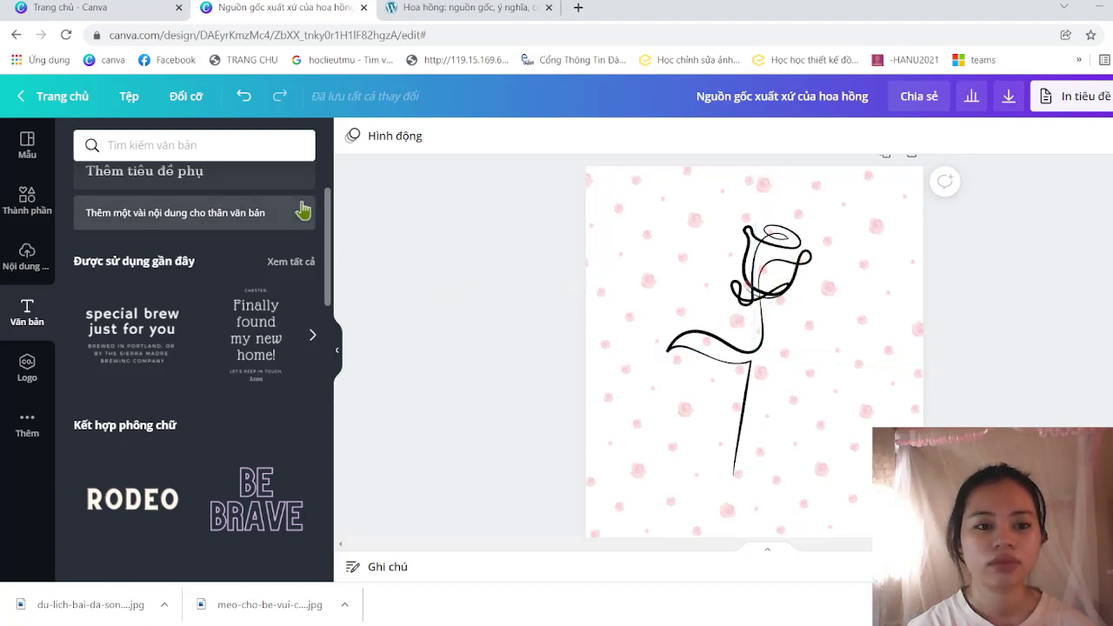
- Browse the 'hoa hồng' templates and apply the Hướng dương sunflower template
scroll(180, 399, "down", 1)
scroll(180, 399, "down", 1)
scroll(180, 399, "down", 2)
scroll(180, 399, "down", 3)
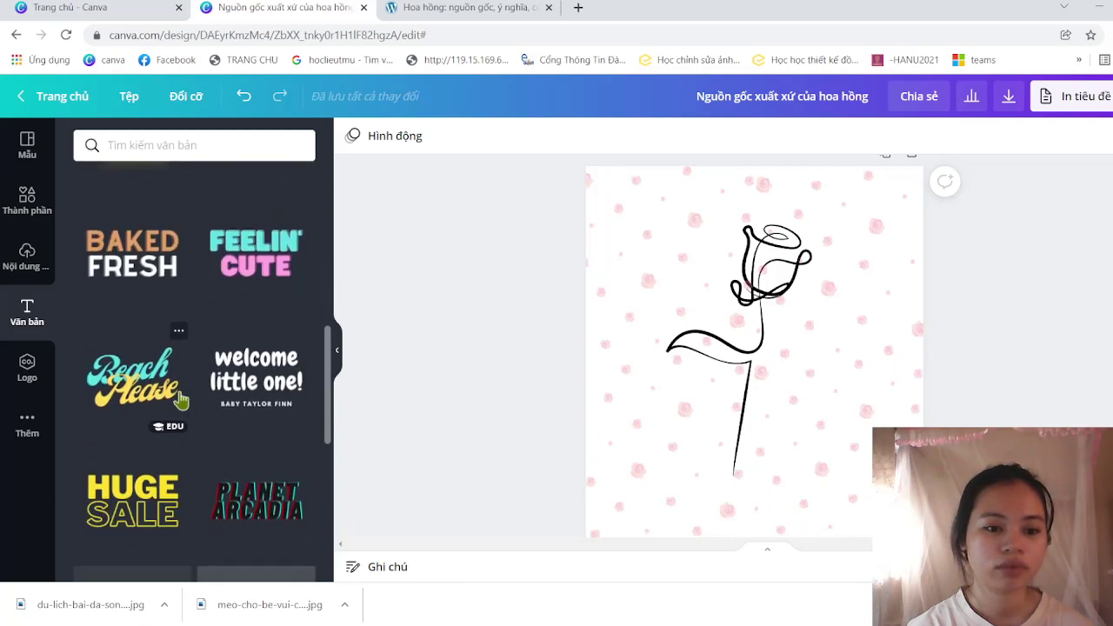
scroll(180, 399, "down", 2)
scroll(202, 421, "down", 2)
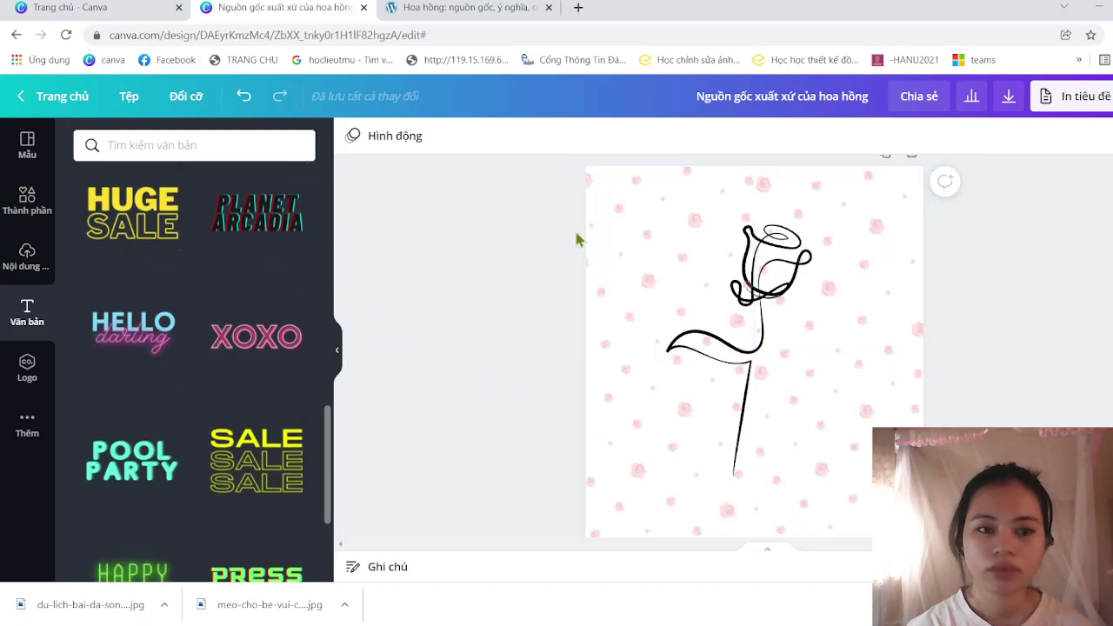
left_click(27, 145)
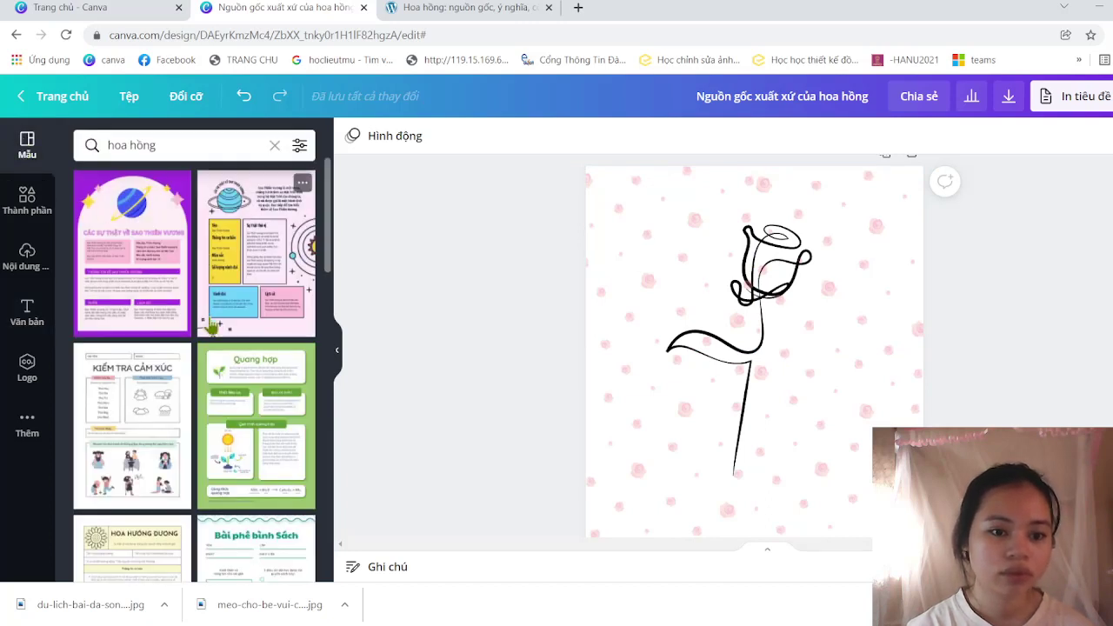
scroll(211, 326, "down", 5)
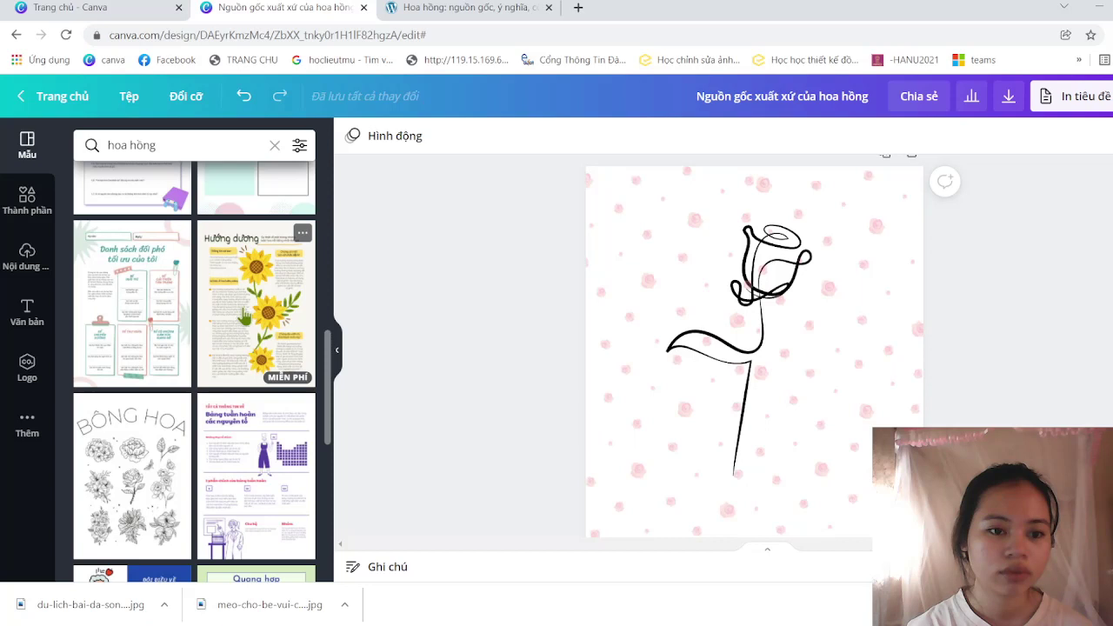
left_click(246, 319)
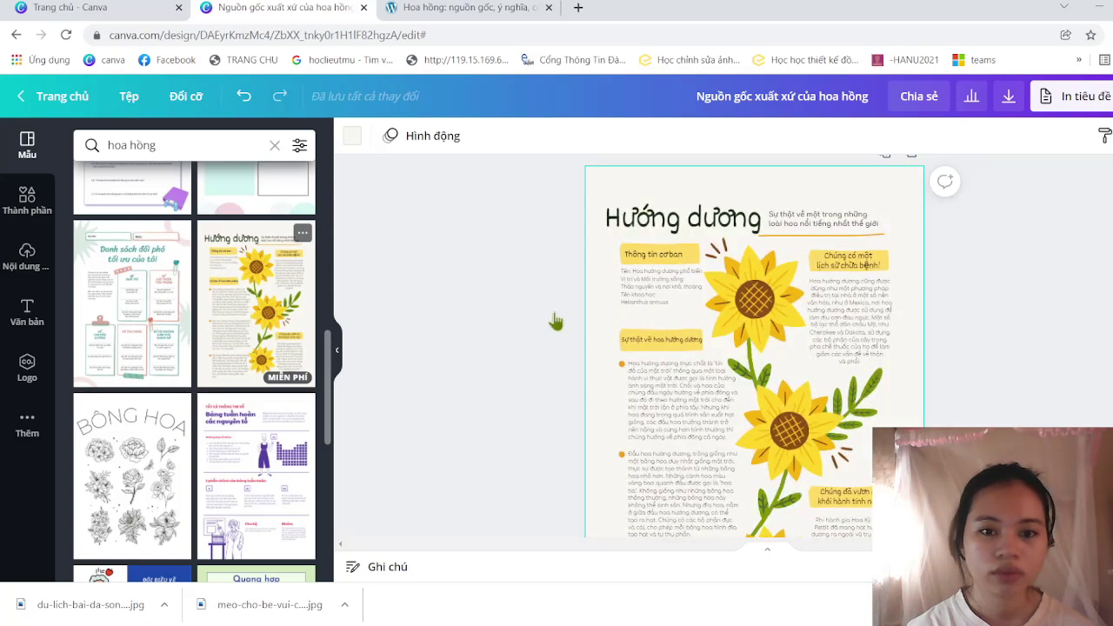
- Undo the replacement and add the Hướng dương template as a new second page
scroll(765, 348, "down", 2)
scroll(765, 348, "up", 3)
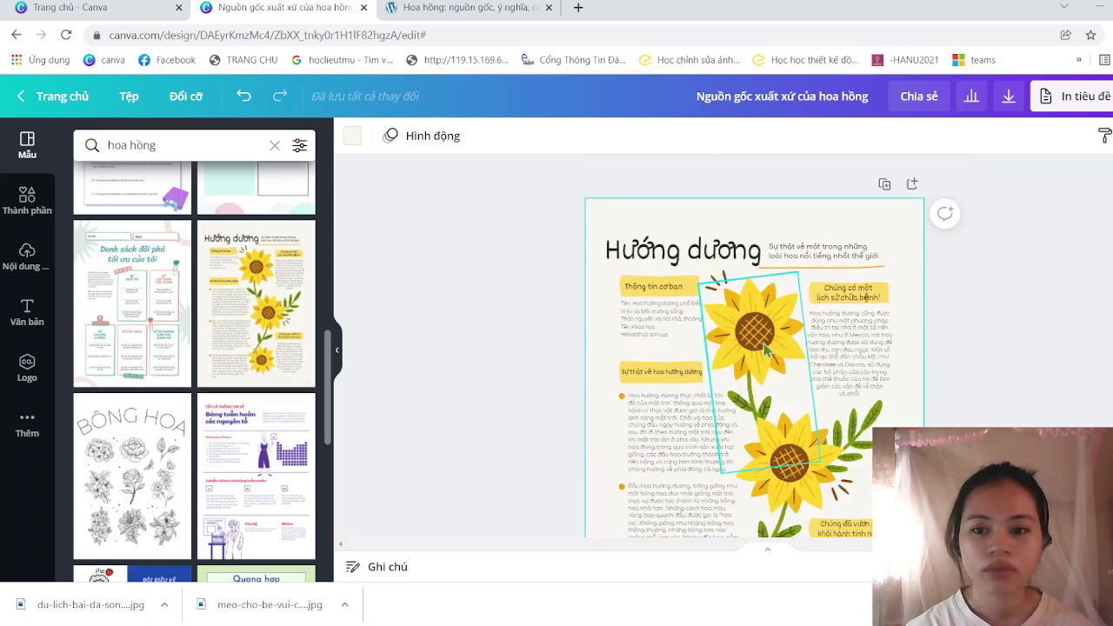
left_click(243, 97)
scroll(816, 406, "down", 2)
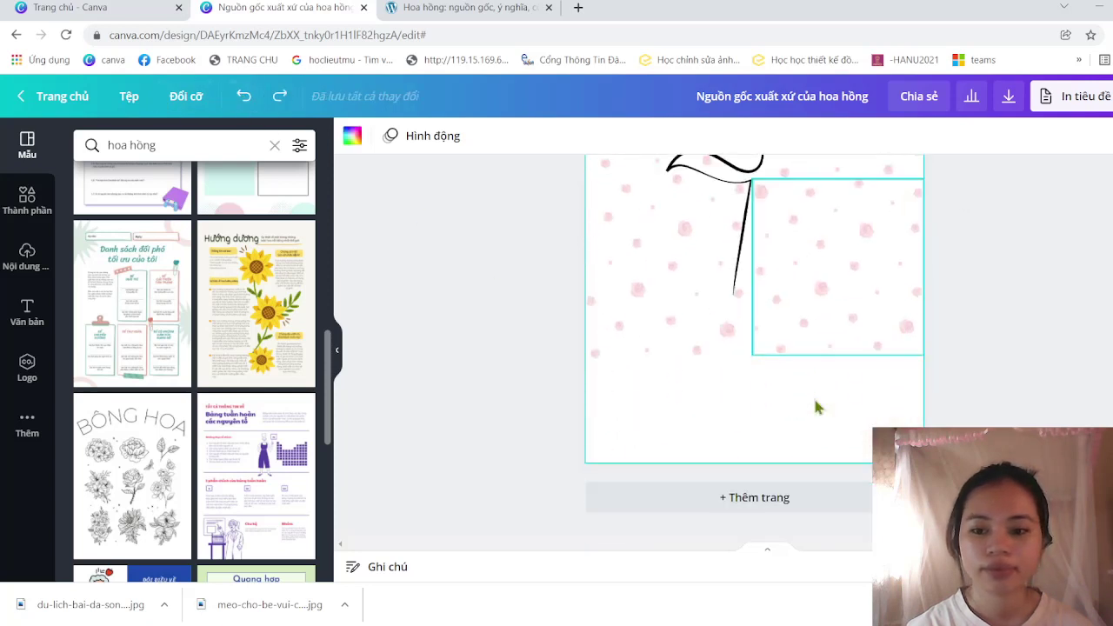
left_click(844, 511)
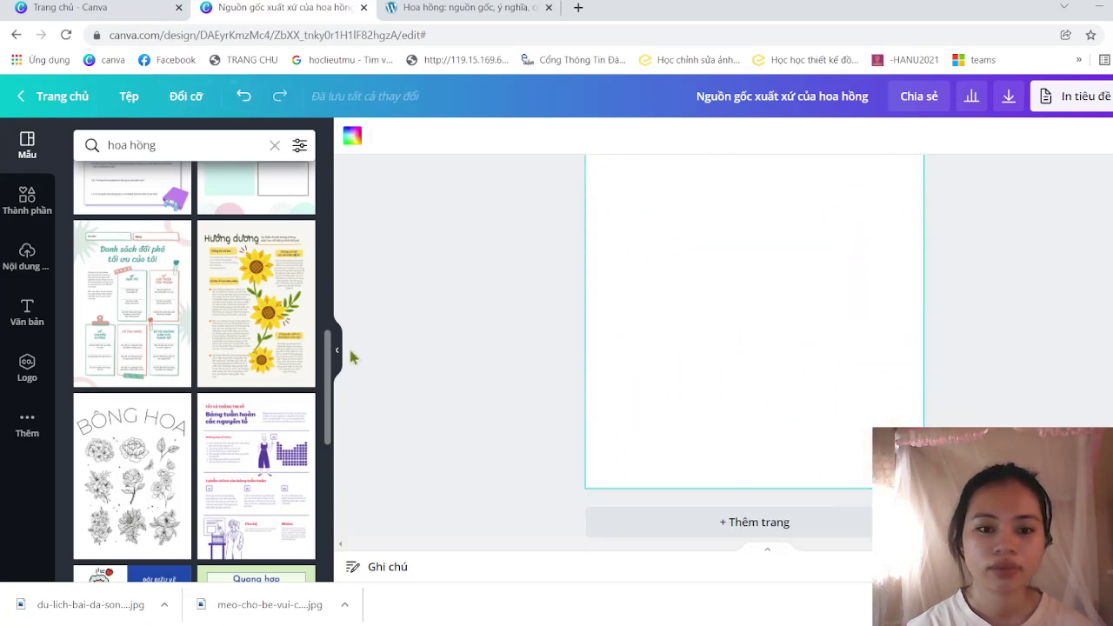
left_click(274, 349)
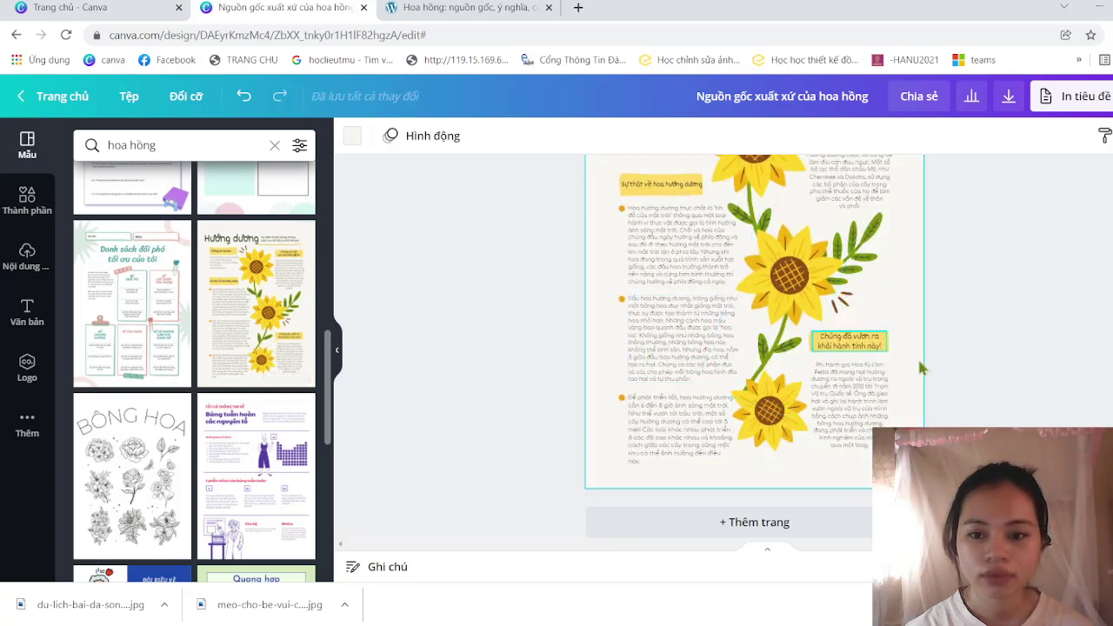
- Inspect the fonts of the Hướng dương title, subtitle, Thông tin cơ bản label and body text
scroll(913, 324, "up", 5)
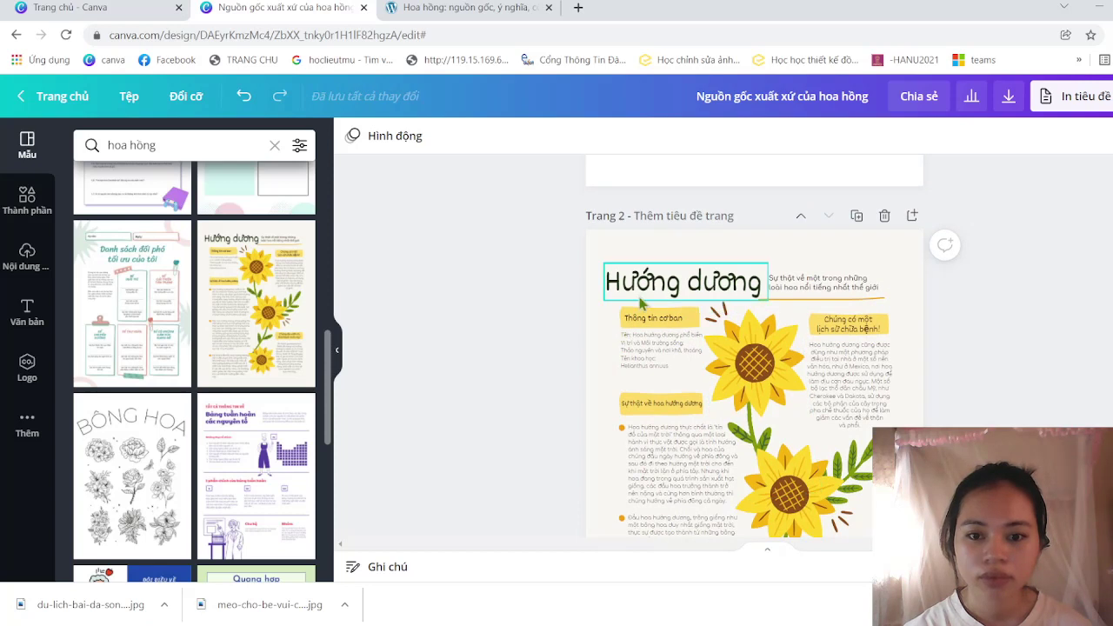
left_click(660, 291)
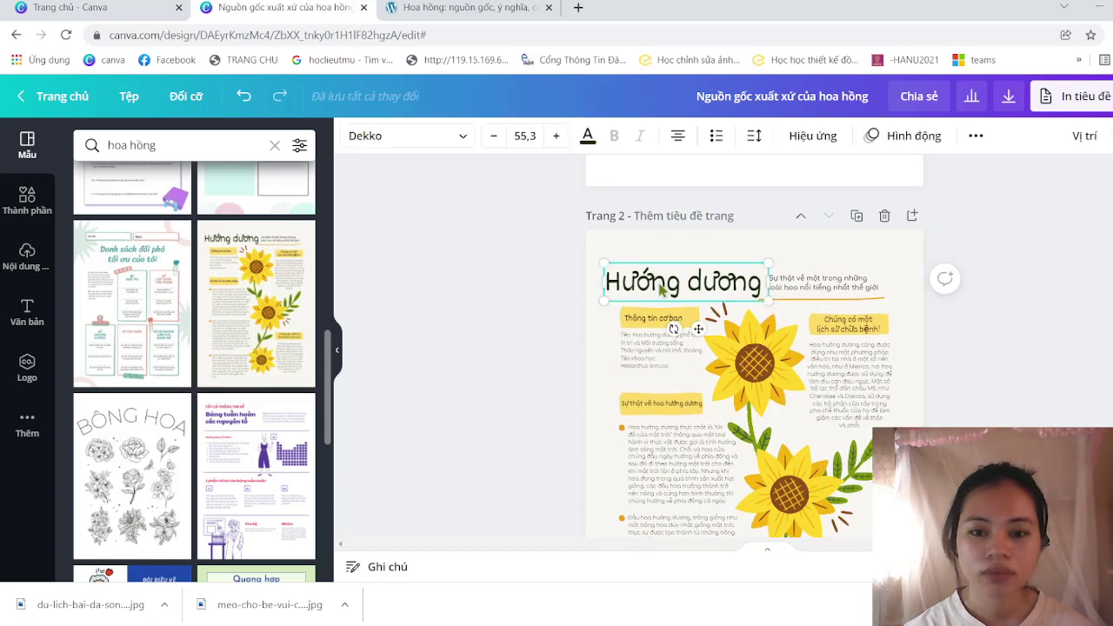
double_click(661, 289)
left_click(665, 283)
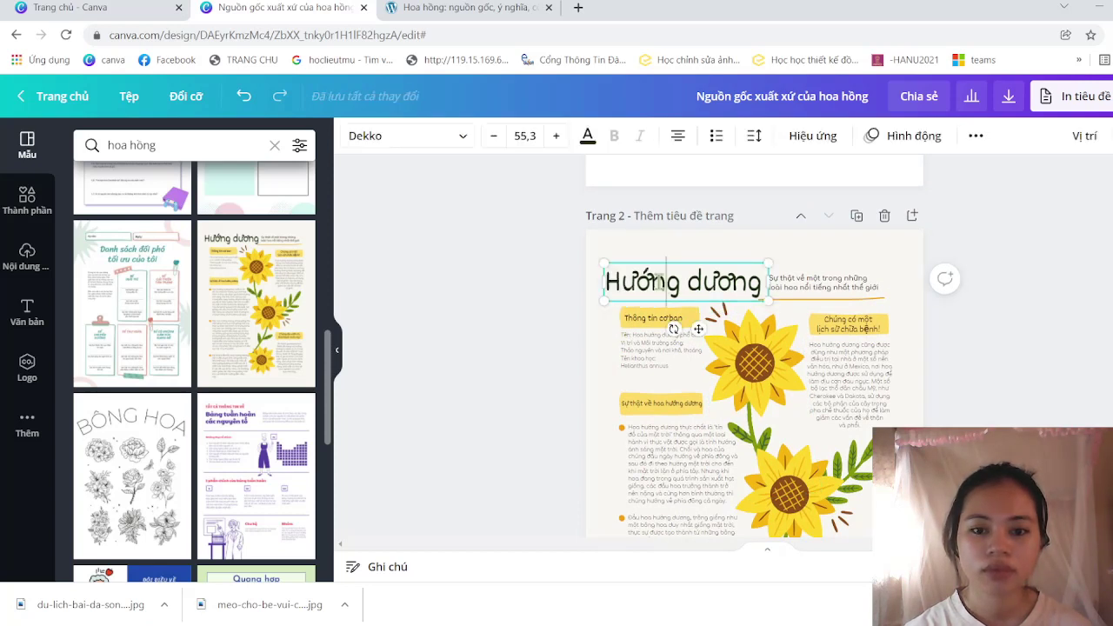
left_click(463, 137)
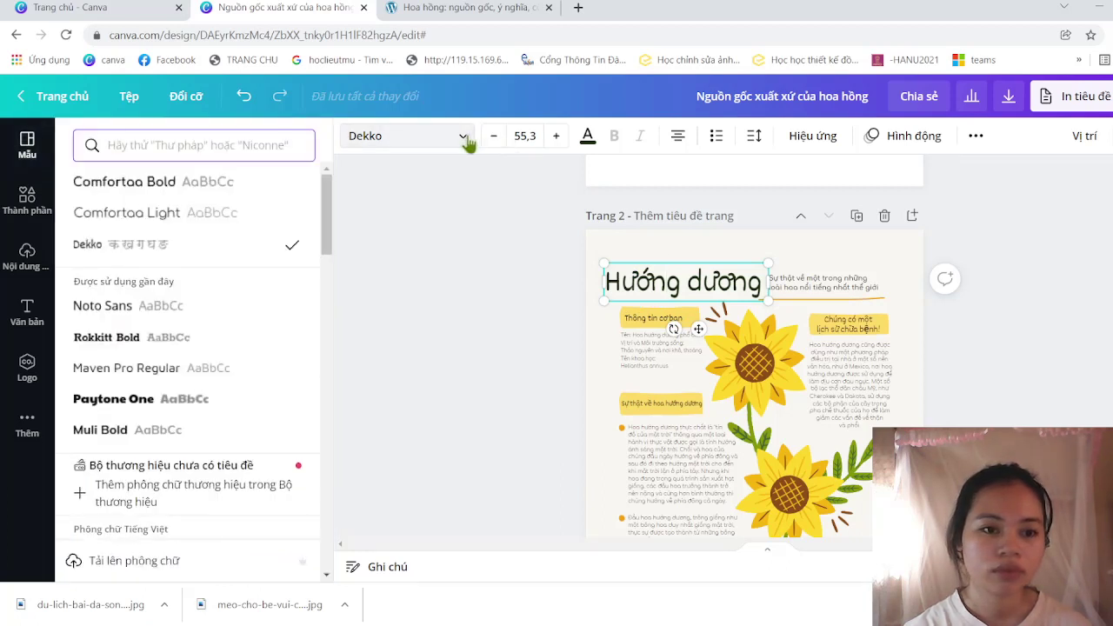
left_click(436, 142)
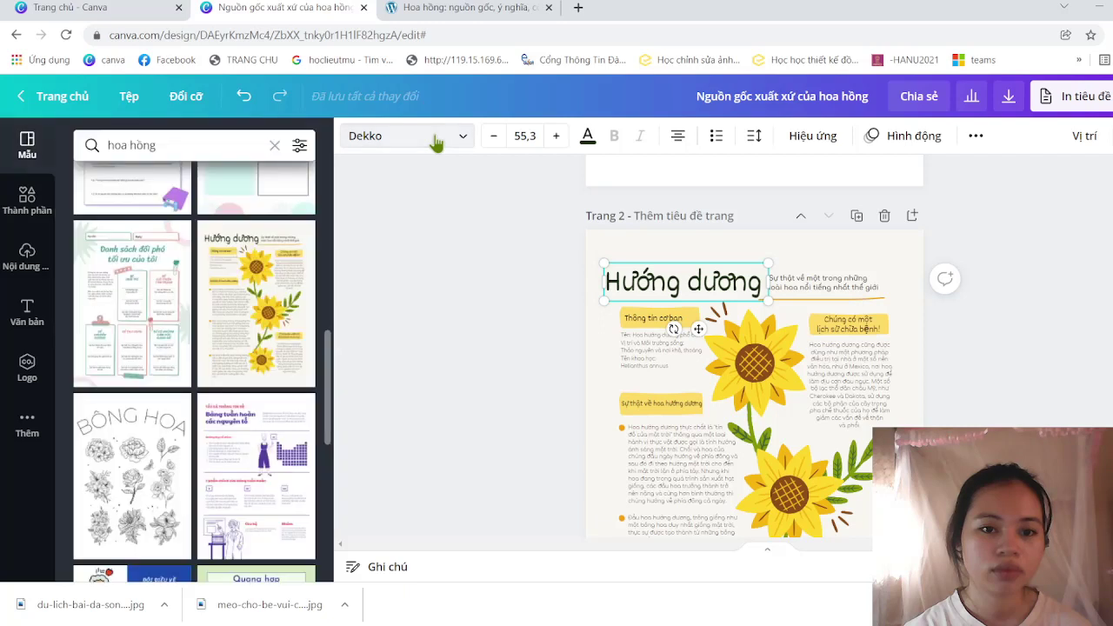
left_click(437, 141)
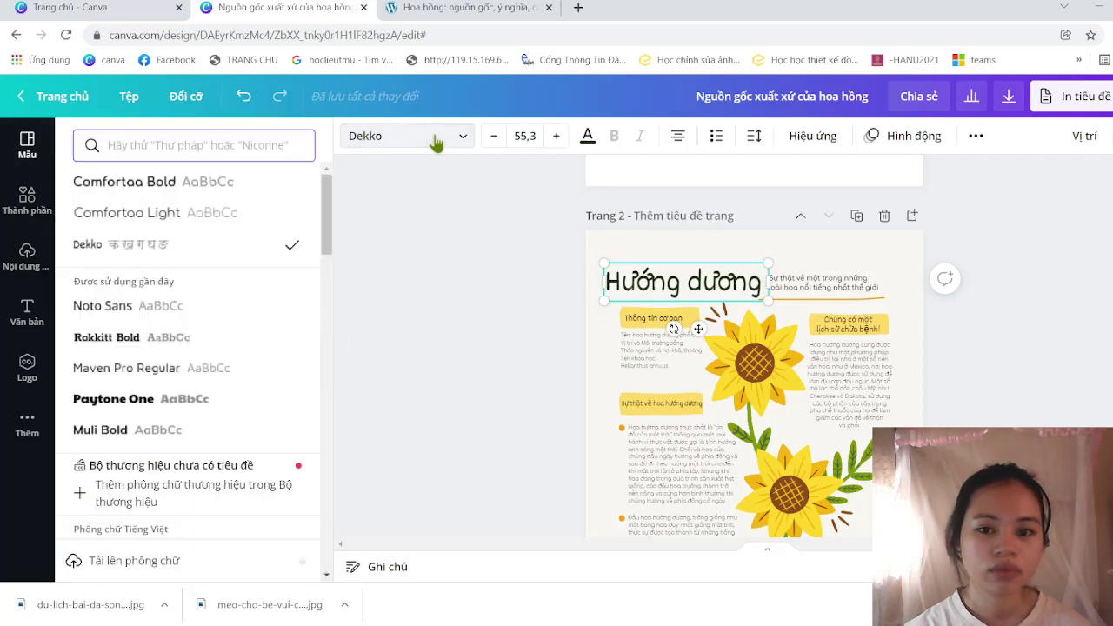
left_click(817, 296)
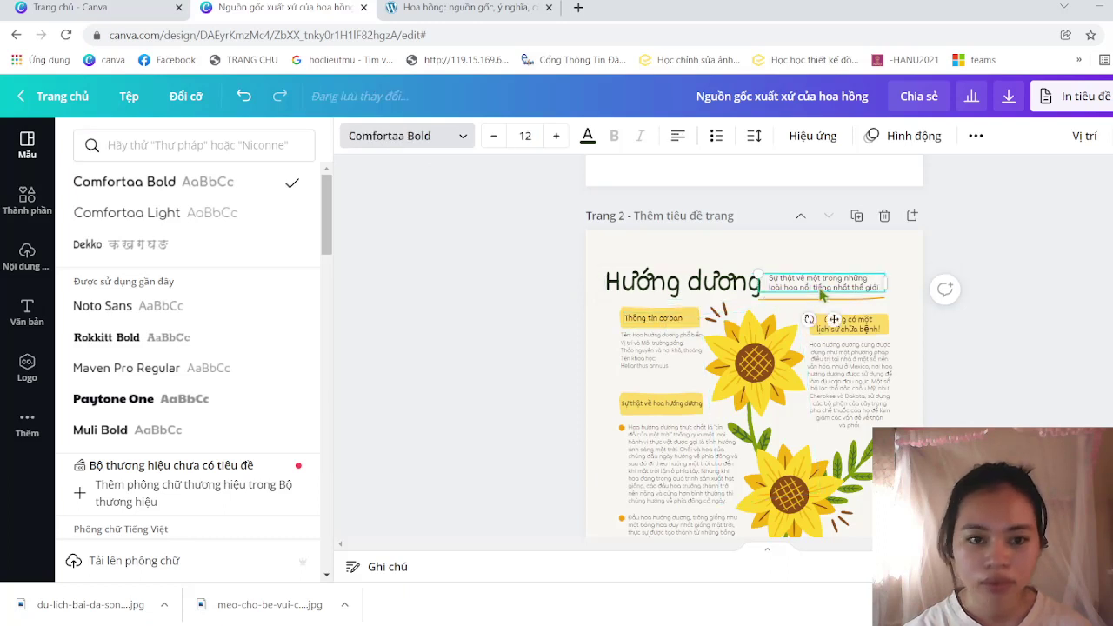
left_click(666, 326)
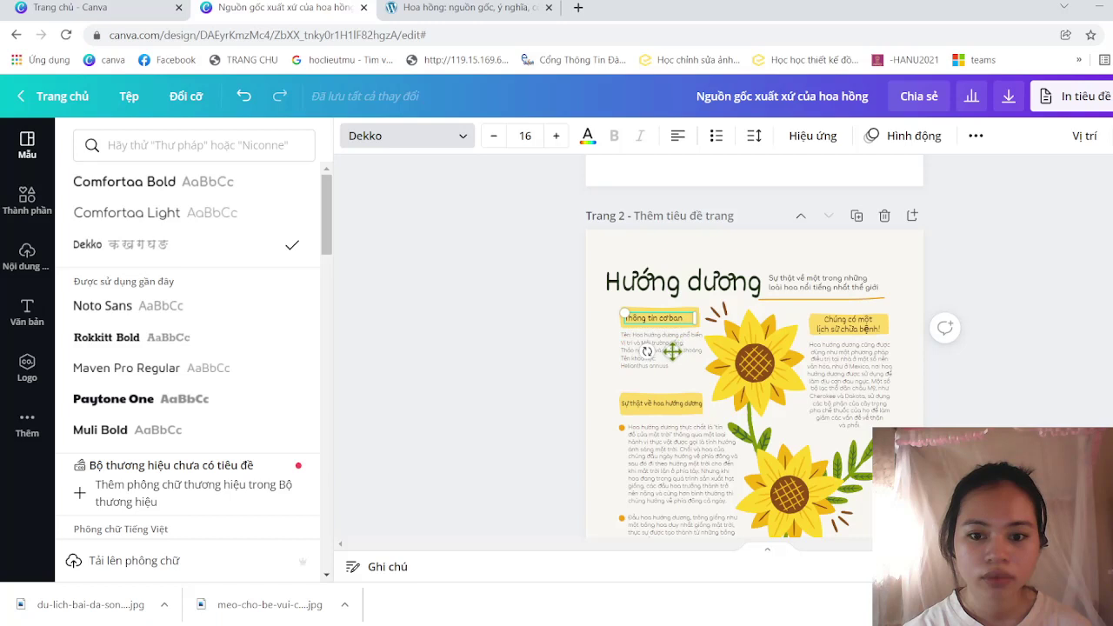
left_click(704, 363)
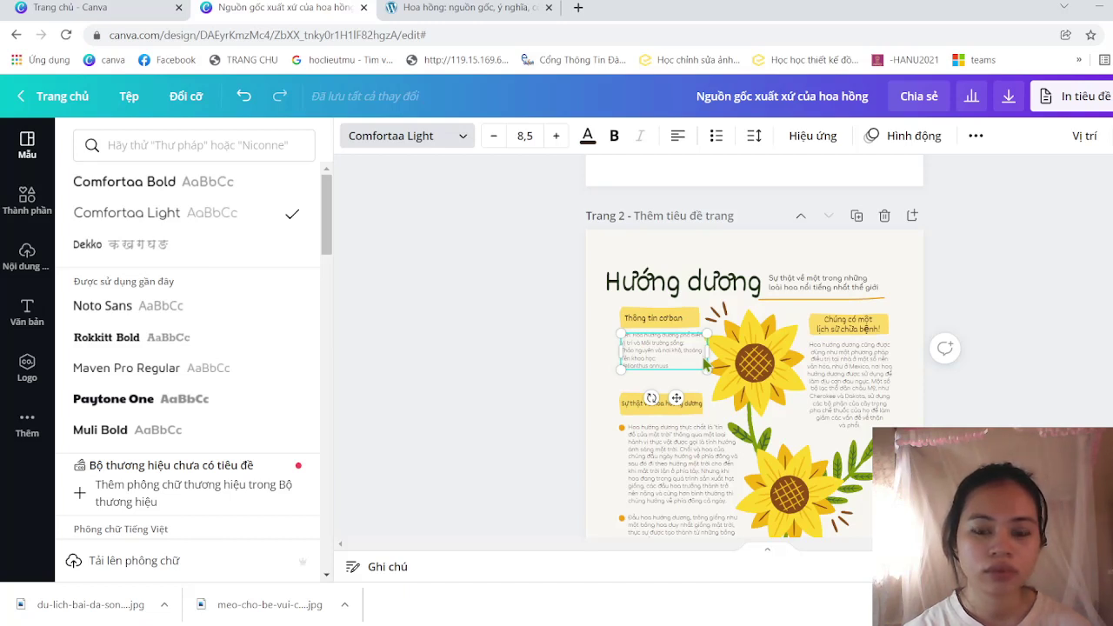
left_click(691, 292)
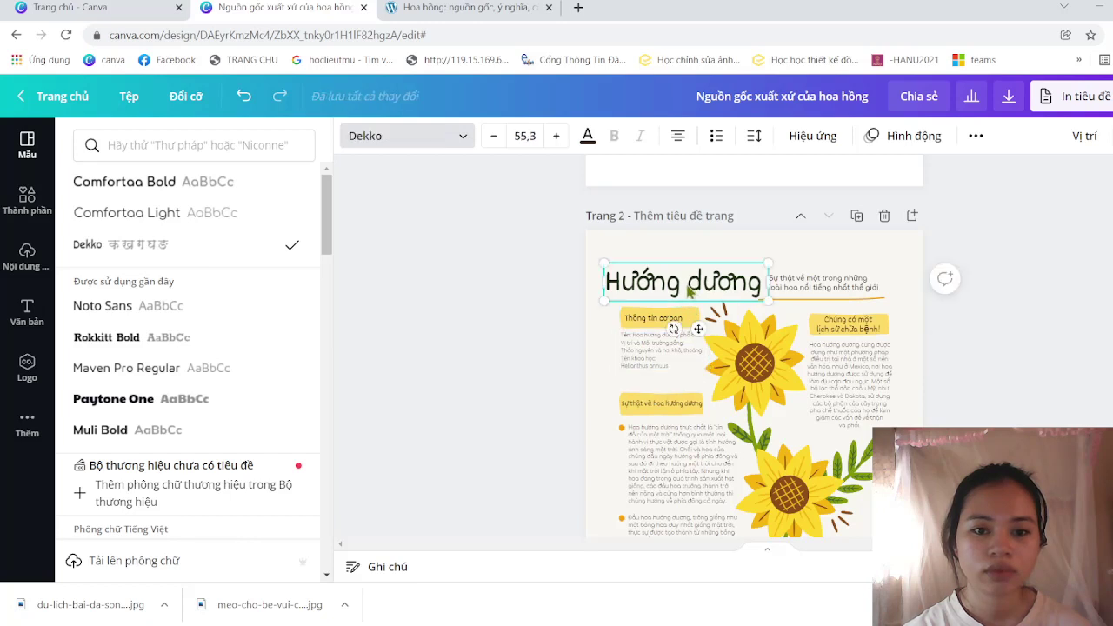
left_click(684, 317)
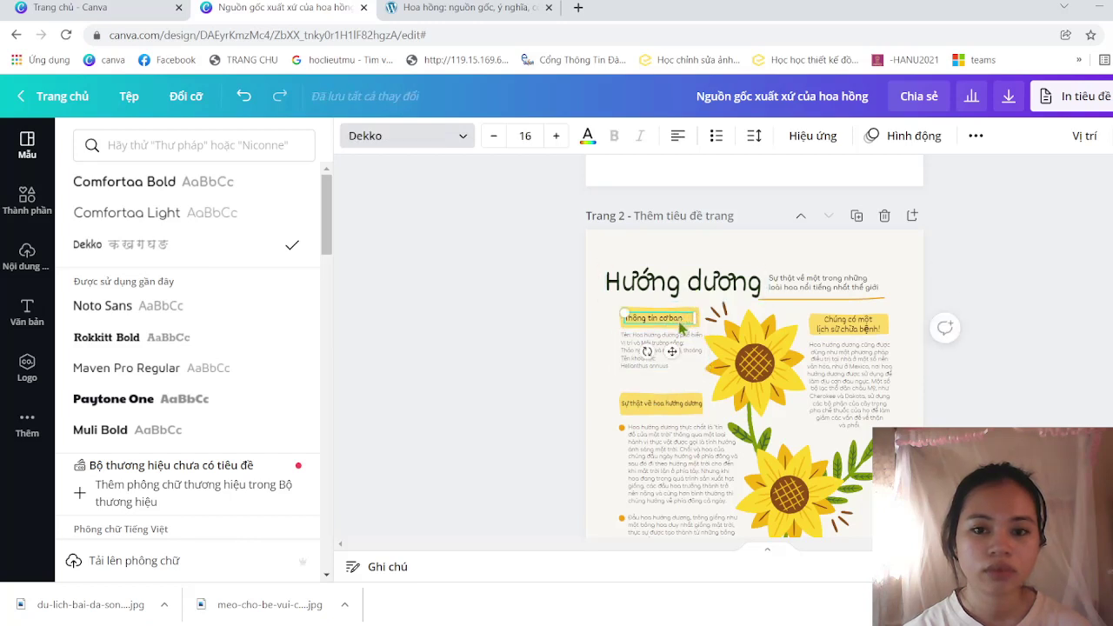
left_click(626, 363)
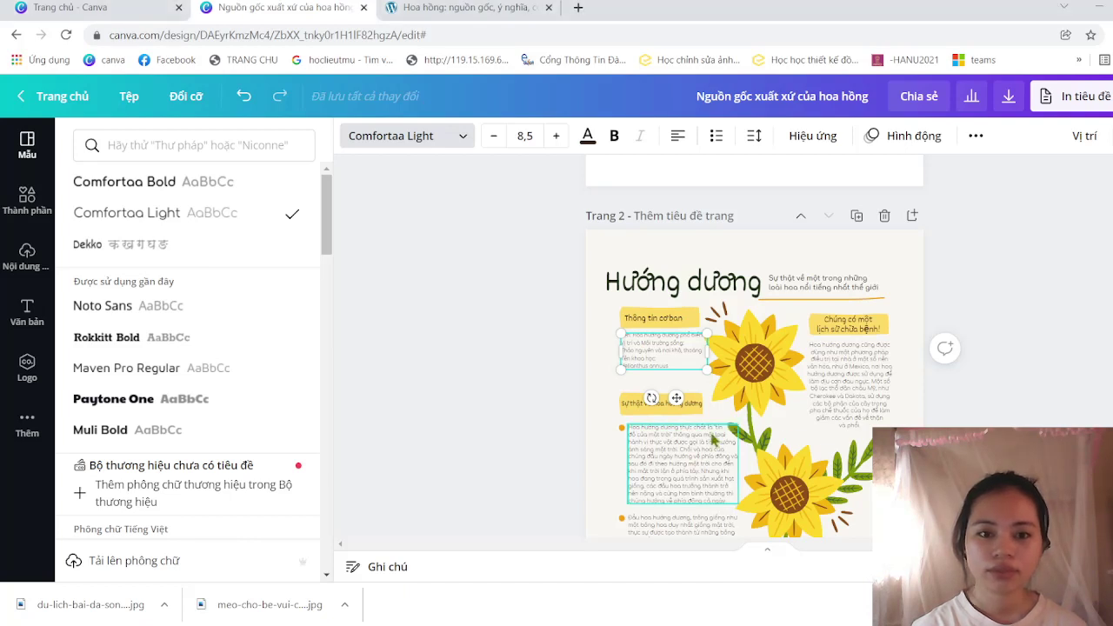
- Check fonts and sizes of the 'Chúng có một lịch sử chữa bệnh!' label and paragraphs, then return to page 1
left_click(677, 294)
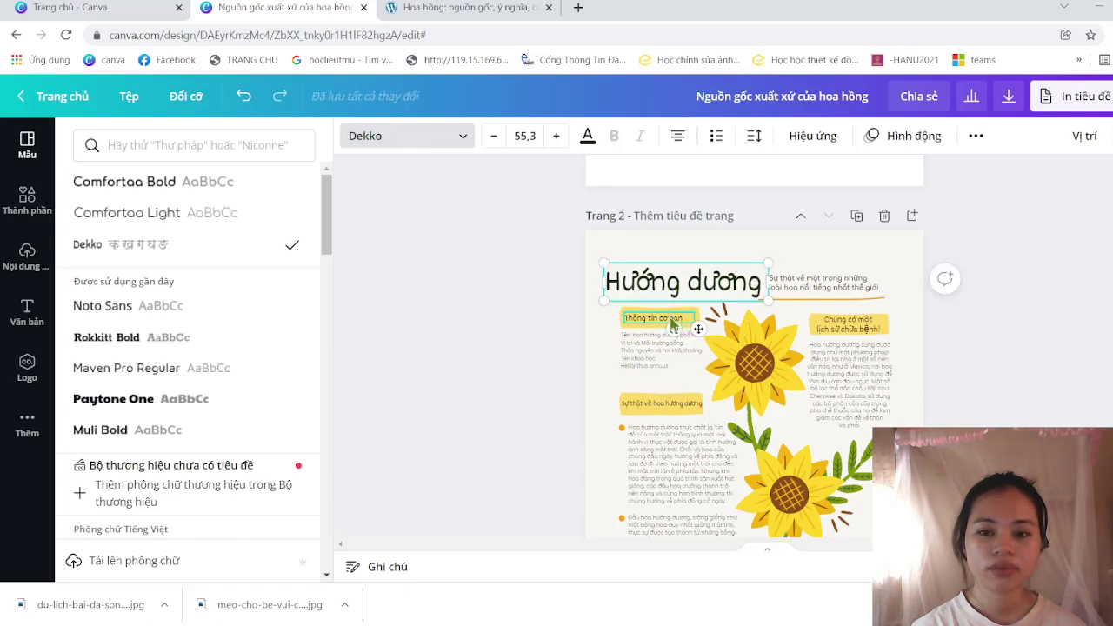
left_click(801, 288)
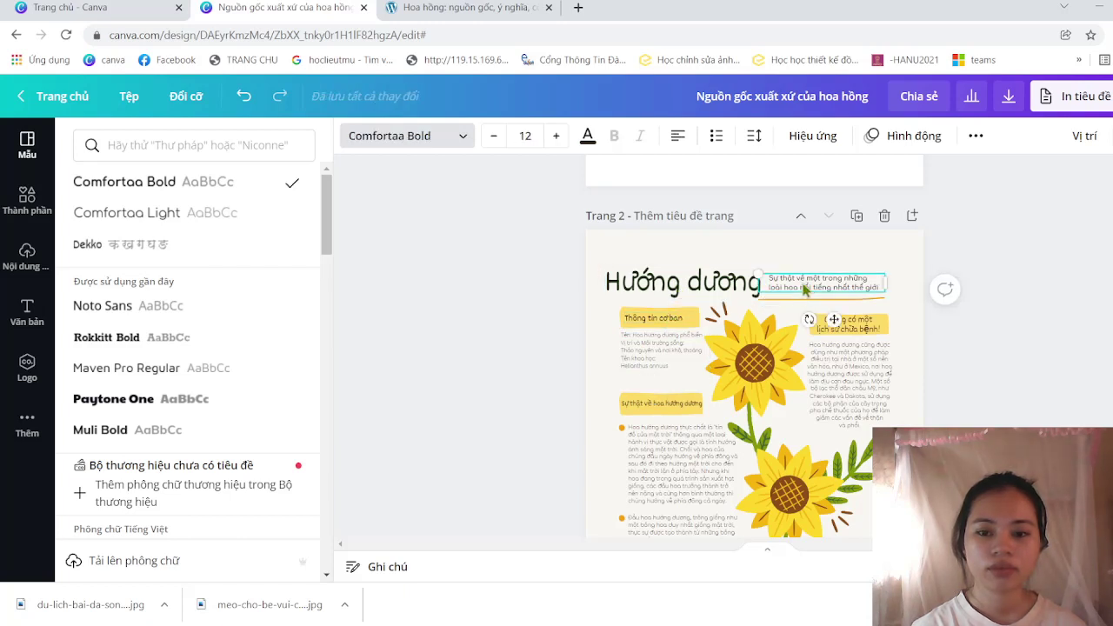
left_click(864, 331)
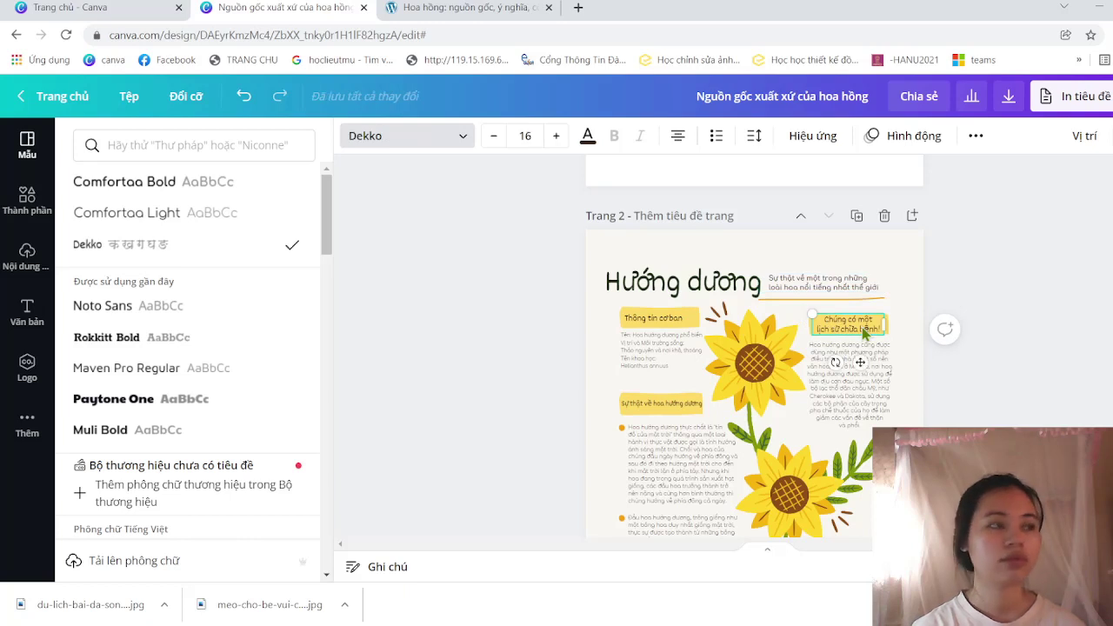
left_click(867, 402)
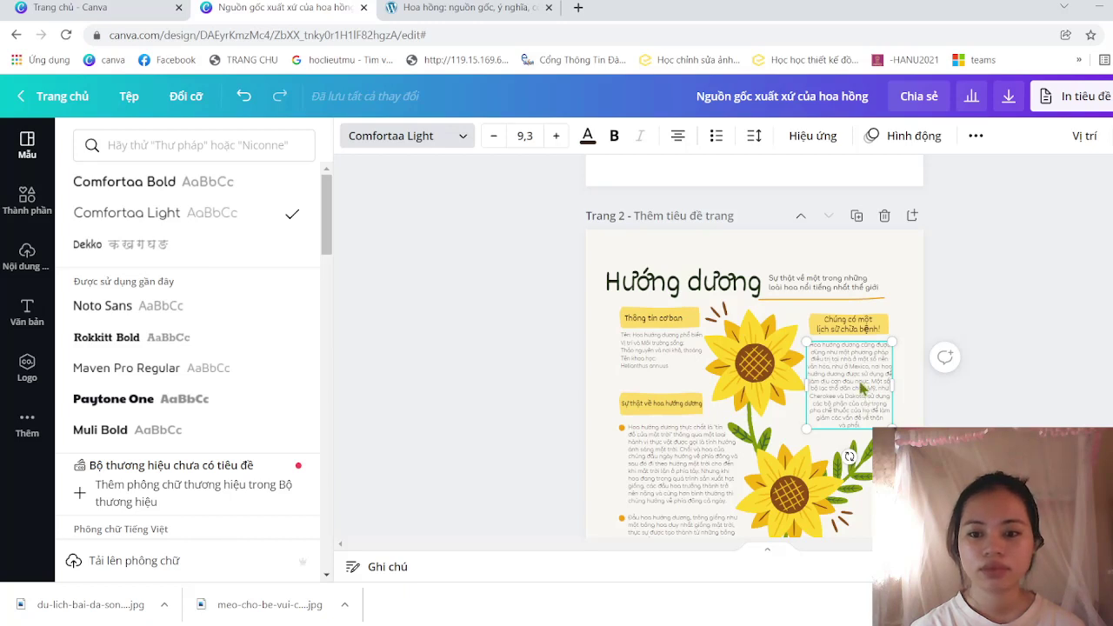
left_click(859, 329)
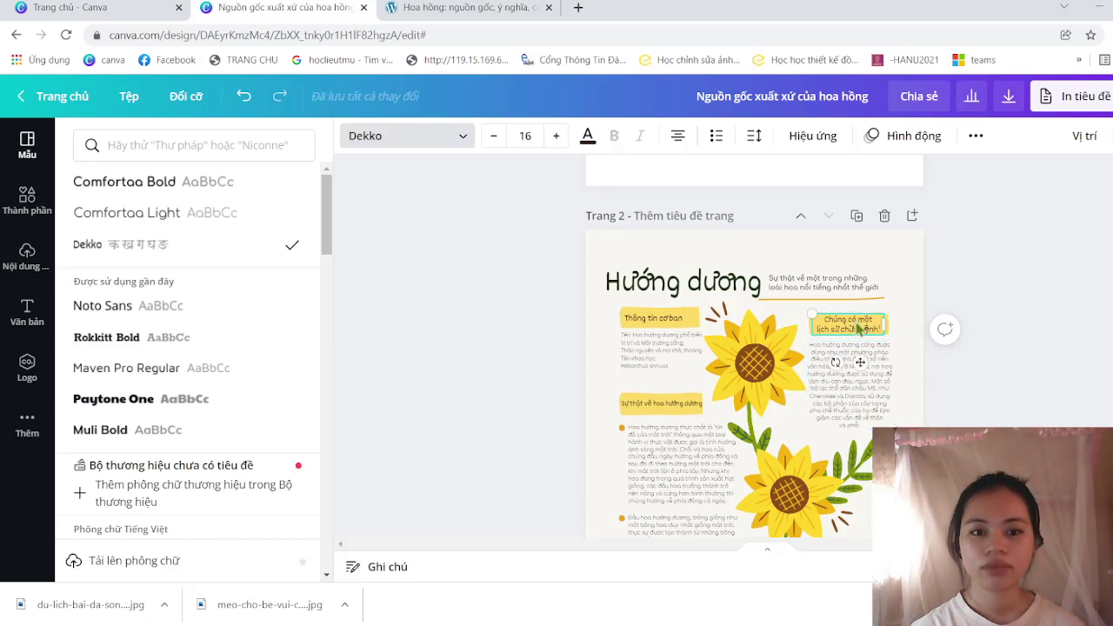
left_click(770, 294)
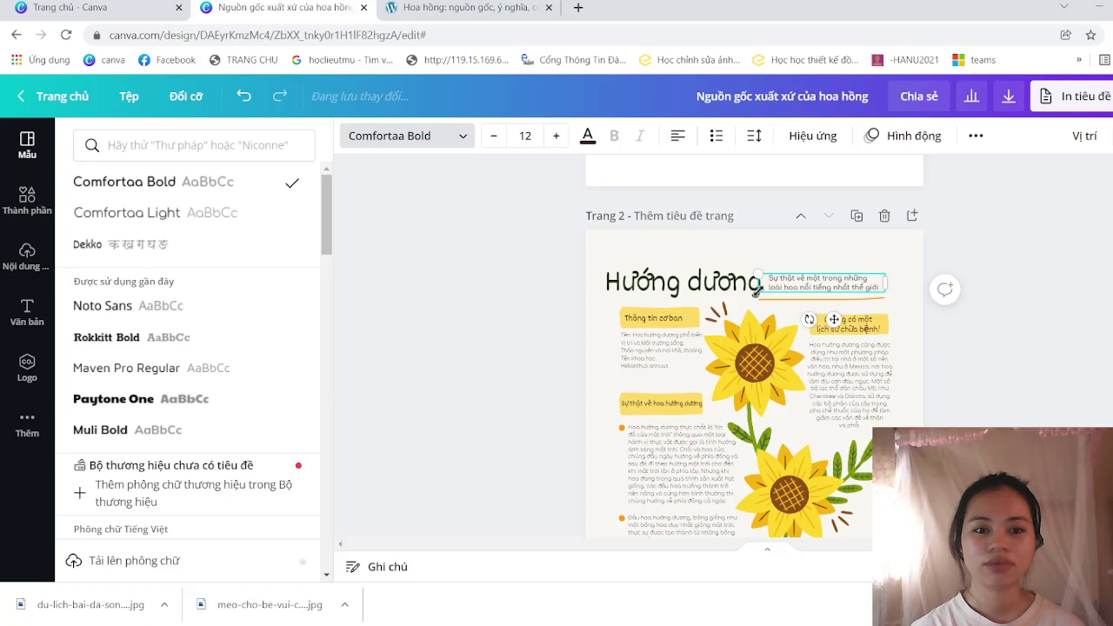
left_click(730, 300)
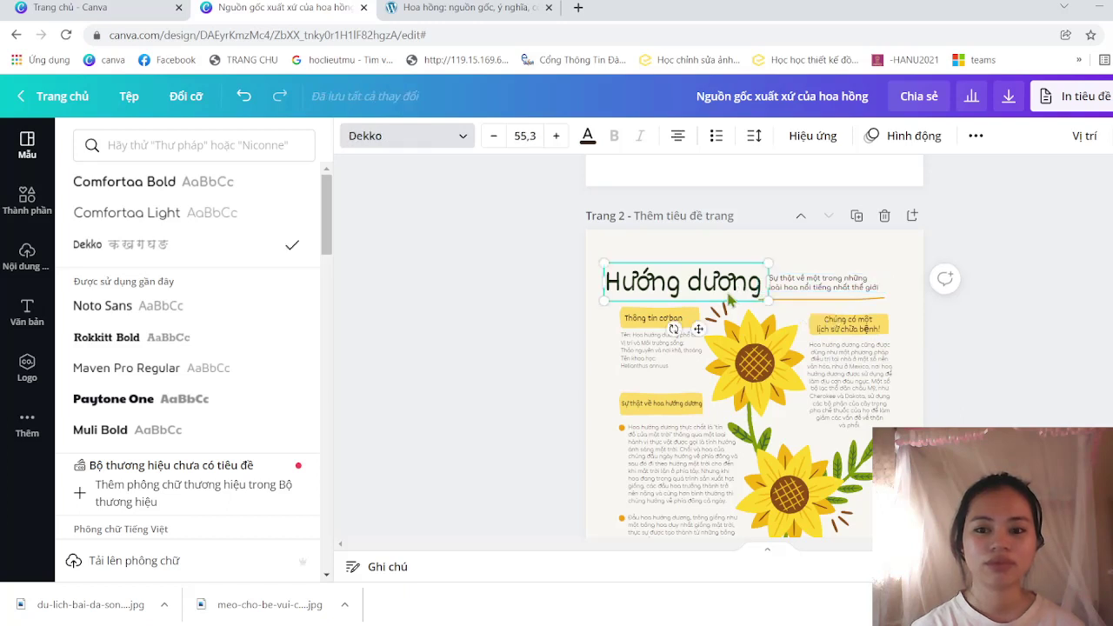
left_click(848, 365)
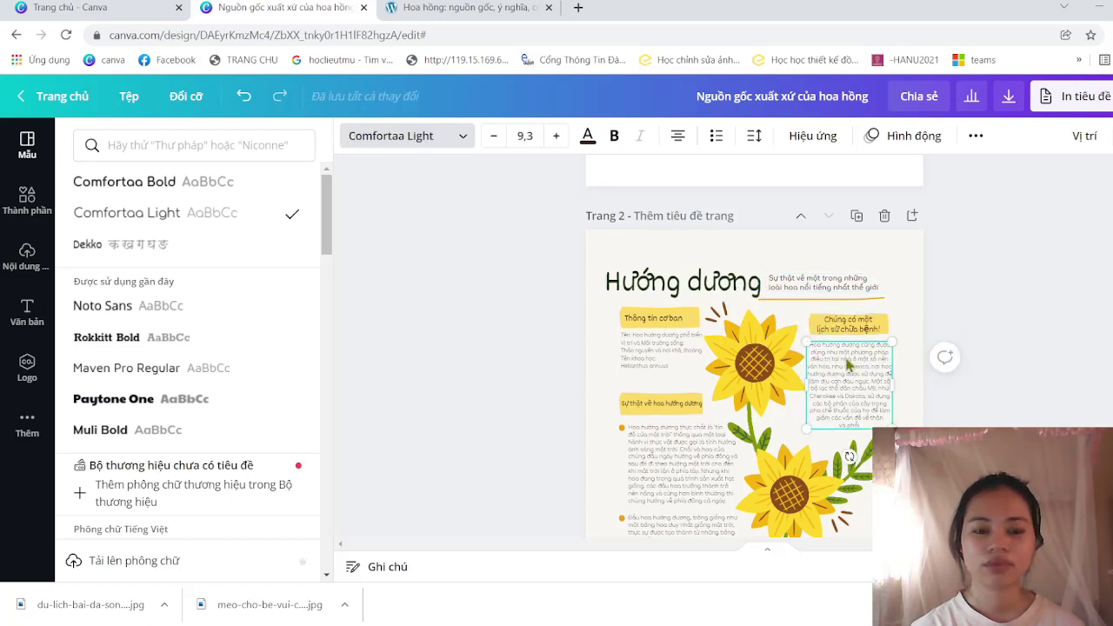
left_click(847, 331)
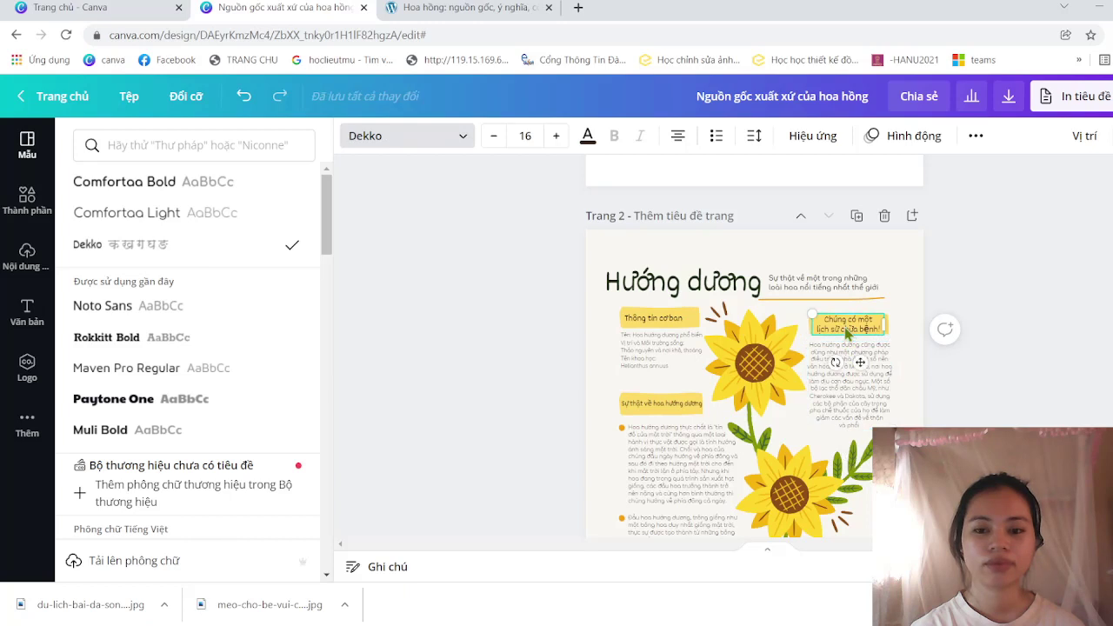
left_click(656, 346)
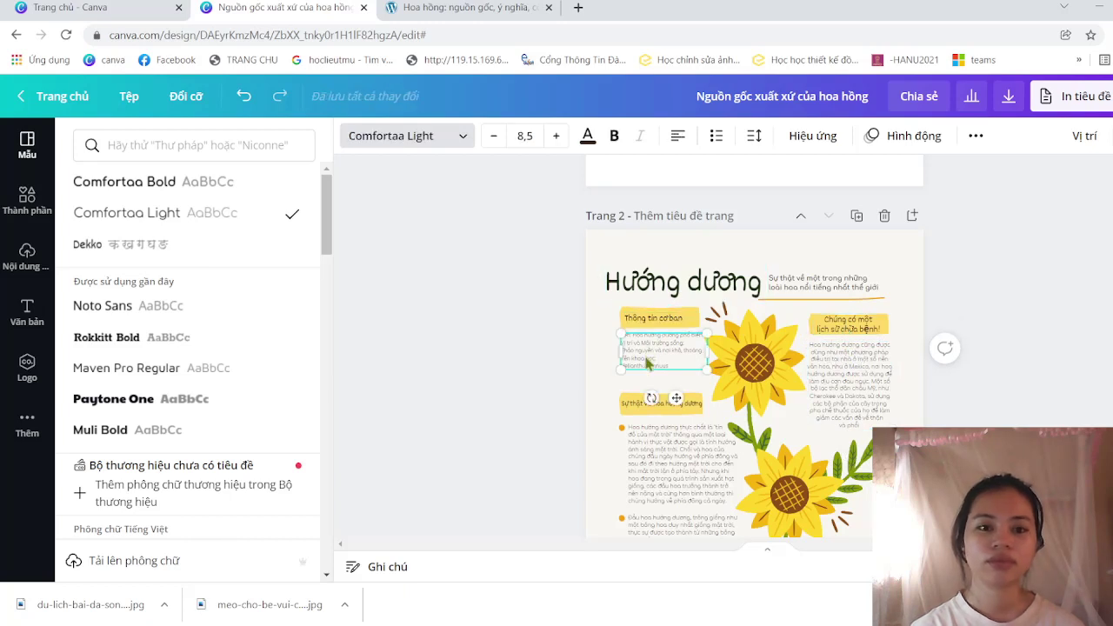
left_click(653, 318)
left_click(641, 296)
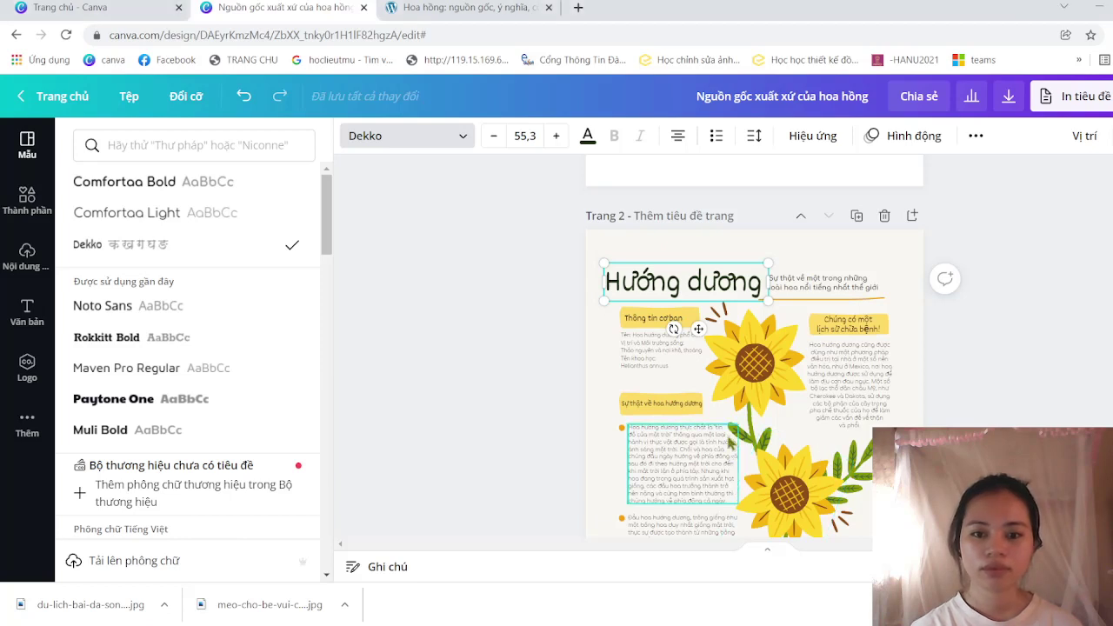
scroll(781, 293, "up", 5)
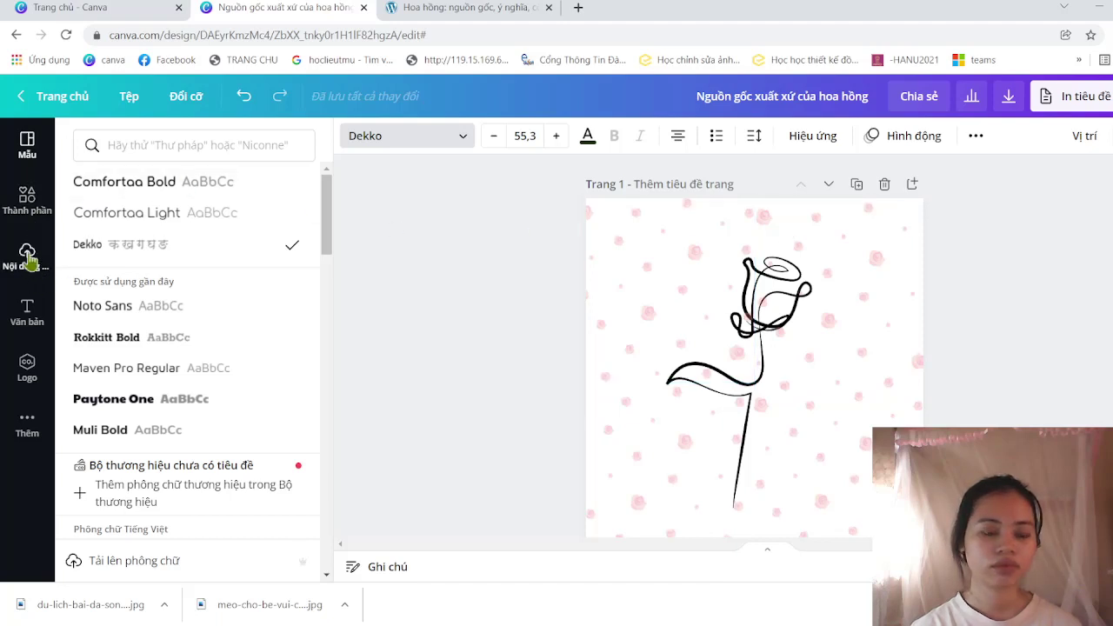
- Add a heading at the top of the rose page and type 'HOA HỒNG' into it
left_click(27, 311)
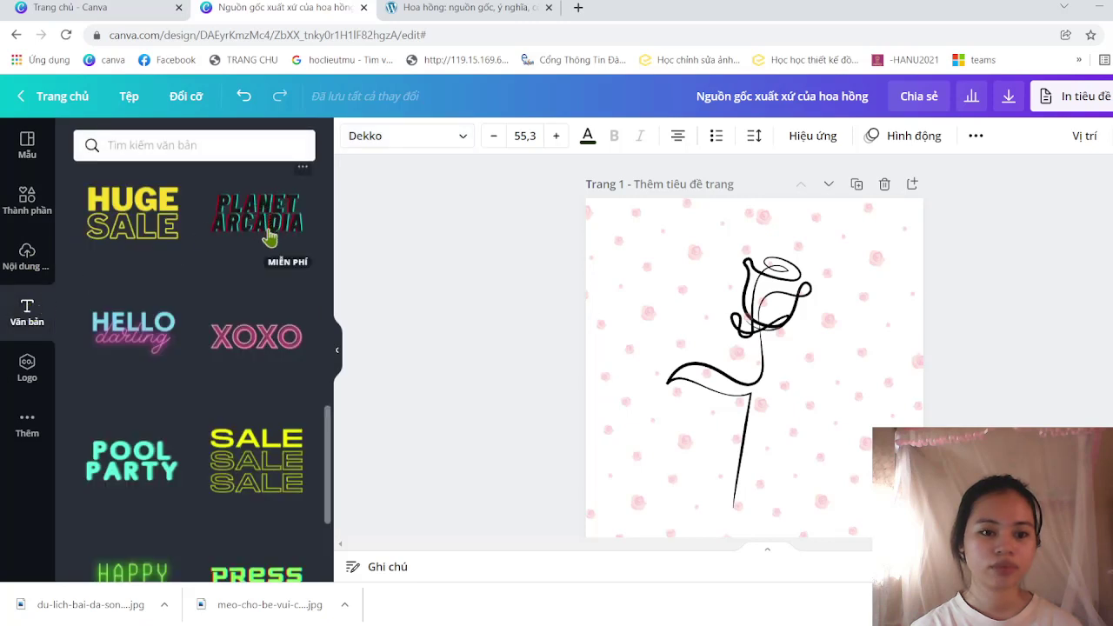
left_click(27, 259)
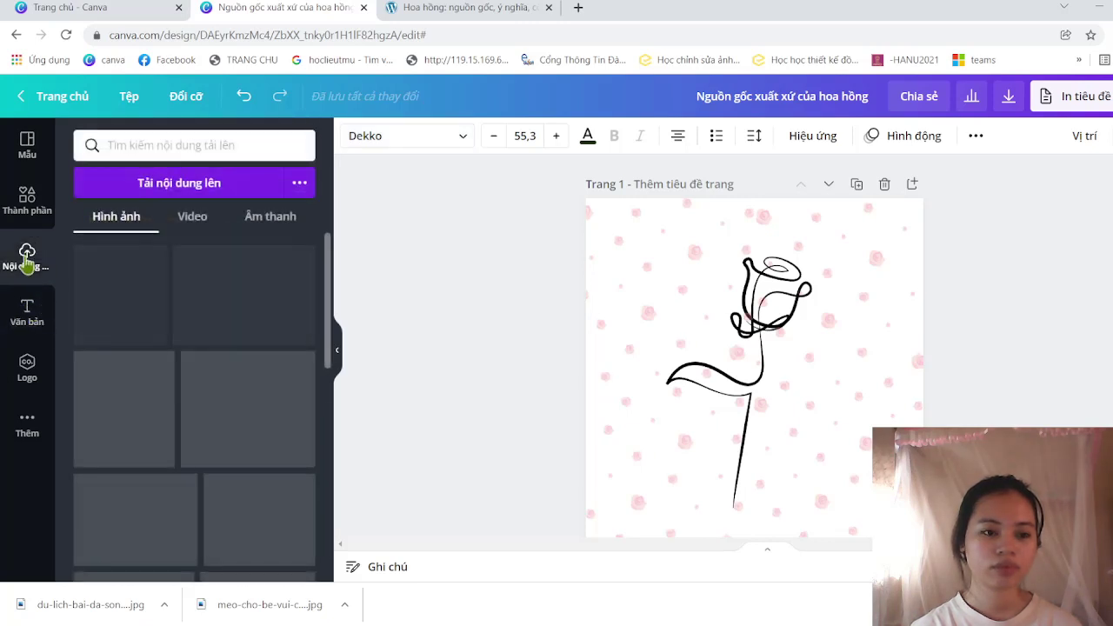
left_click(28, 314)
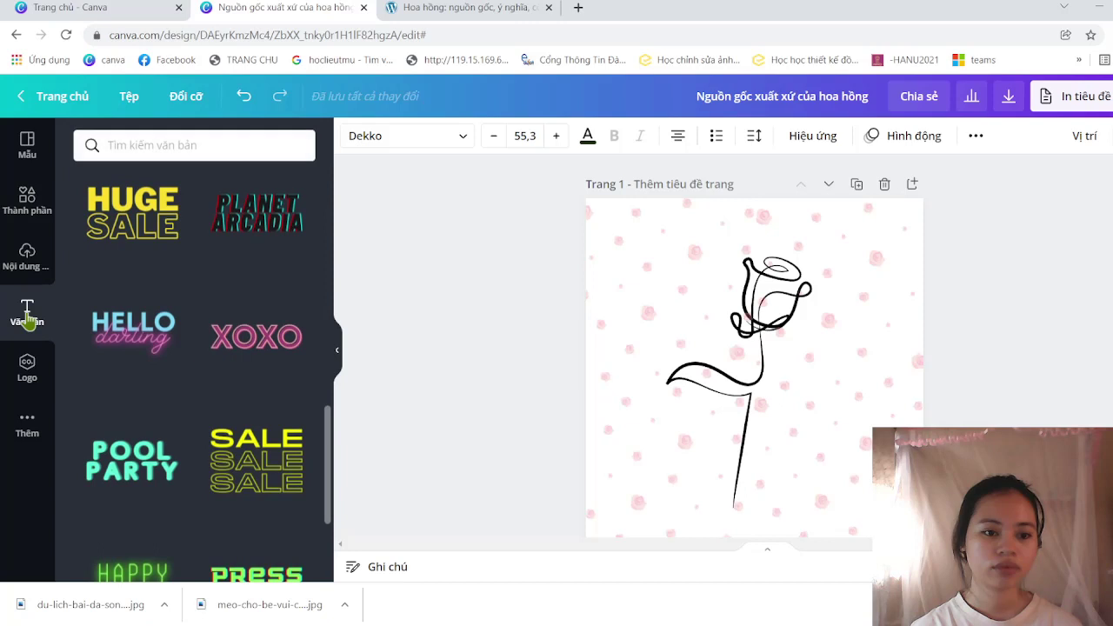
scroll(300, 271, "up", 10)
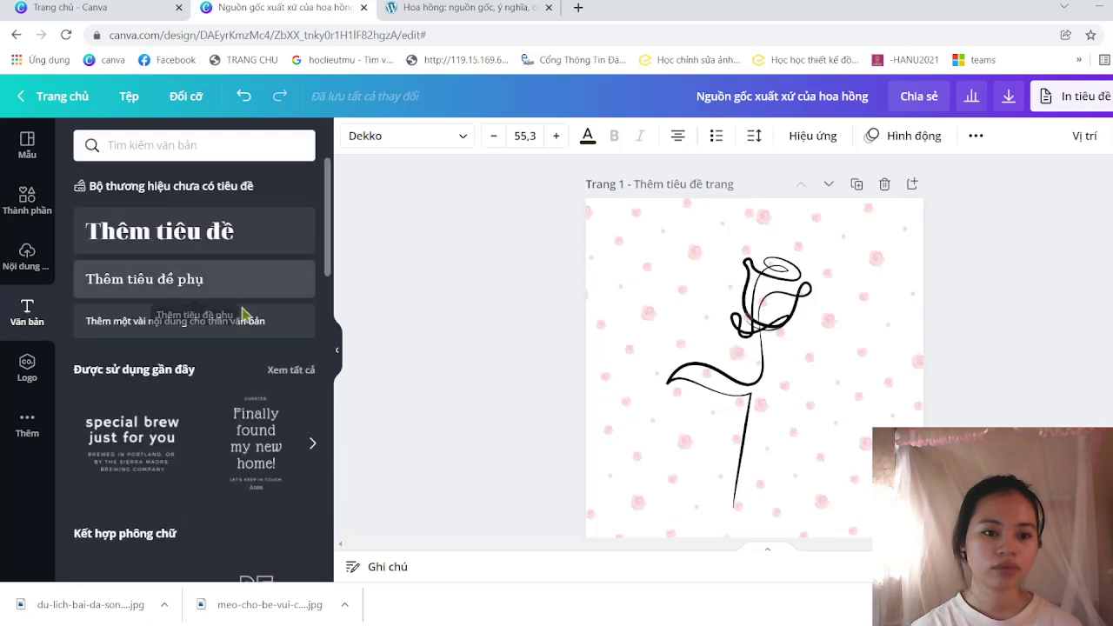
left_click(251, 242)
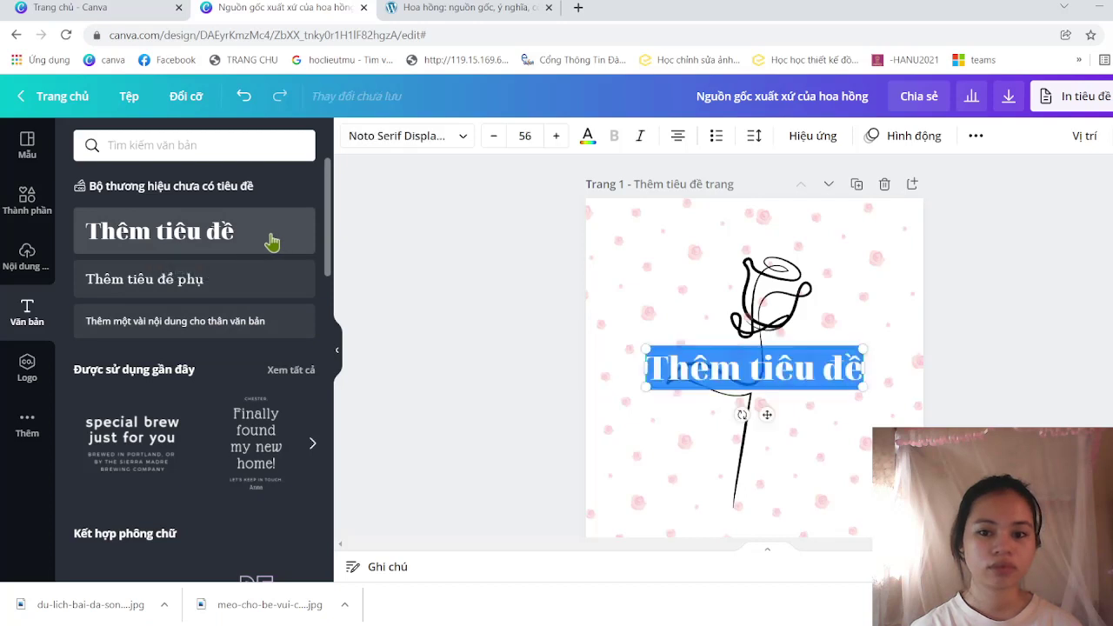
left_click_drag(667, 368, 793, 368)
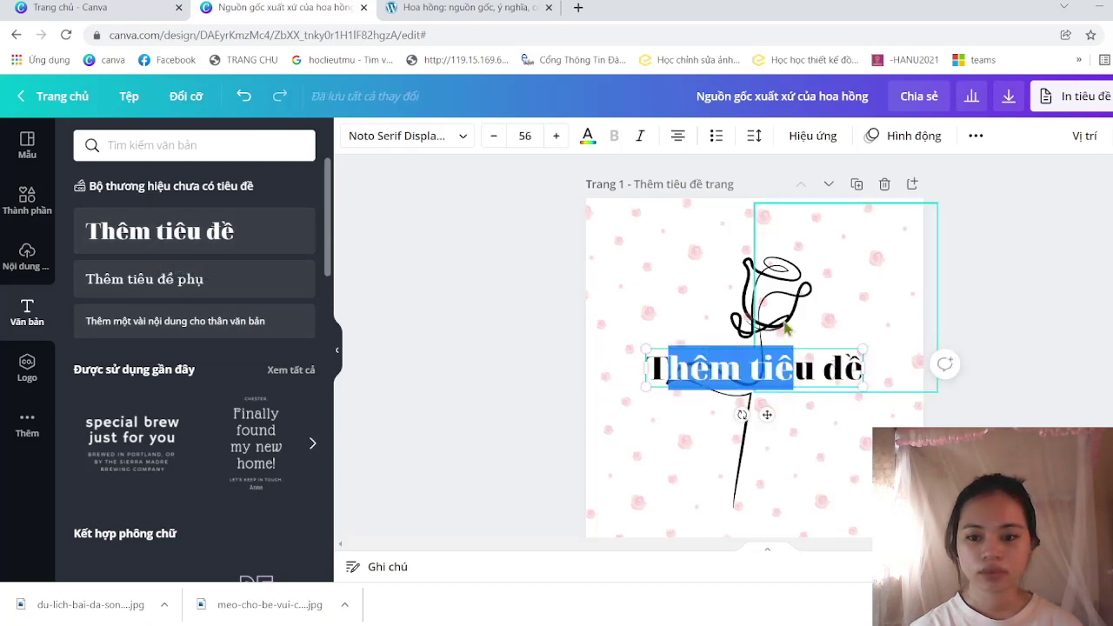
left_click_drag(692, 369, 793, 369)
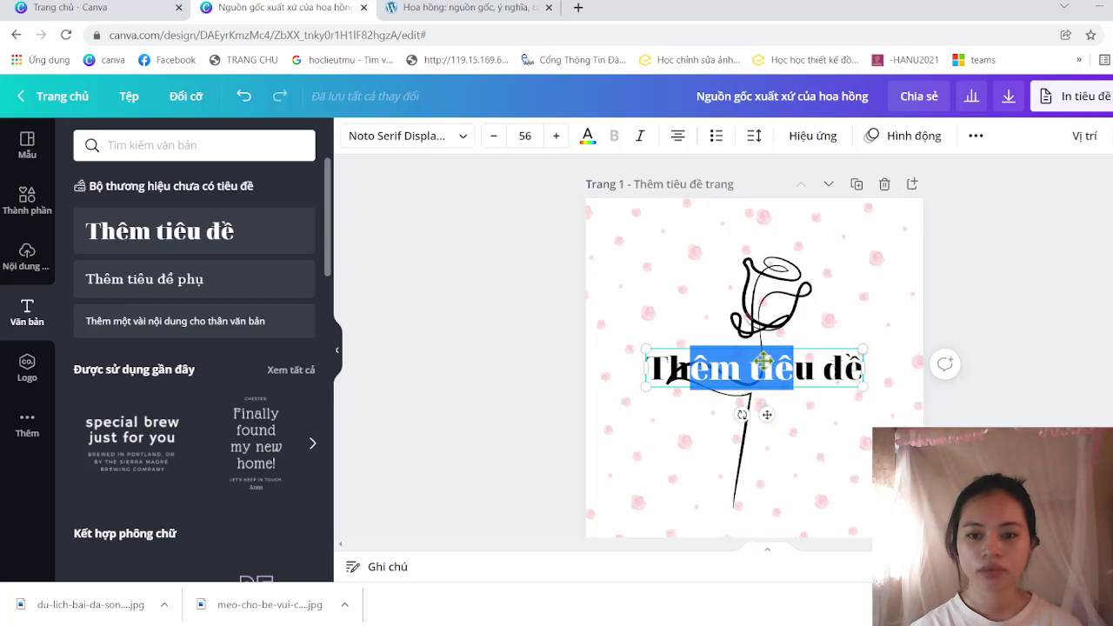
left_click_drag(764, 412, 768, 271)
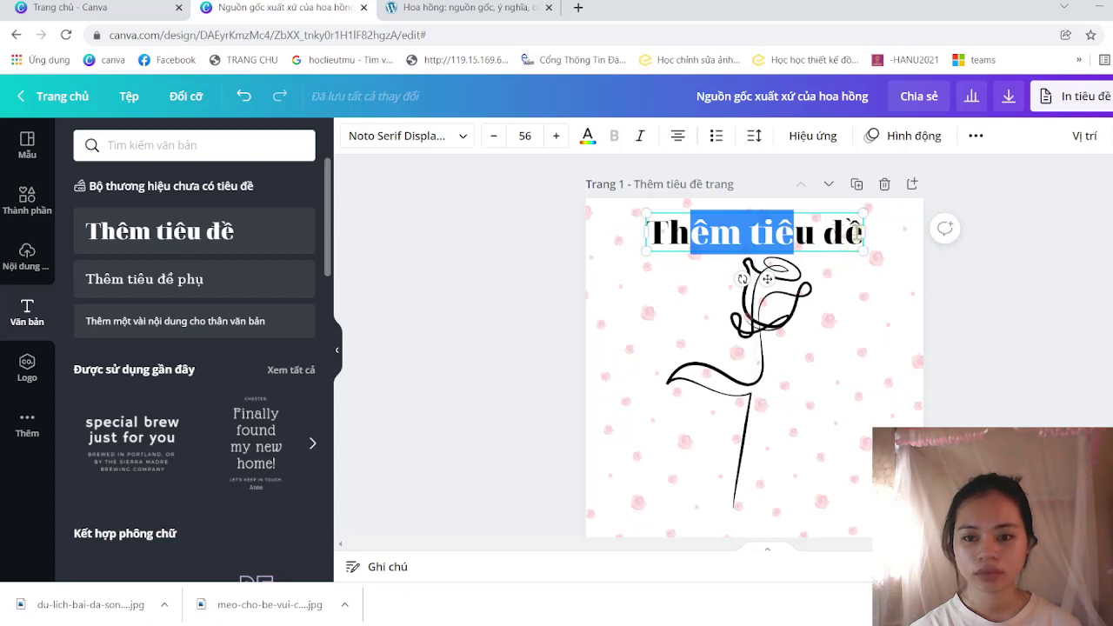
left_click_drag(858, 232, 644, 232)
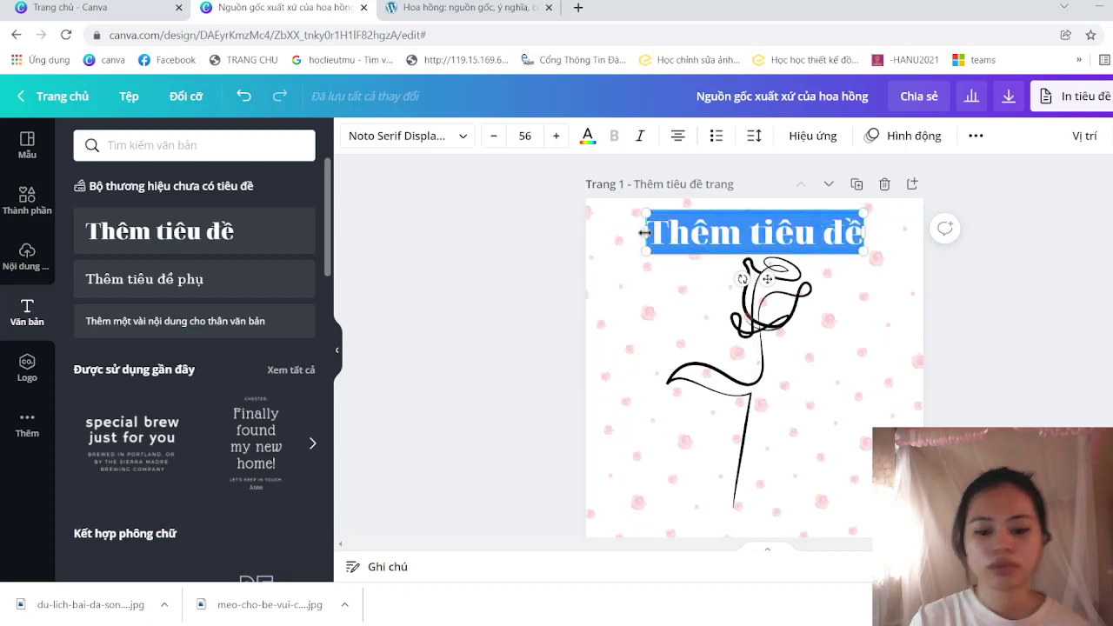
type("HO")
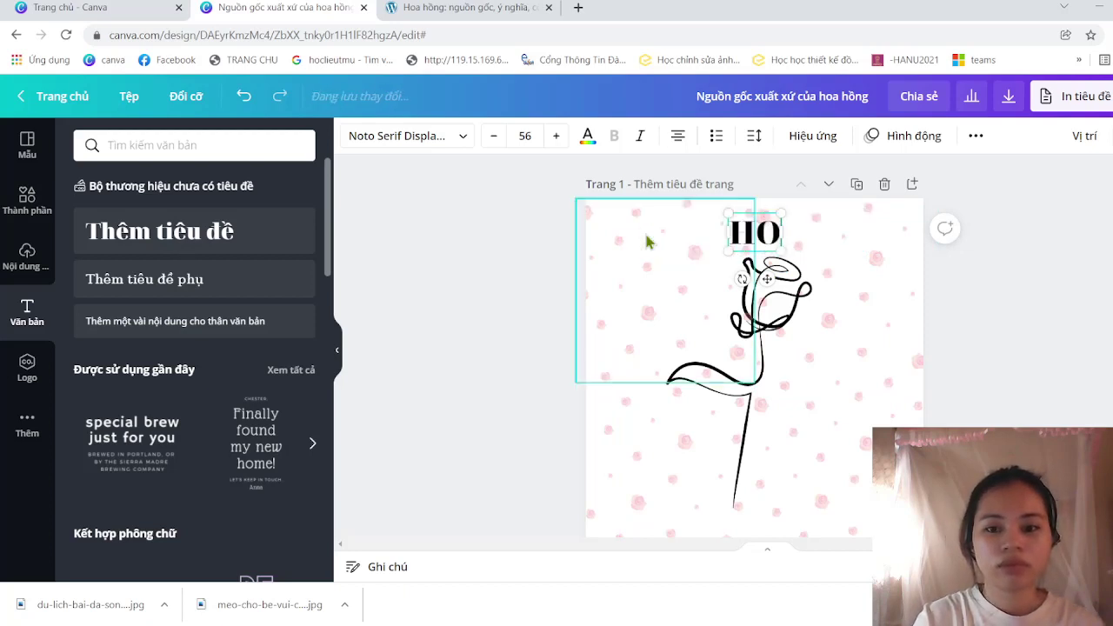
type("A HỒNG")
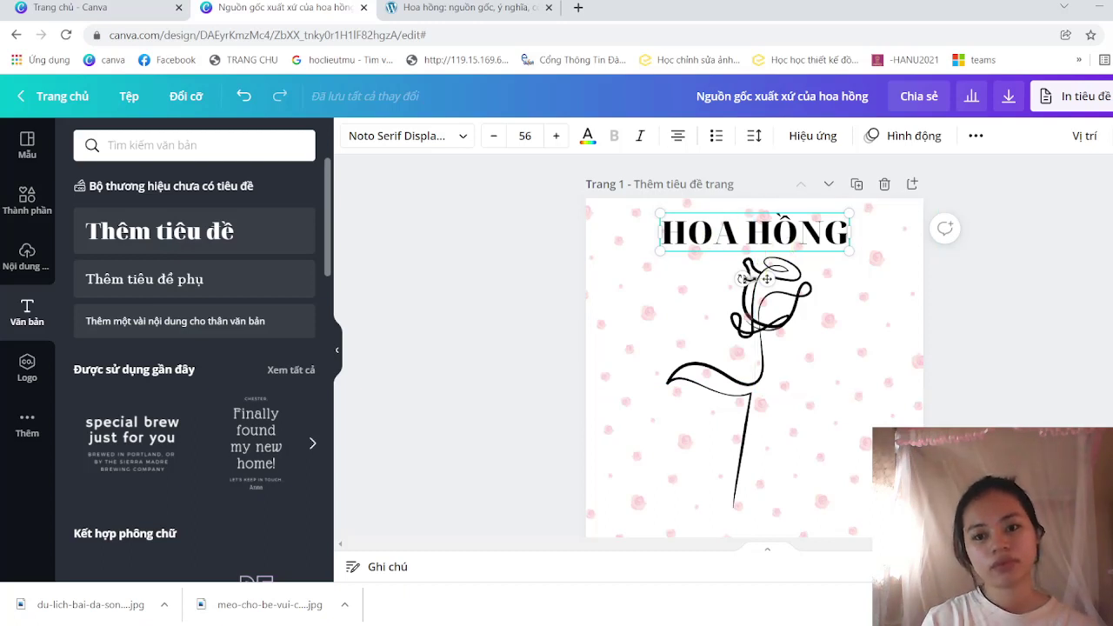
- Shift the upper-left rose-dot pattern tile down and left along the page's left side
left_click(677, 330)
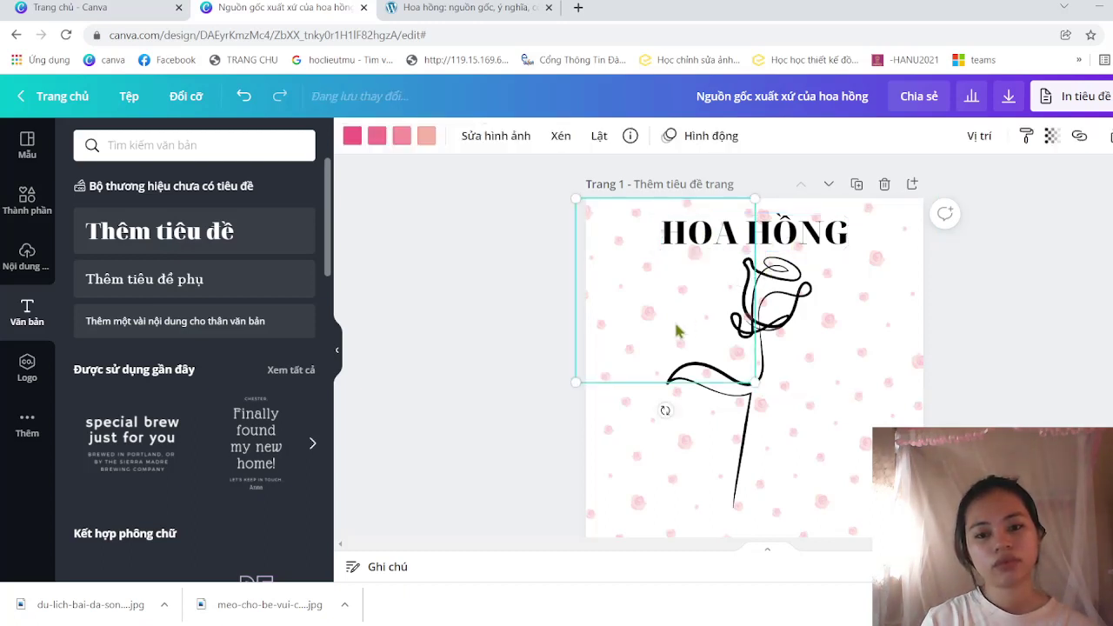
left_click(686, 427)
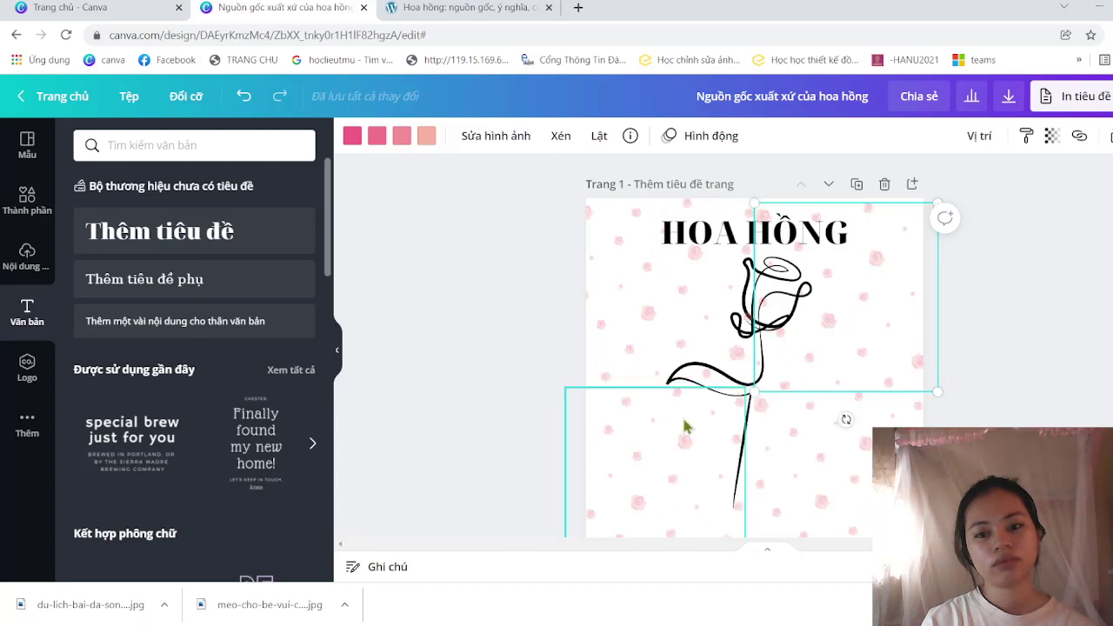
left_click(790, 445)
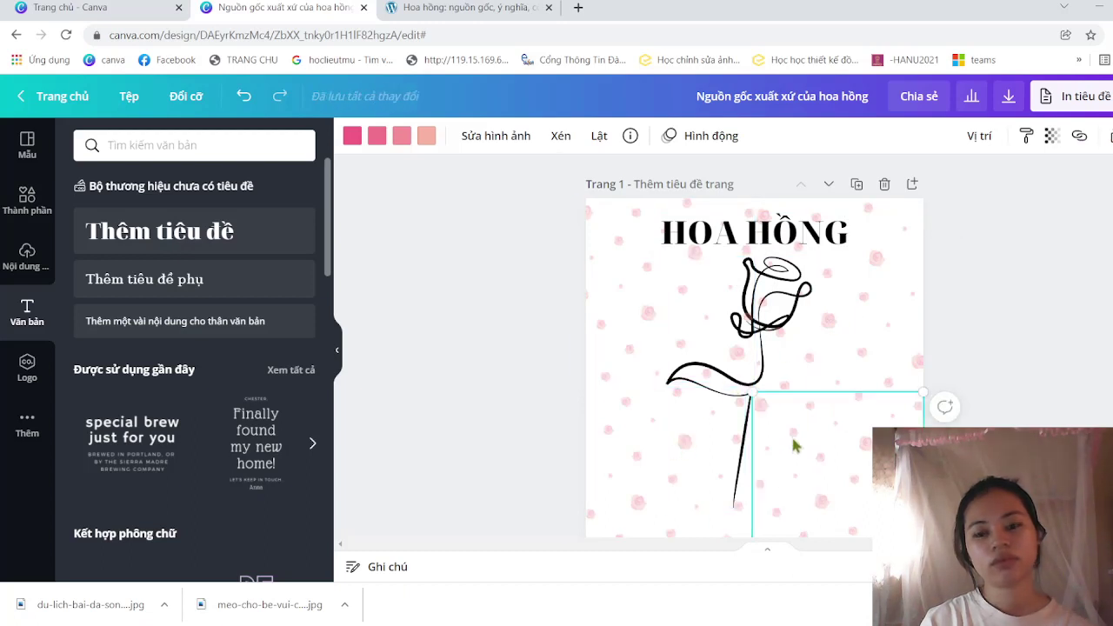
left_click(659, 308)
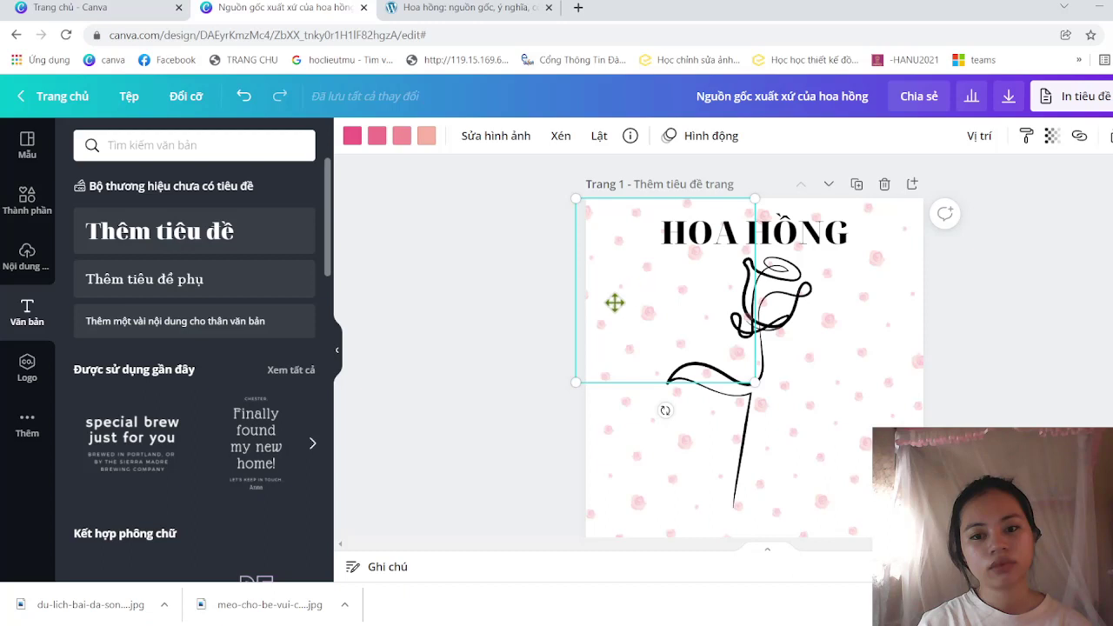
double_click(615, 303)
left_click(508, 342)
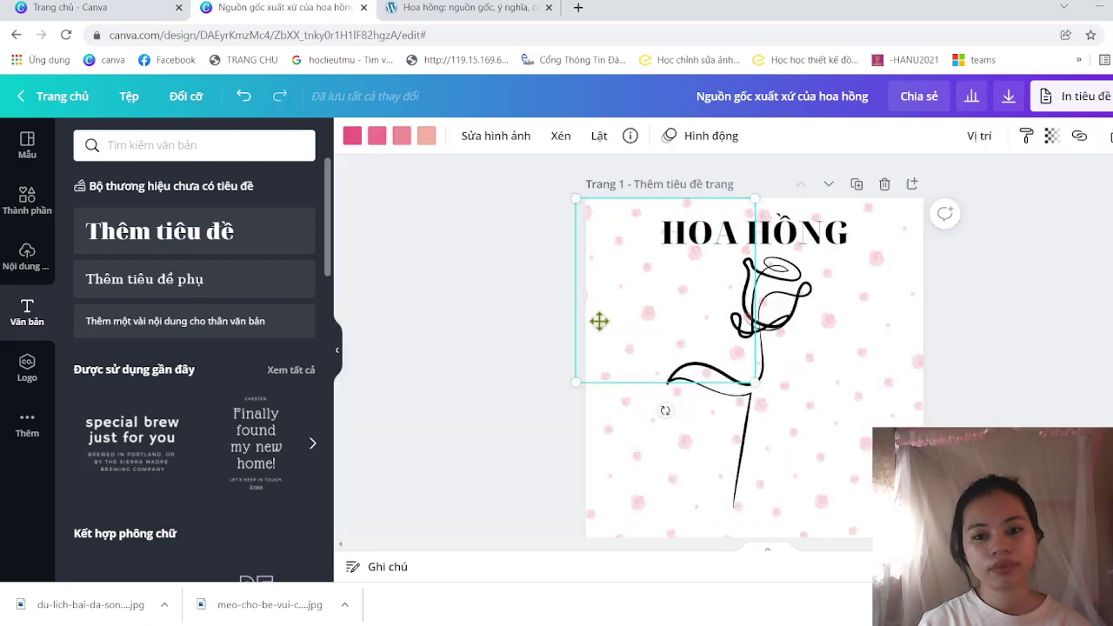
left_click_drag(599, 321, 553, 374)
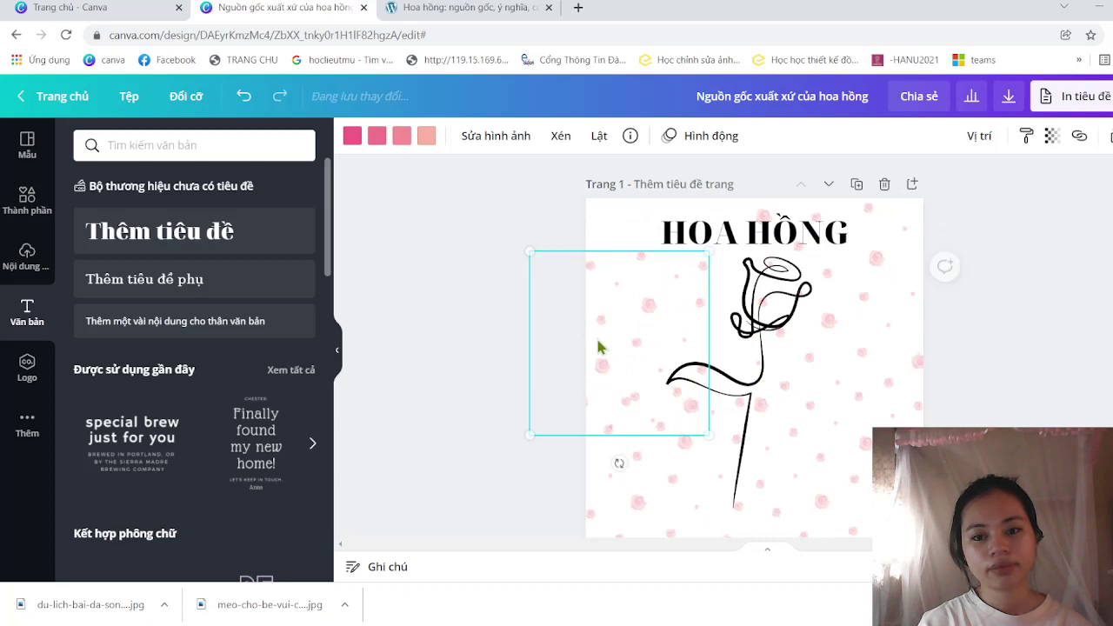
left_click(613, 218)
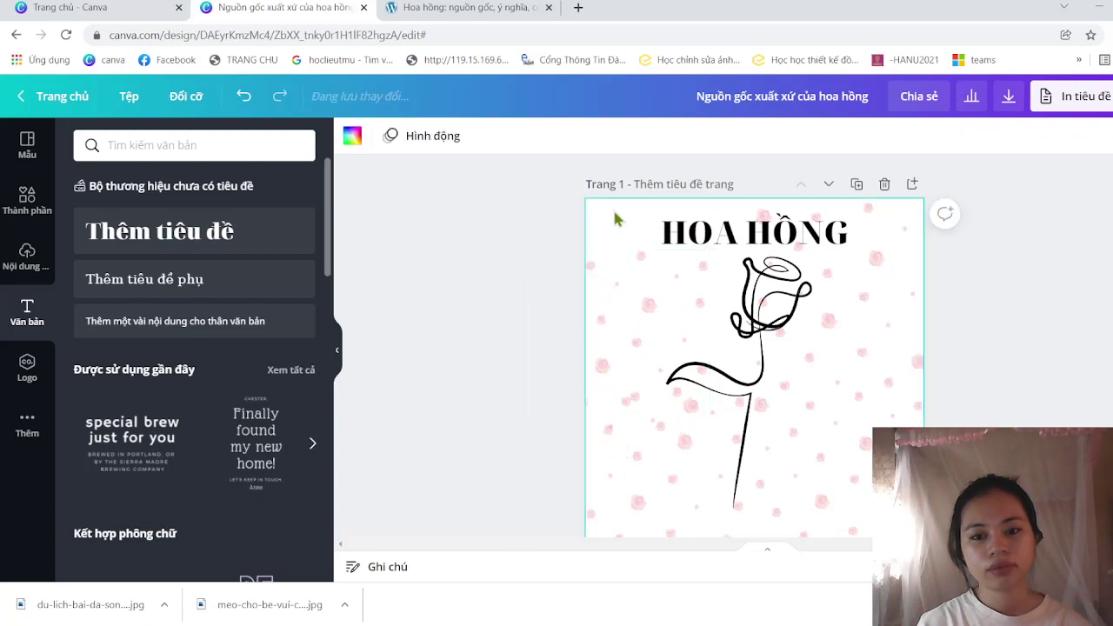
- Set the page background to the pale pink-cream swatch from Rosettes and Cream, and shift a pattern tile
left_click(353, 139)
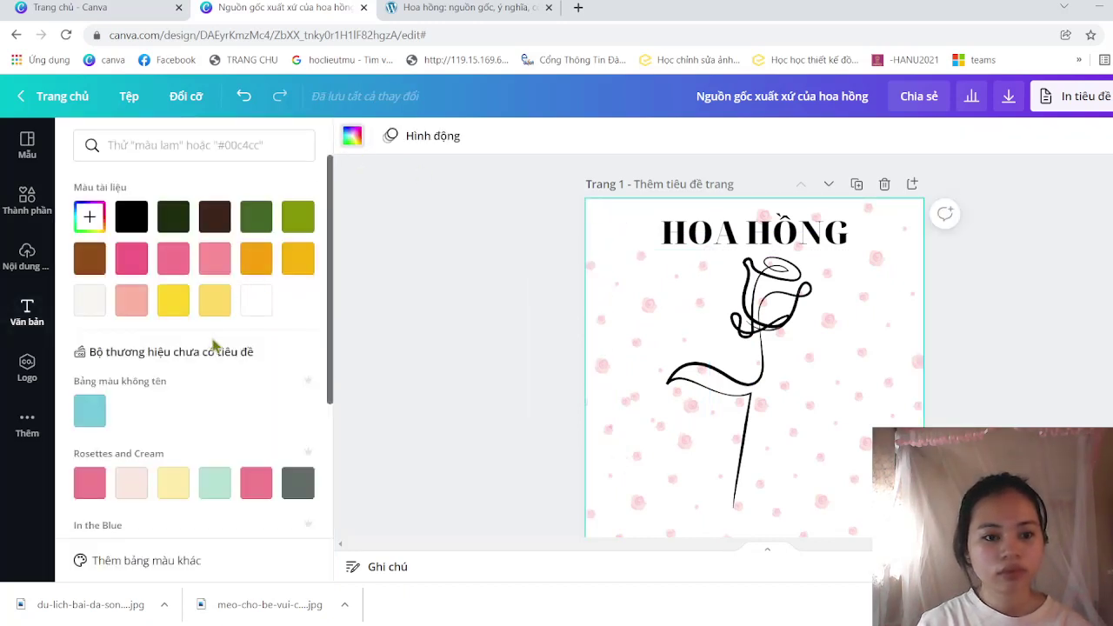
left_click(88, 303)
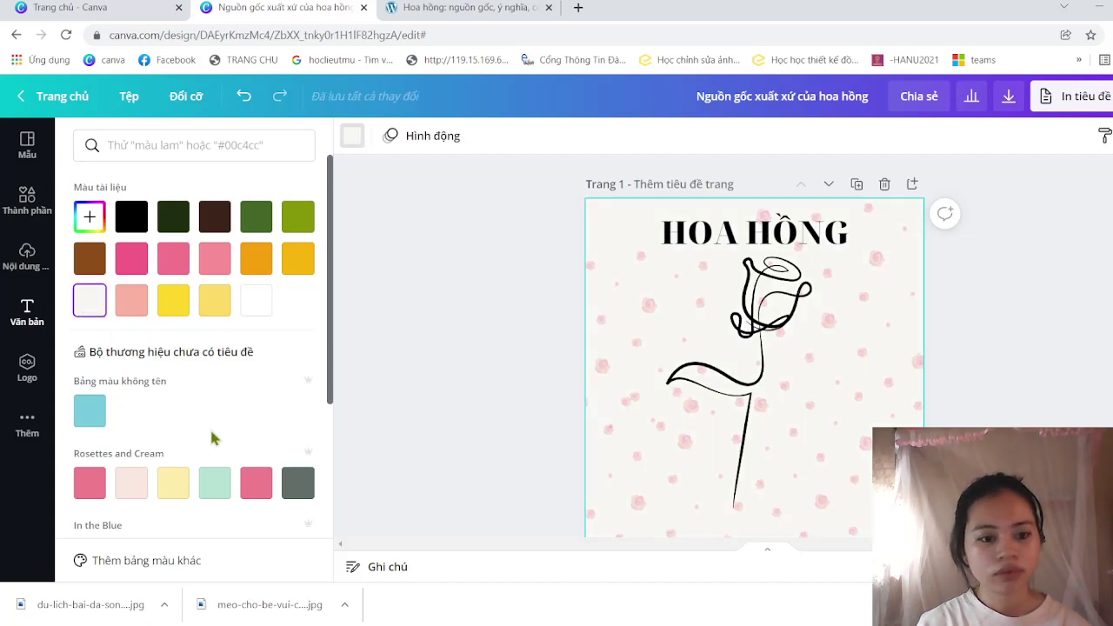
scroll(214, 437, "down", 1)
left_click(122, 437)
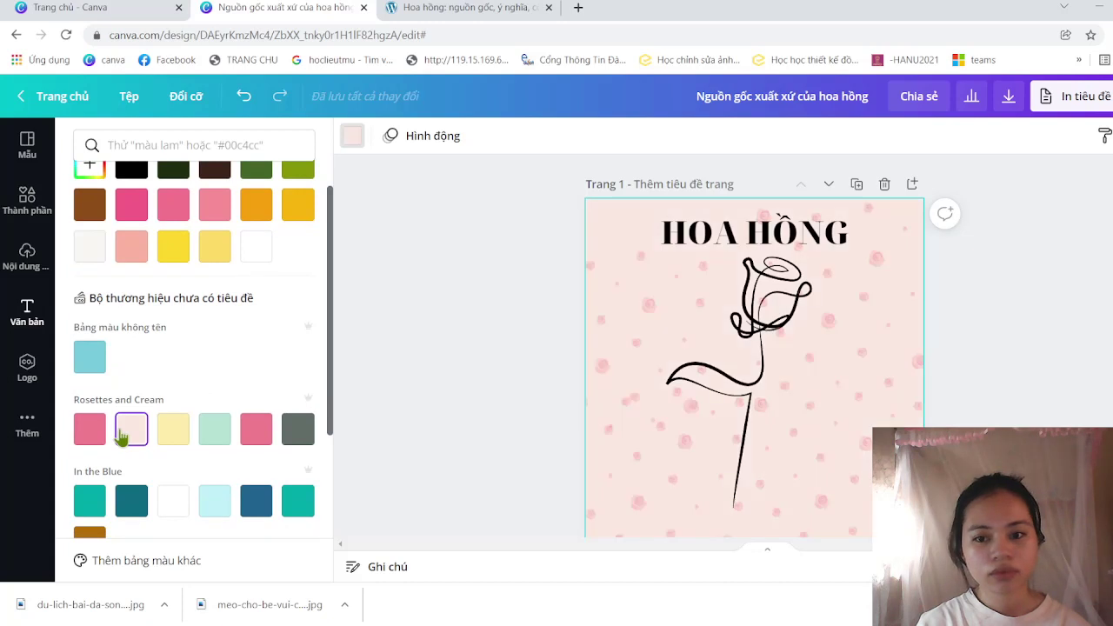
left_click_drag(655, 277, 696, 223)
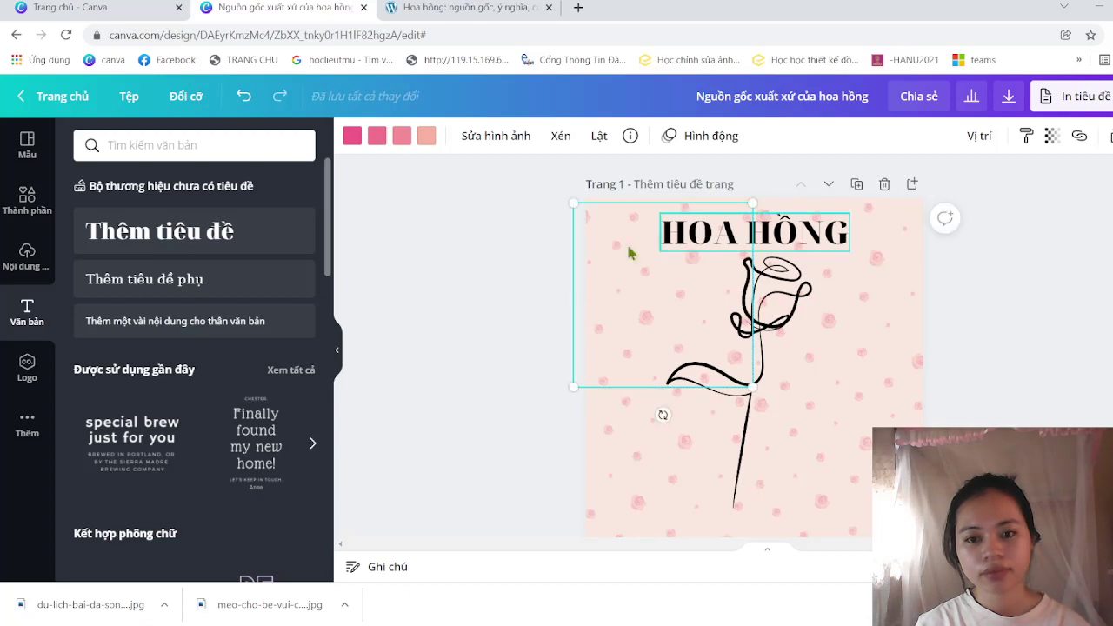
left_click(491, 318)
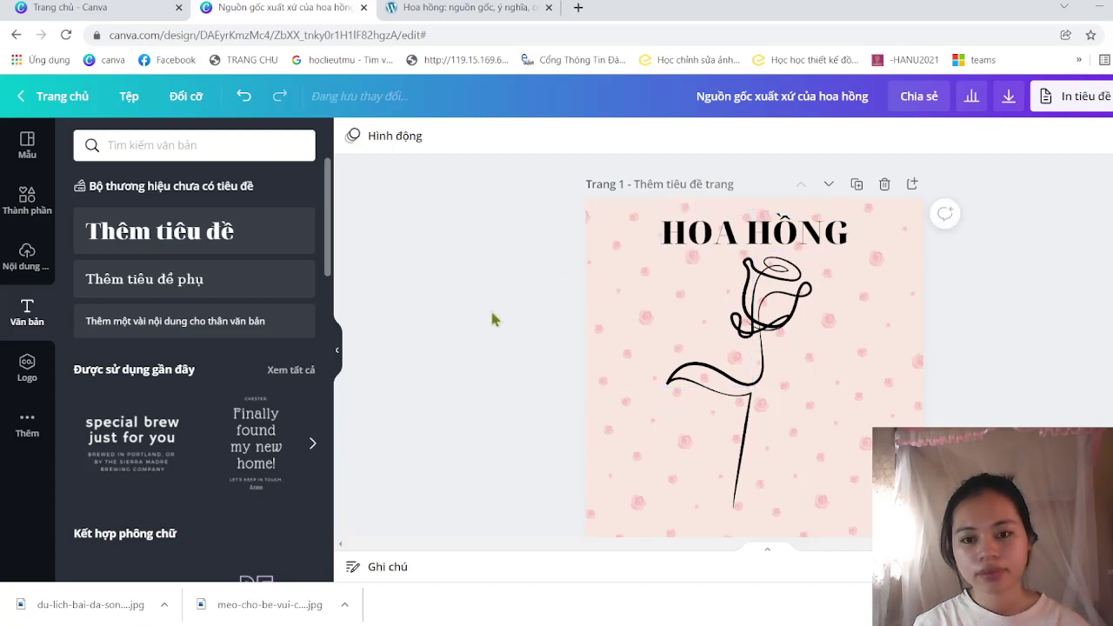
- Shrink the HOA HỒNG title to size 41.4 and move it toward the upper-left corner
left_click(815, 222)
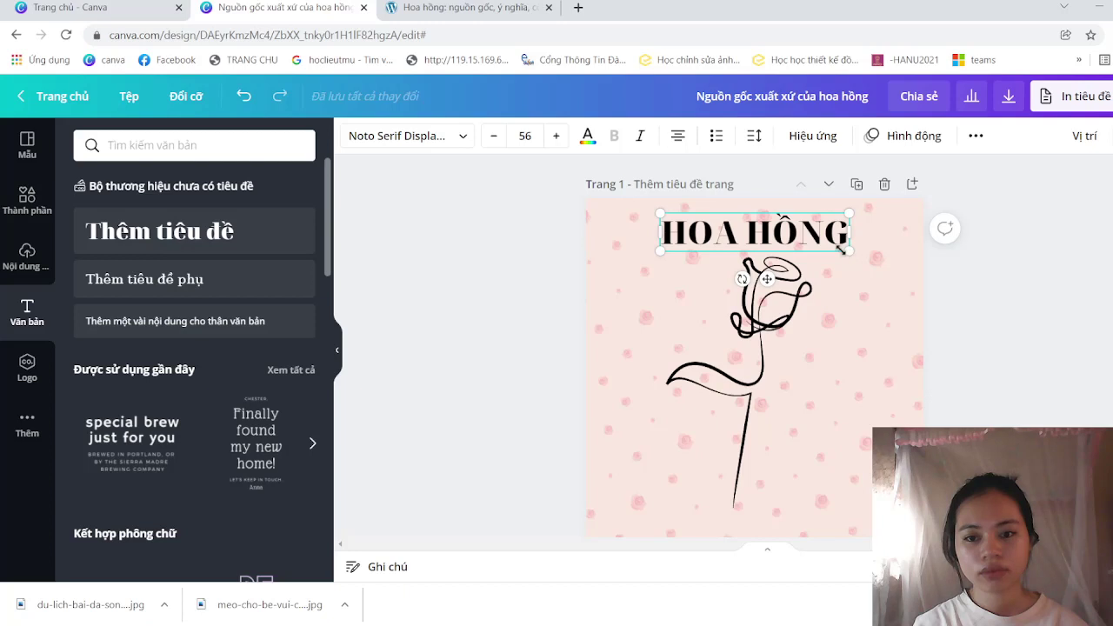
left_click_drag(840, 249, 785, 242)
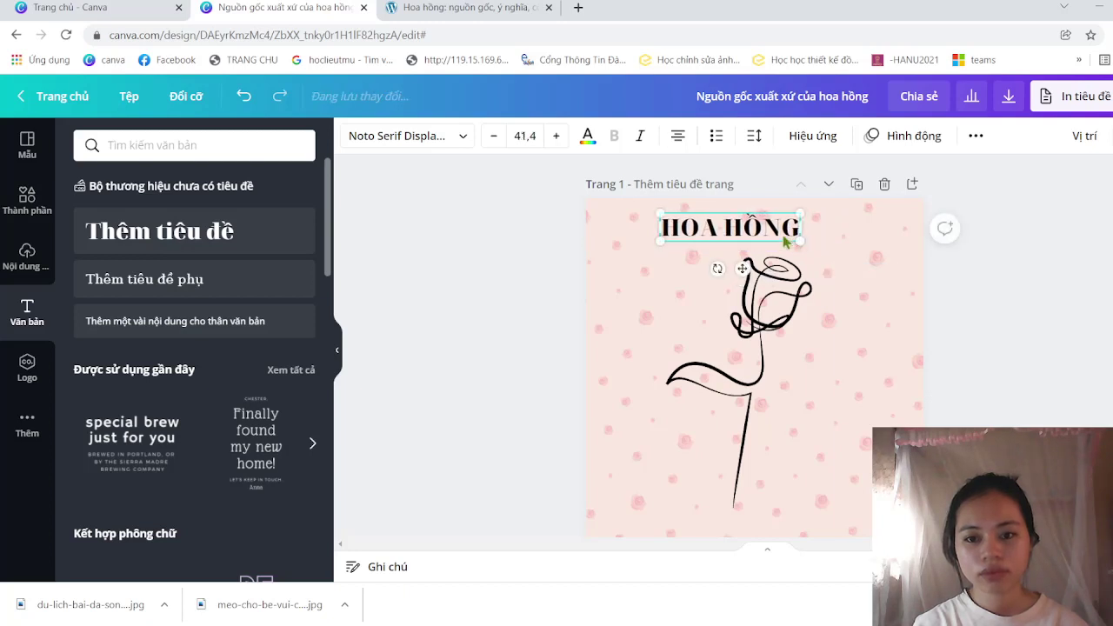
left_click_drag(758, 231, 725, 233)
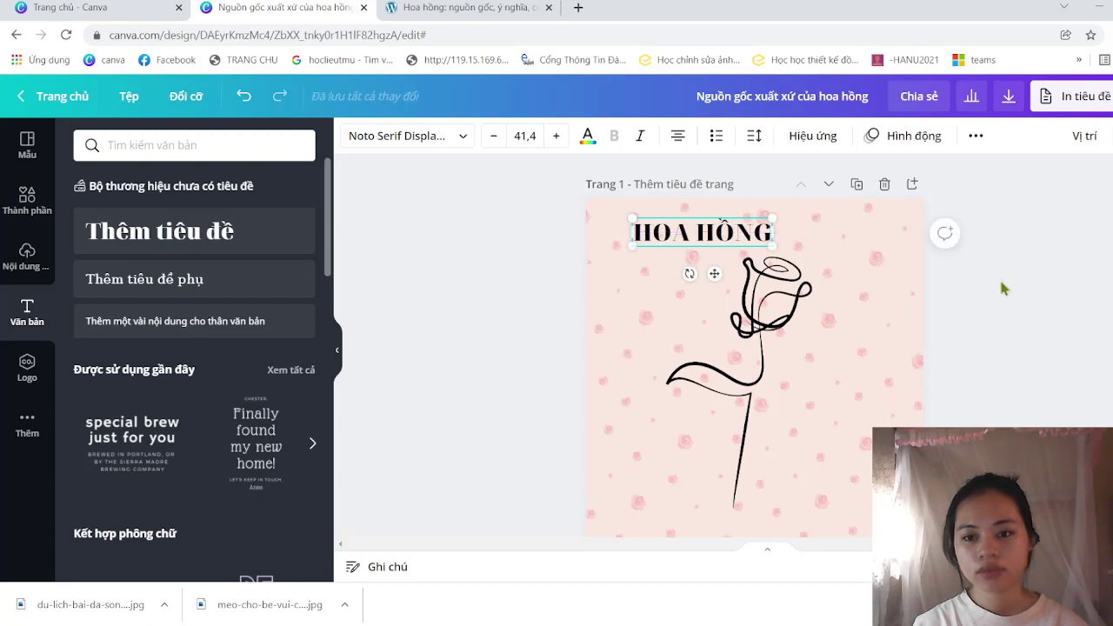
scroll(1002, 287, "down", 2)
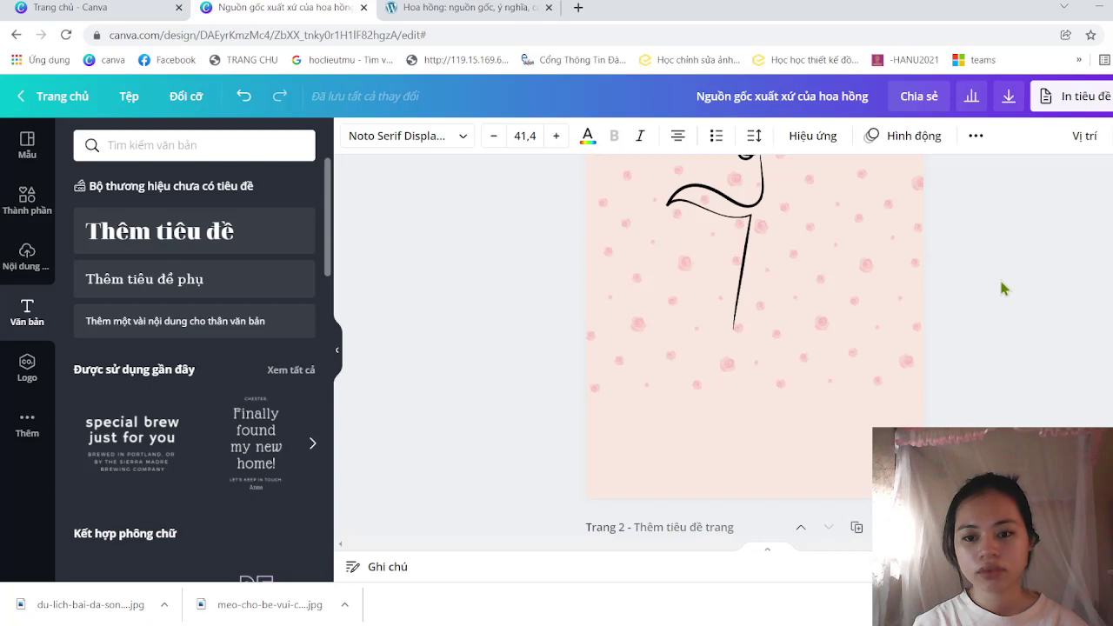
scroll(1002, 288, "up", 2)
scroll(1002, 288, "down", 3)
scroll(1003, 288, "up", 2)
scroll(1002, 288, "up", 2)
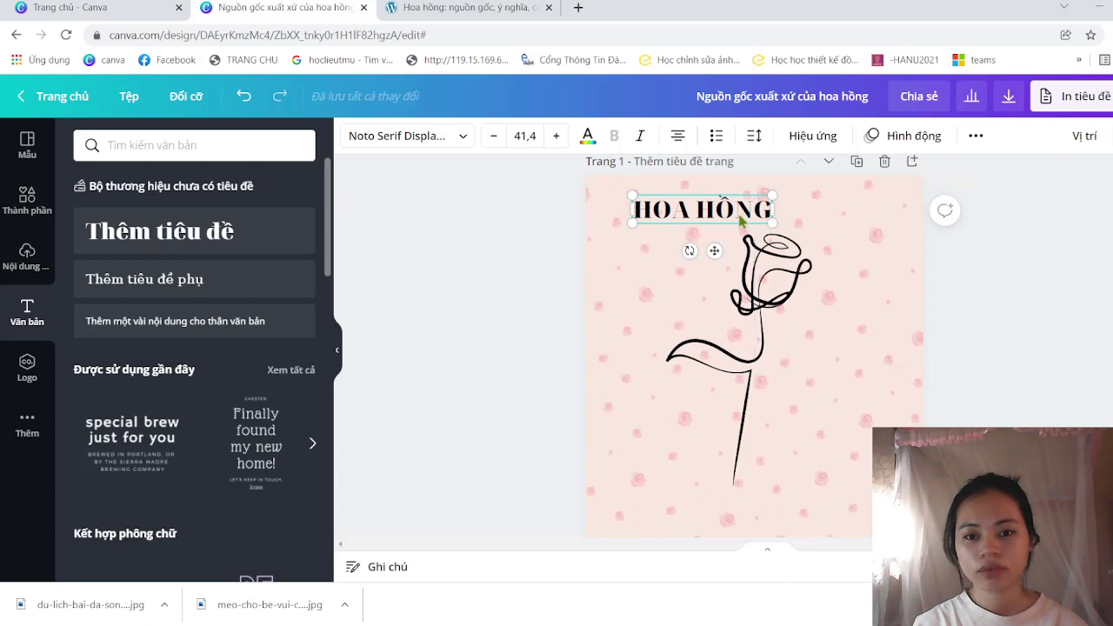
left_click_drag(740, 221, 724, 215)
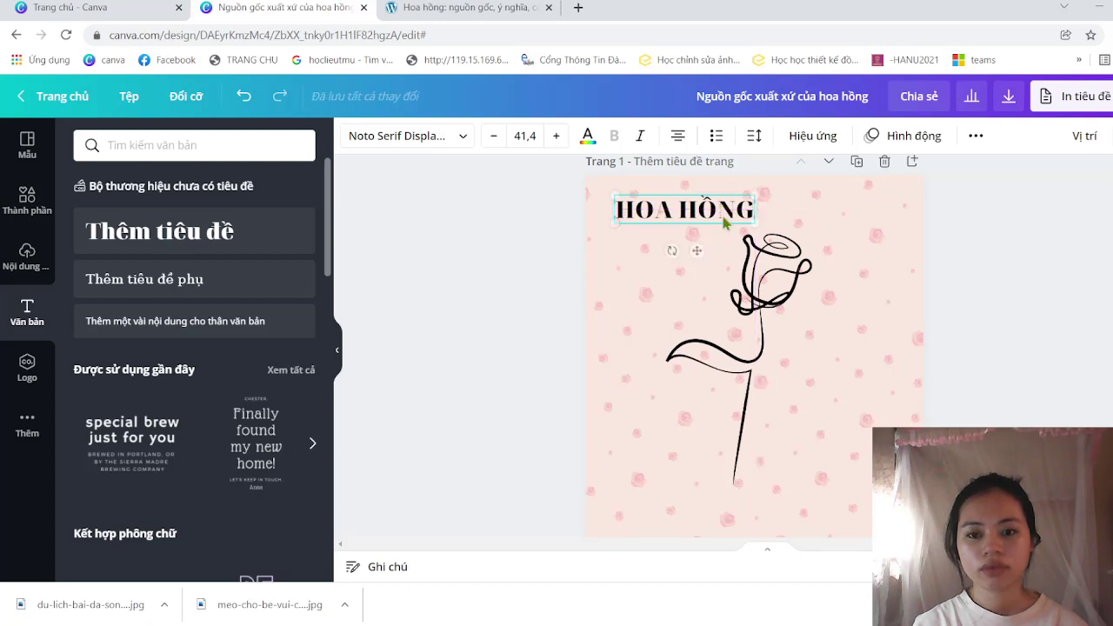
- Add a subheading reading 'LOẠI HOA NỔI TIẾNG BẬC NHẤT THẾ GIỚI'
left_click(272, 285)
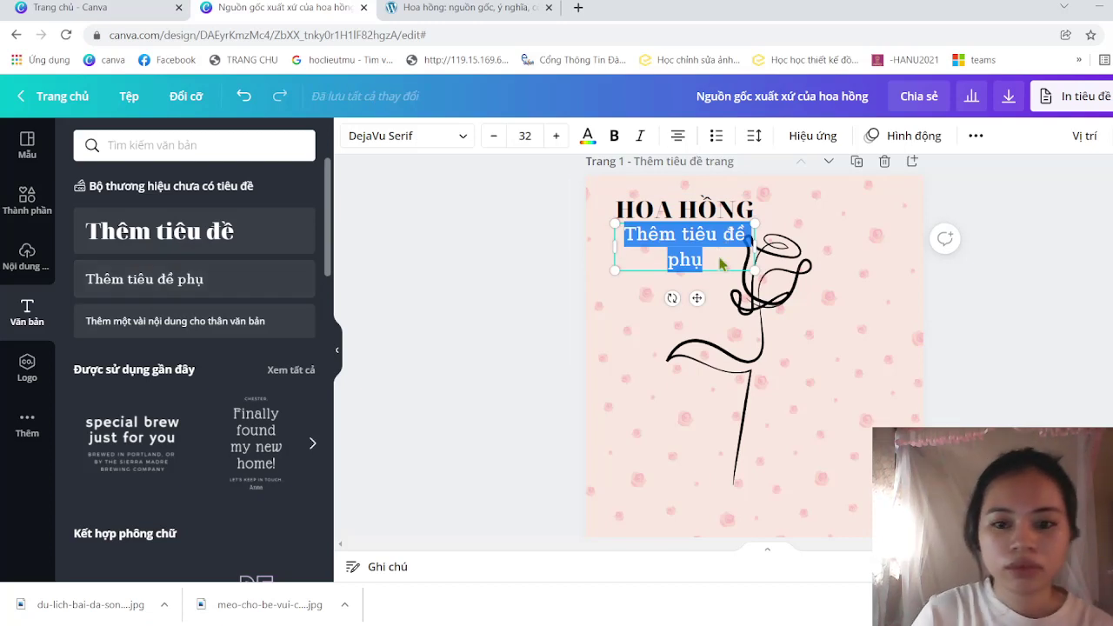
type("LOAI")
type("f HOA NỔ")
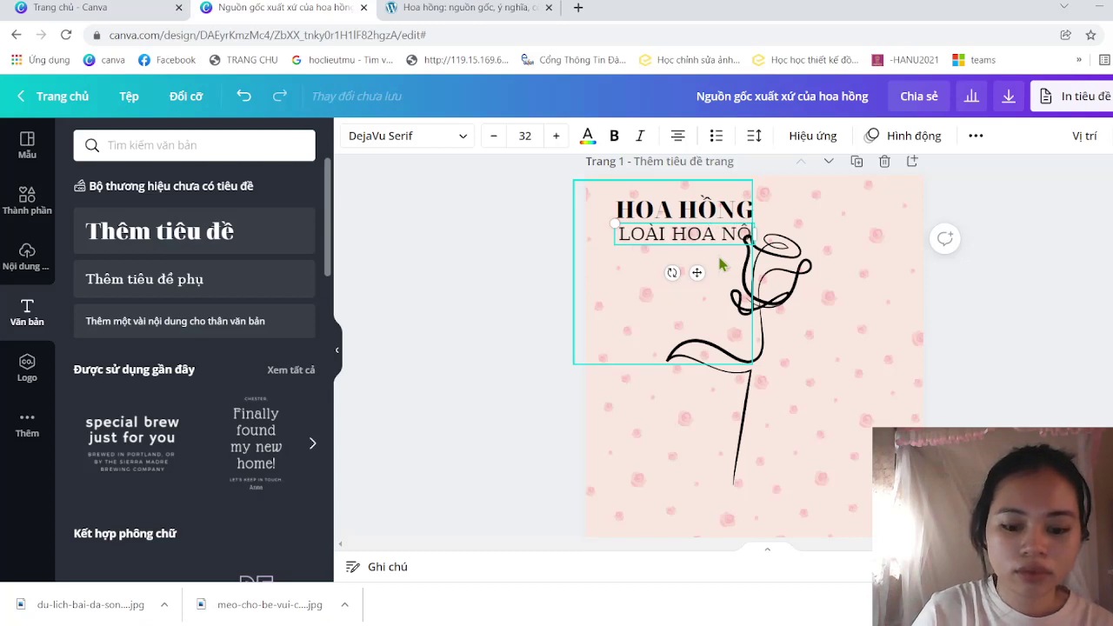
type("I TIẾNG BẬC NH")
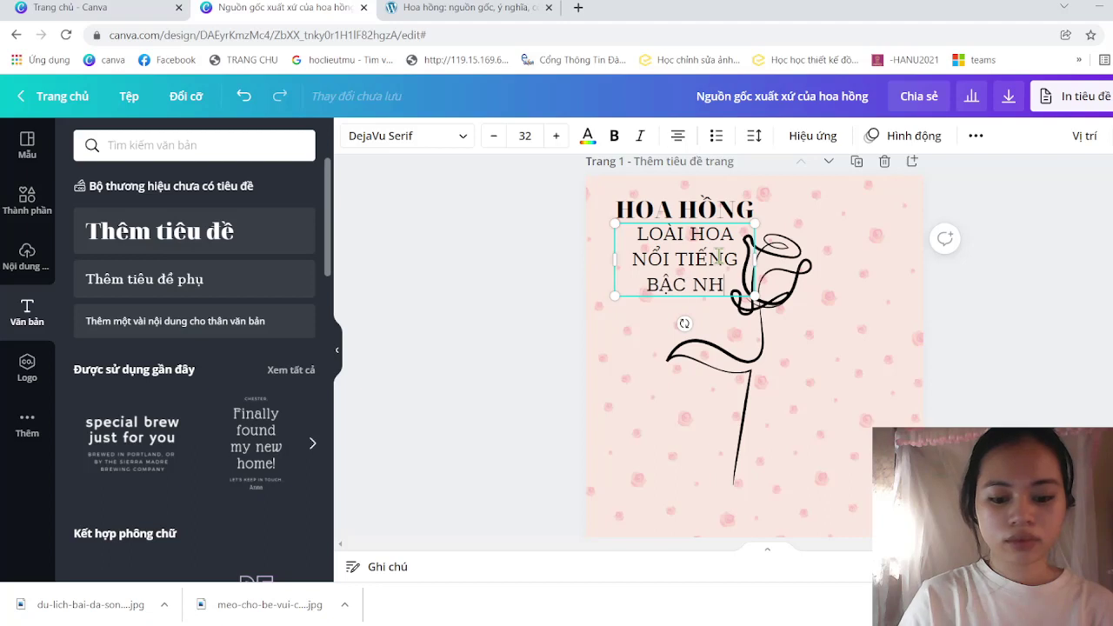
type("ÂẤT THEẾ GIỚI")
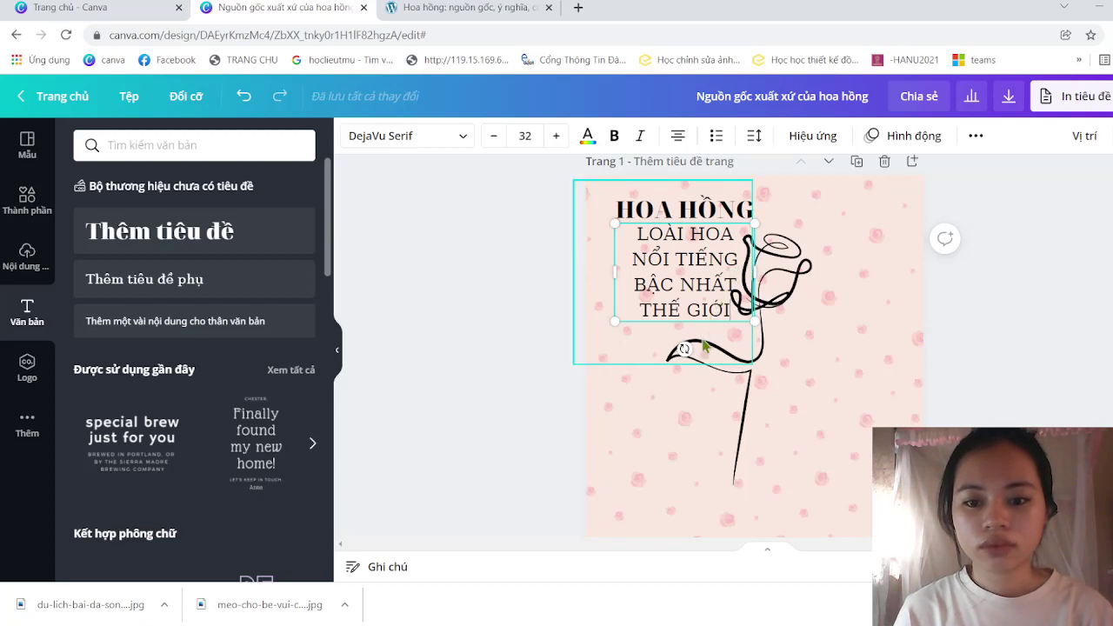
left_click_drag(709, 281, 735, 280)
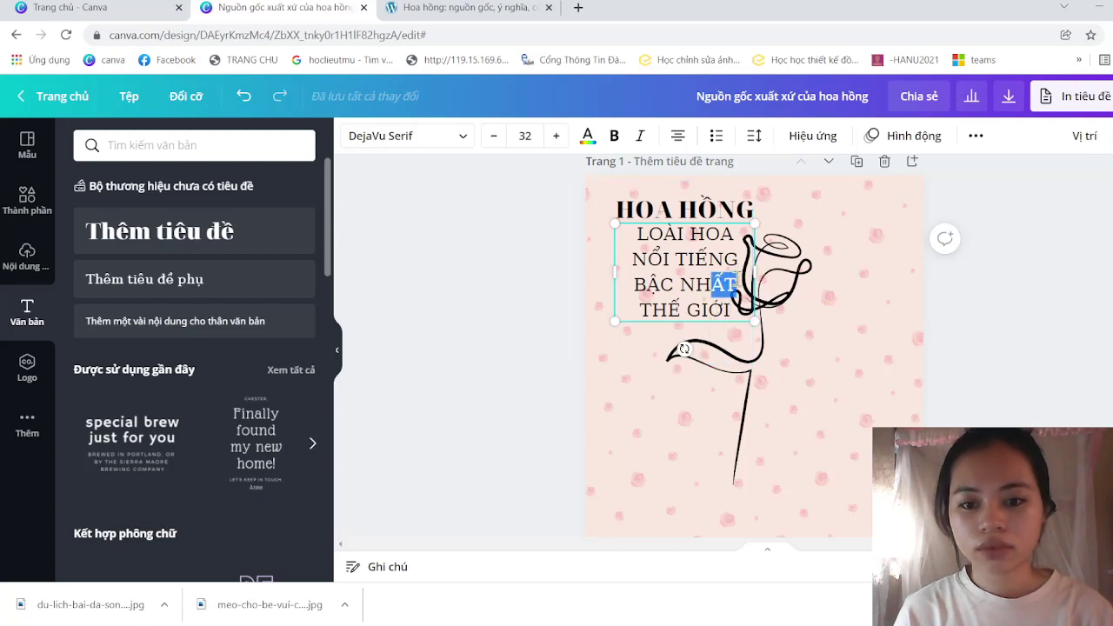
left_click(804, 306)
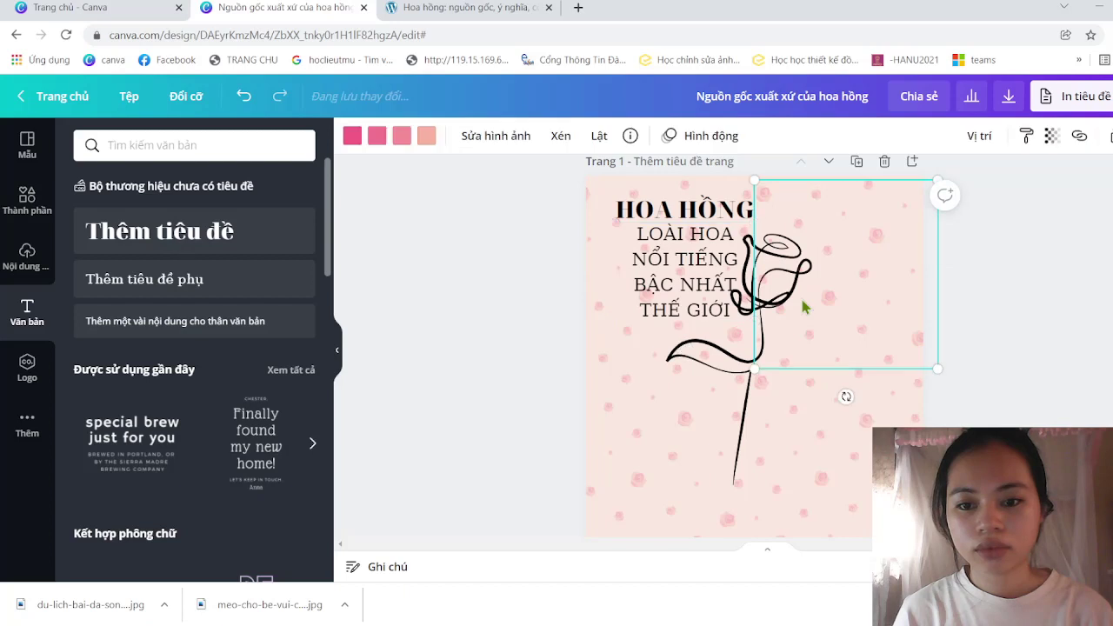
- Place the subtitle top-right beside the title at size 24.9, wrapped onto two lines
left_click(746, 293)
mouse_move(712, 279)
left_mouse_down()
mouse_move(822, 266)
mouse_move(848, 238)
left_mouse_up()
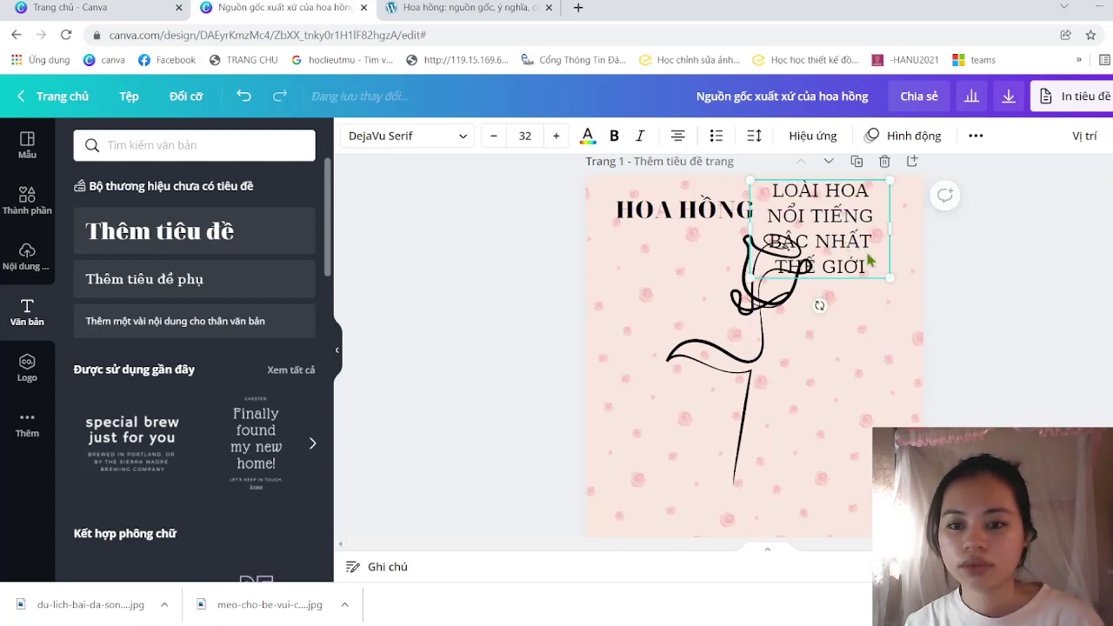
left_click_drag(886, 275, 858, 256)
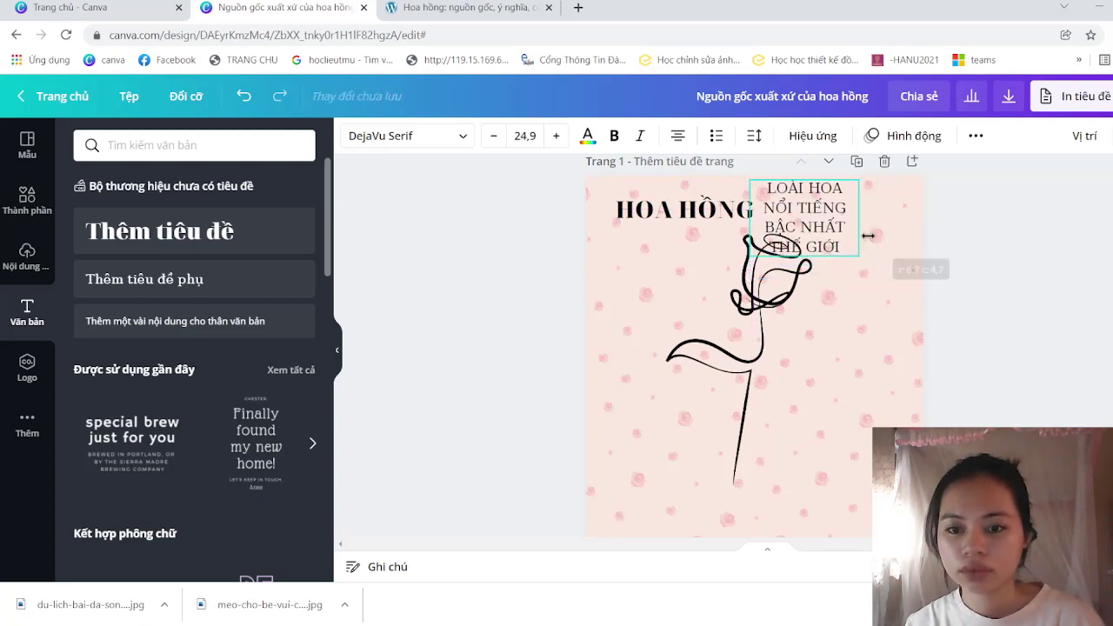
left_click_drag(858, 212, 915, 222)
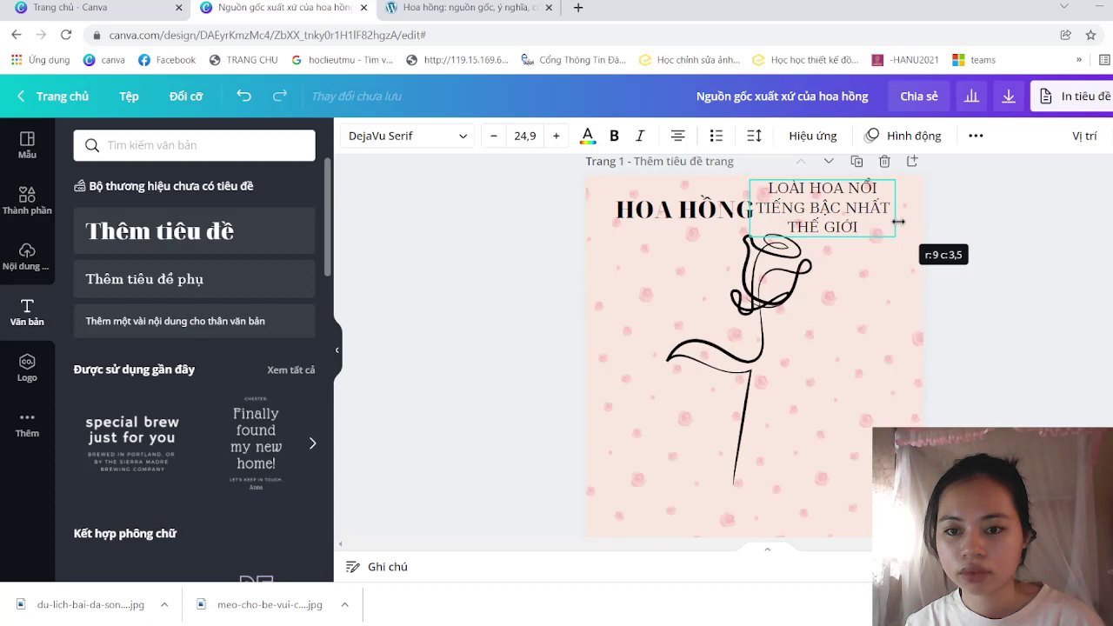
mouse_move(915, 222)
left_mouse_down()
mouse_move(919, 213)
mouse_move(883, 210)
left_mouse_up()
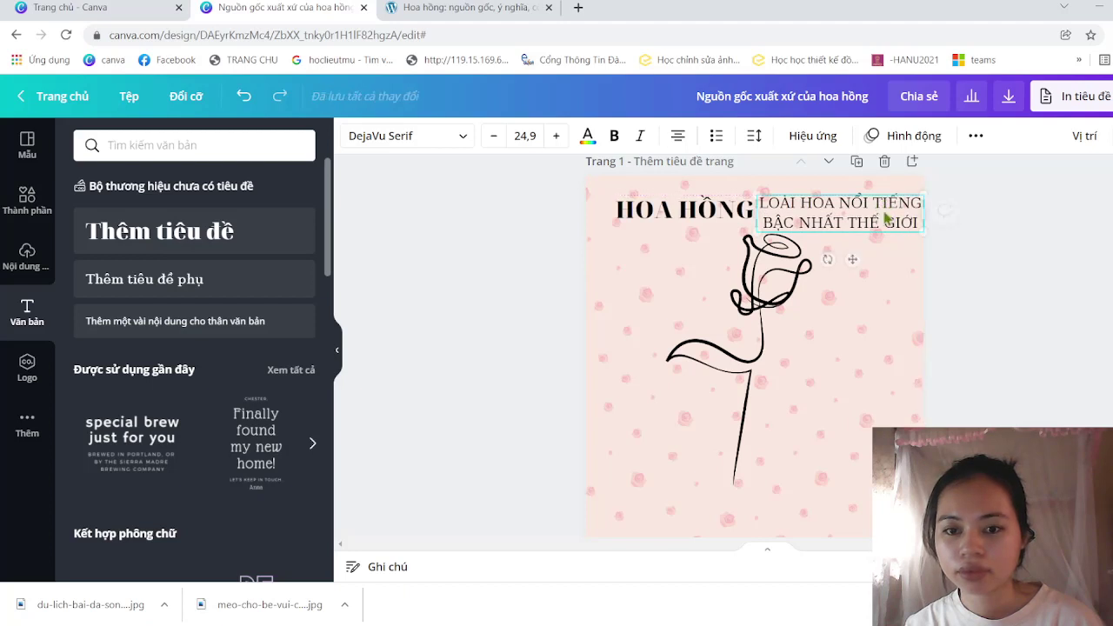
- Align the HOA HỒNG title and subtitle boxes side by side
left_click(718, 216)
left_click_drag(719, 215, 708, 212)
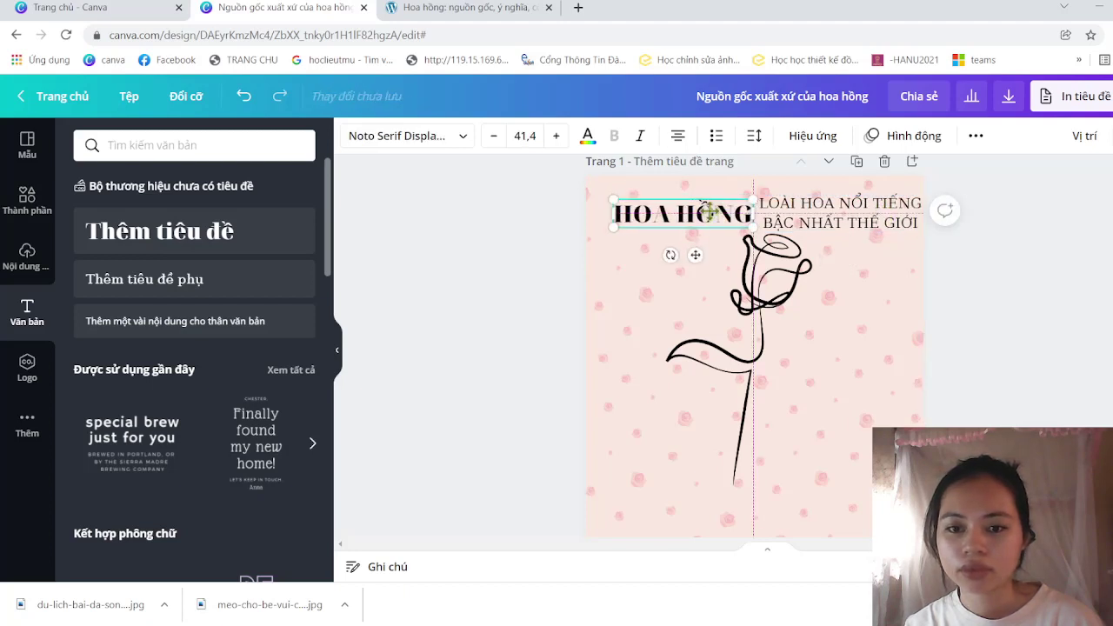
left_click(793, 217)
left_click_drag(790, 215, 785, 216)
left_click(685, 223)
left_click_drag(685, 222, 676, 221)
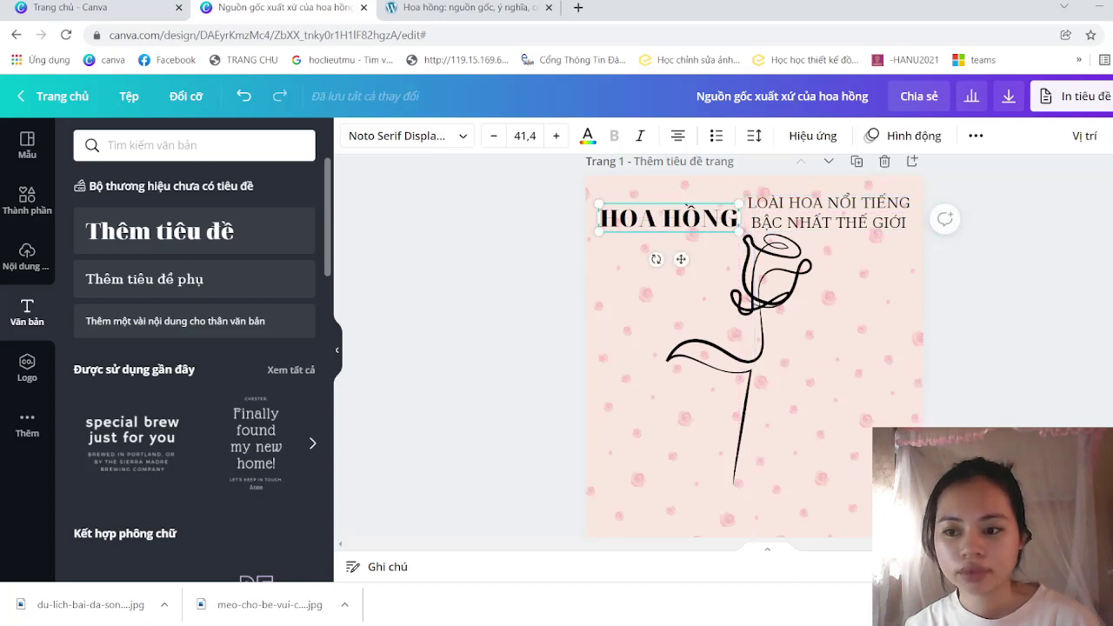
scroll(755, 348, "down", 3)
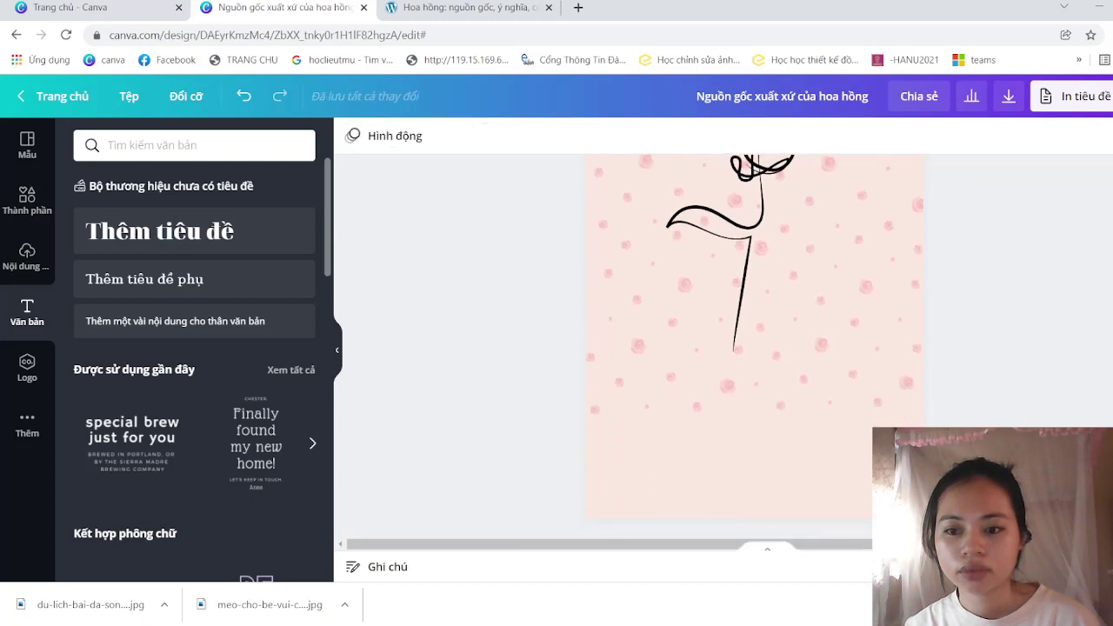
scroll(755, 283, "down", 1)
left_click(884, 303)
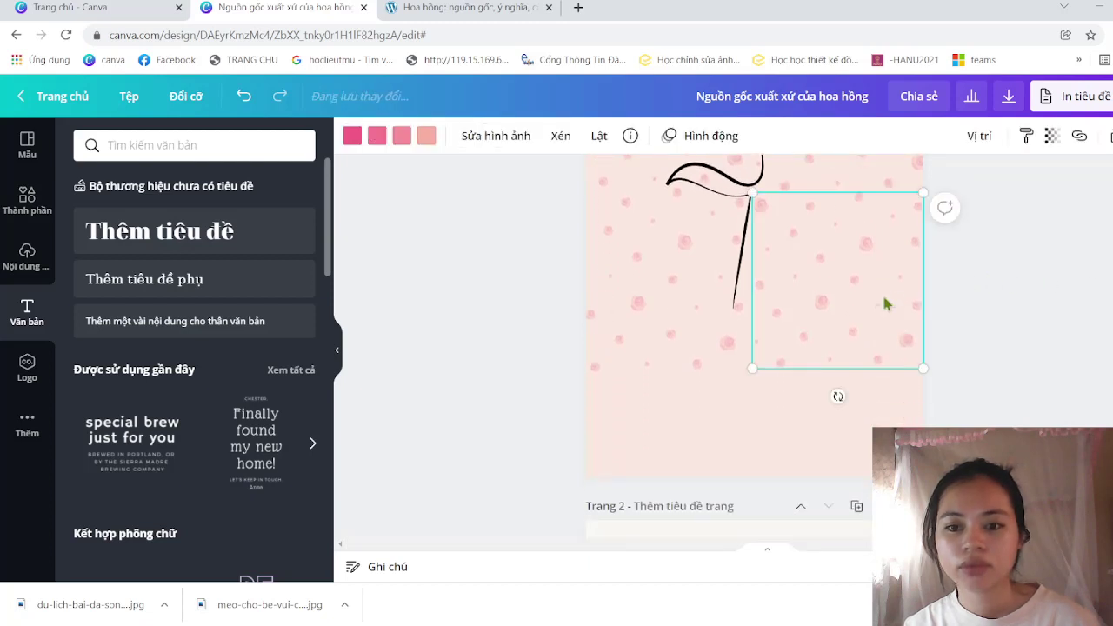
key("ctrl+d")
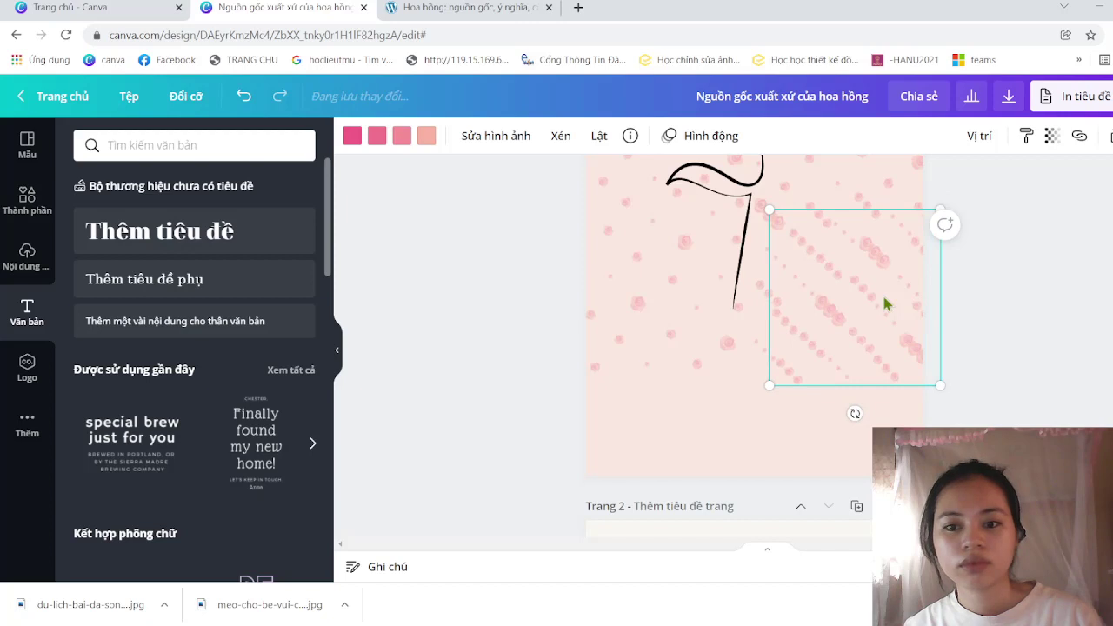
mouse_move(884, 303)
left_mouse_down()
mouse_move(665, 454)
mouse_move(689, 456)
left_mouse_up()
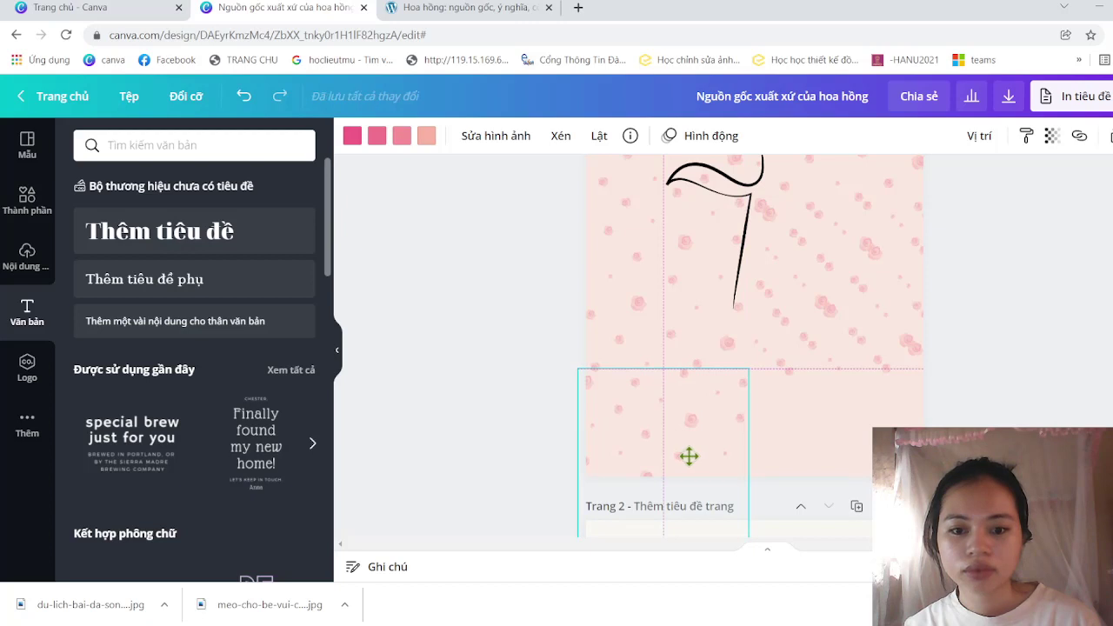
left_click_drag(689, 455, 684, 456)
mouse_move(859, 344)
left_mouse_down()
mouse_move(874, 515)
mouse_move(857, 511)
left_mouse_up()
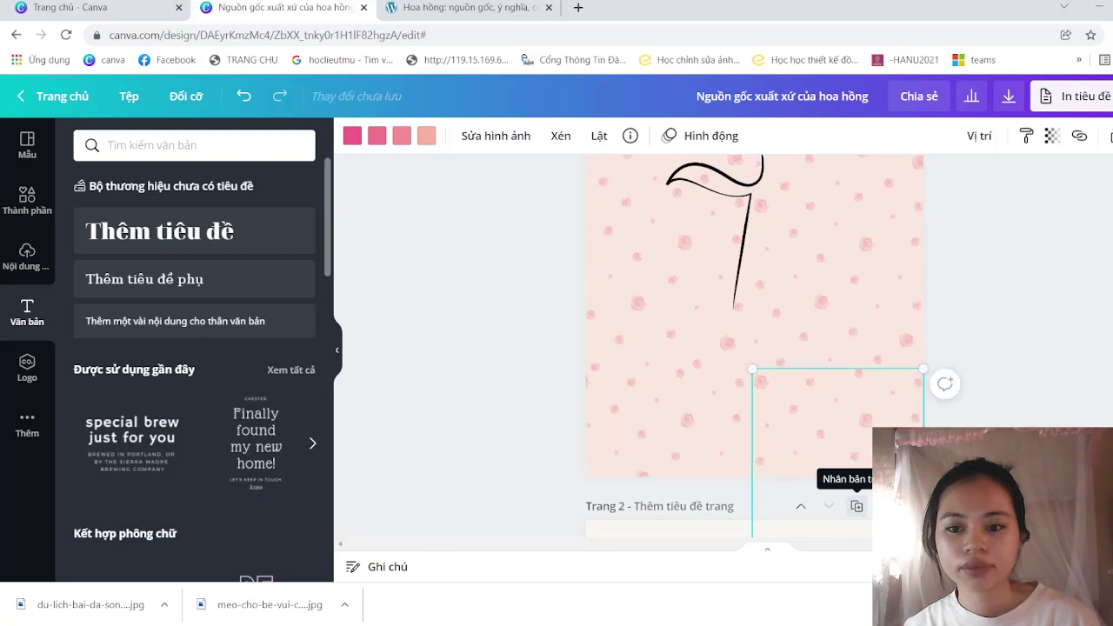
left_click(1040, 387)
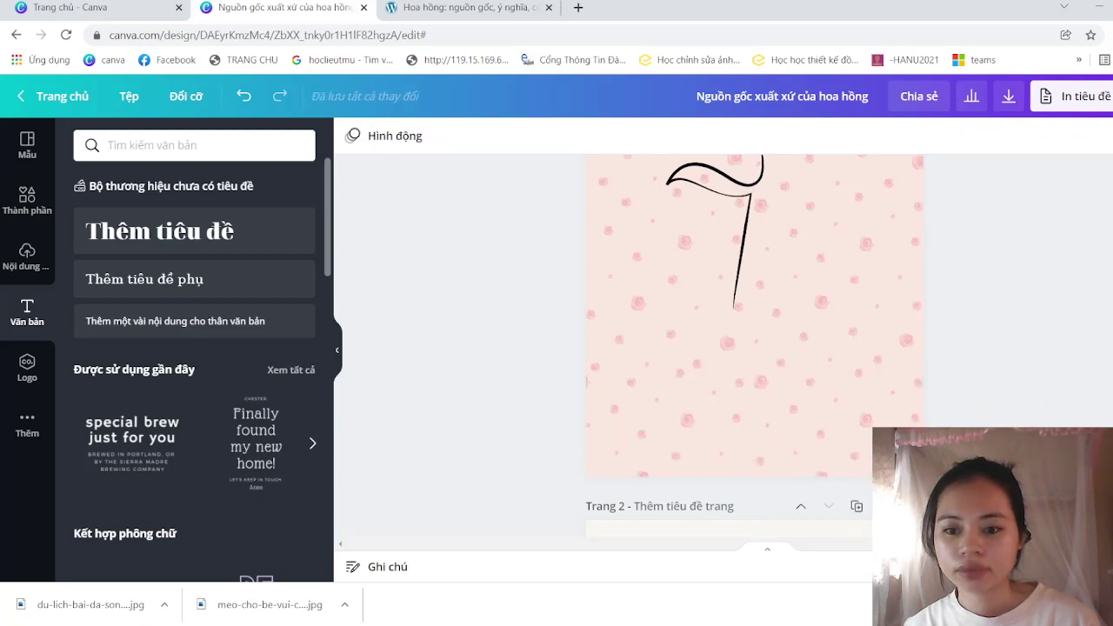
scroll(754, 348, "up", 3)
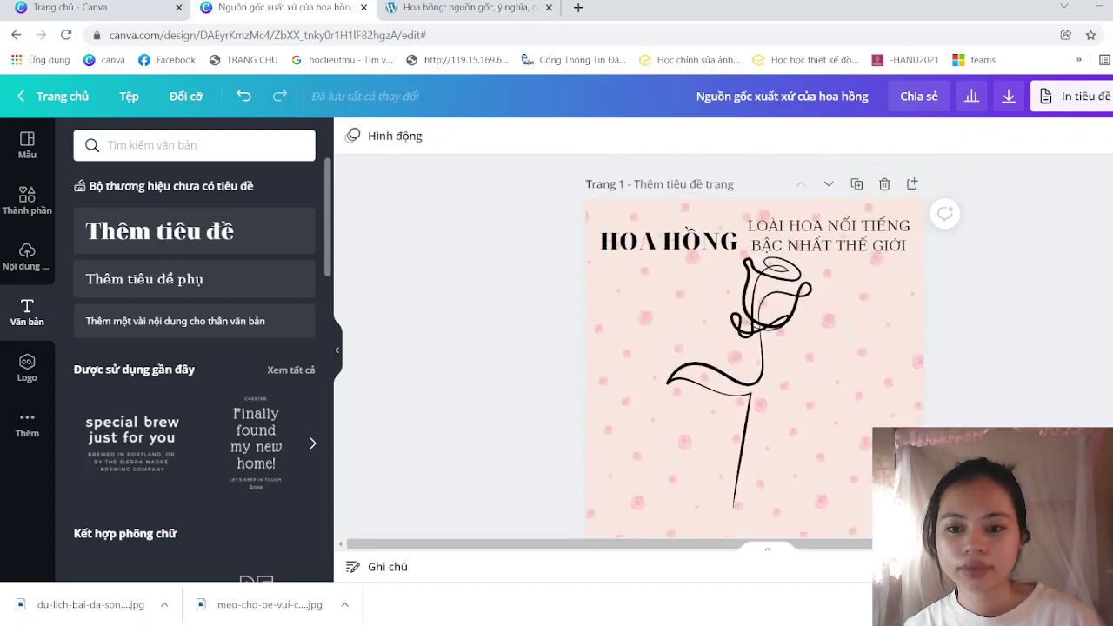
scroll(755, 347, "down", 2)
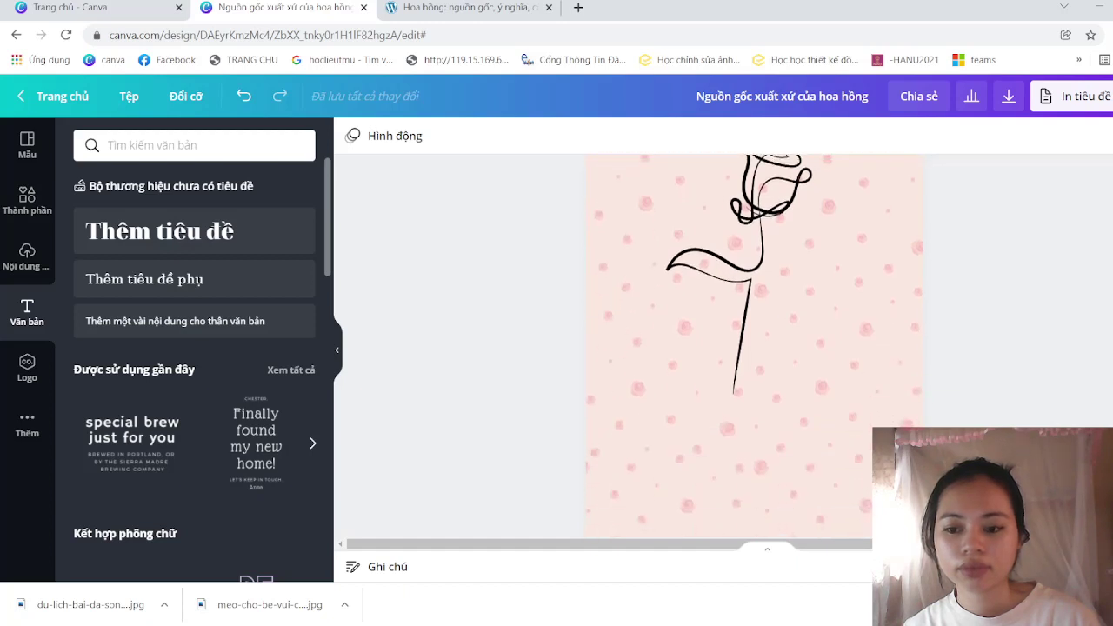
scroll(755, 348, "up", 2)
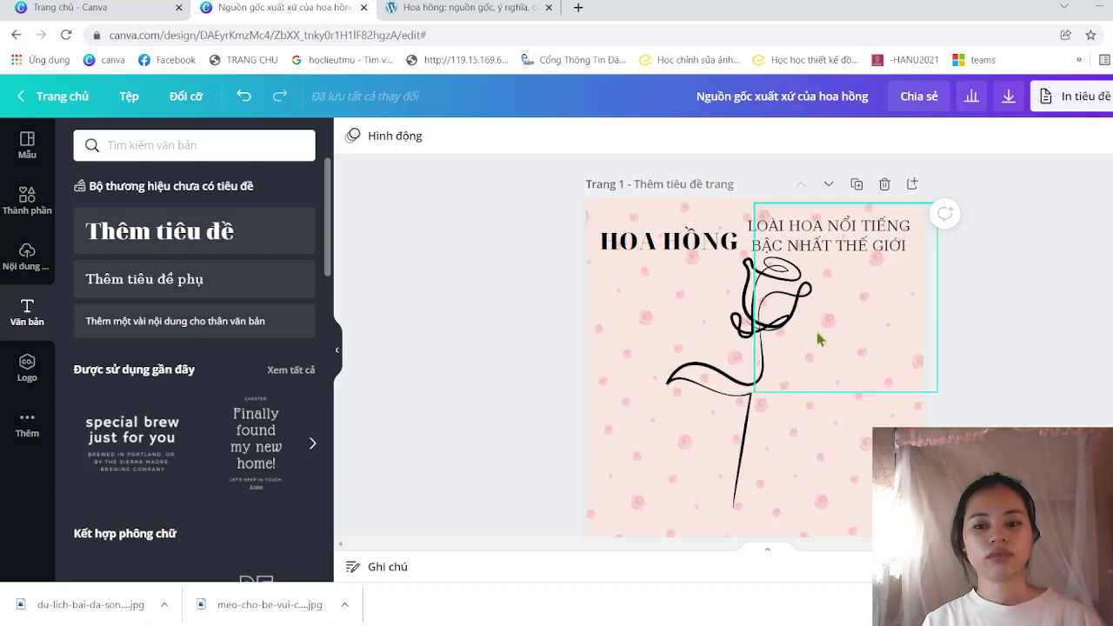
- Add a body text box to the rose page over the line-art rose
left_click(236, 323)
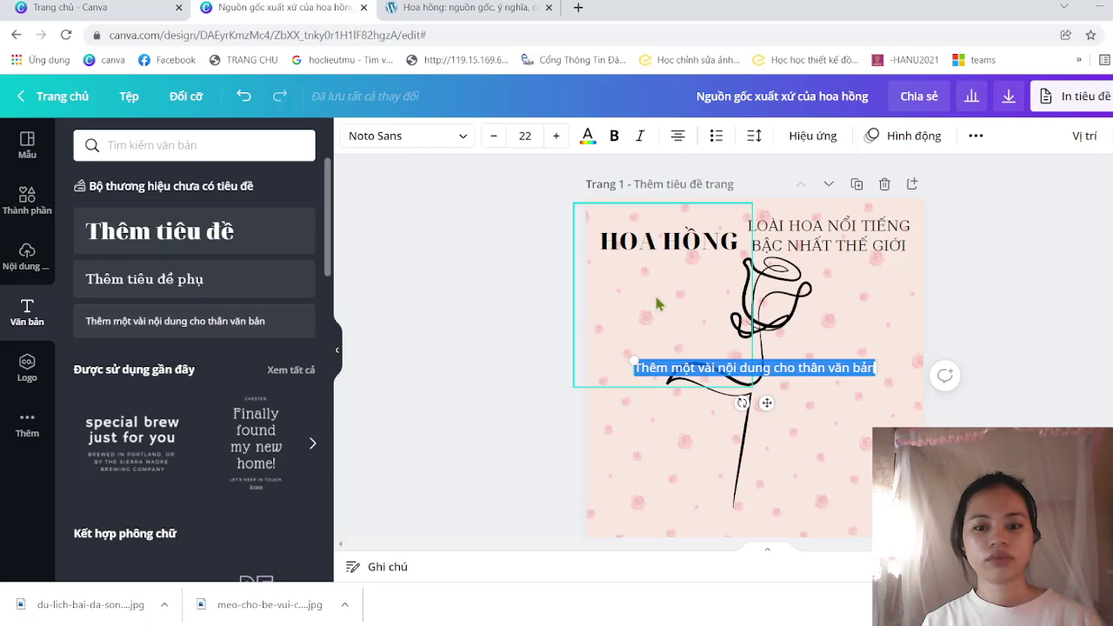
mouse_move(745, 376)
left_mouse_down()
mouse_move(683, 302)
mouse_move(710, 305)
left_mouse_up()
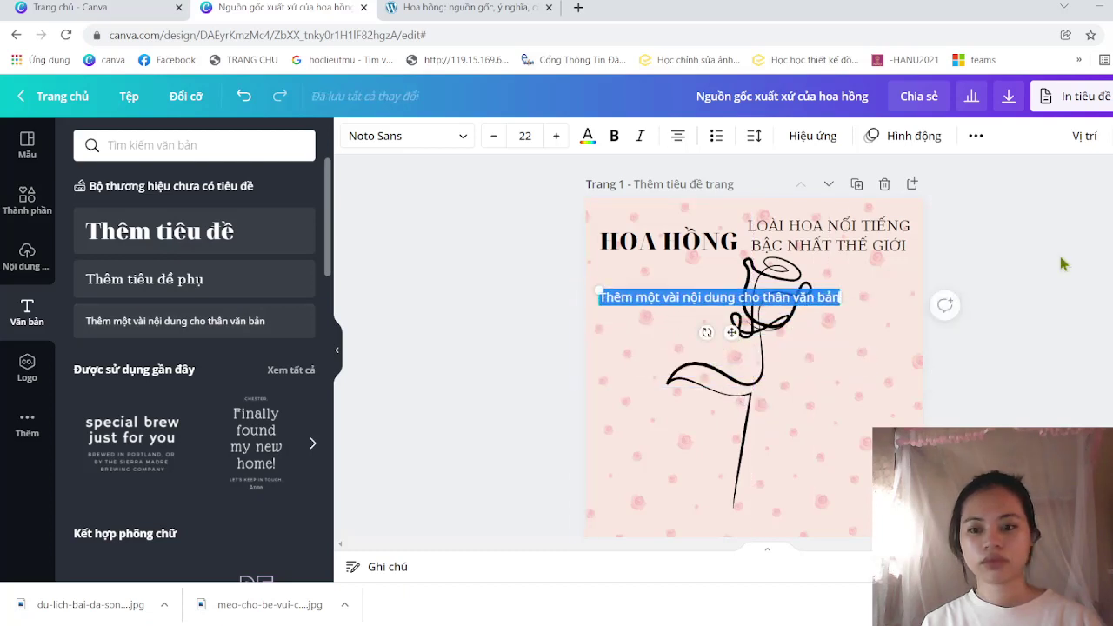
scroll(732, 331, "down", 3)
scroll(732, 331, "up", 2)
scroll(753, 343, "up", 2)
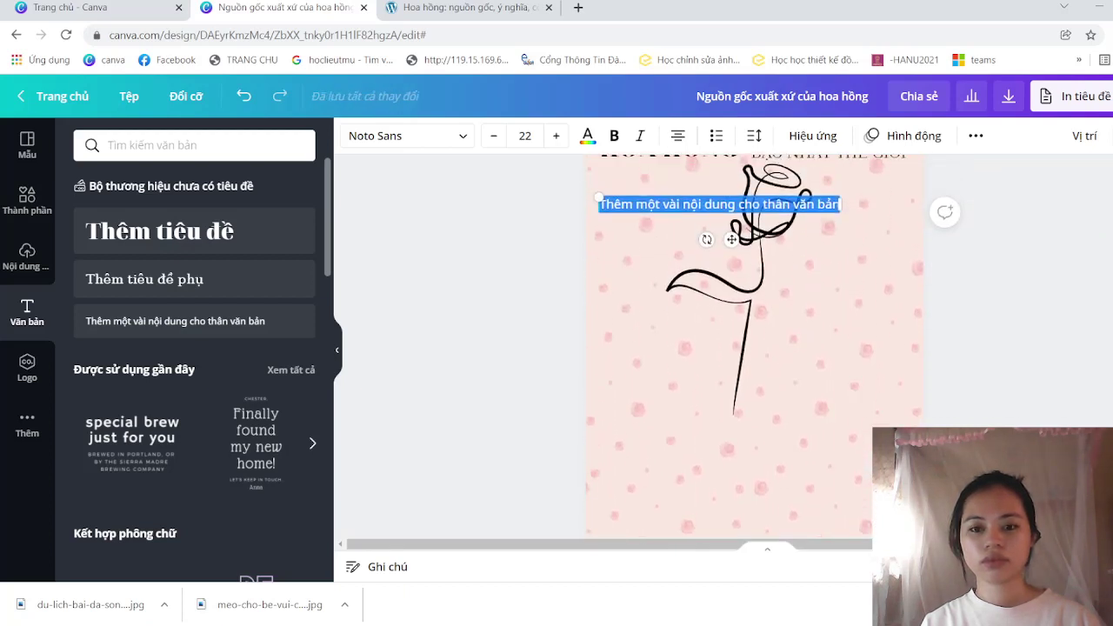
left_click(708, 248)
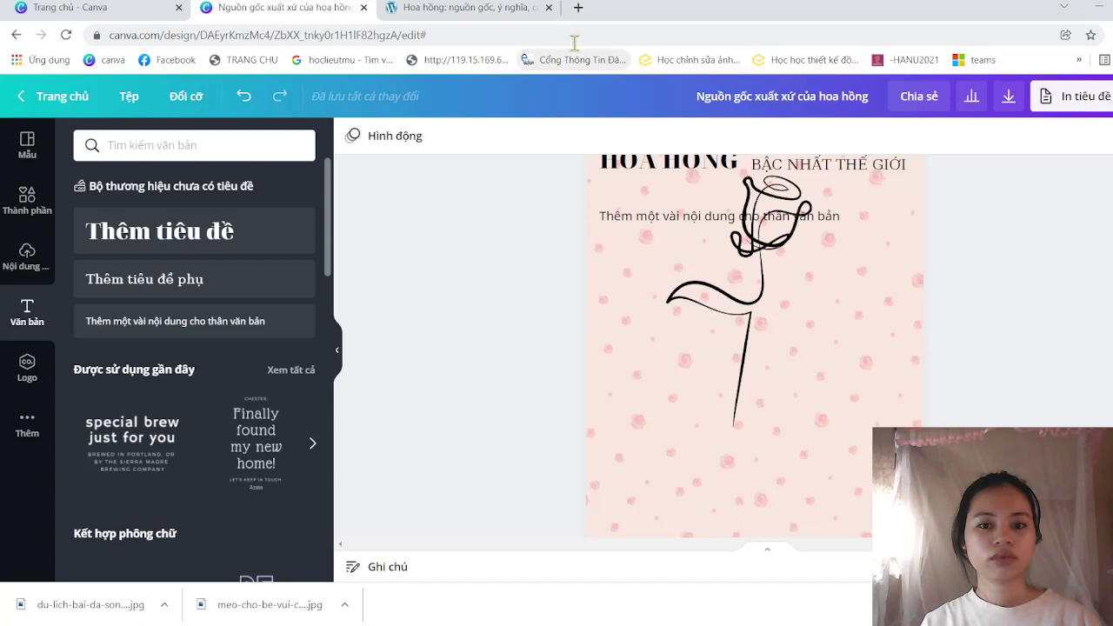
left_click(676, 220)
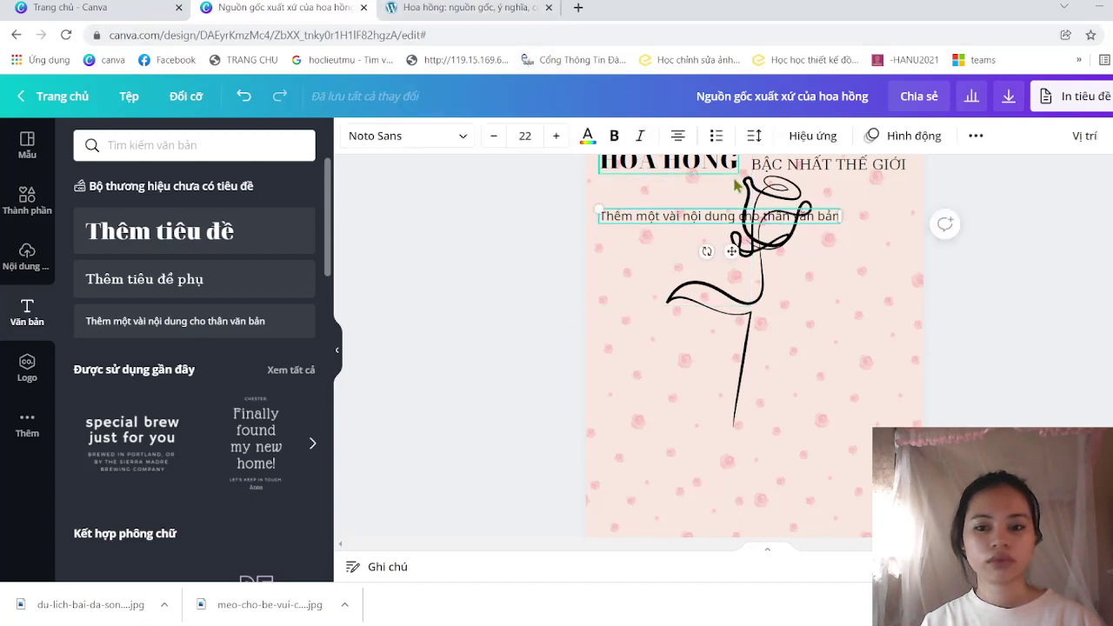
- Type 'Nguồn gốc' into the box and place it beneath the HOA HỒNG title
double_click(832, 221)
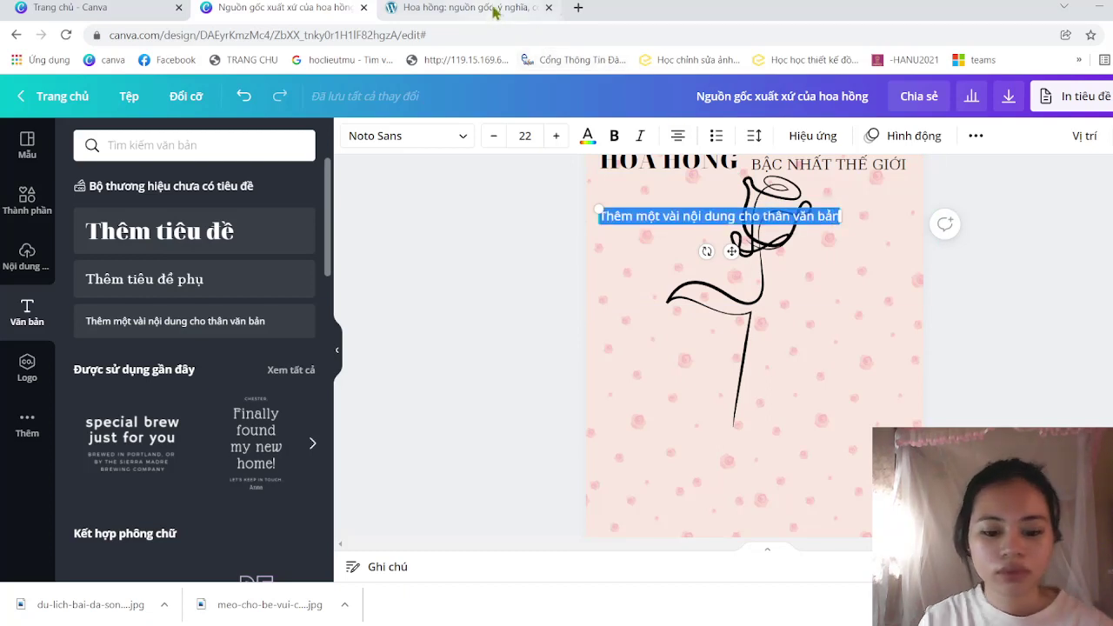
type("nG")
key("BackSpace")
key("BackSpace")
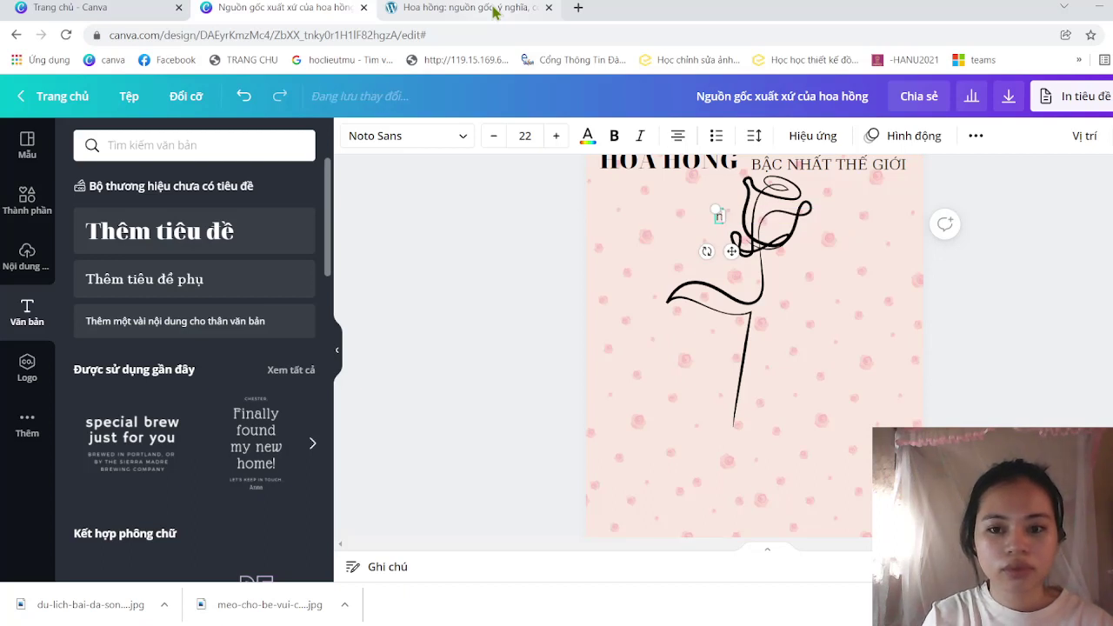
type("Nguôn")
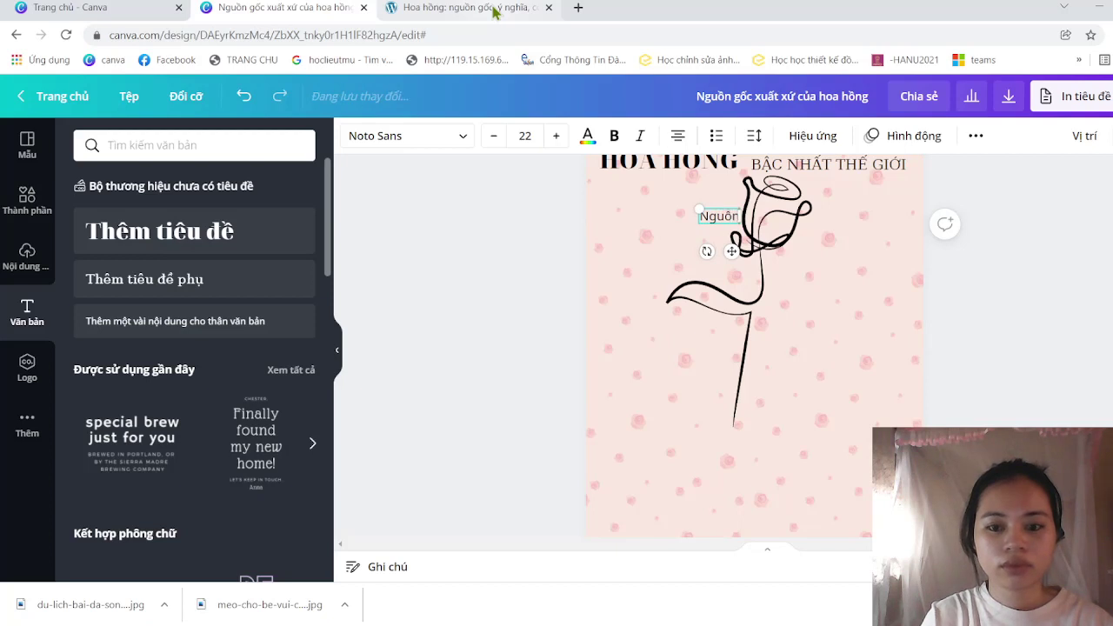
type("f g")
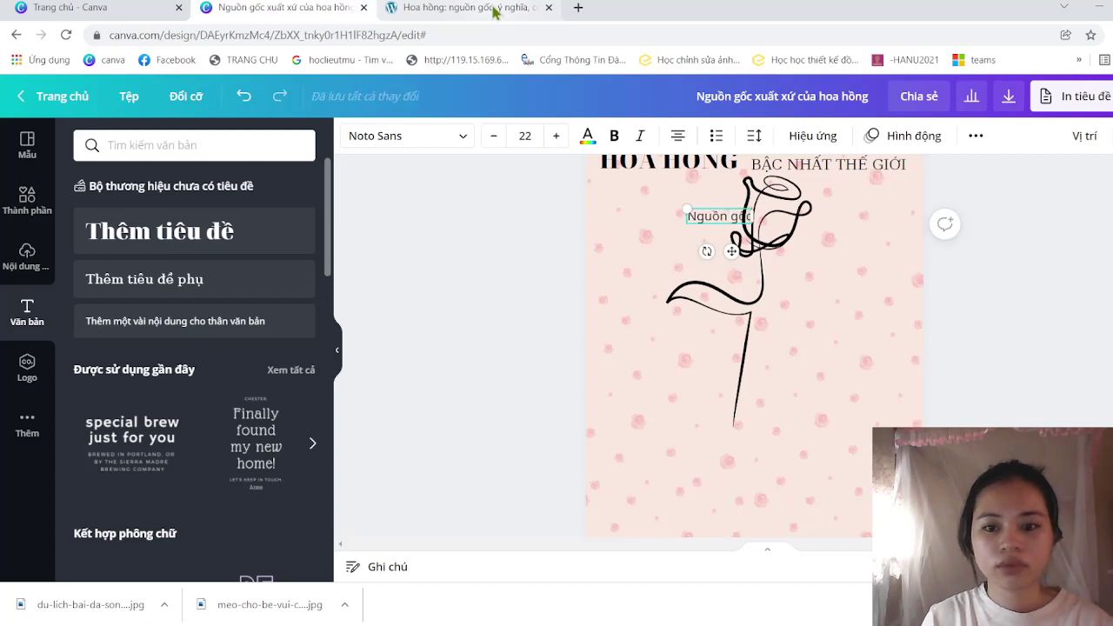
key("Return")
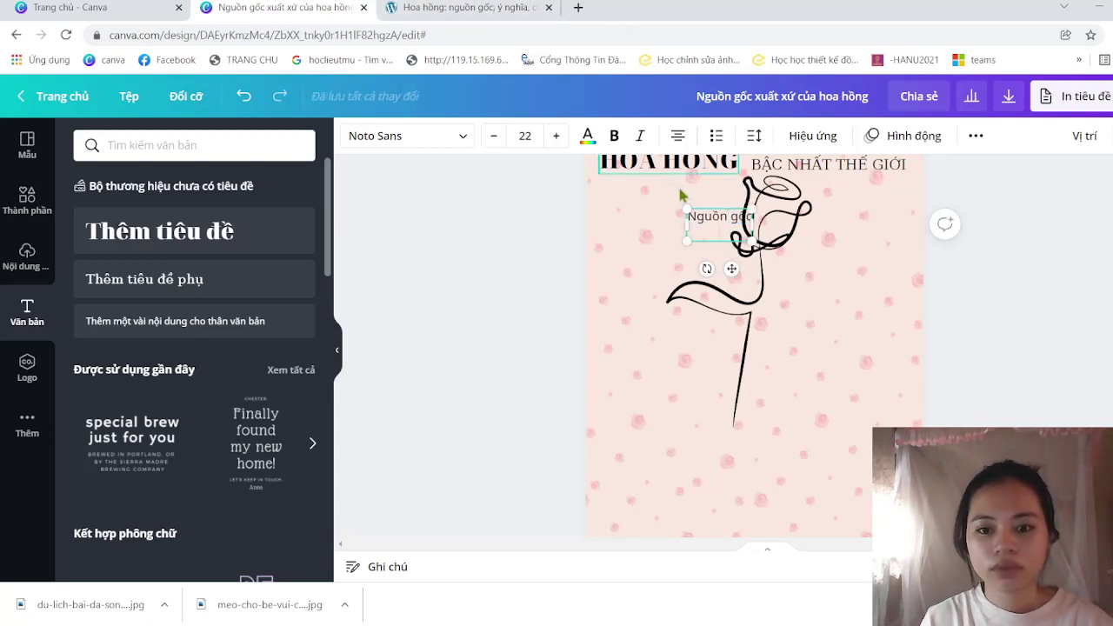
left_click_drag(725, 268, 647, 246)
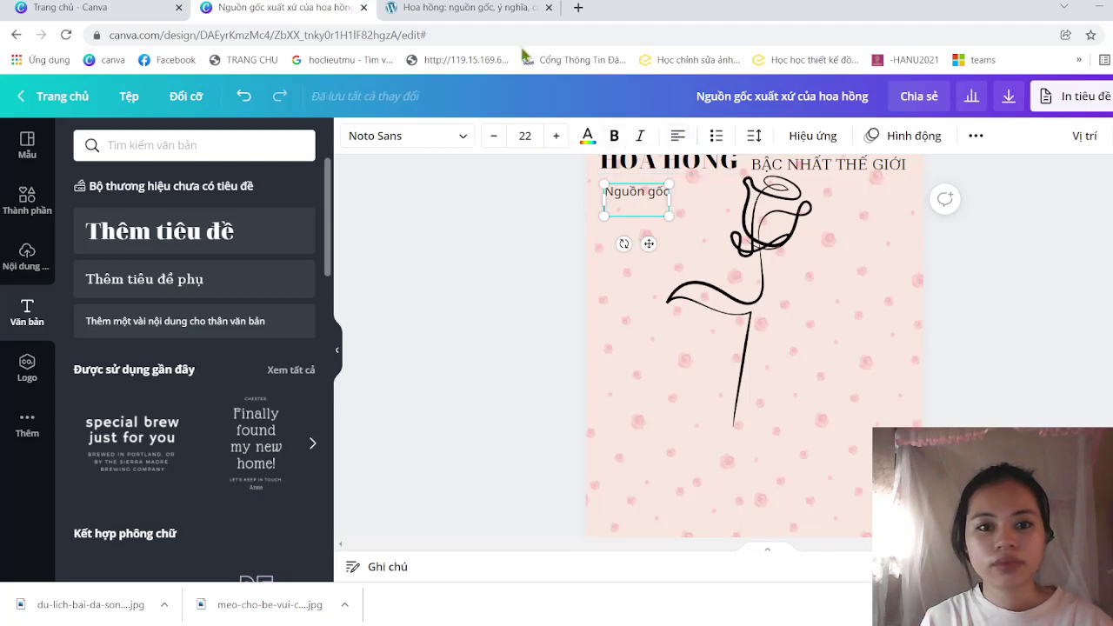
left_click(485, 9)
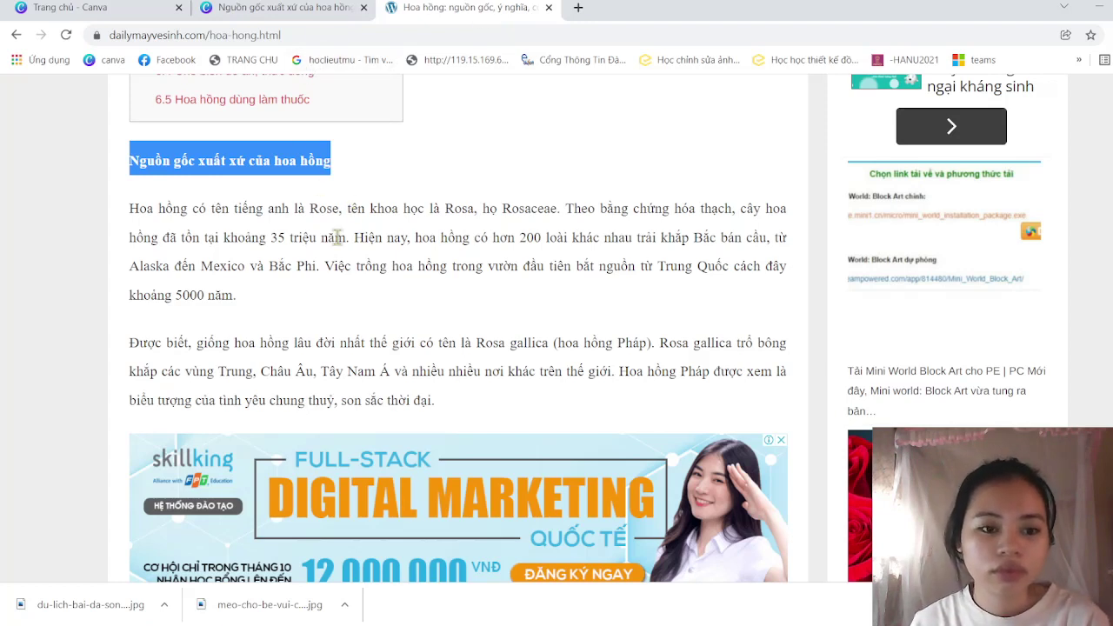
- Copy the two 'Nguồn gốc xuất xứ của hoa hồng' paragraphs from the article and return to Canva
scroll(337, 237, "down", 2)
scroll(337, 236, "down", 2)
scroll(337, 237, "down", 3)
scroll(337, 237, "down", 3)
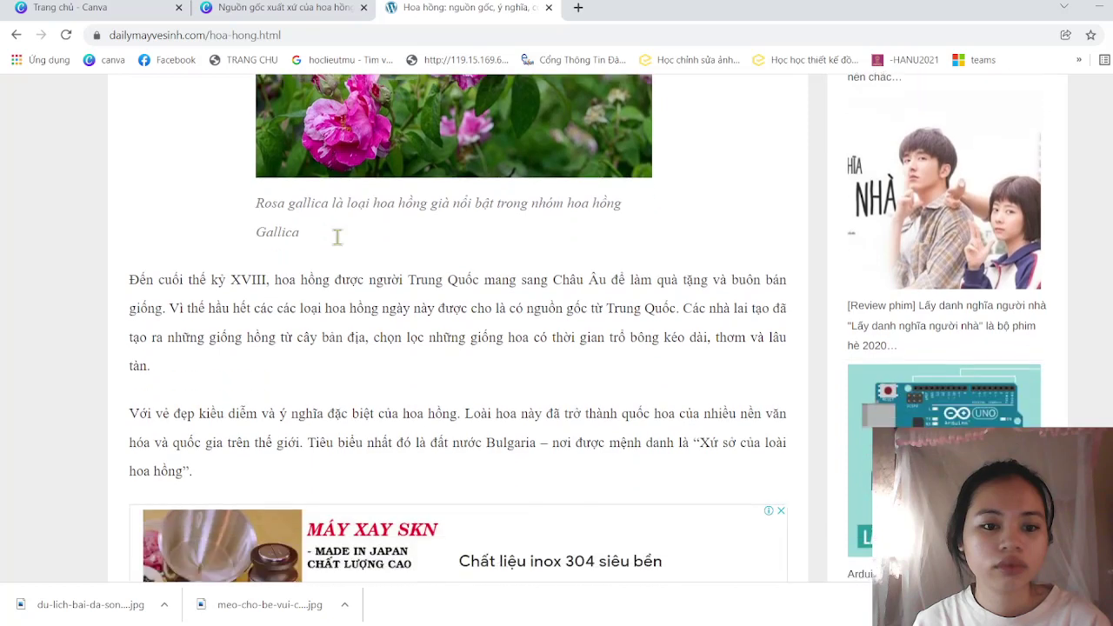
scroll(337, 237, "down", 1)
scroll(337, 236, "down", 3)
scroll(337, 237, "up", 3)
scroll(338, 237, "up", 5)
scroll(337, 236, "up", 4)
scroll(295, 213, "up", 2)
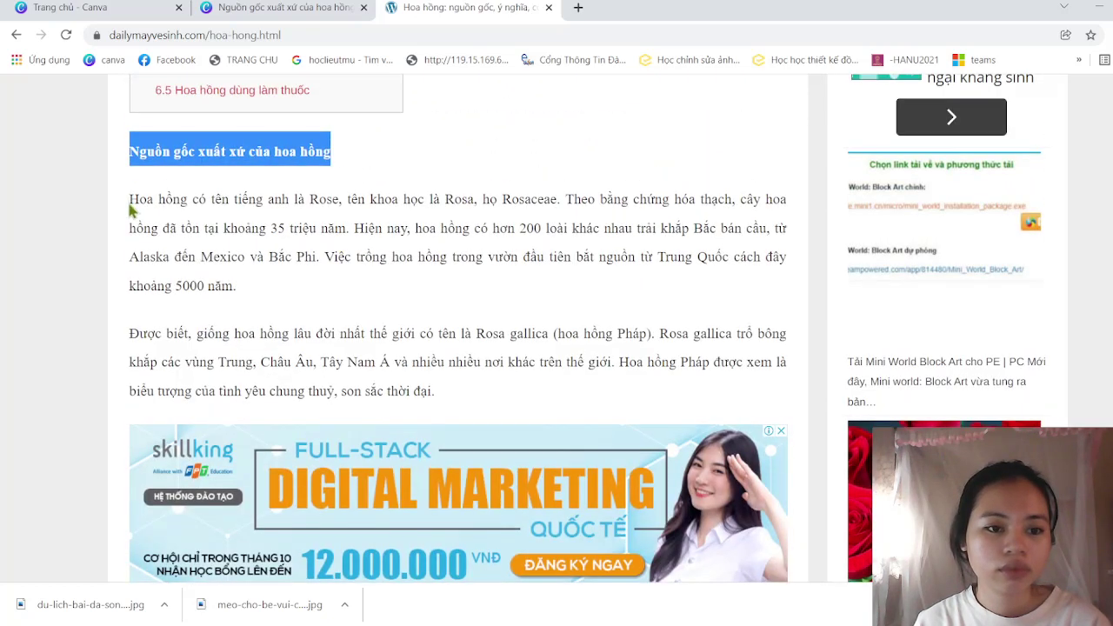
left_click_drag(130, 197, 484, 398)
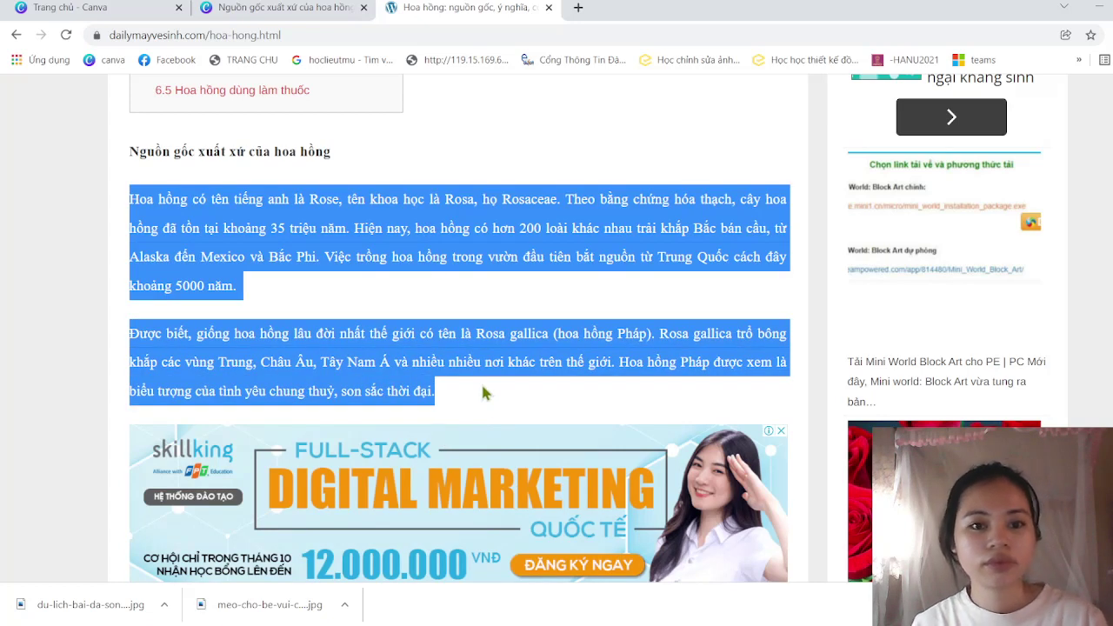
left_click(320, 8)
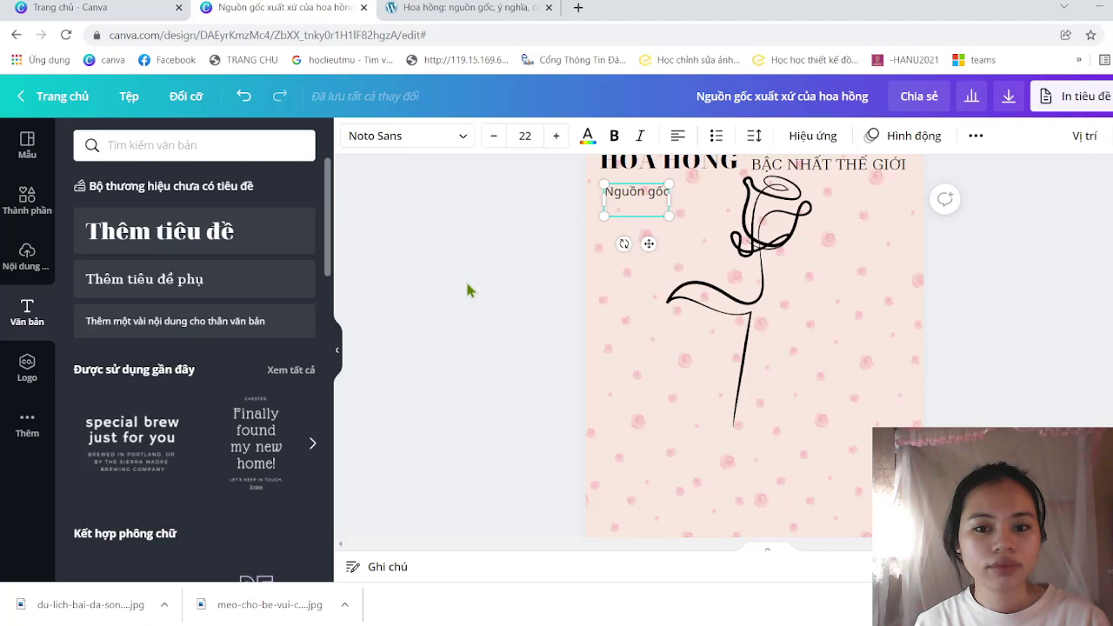
- Paste the rose-origin paragraphs into the Nguồn gốc box and set the first part to size 10
key("ctrl+v")
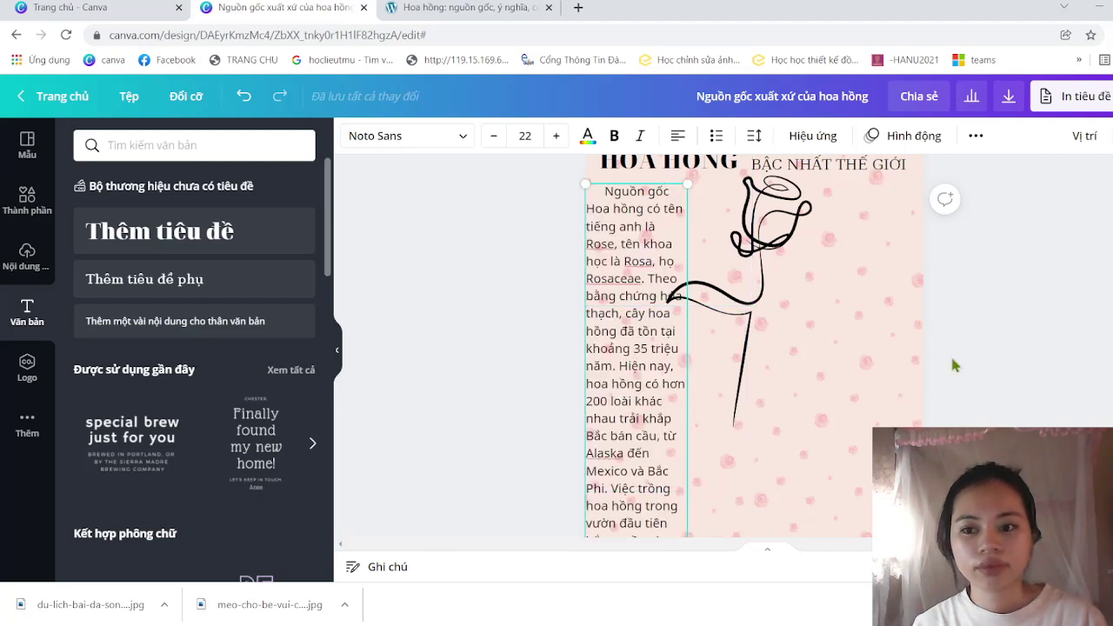
scroll(952, 361, "down", 2)
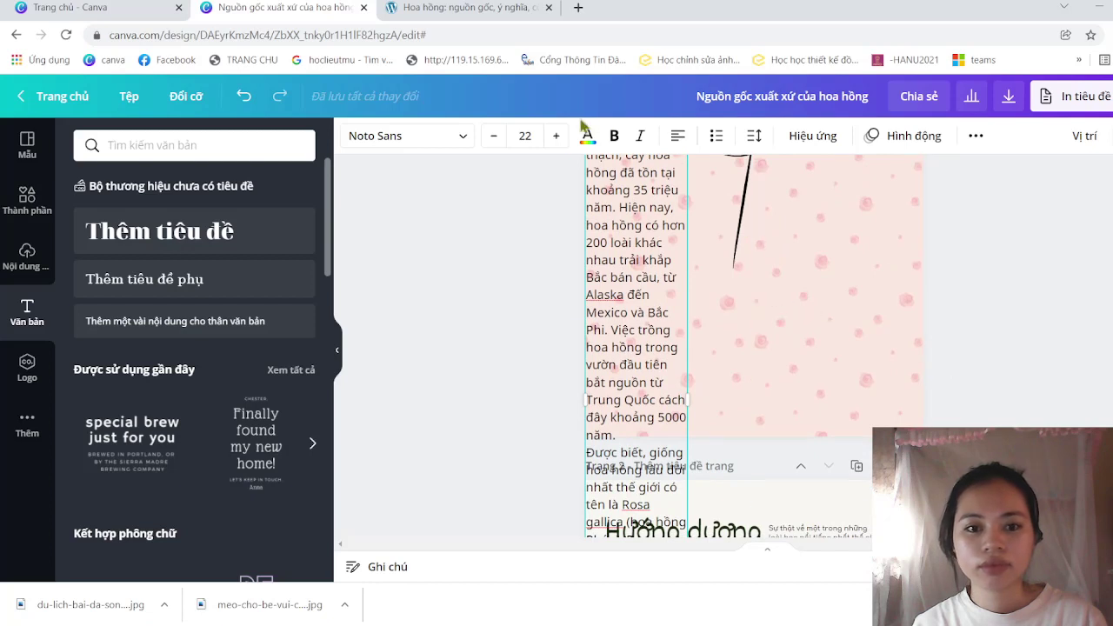
left_click(524, 135)
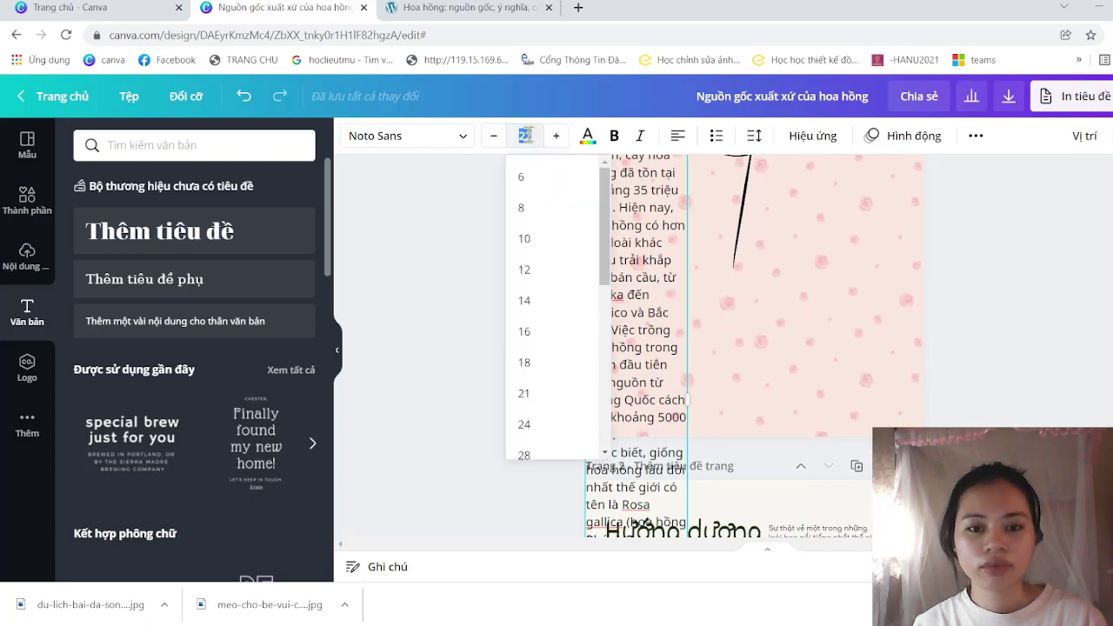
type("10")
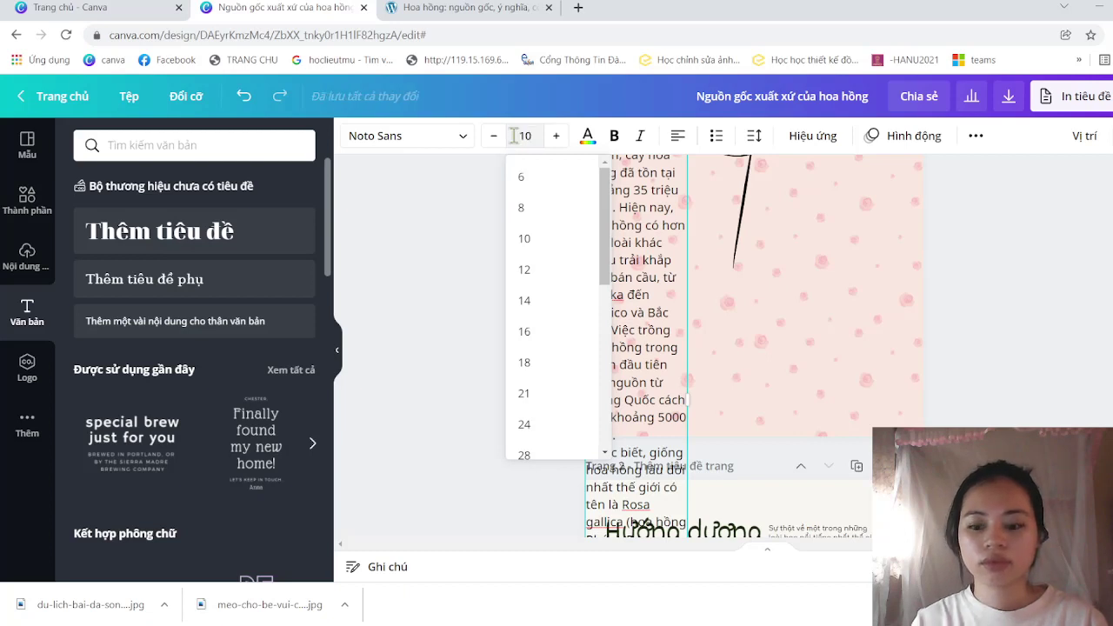
key("Return")
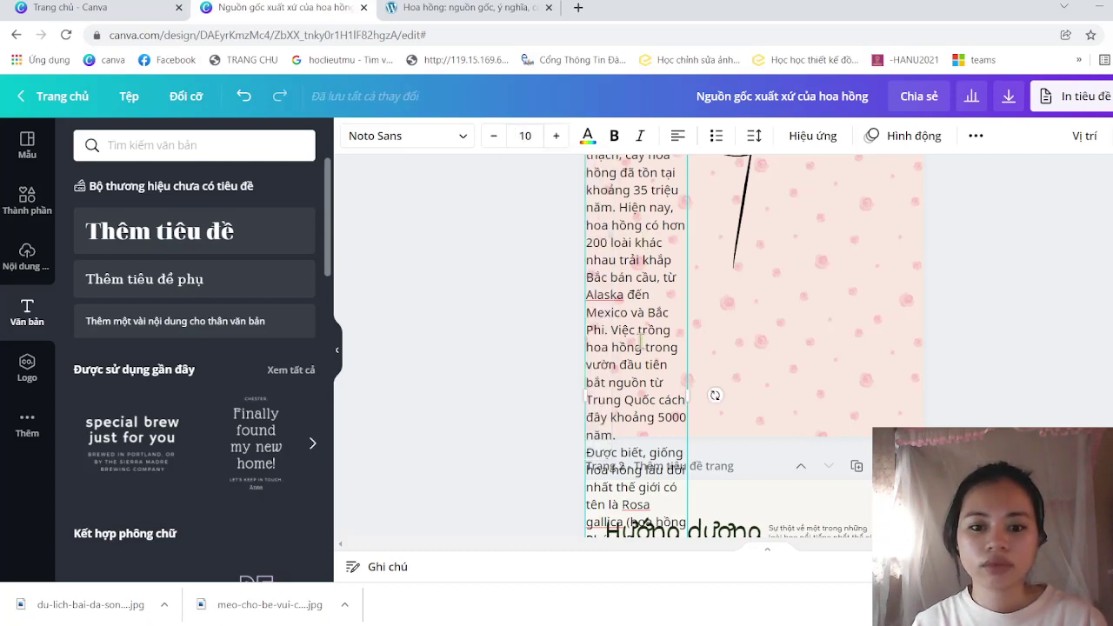
type("22")
scroll(656, 254, "up", 5)
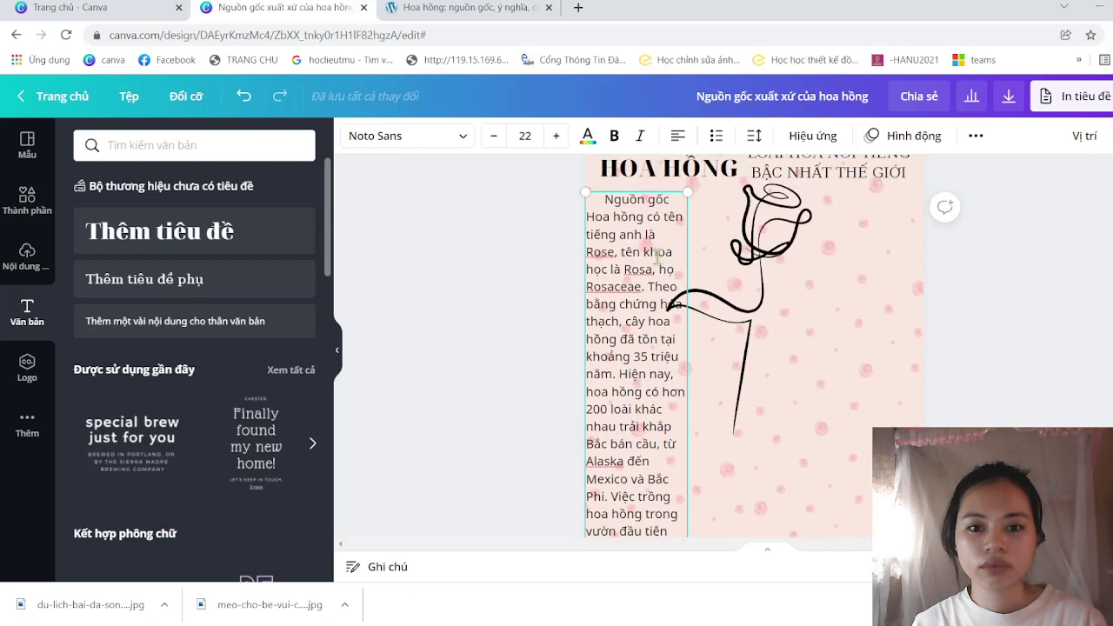
left_click(533, 135)
type("10")
key("Return")
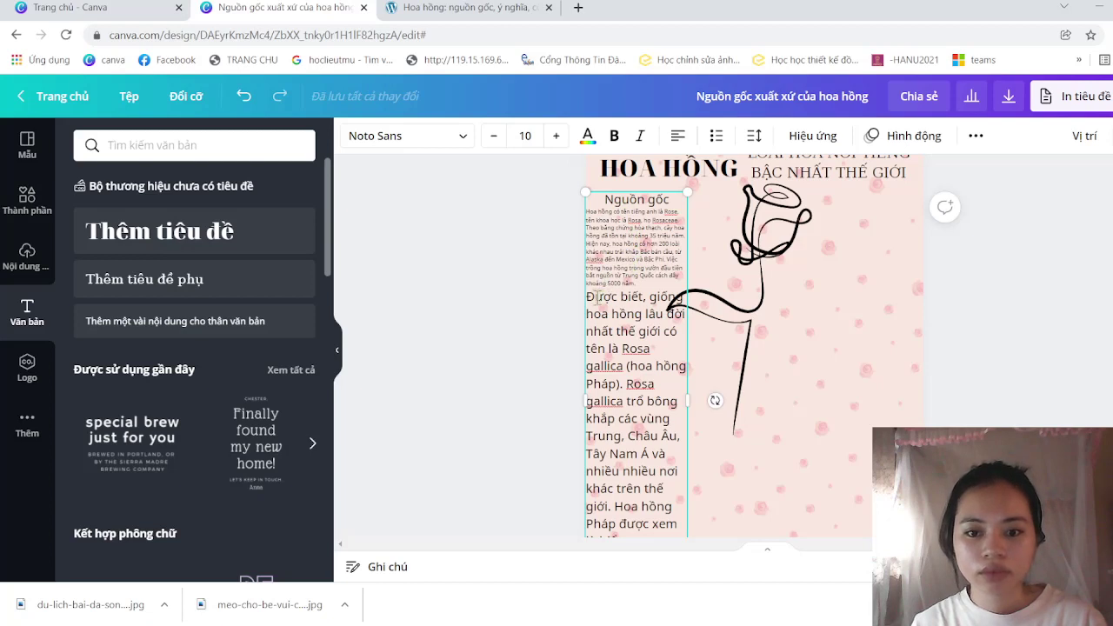
- Set the rest of the second origin paragraph to font size 10
left_click_drag(587, 297, 667, 586)
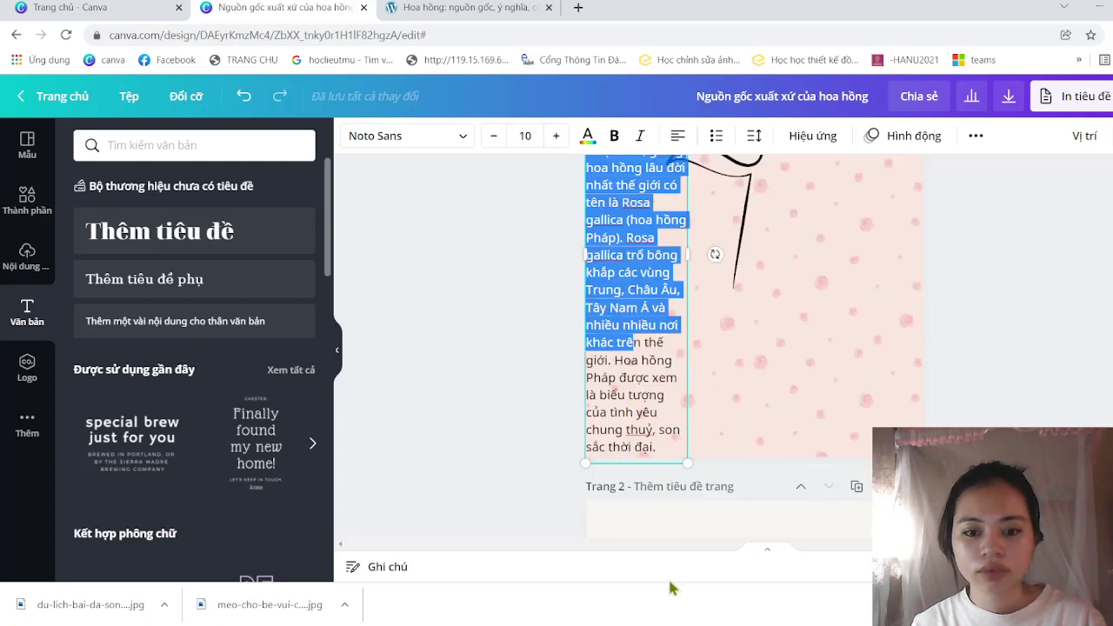
scroll(661, 522, "down", 10)
scroll(669, 195, "up", 5)
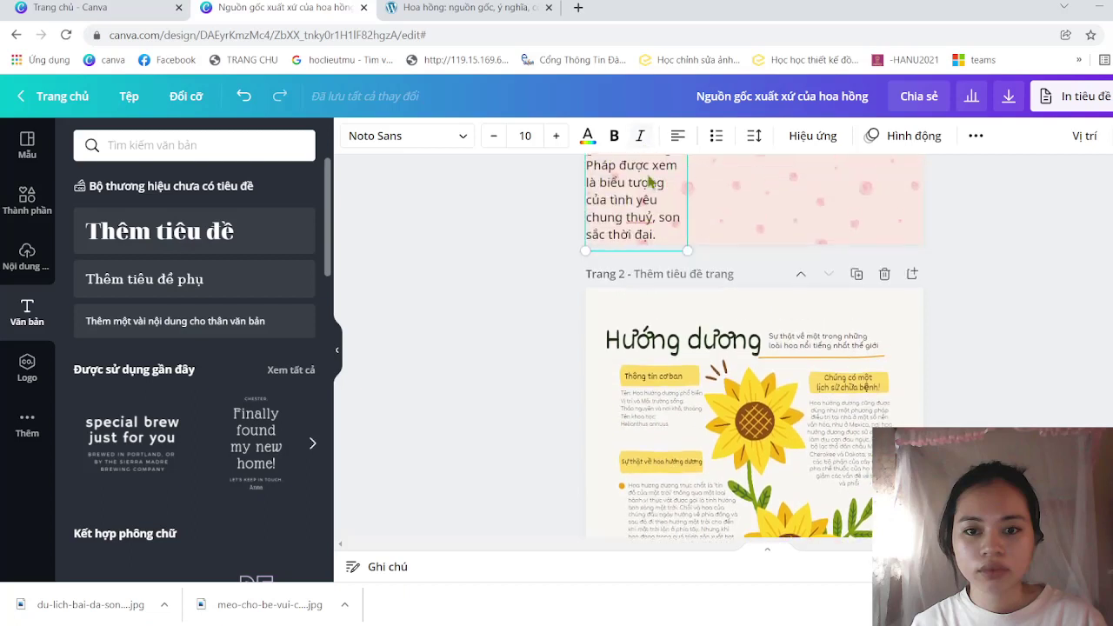
left_click_drag(588, 164, 667, 233)
left_click(534, 136)
type("10")
key("Return")
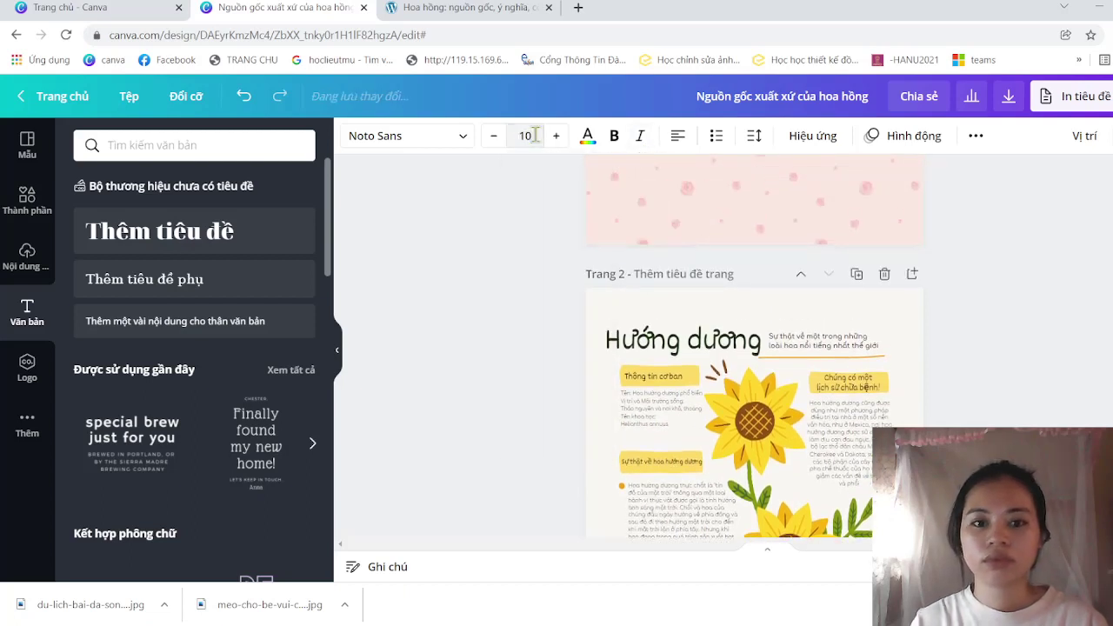
scroll(715, 235, "up", 4)
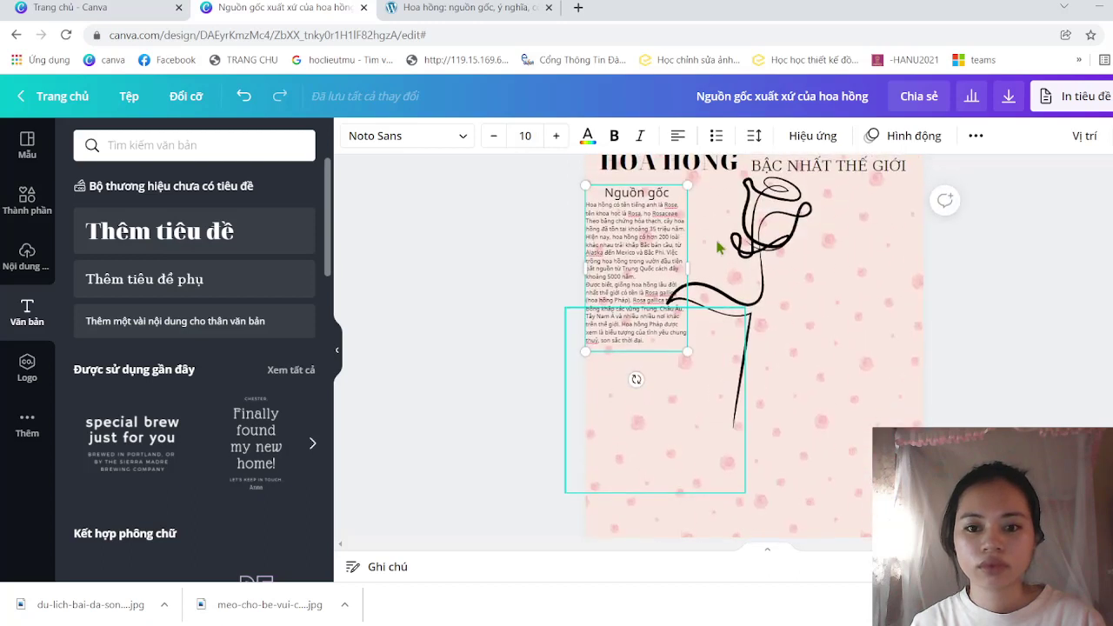
scroll(718, 248, "up", 1)
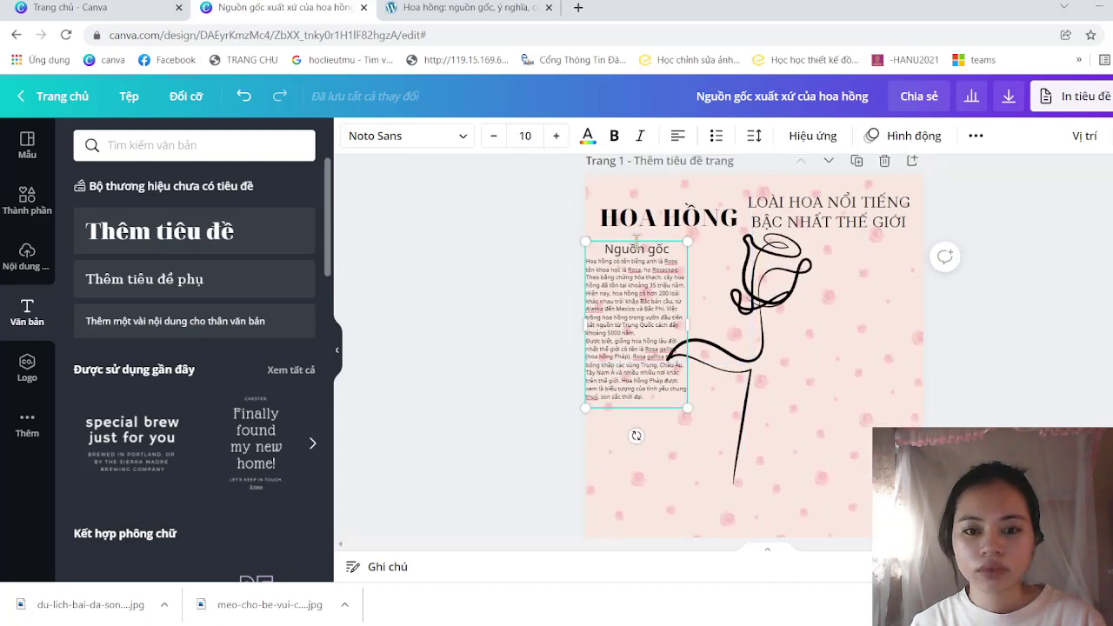
- Left-align the origin text and reshape it into a column under the title, widened toward the rose
left_click(677, 137)
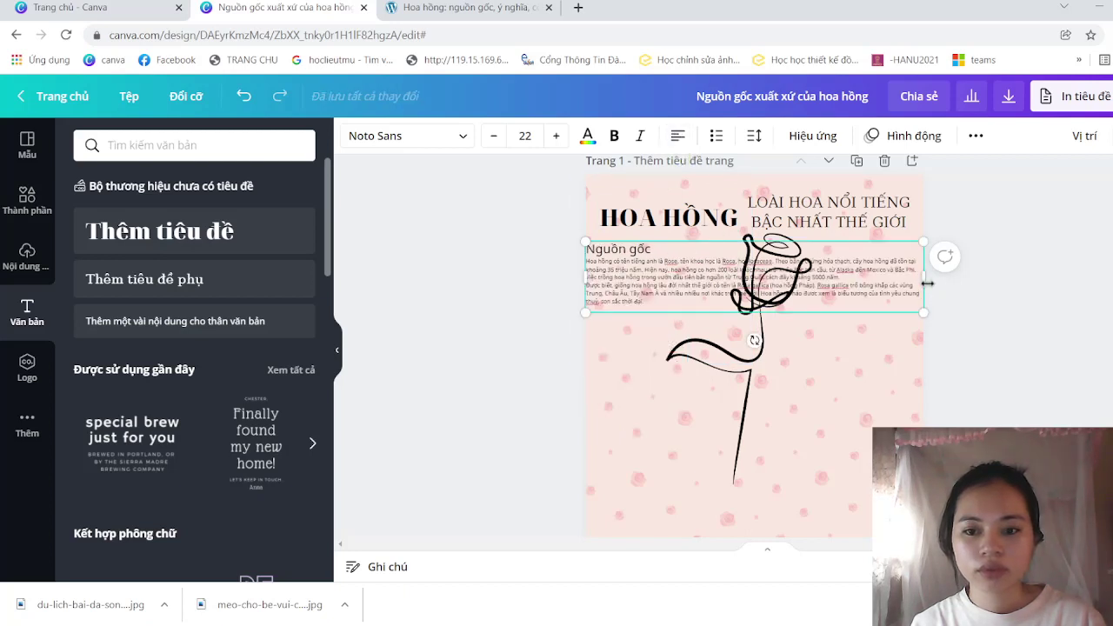
left_click_drag(926, 284, 668, 331)
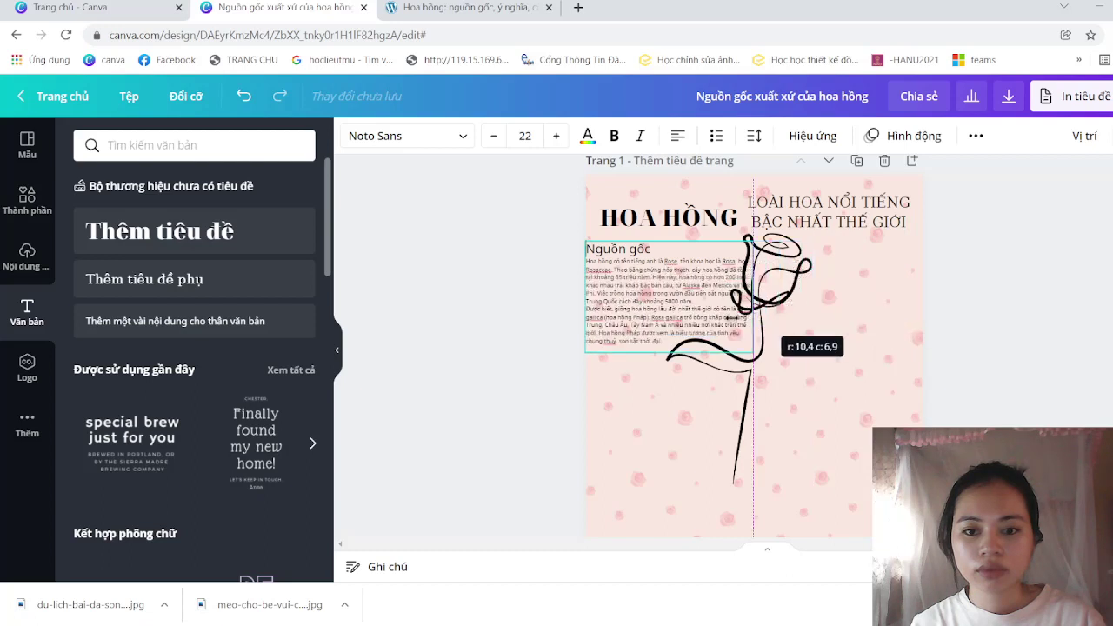
mouse_move(668, 331)
left_mouse_down()
mouse_move(658, 321)
mouse_move(624, 344)
left_mouse_up()
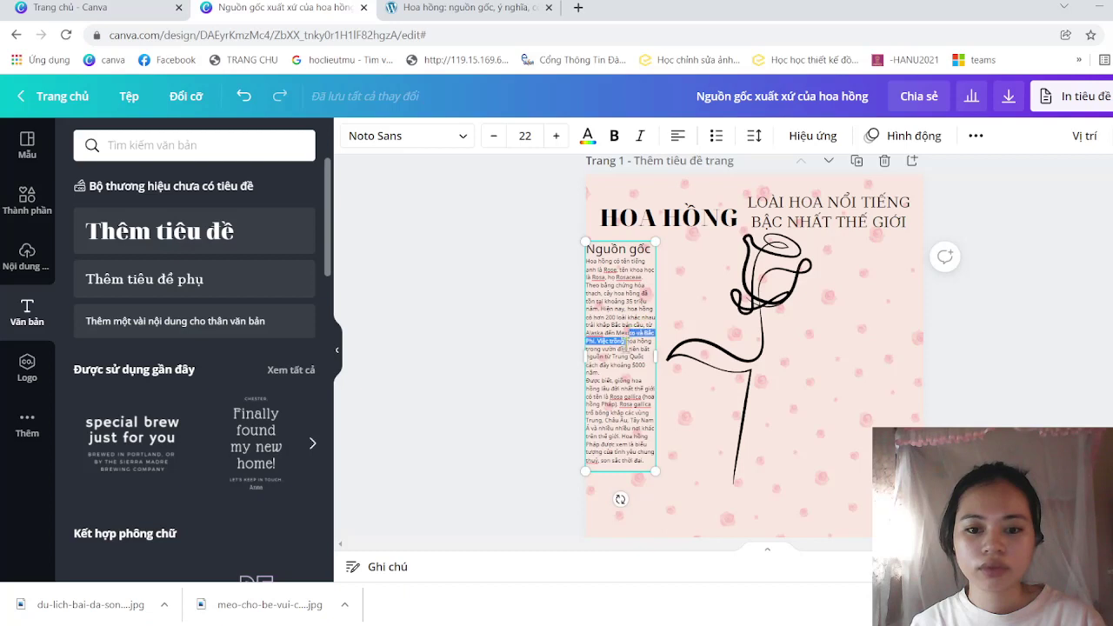
left_click(684, 325)
left_click(553, 337)
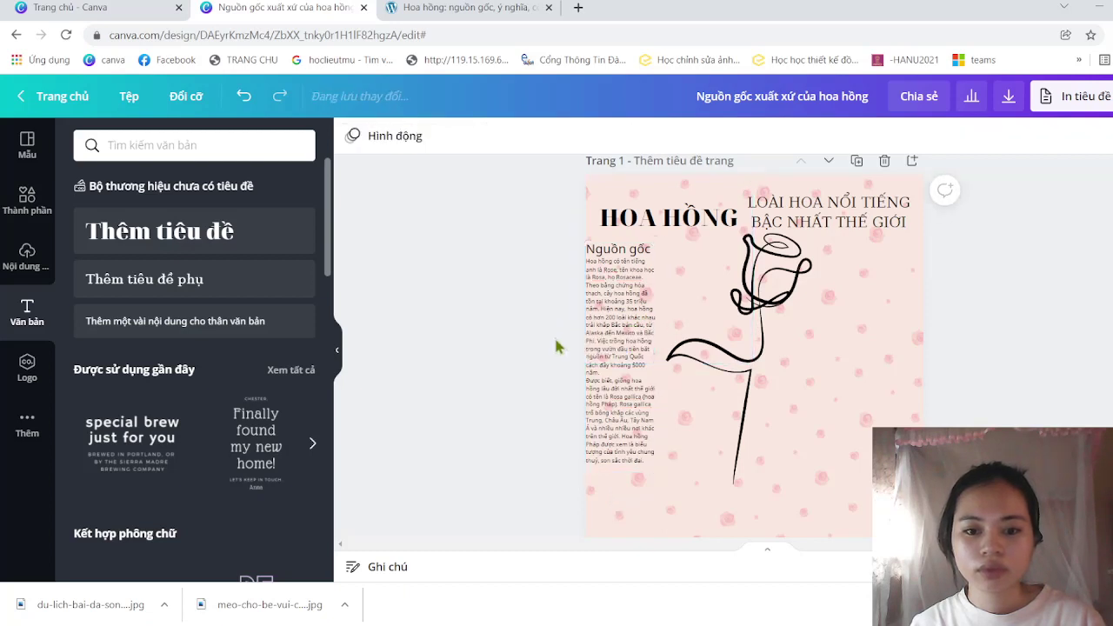
left_click_drag(607, 365, 621, 352)
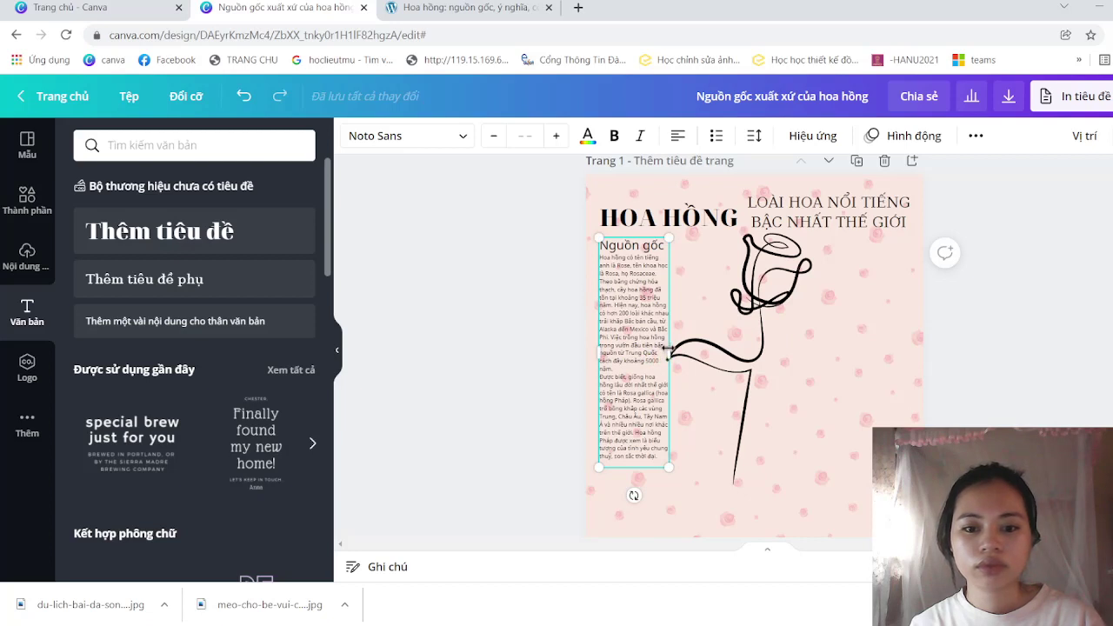
left_click_drag(668, 349, 732, 353)
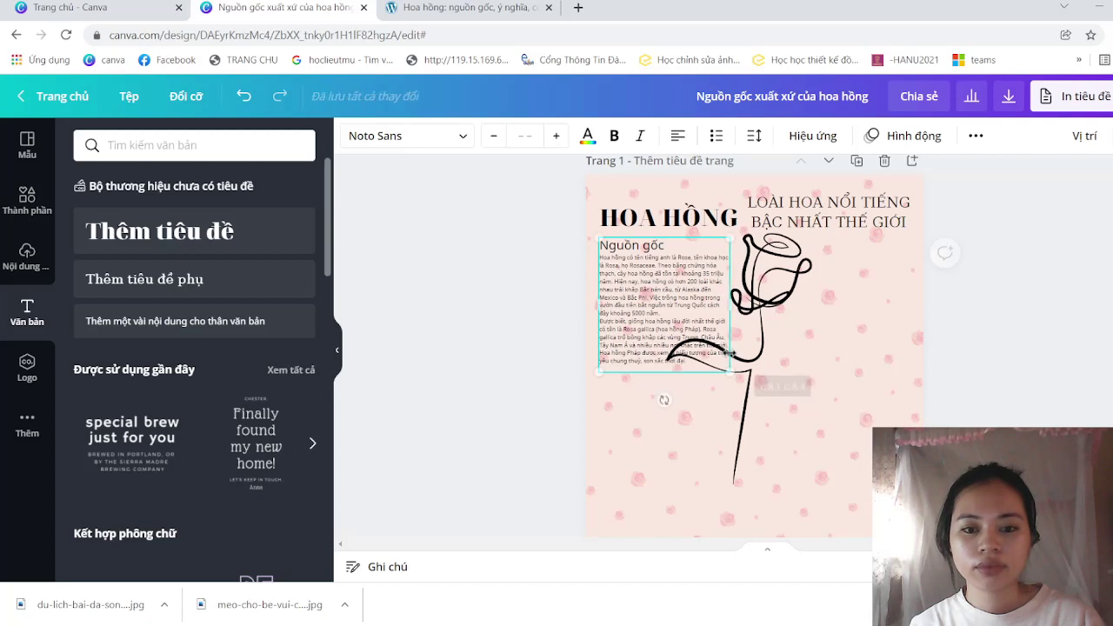
scroll(783, 472, "down", 2)
scroll(783, 472, "down", 2)
scroll(783, 472, "down", 1)
scroll(784, 472, "up", 3)
scroll(783, 472, "up", 2)
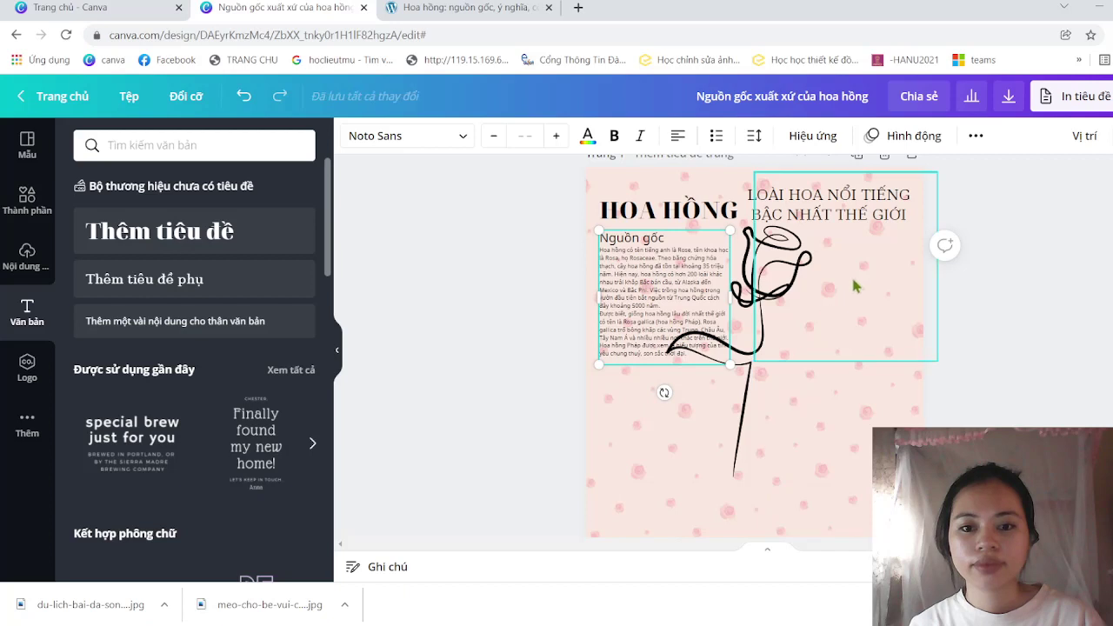
scroll(847, 449, "down", 5)
scroll(849, 451, "down", 1)
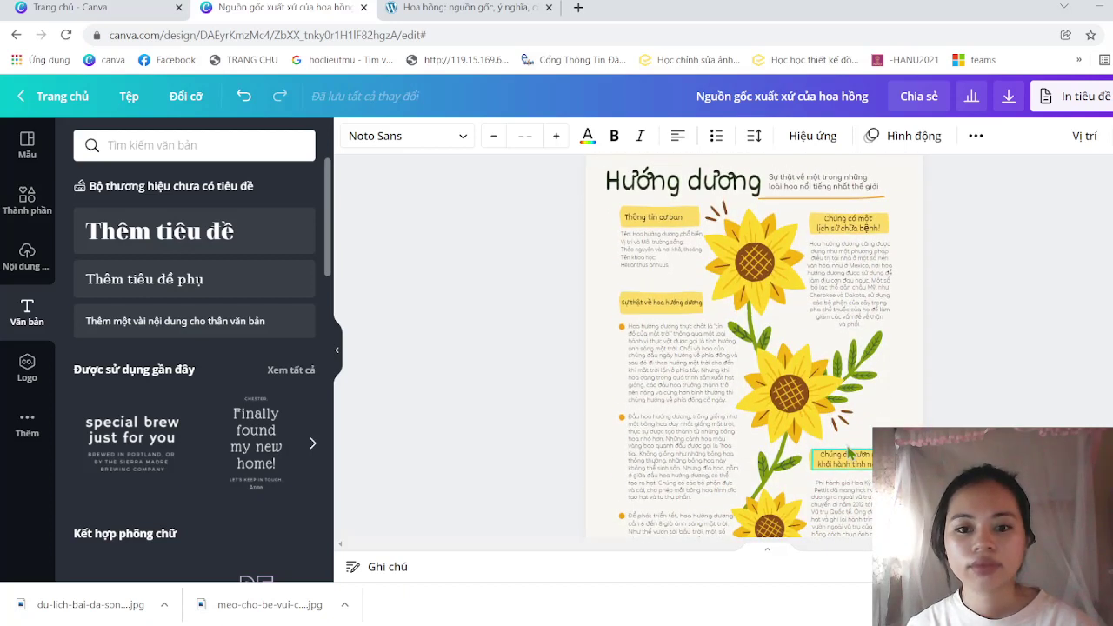
scroll(848, 451, "up", 3)
scroll(850, 452, "up", 2)
scroll(850, 452, "up", 1)
scroll(850, 452, "down", 1)
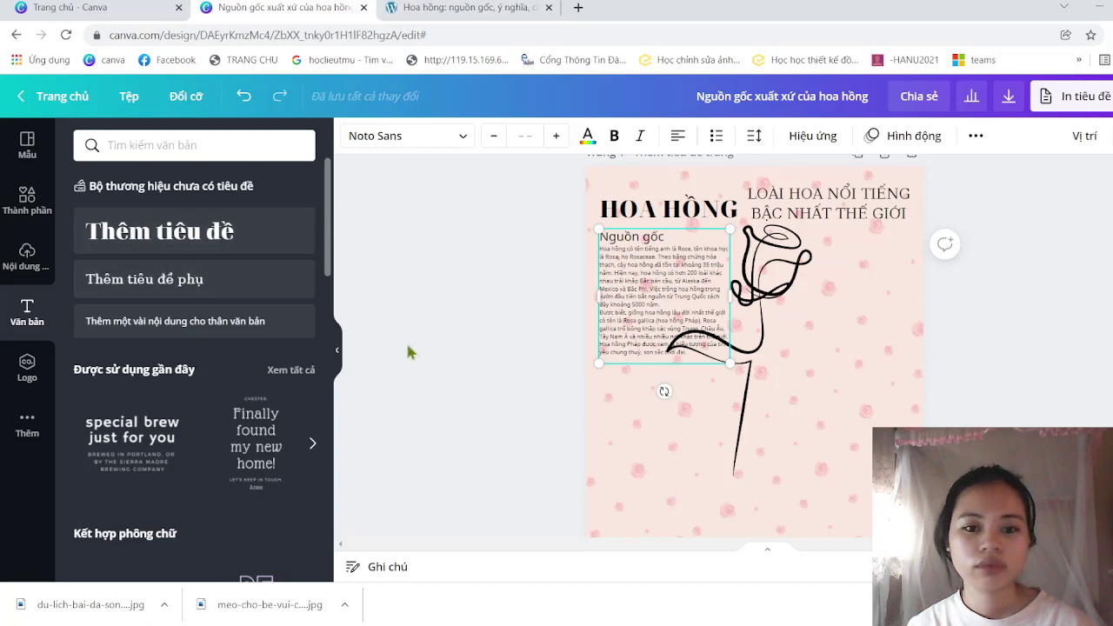
left_click_drag(261, 311, 270, 335)
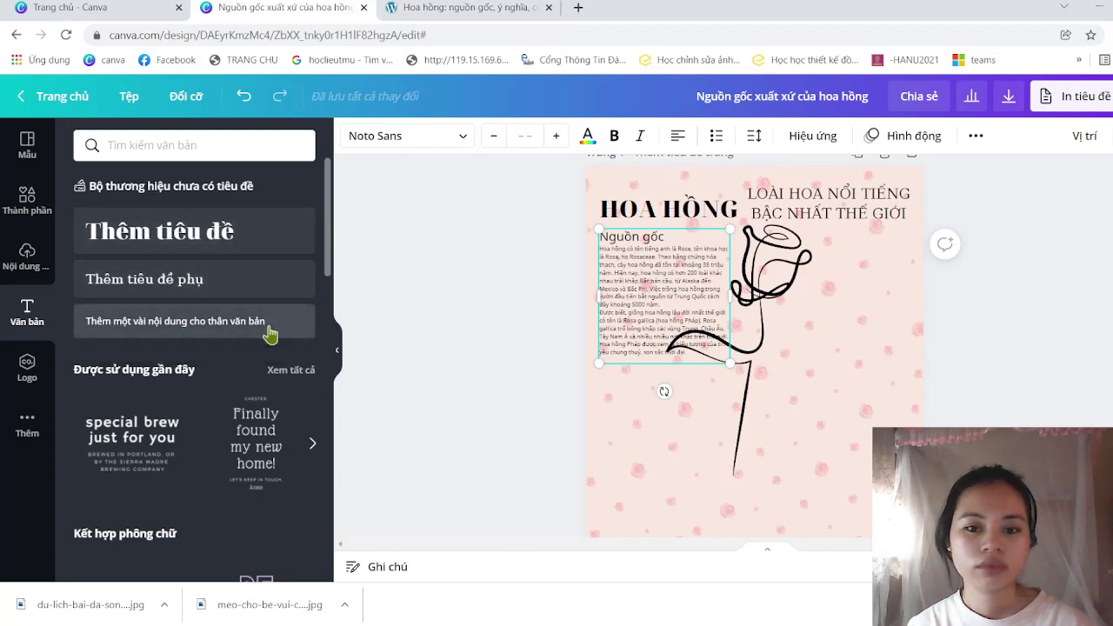
- Add an empty, left-aligned body text box to the page
left_click(269, 335)
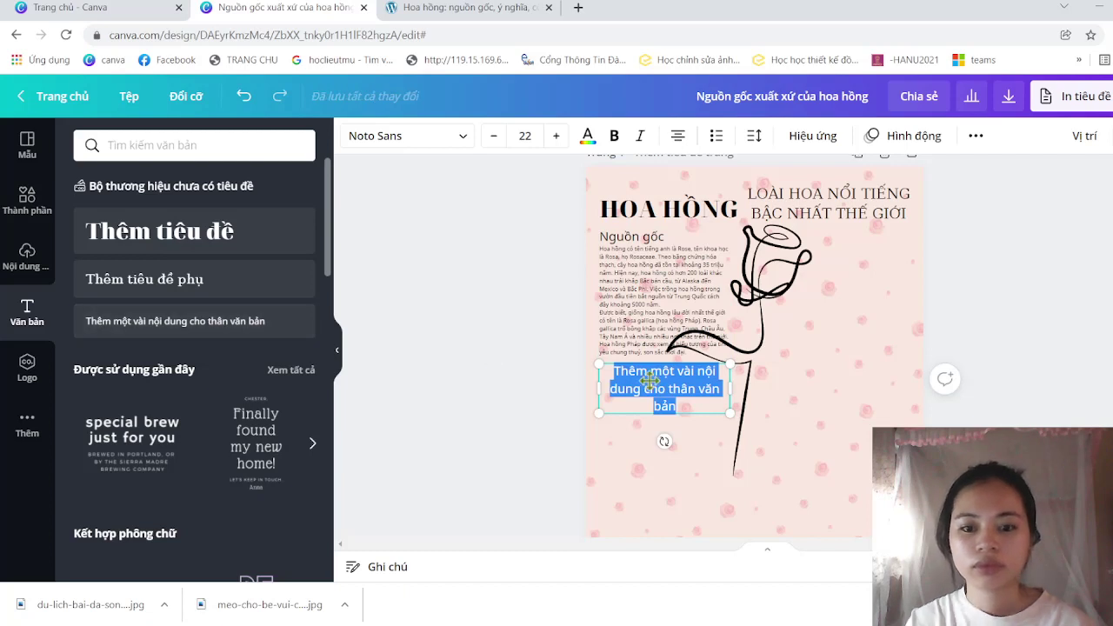
key("BackSpace")
left_click(677, 139)
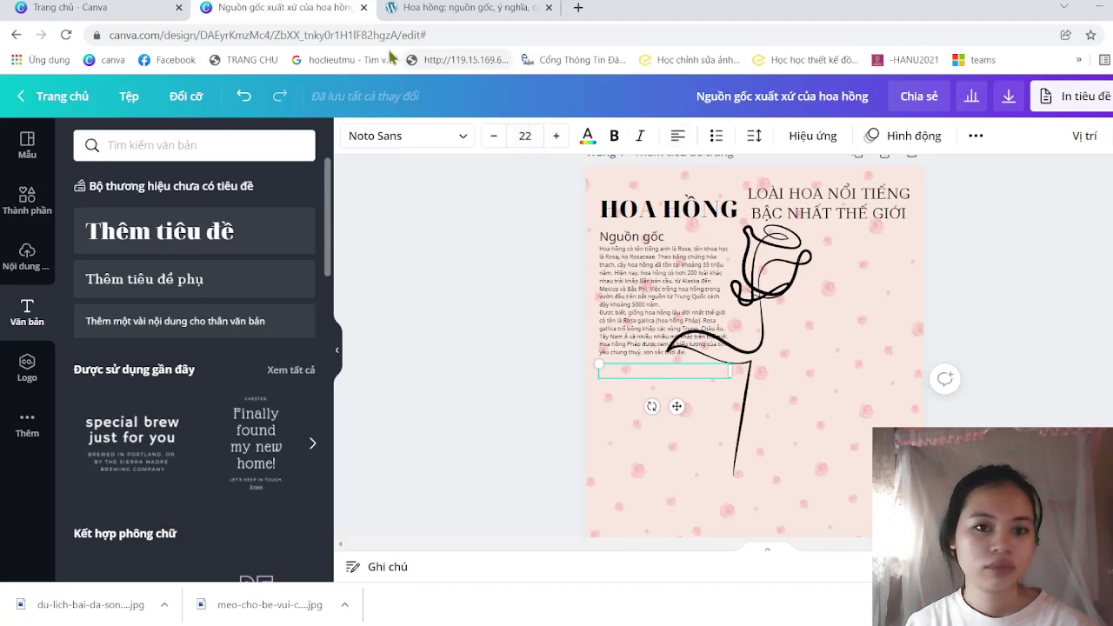
- Scroll the rose article down to its features section
left_click(481, 6)
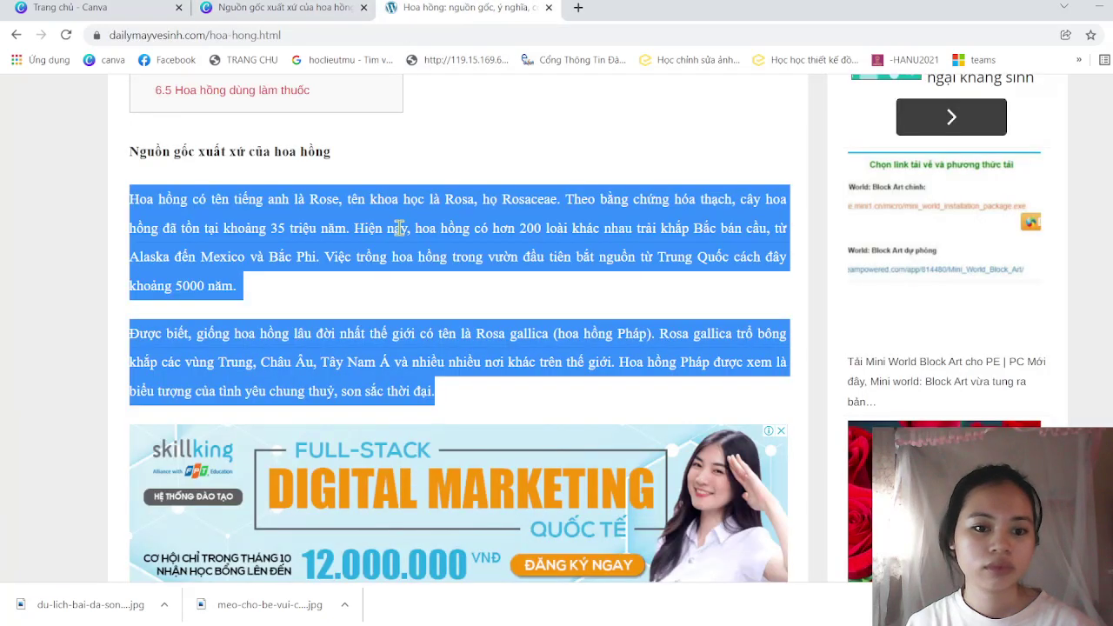
scroll(399, 227, "down", 4)
scroll(398, 228, "down", 4)
scroll(400, 230, "down", 5)
scroll(401, 234, "down", 3)
scroll(401, 236, "down", 3)
scroll(402, 235, "down", 4)
scroll(401, 236, "down", 2)
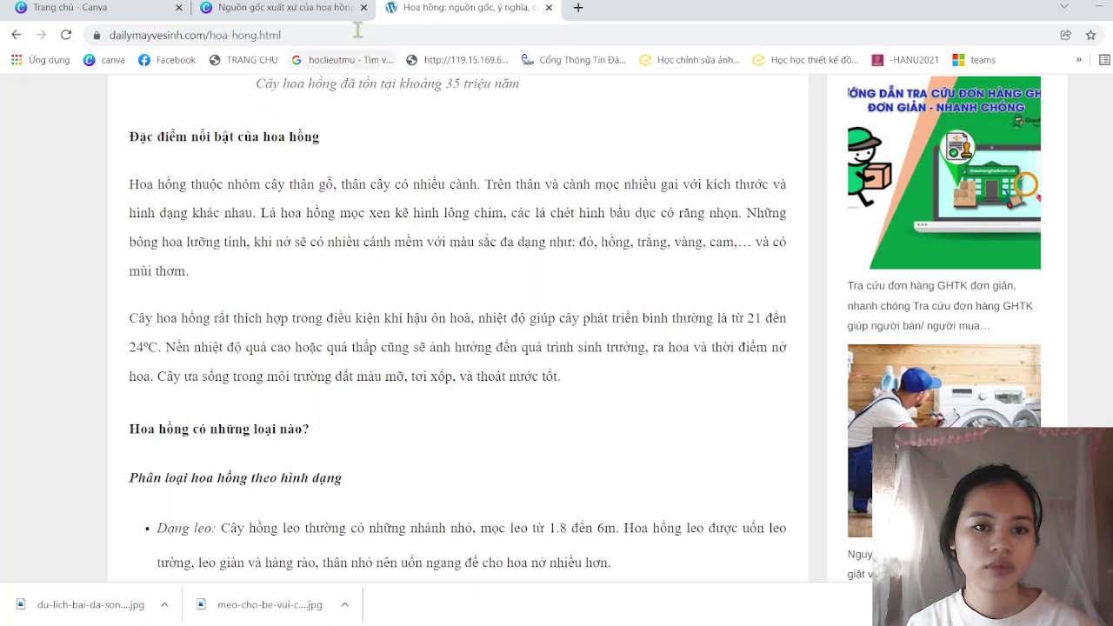
- Type the heading 'Đặc điểm nổi bật' in the new box, followed by a new line
left_click(316, 8)
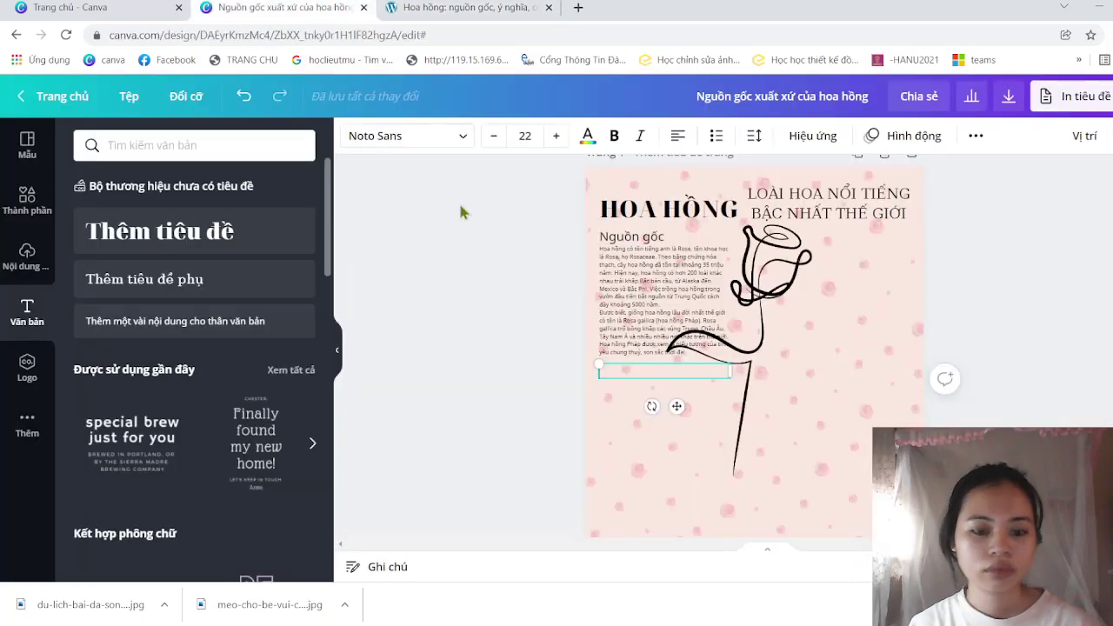
type("Đa")
type("ặc đie")
type("ểm nối")
type(" bật")
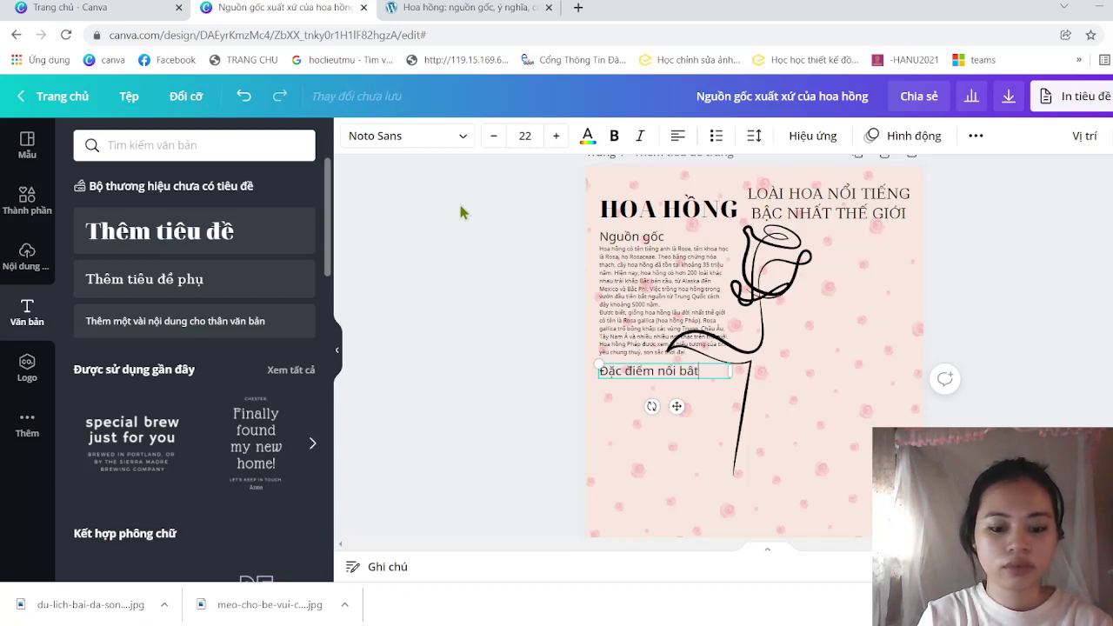
key("Return")
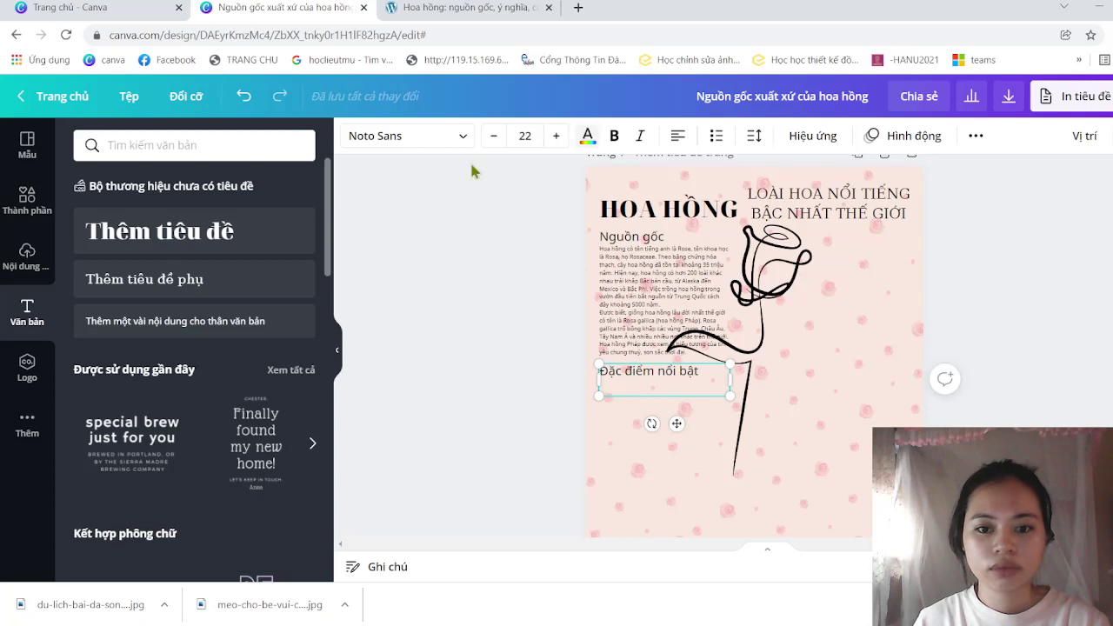
left_click(466, 8)
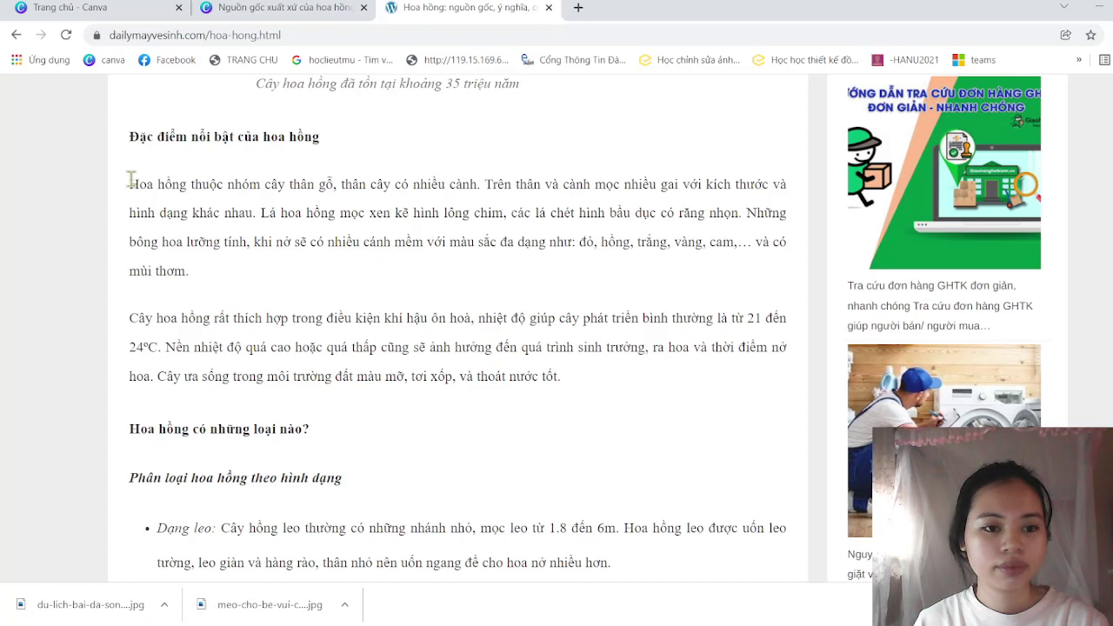
- Copy the article's first features paragraph and paste it into the Canva heading box
left_click_drag(130, 180, 216, 292)
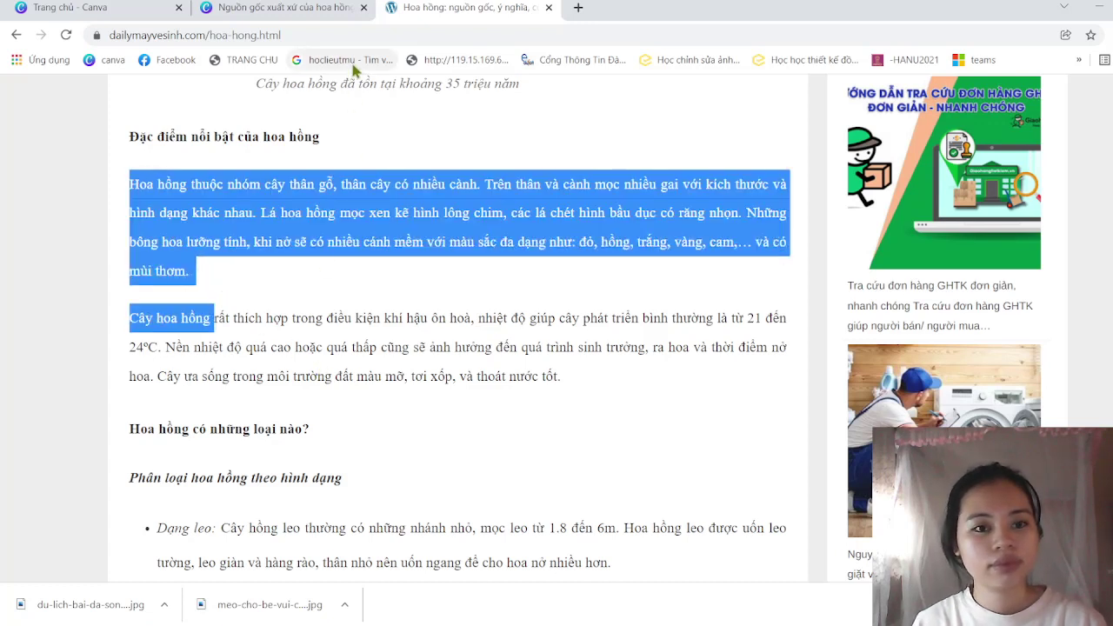
left_click(319, 10)
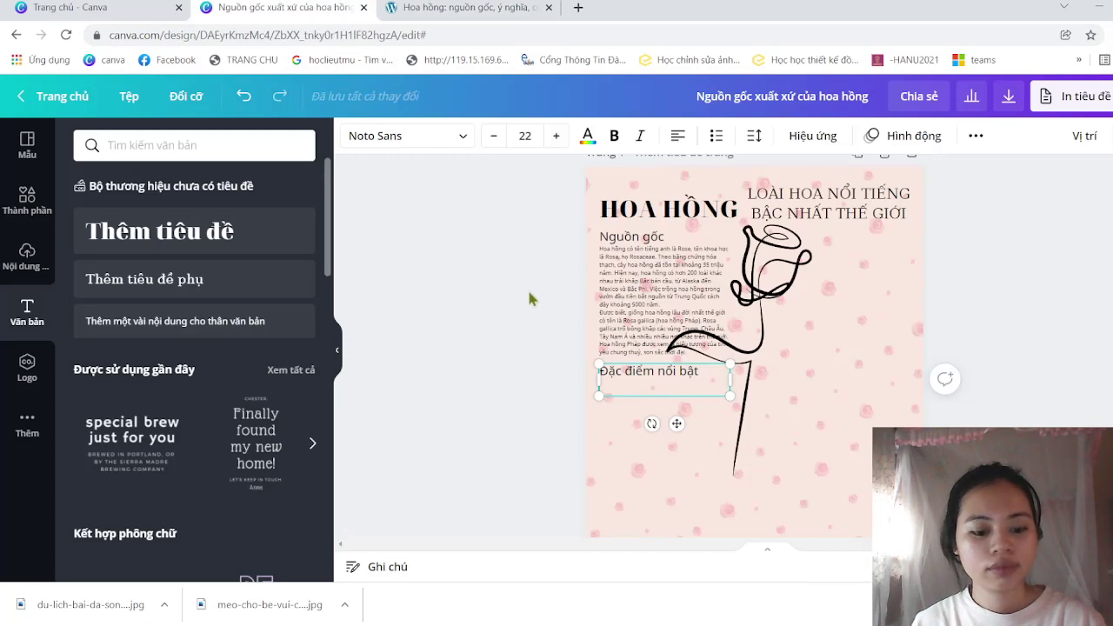
key("ctrl+v")
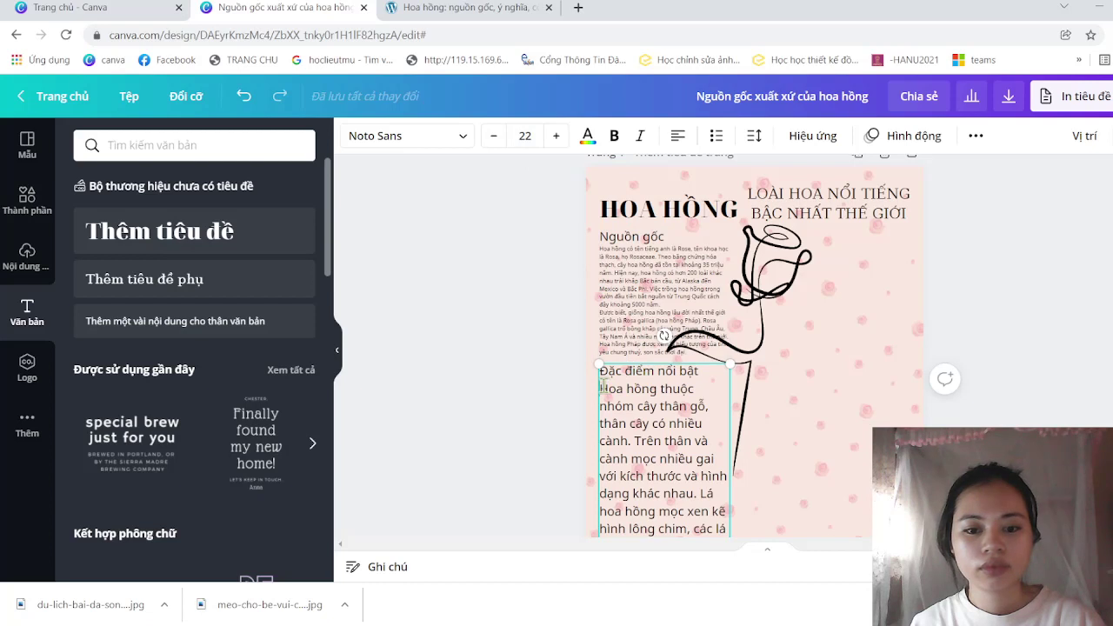
- Set the pasted features paragraph to size 10 and delete the stray Cây hoa hồng line
left_click_drag(602, 388, 704, 546)
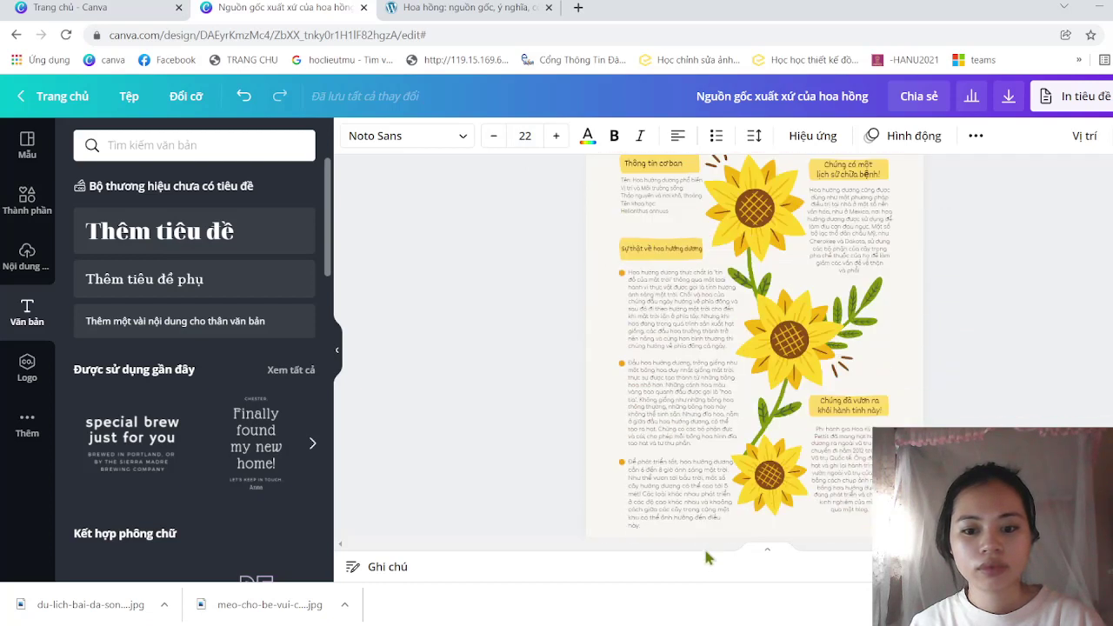
mouse_move(678, 130)
left_mouse_down()
mouse_move(709, 528)
mouse_move(680, 437)
mouse_move(650, 415)
left_mouse_up()
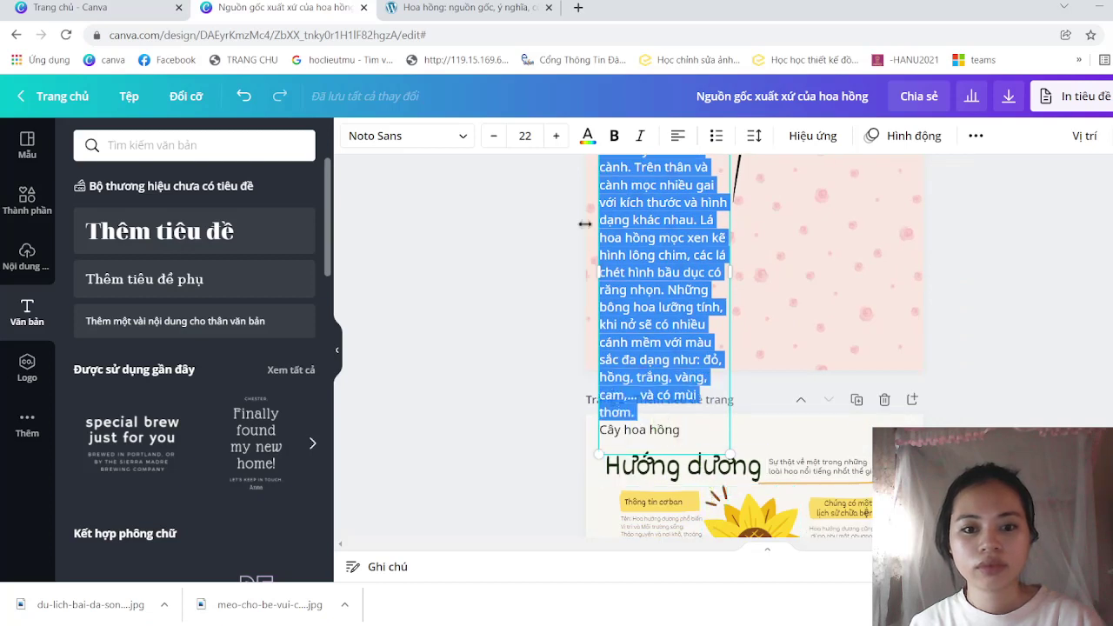
left_click(526, 136)
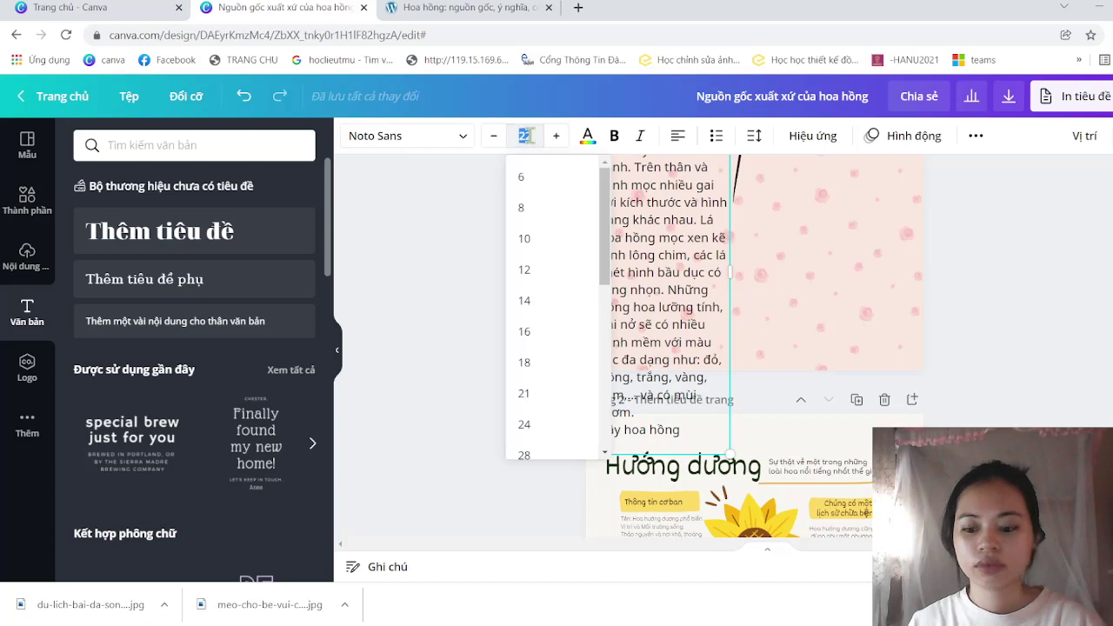
left_click(524, 238)
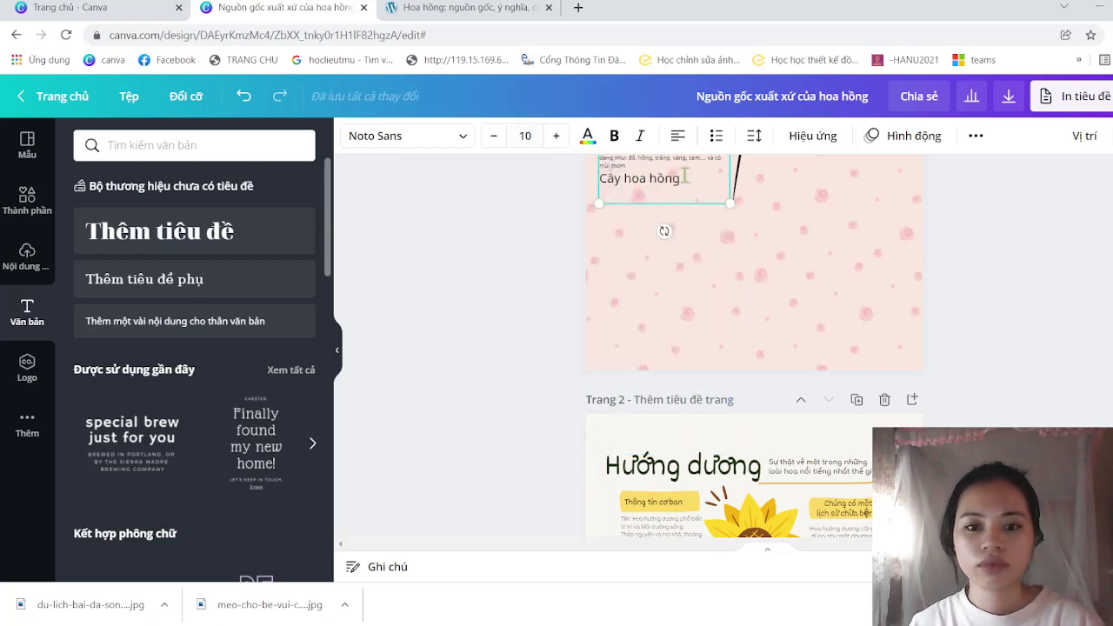
mouse_move(688, 178)
left_mouse_down()
mouse_move(591, 169)
mouse_move(599, 182)
left_mouse_up()
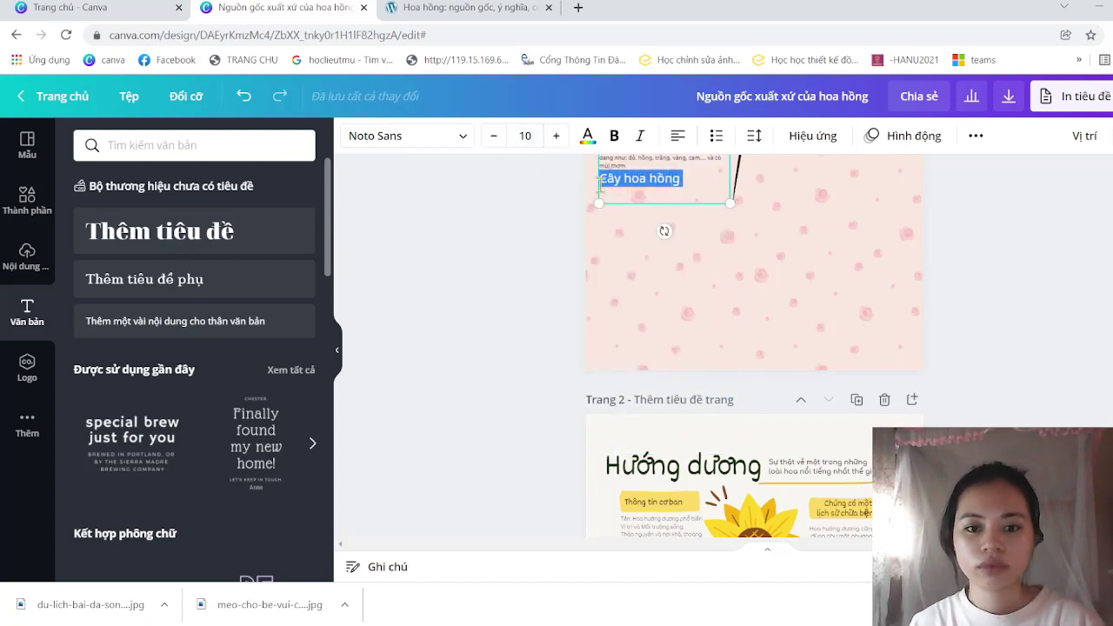
key("BackSpace")
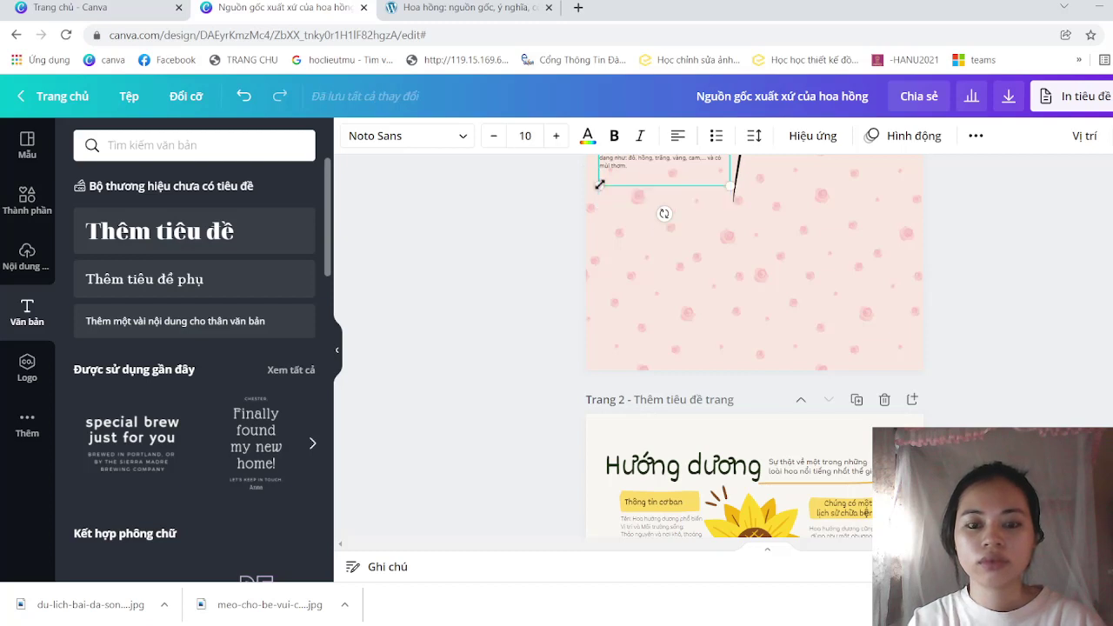
- Move the Đặc điểm nổi bật box lower on the page
scroll(778, 248, "up", 5)
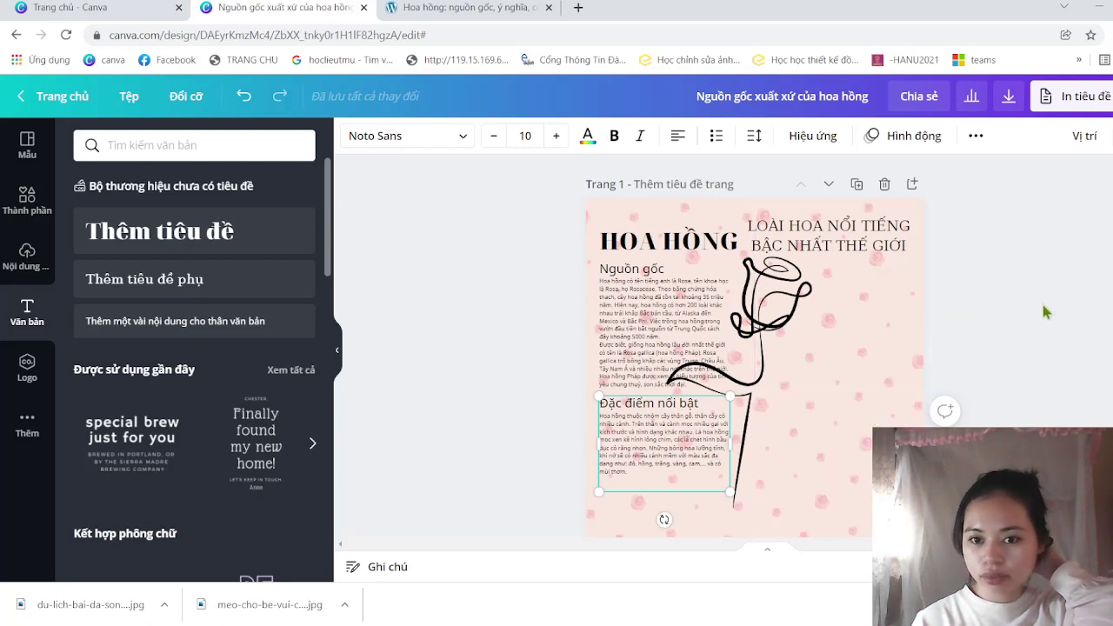
scroll(1040, 300, "down", 2)
scroll(1040, 300, "down", 2)
scroll(1041, 300, "down", 1)
scroll(1044, 311, "down", 5)
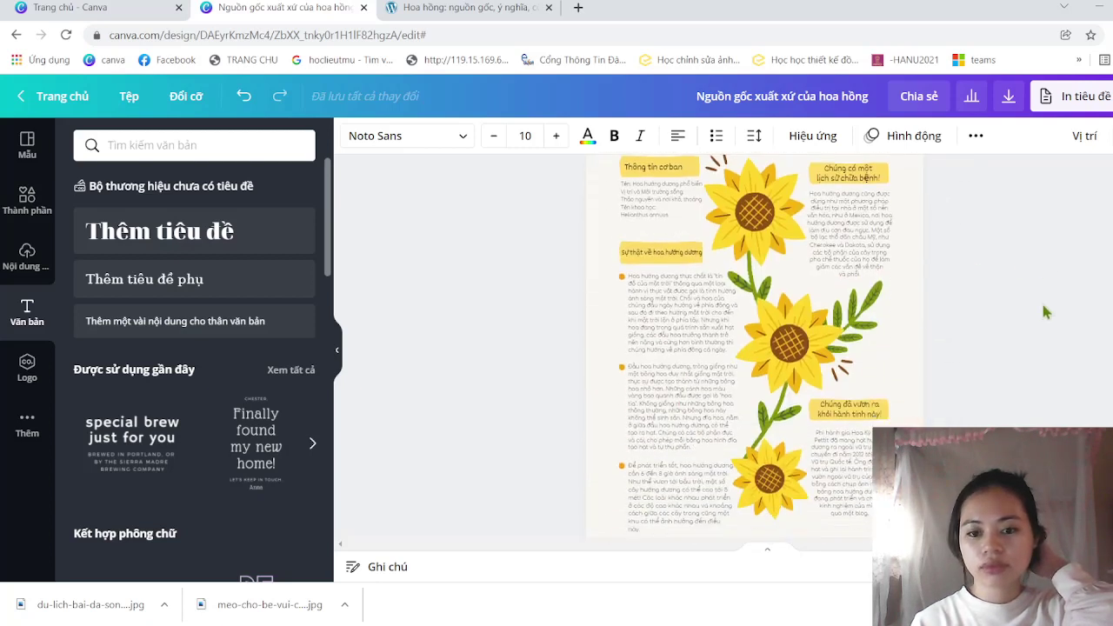
scroll(1044, 311, "up", 2)
scroll(1044, 311, "up", 5)
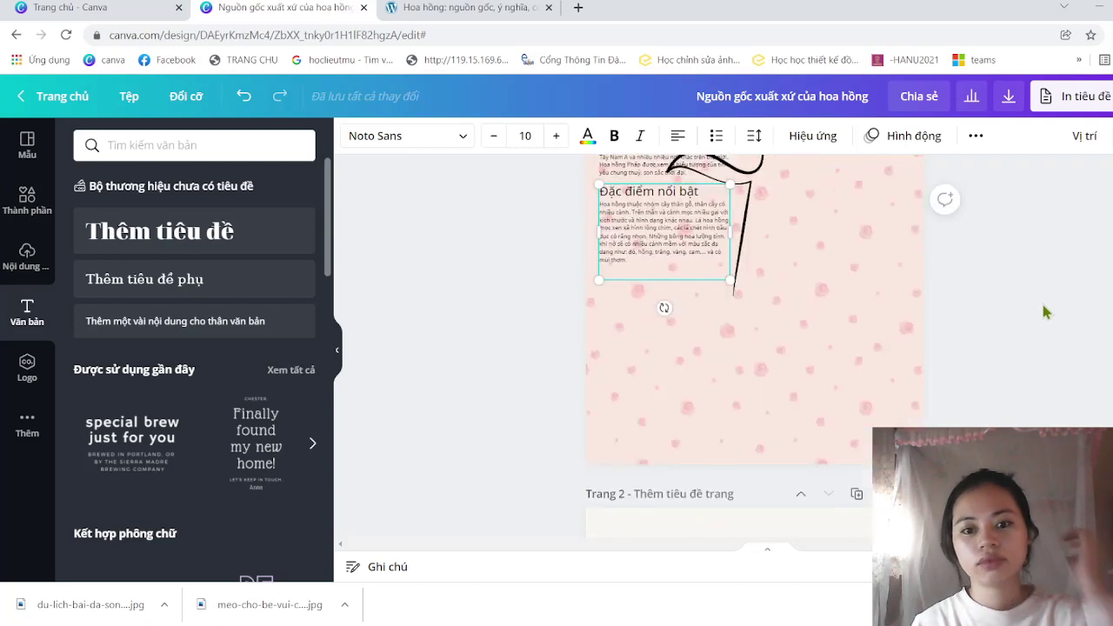
scroll(1044, 311, "up", 2)
scroll(1044, 311, "up", 2)
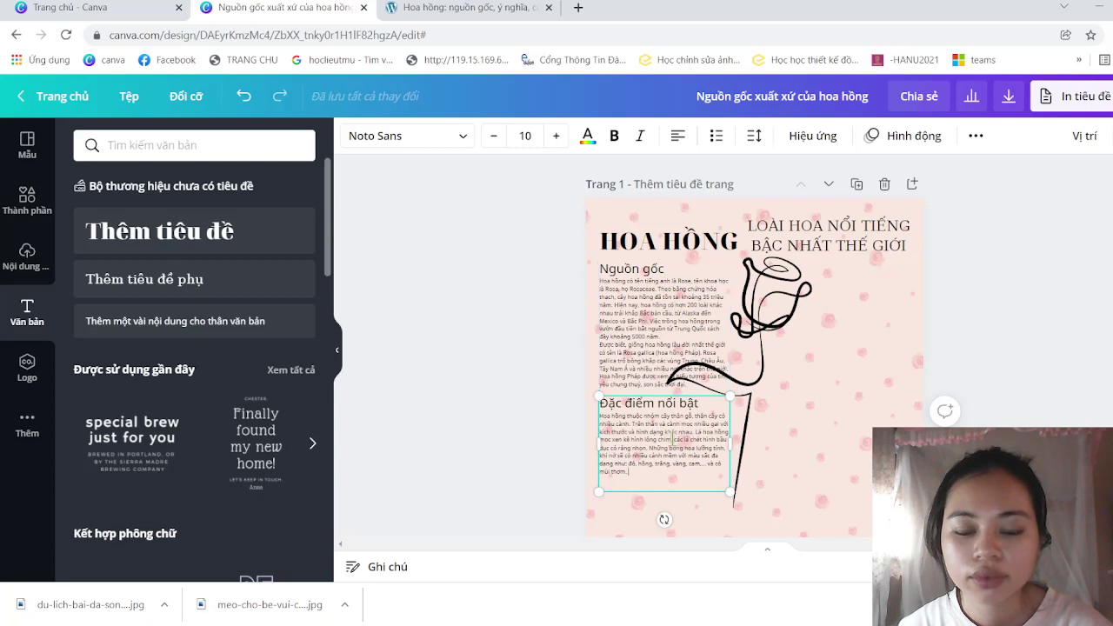
scroll(824, 380, "down", 3)
scroll(824, 380, "up", 2)
left_click(682, 275)
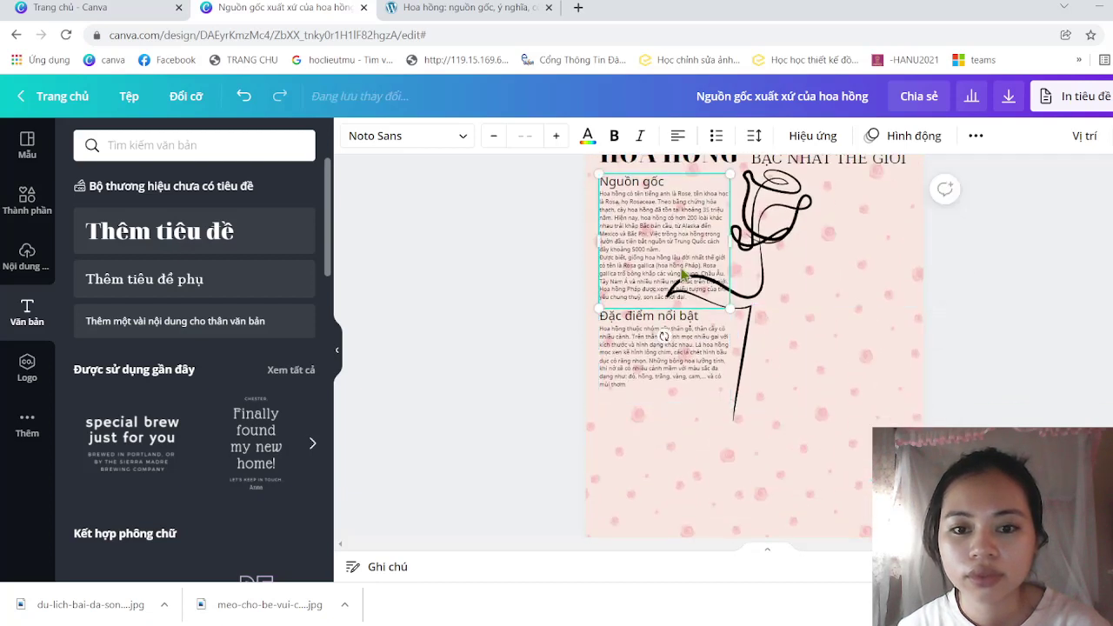
left_click_drag(690, 348, 691, 407)
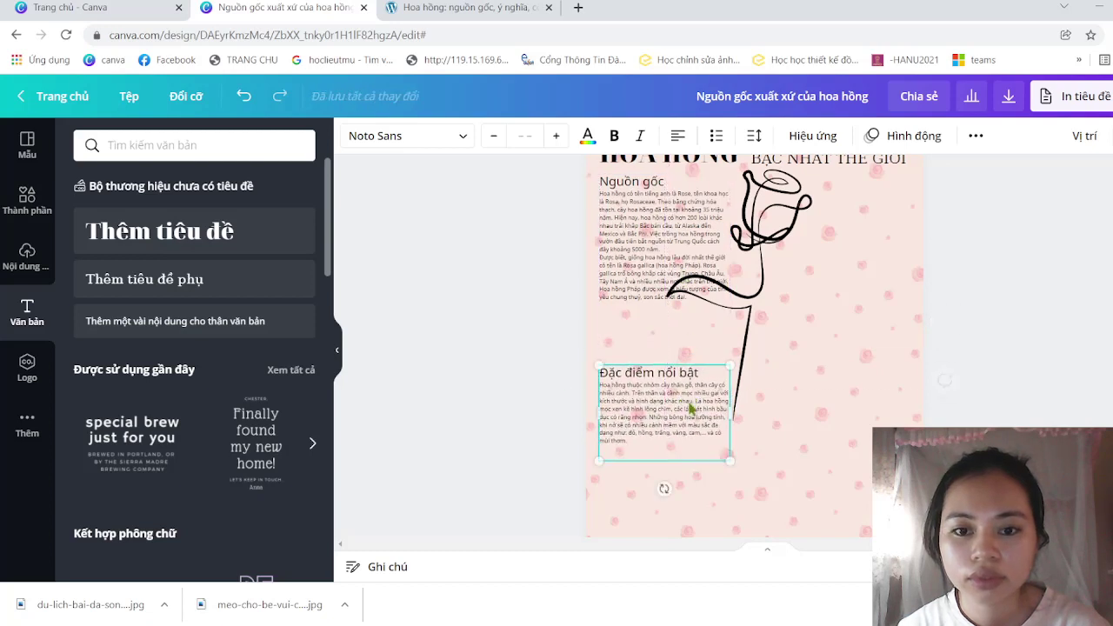
- Adjust the Nguồn gốc box to about 8.1 wide beside the rose
scroll(695, 313, "up", 1)
left_click(680, 281)
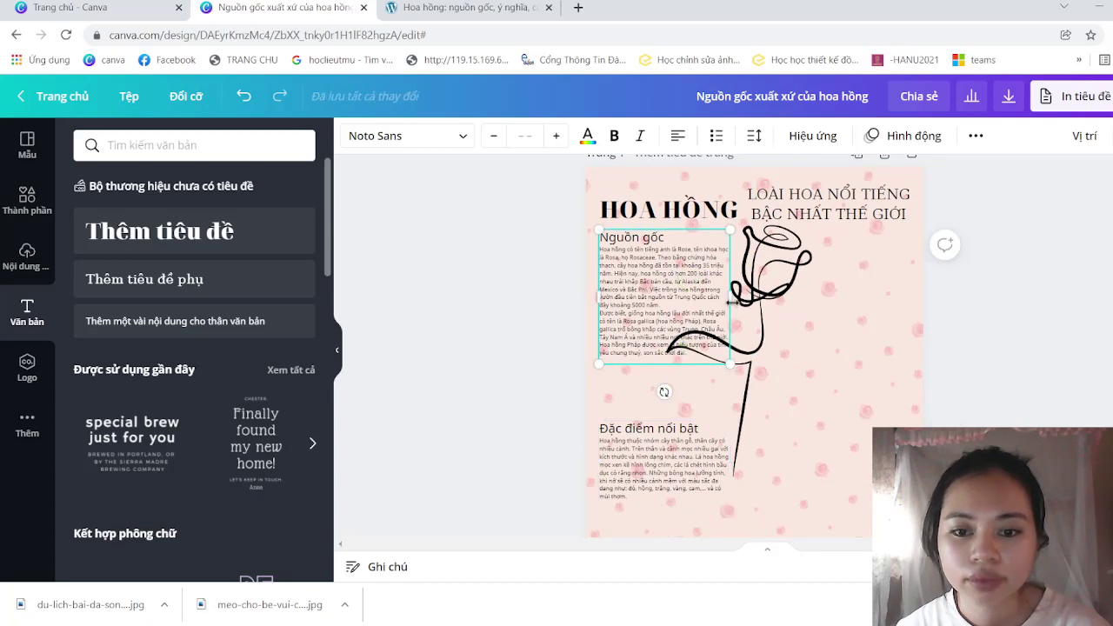
left_click_drag(733, 346, 727, 346)
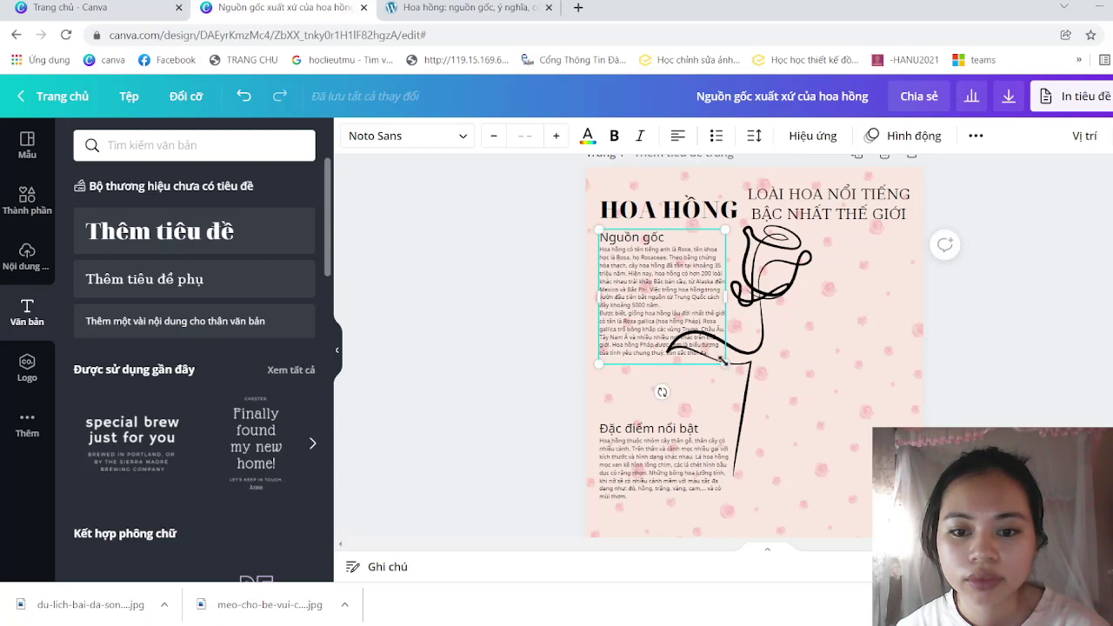
mouse_move(725, 296)
left_mouse_down()
mouse_move(733, 327)
mouse_move(718, 357)
mouse_move(728, 353)
left_mouse_up()
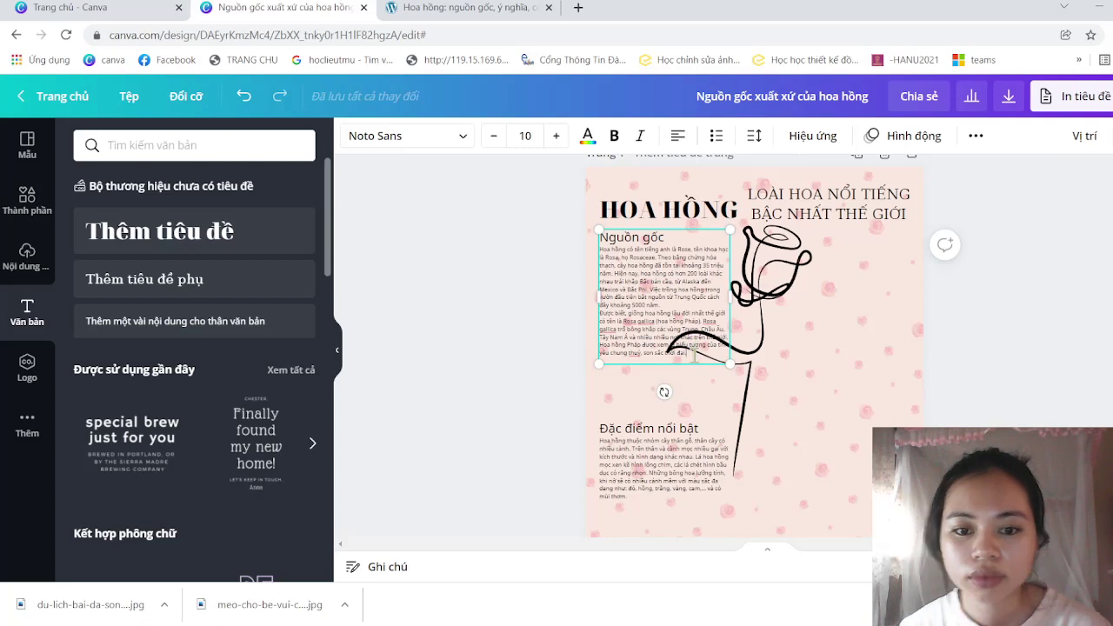
- Paste the woody-plant paragraph on a new line at the end of the Nguồn gốc text
left_click(694, 355)
key("Return")
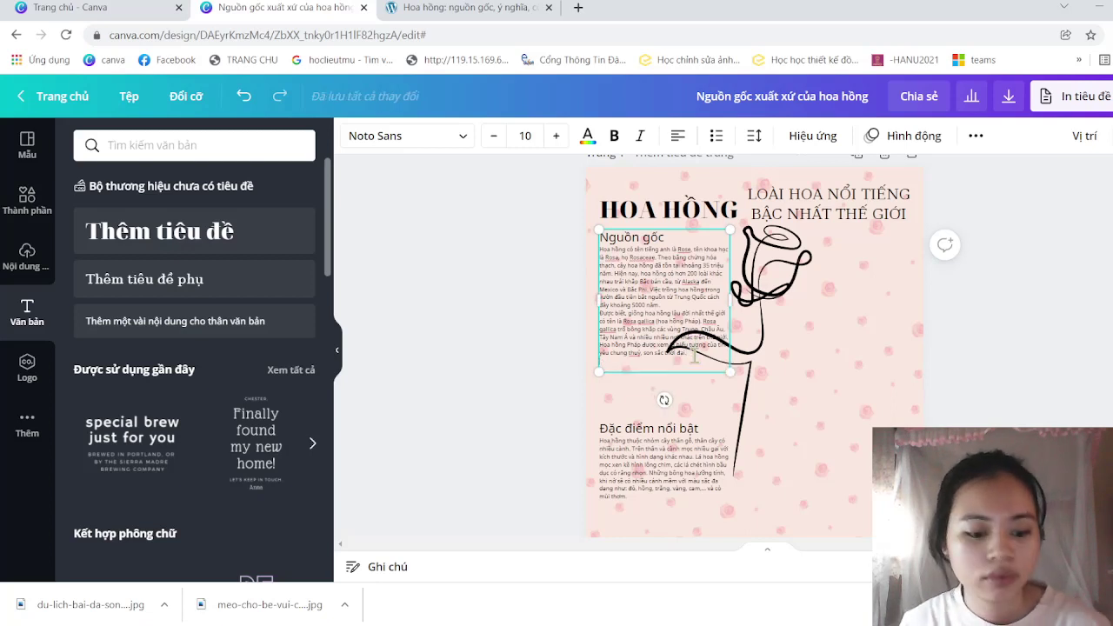
key("ctrl+v")
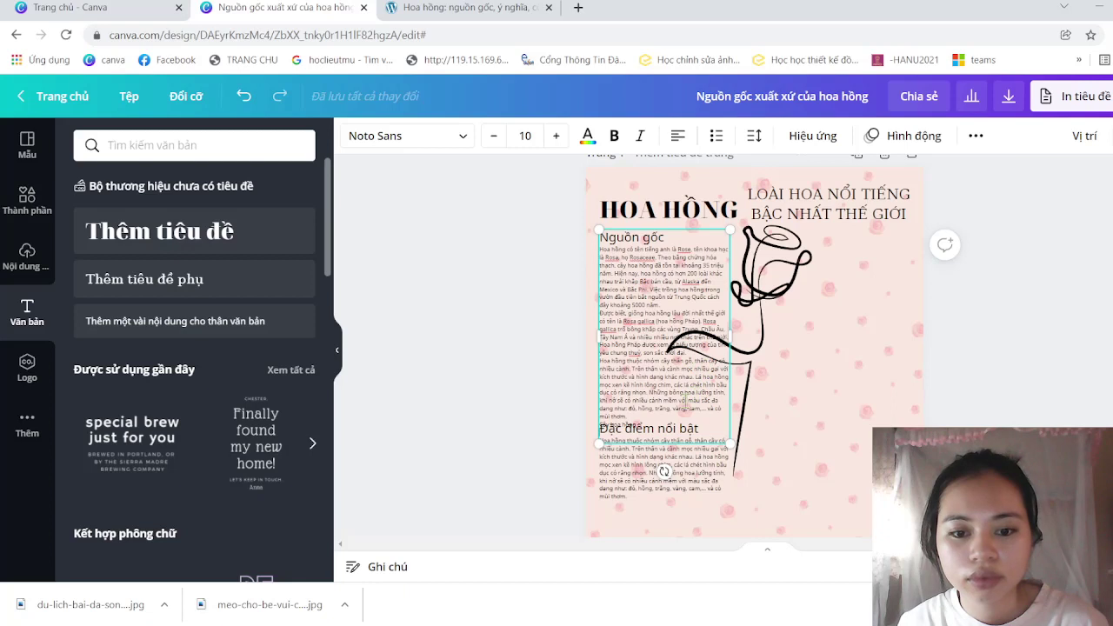
- Move the Đặc điểm nổi bật section lower and shift the Nguồn gốc box slightly down
left_click(661, 448)
left_click_drag(695, 473, 695, 505)
left_click(658, 295)
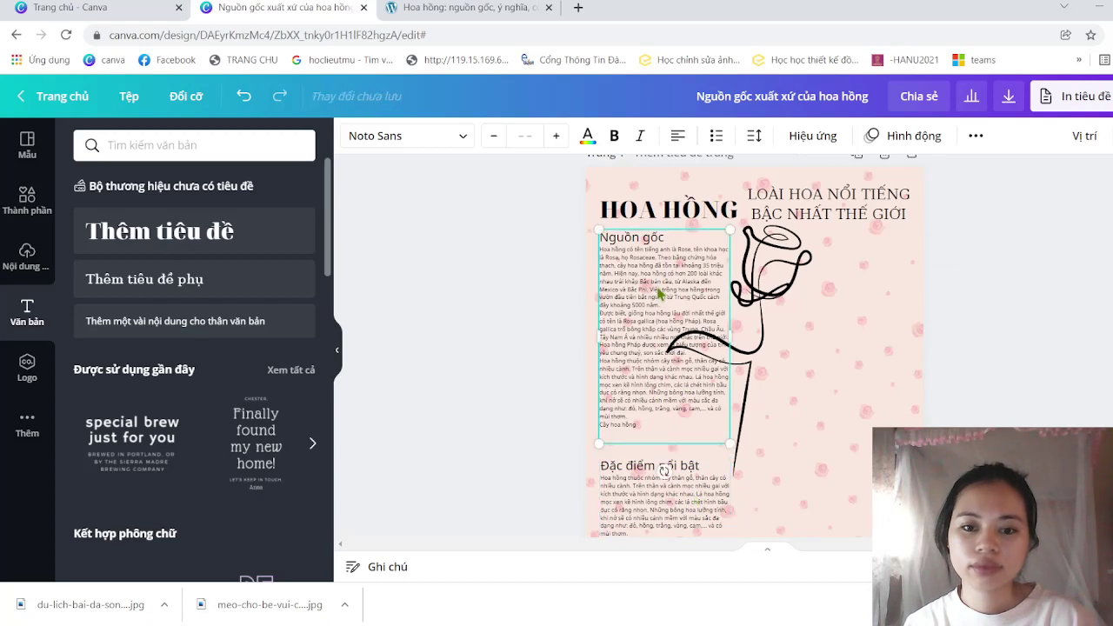
left_click_drag(654, 290, 657, 294)
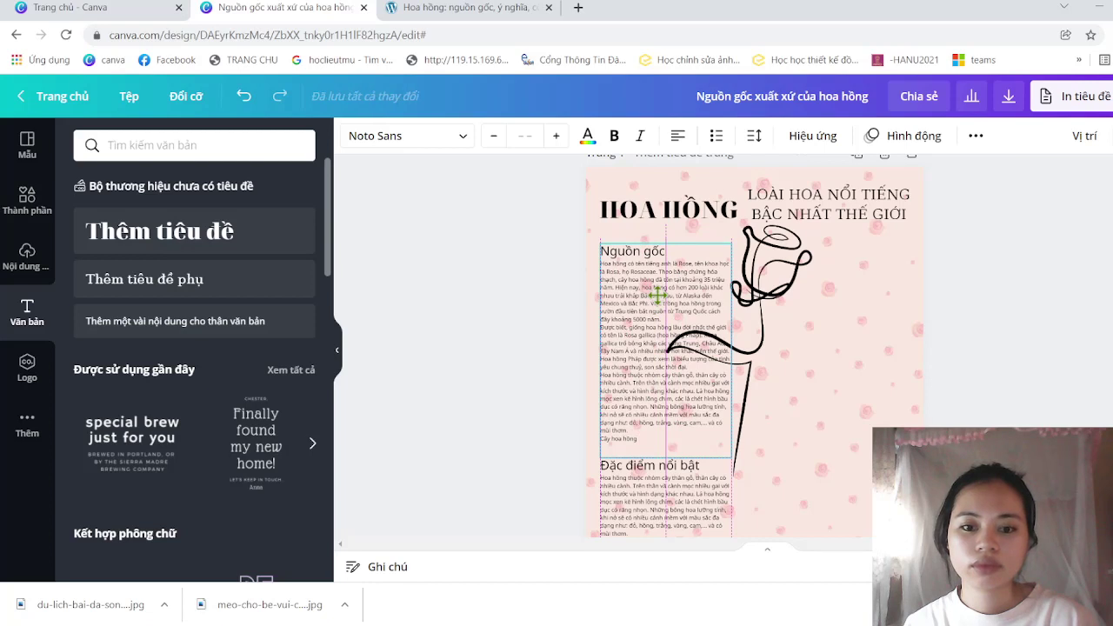
left_click_drag(657, 295, 657, 296)
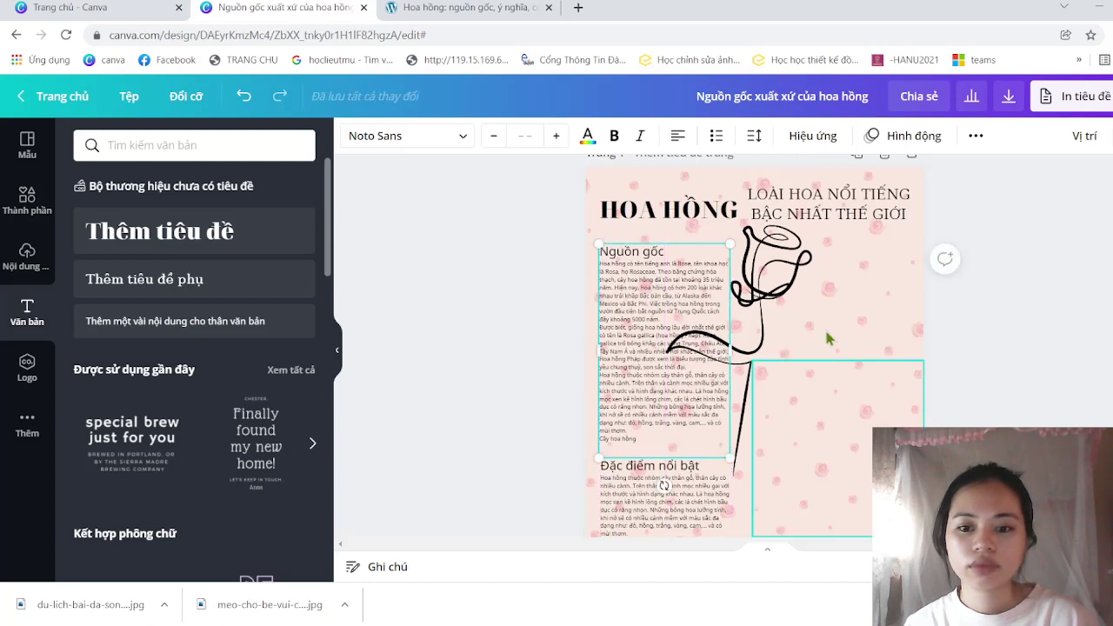
scroll(829, 281, "down", 2)
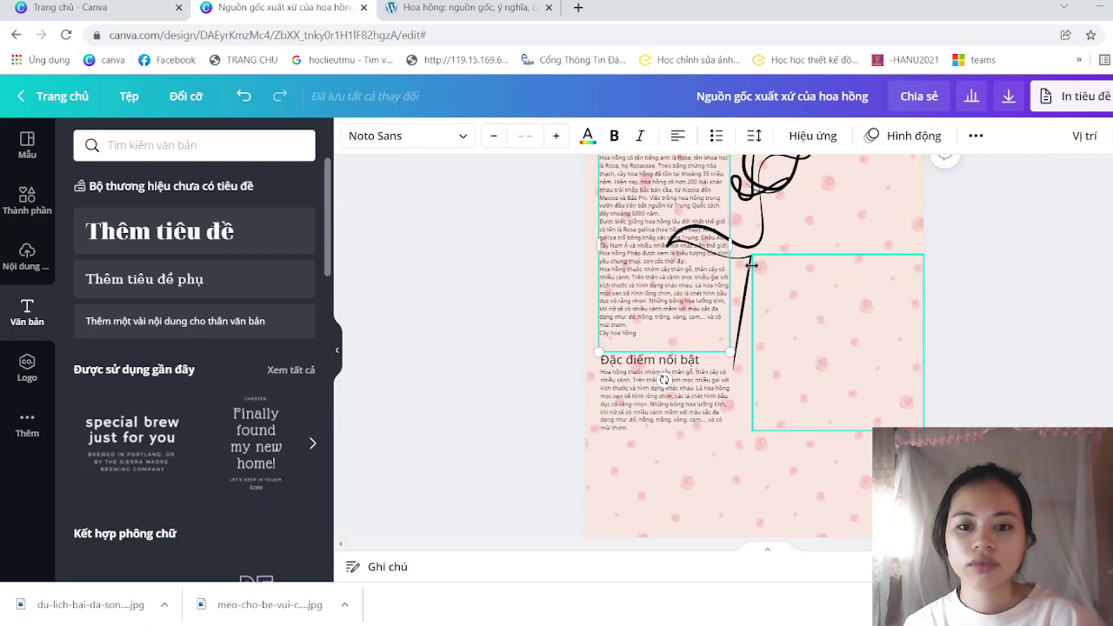
scroll(1050, 272, "up", 3)
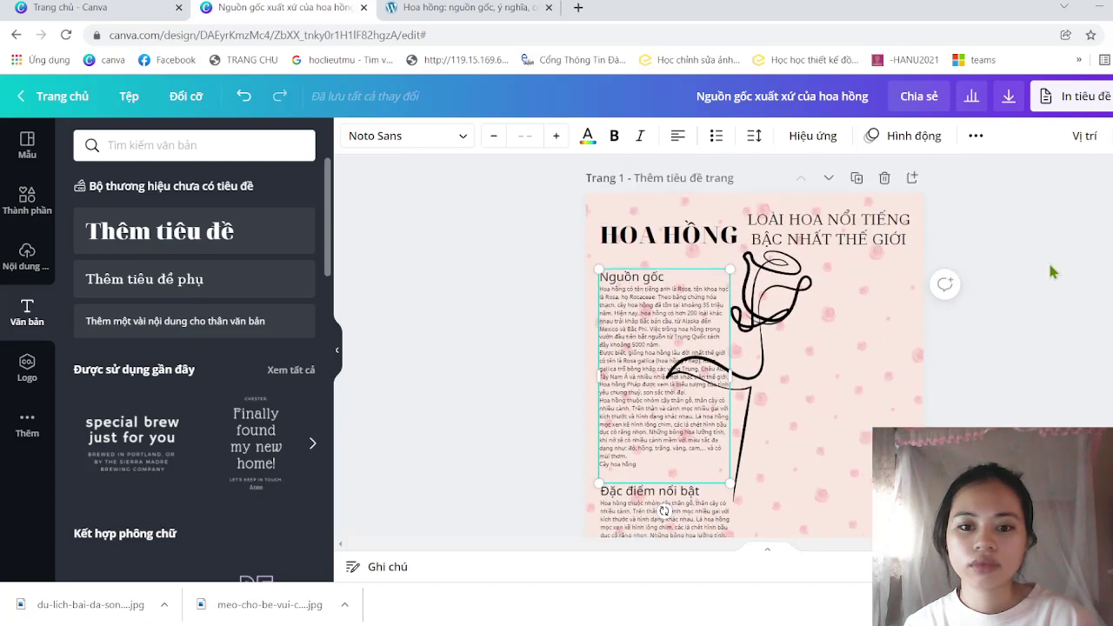
scroll(1050, 272, "down", 4)
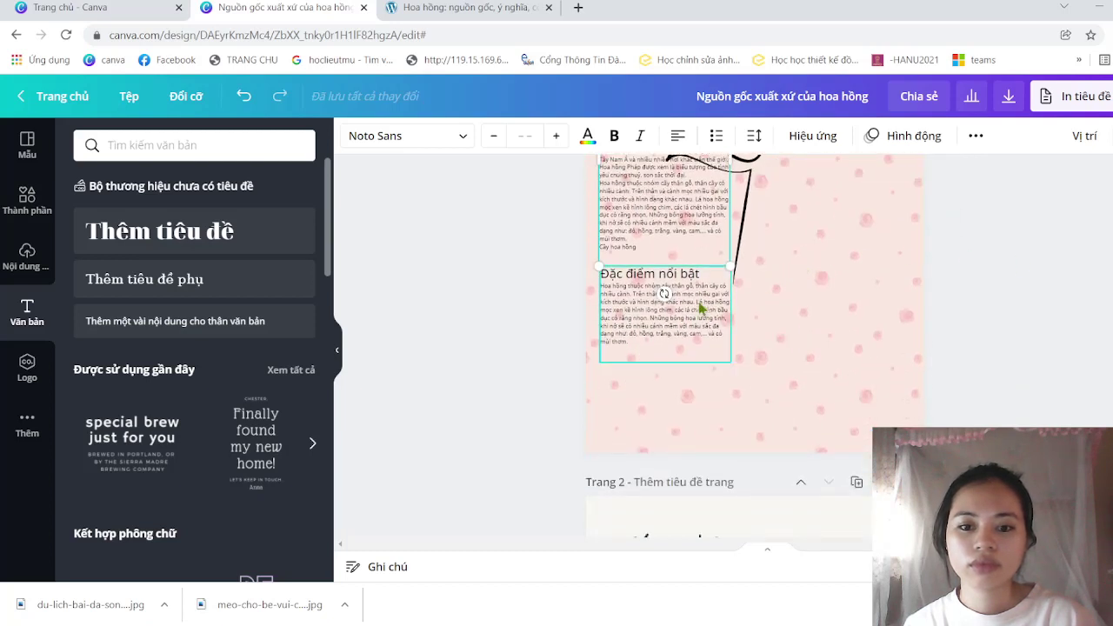
left_click_drag(700, 305, 699, 307)
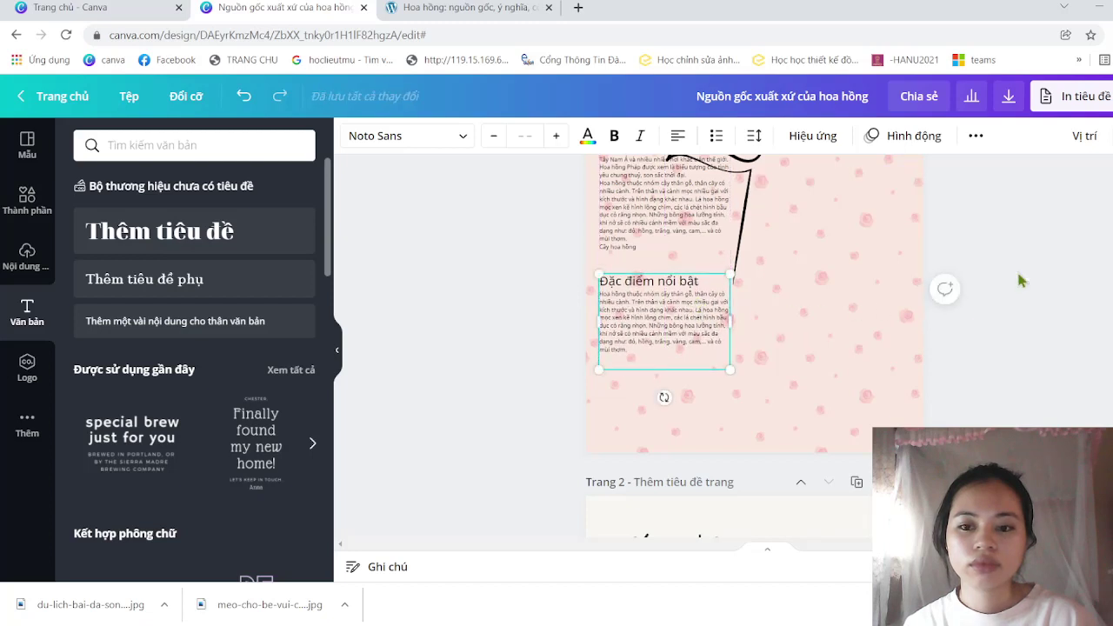
scroll(1022, 280, "up", 5)
scroll(1021, 280, "down", 1)
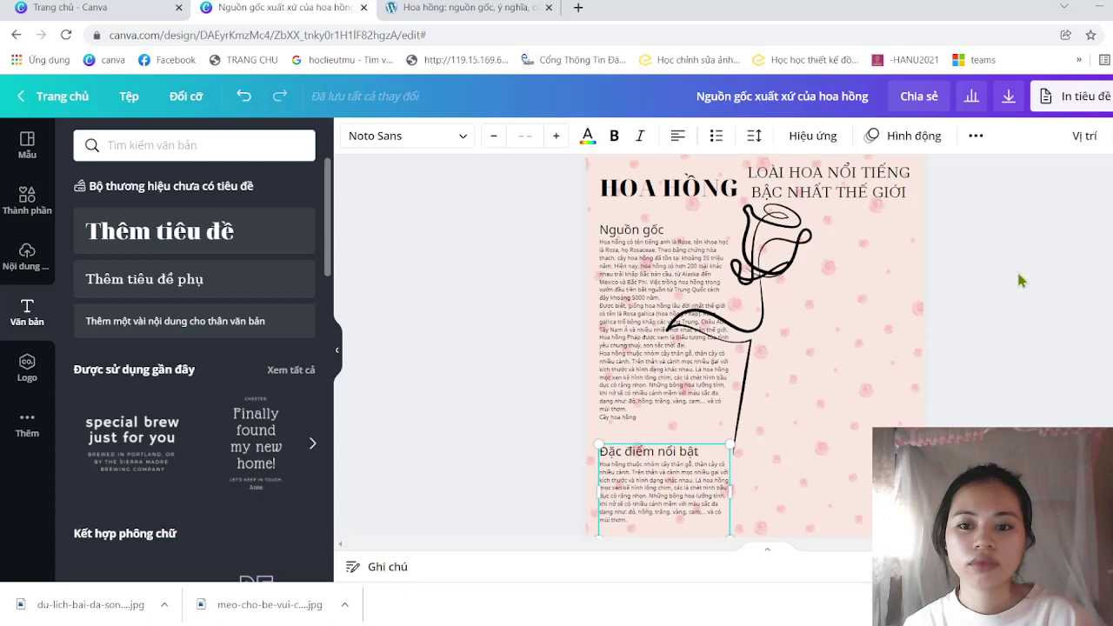
scroll(1021, 280, "down", 3)
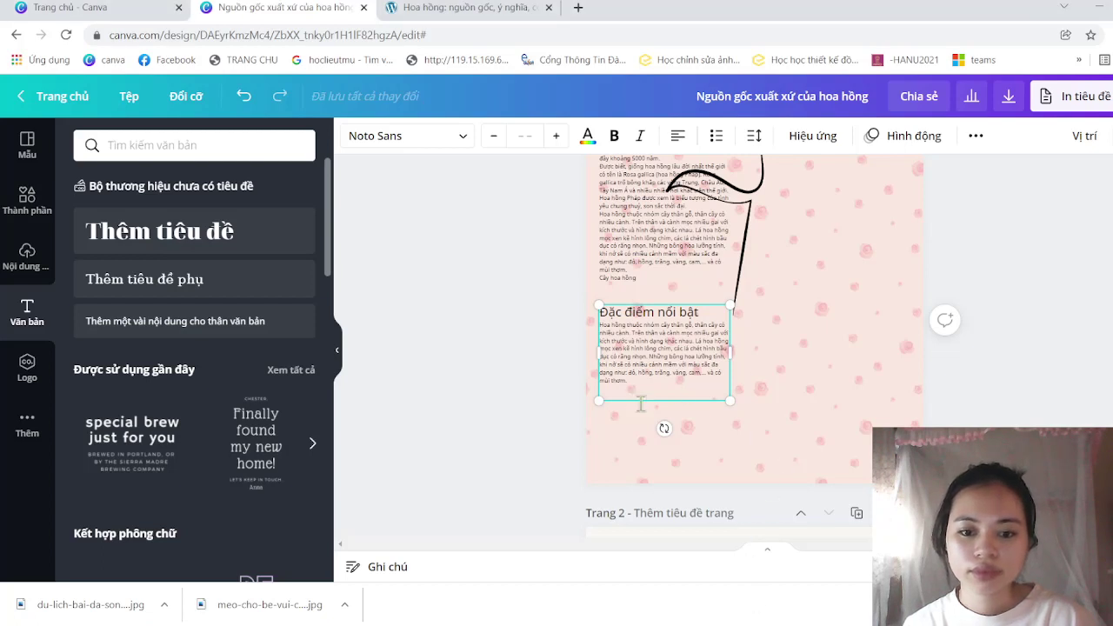
- Paste the woody-plant paragraph into the Đặc điểm nổi bật box and set it to size 10
key("ctrl+v")
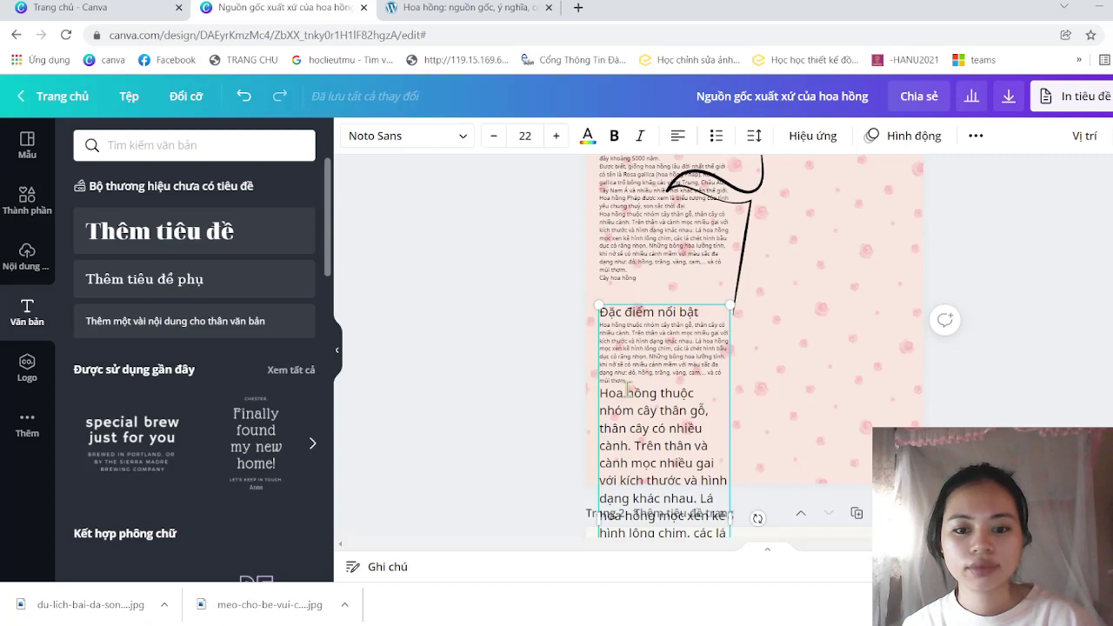
left_click_drag(600, 393, 697, 380)
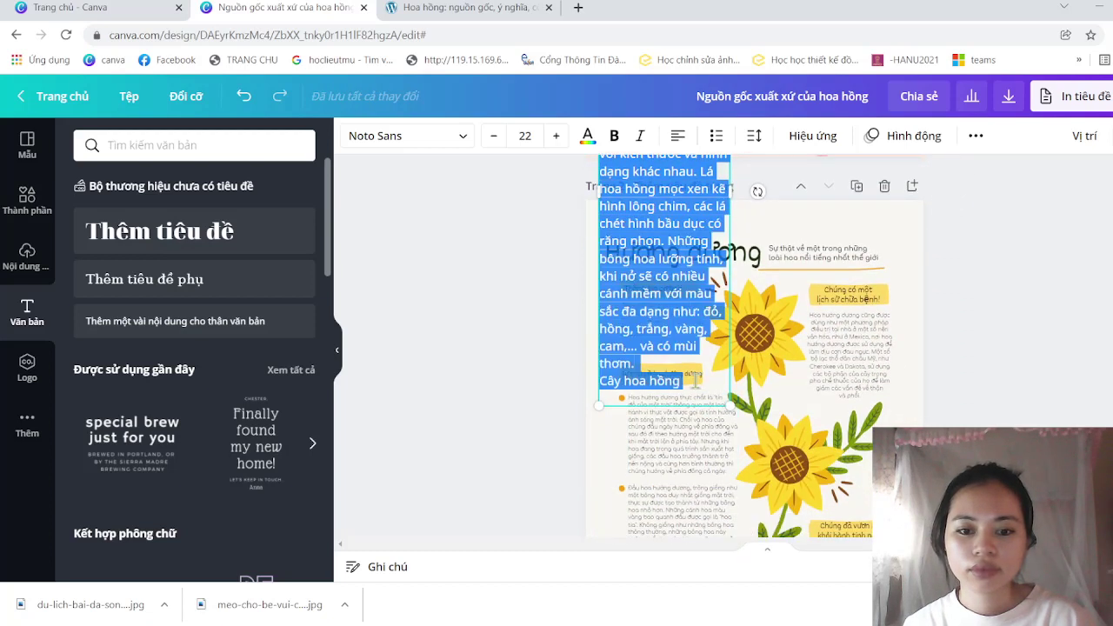
left_click(532, 136)
type("10")
key("Return")
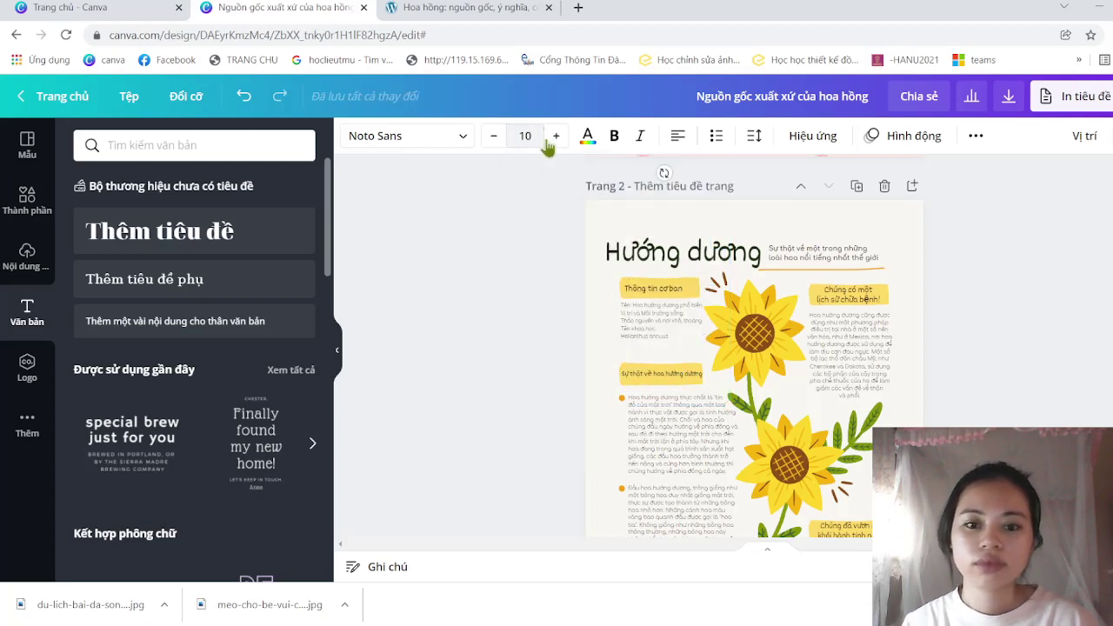
scroll(733, 226, "up", 3)
scroll(733, 226, "up", 3)
scroll(734, 230, "up", 2)
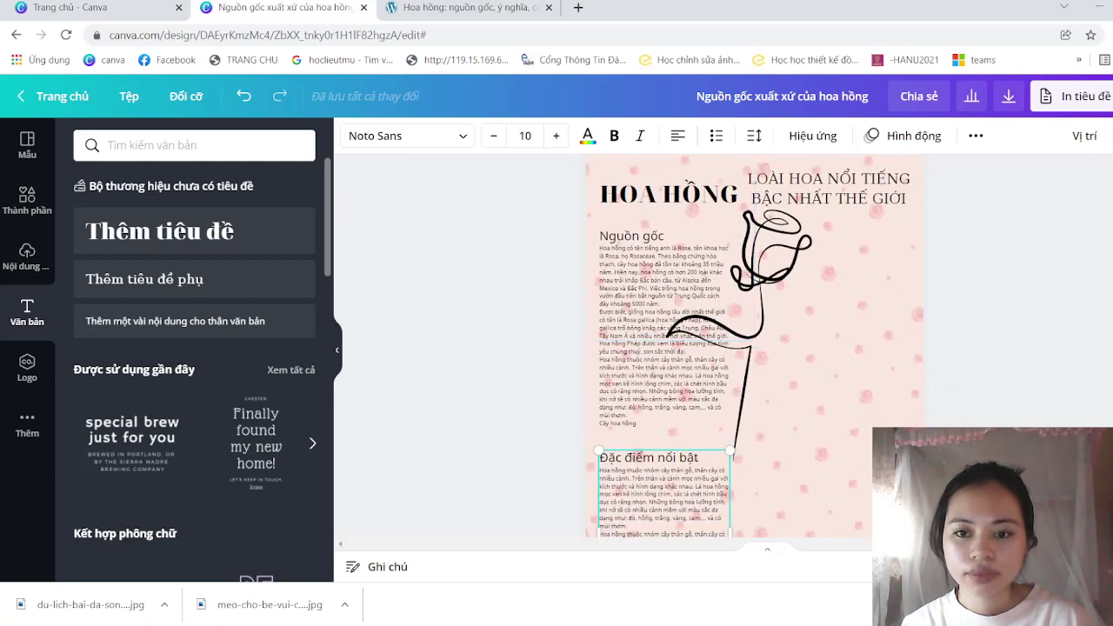
scroll(744, 349, "up", 2, "ctrl")
scroll(744, 350, "up", 1, "ctrl")
scroll(747, 346, "up", 1, "ctrl")
scroll(747, 346, "up", 1, "ctrl")
scroll(747, 348, "down", 1, "ctrl")
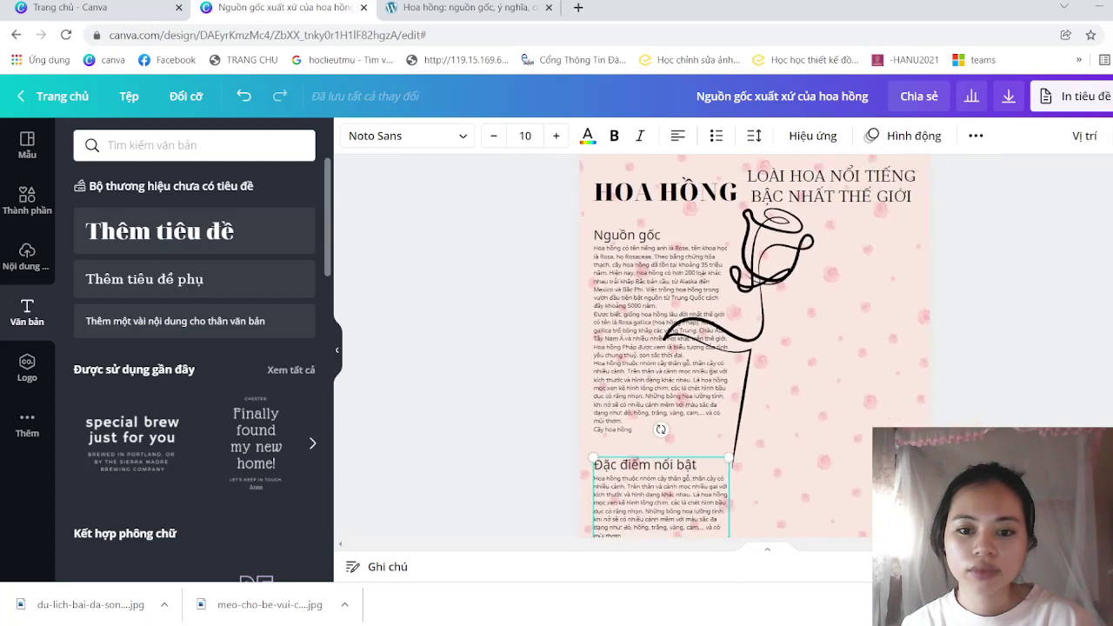
scroll(748, 348, "up", 1, "ctrl")
scroll(748, 348, "up", 1, "ctrl")
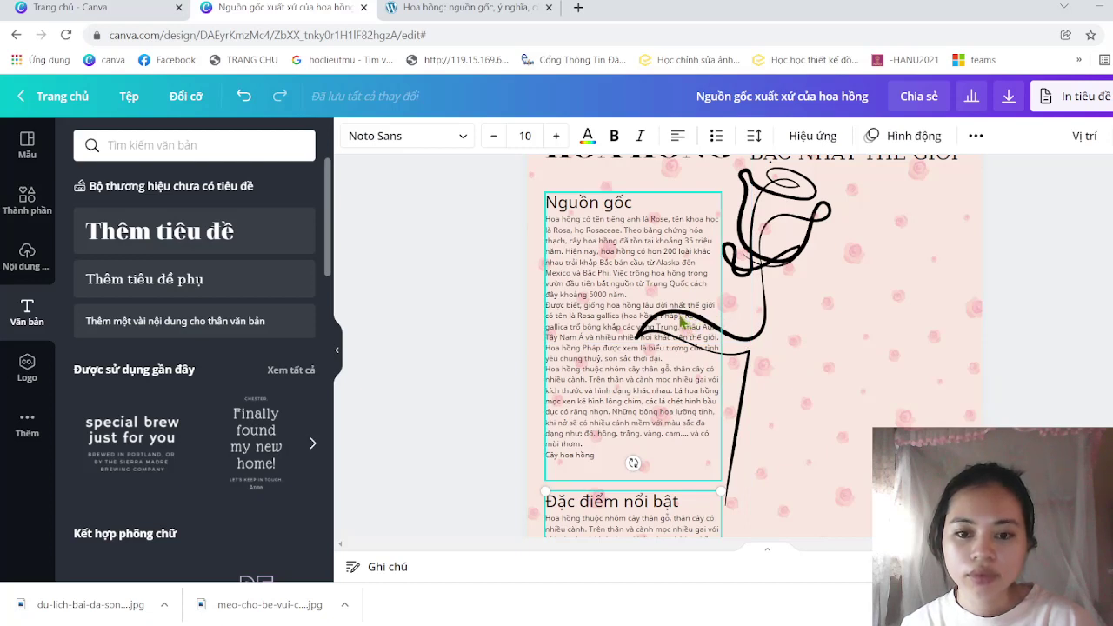
- Break lines so 'gallica trổ bông' and 'các vùng Trung' start new lines, and add 'và'
left_click(691, 352)
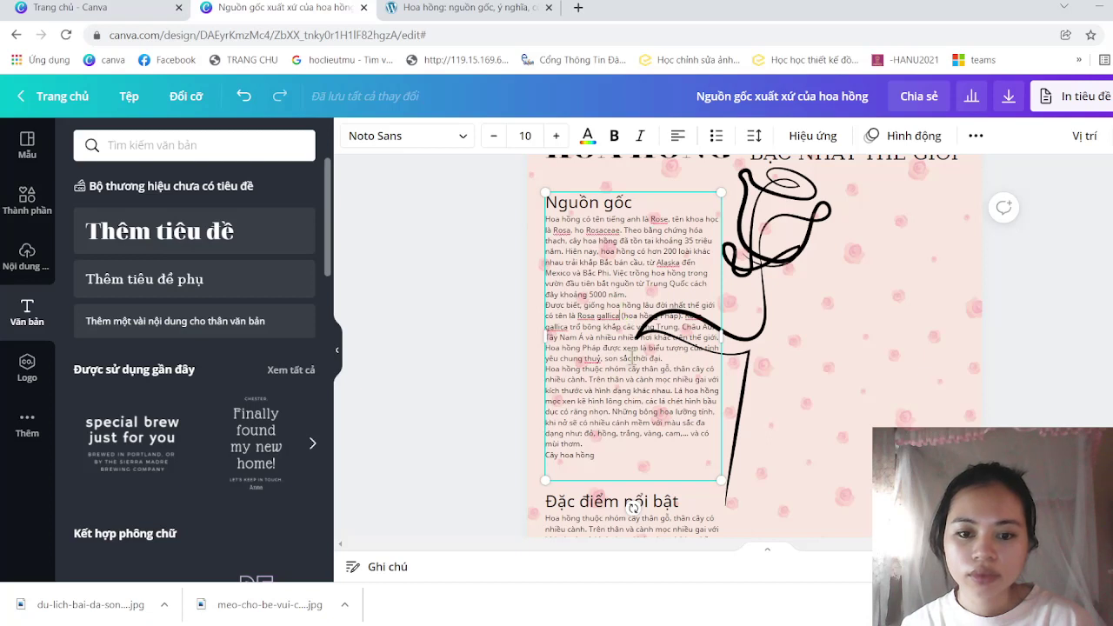
key("Return")
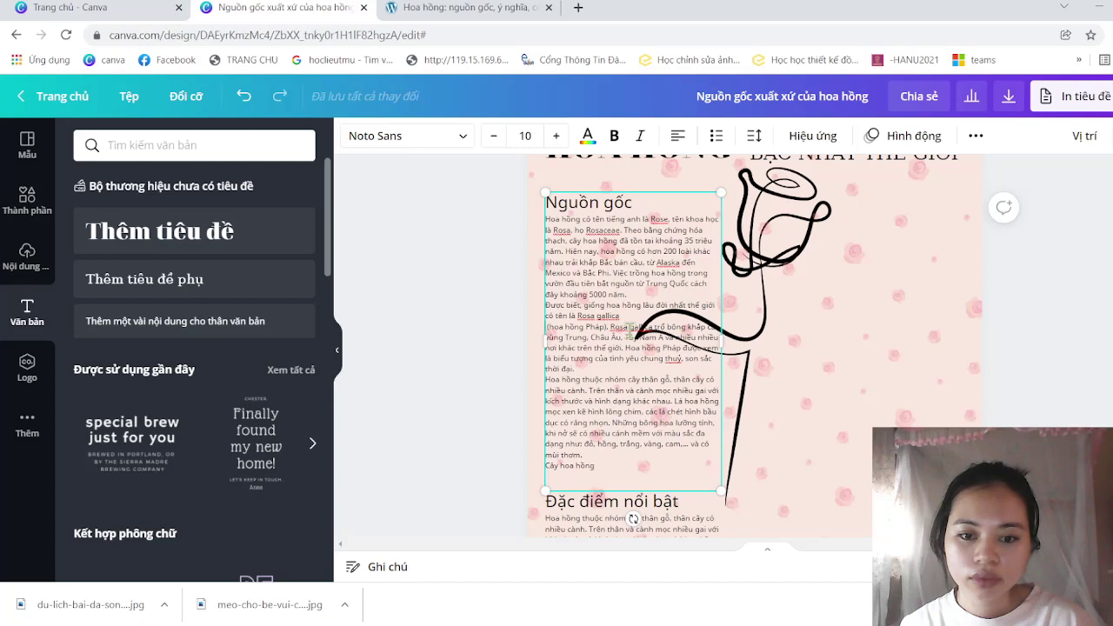
key("Return")
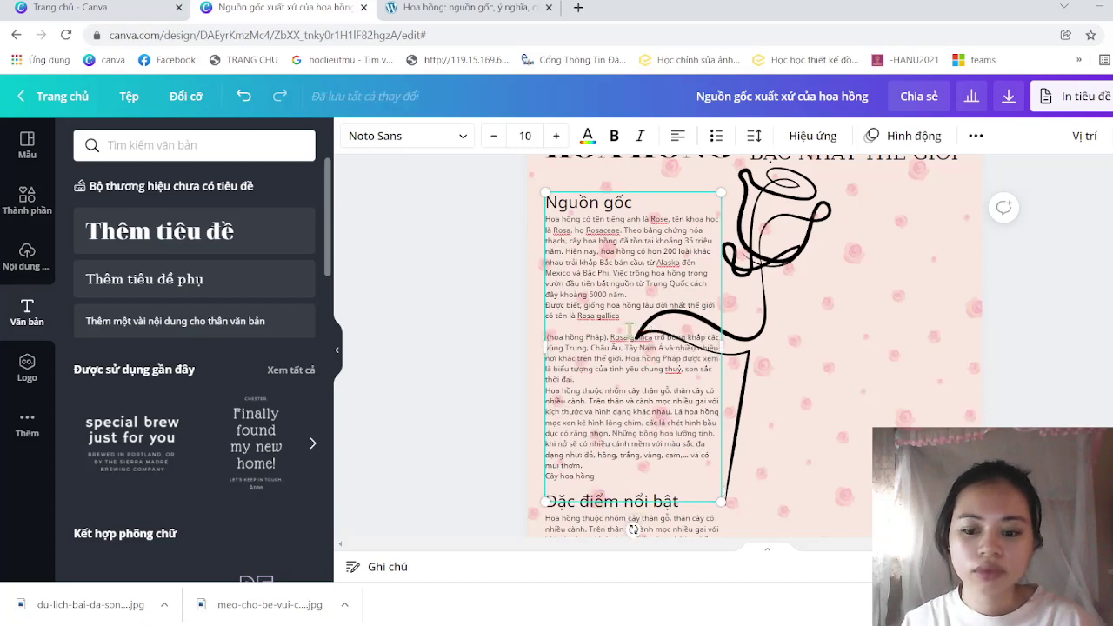
key("BackSpace")
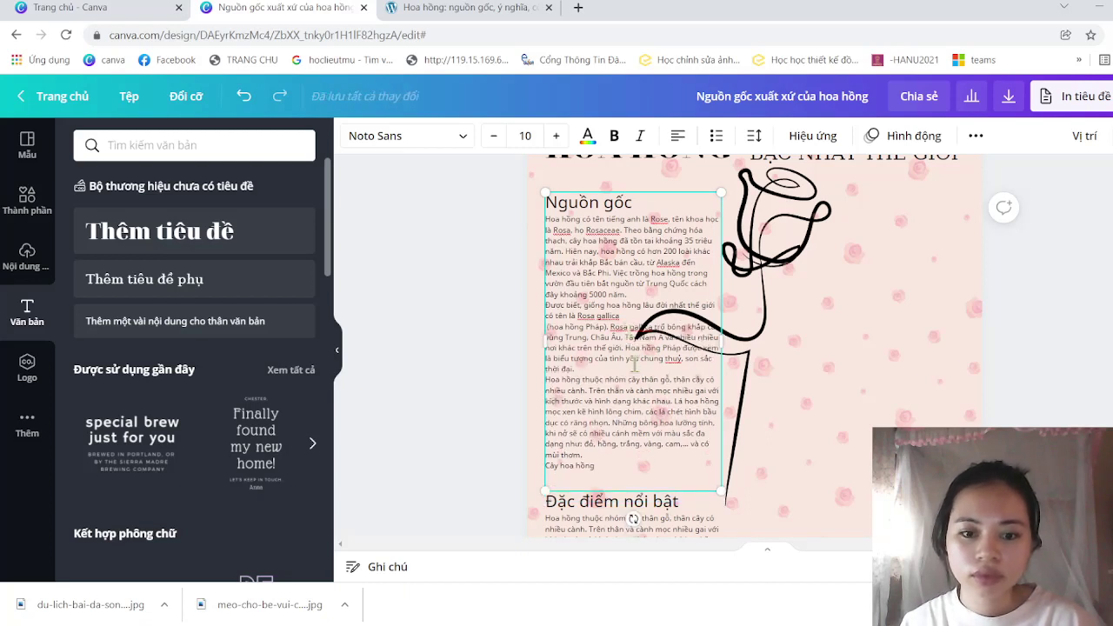
key("Return")
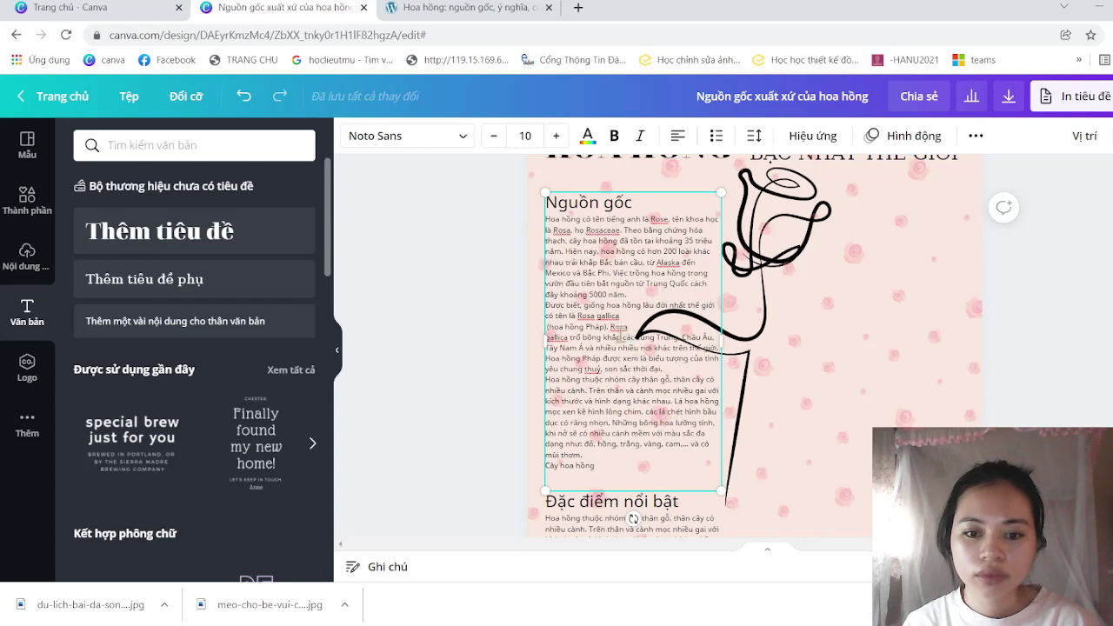
key("Return")
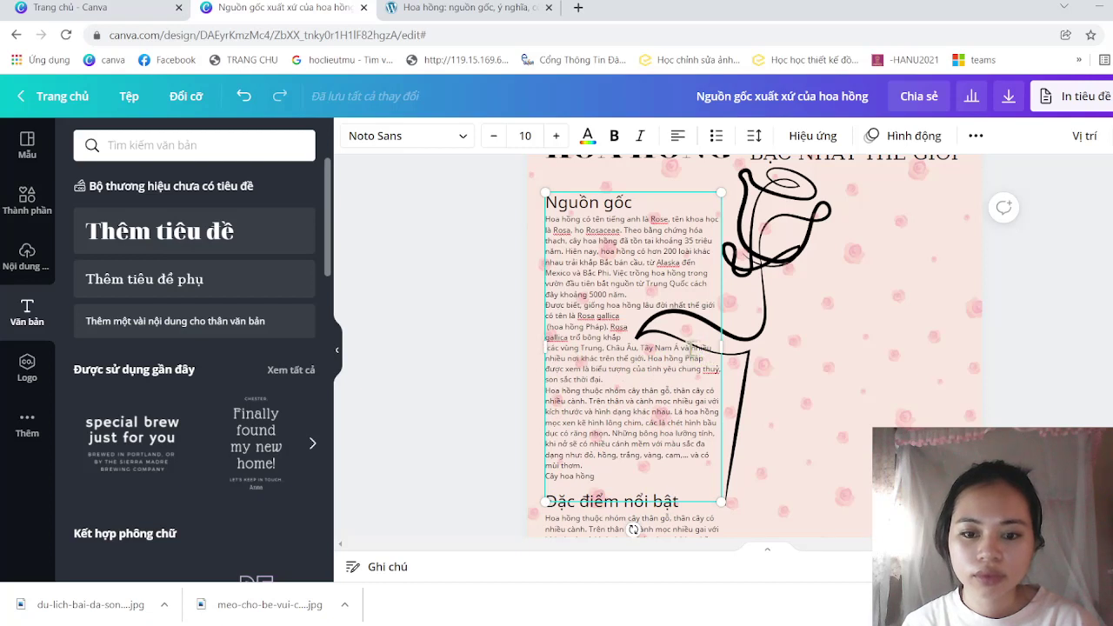
type("và")
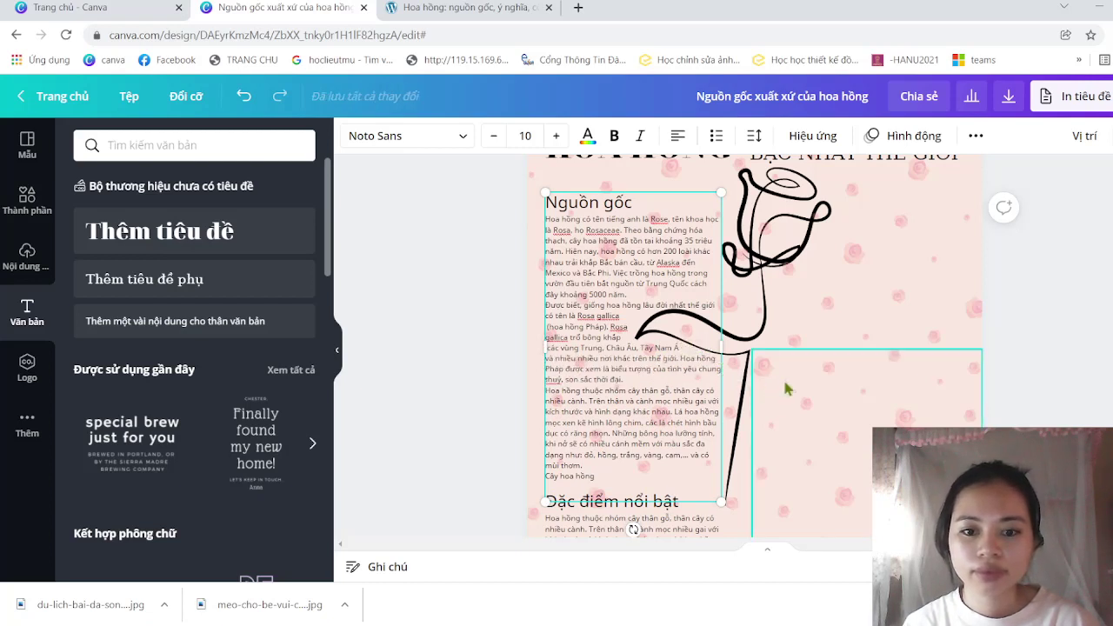
left_click(427, 336)
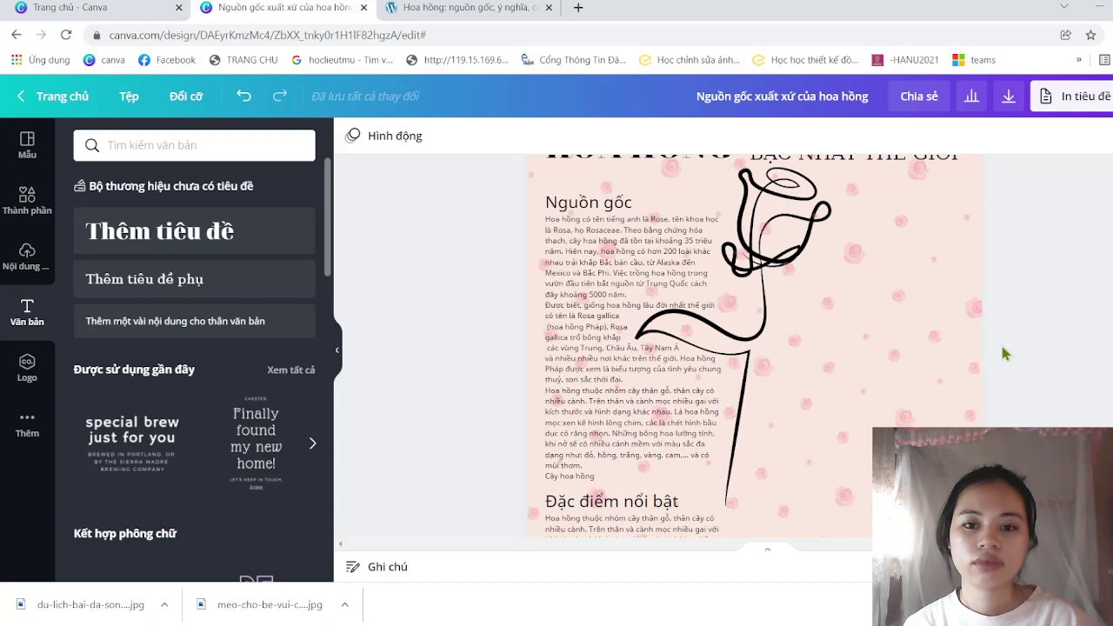
- Drag the Đặc điểm nổi bật block a few pixels down, leaving a gap below the Nguồn gốc column
scroll(1004, 352, "up", 1)
scroll(1004, 352, "down", 1)
scroll(1004, 352, "up", 2)
scroll(1005, 352, "down", 3)
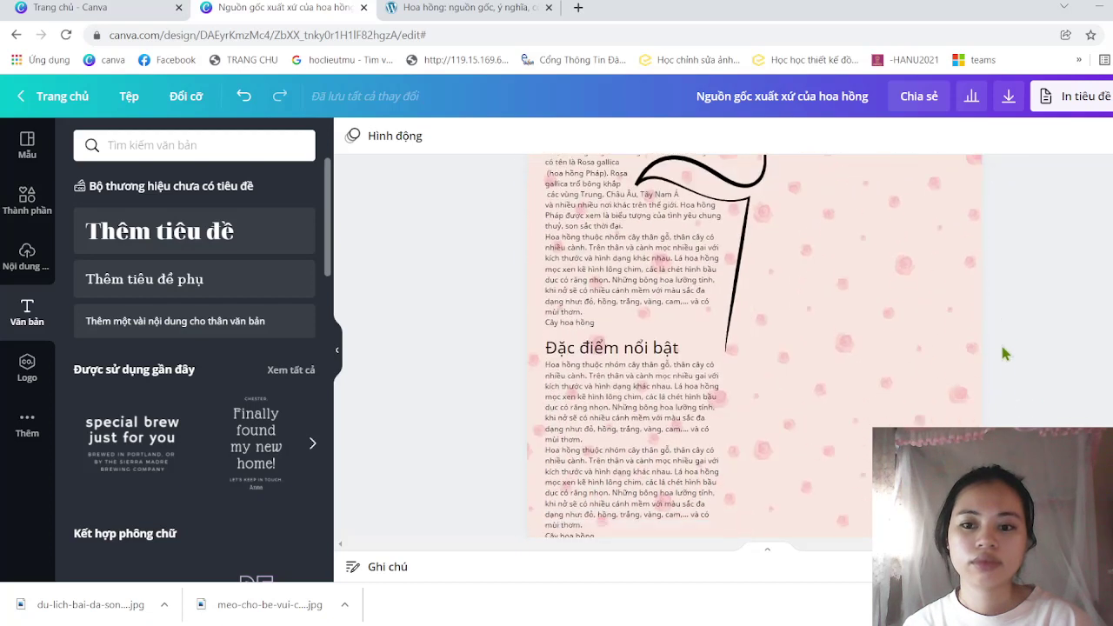
scroll(1004, 352, "down", 2)
scroll(1004, 352, "up", 3)
scroll(1005, 352, "up", 2)
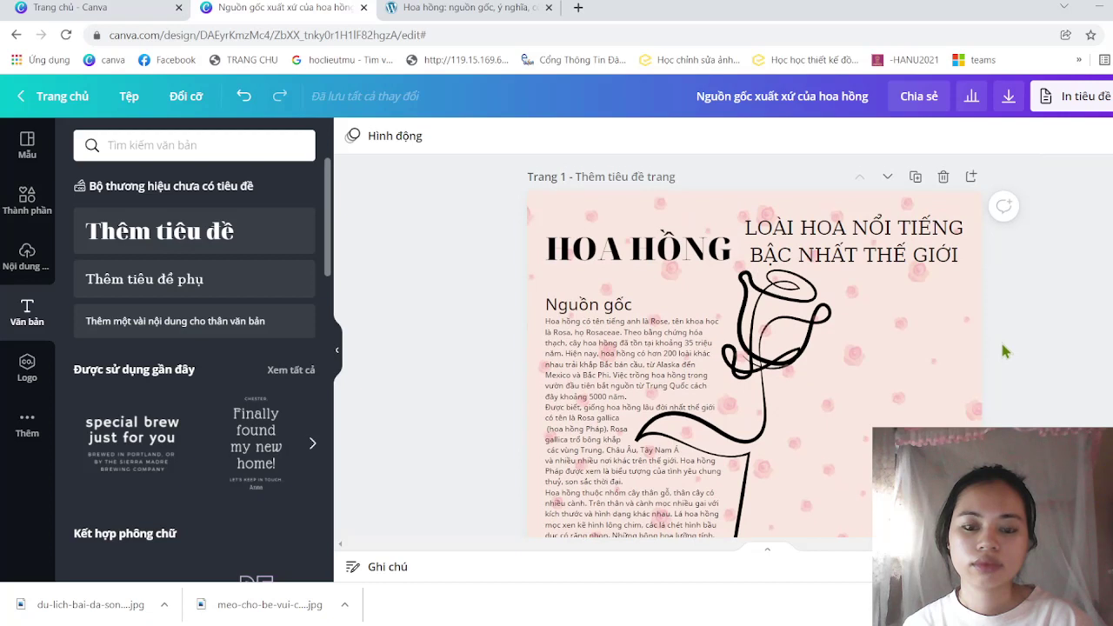
scroll(1003, 352, "down", 1)
scroll(1003, 351, "down", 2)
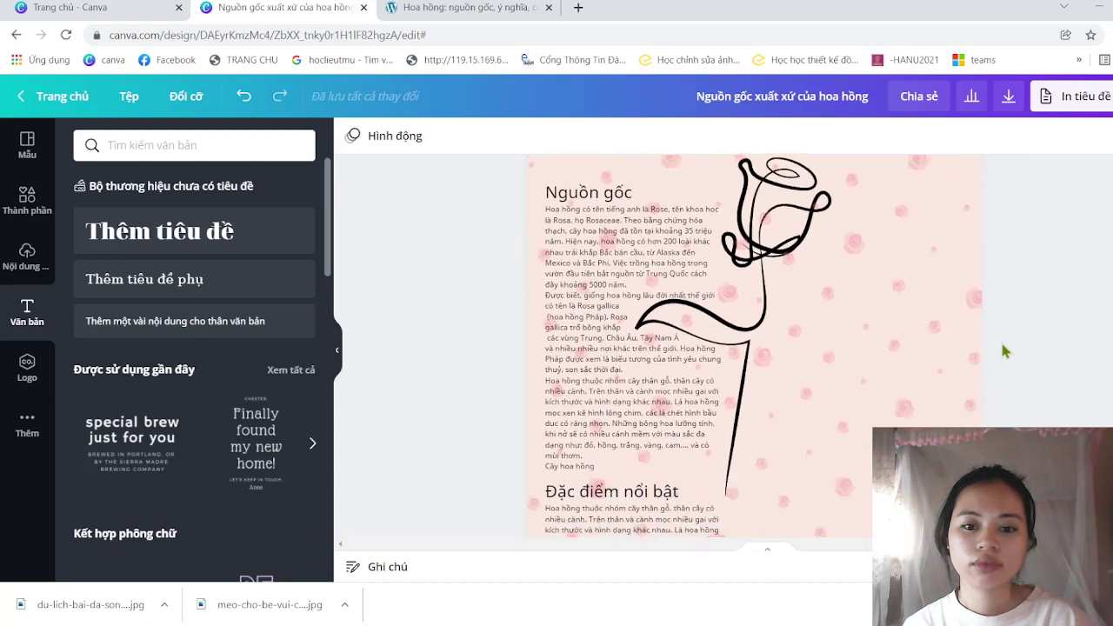
scroll(1002, 351, "down", 3)
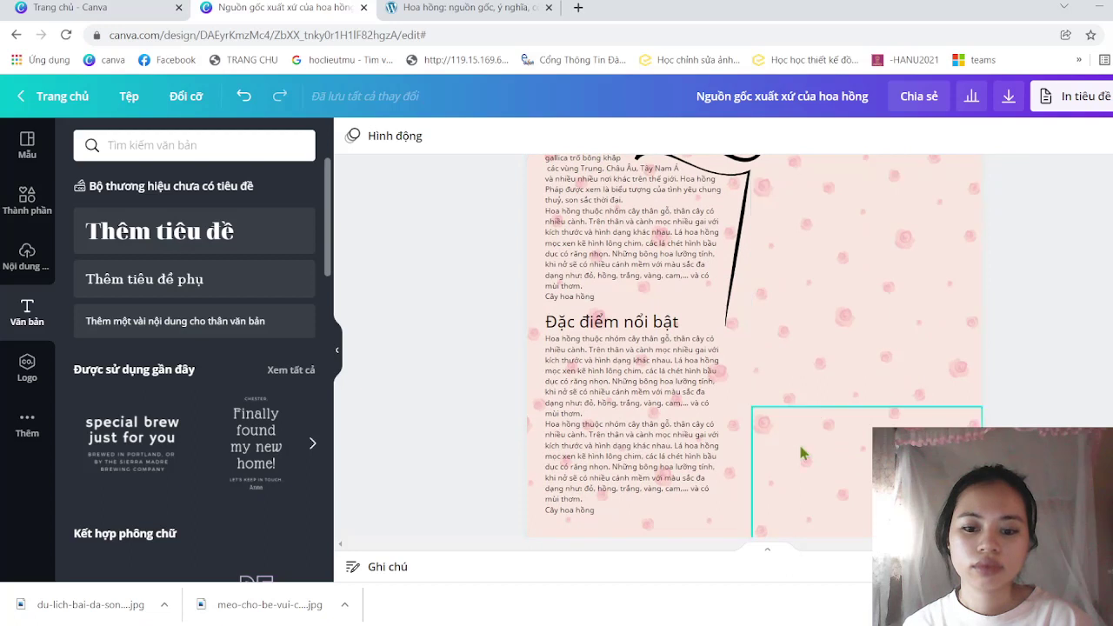
scroll(804, 431, "down", 3)
scroll(729, 329, "up", 2)
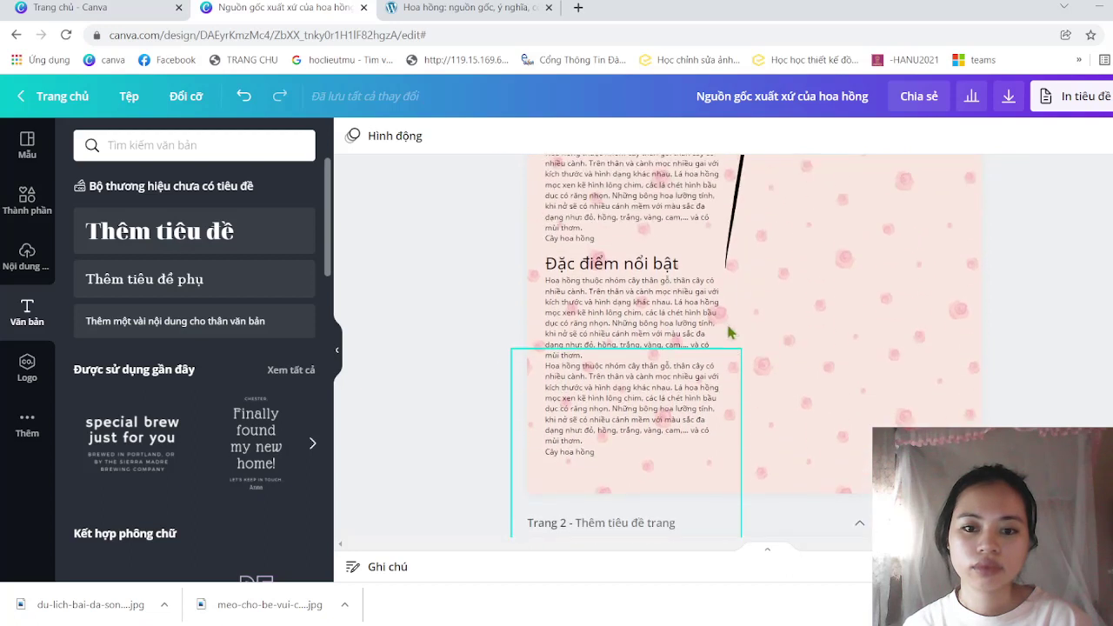
left_click(647, 307)
left_click_drag(644, 303, 646, 307)
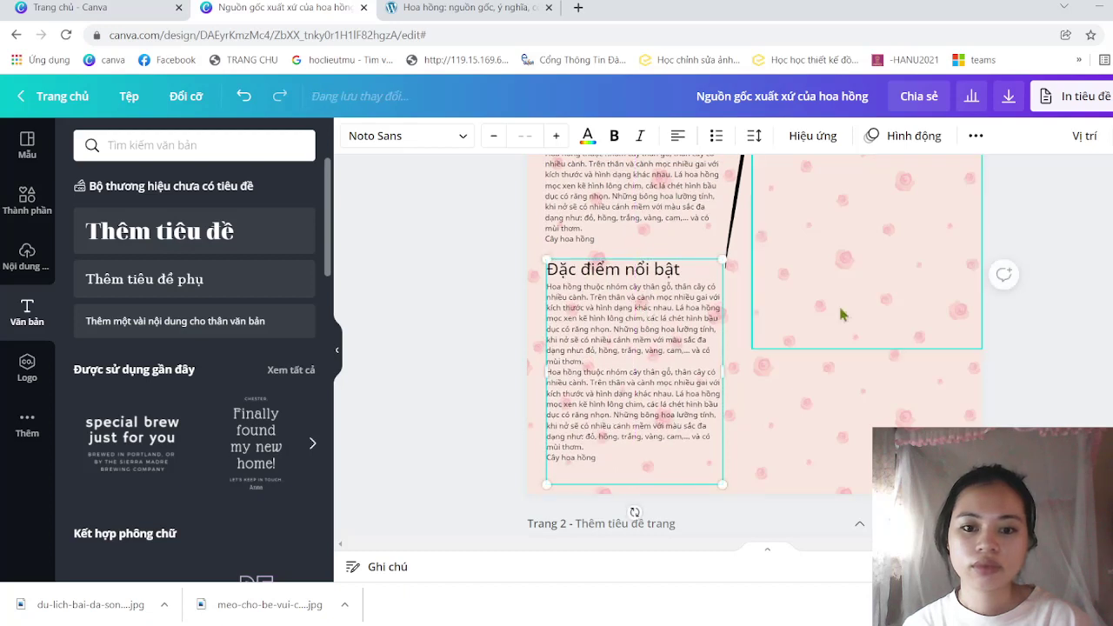
scroll(838, 315, "up", 5)
scroll(839, 315, "down", 2)
scroll(840, 313, "down", 1)
scroll(840, 313, "up", 3)
scroll(840, 313, "up", 1)
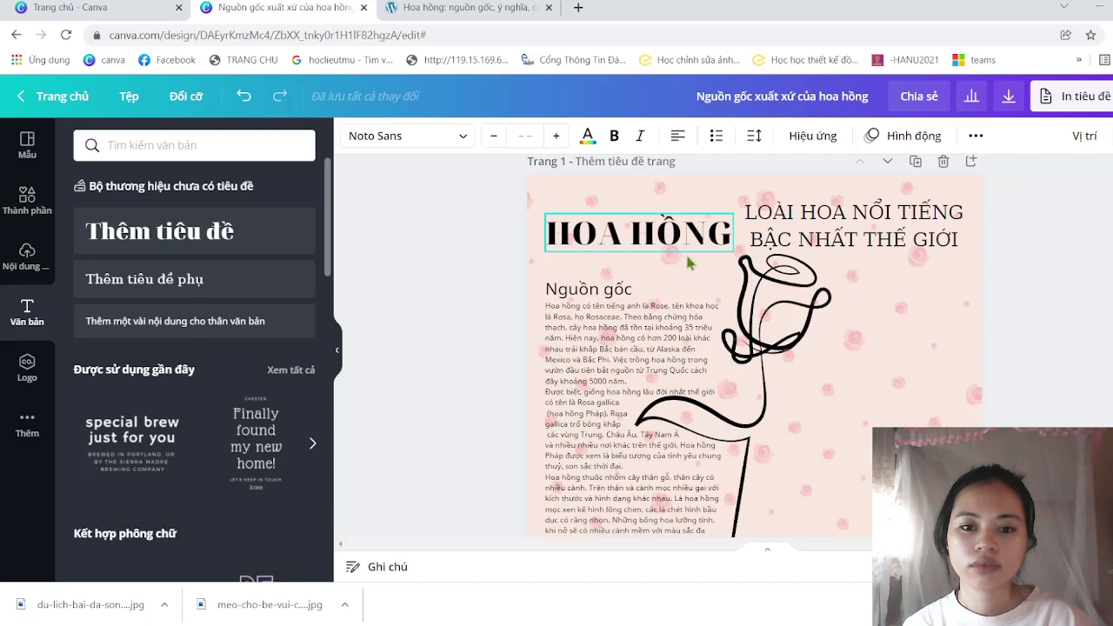
scroll(926, 391, "down", 2)
scroll(926, 392, "down", 2)
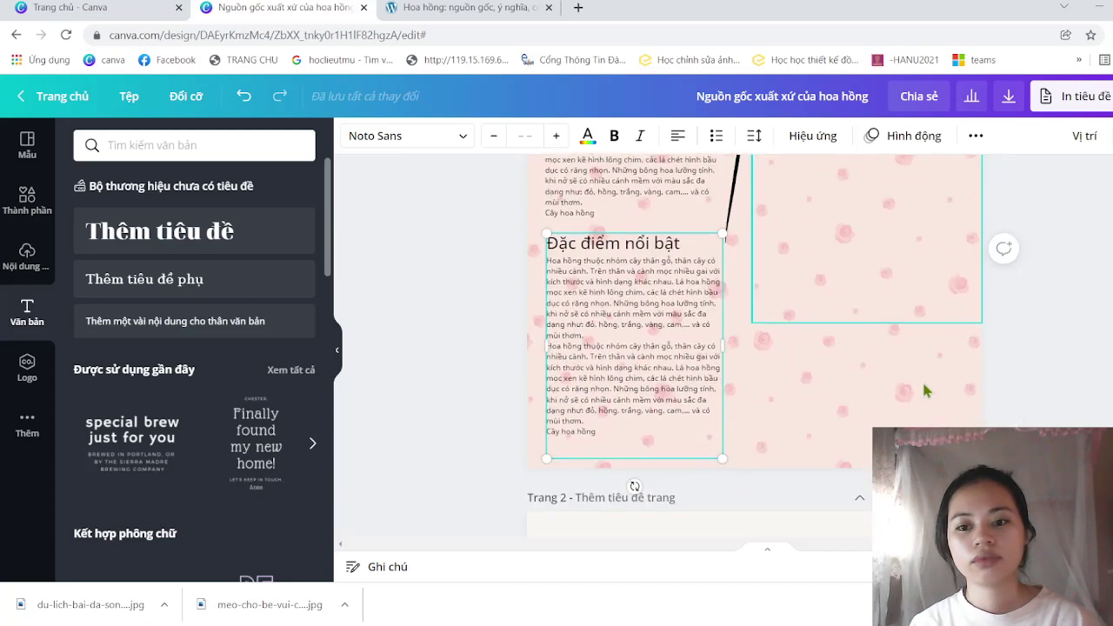
scroll(960, 272, "up", 3)
scroll(959, 269, "down", 1)
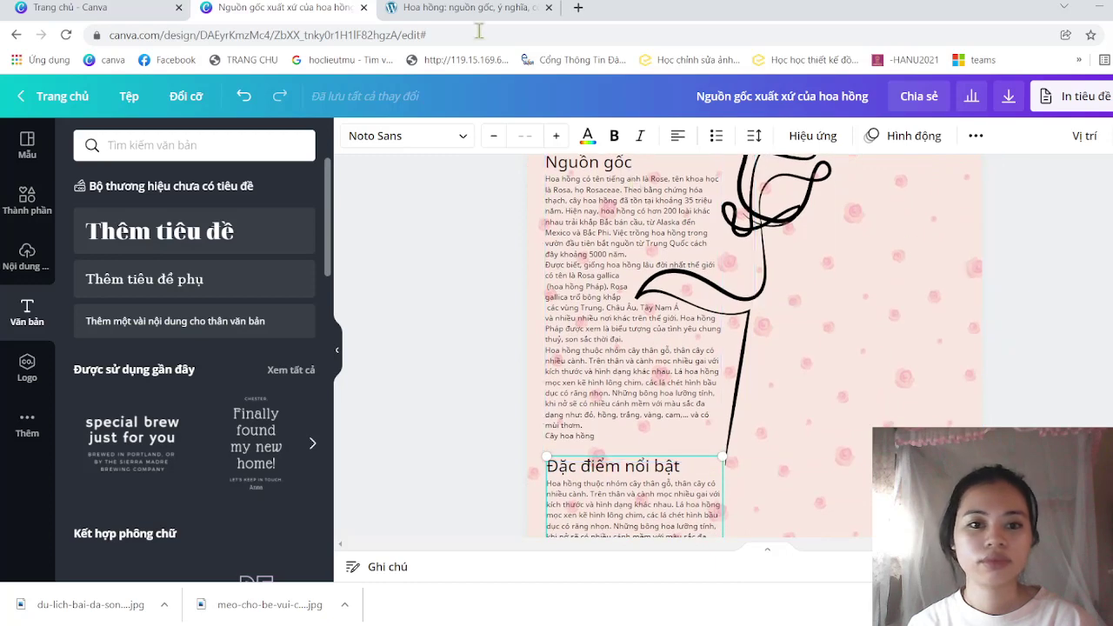
left_click(459, 8)
scroll(406, 419, "down", 5)
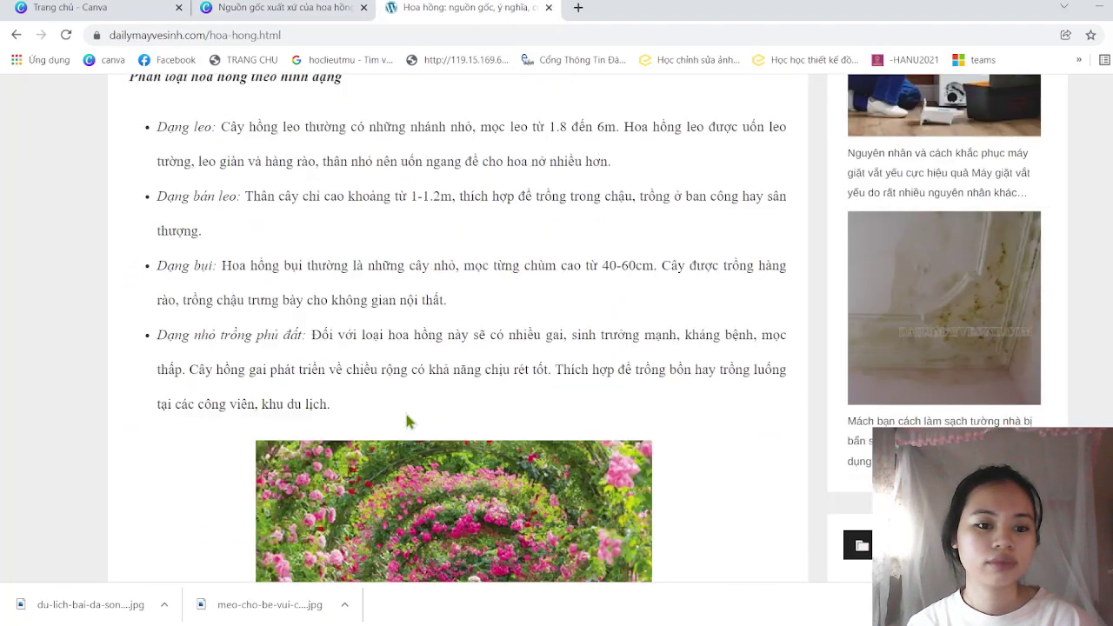
scroll(406, 419, "down", 5)
scroll(405, 414, "down", 5)
scroll(406, 412, "down", 4)
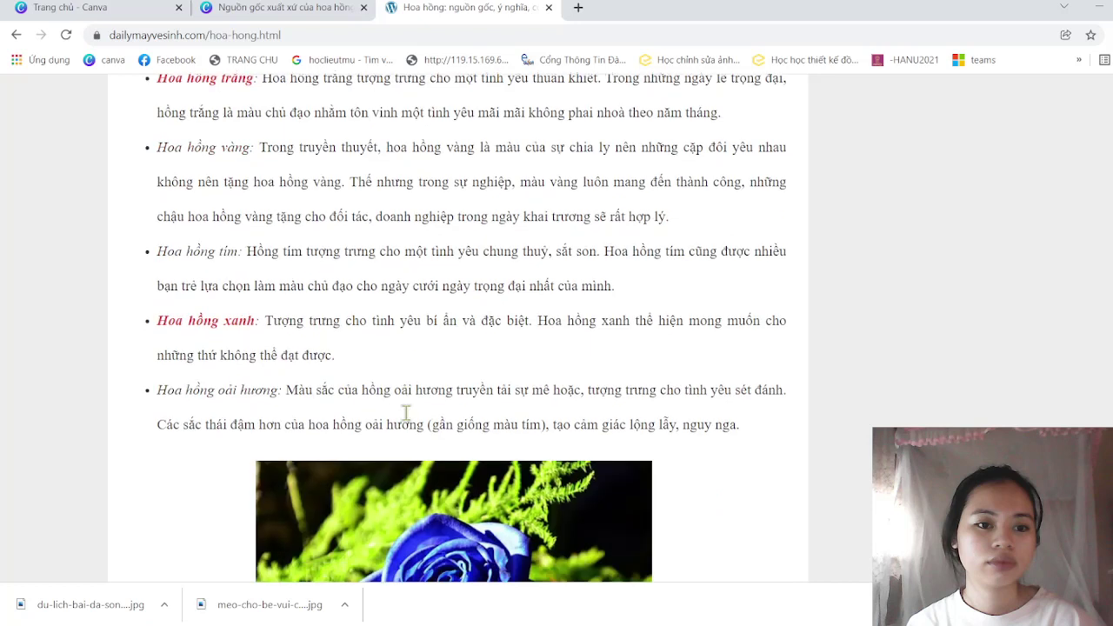
scroll(405, 414, "down", 5)
scroll(406, 417, "down", 1)
scroll(409, 421, "down", 1)
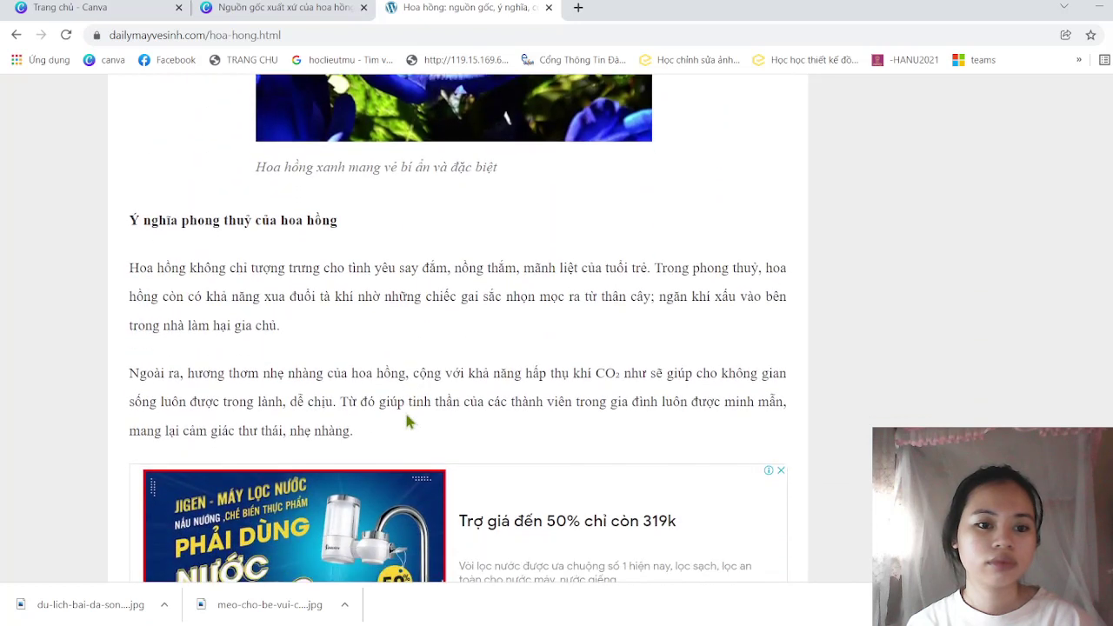
left_click(289, 11)
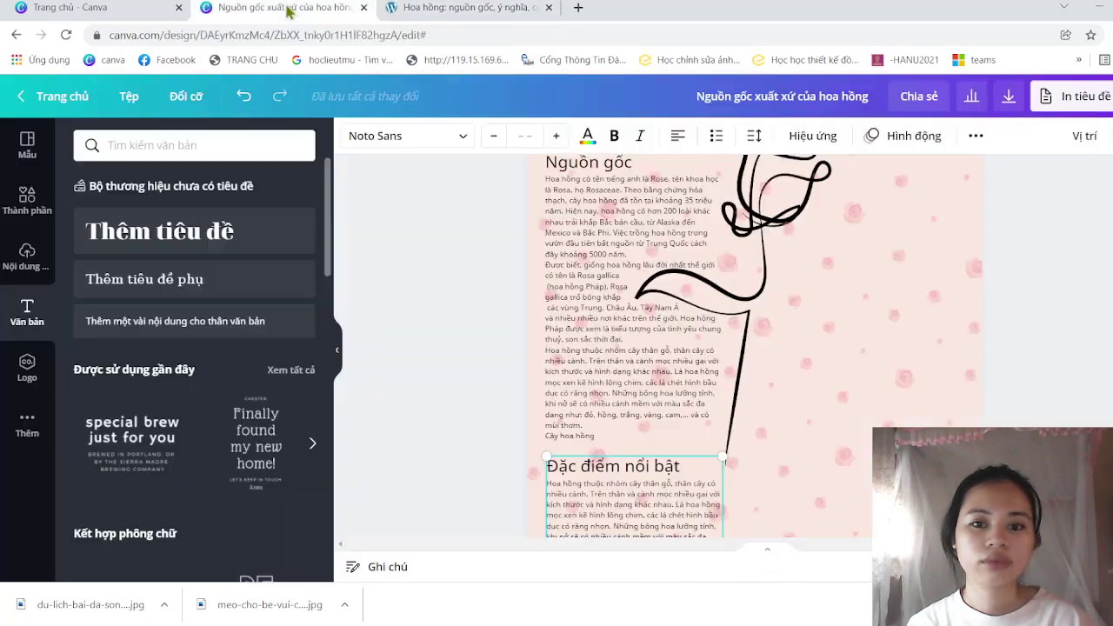
- Add a body text box reading 'Ý nghĩa phong thủy của hoa hồng' beside the rose
left_click(280, 323)
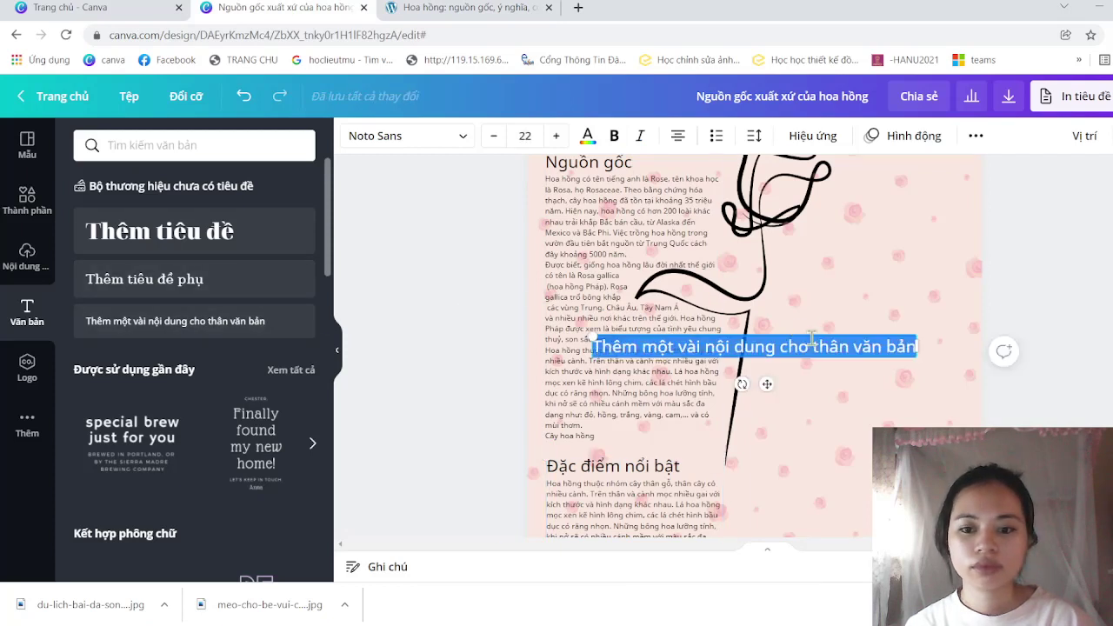
type("Y")
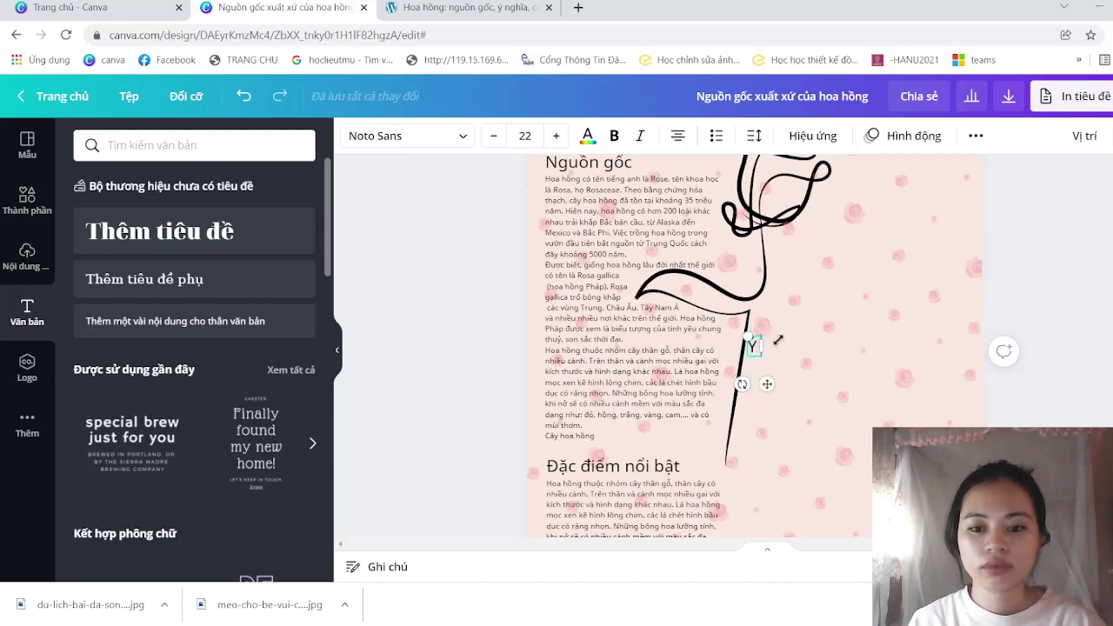
left_click_drag(767, 383, 832, 278)
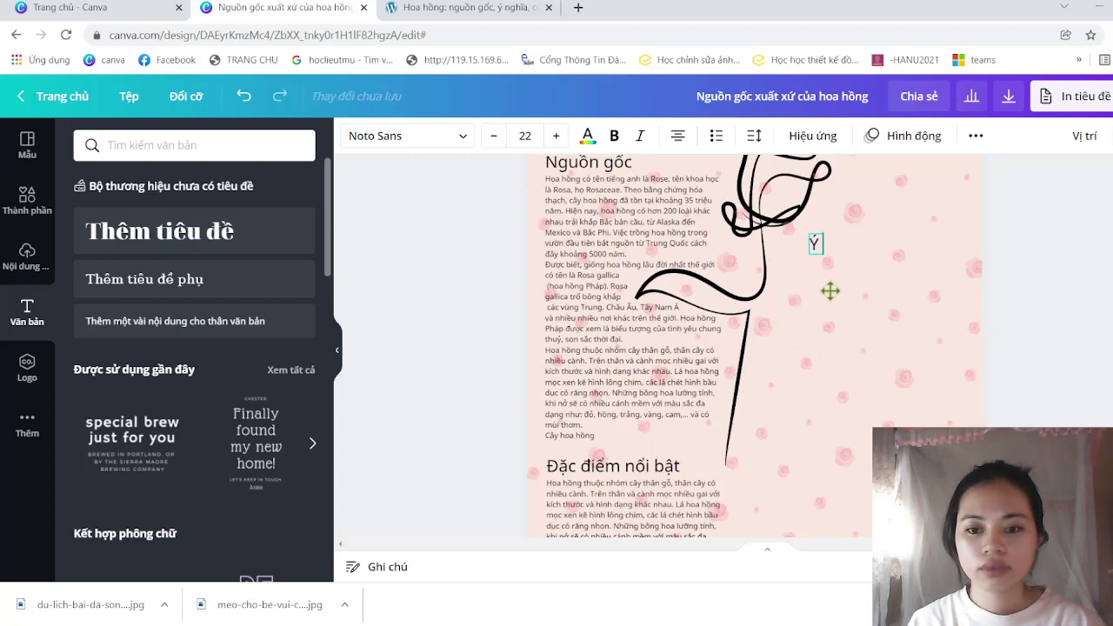
type("nghĩa")
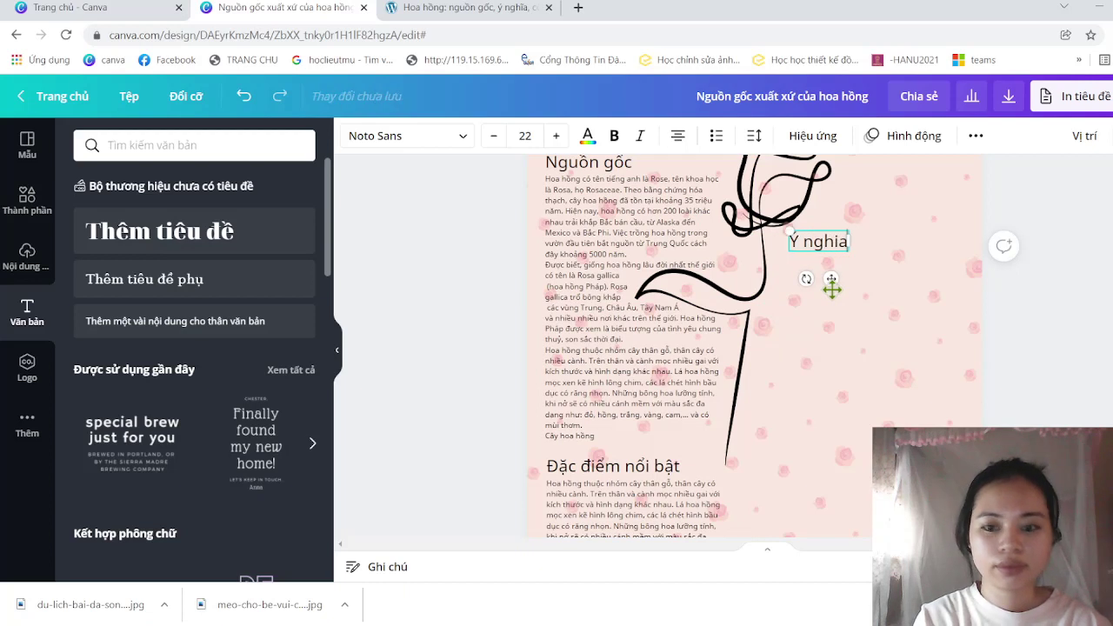
type(" phong thuủy của hoa hông")
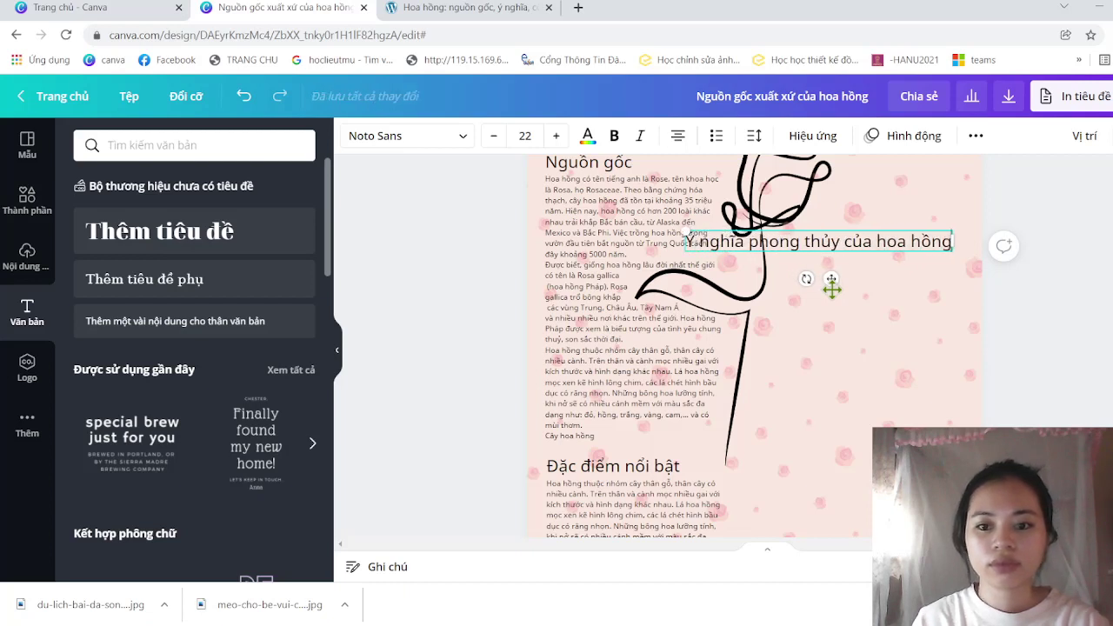
key("Escape")
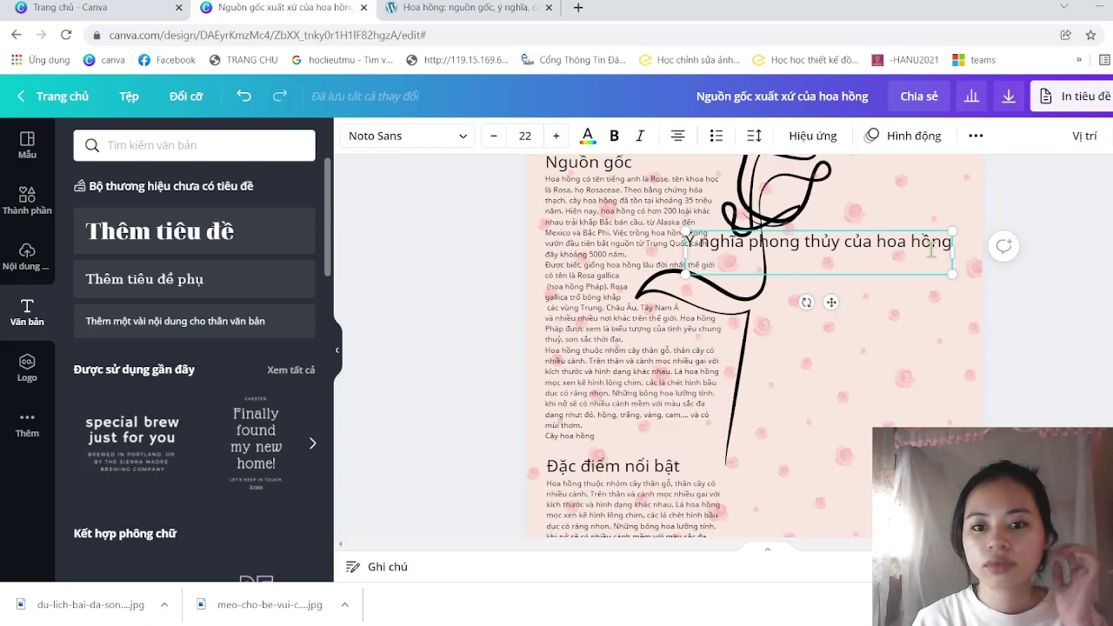
- Copy the two paragraphs under the article's feng-shui heading, then return to the Canva design
left_click(437, 7)
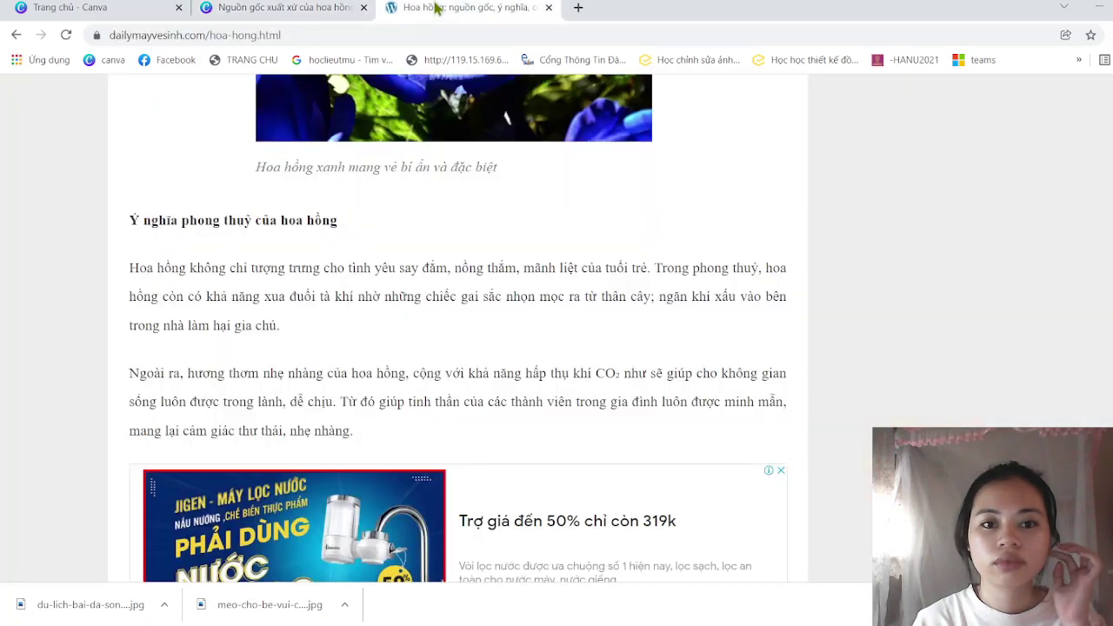
scroll(163, 233, "down", 4)
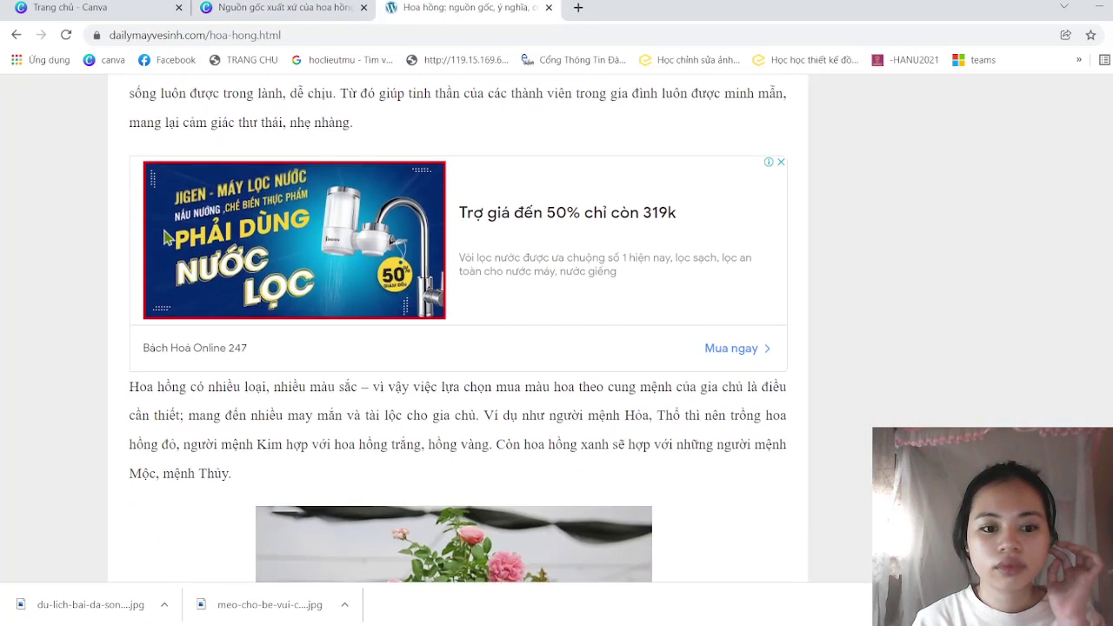
scroll(165, 237, "down", 3)
scroll(165, 237, "down", 1)
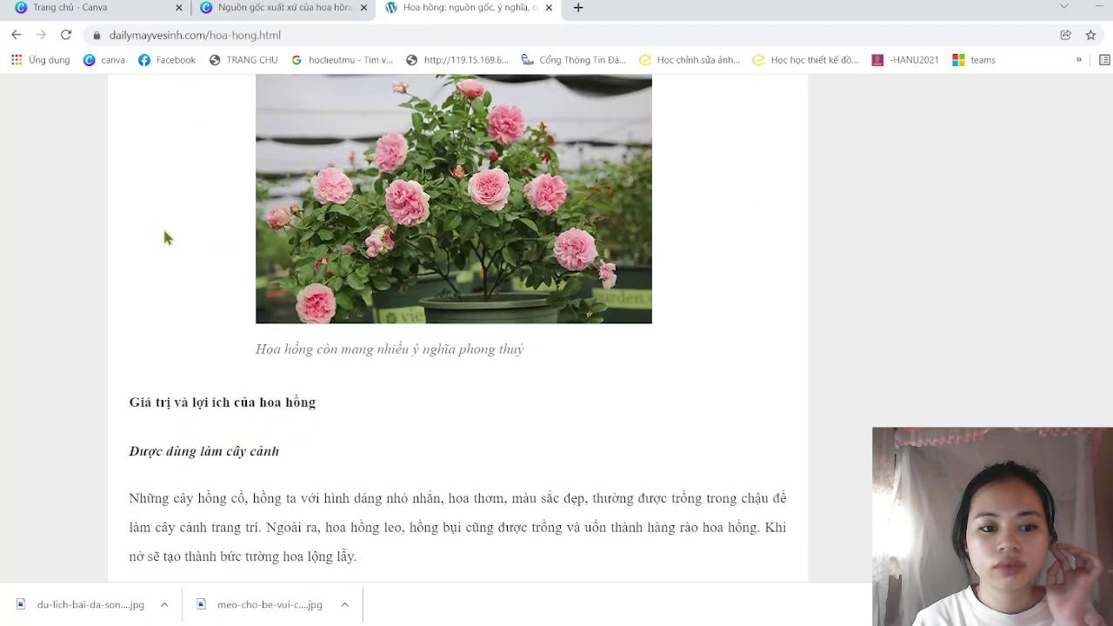
scroll(165, 236, "up", 2)
scroll(165, 237, "up", 3)
scroll(165, 236, "up", 1)
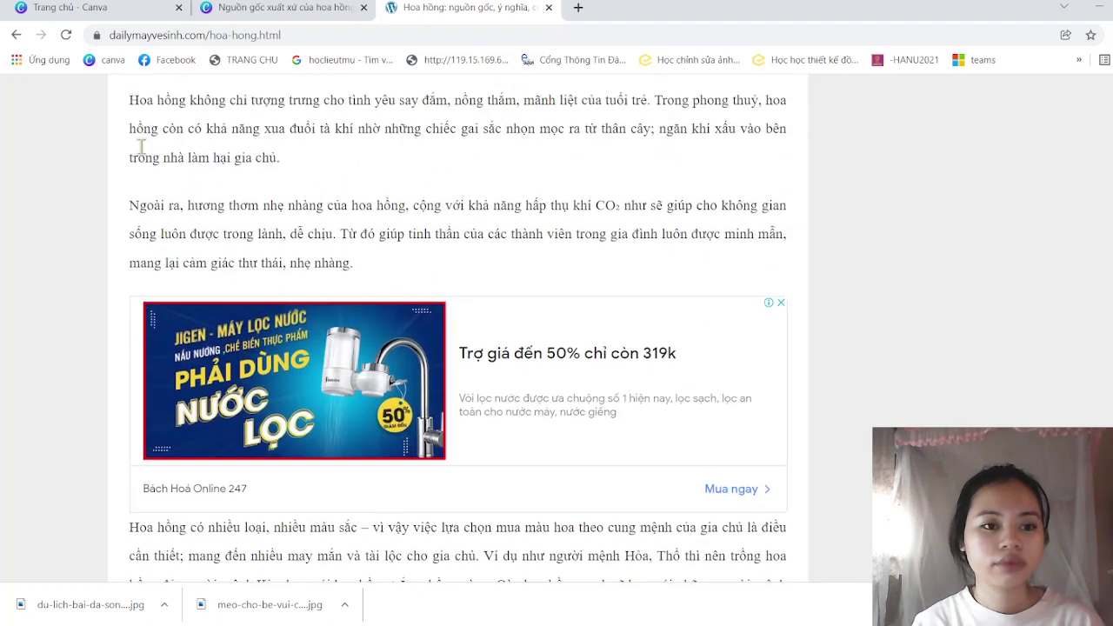
scroll(144, 119, "up", 2)
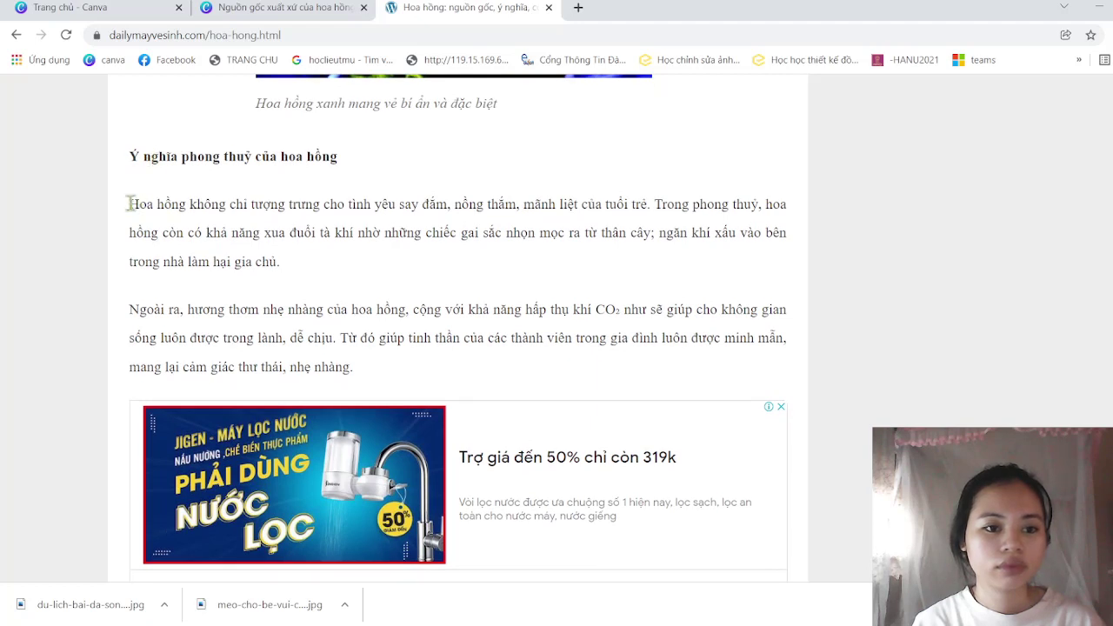
left_click_drag(130, 203, 353, 365)
key("ctrl+c")
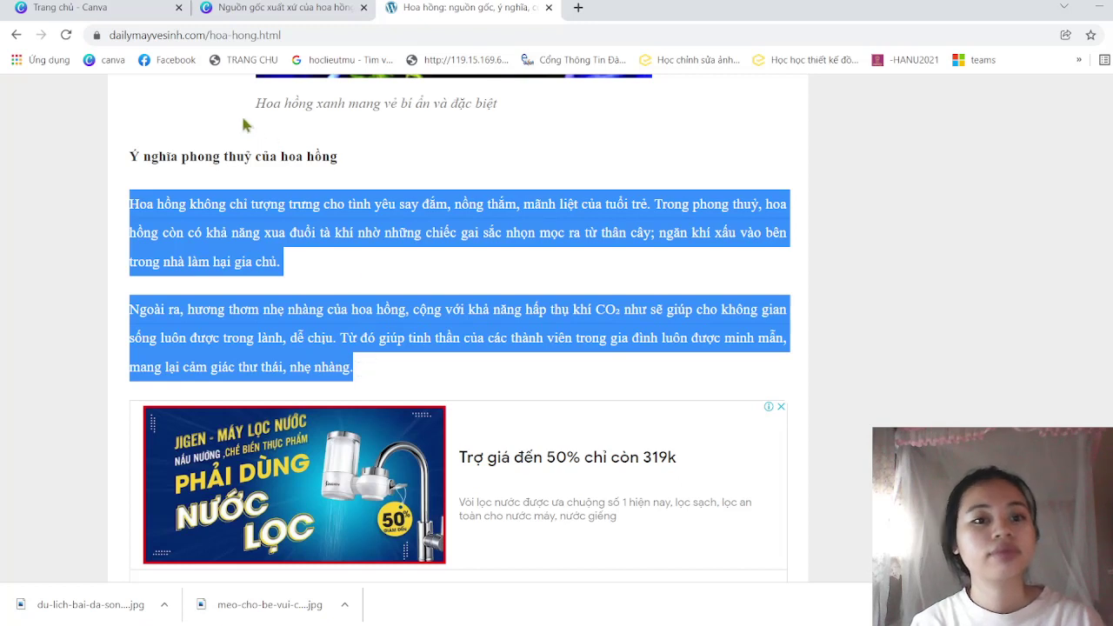
left_click(256, 11)
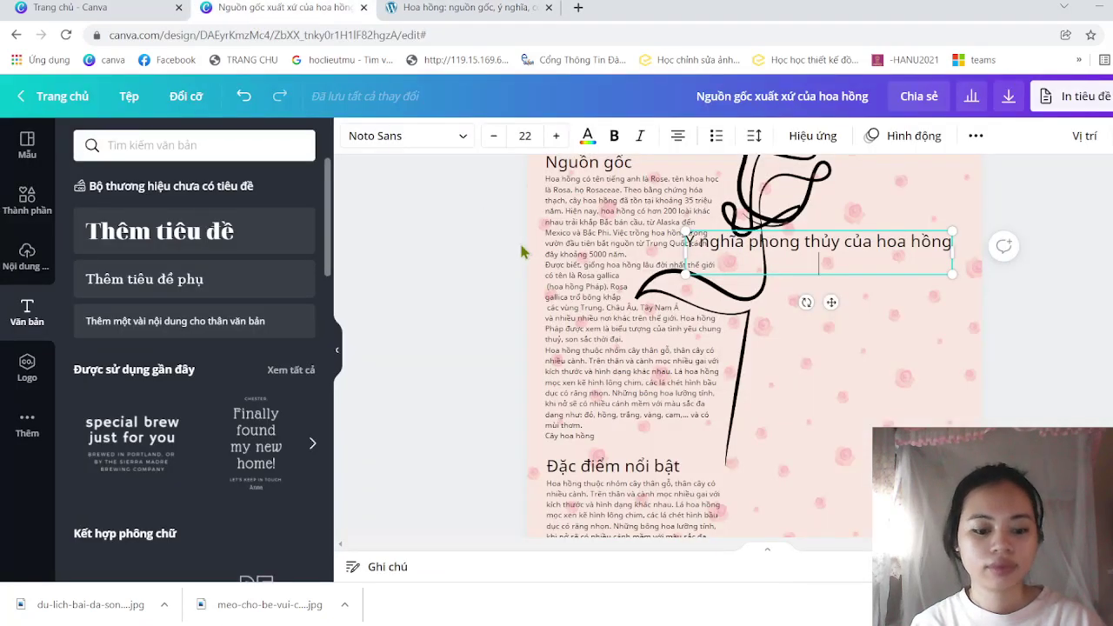
- Paste the feng-shui paragraphs into the heading box, left-align them, and shrink the box
left_click(679, 142)
key("ctrl+v")
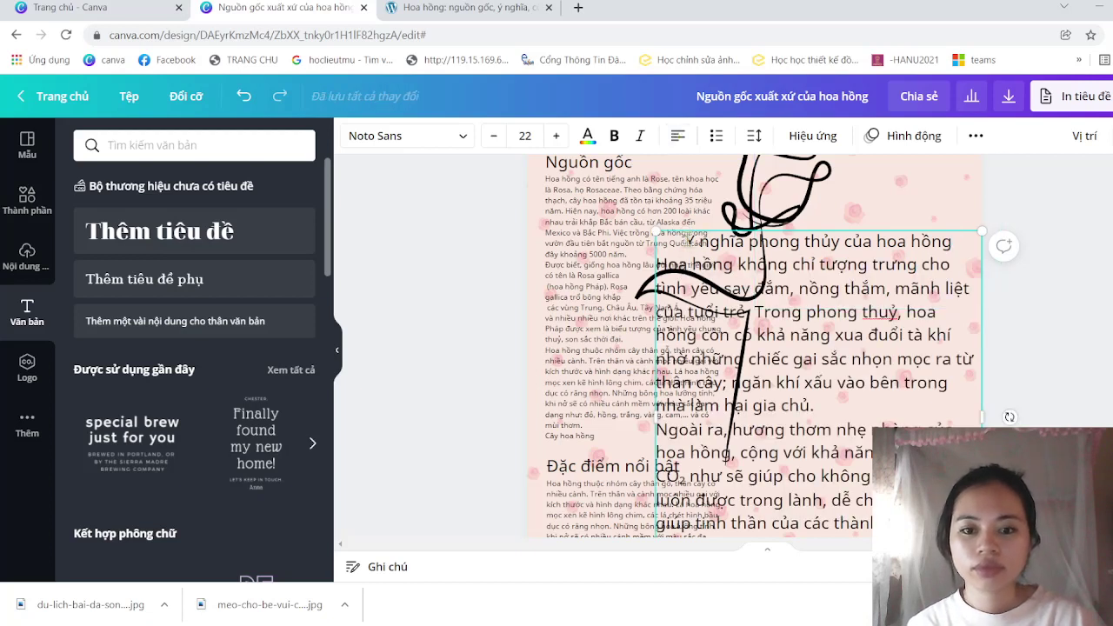
left_click(677, 139)
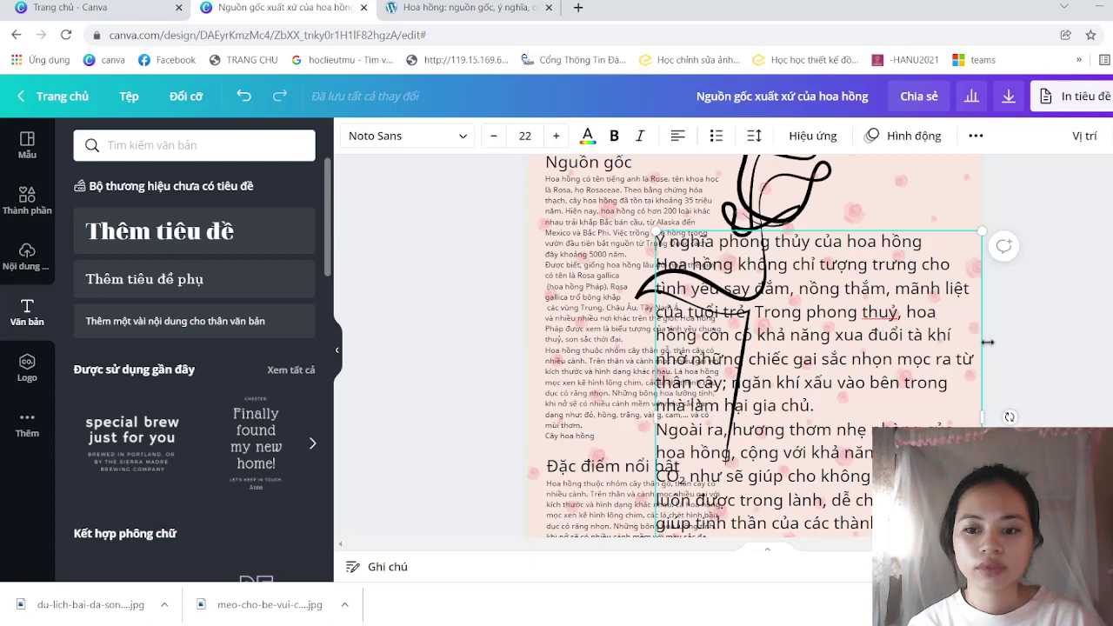
mouse_move(983, 227)
left_mouse_down()
mouse_move(896, 314)
mouse_move(788, 392)
mouse_move(759, 388)
mouse_move(762, 397)
left_mouse_up()
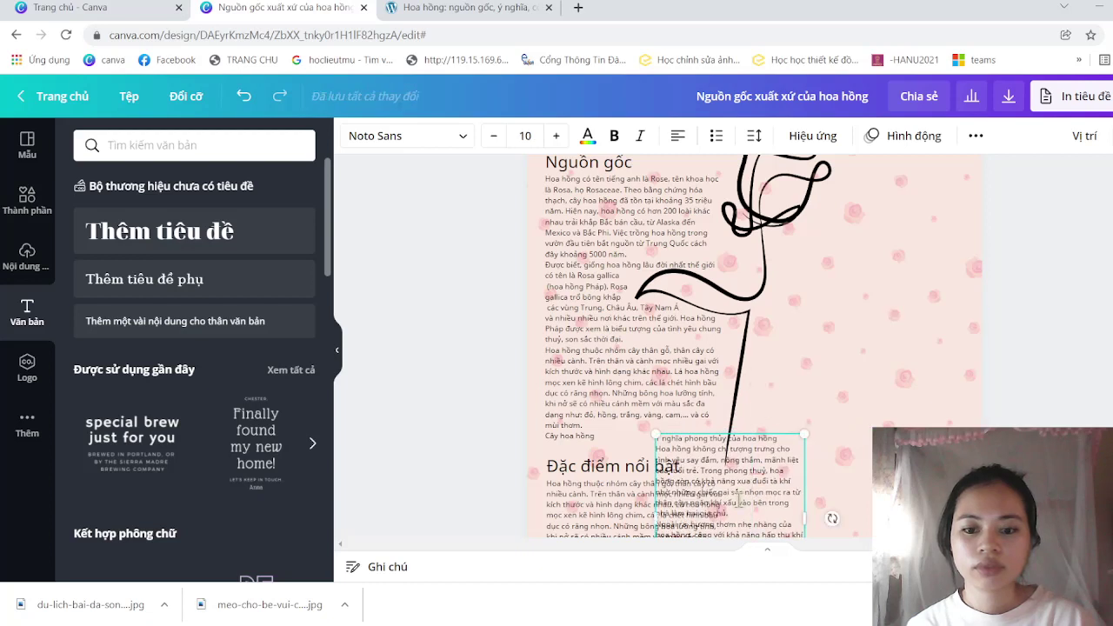
- Move the feng-shui text box to the page's upper right beside the rose
left_click_drag(738, 499, 756, 461)
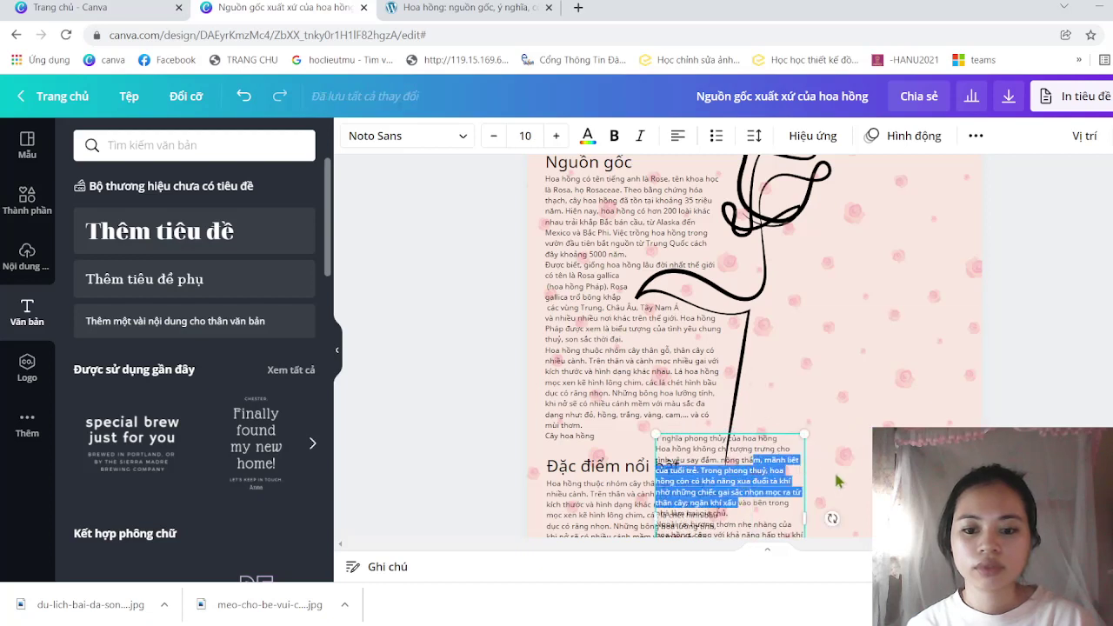
left_click(840, 475)
left_click(700, 485)
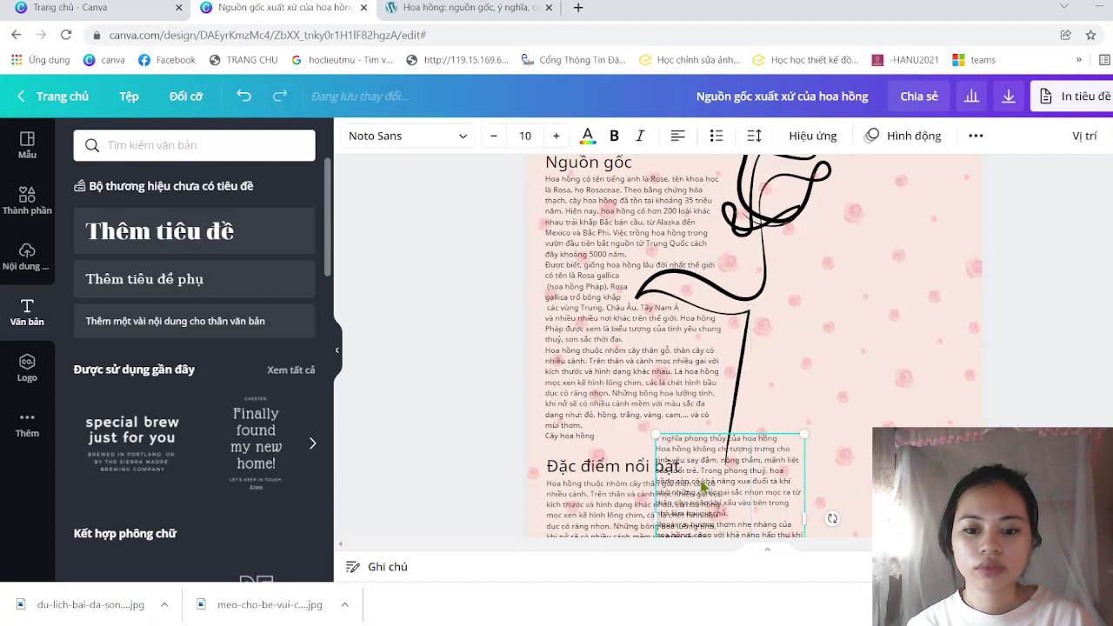
left_click_drag(733, 439, 838, 200)
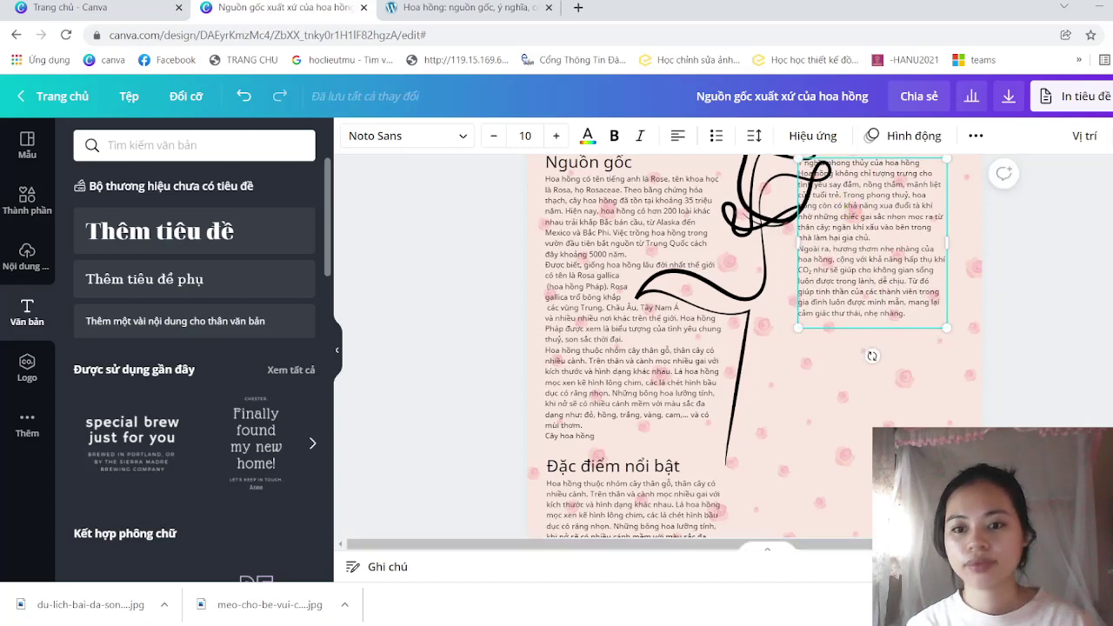
- Nudge the feng-shui box lower and increase its text size to 20
scroll(747, 347, "up", 2)
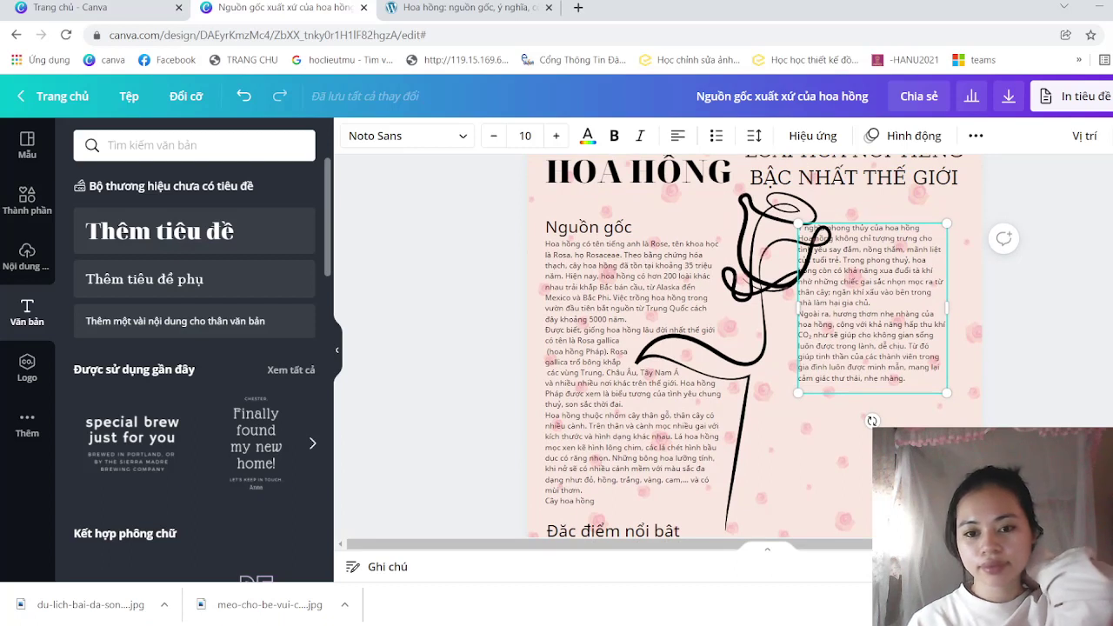
scroll(747, 348, "down", 1)
scroll(748, 348, "up", 1)
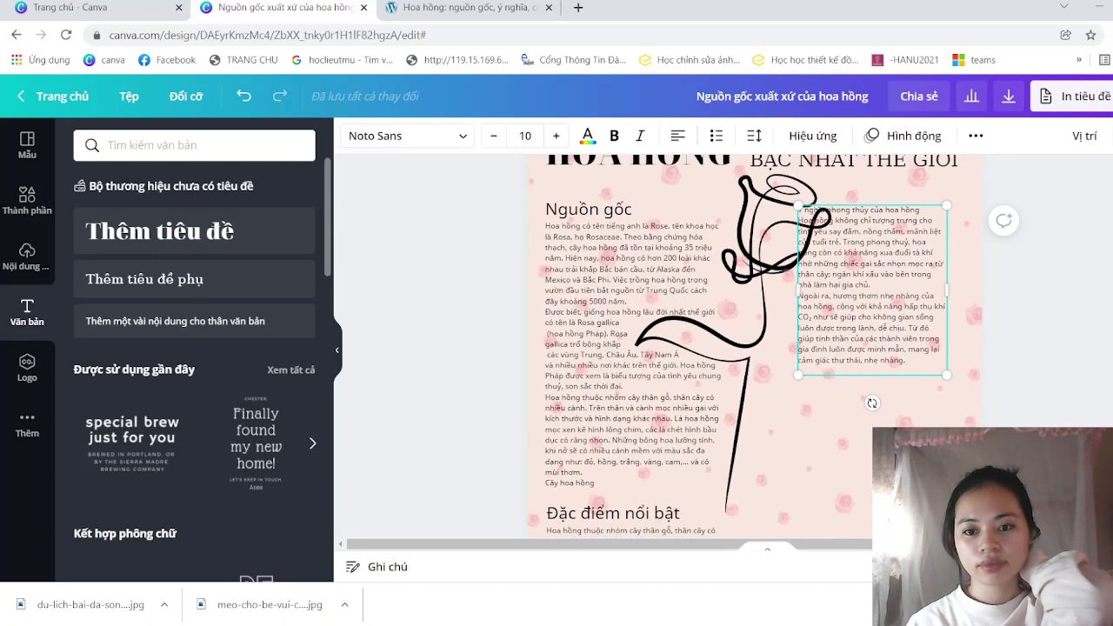
scroll(747, 348, "up", 1)
left_click_drag(886, 312, 892, 315)
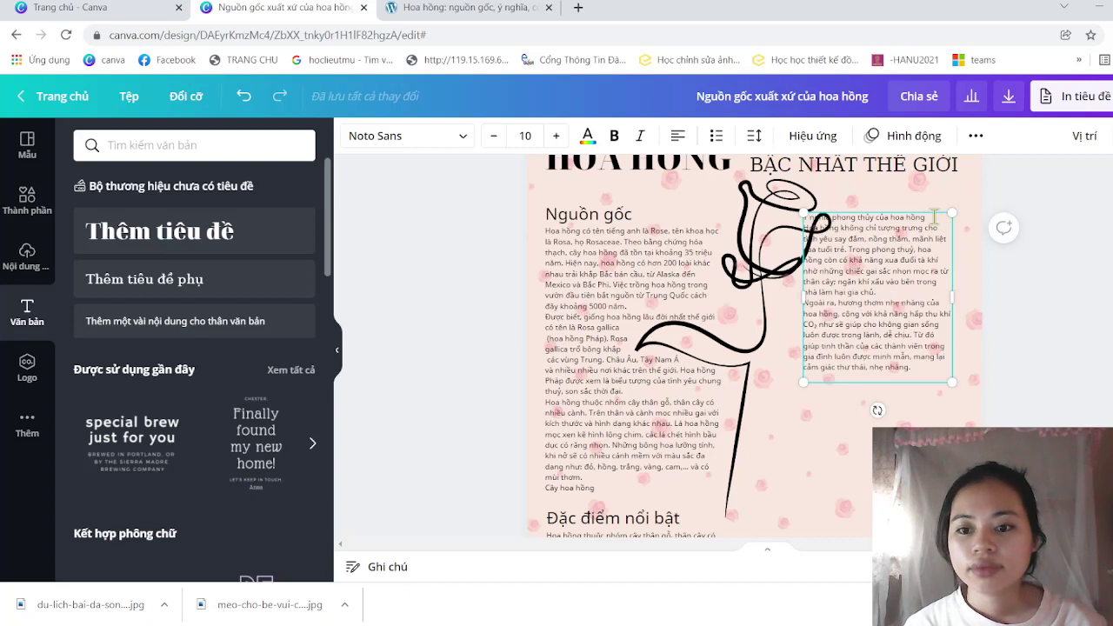
left_click_drag(934, 217, 848, 215)
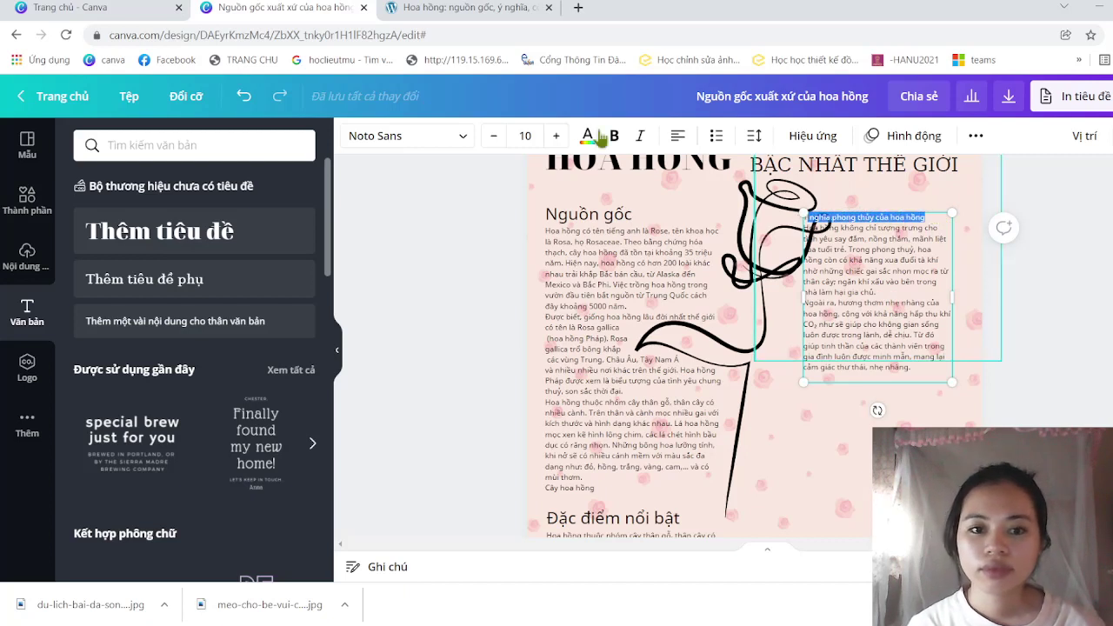
left_click(556, 136)
left_click(556, 136)
left_click(556, 136)
left_click(556, 136)
left_click(556, 136)
left_click(555, 137)
left_click(556, 136)
left_click(555, 136)
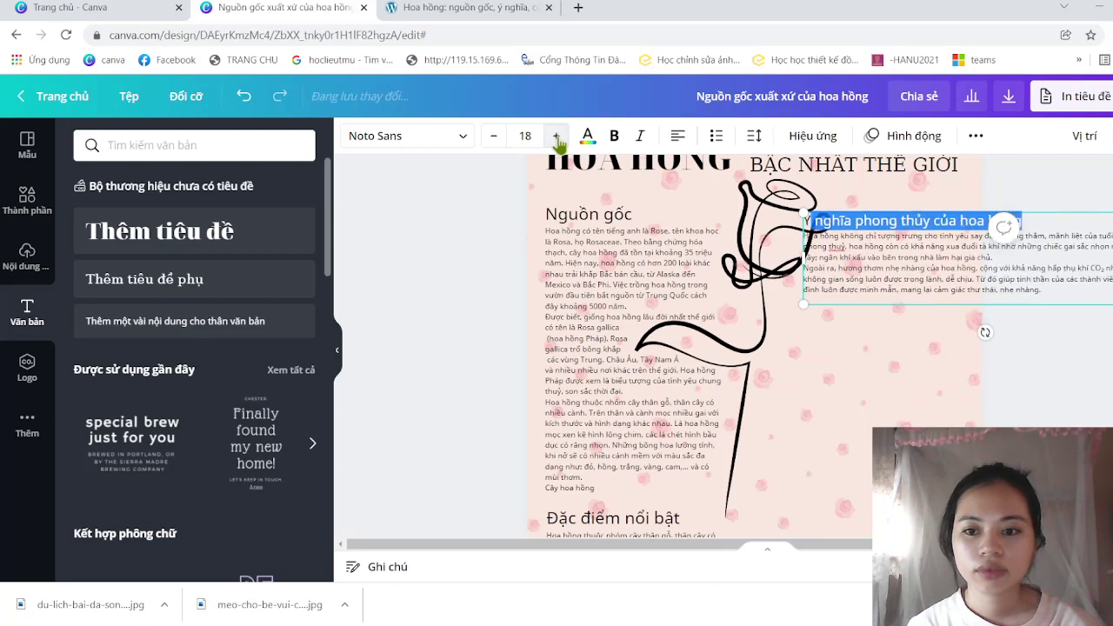
left_click(556, 137)
left_click(556, 136)
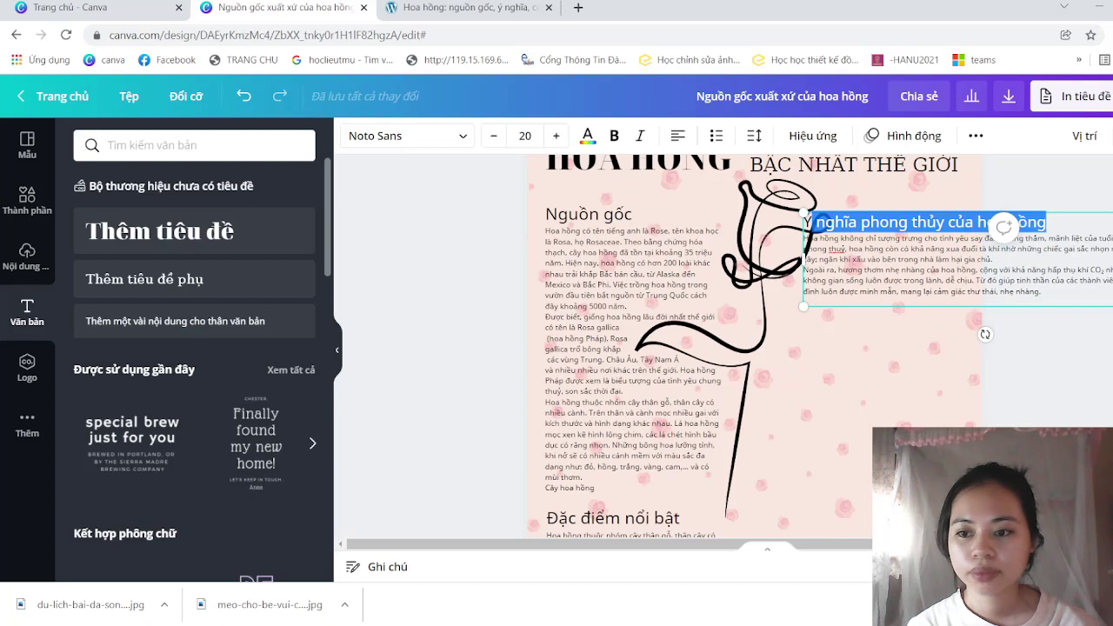
- Narrow the feng-shui section into a tall column and position it beside the rose stem
left_click_drag(1111, 259, 949, 377)
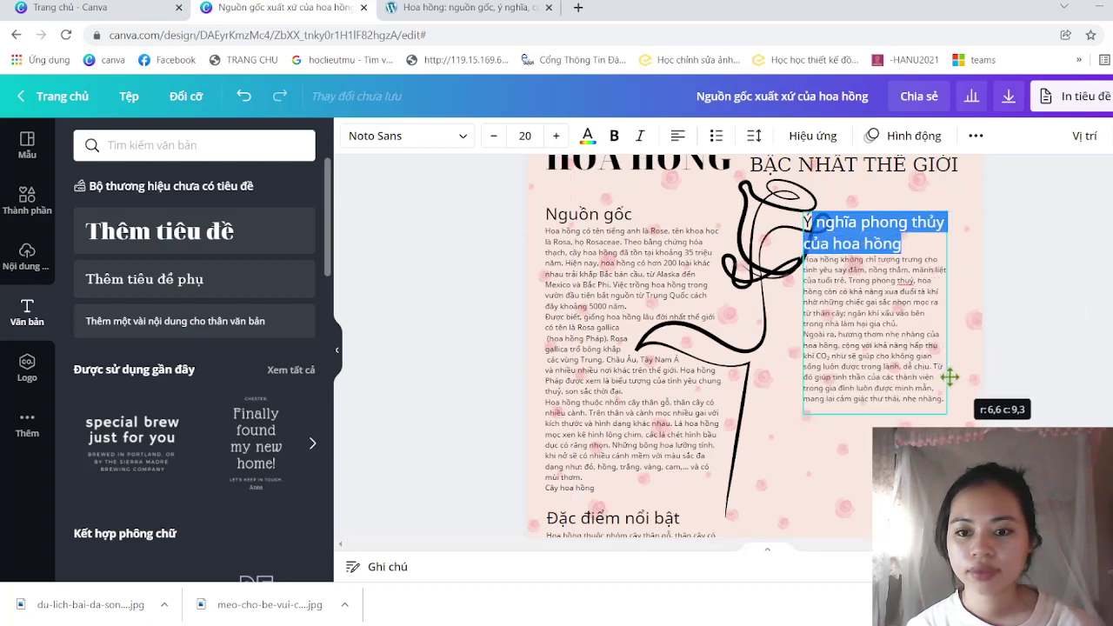
left_click_drag(950, 377, 958, 422)
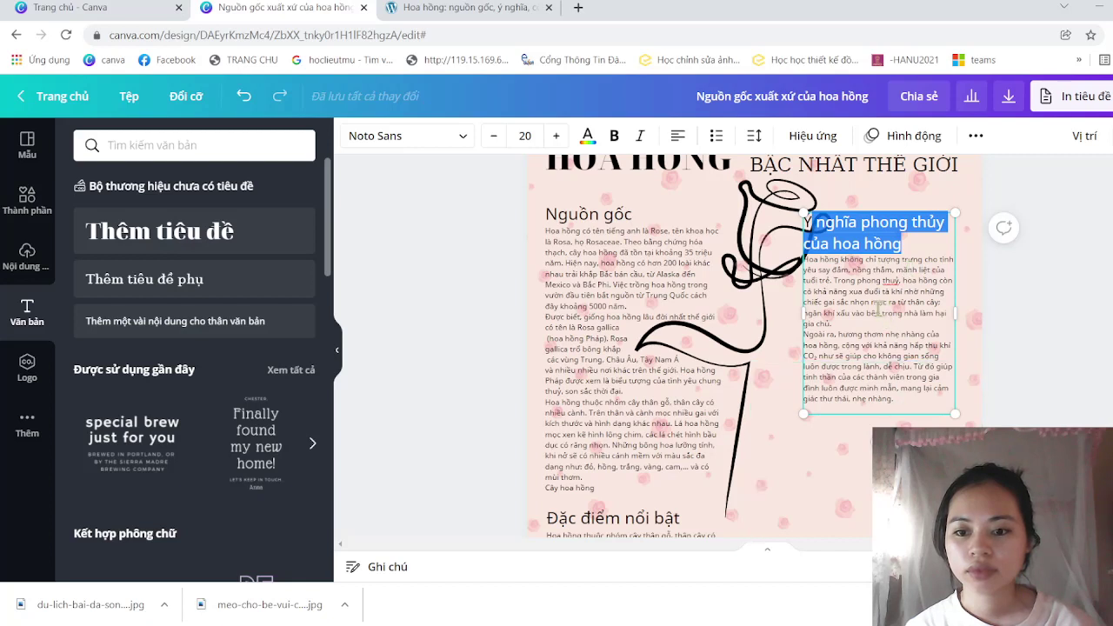
left_click(1011, 310)
left_click_drag(867, 293, 894, 285)
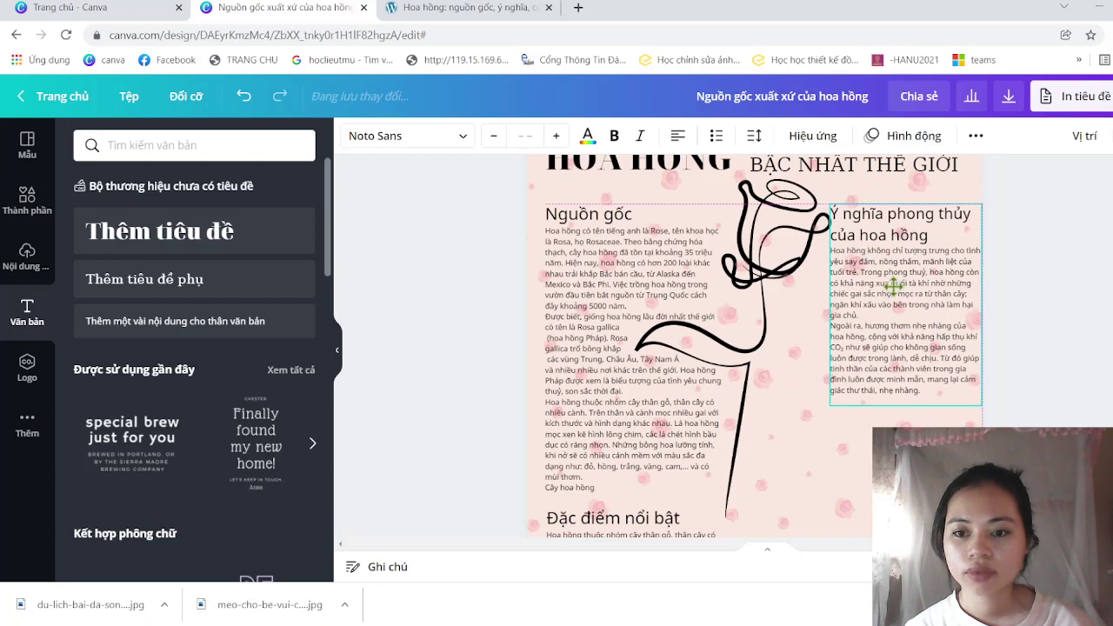
mouse_move(893, 286)
left_mouse_down()
mouse_move(889, 318)
mouse_move(882, 301)
left_mouse_up()
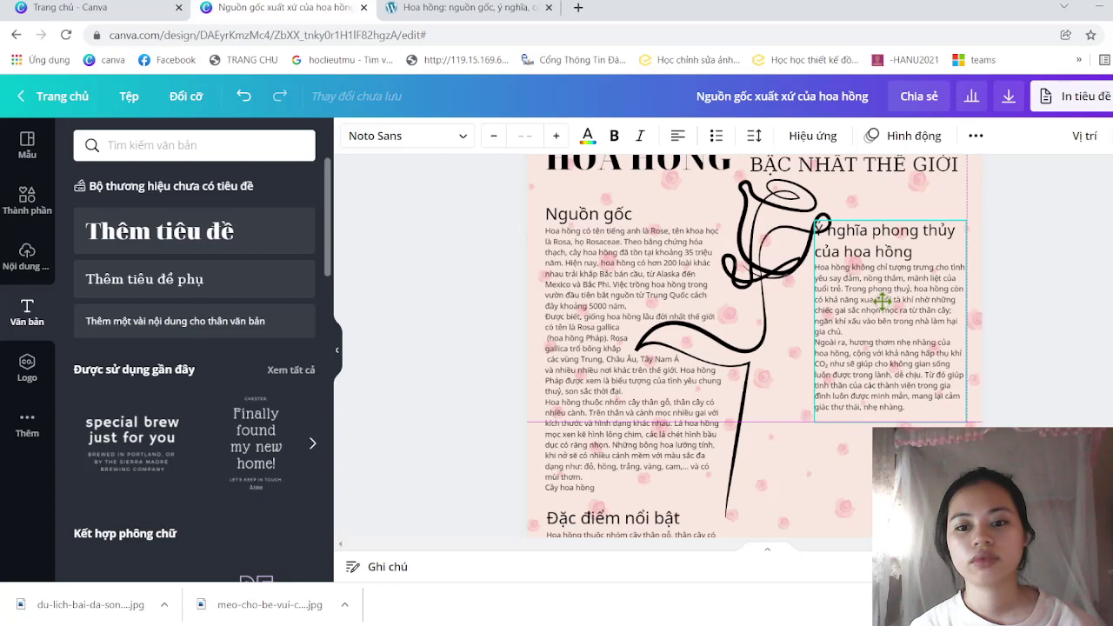
mouse_move(882, 301)
left_mouse_down()
mouse_move(879, 334)
mouse_move(850, 366)
left_mouse_up()
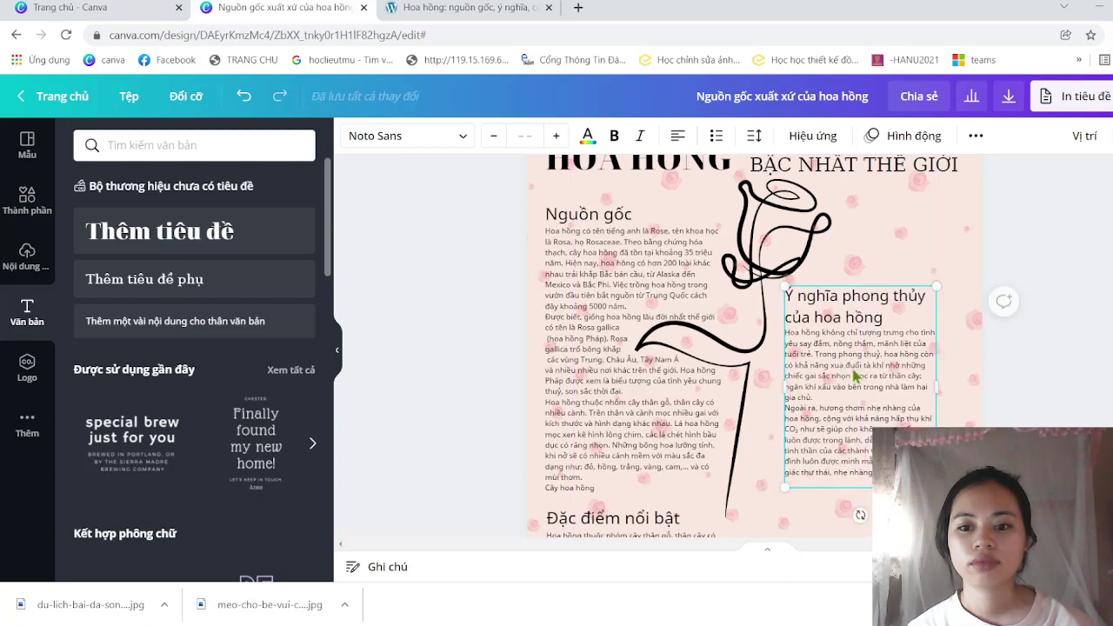
left_click(1096, 291)
scroll(747, 348, "down", 1)
scroll(748, 348, "down", 2)
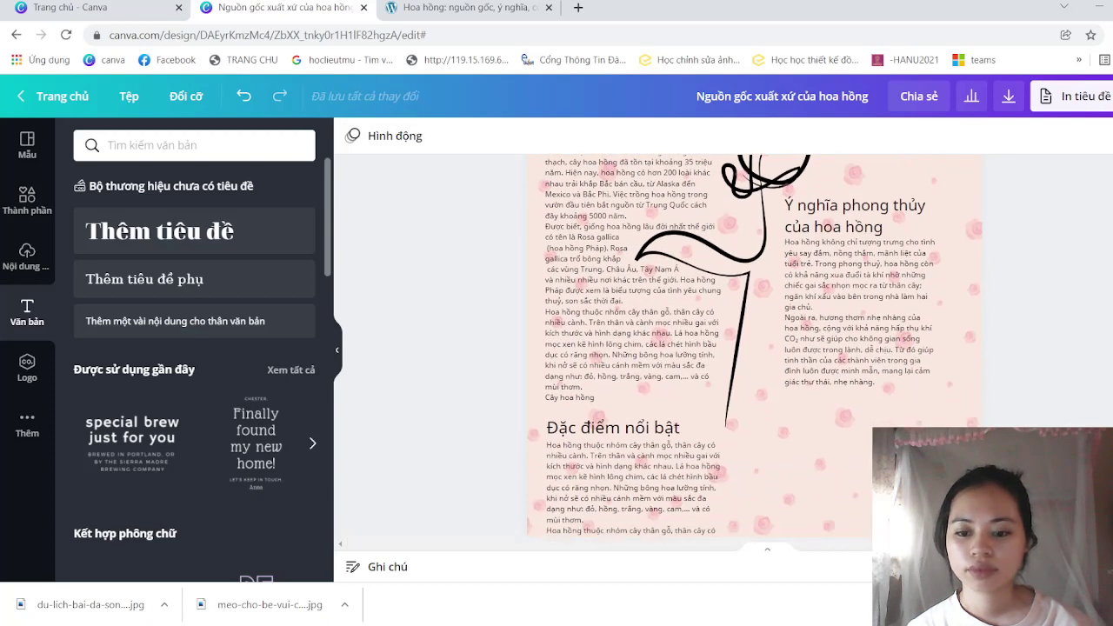
scroll(754, 356, "down", 3)
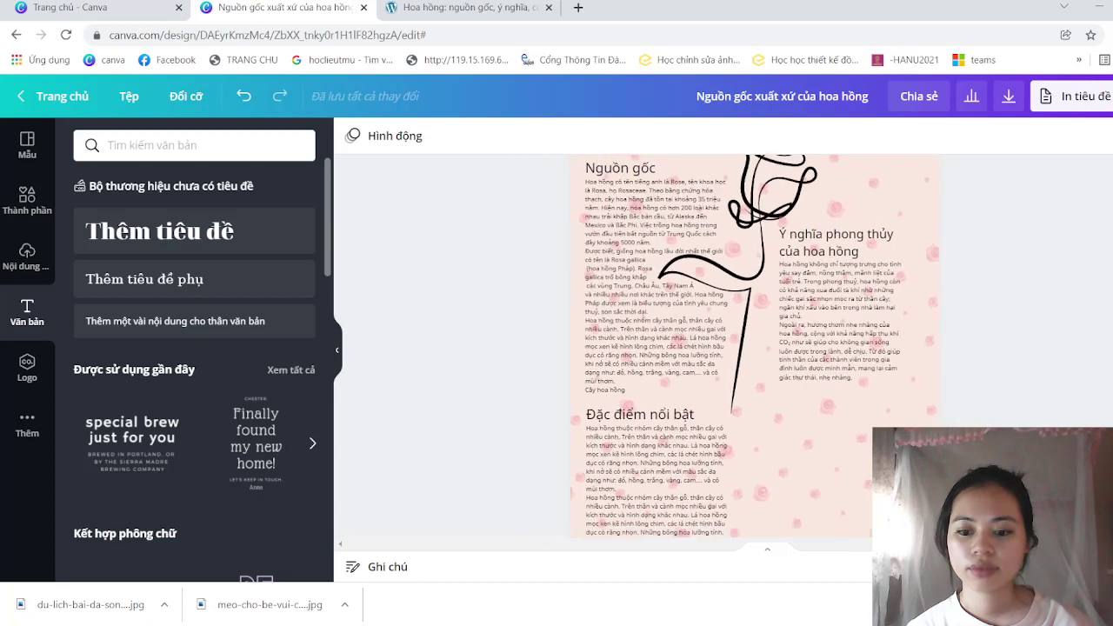
scroll(755, 348, "down", 2)
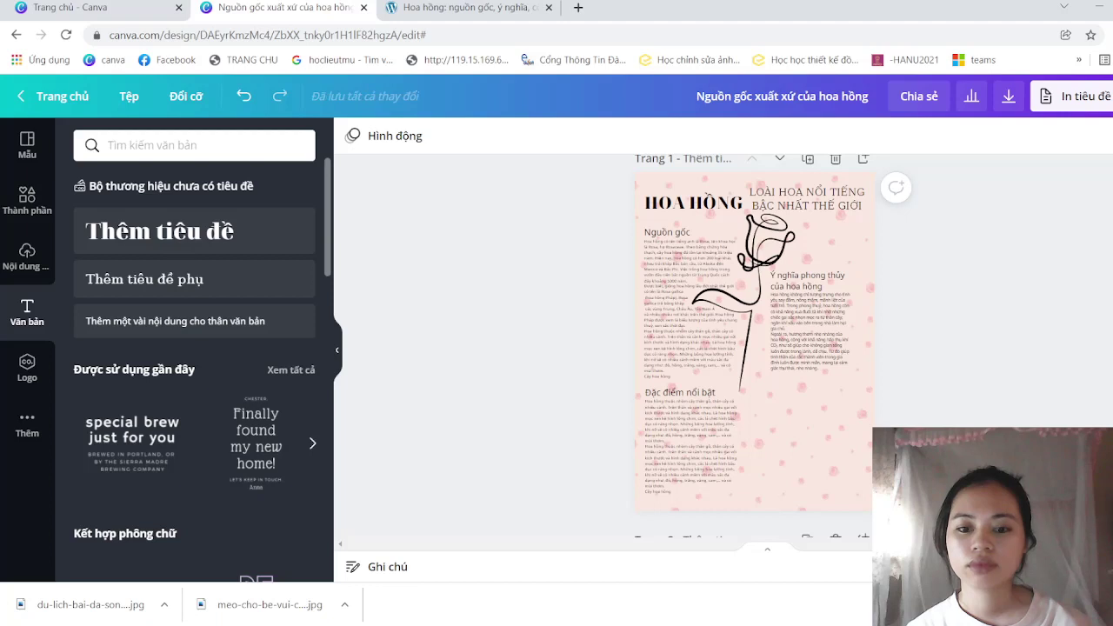
scroll(755, 342, "up", 2)
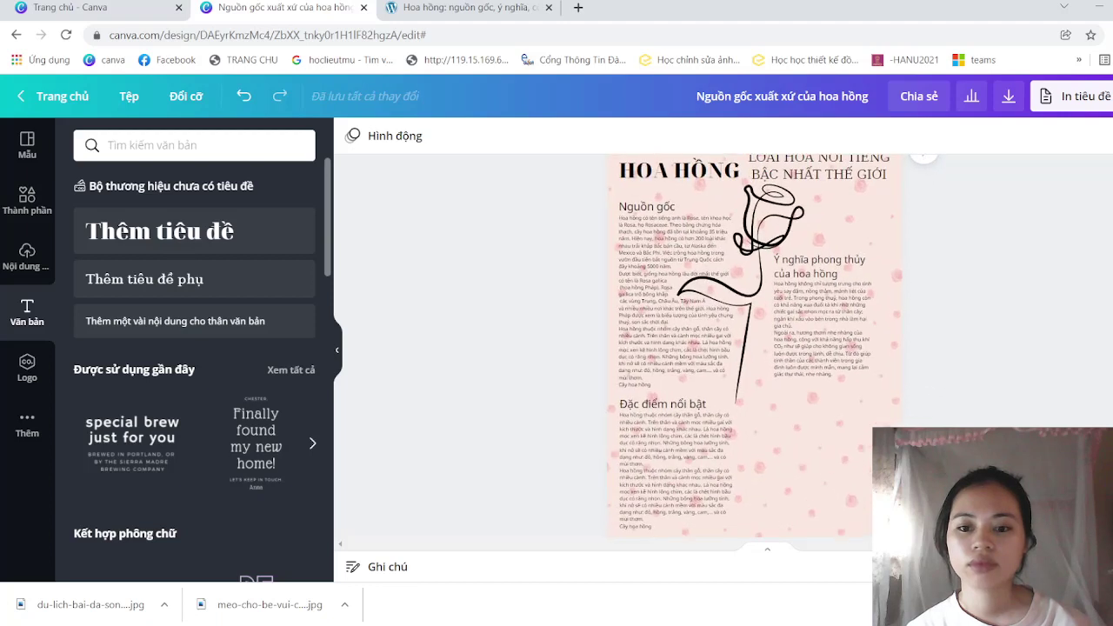
scroll(755, 341, "up", 2)
scroll(755, 342, "up", 2)
scroll(755, 342, "up", 2)
scroll(754, 348, "down", 2)
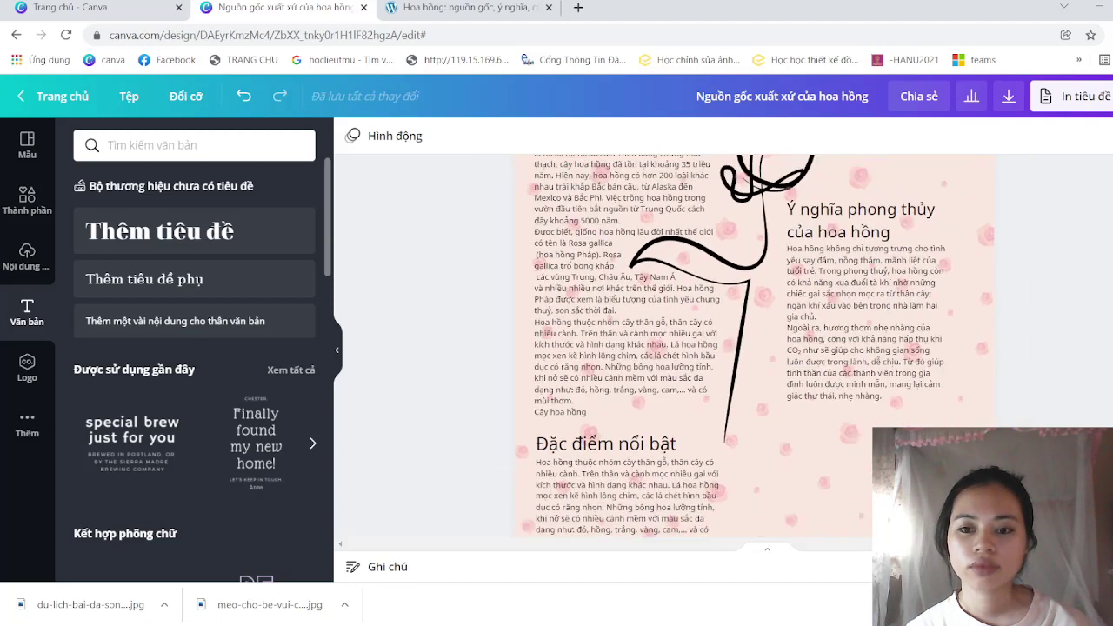
scroll(755, 348, "down", 3)
scroll(754, 348, "up", 1)
scroll(754, 347, "up", 3)
scroll(756, 323, "up", 1)
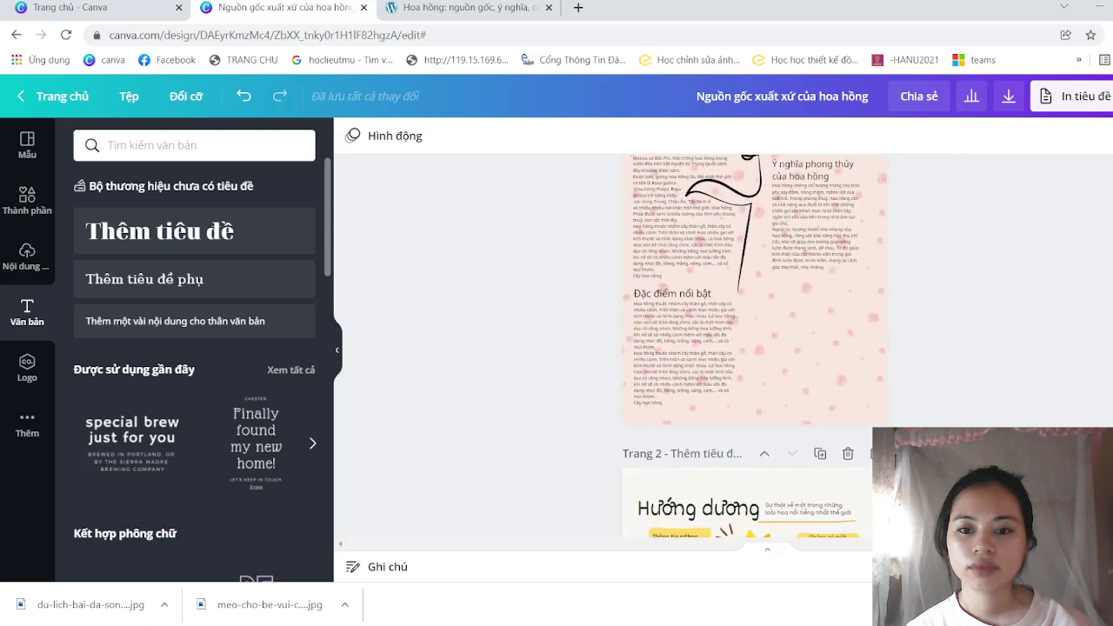
scroll(756, 323, "up", 1)
scroll(756, 324, "up", 1)
scroll(1033, 322, "up", 2)
scroll(1033, 322, "up", 2)
scroll(1033, 322, "down", 1)
scroll(1035, 322, "down", 1)
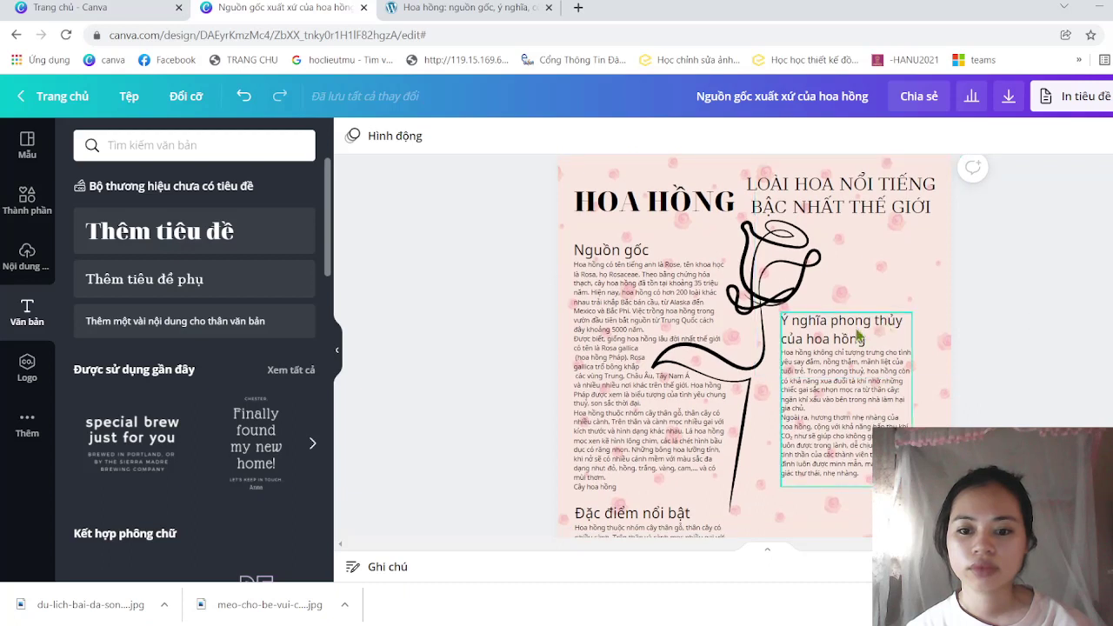
- Nudge the Nguồn gốc text box slightly up and right
left_click(859, 336)
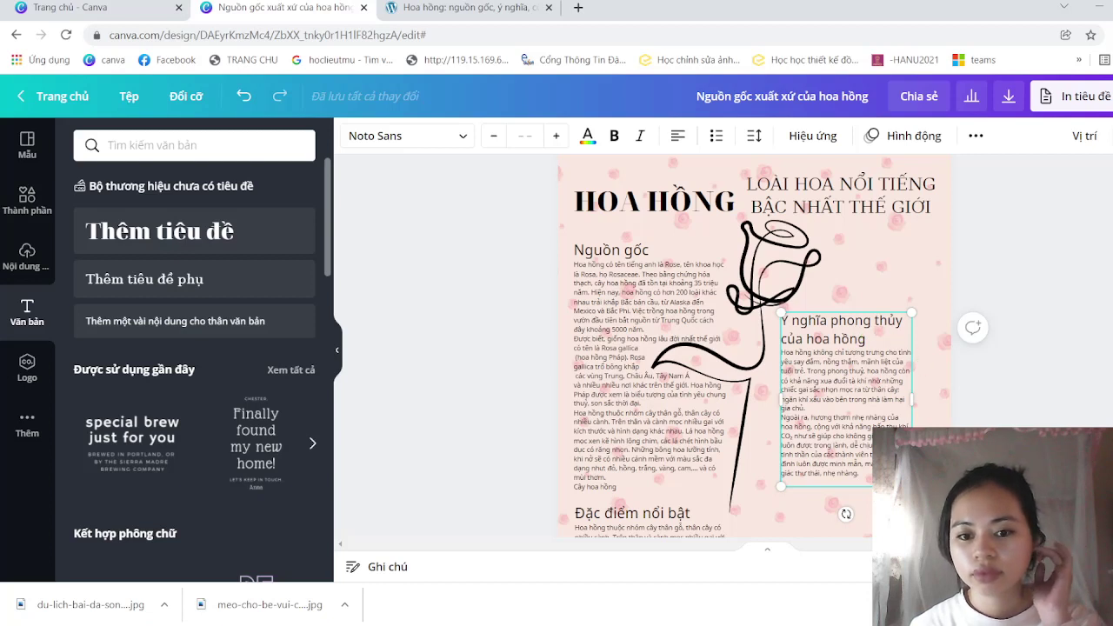
left_click(658, 358)
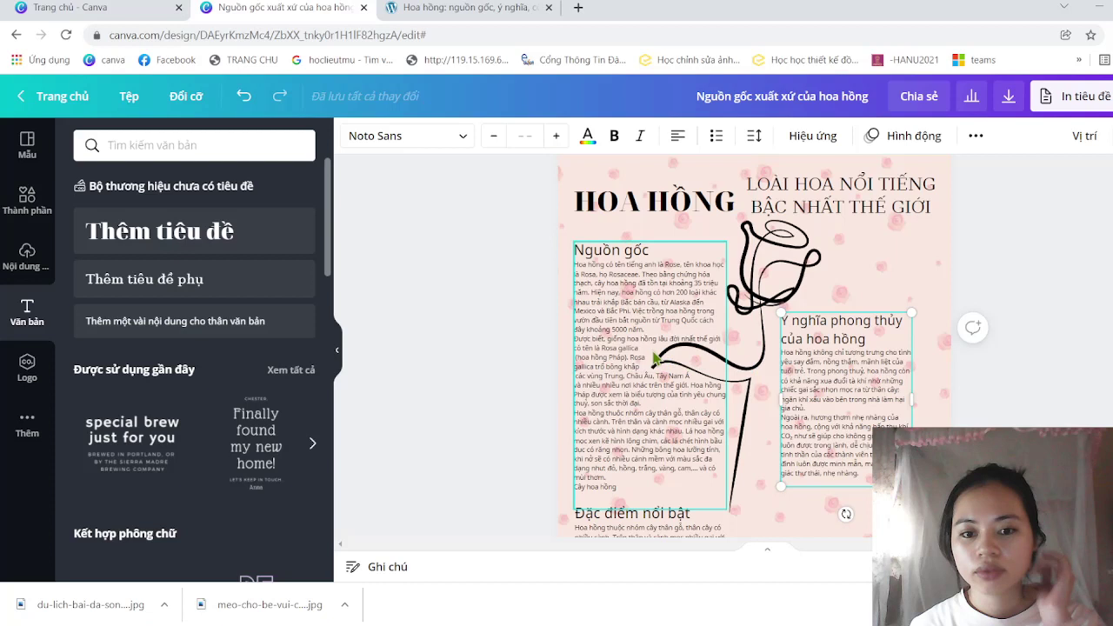
mouse_move(657, 355)
left_mouse_down()
mouse_move(657, 341)
mouse_move(657, 352)
left_mouse_up()
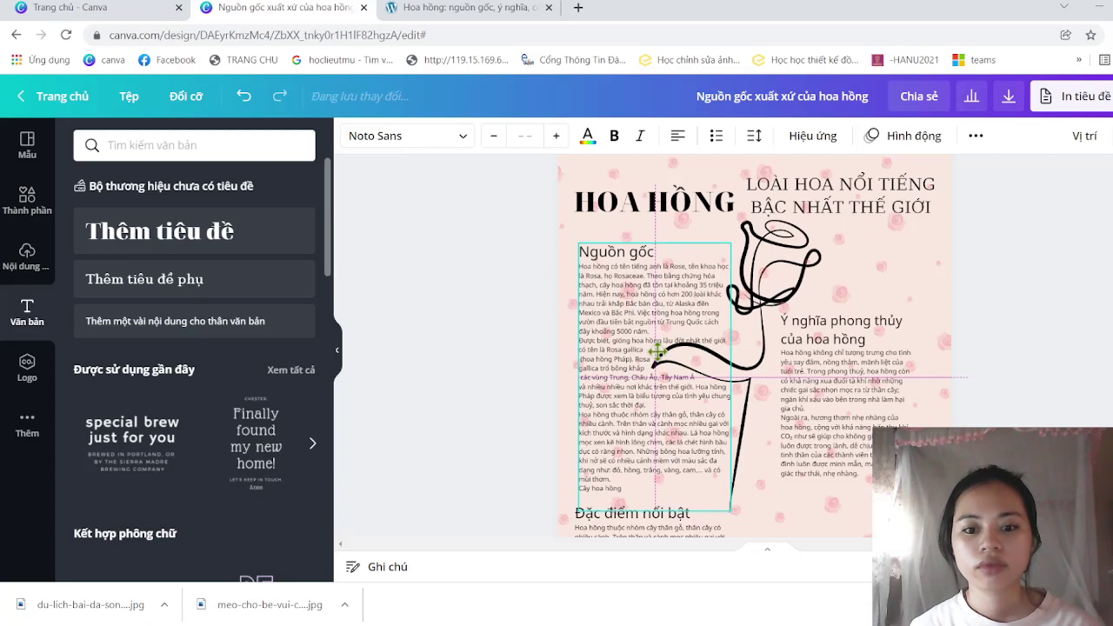
left_click_drag(658, 352, 658, 346)
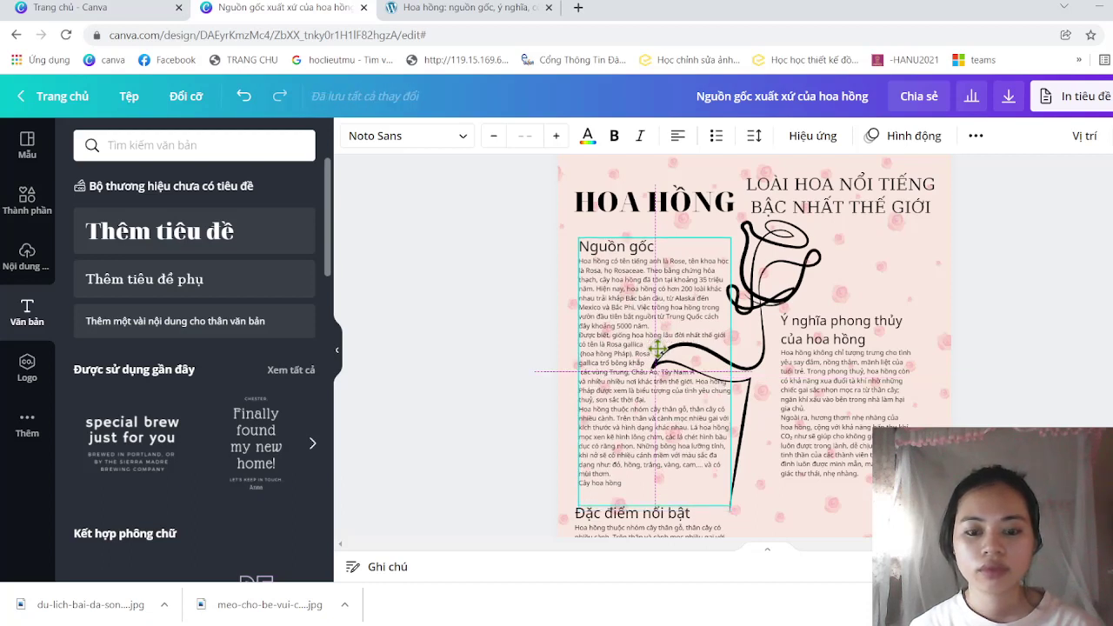
left_click_drag(660, 347, 662, 347)
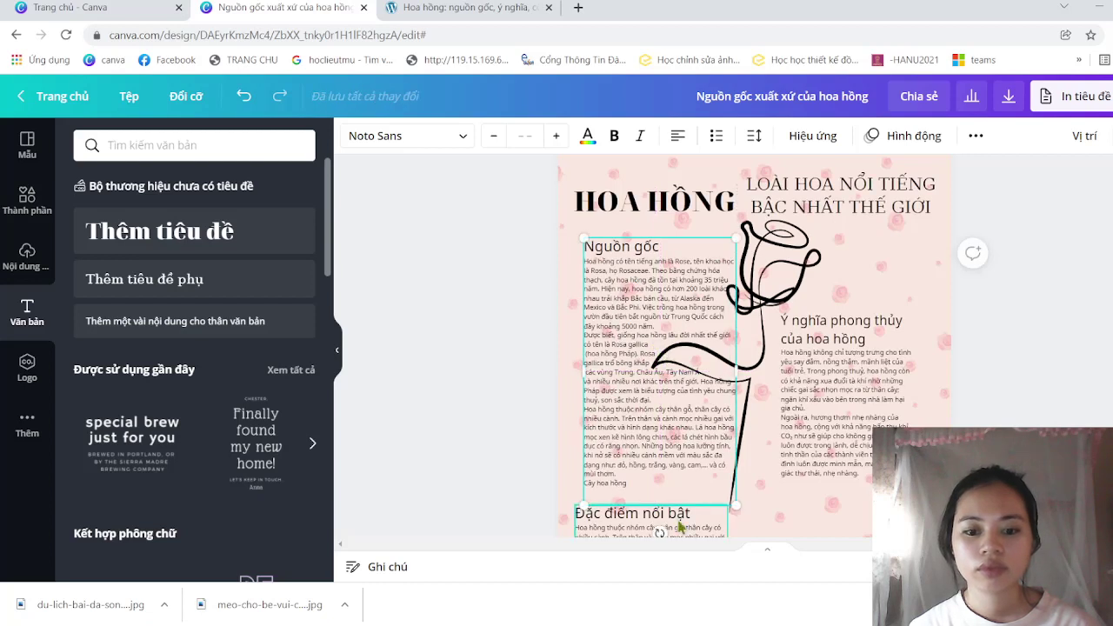
- Shift the Đặc điểm nổi bật text box slightly right to match its left edge
scroll(765, 417, "down", 2)
left_click(721, 460)
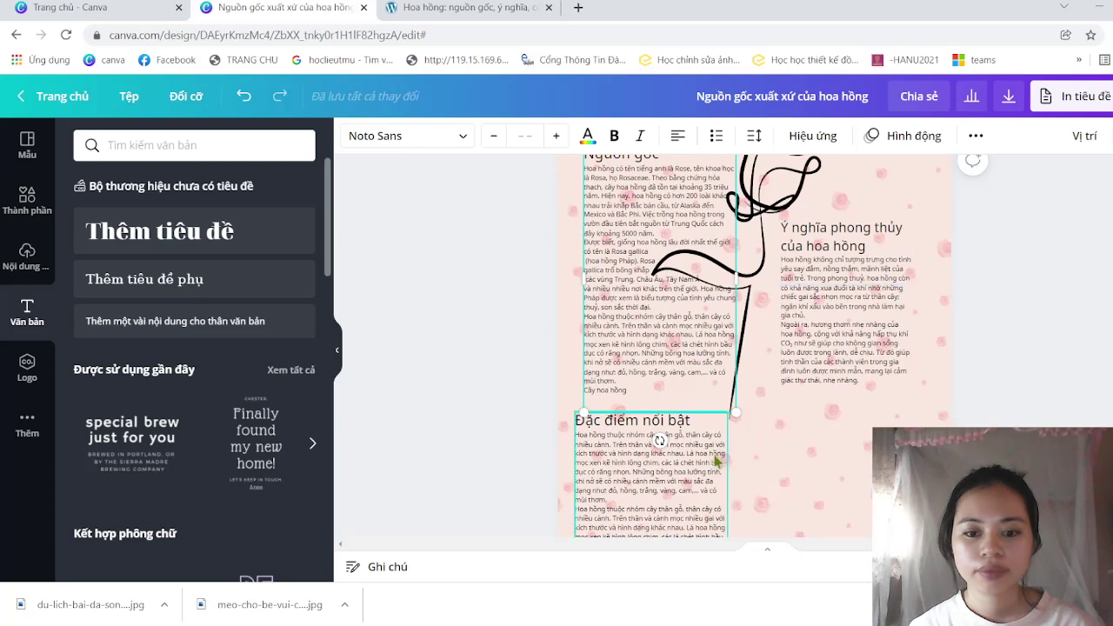
mouse_move(708, 481)
left_mouse_down()
mouse_move(717, 474)
mouse_move(715, 483)
left_mouse_up()
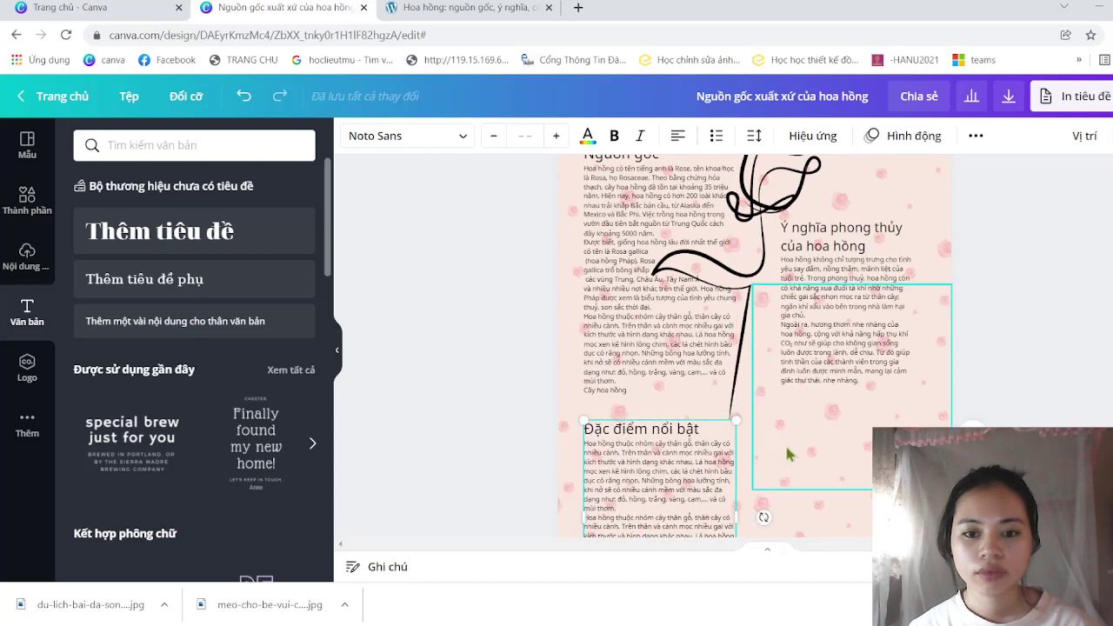
- Widen the feng-shui column slightly and add a placeholder body text box below it
scroll(789, 452, "down", 3)
scroll(789, 453, "up", 1)
scroll(789, 453, "up", 3)
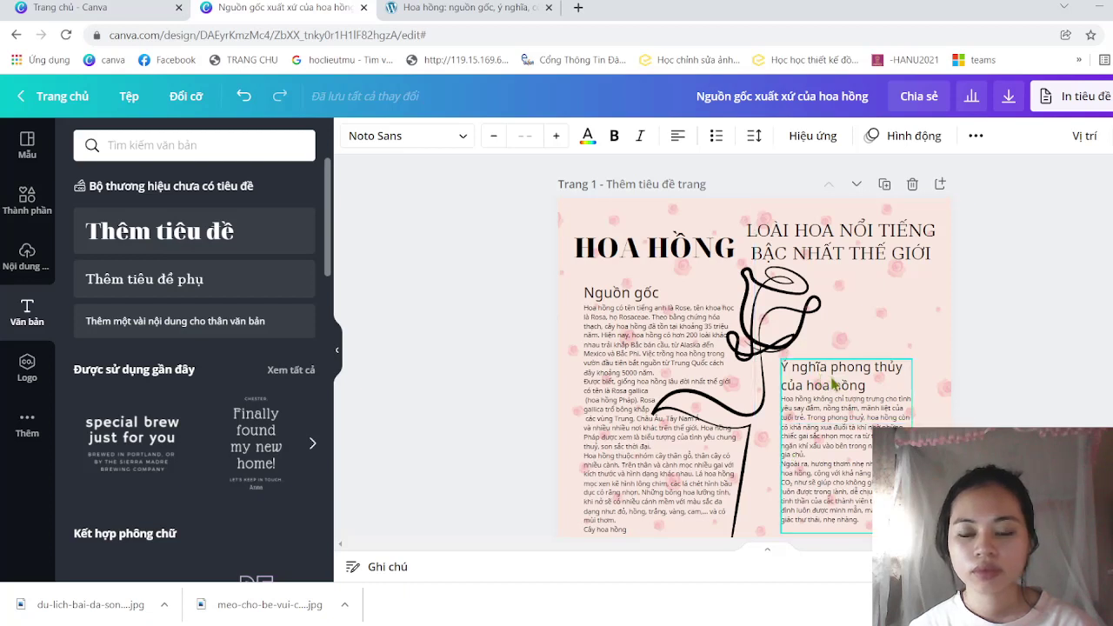
scroll(843, 387, "down", 1)
scroll(845, 391, "down", 2)
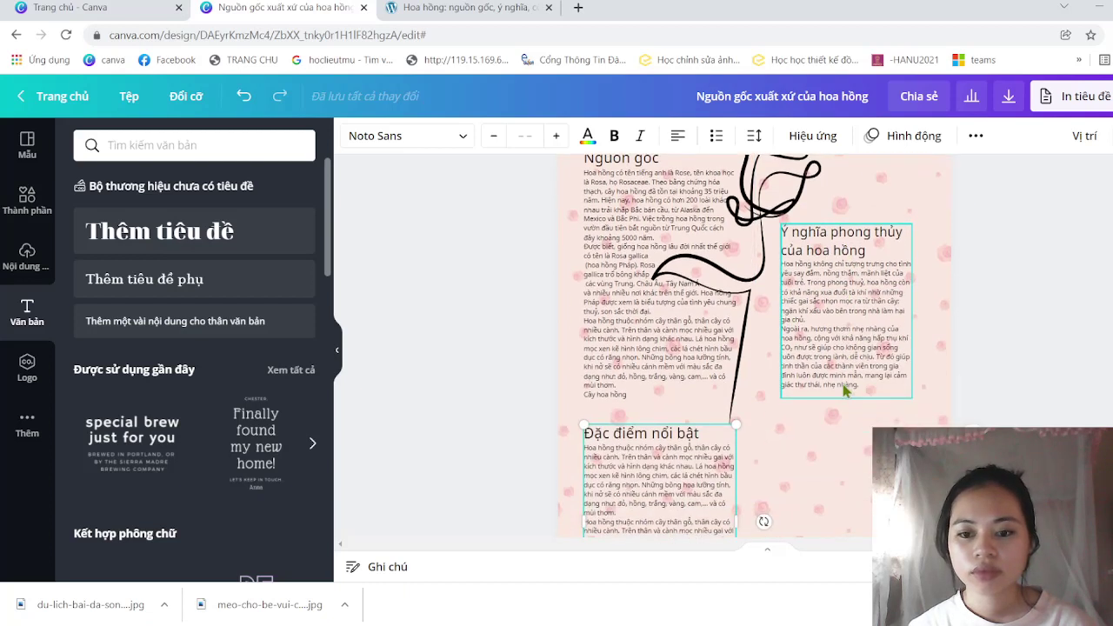
left_click(896, 319)
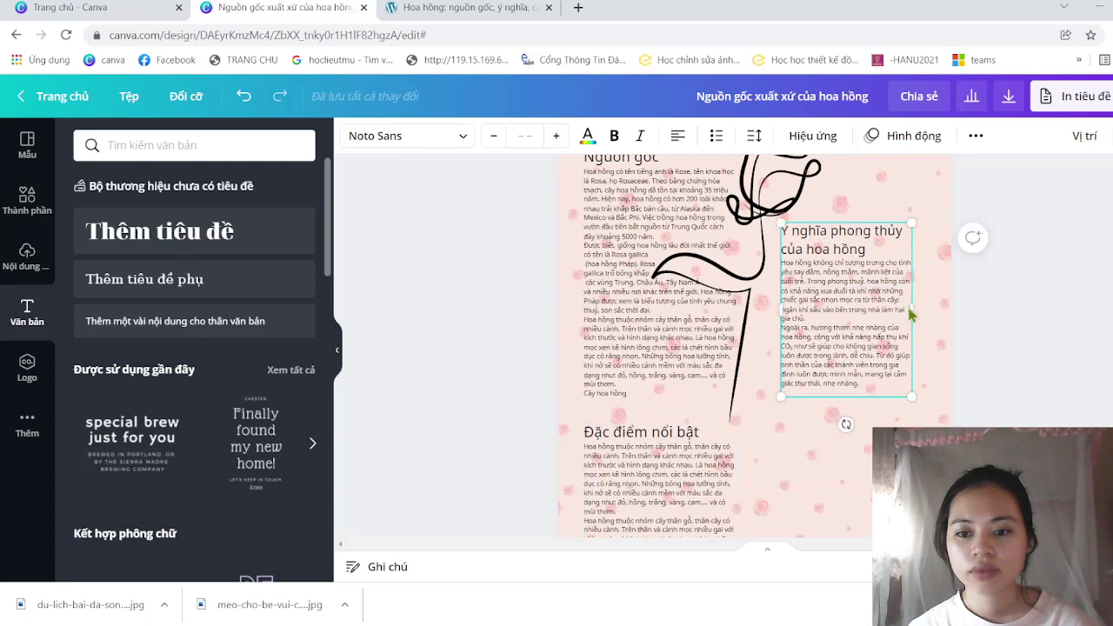
left_click_drag(913, 305, 933, 314)
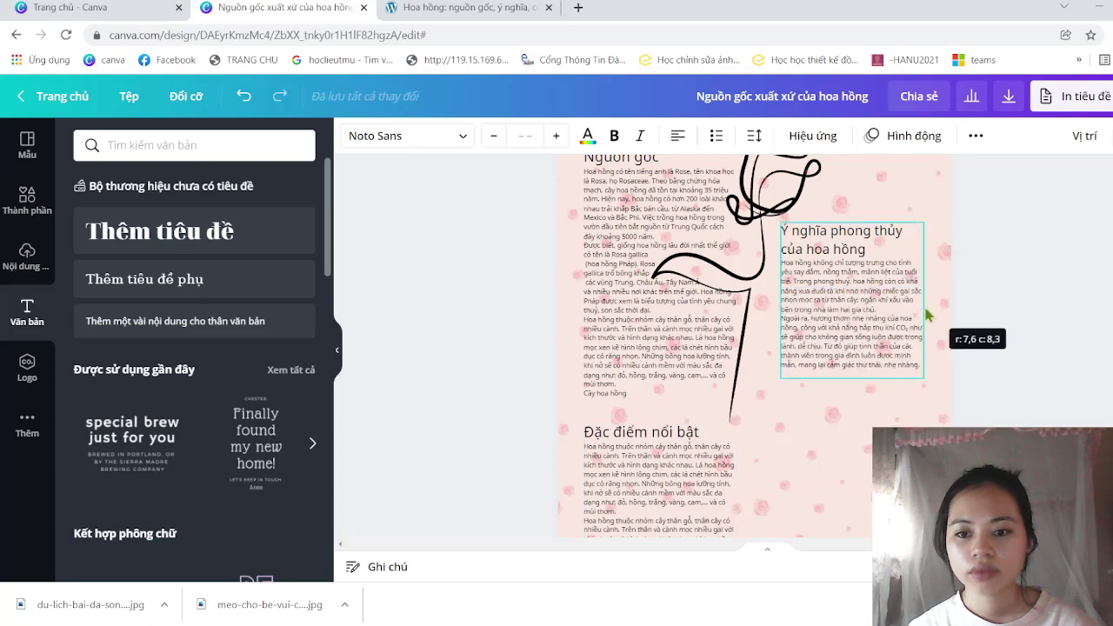
left_click_drag(932, 315, 931, 313)
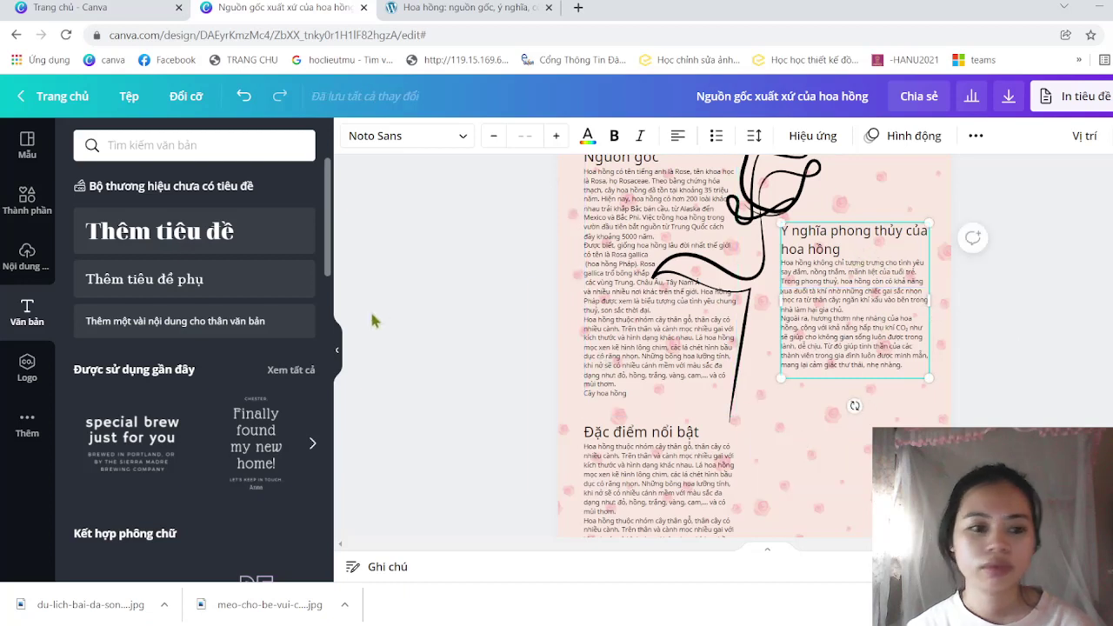
left_click(282, 338)
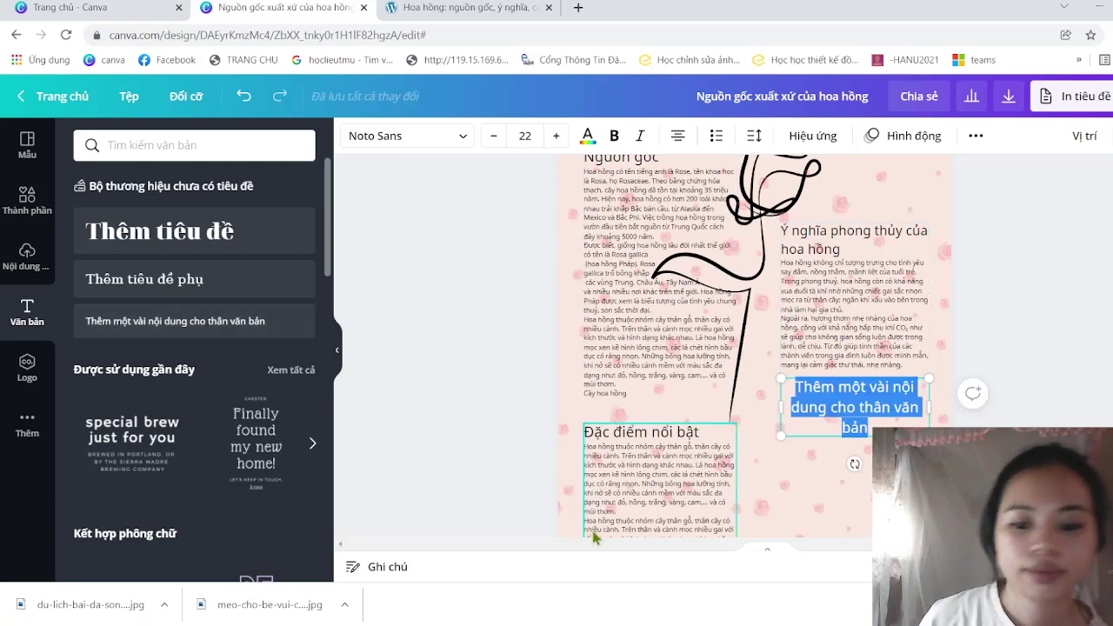
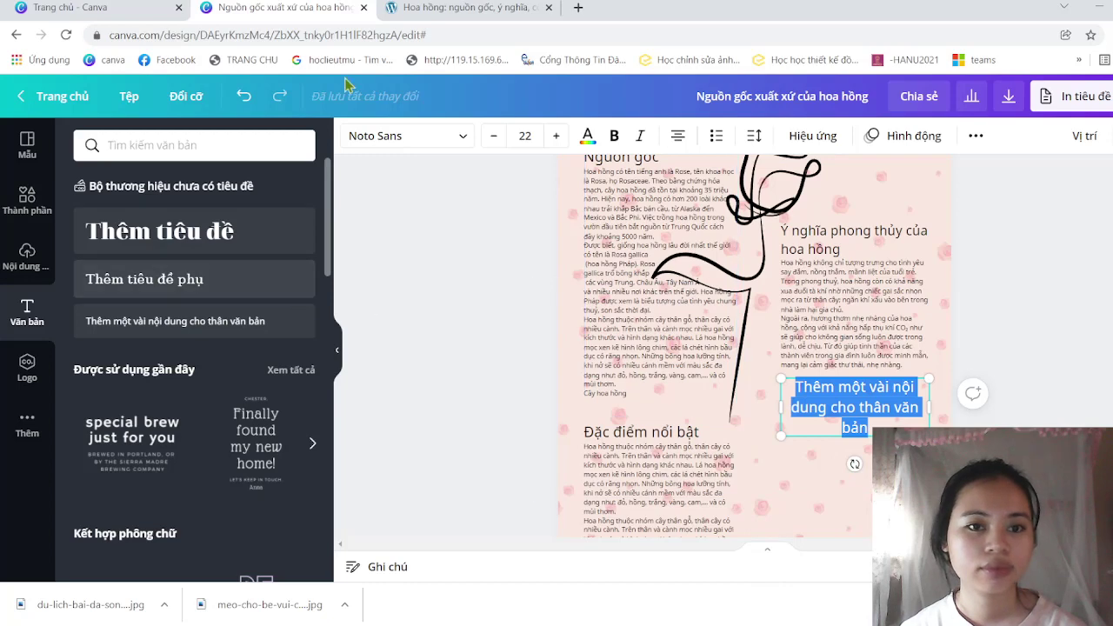
- Go to the dailymayvesinh rose article and find the 'Giá trị và lợi ích của hoa hồng' section
left_click(436, 12)
scroll(381, 329, "down", 4)
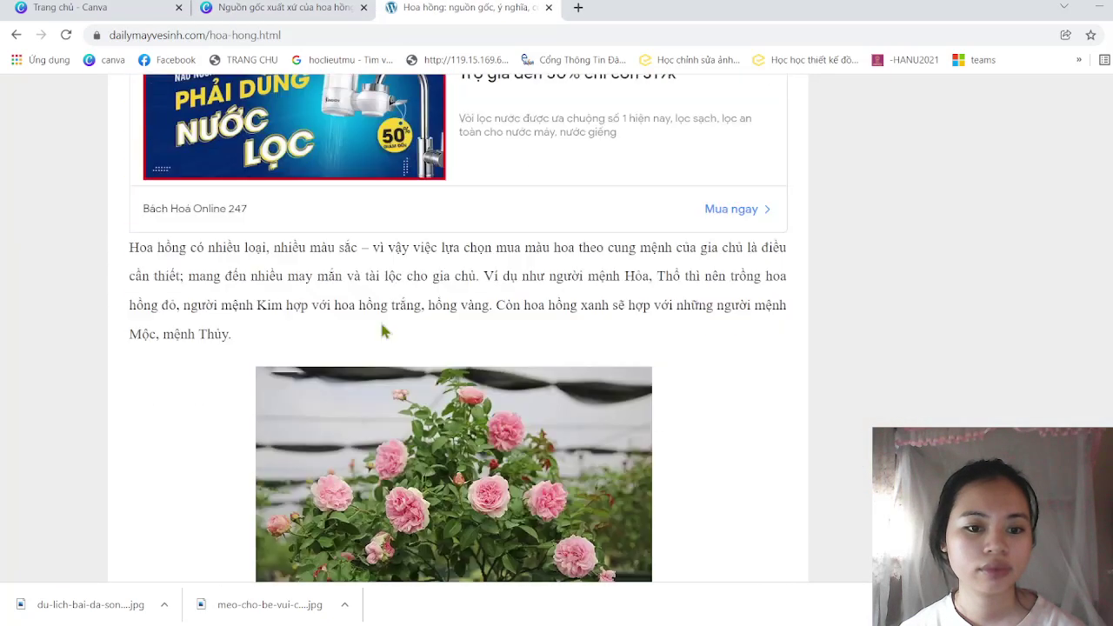
scroll(381, 329, "down", 5)
scroll(381, 328, "down", 3)
scroll(381, 329, "down", 3)
scroll(381, 320, "down", 3)
scroll(381, 319, "down", 3)
scroll(381, 320, "down", 3)
scroll(381, 323, "down", 2)
scroll(380, 324, "up", 5)
scroll(381, 324, "up", 6)
scroll(380, 328, "up", 3)
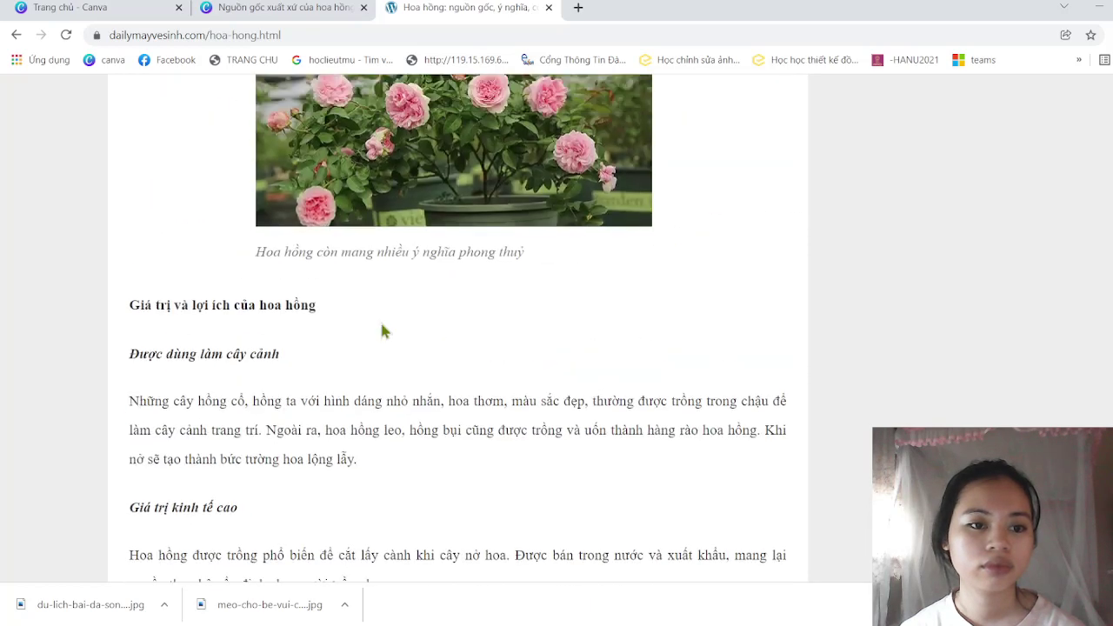
scroll(380, 327, "up", 3)
scroll(165, 435, "down", 1)
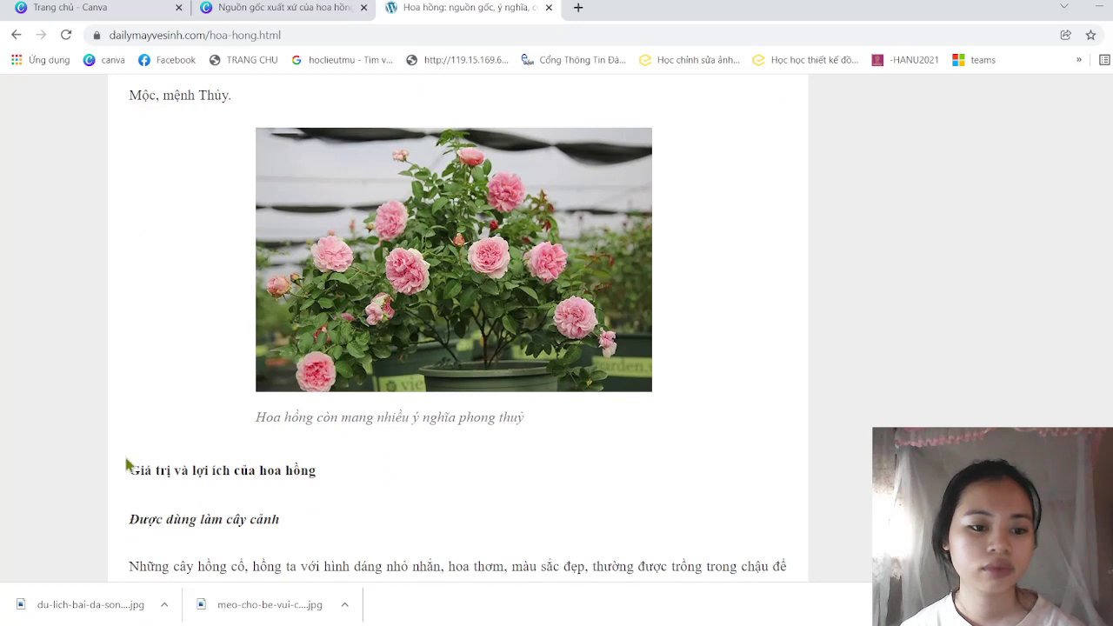
- Select the section from the 'Giá trị và lợi ích của hoa hồng' heading through 'phúc).', then return to Canva
left_click_drag(130, 465, 251, 298)
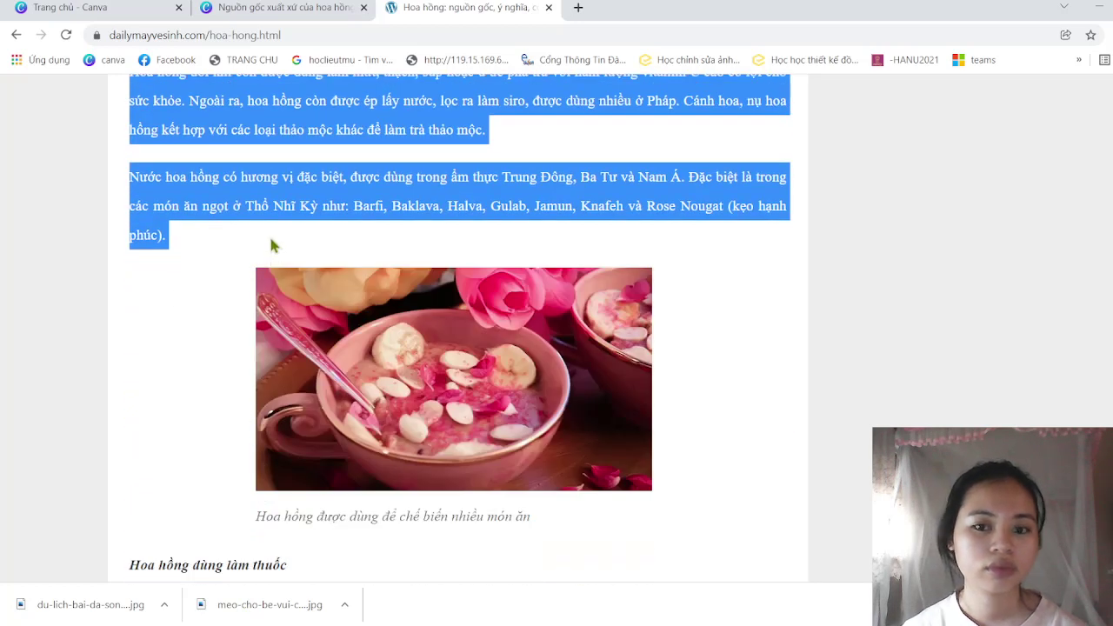
mouse_move(271, 257)
left_mouse_down()
mouse_move(263, 196)
mouse_move(241, 248)
left_mouse_up()
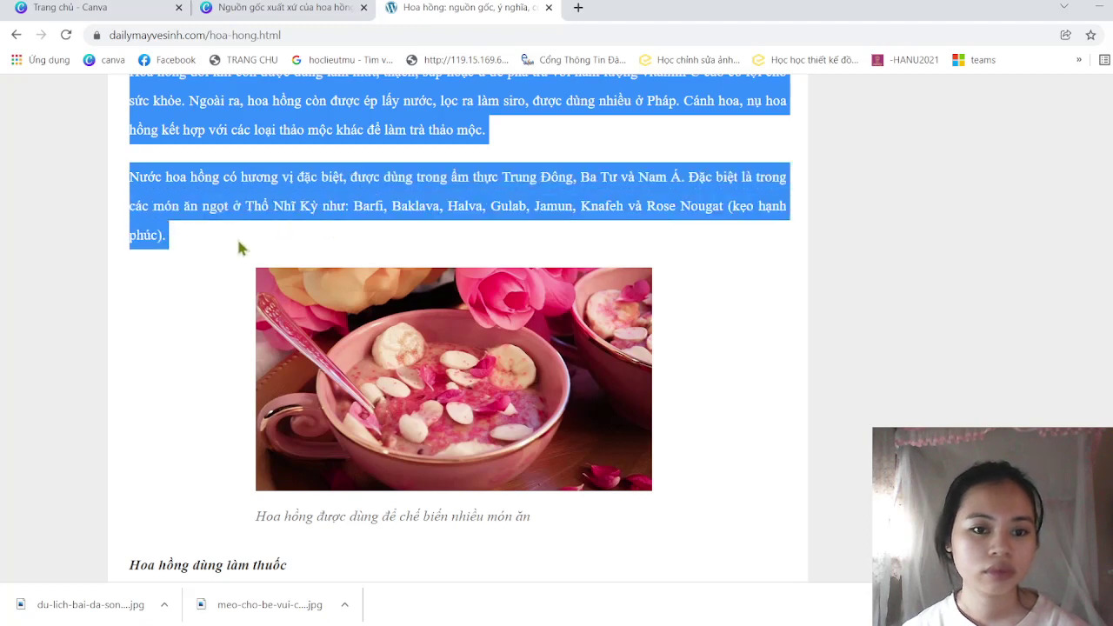
scroll(383, 259, "up", 2)
scroll(383, 259, "up", 5)
scroll(383, 259, "up", 4)
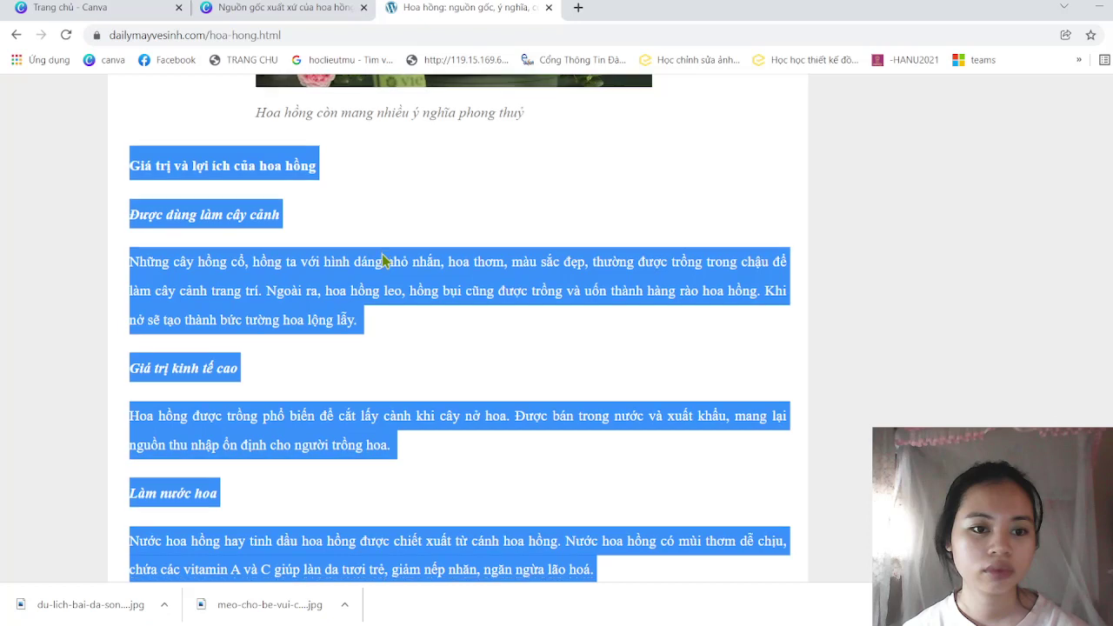
scroll(383, 259, "down", 4)
scroll(382, 259, "down", 3)
scroll(382, 259, "down", 2)
scroll(383, 259, "down", 1)
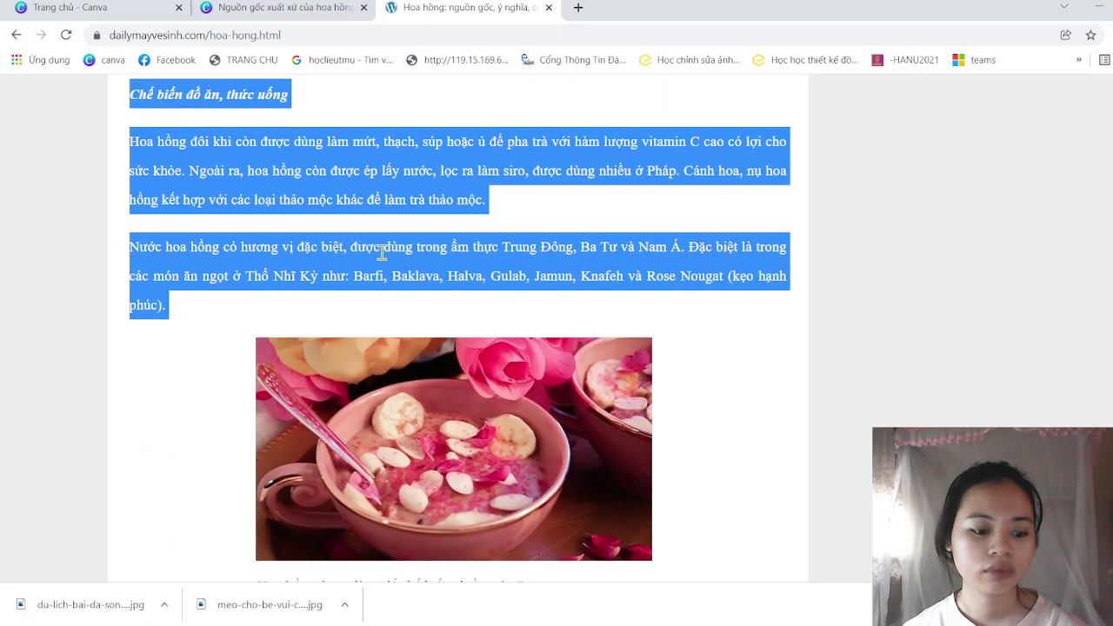
left_click(267, 10)
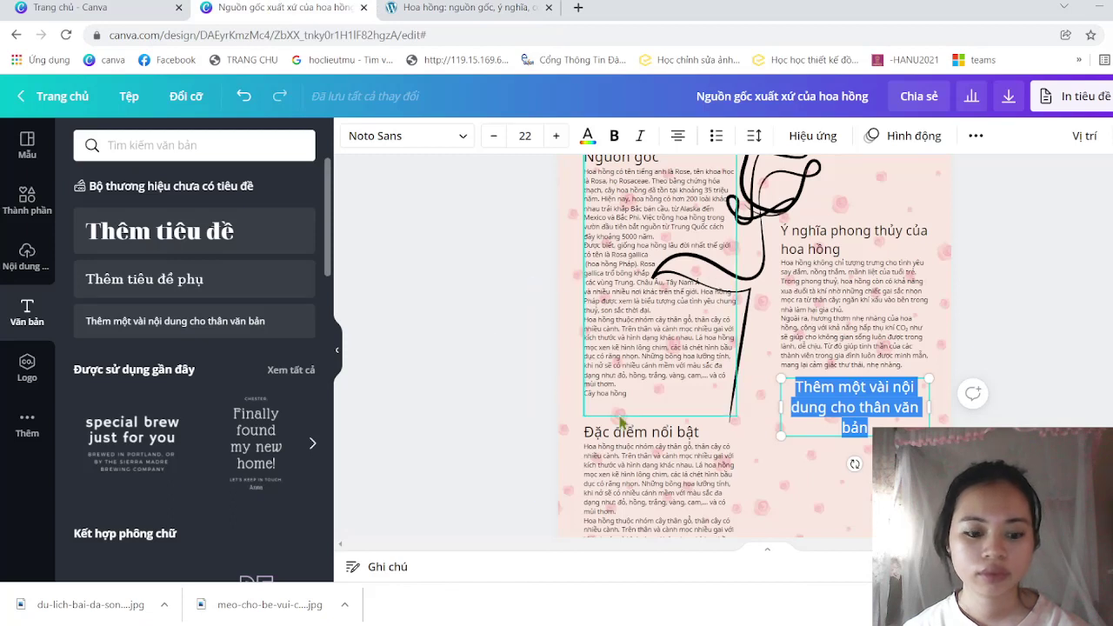
- Paste the copied rose benefits text into the placeholder box under the feng shui column
key("ctrl+v")
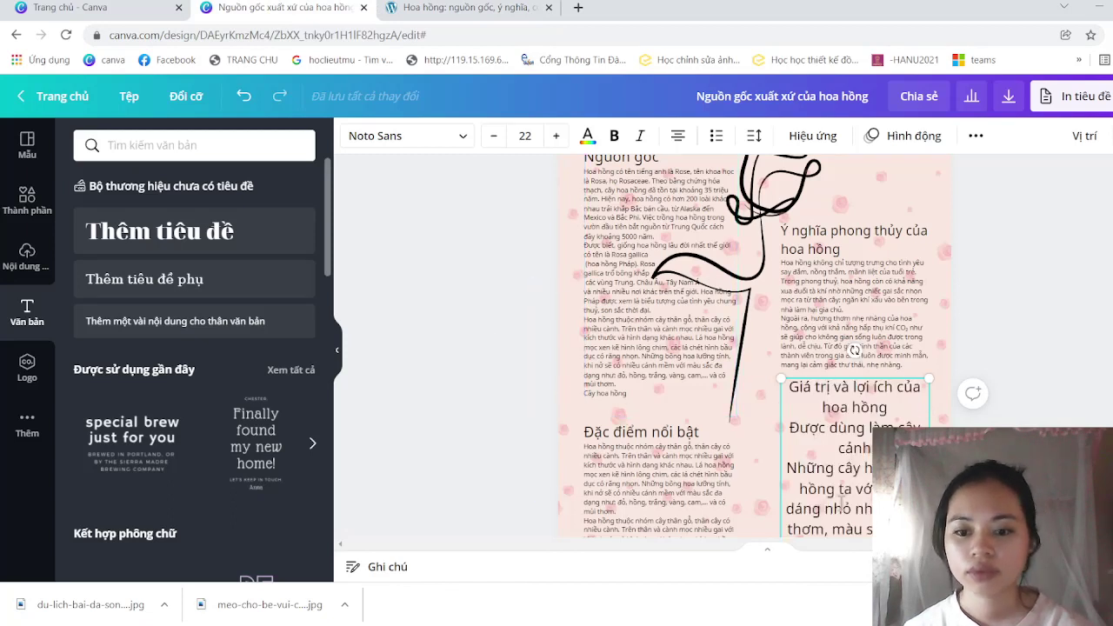
scroll(854, 349, "down", 2)
scroll(855, 350, "down", 3)
scroll(854, 350, "down", 3)
scroll(855, 350, "down", 2)
scroll(754, 346, "up", 8)
scroll(754, 346, "up", 1)
scroll(754, 346, "down", 2)
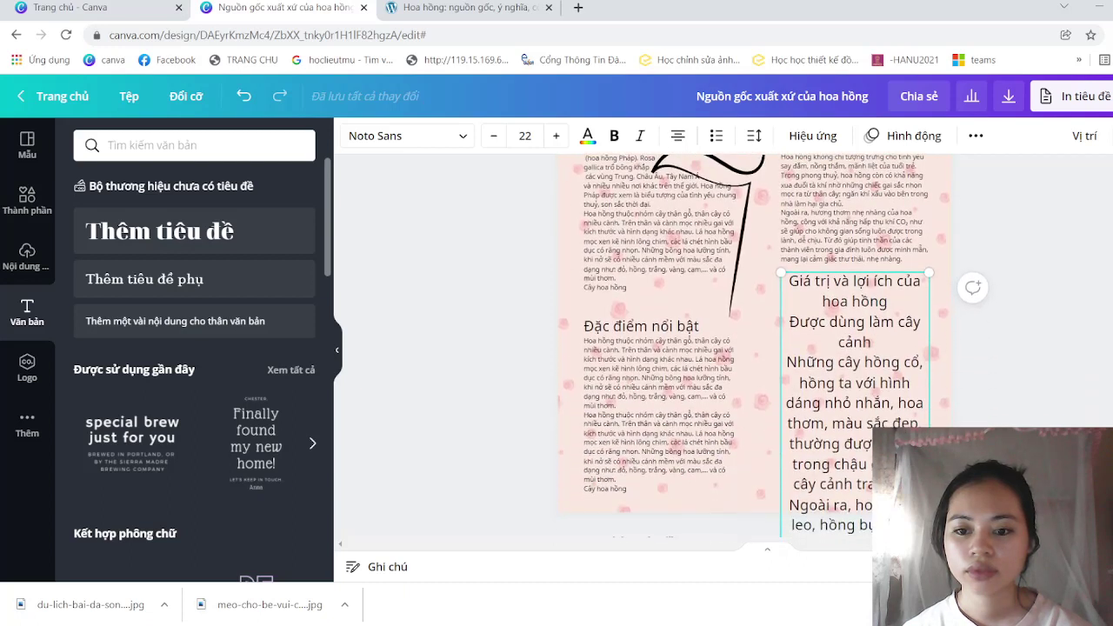
scroll(754, 346, "down", 3)
- Delete the leftover sunflower page 2 and reselect the rose benefits text box
left_click(728, 287)
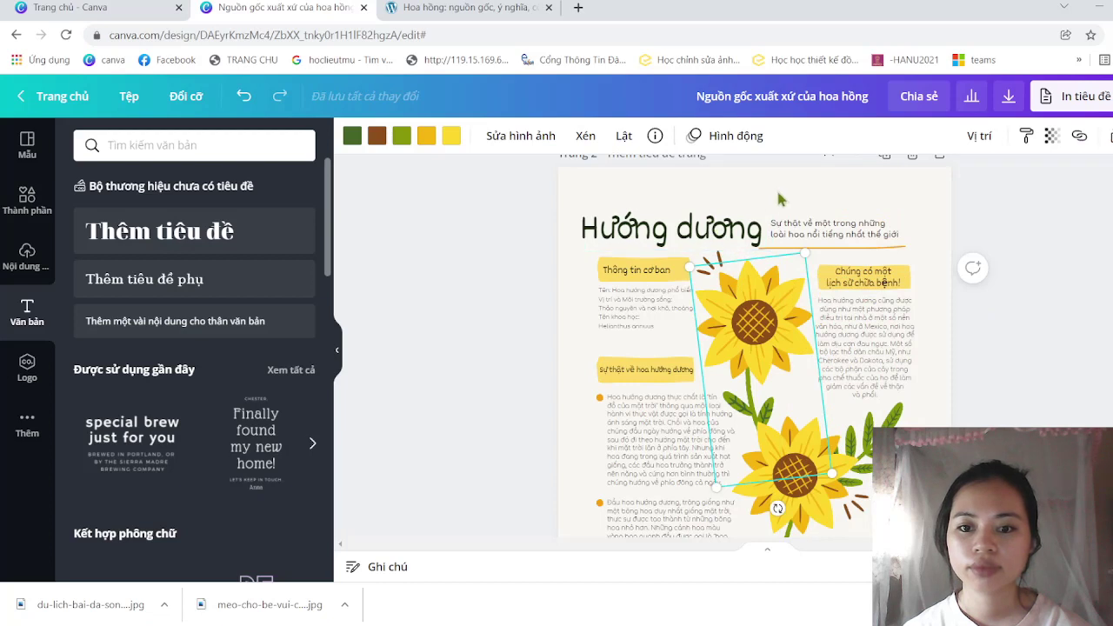
left_click(779, 198)
scroll(856, 215, "up", 1)
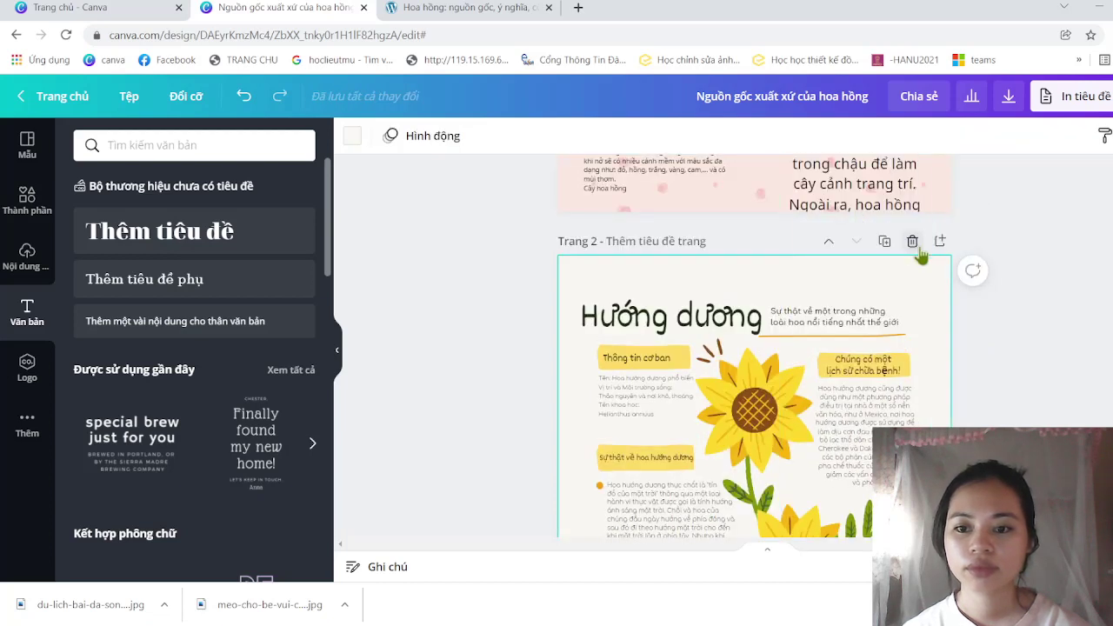
left_click(912, 241)
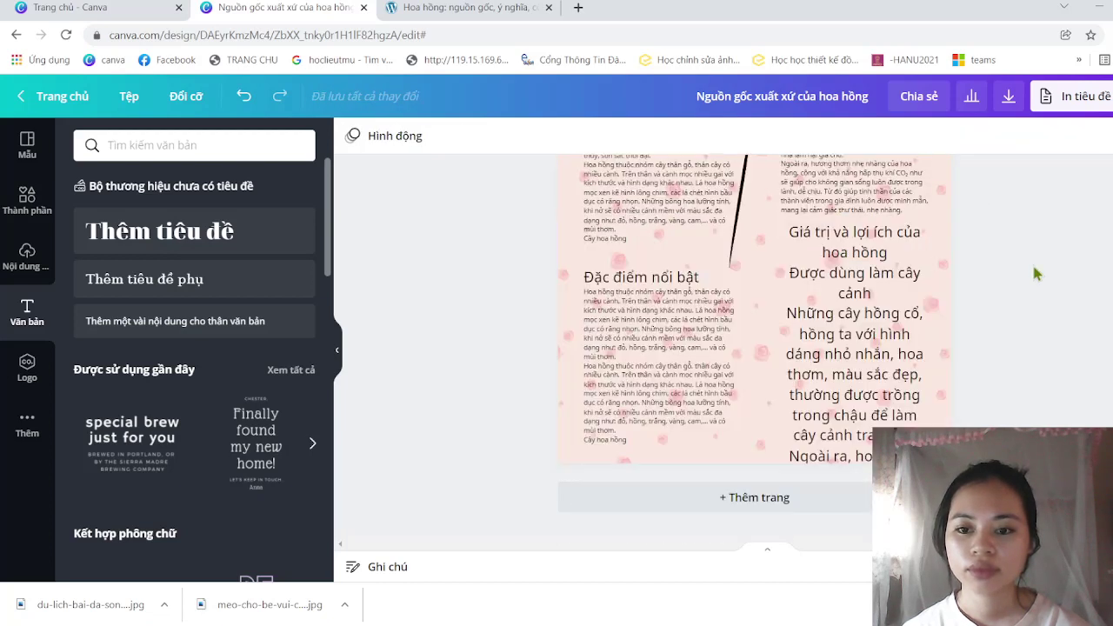
left_click(892, 318)
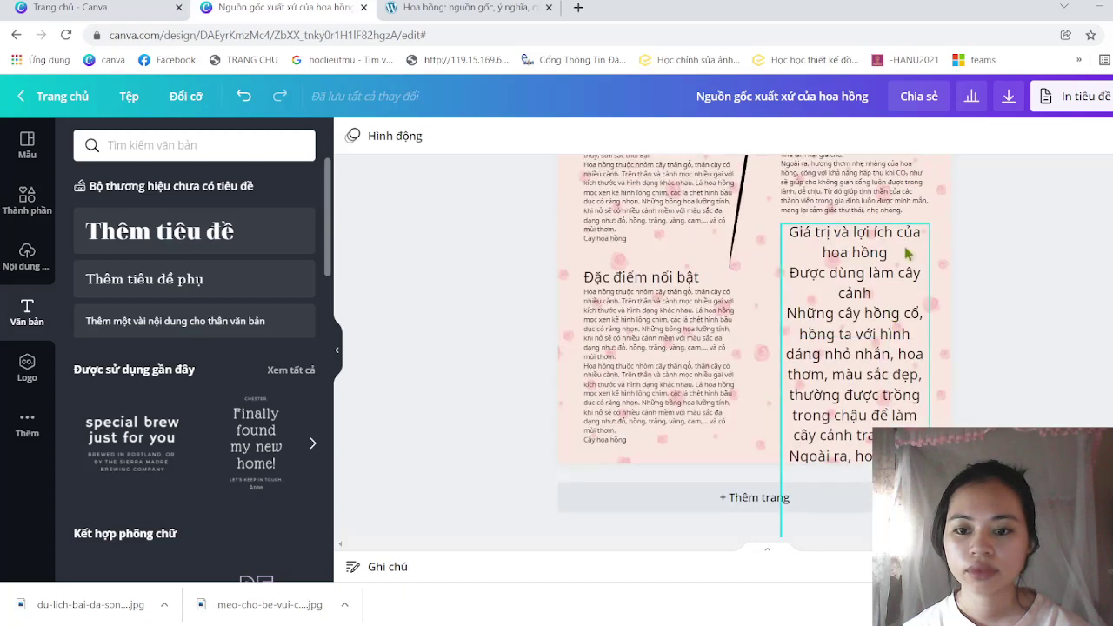
- Scale the rose benefits text box to font size 10 and position it beneath the feng shui text
left_click(913, 252)
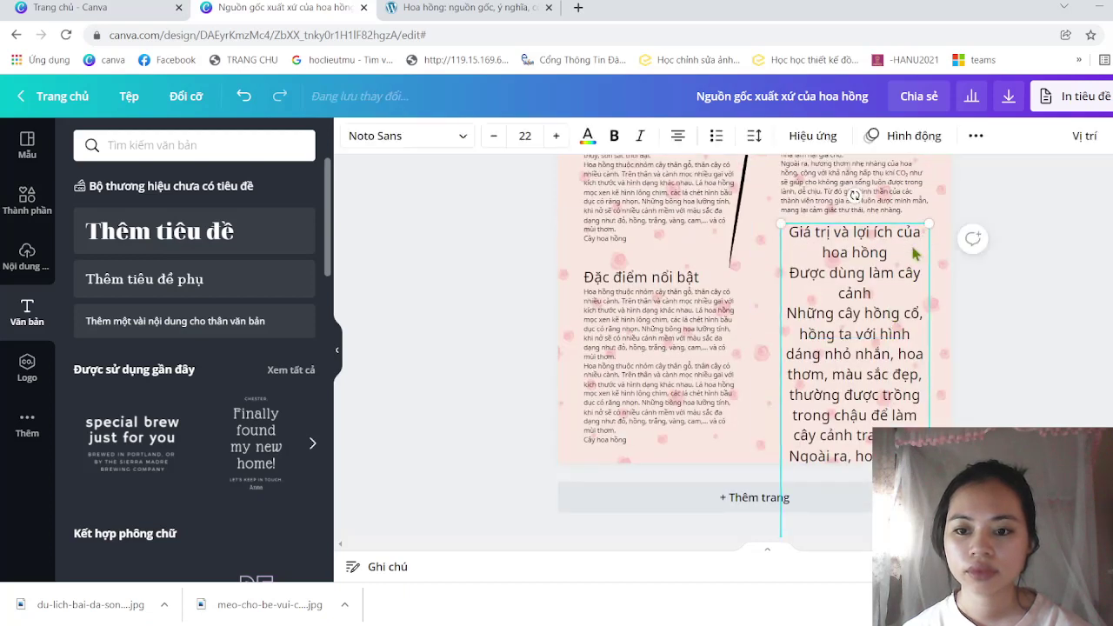
left_click_drag(926, 223, 795, 385)
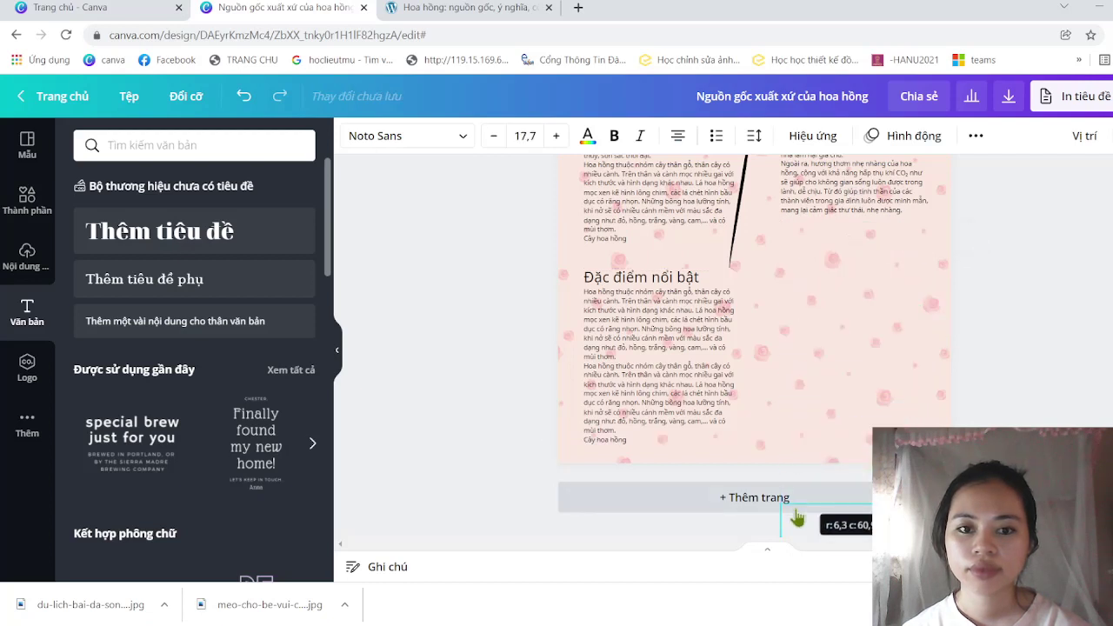
mouse_move(796, 385)
left_mouse_down()
mouse_move(795, 498)
mouse_move(867, 458)
left_mouse_up()
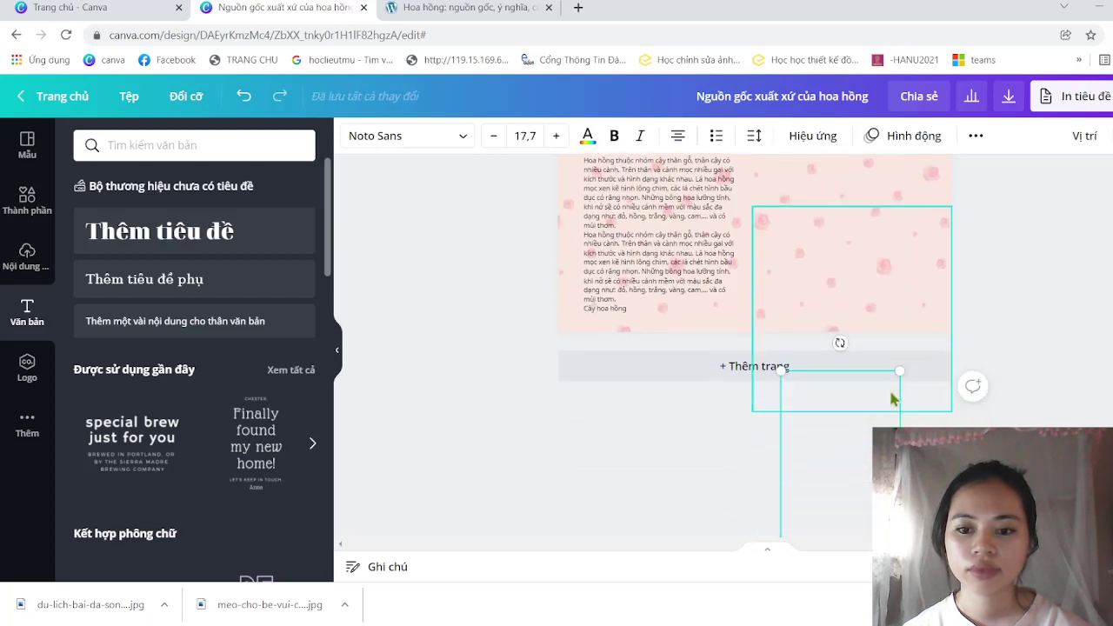
left_click_drag(821, 397, 815, 254)
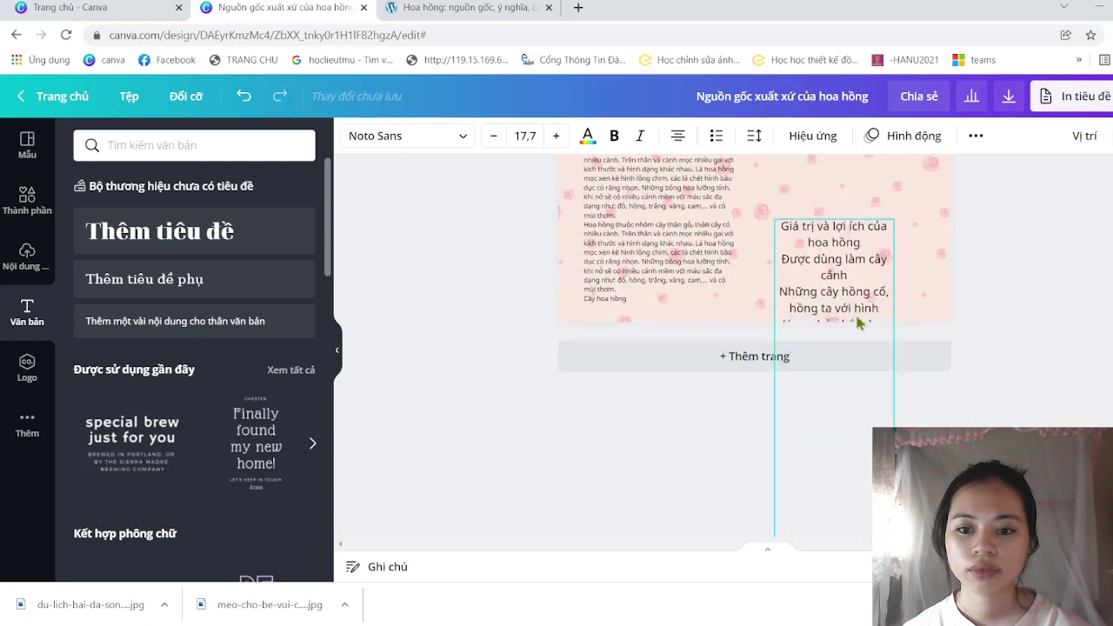
left_click_drag(785, 237, 886, 407)
mouse_move(863, 467)
left_mouse_down()
mouse_move(839, 208)
mouse_move(861, 199)
mouse_move(782, 315)
mouse_move(780, 484)
mouse_move(794, 514)
mouse_move(778, 475)
mouse_move(779, 487)
left_mouse_up()
left_click_drag(824, 523, 834, 202)
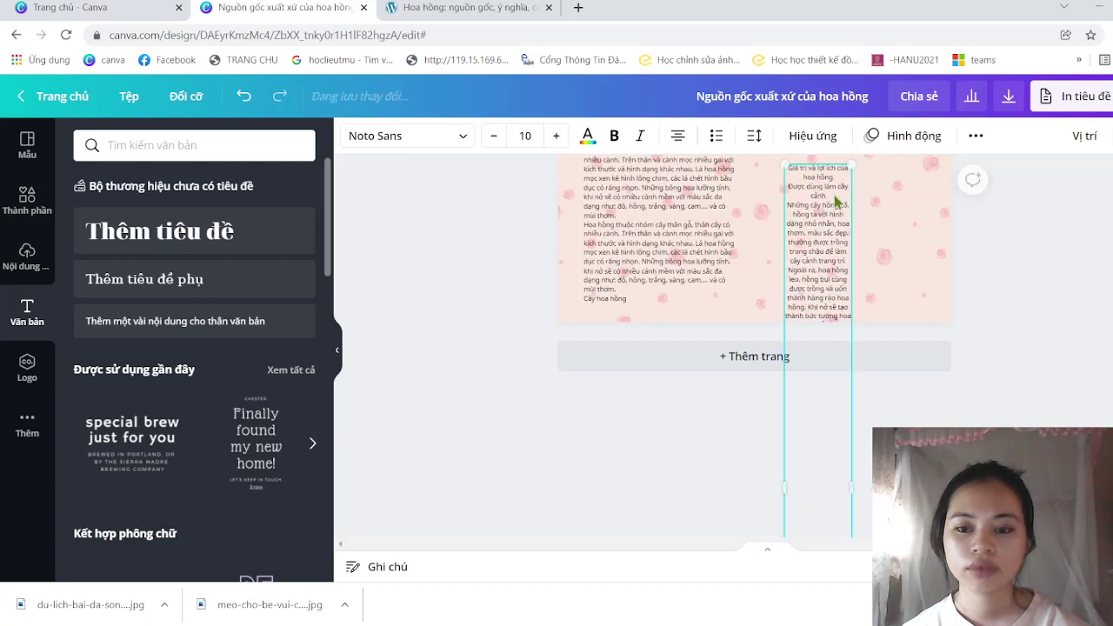
scroll(967, 284, "up", 3)
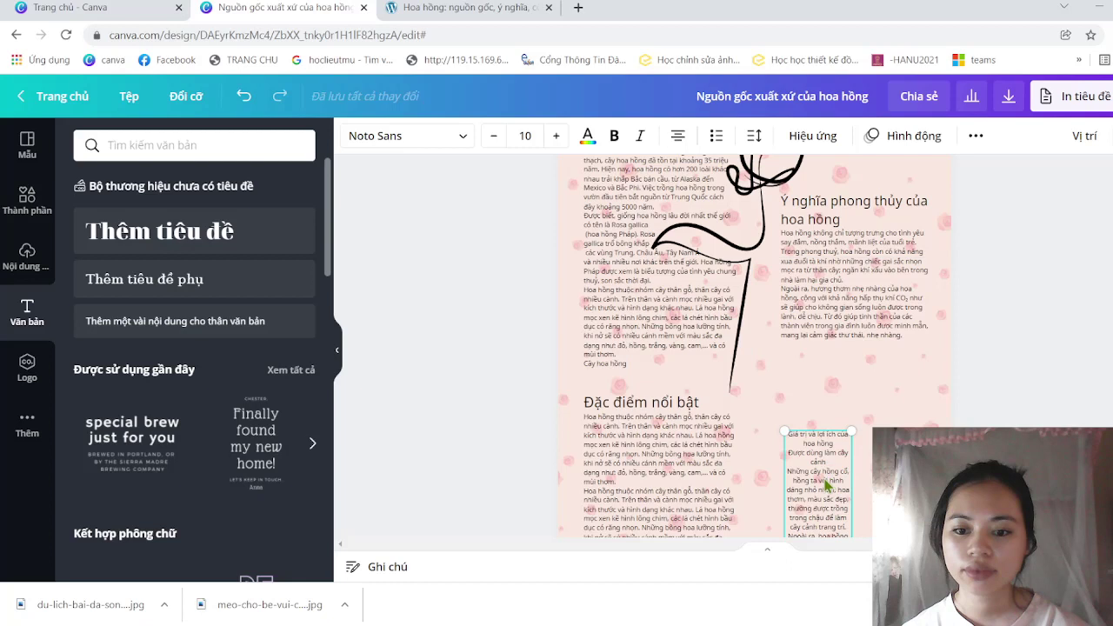
left_click_drag(825, 487, 818, 412)
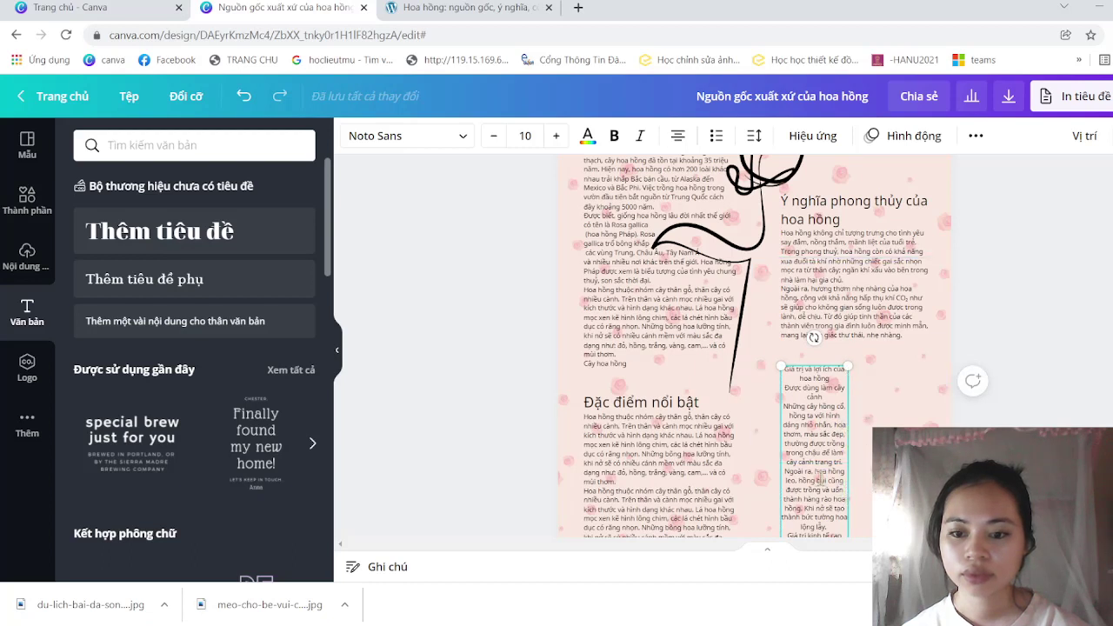
- Widen the rose benefits text column
scroll(844, 374, "down", 5)
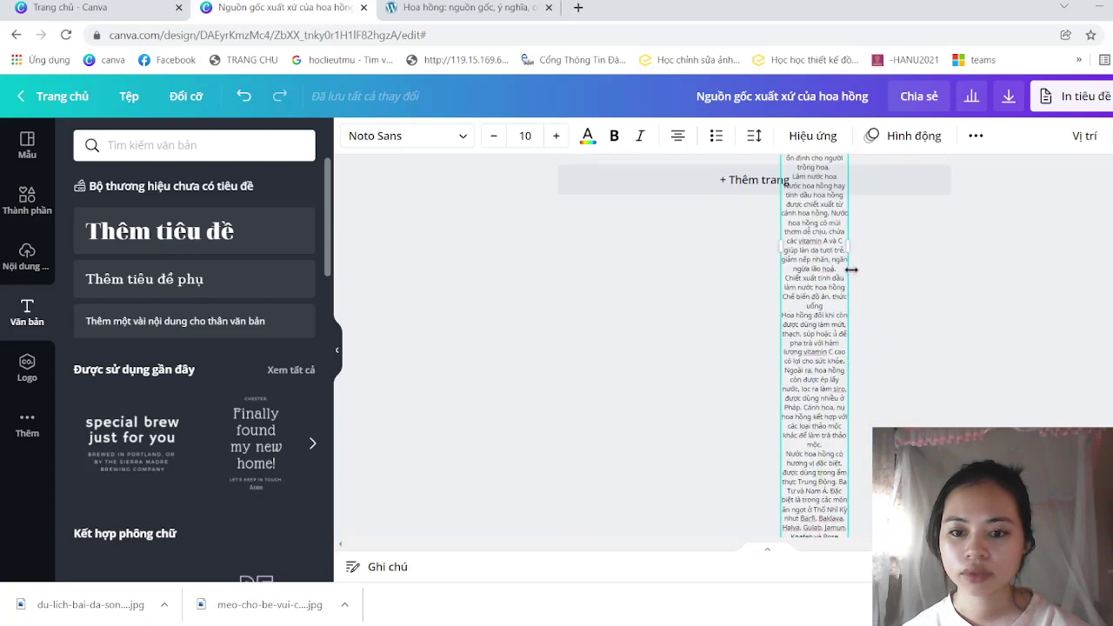
left_click_drag(848, 249, 922, 271)
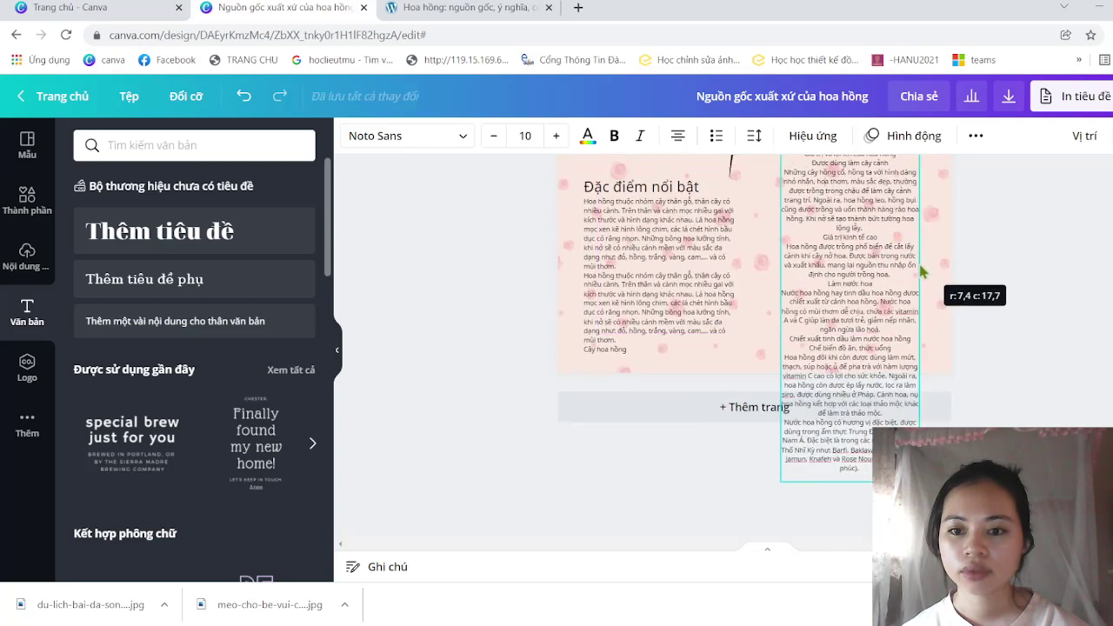
left_click_drag(922, 271, 919, 262)
- Delete the paragraphs following the 'Chế biến đồ ăn, thức uống' heading
scroll(986, 272, "up", 3)
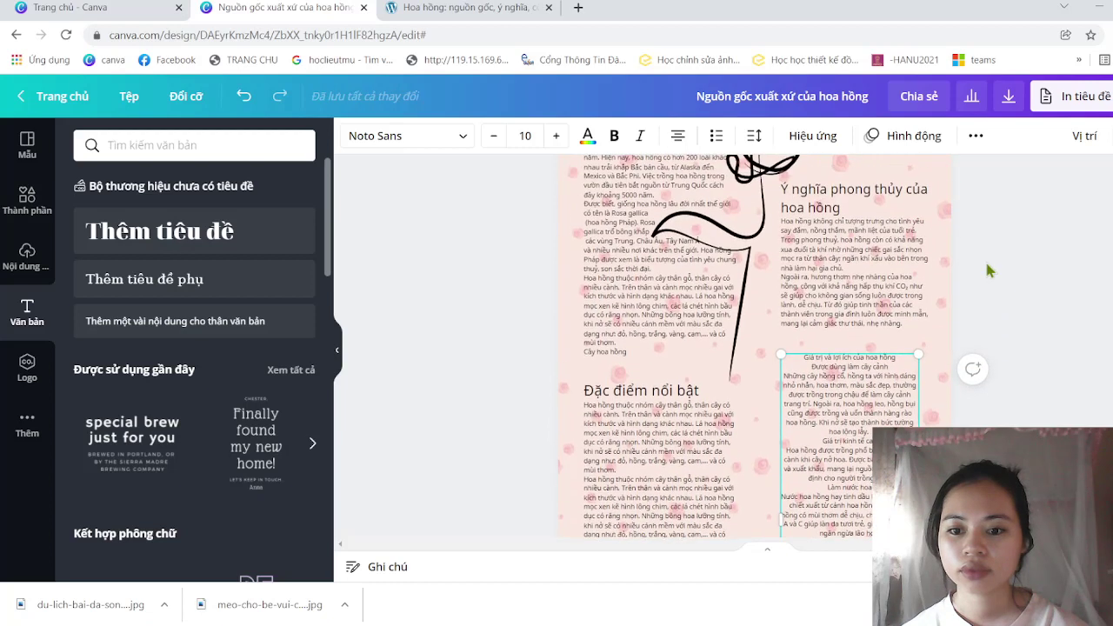
scroll(898, 368, "up", 1)
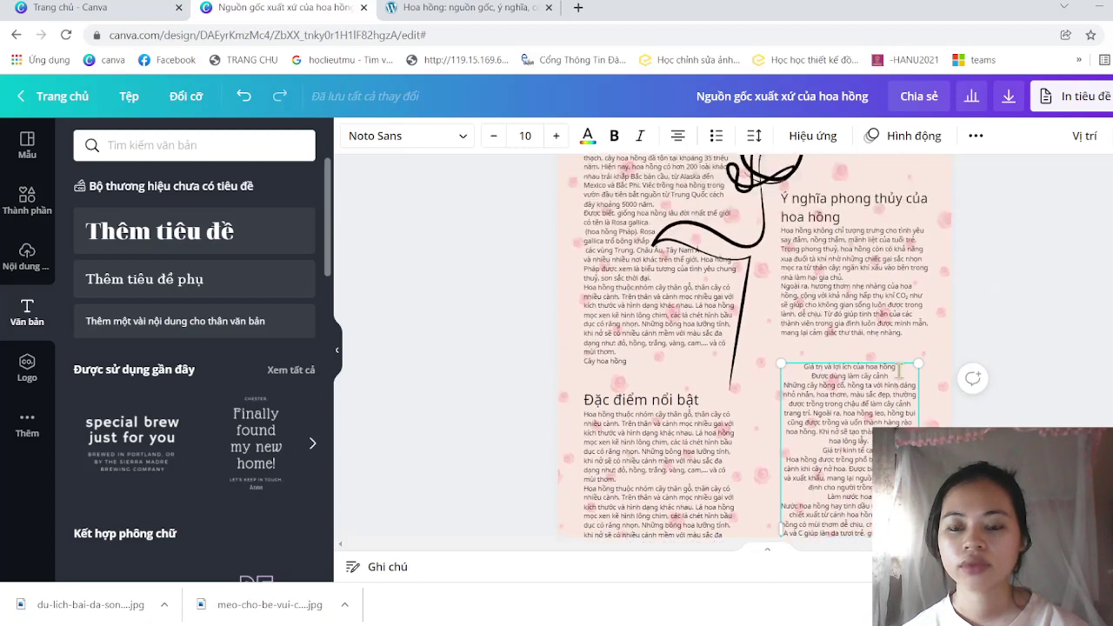
scroll(898, 369, "up", 1)
scroll(898, 369, "up", 1)
scroll(898, 368, "up", 1)
scroll(899, 371, "down", 1)
scroll(899, 371, "down", 2)
scroll(899, 370, "down", 2)
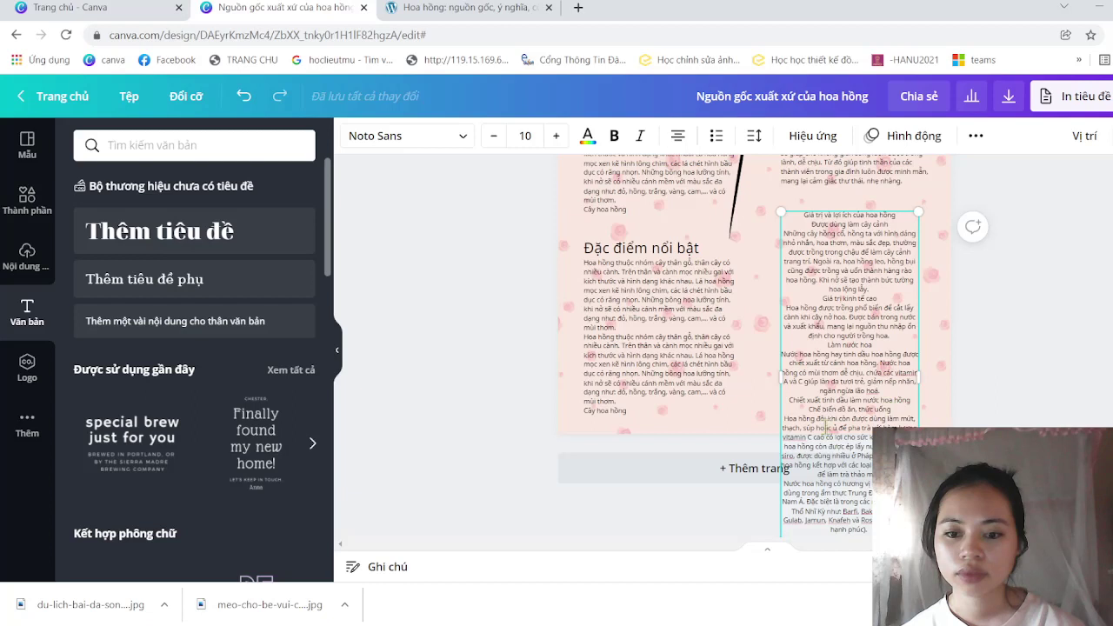
mouse_move(785, 418)
left_mouse_down()
mouse_move(813, 247)
mouse_move(856, 470)
left_mouse_up()
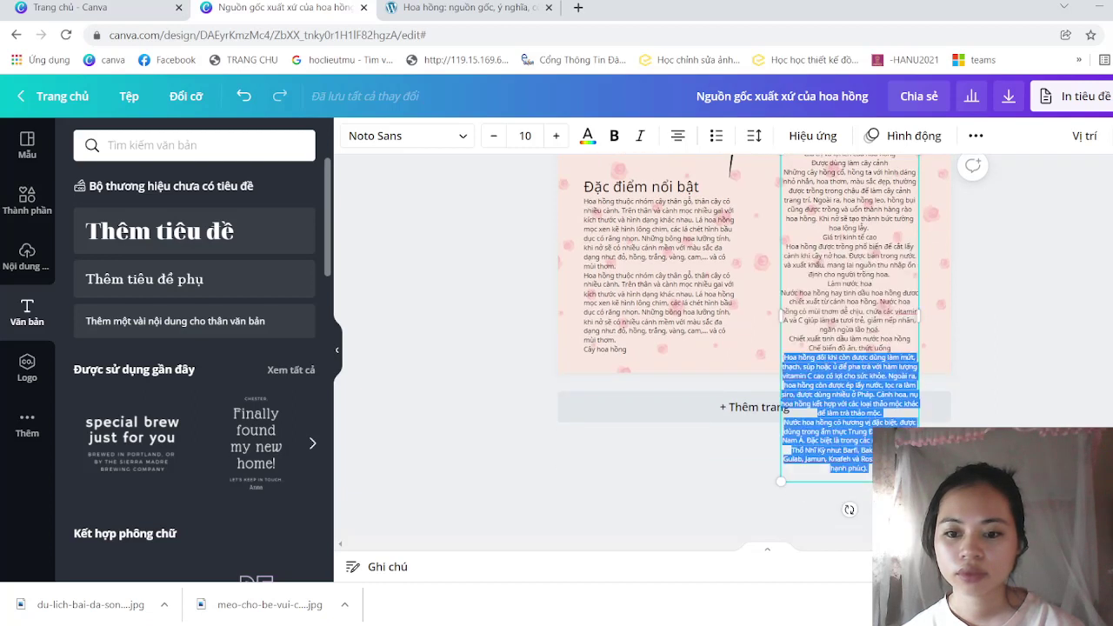
key("Delete")
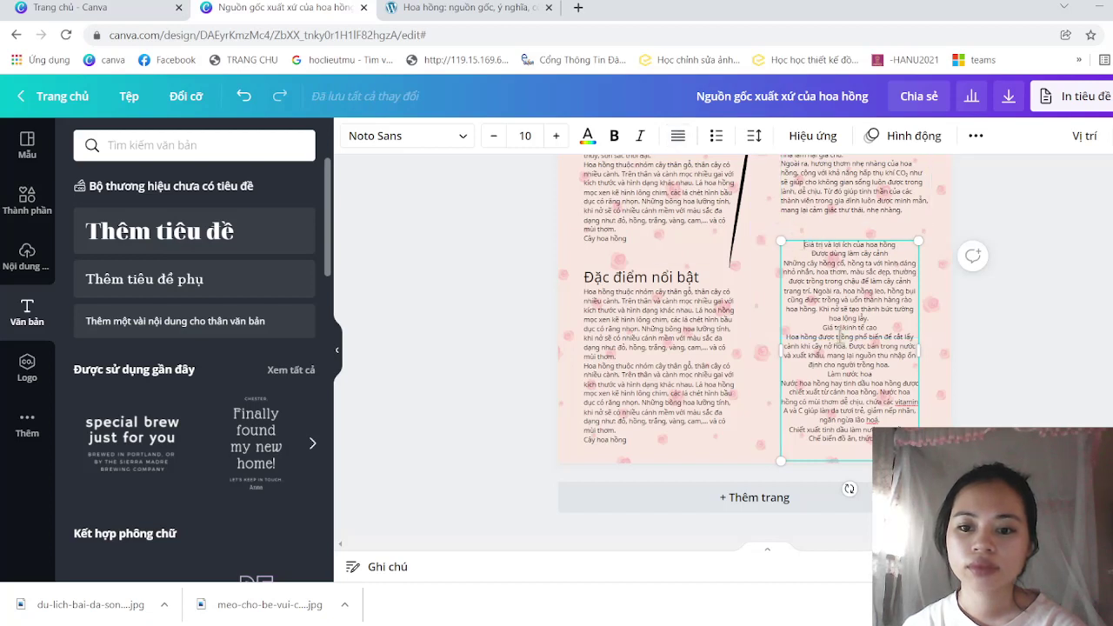
- Left-align all the text in the rose benefits column
left_click_drag(804, 245, 869, 439)
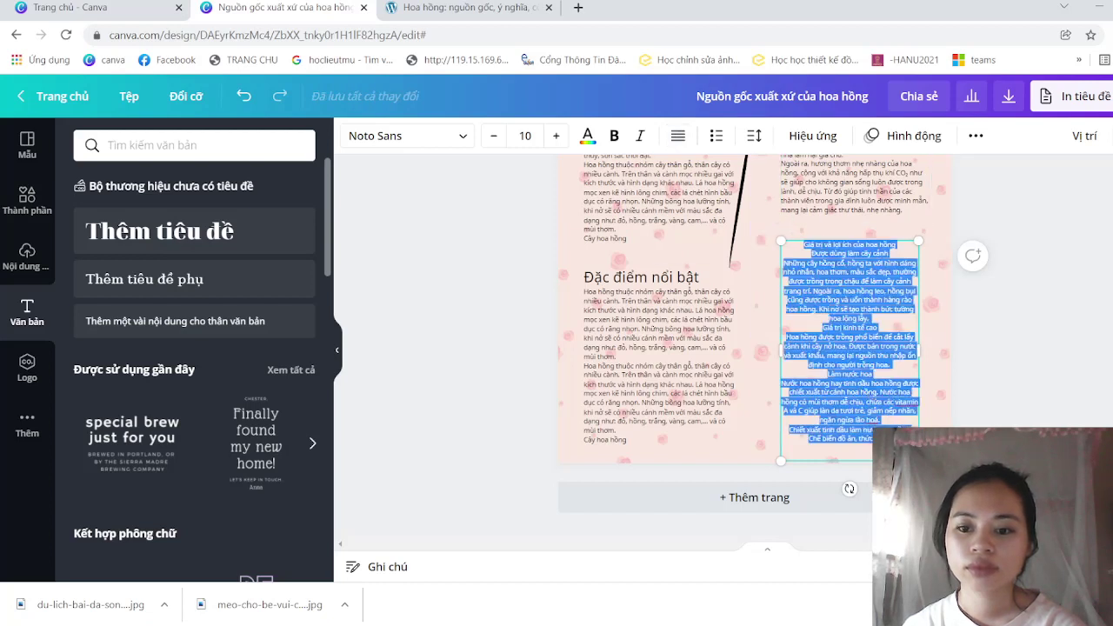
left_click(676, 134)
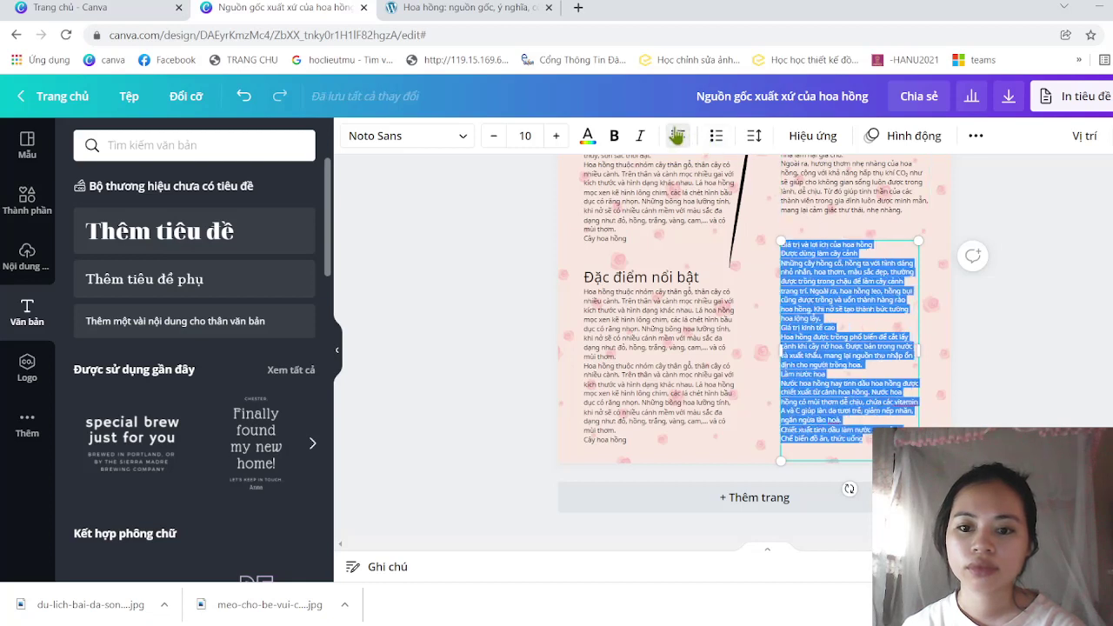
left_click(999, 336)
scroll(912, 256, "up", 3)
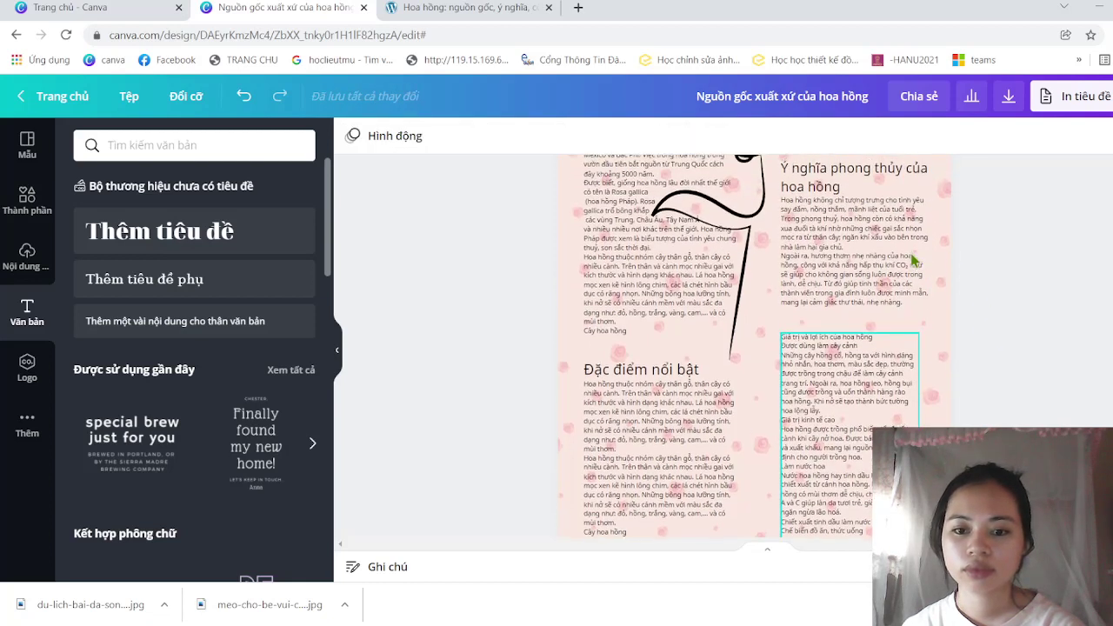
scroll(912, 259, "down", 1)
scroll(912, 259, "up", 2)
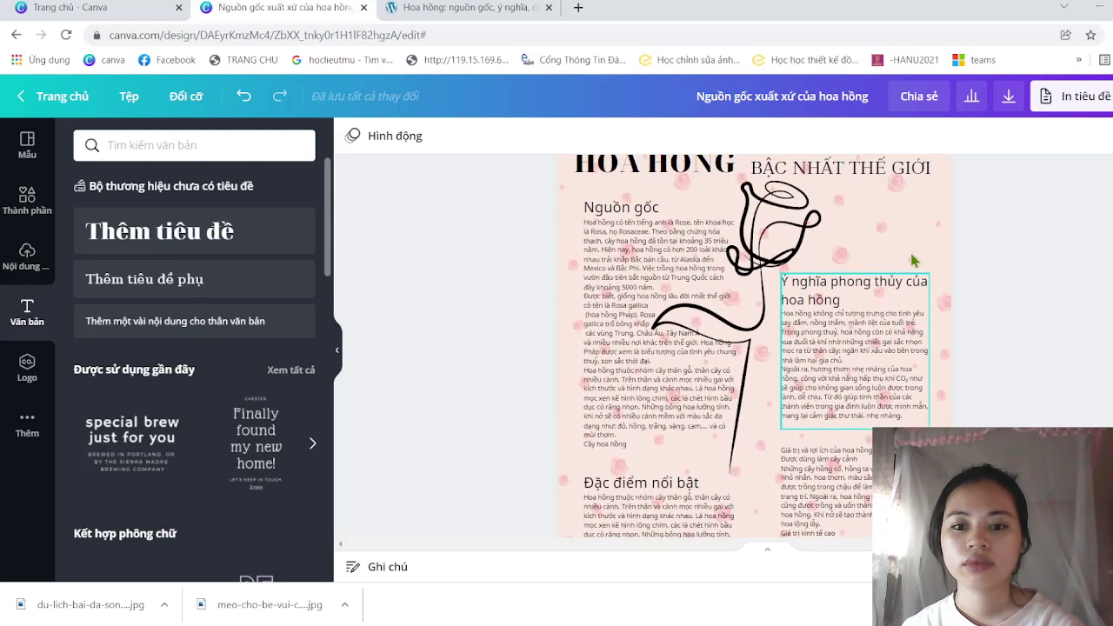
scroll(912, 259, "down", 1)
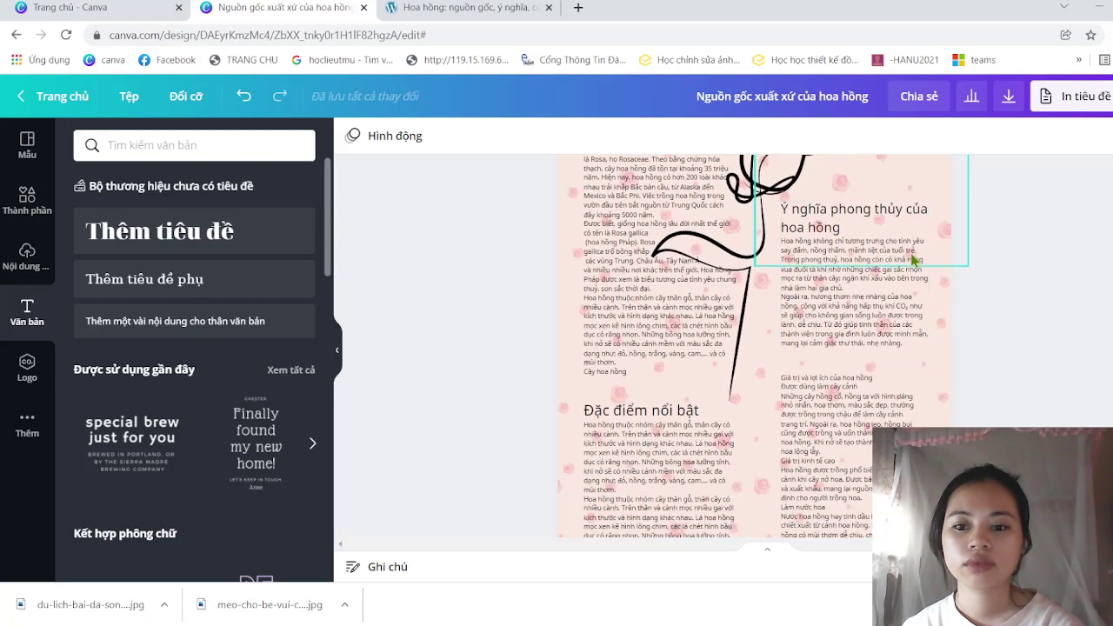
- Cycle the 'Ý nghĩa phong thủy' block's alignment through centered to right-aligned
left_click(897, 304)
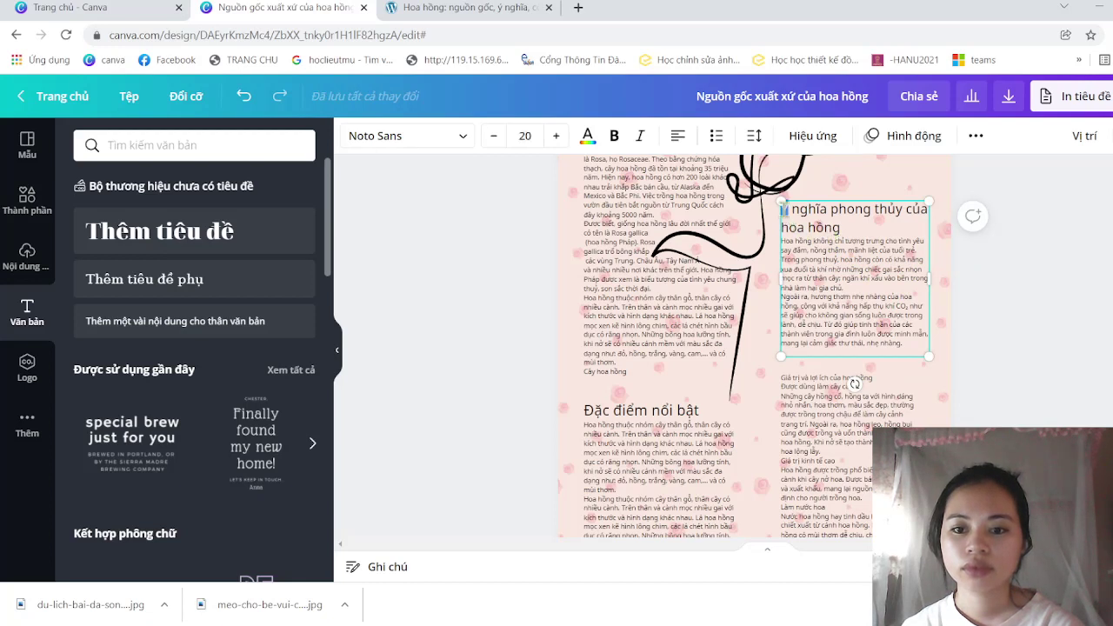
left_click_drag(781, 210, 917, 351)
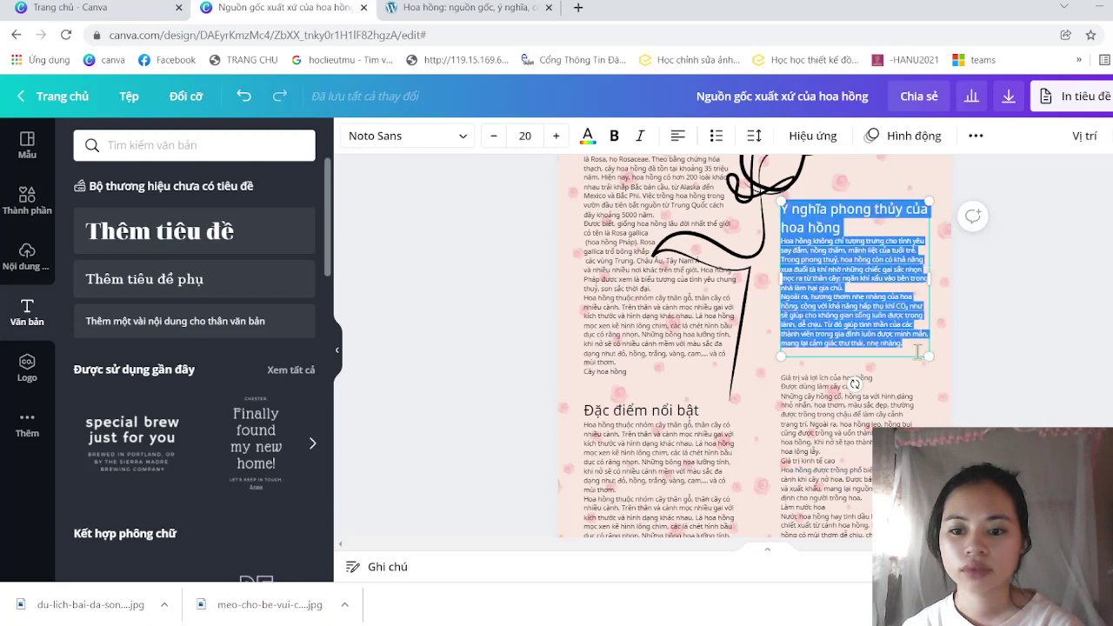
left_click(684, 139)
left_click(684, 139)
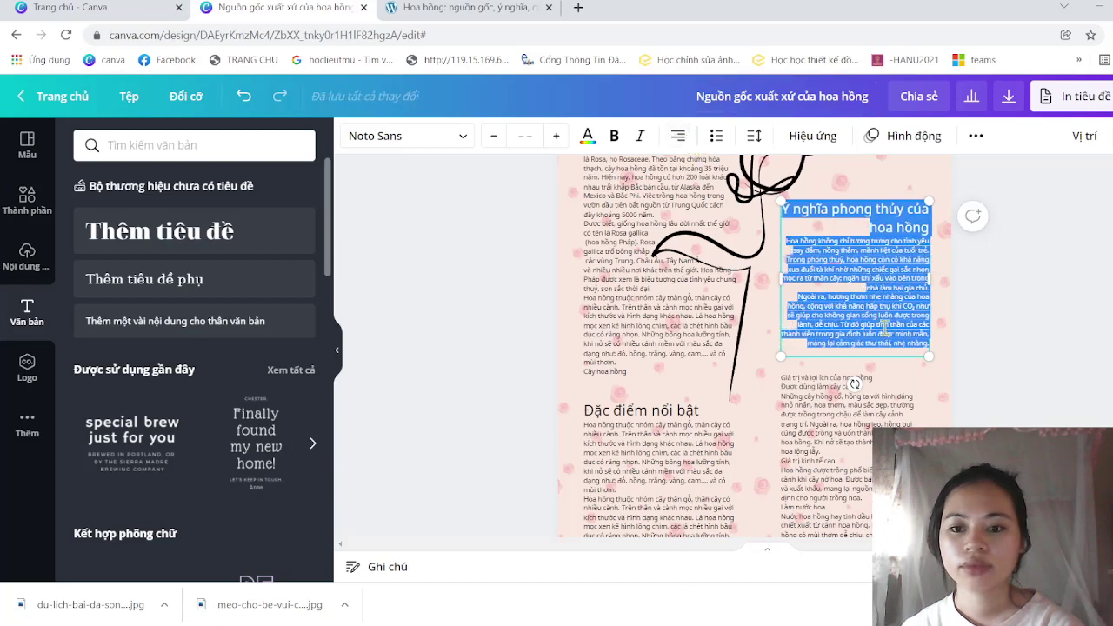
left_click(1022, 391)
scroll(1022, 391, "up", 2)
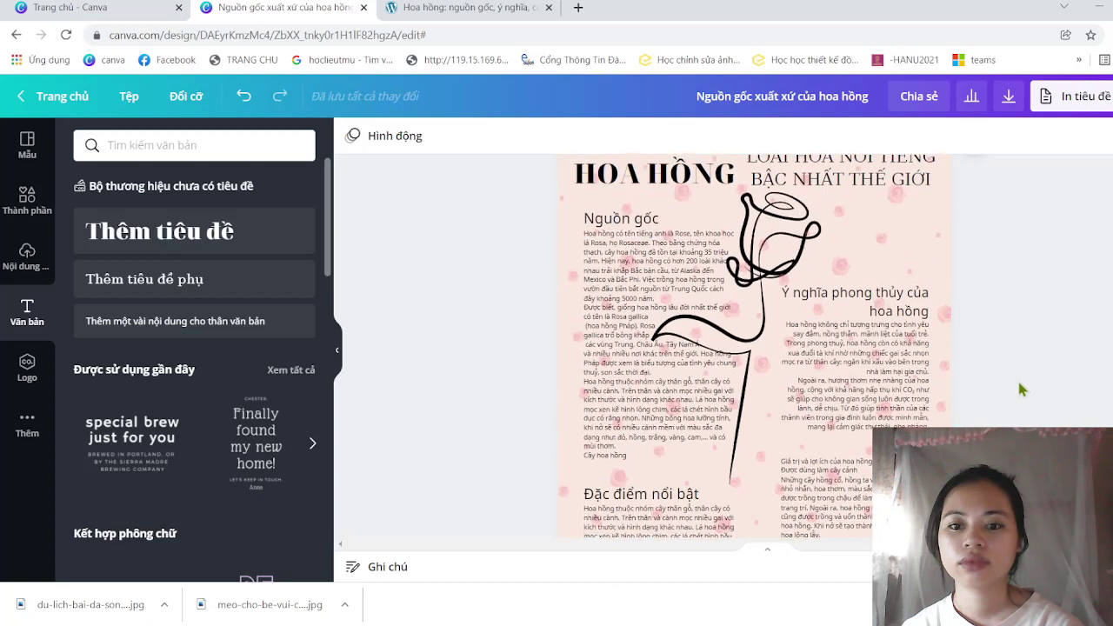
scroll(1021, 390, "down", 3)
- Switch the lower right-column fact text through justified to right-aligned
left_click(865, 385)
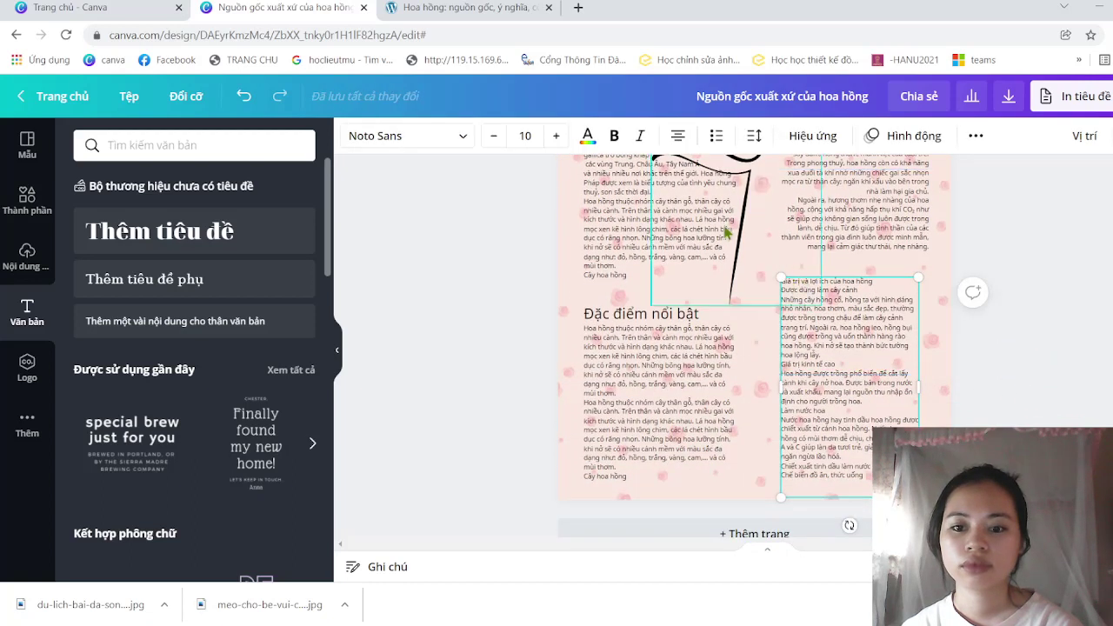
left_click(677, 136)
left_click(678, 137)
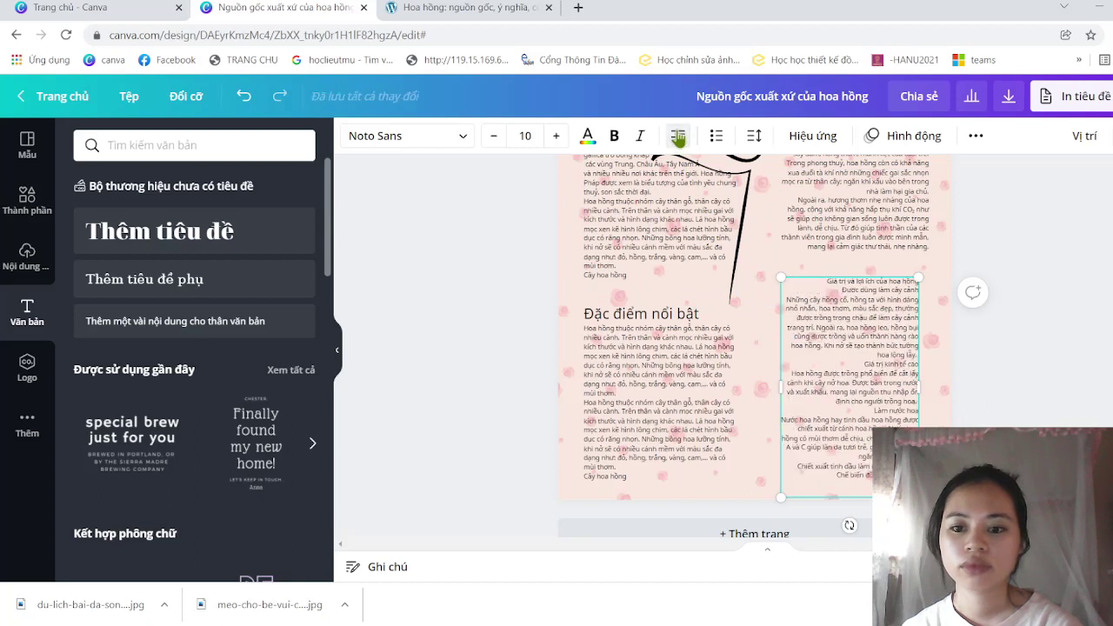
left_click(999, 393)
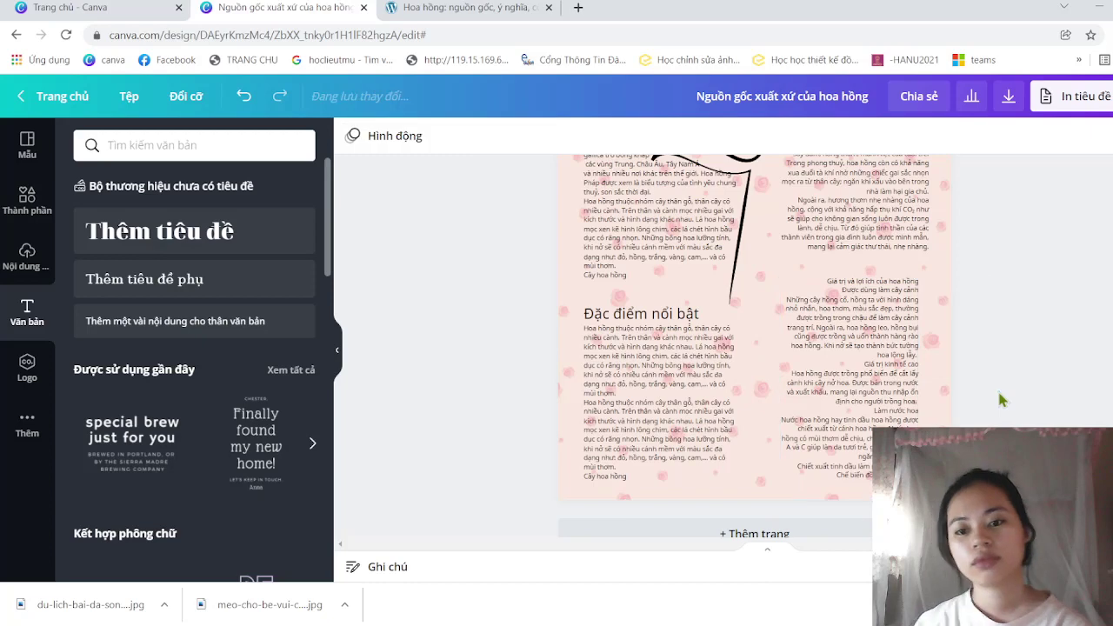
scroll(1054, 292, "up", 3)
scroll(1055, 297, "up", 1)
scroll(1055, 298, "down", 2)
scroll(1055, 297, "up", 2)
scroll(1055, 297, "down", 1)
scroll(1056, 297, "up", 1)
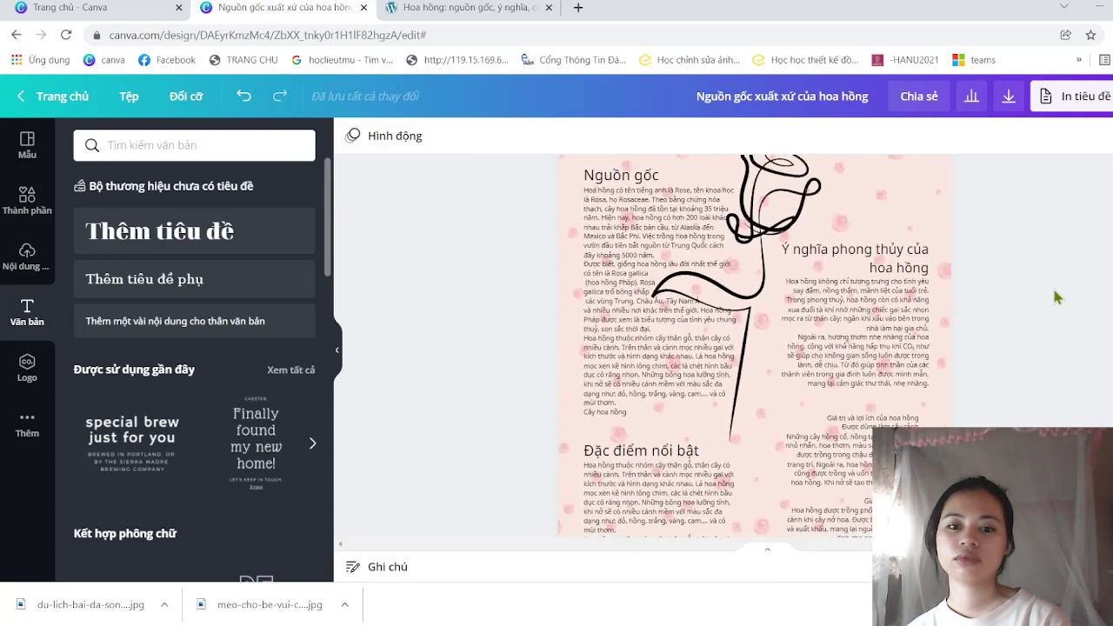
scroll(1056, 297, "down", 3)
scroll(1056, 297, "down", 1)
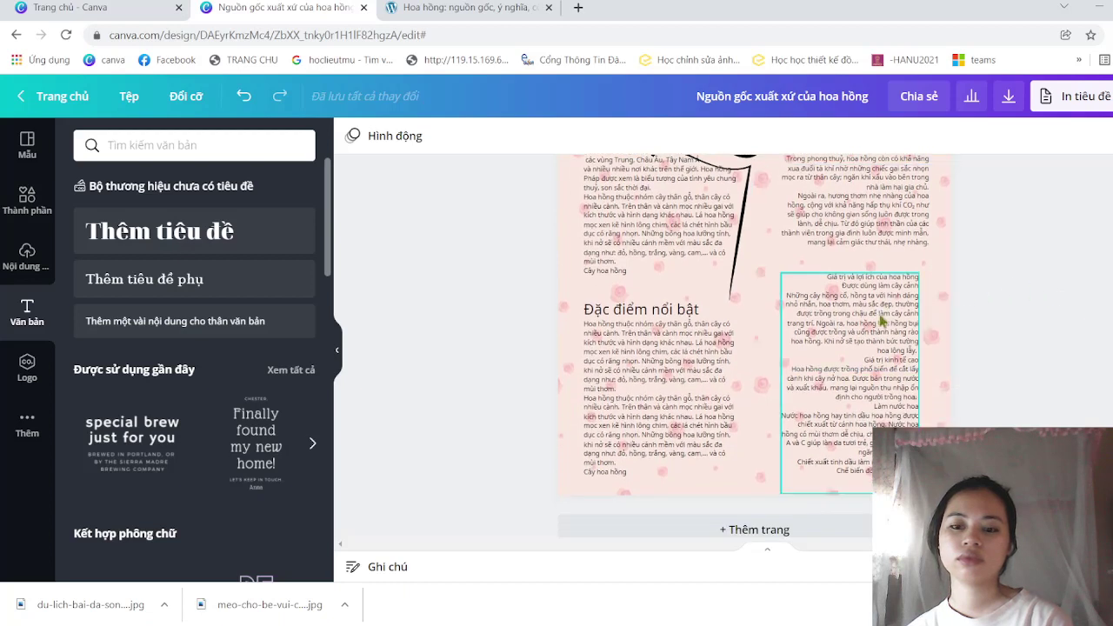
- Set the lower right-column fact text back to left alignment
left_click(858, 333)
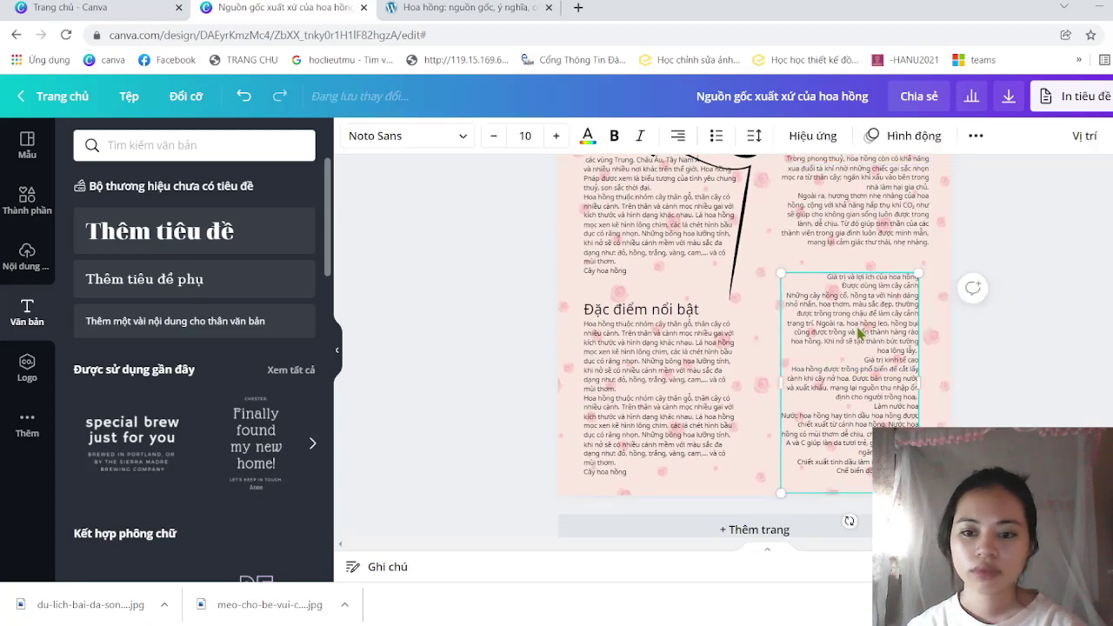
left_click(677, 137)
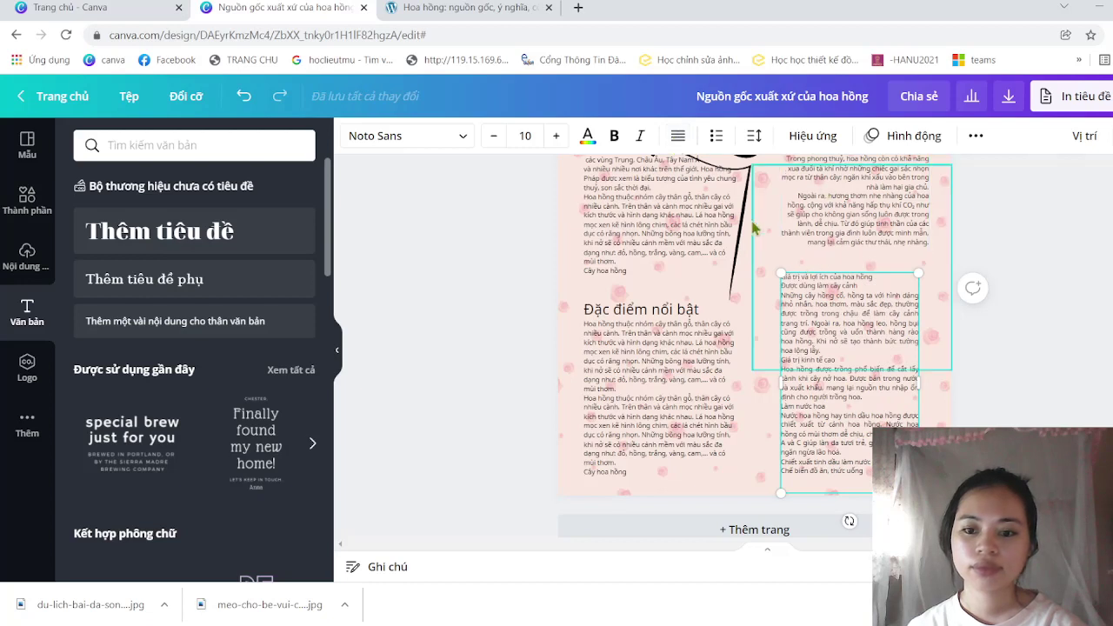
left_click(677, 136)
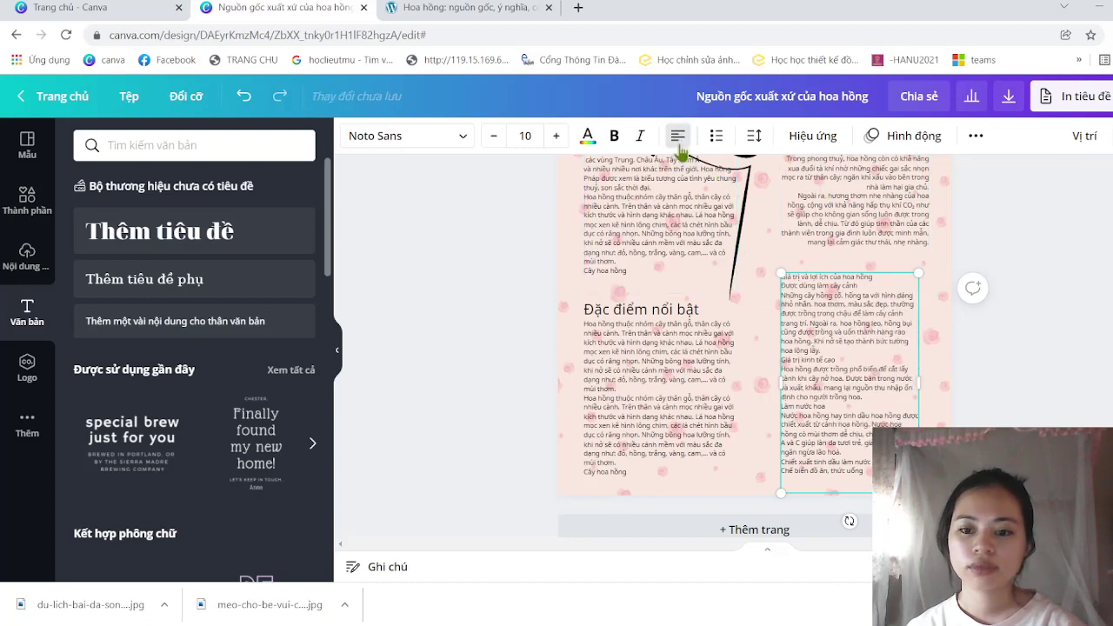
scroll(780, 261, "up", 1)
scroll(780, 261, "up", 1)
- Left-align the 'Ý nghĩa phong thủy của hoa hồng' block and review the whole page
left_click(845, 265)
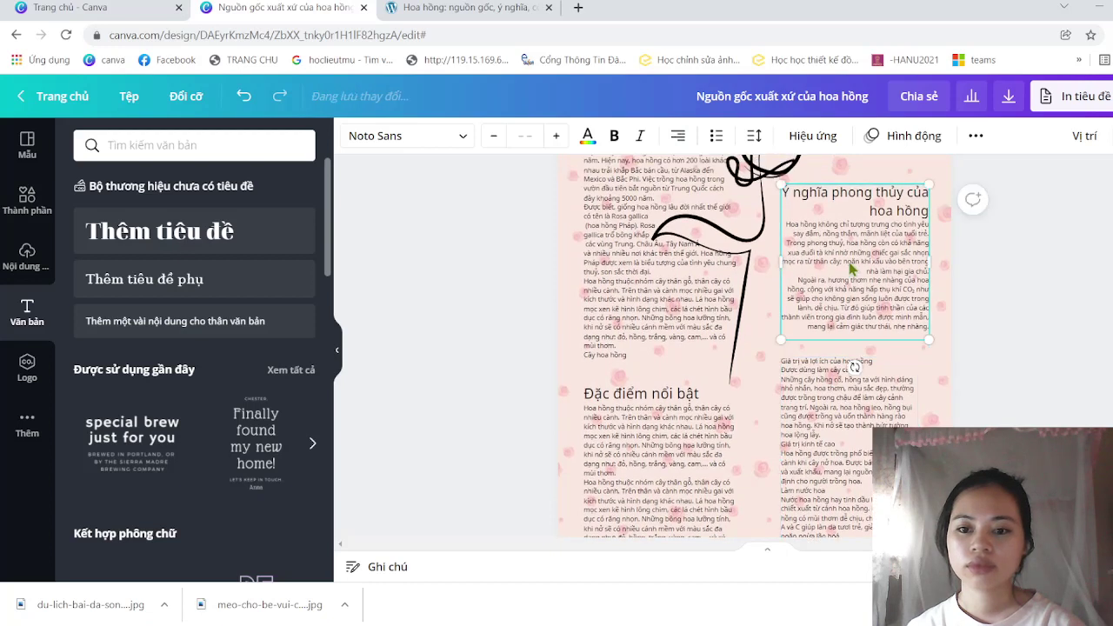
left_click(677, 136)
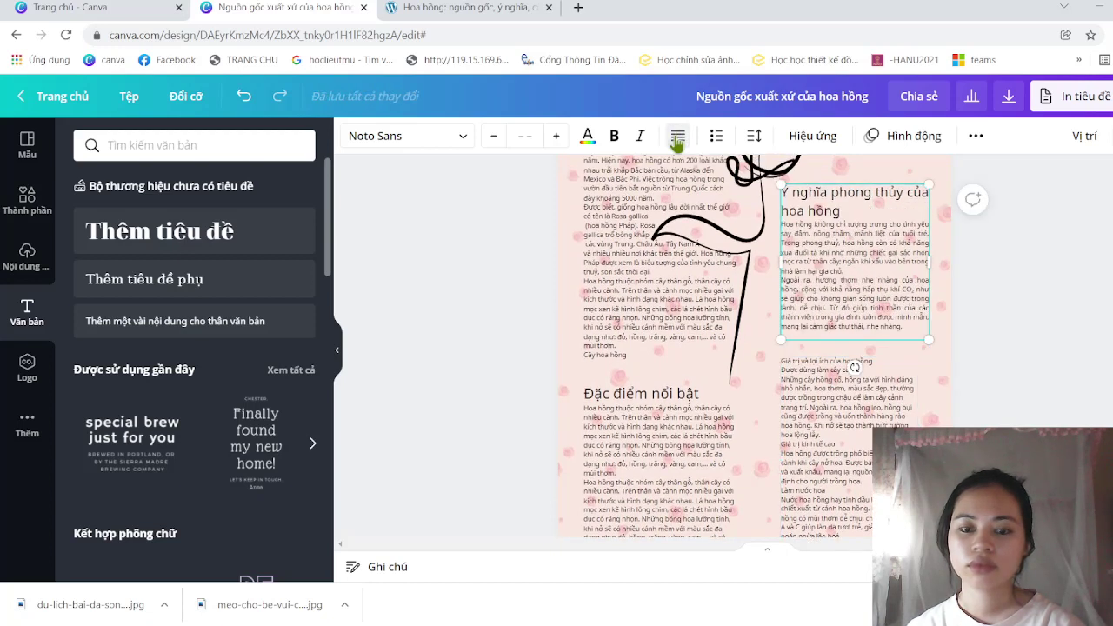
left_click(676, 137)
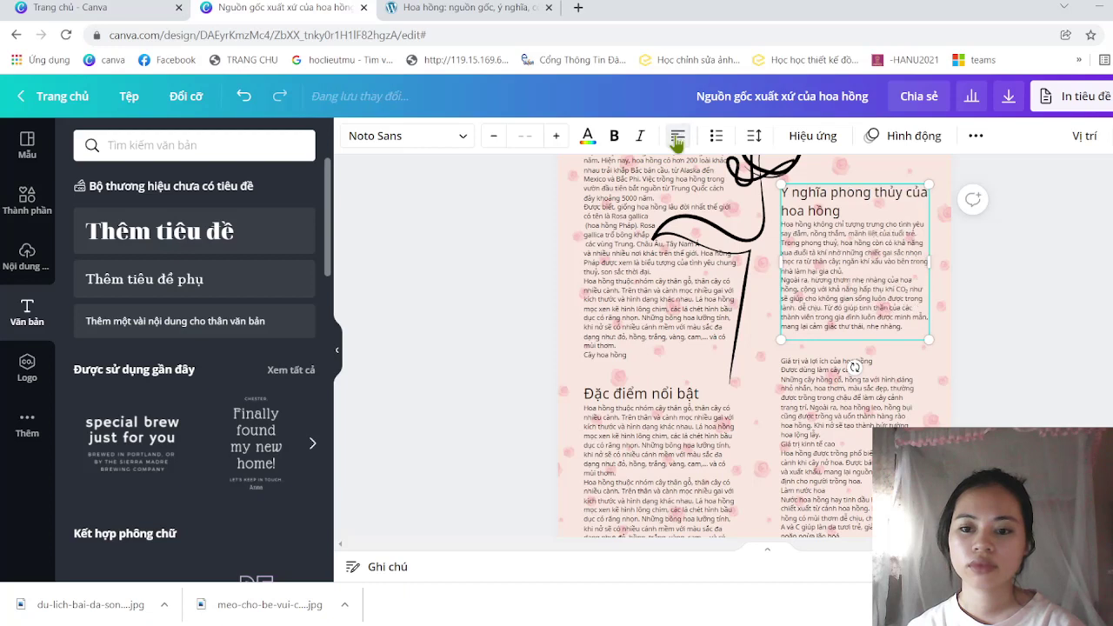
left_click(1015, 408)
scroll(1015, 409, "up", 2)
scroll(1015, 409, "down", 4)
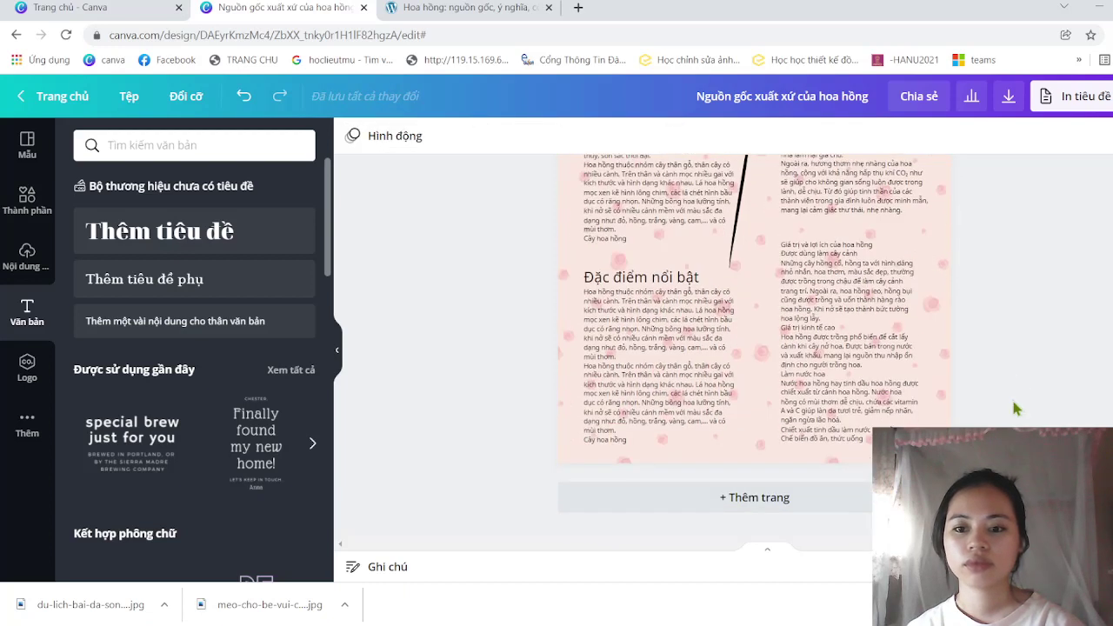
scroll(1014, 402, "up", 1)
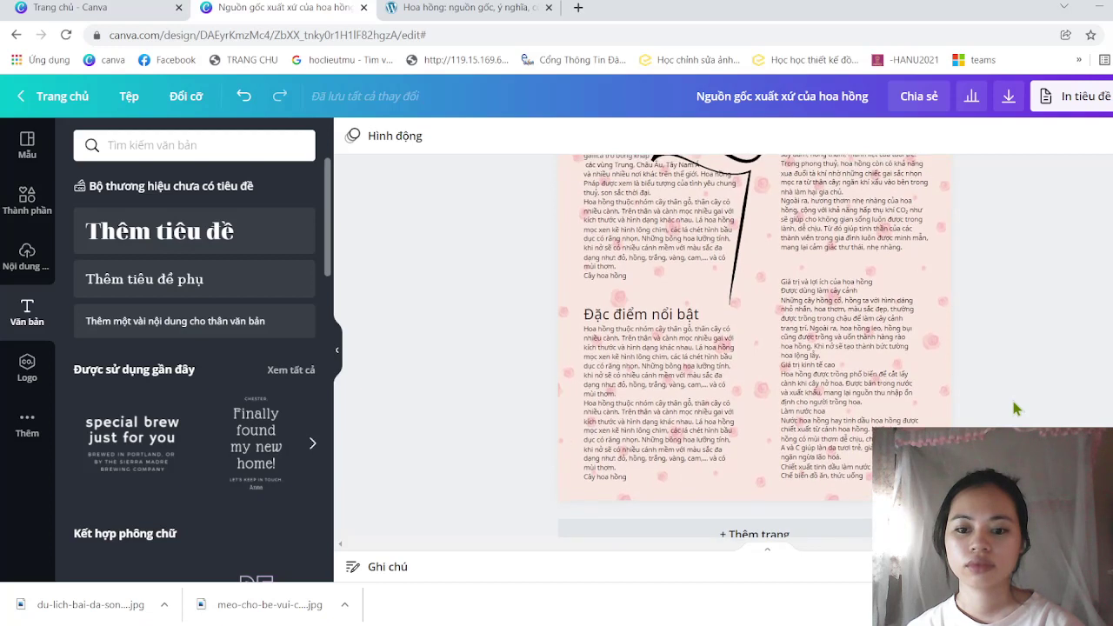
scroll(1015, 407, "up", 1)
scroll(1014, 408, "up", 1)
scroll(1015, 408, "up", 2)
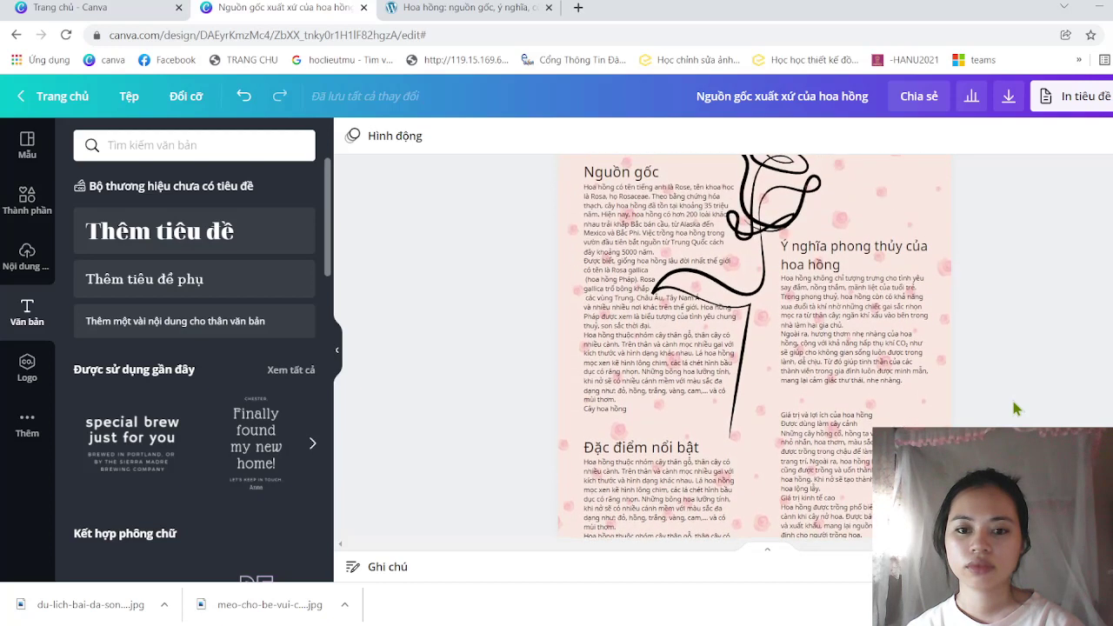
scroll(1016, 407, "up", 1)
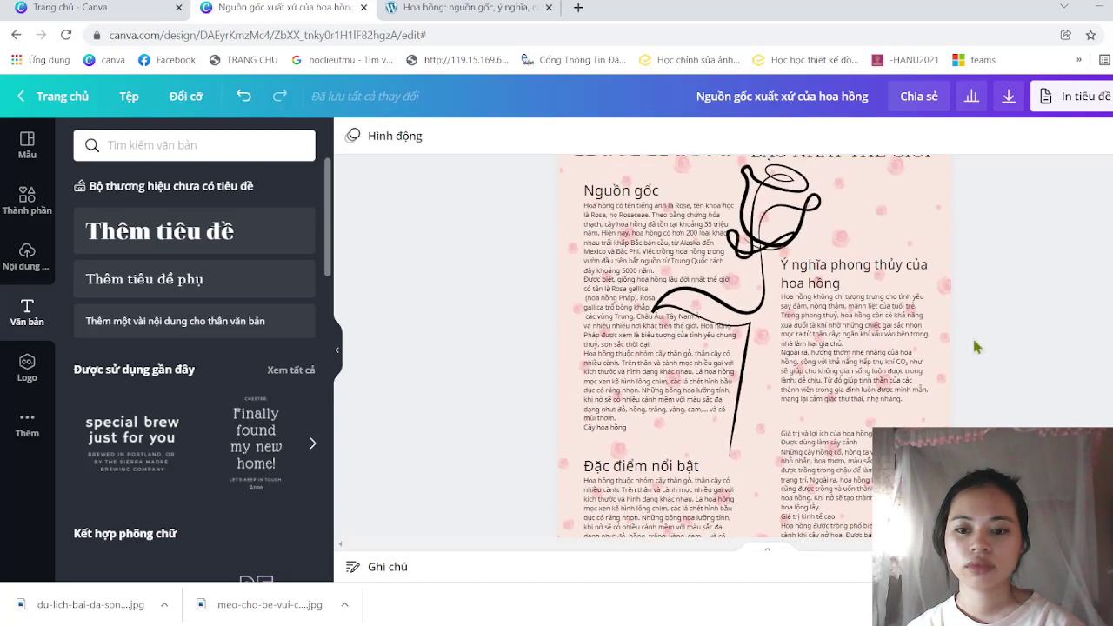
- Try Noto Sans as the HOA HỒNG title font
left_click(867, 272)
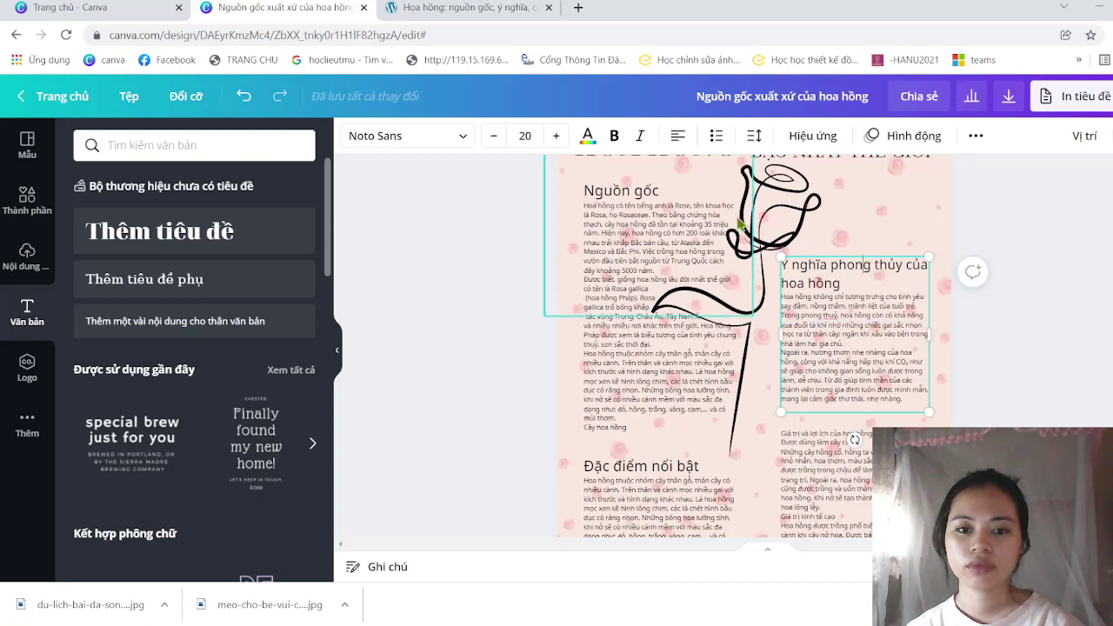
scroll(713, 247, "up", 2)
scroll(687, 239, "up", 1)
left_click(676, 239)
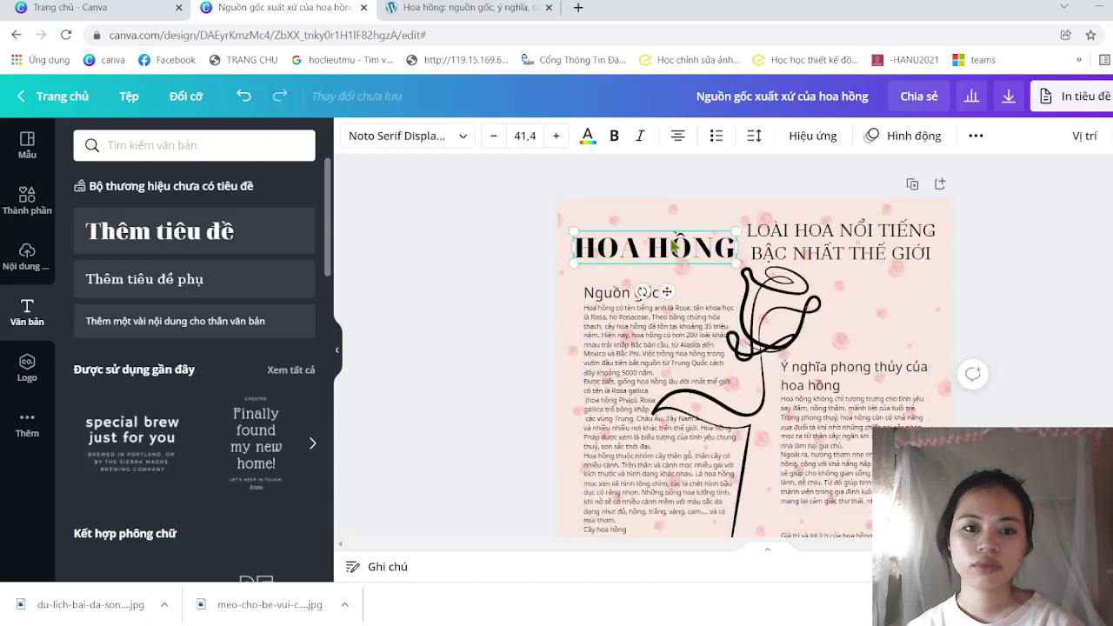
left_click(461, 139)
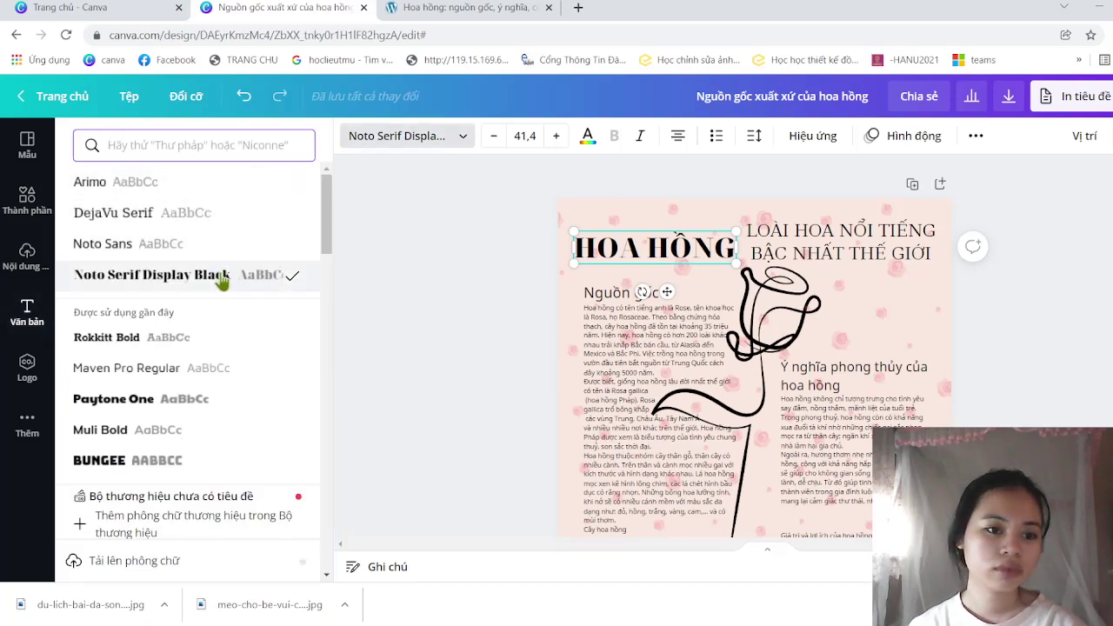
scroll(217, 259, "down", 1)
scroll(218, 259, "up", 1)
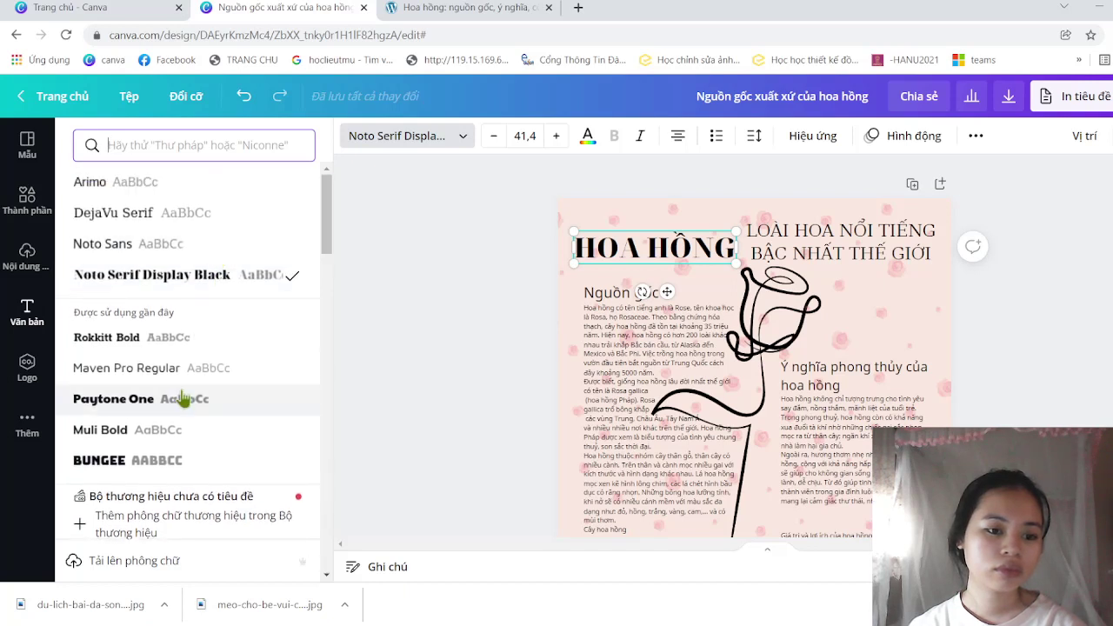
scroll(183, 398, "down", 2)
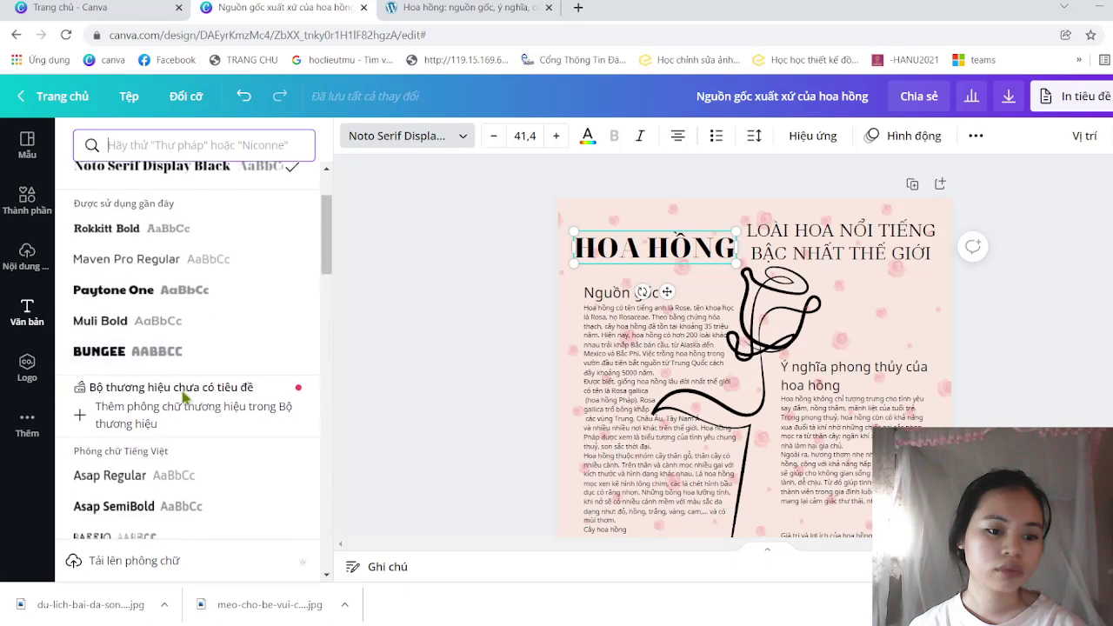
scroll(182, 398, "down", 1)
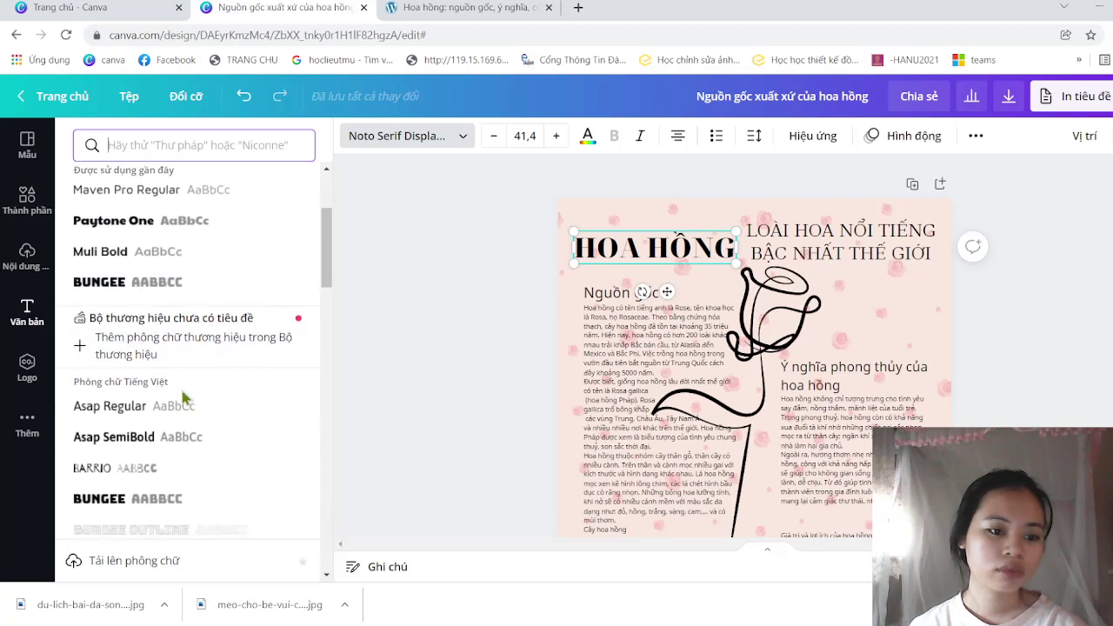
scroll(180, 393, "up", 3)
left_click(162, 252)
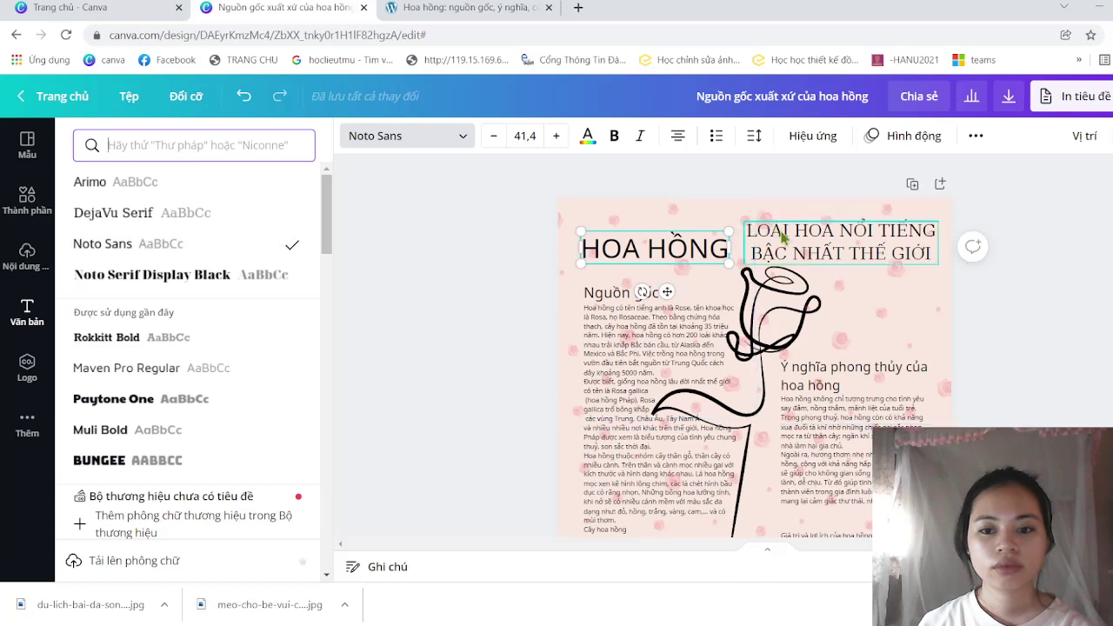
- Set the subtitle beside the title in Dancing Script
left_click(796, 249)
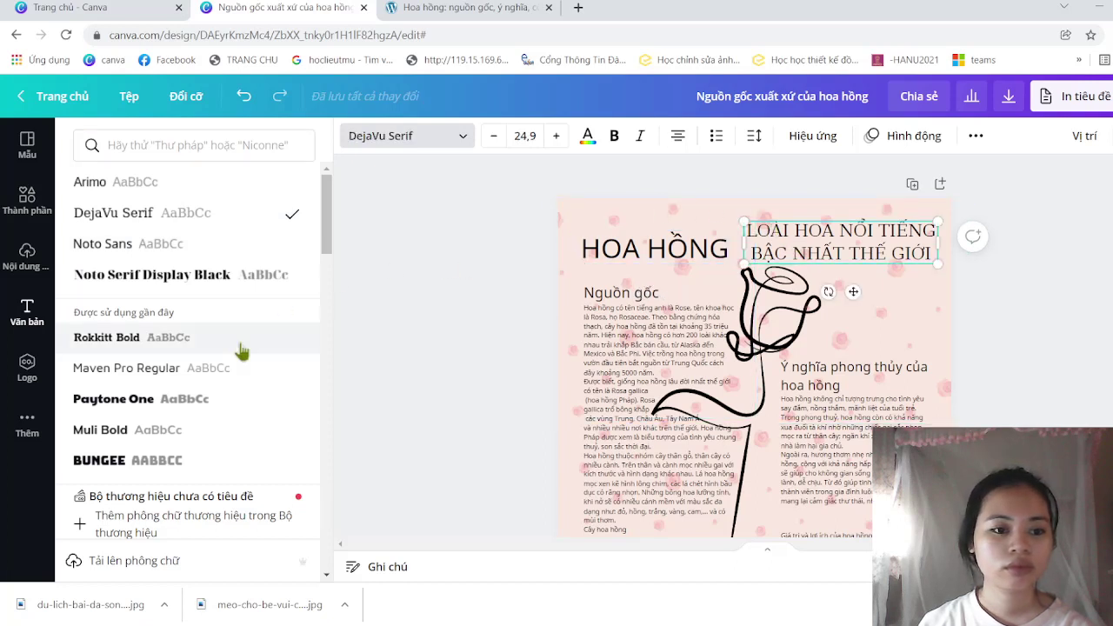
scroll(207, 423, "down", 3)
scroll(207, 424, "down", 2)
scroll(207, 426, "down", 1)
left_click(130, 402)
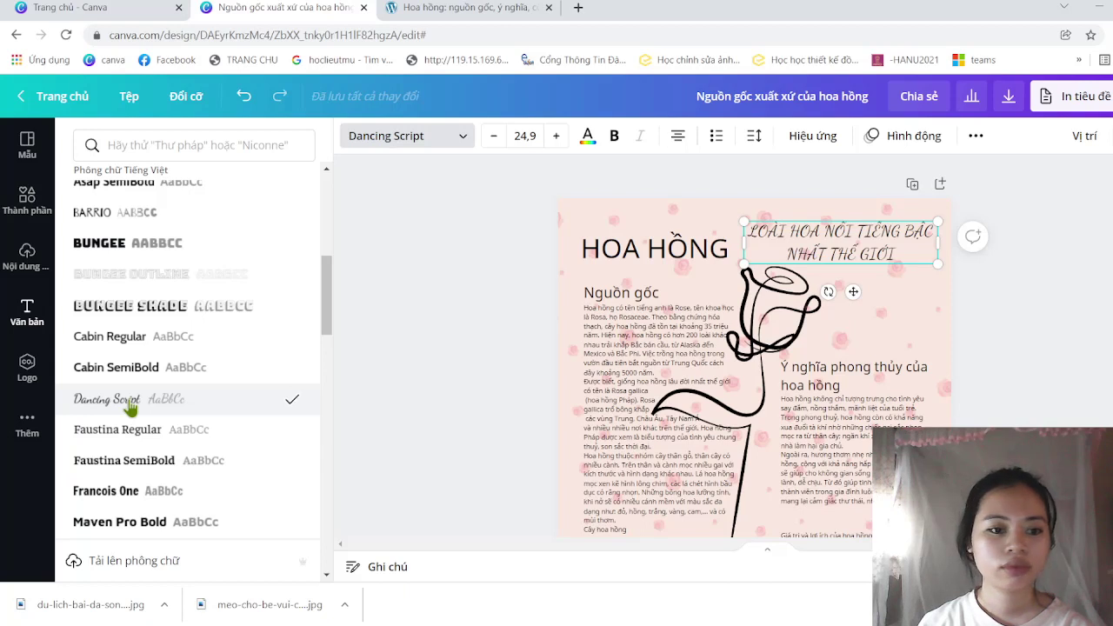
- Apply Dancing Script to the HOA HỒNG title and nudge it slightly right
left_click(614, 247)
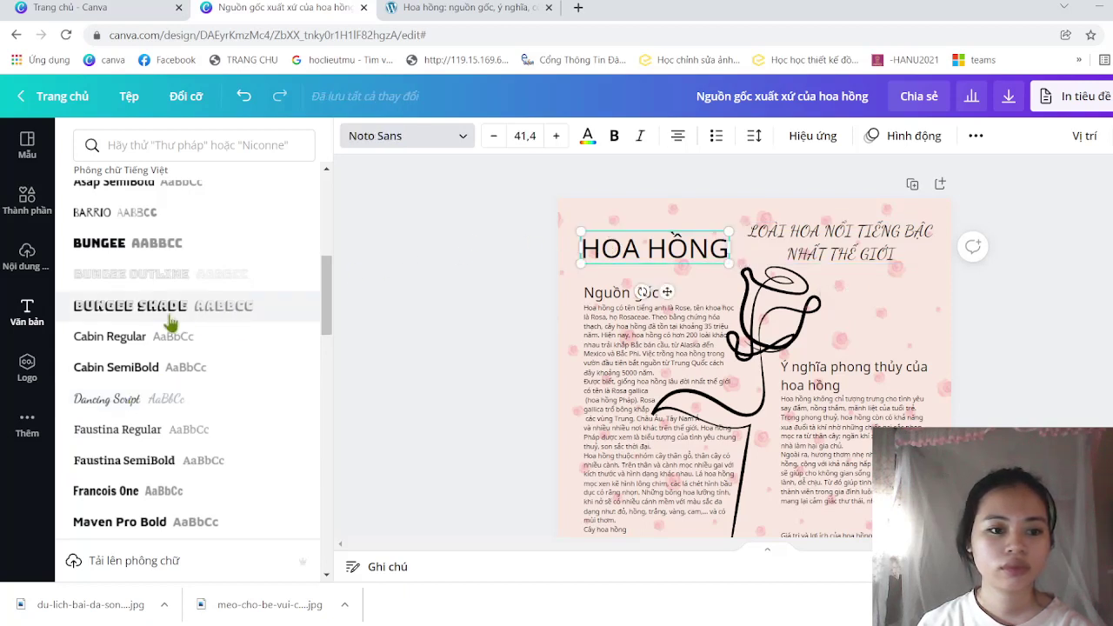
left_click(130, 405)
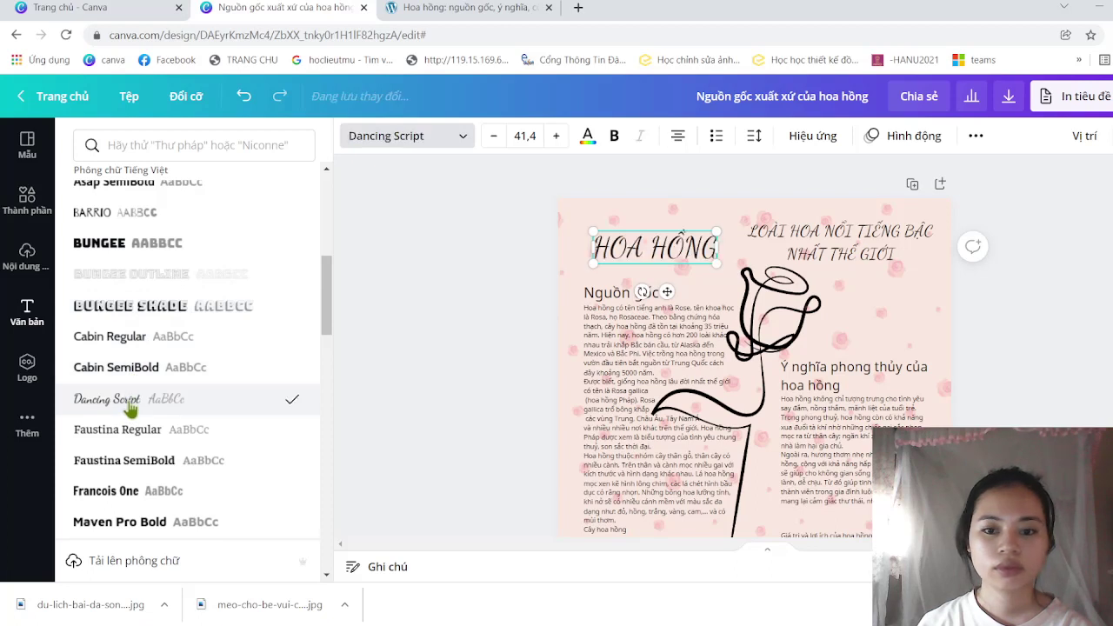
scroll(131, 406, "down", 1)
scroll(130, 405, "down", 1)
scroll(131, 406, "down", 1)
scroll(131, 407, "down", 2)
scroll(131, 406, "down", 1)
scroll(130, 407, "down", 2)
scroll(131, 409, "down", 2)
scroll(130, 407, "down", 1)
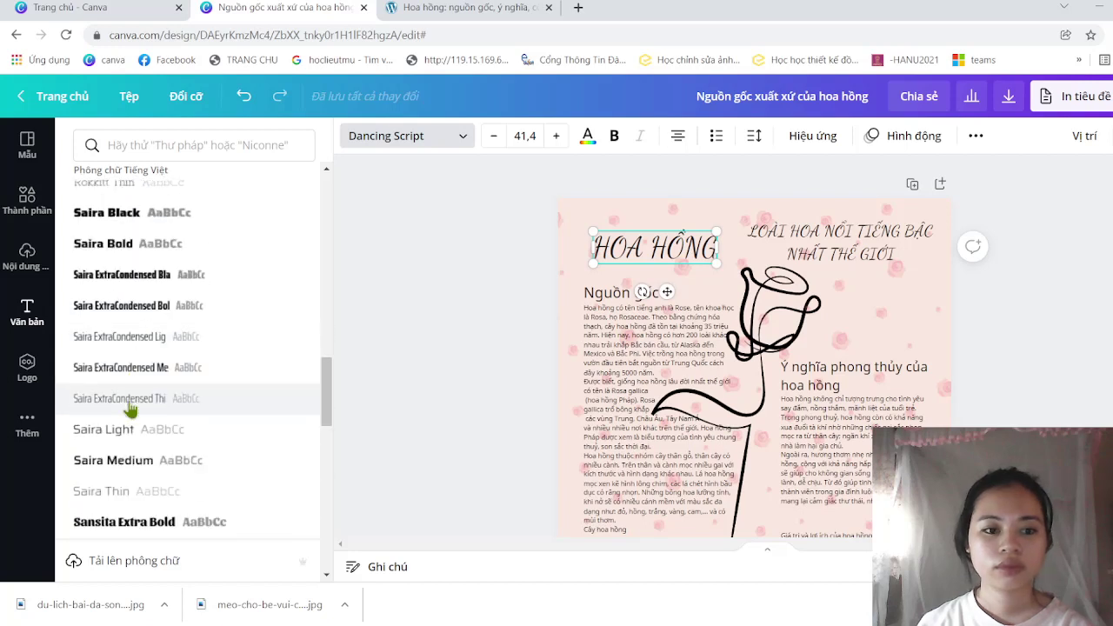
left_click_drag(641, 259, 652, 254)
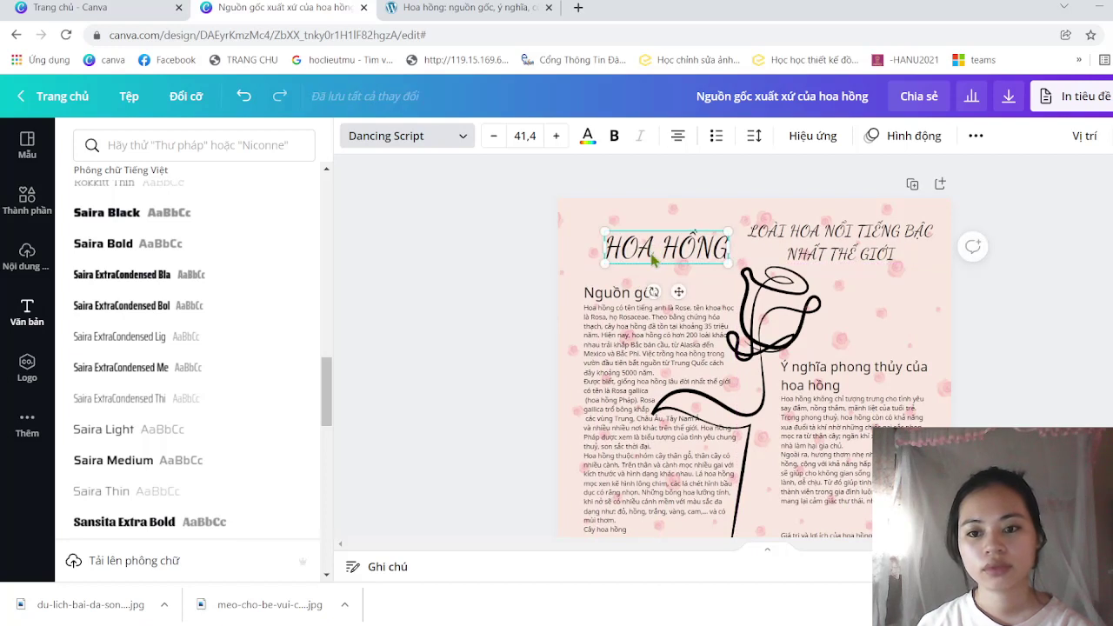
- Make the subtitle bold and try the Alamanda script font on it
left_click(810, 245)
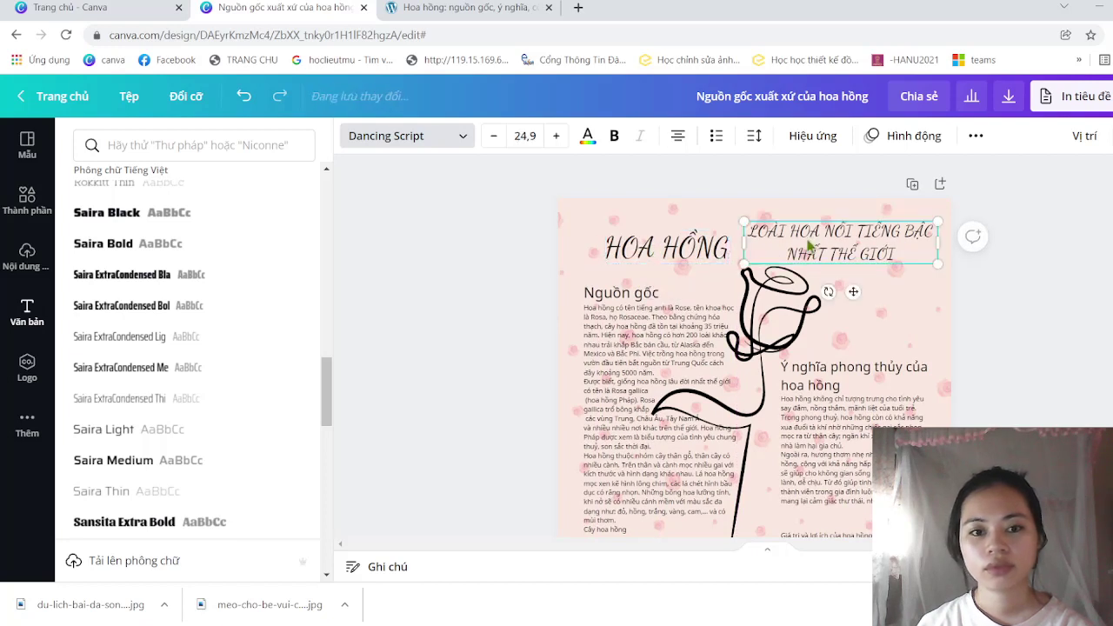
left_click(616, 137)
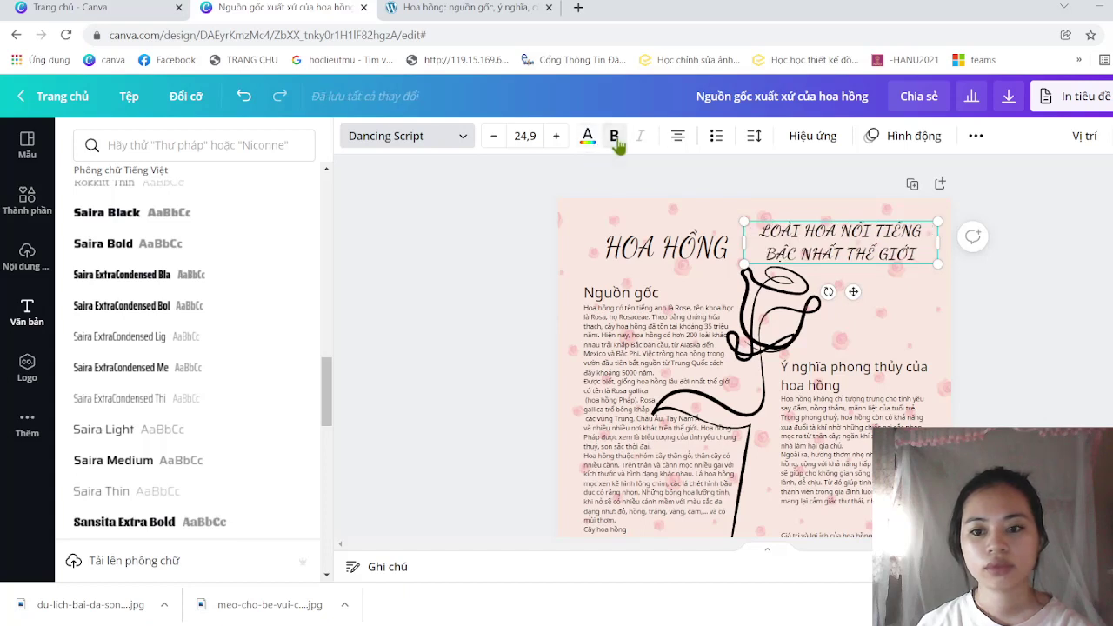
scroll(217, 489, "down", 1)
scroll(221, 492, "down", 3)
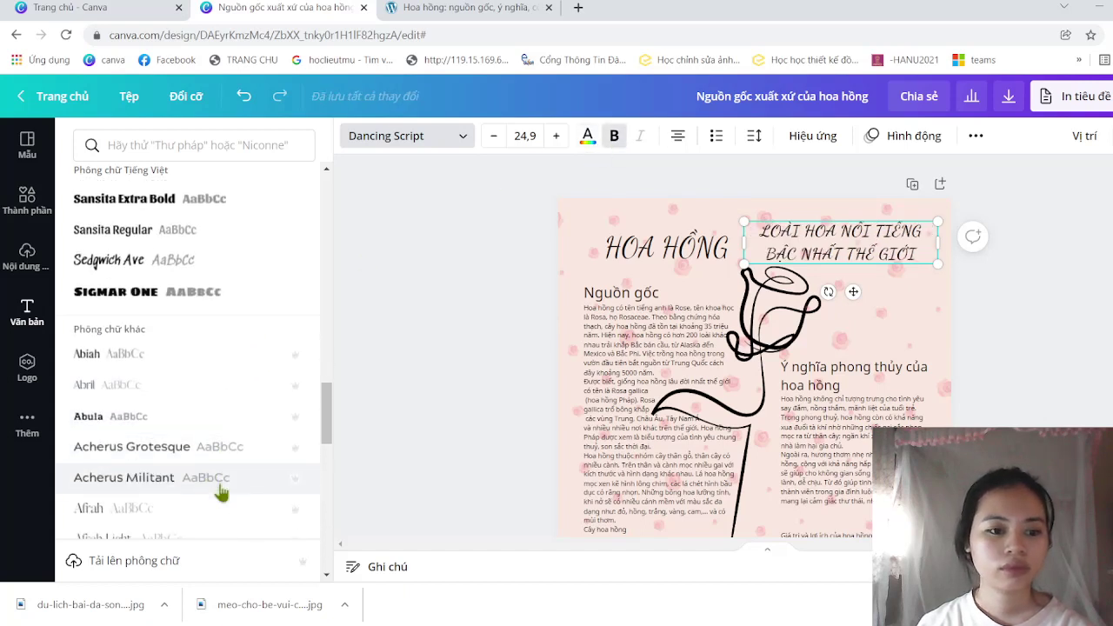
scroll(222, 492, "down", 2)
scroll(222, 492, "down", 1)
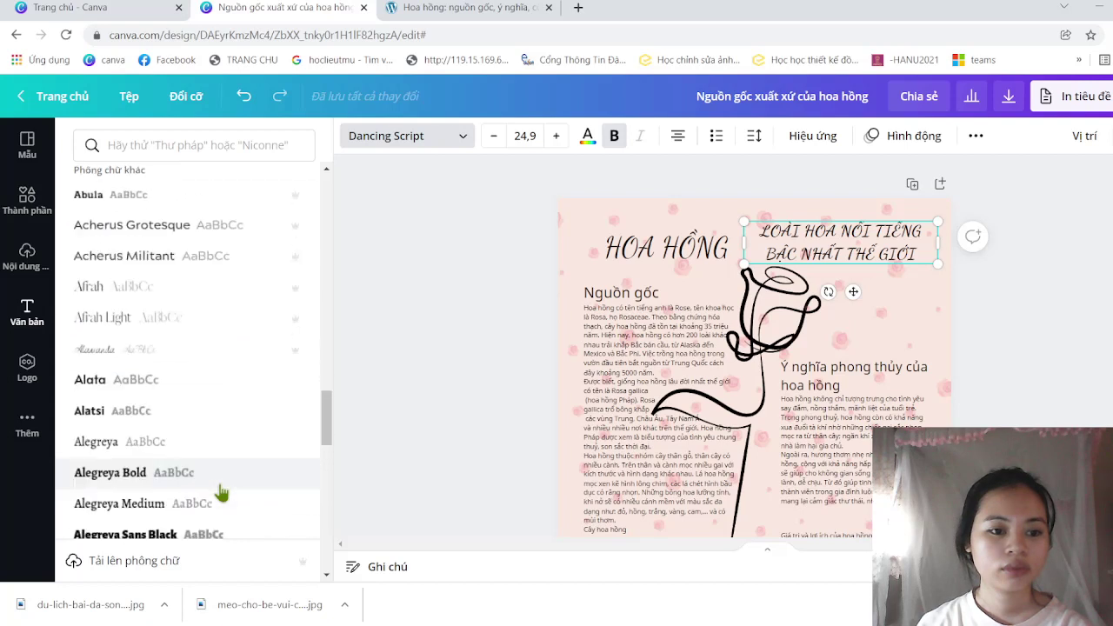
left_click(152, 358)
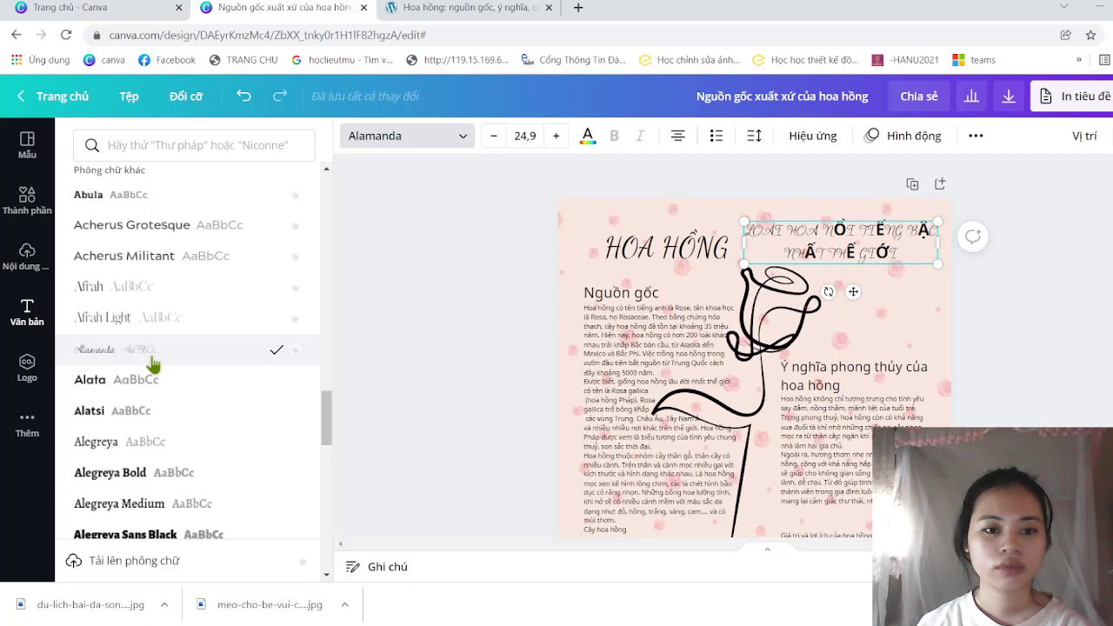
- Undo the Alamanda change so the subtitle returns to Dancing Script
left_click(246, 103)
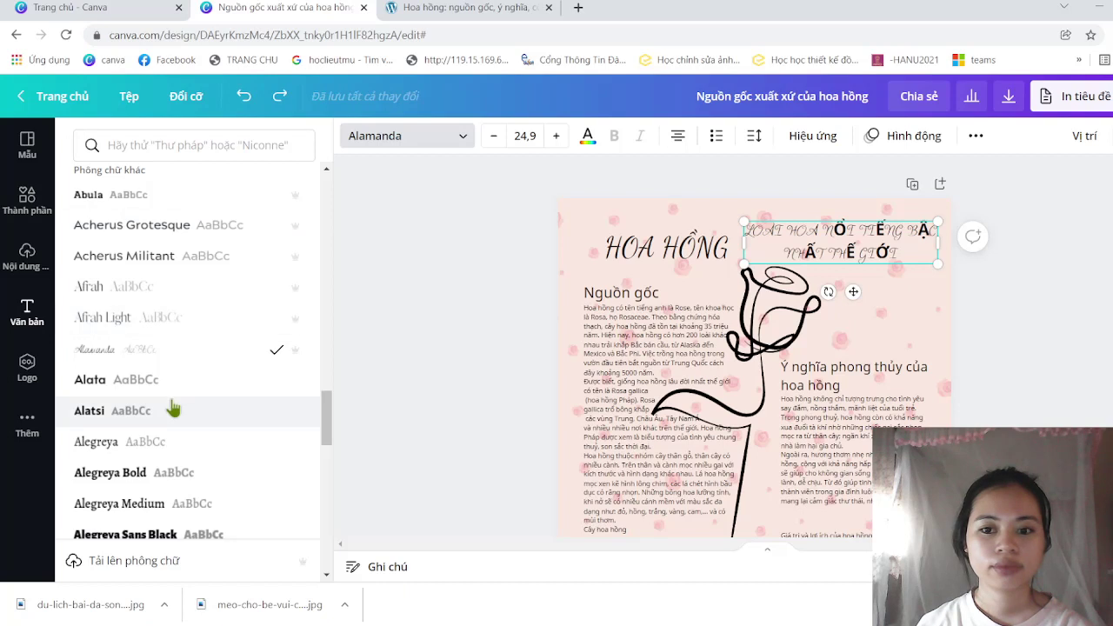
left_click(242, 101)
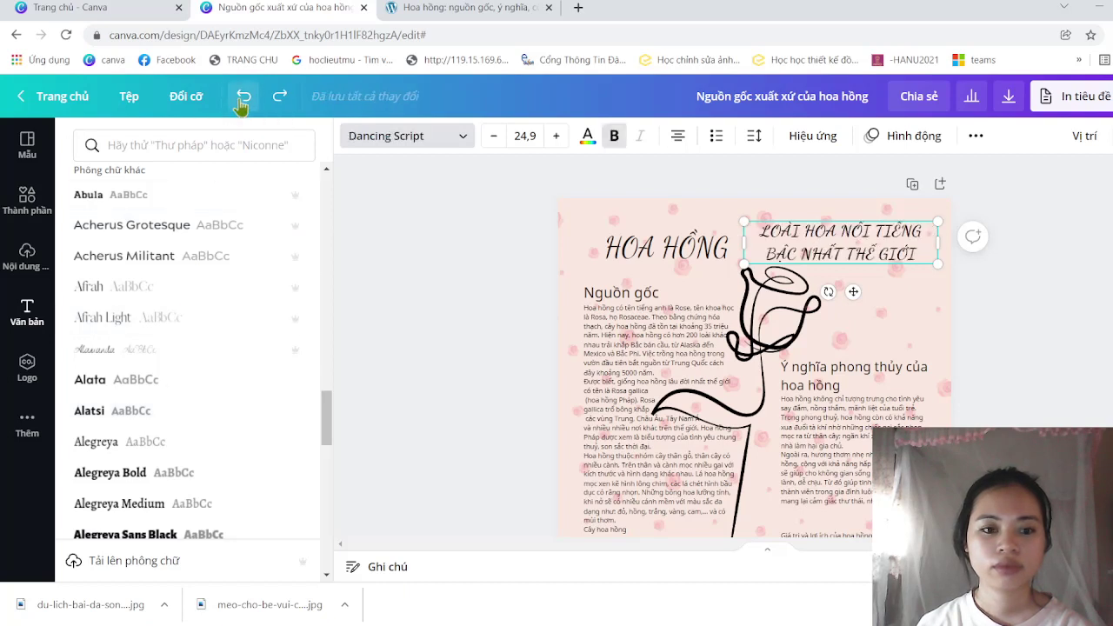
scroll(206, 383, "down", 3)
scroll(207, 380, "down", 2)
scroll(209, 382, "down", 1)
scroll(209, 383, "down", 1)
scroll(204, 384, "down", 3)
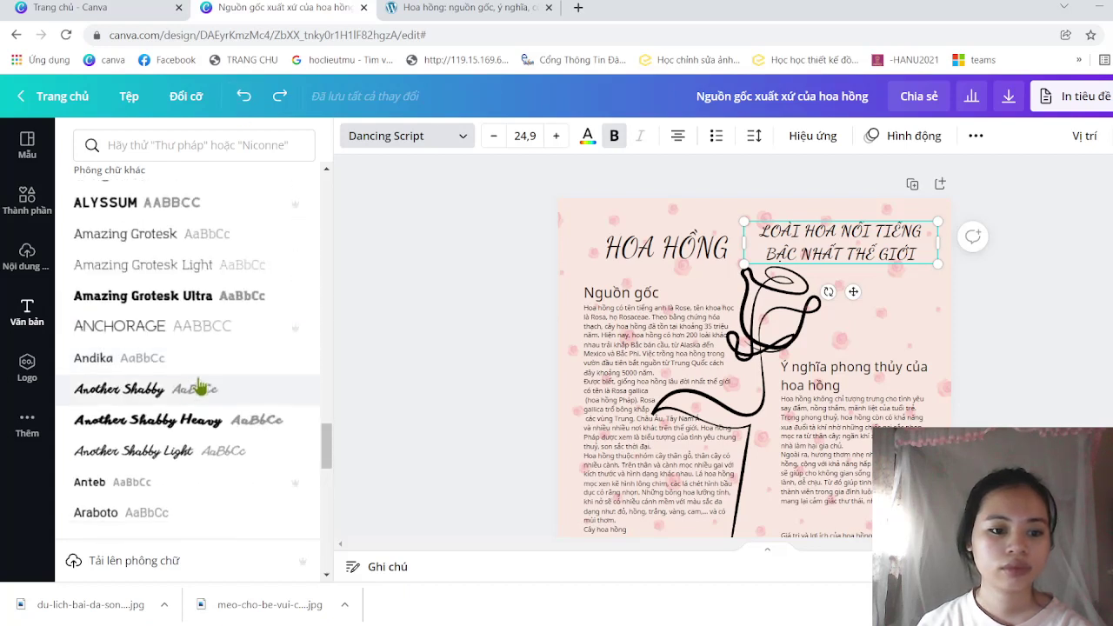
scroll(162, 455, "down", 1)
scroll(162, 455, "down", 4)
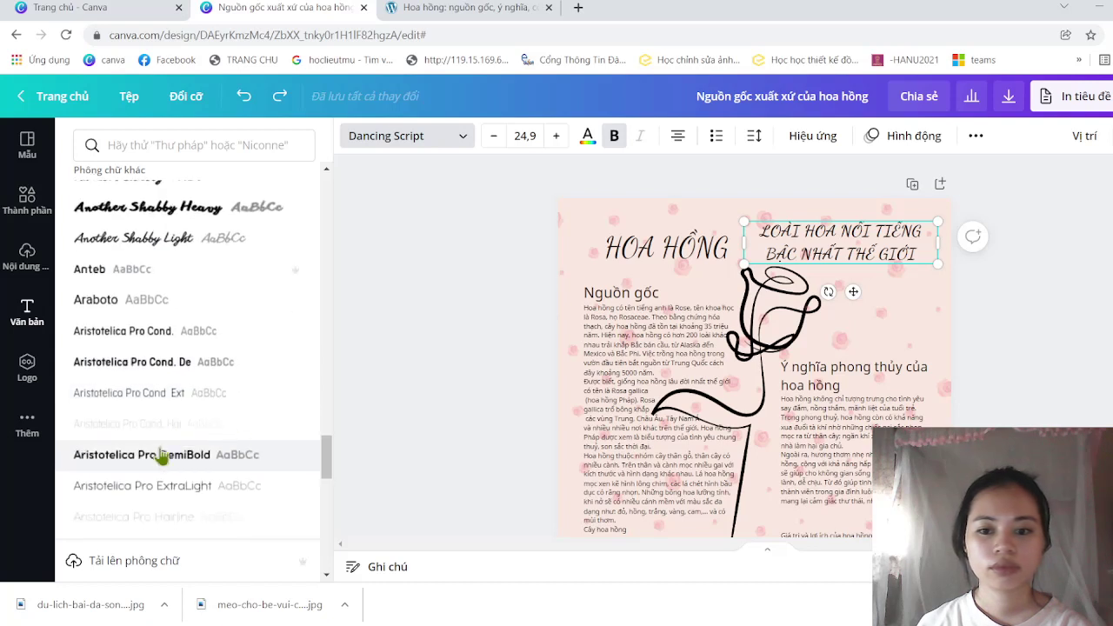
scroll(622, 328, "down", 1)
scroll(622, 327, "down", 3)
scroll(623, 328, "up", 2)
scroll(623, 327, "up", 2)
scroll(626, 304, "up", 1)
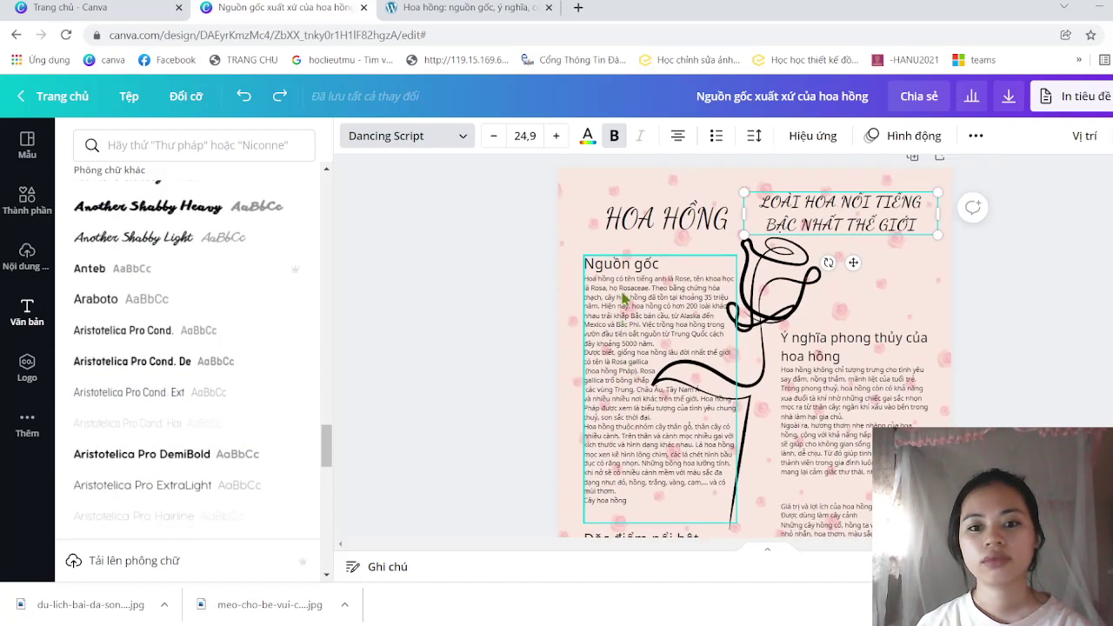
- Highlight the first line 'Giá trị và lợi ích của hoa hồng' in the lower-right column
left_click(630, 267)
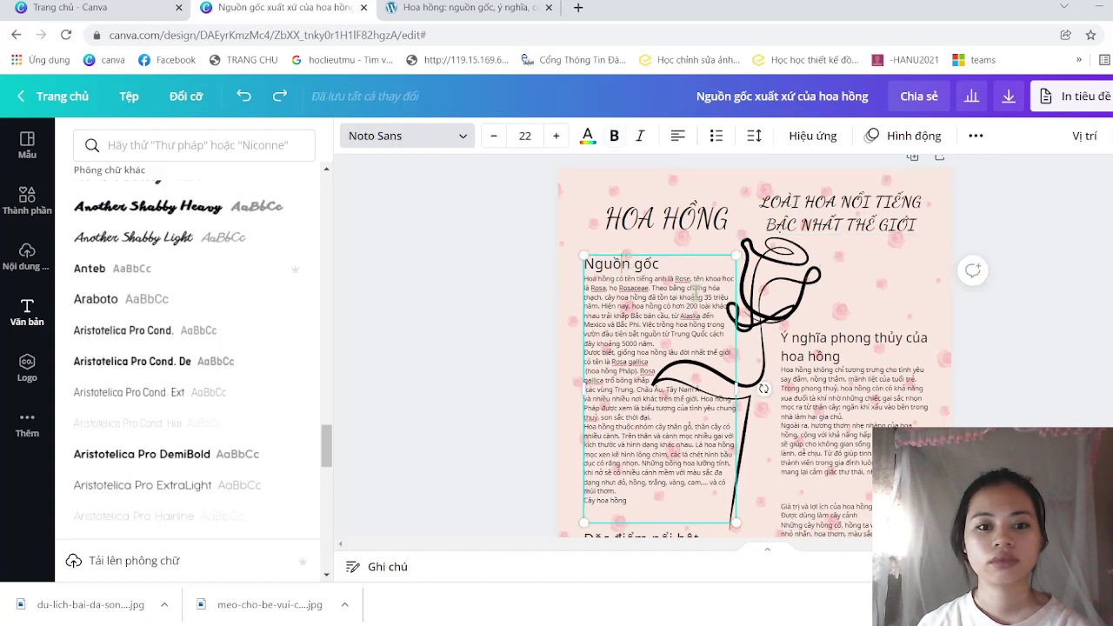
scroll(625, 259, "down", 3)
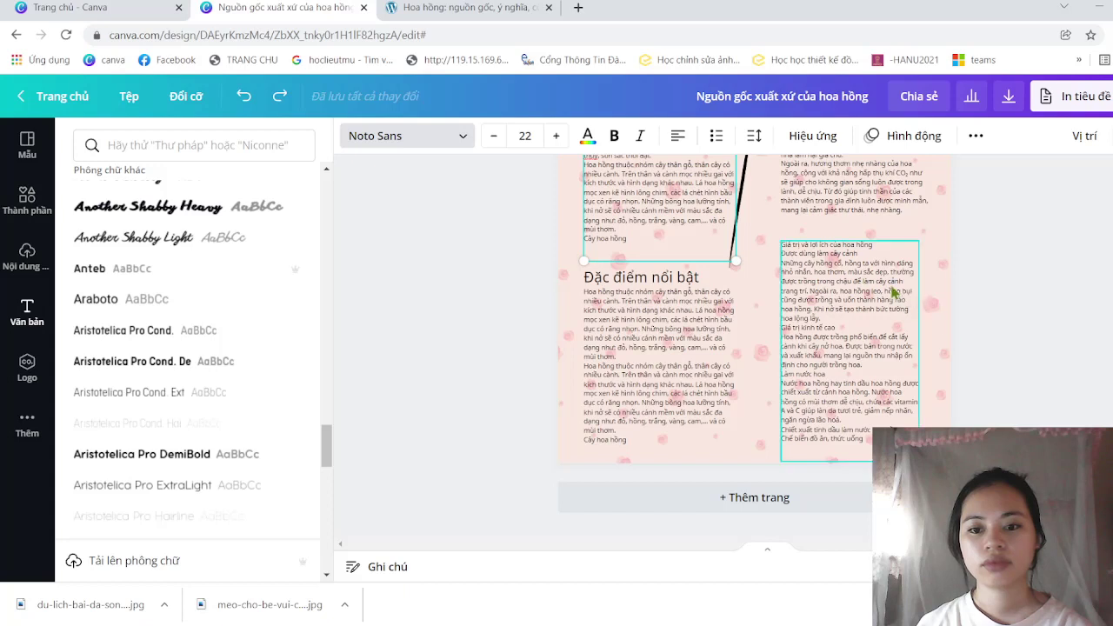
left_click(881, 249)
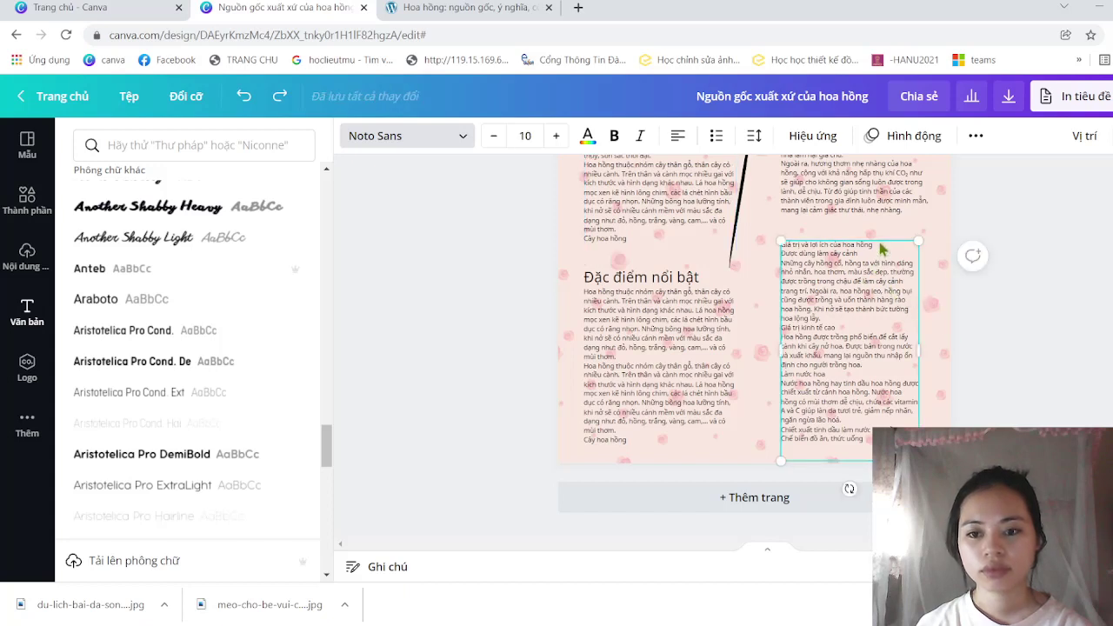
left_click_drag(845, 240, 793, 241)
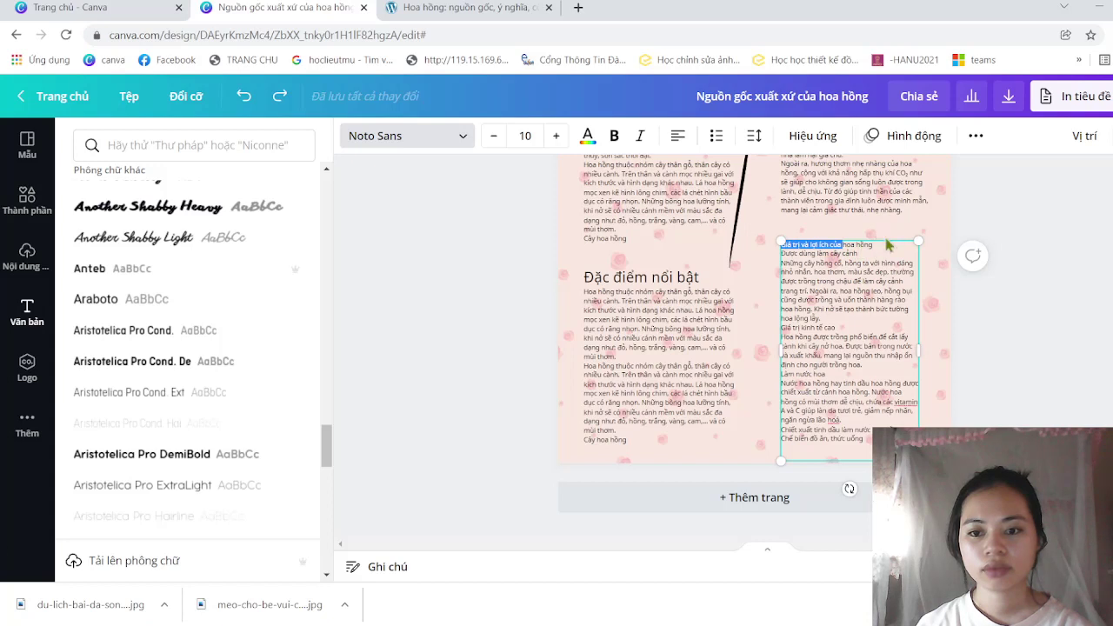
left_click(881, 249)
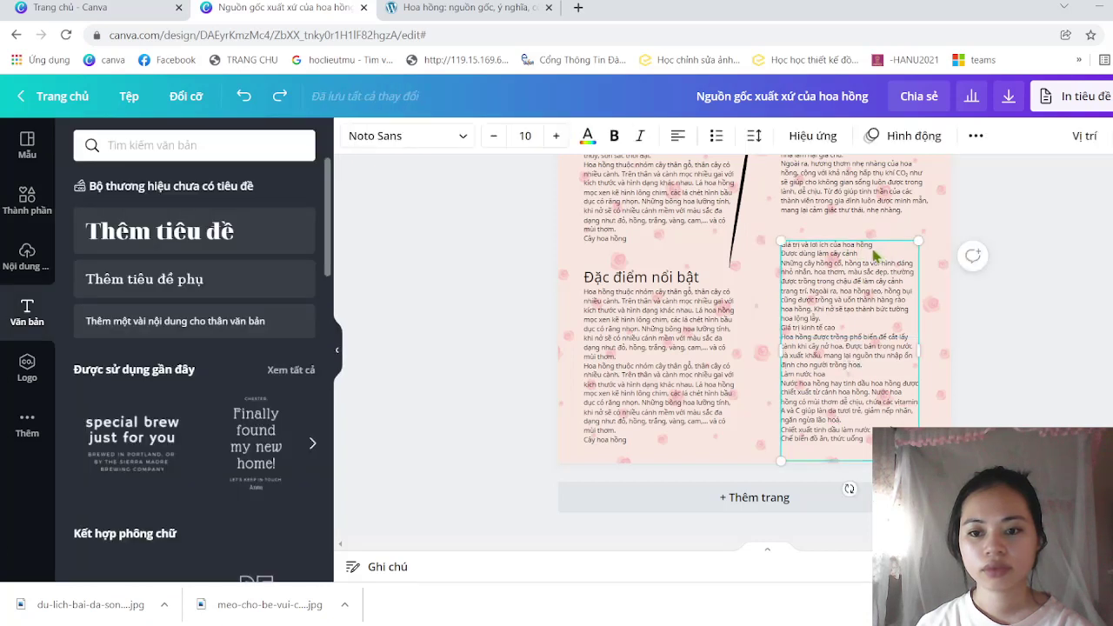
left_click_drag(877, 244, 779, 244)
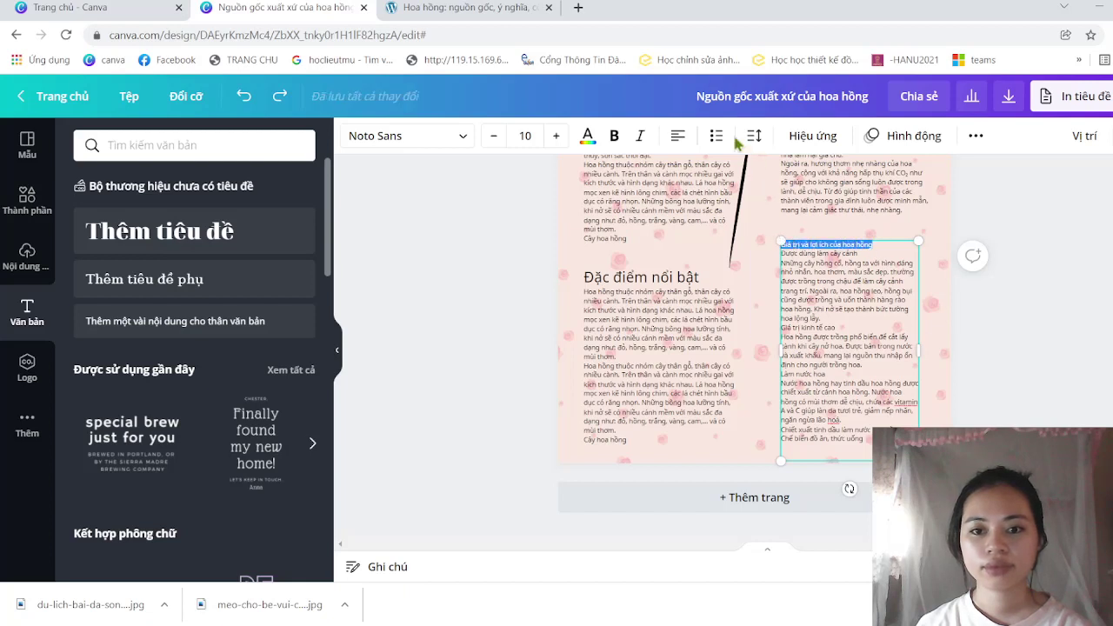
- Enlarge the highlighted heading to size 21 and make it bold
left_click(556, 136)
left_click(557, 136)
left_click(557, 135)
left_click(557, 136)
triple_click(557, 138)
double_click(557, 138)
left_click(556, 138)
left_click(557, 137)
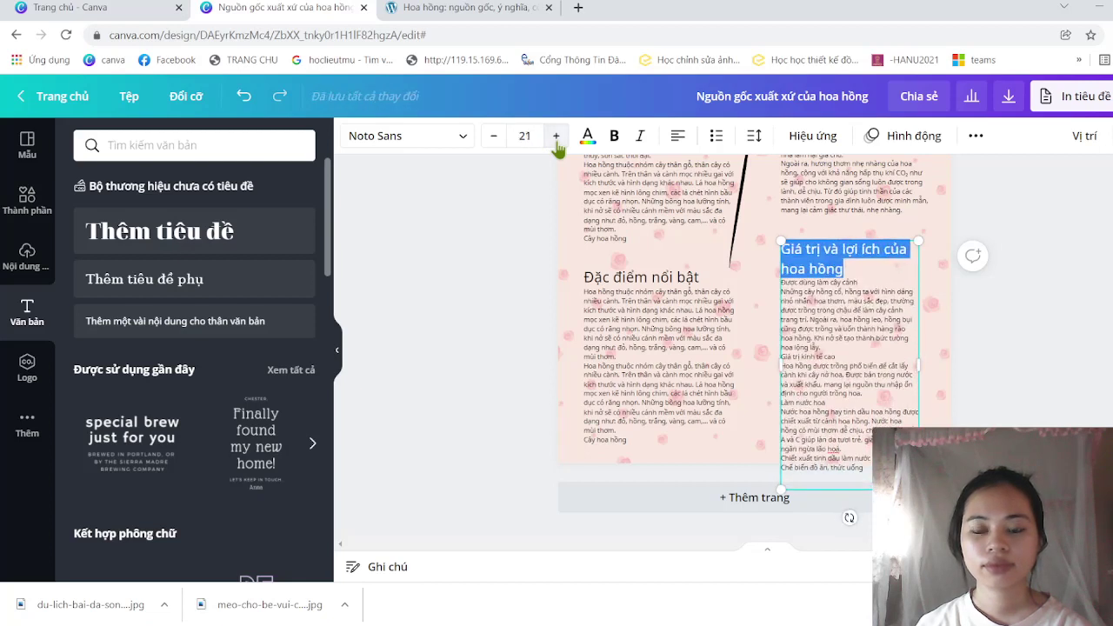
left_click(614, 136)
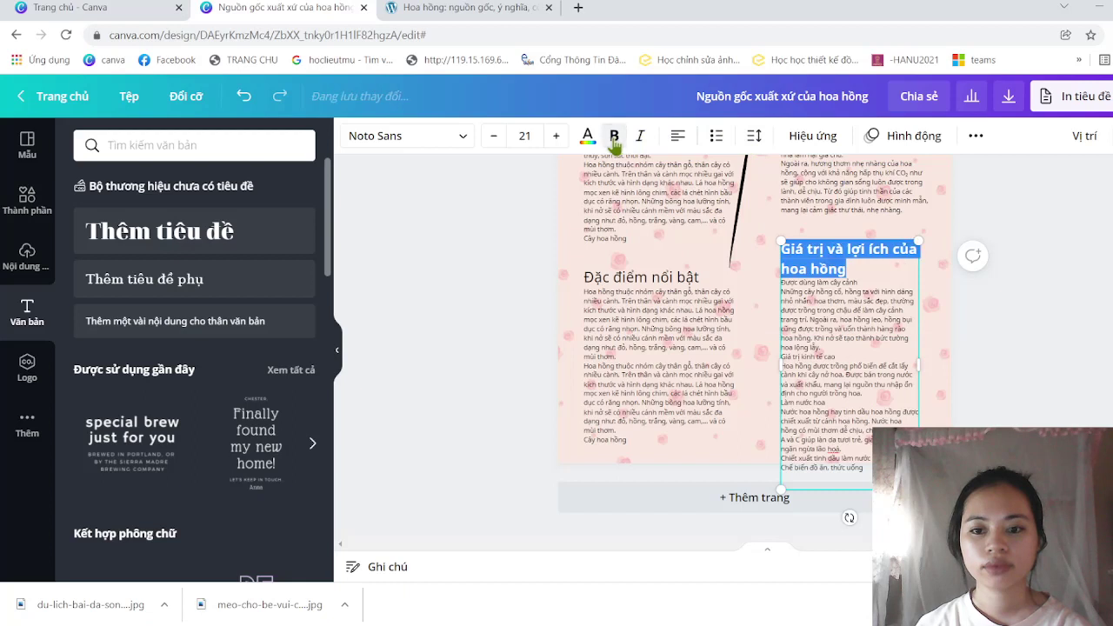
left_click(1000, 325)
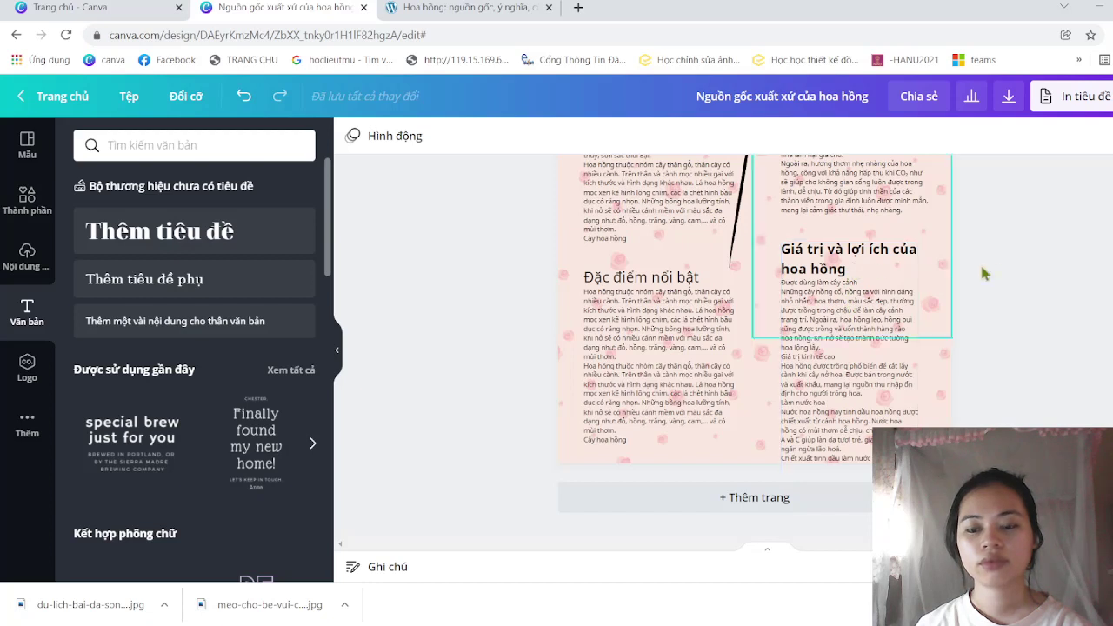
- Set the 'Ý nghĩa phong thủy của hoa hồng' heading to size 21 and bold
scroll(996, 270, "up", 2)
scroll(997, 270, "up", 2)
scroll(997, 269, "up", 1)
scroll(997, 272, "down", 1)
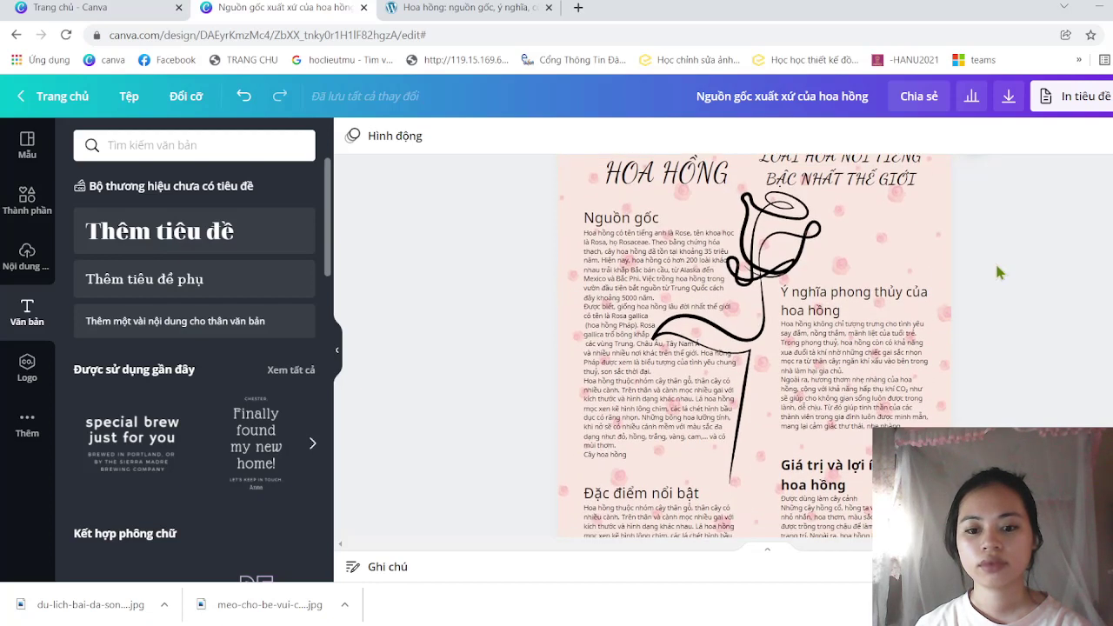
scroll(996, 272, "up", 2)
scroll(996, 272, "down", 1)
scroll(997, 271, "down", 1)
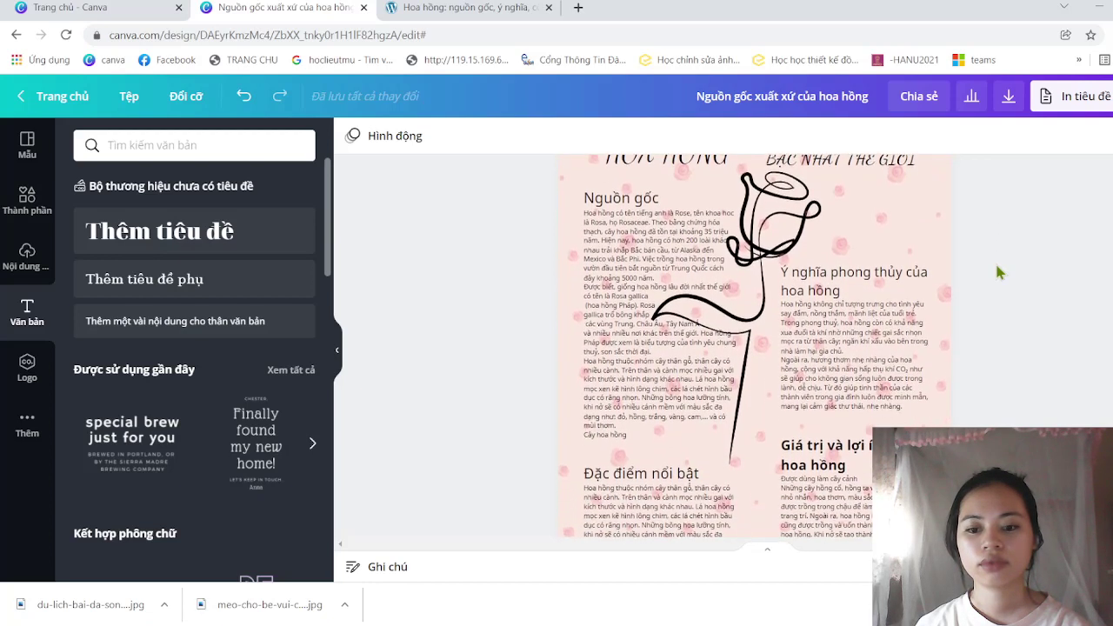
scroll(997, 271, "up", 1)
left_click(866, 299)
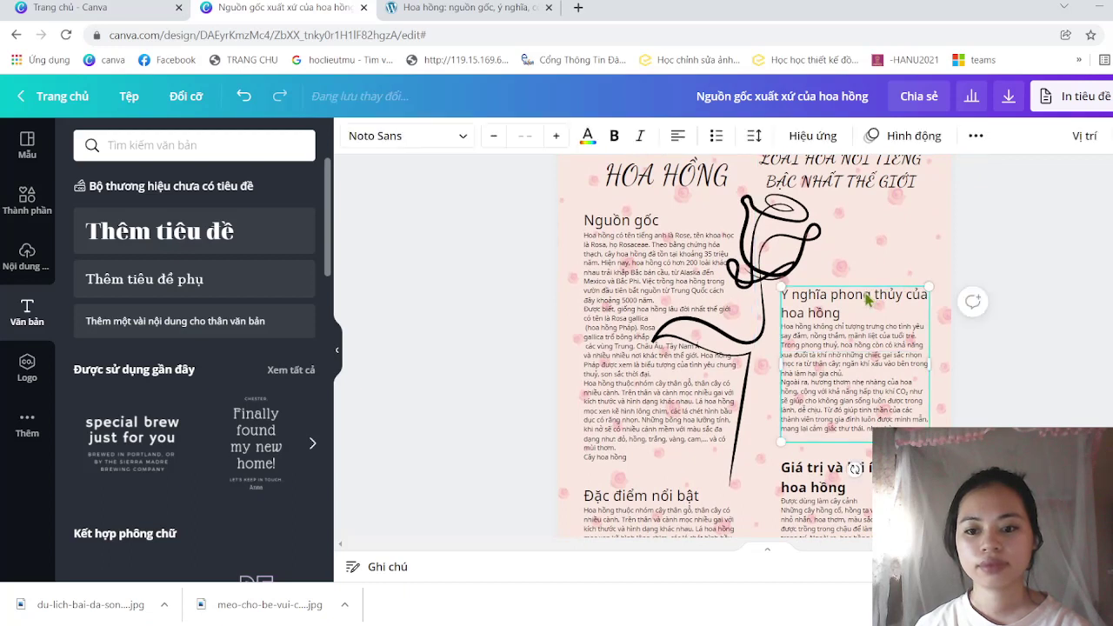
double_click(828, 488)
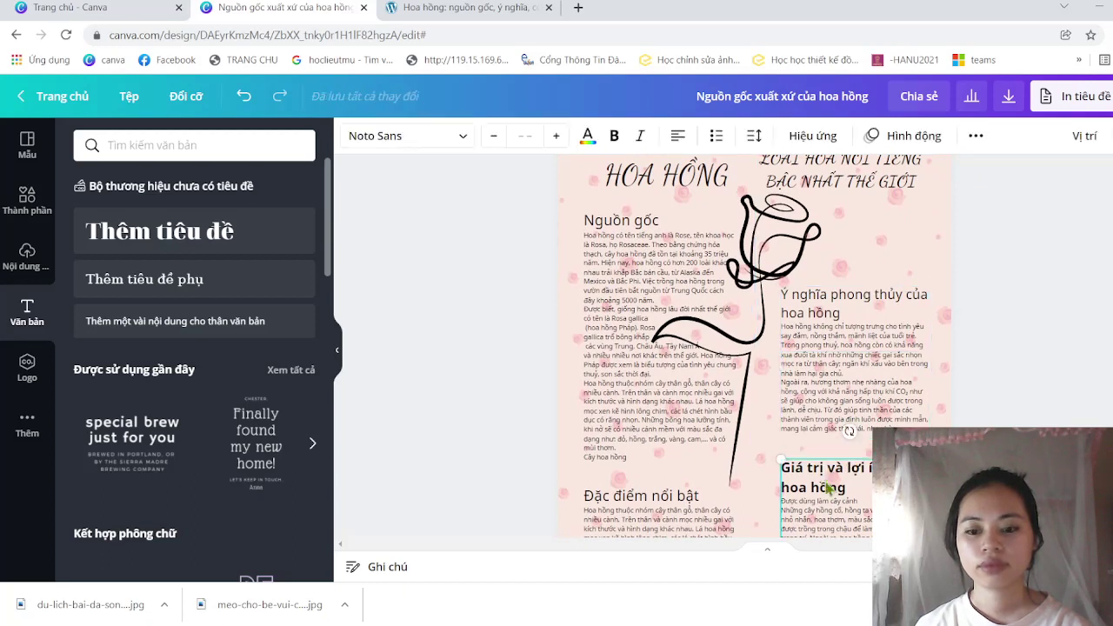
left_click(824, 481)
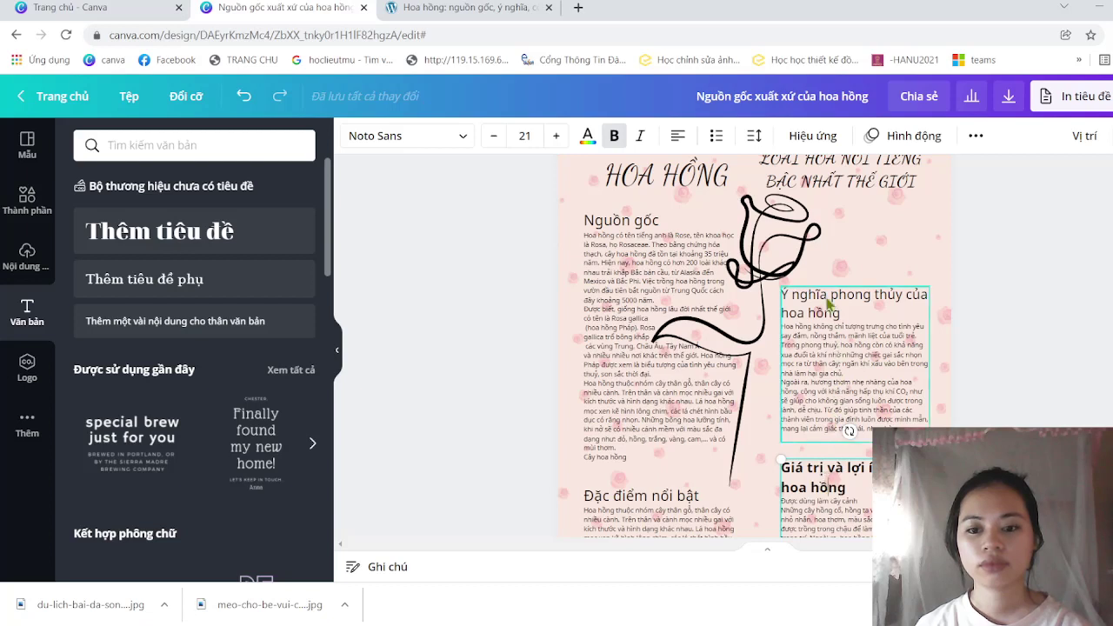
left_click(828, 303)
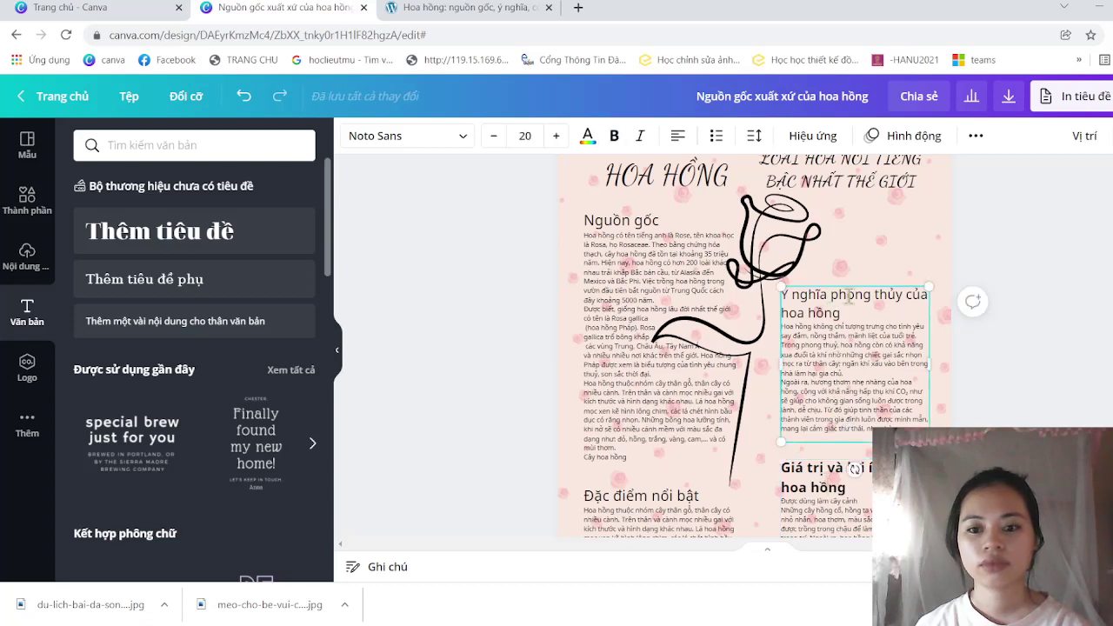
left_click_drag(837, 310, 787, 295)
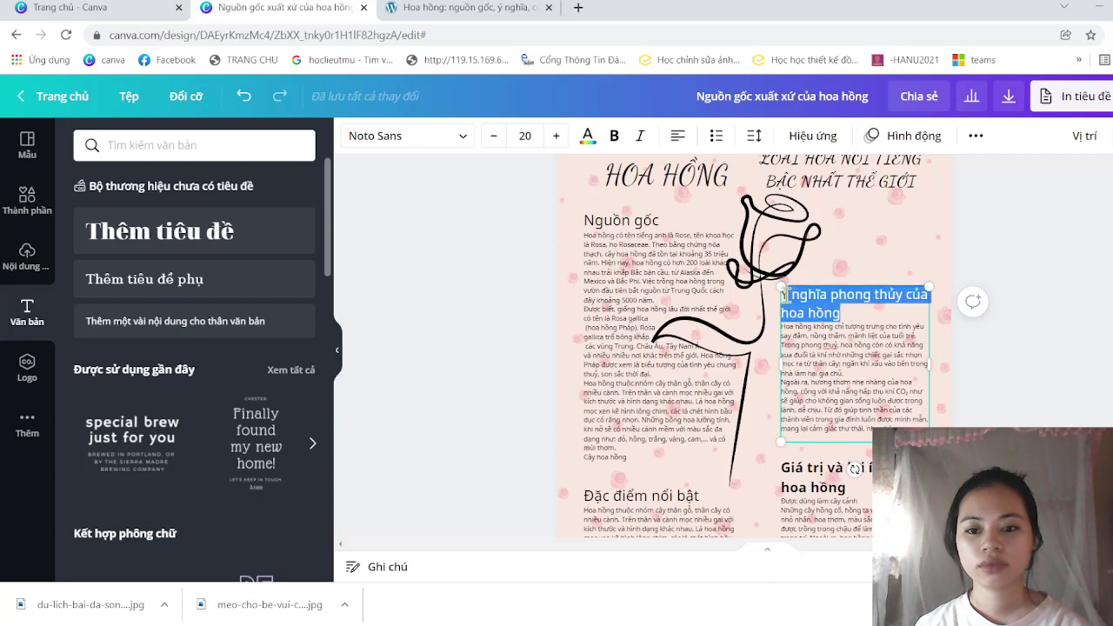
left_click(557, 136)
left_click(614, 135)
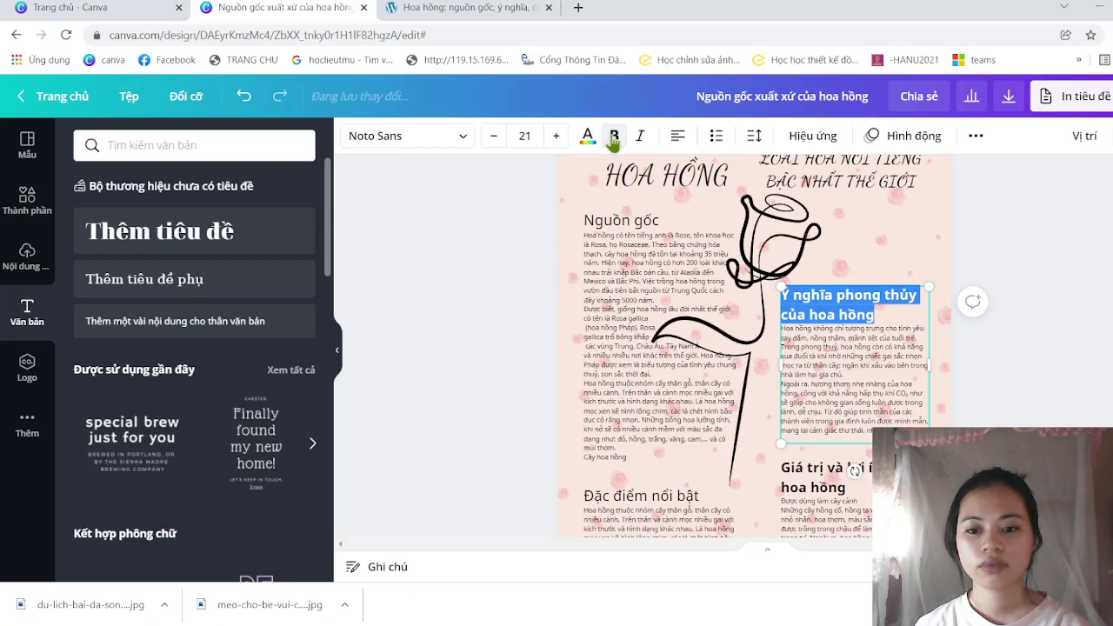
- Set the 'Nguồn gốc' heading to size 21 and bold
left_click(669, 222)
left_click_drag(668, 217, 601, 217)
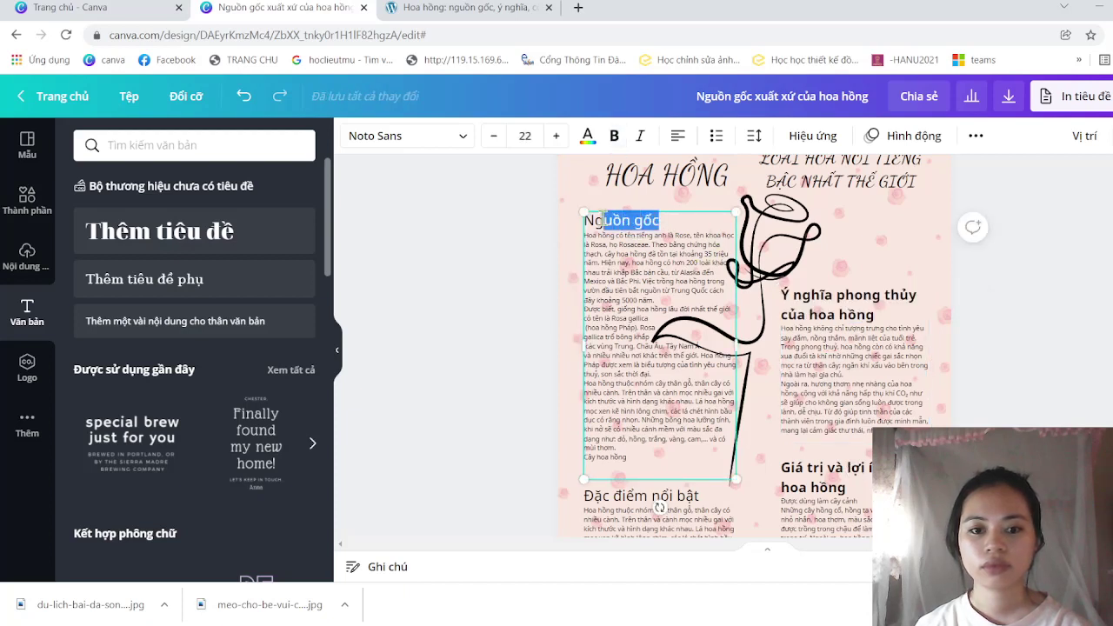
left_click(494, 135)
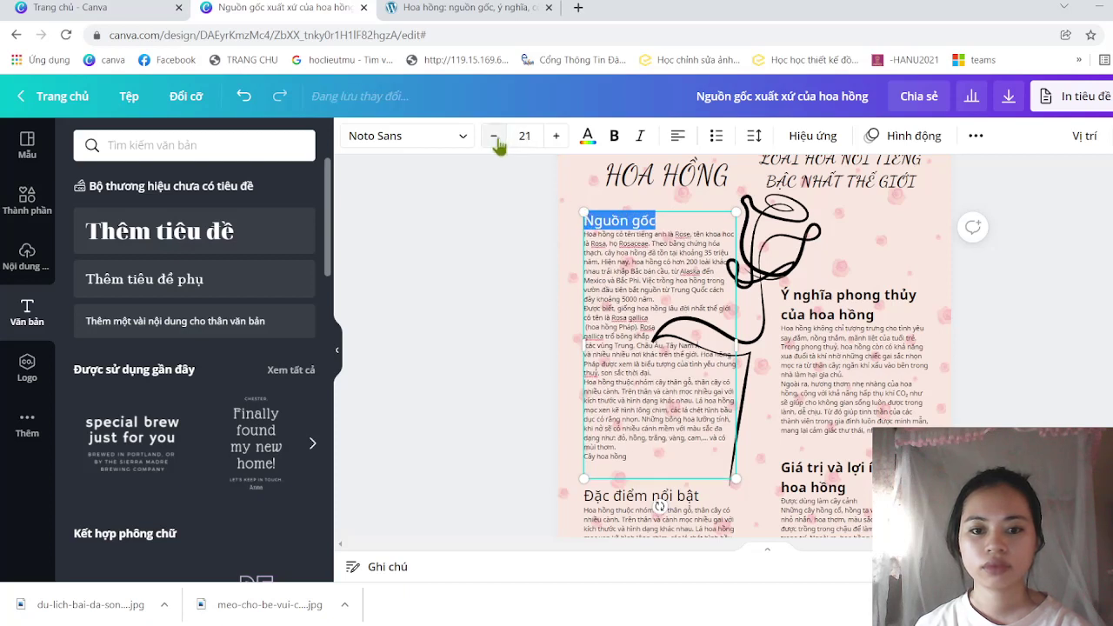
left_click(615, 137)
- Set the 'Đặc điểm nổi bật' heading to size 21 and bold
scroll(652, 359, "down", 2)
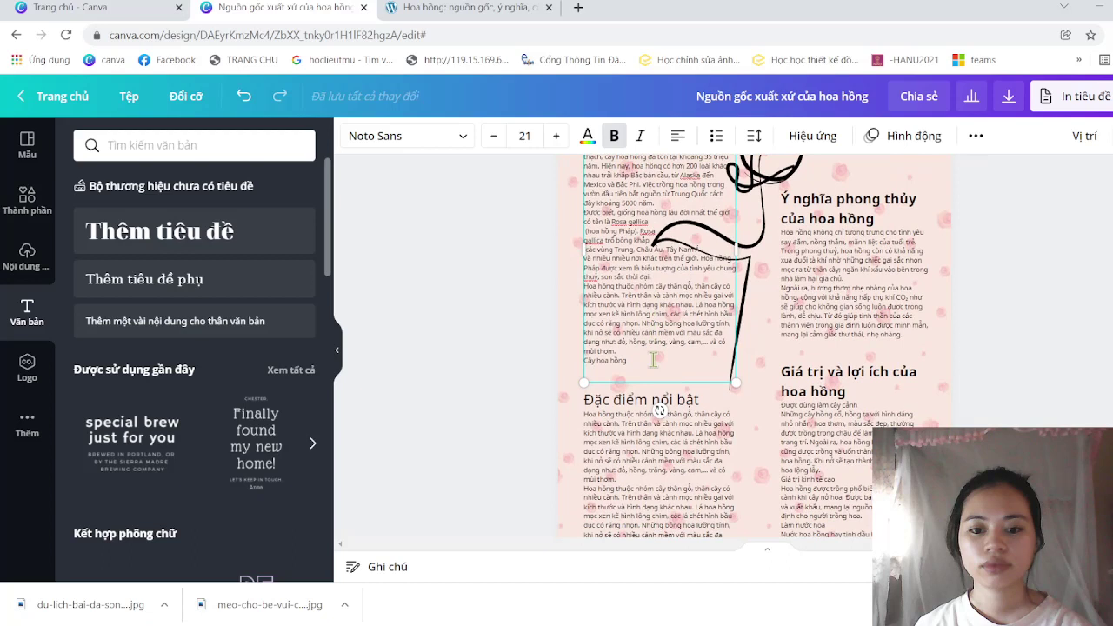
left_click(635, 406)
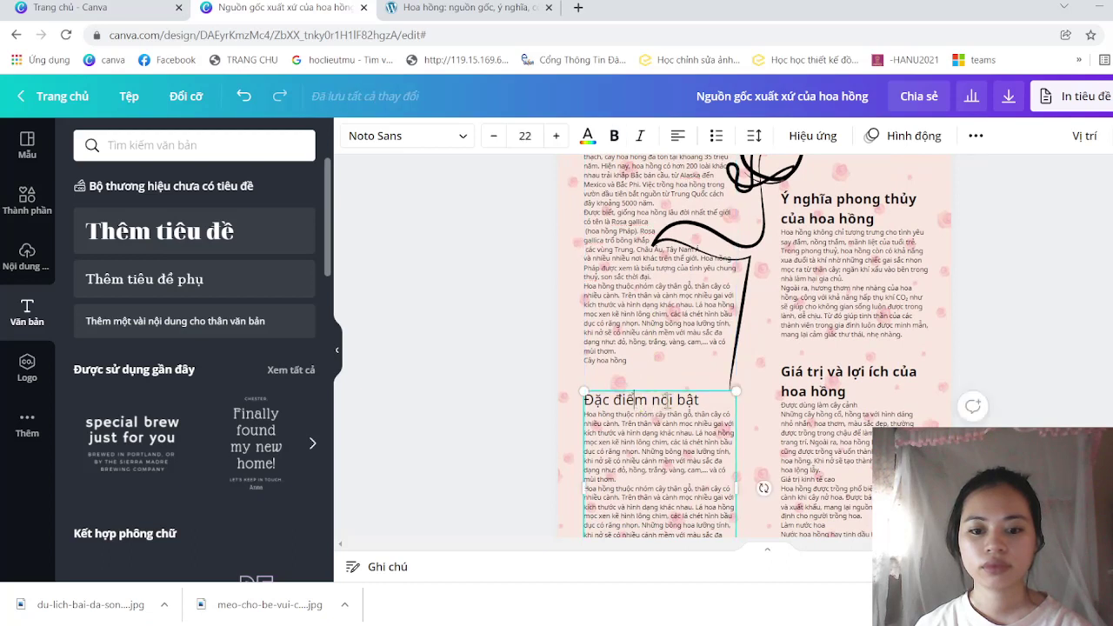
left_click_drag(701, 399, 582, 397)
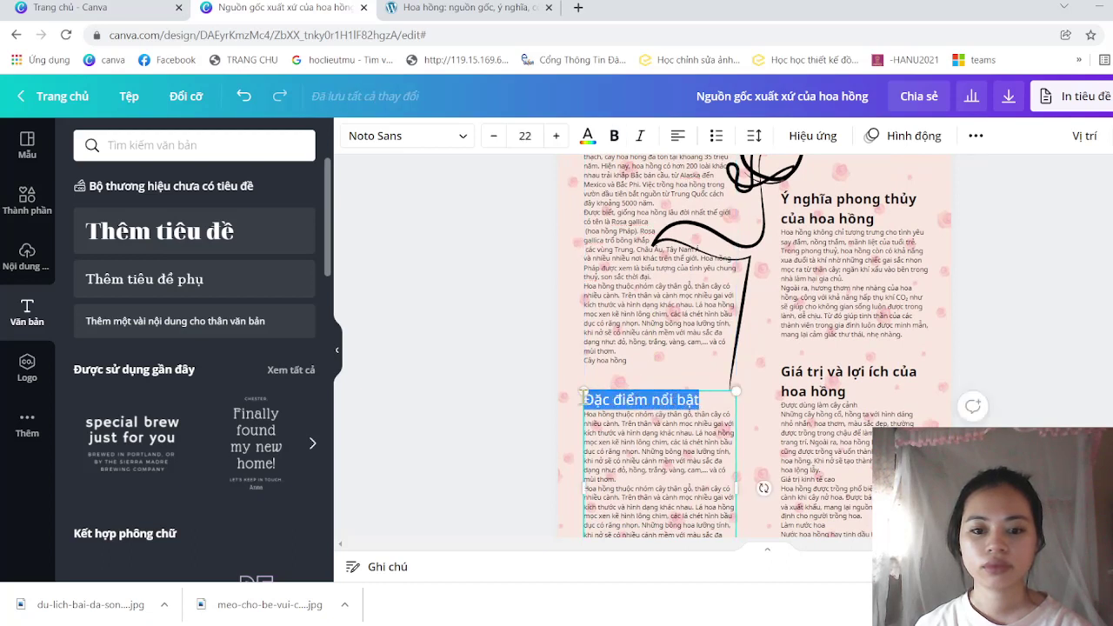
left_click(493, 136)
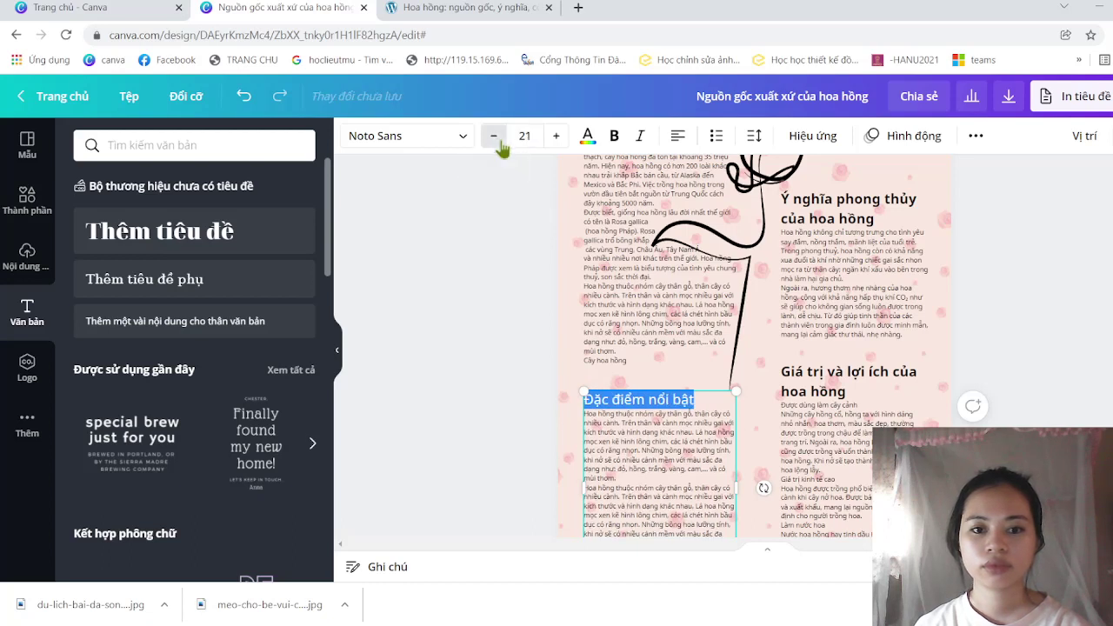
left_click(615, 136)
left_click(793, 441)
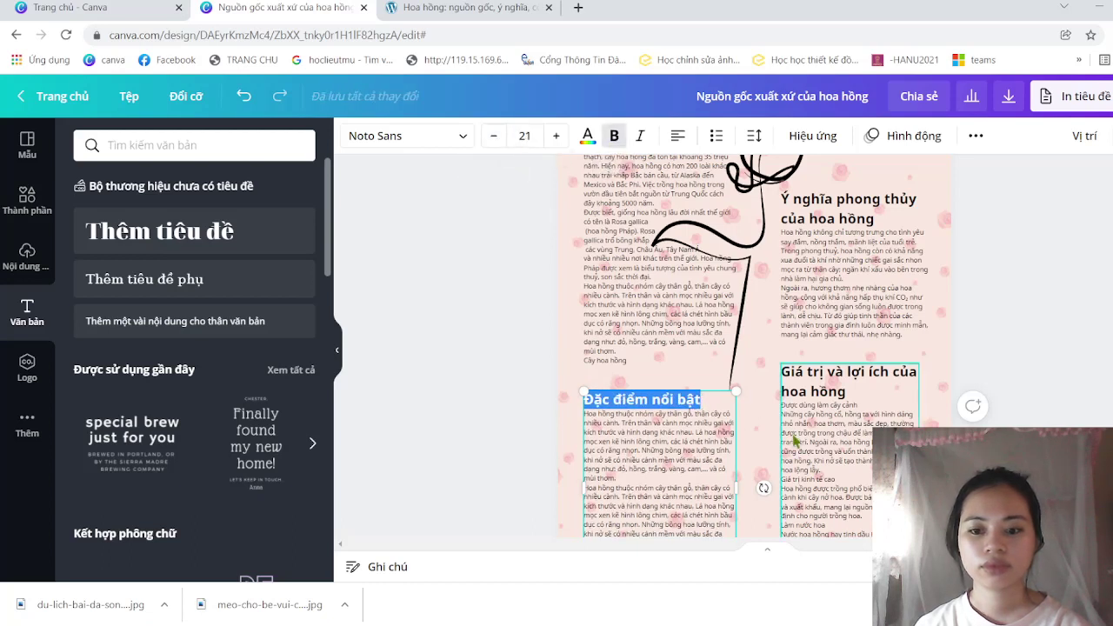
left_click(991, 357)
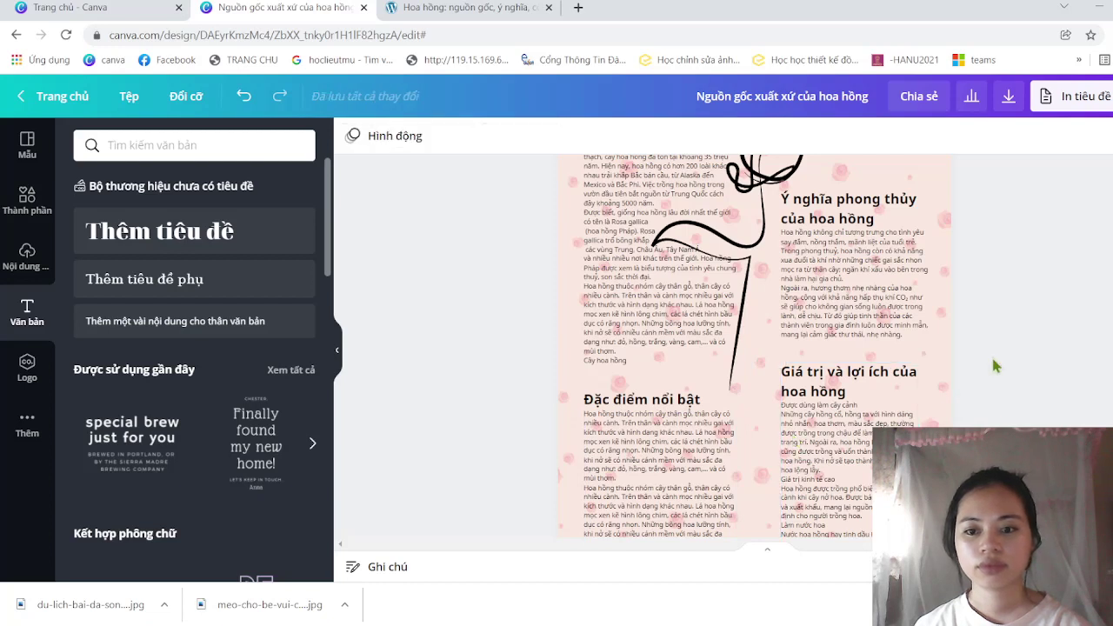
scroll(992, 363, "up", 1)
scroll(995, 366, "up", 3)
- Delete the overflowing last lines of the Giá trị và lợi ích column
scroll(995, 366, "down", 5)
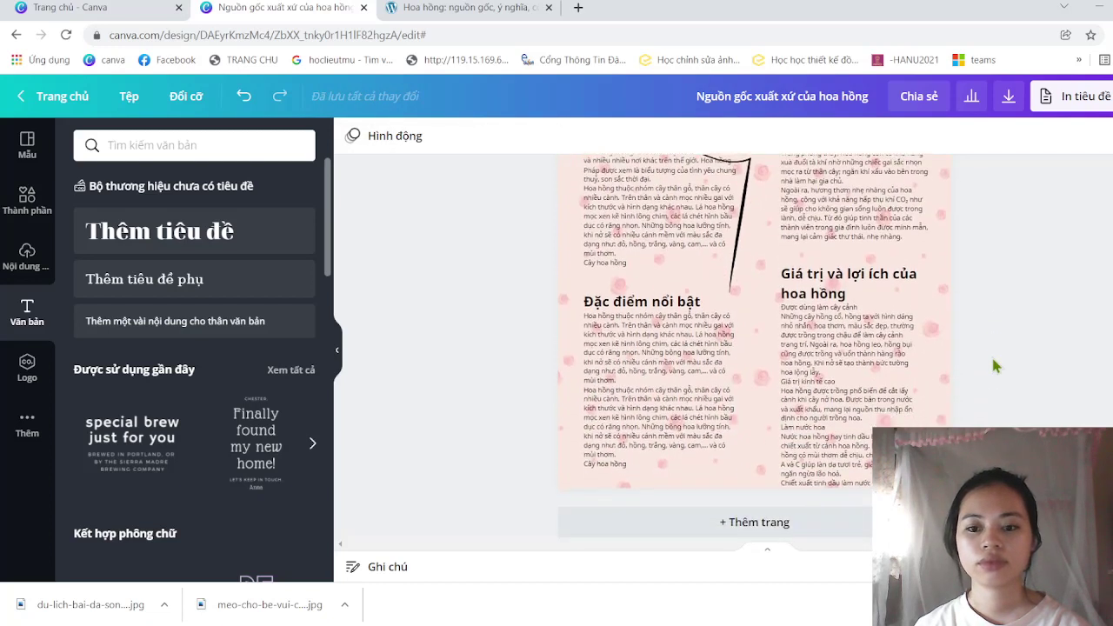
left_click(854, 442)
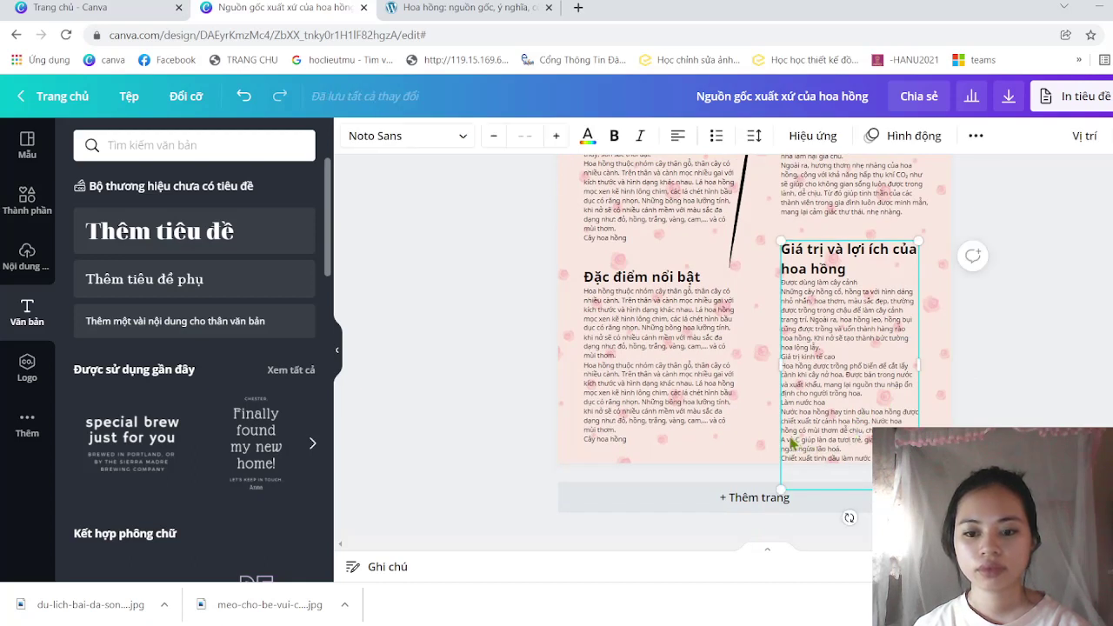
type("Chế biến đồ ăn, thức uống")
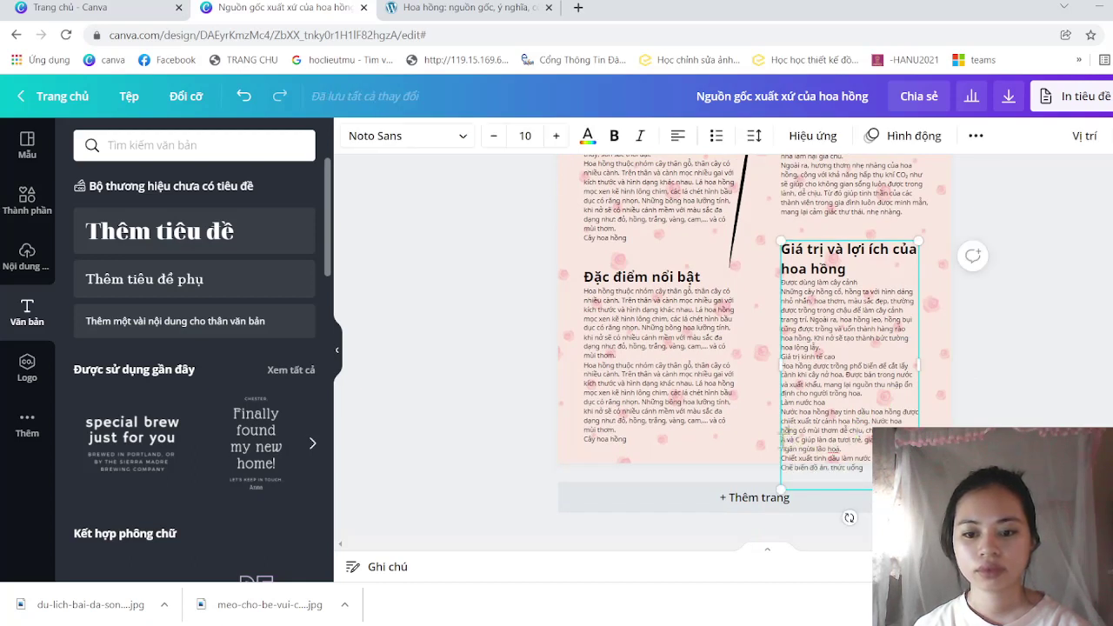
left_click_drag(782, 439, 864, 471)
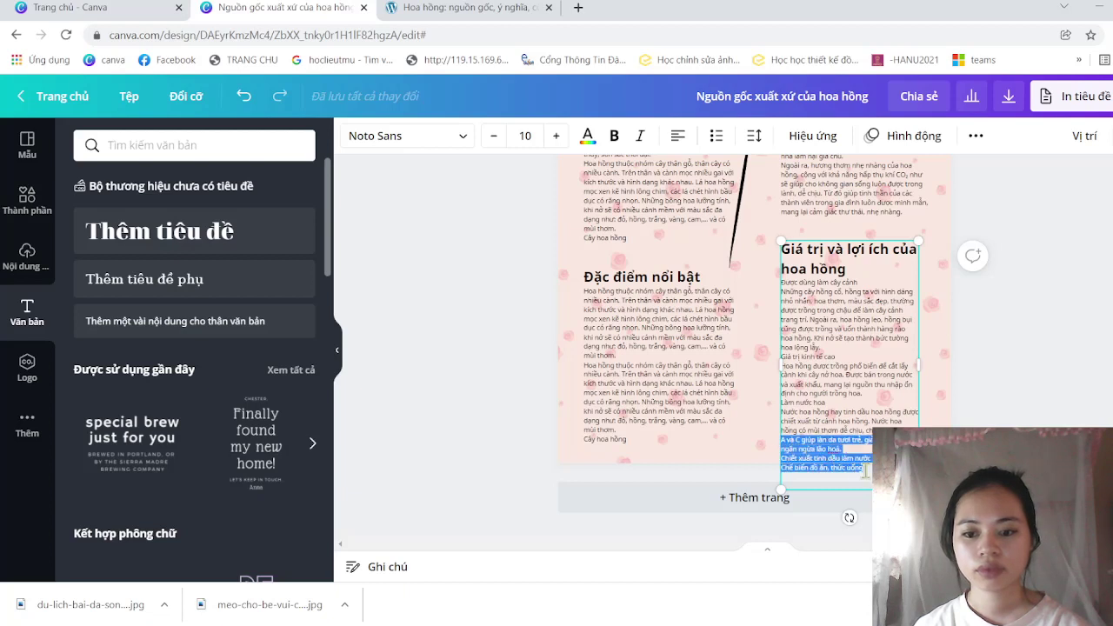
key("BackSpace")
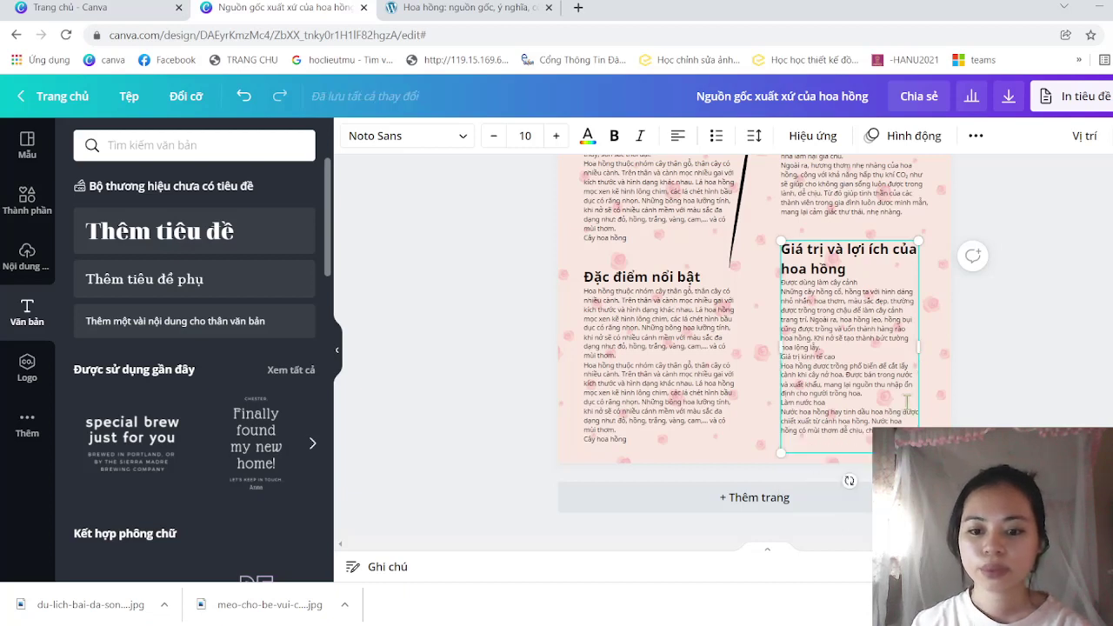
left_click(1004, 383)
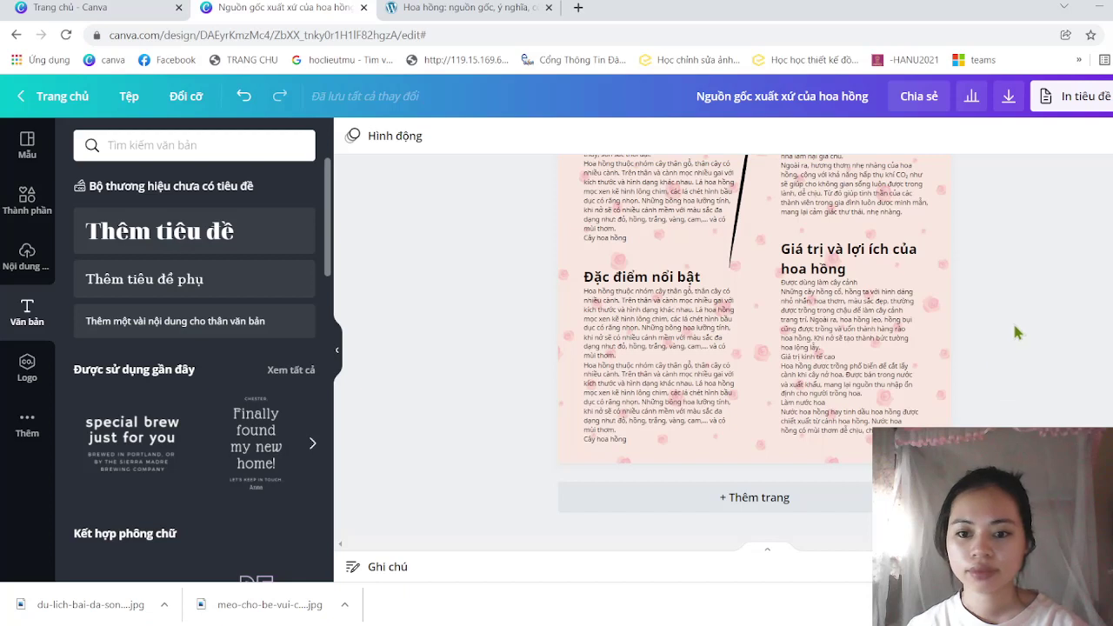
- Scroll over the page to review the four finished section headings
scroll(1015, 331, "up", 3)
scroll(1015, 332, "down", 2)
scroll(1015, 332, "up", 3)
scroll(1015, 331, "down", 4)
scroll(1015, 331, "up", 3)
scroll(1016, 331, "up", 3)
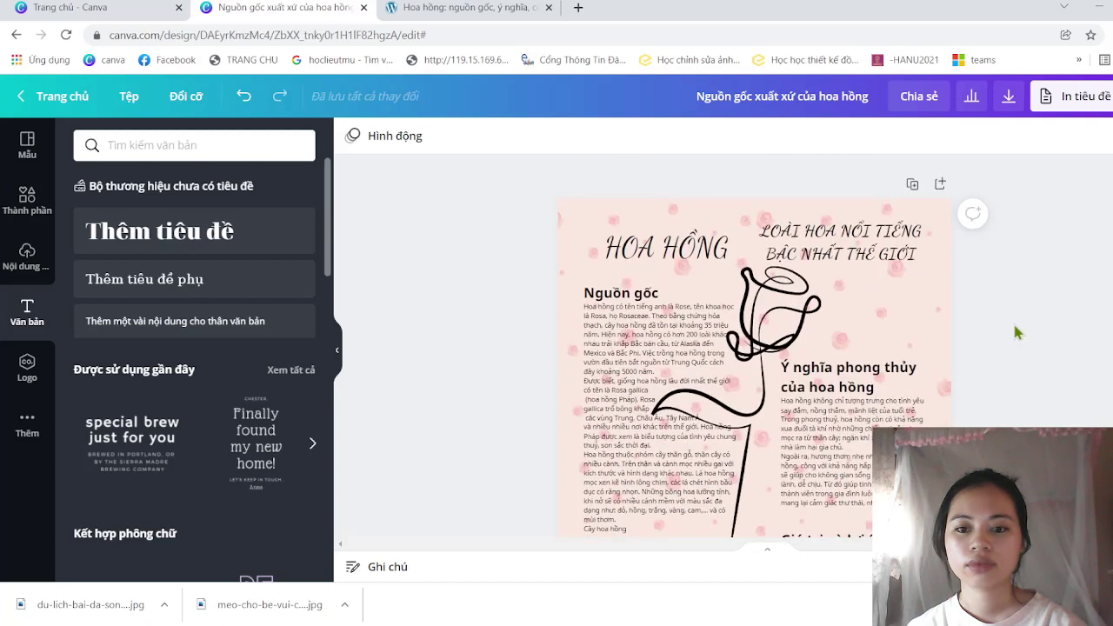
scroll(1016, 331, "down", 1)
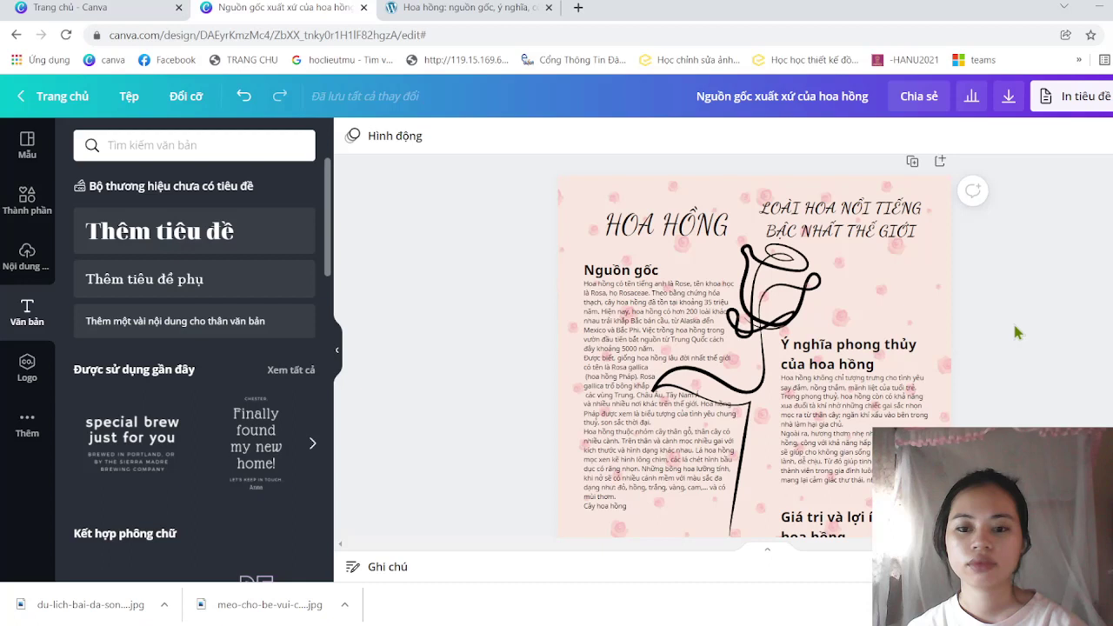
scroll(1016, 332, "down", 2)
scroll(1015, 331, "down", 2)
scroll(1015, 331, "up", 5)
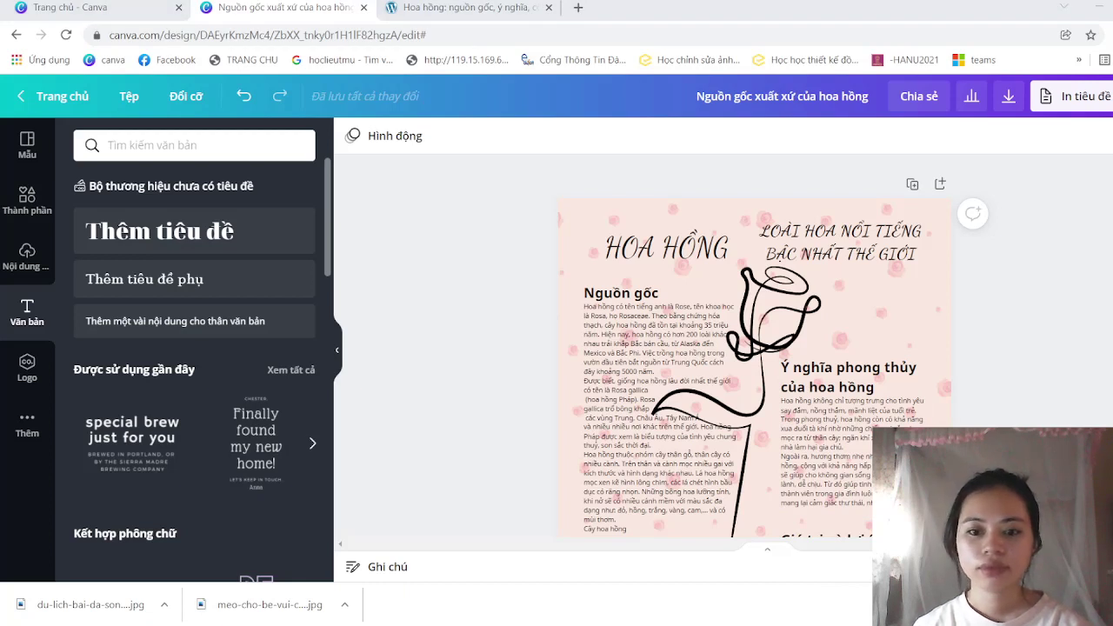
scroll(981, 397, "down", 3)
scroll(981, 396, "up", 1)
scroll(981, 397, "up", 2)
scroll(981, 396, "down", 1)
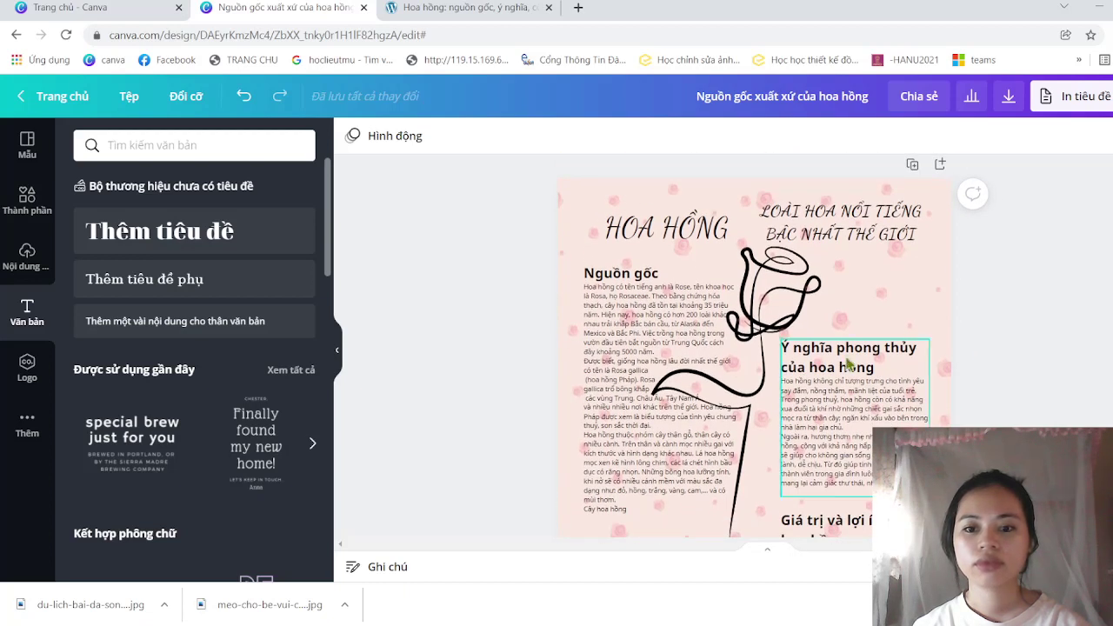
- Narrow and slightly scale down the subtitle box so its script text wraps
left_click(878, 235)
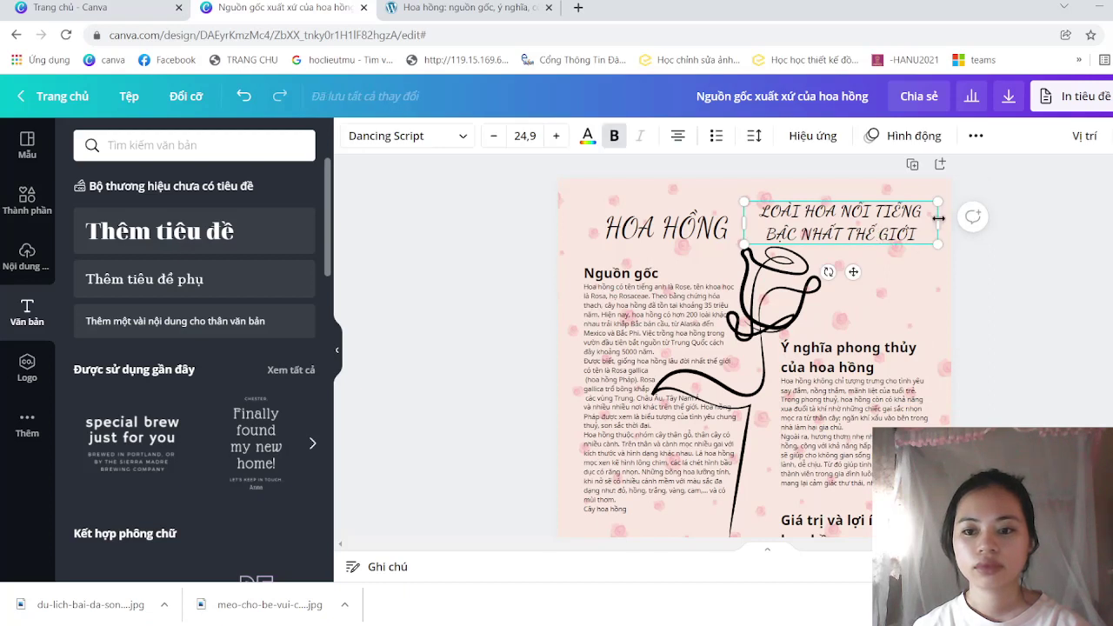
mouse_move(941, 233)
left_mouse_down()
mouse_move(939, 260)
mouse_move(939, 237)
mouse_move(924, 230)
mouse_move(825, 229)
mouse_move(873, 226)
left_mouse_up()
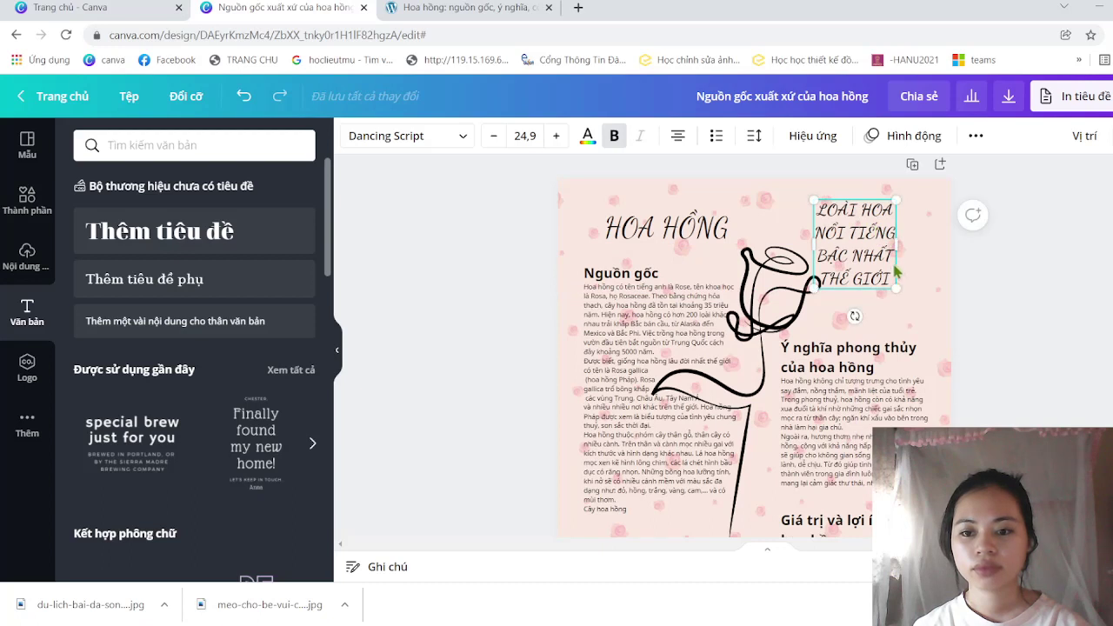
left_click_drag(897, 292, 891, 276)
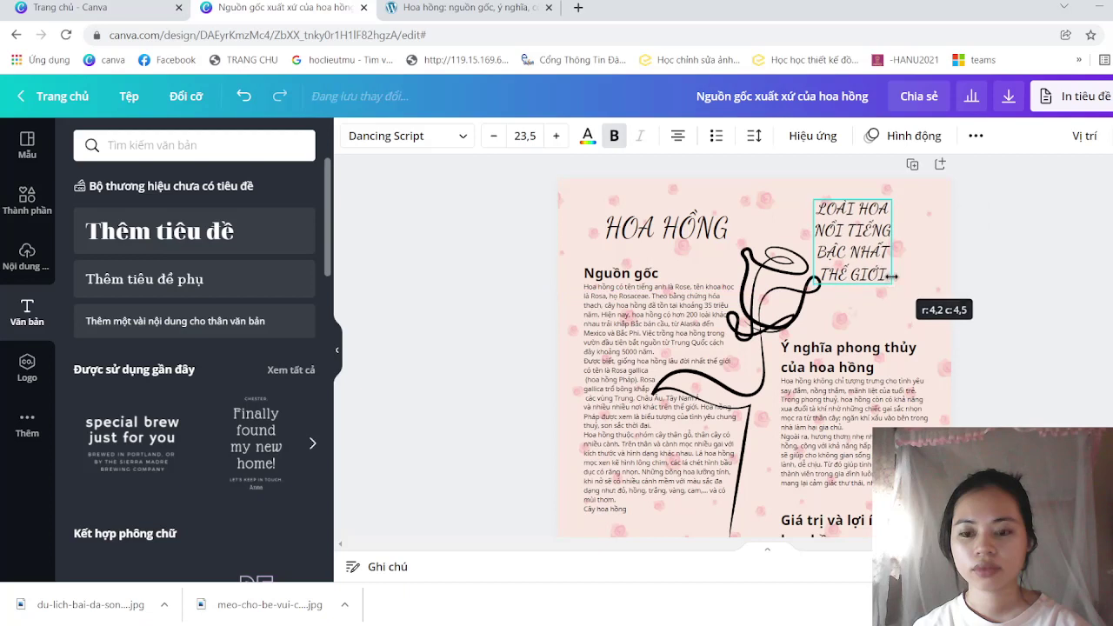
mouse_move(857, 252)
left_mouse_down()
mouse_move(884, 280)
mouse_move(874, 271)
left_mouse_up()
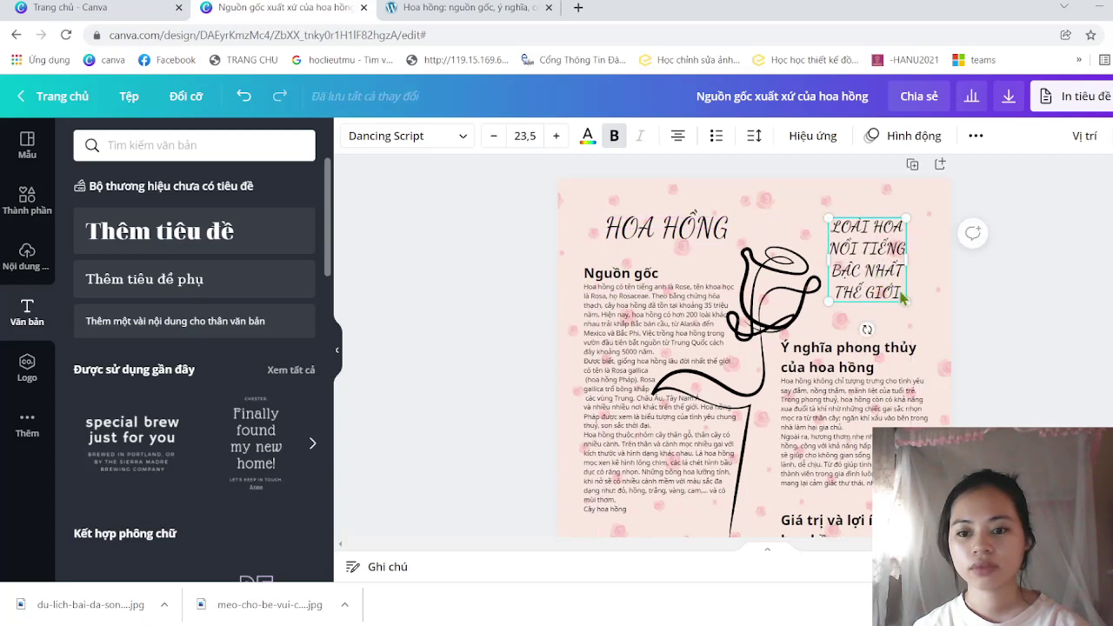
mouse_move(904, 298)
left_mouse_down()
mouse_move(907, 273)
mouse_move(904, 284)
left_mouse_up()
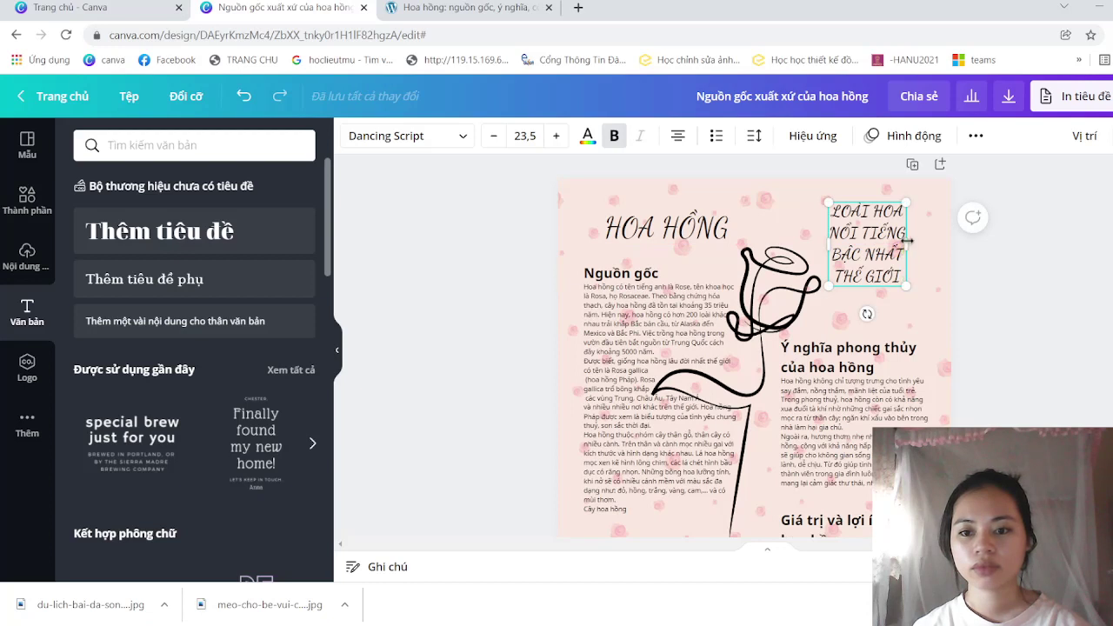
mouse_move(914, 246)
left_mouse_down()
mouse_move(880, 258)
mouse_move(902, 256)
left_mouse_up()
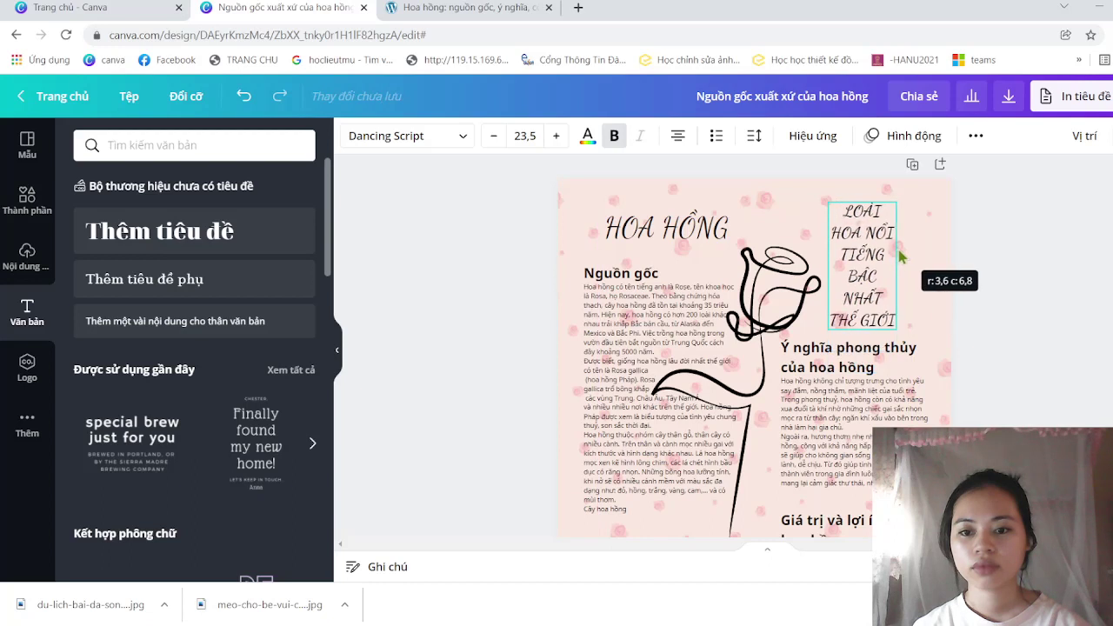
- Widen the subtitle into the top-right corner and shift the HOA HỒNG title right
left_click_drag(904, 256, 866, 243)
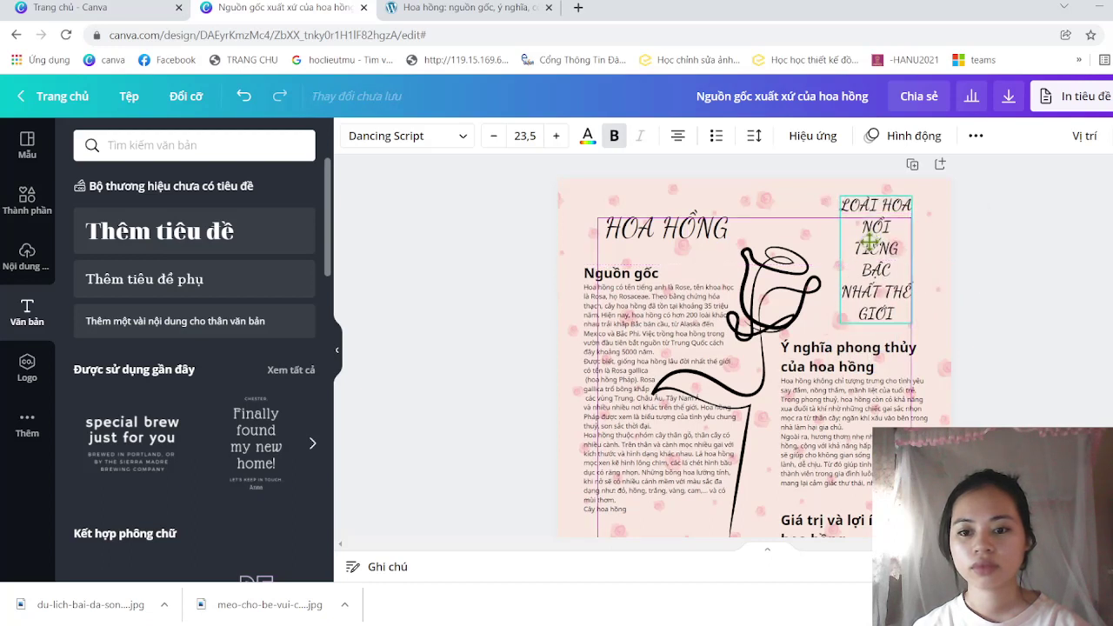
left_click_drag(867, 243, 867, 243)
left_click_drag(692, 226, 718, 222)
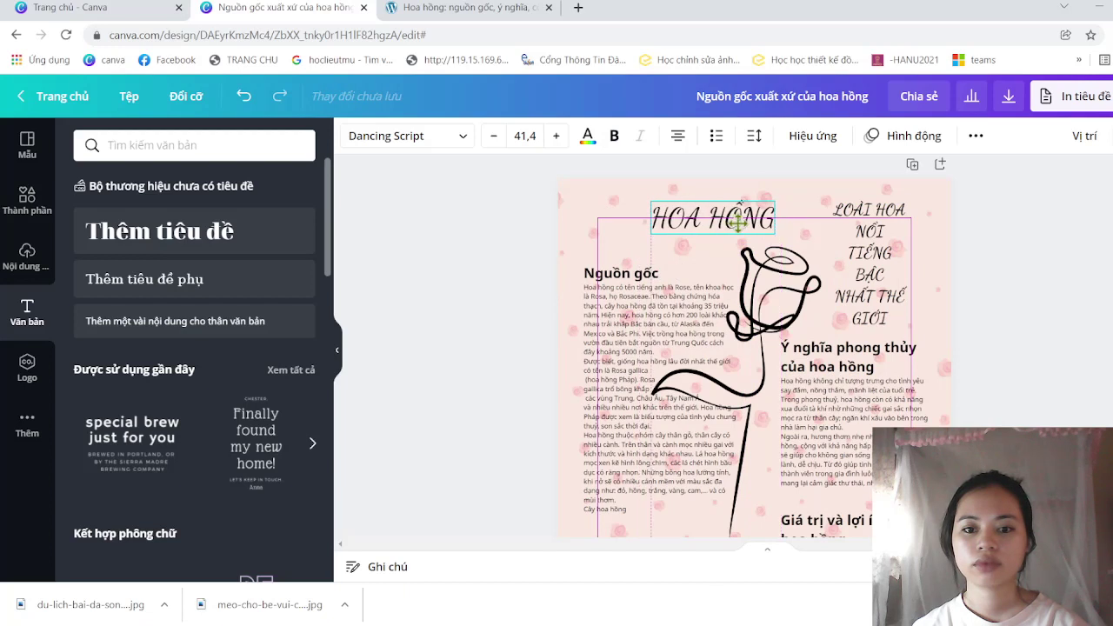
left_click_drag(718, 222, 723, 223)
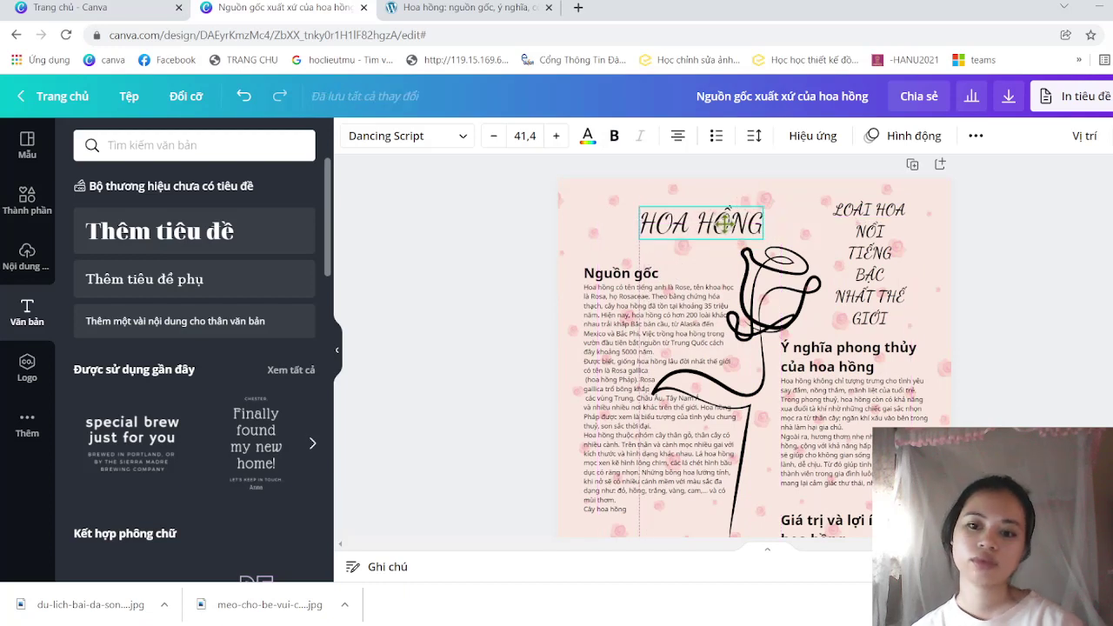
left_click(1006, 263)
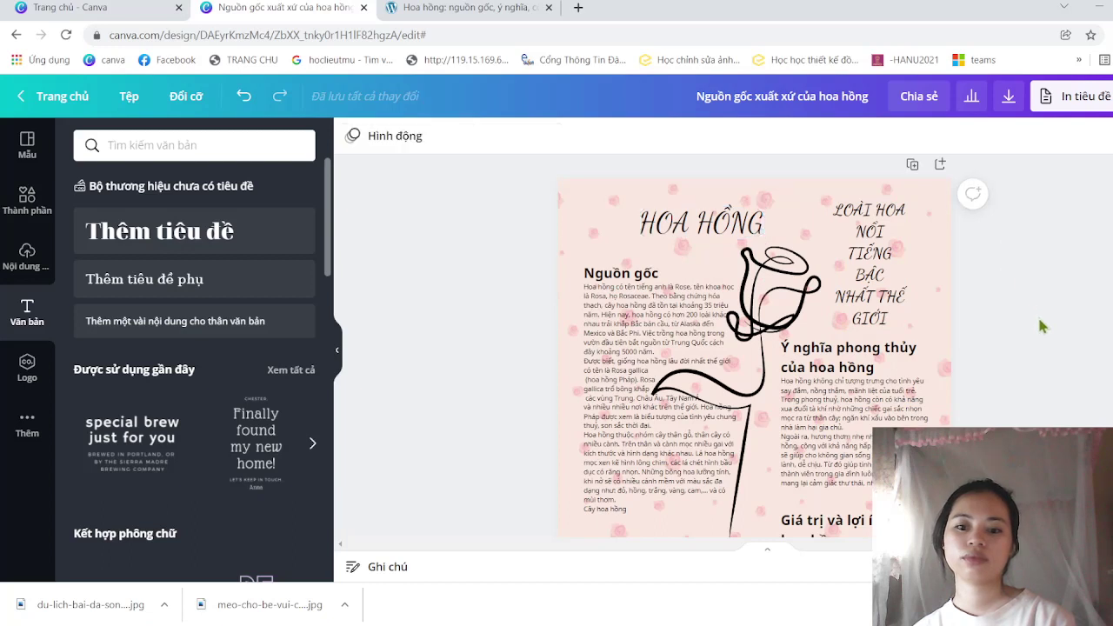
scroll(1037, 316, "down", 2)
scroll(1039, 320, "up", 2)
scroll(1043, 326, "down", 1)
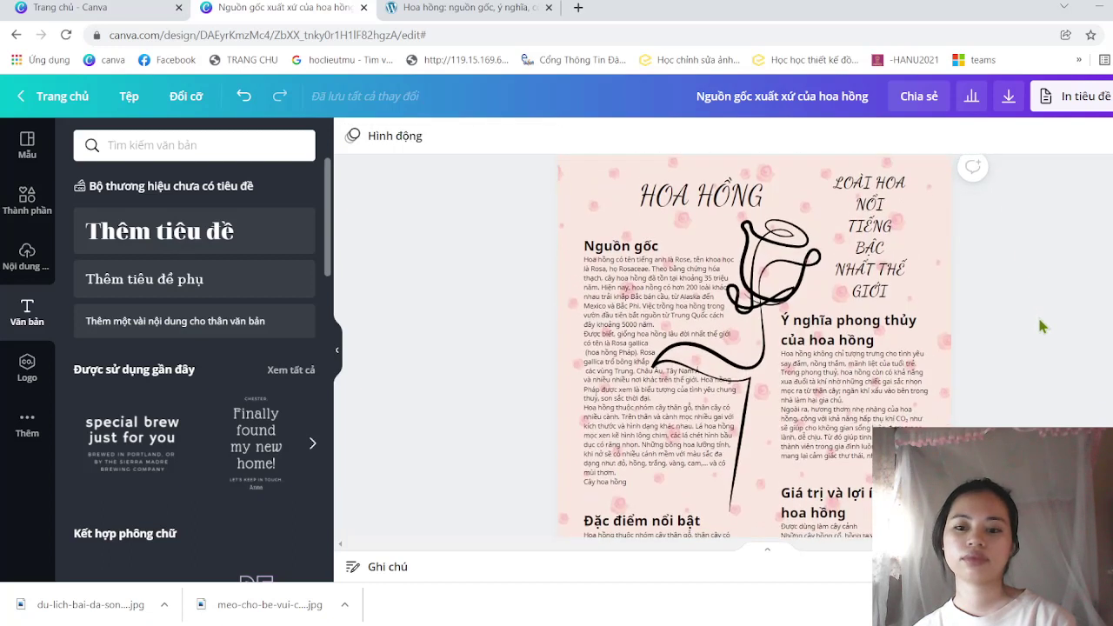
scroll(1042, 326, "up", 1)
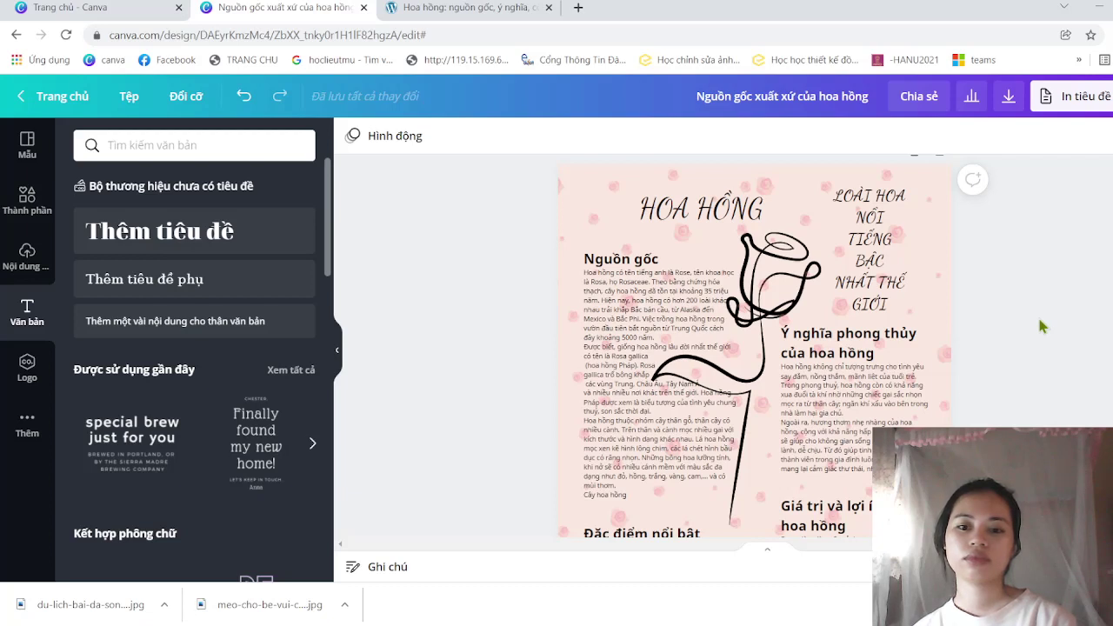
scroll(1043, 326, "down", 1)
scroll(1042, 326, "down", 1)
scroll(1042, 327, "down", 3)
scroll(1042, 326, "up", 4)
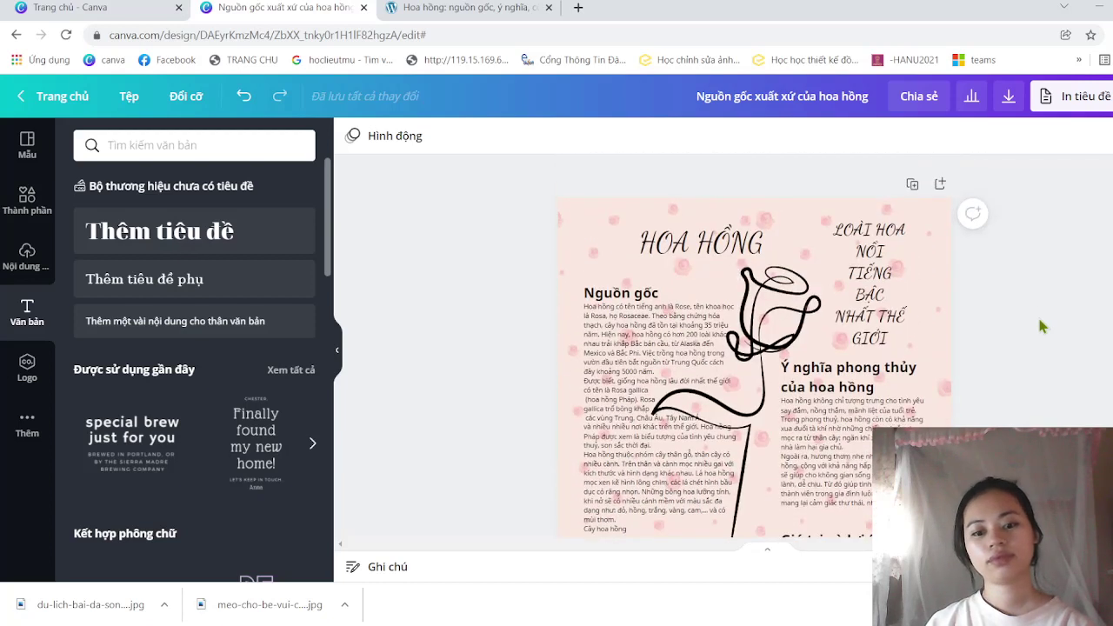
scroll(1043, 326, "down", 1)
scroll(1042, 326, "down", 1)
scroll(1042, 326, "down", 1)
scroll(1042, 326, "up", 1)
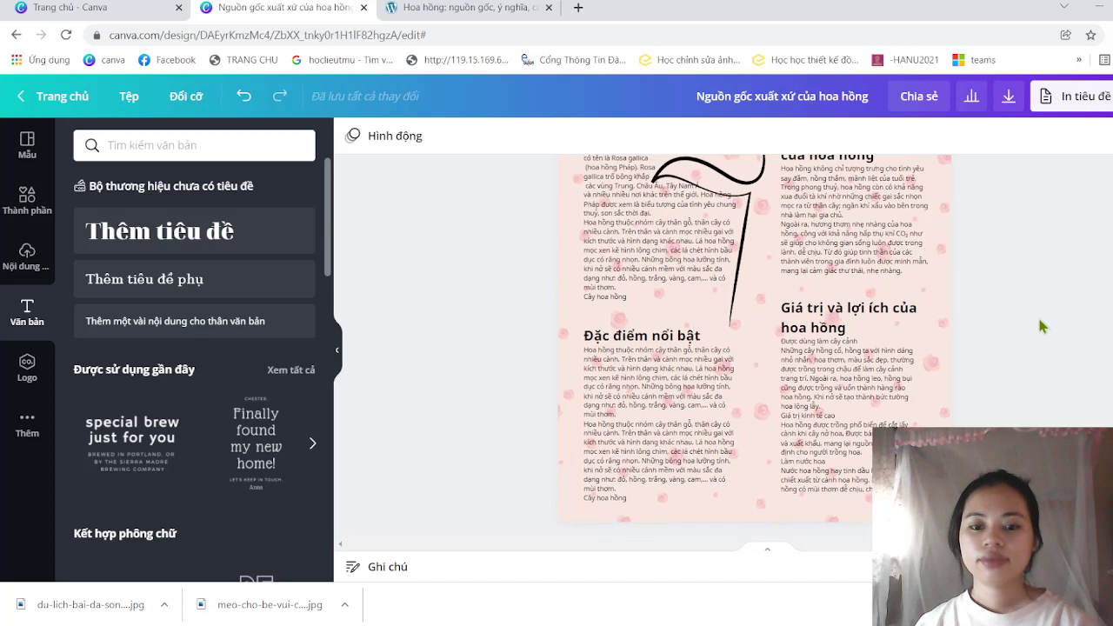
scroll(1042, 326, "up", 2)
scroll(1042, 326, "down", 1)
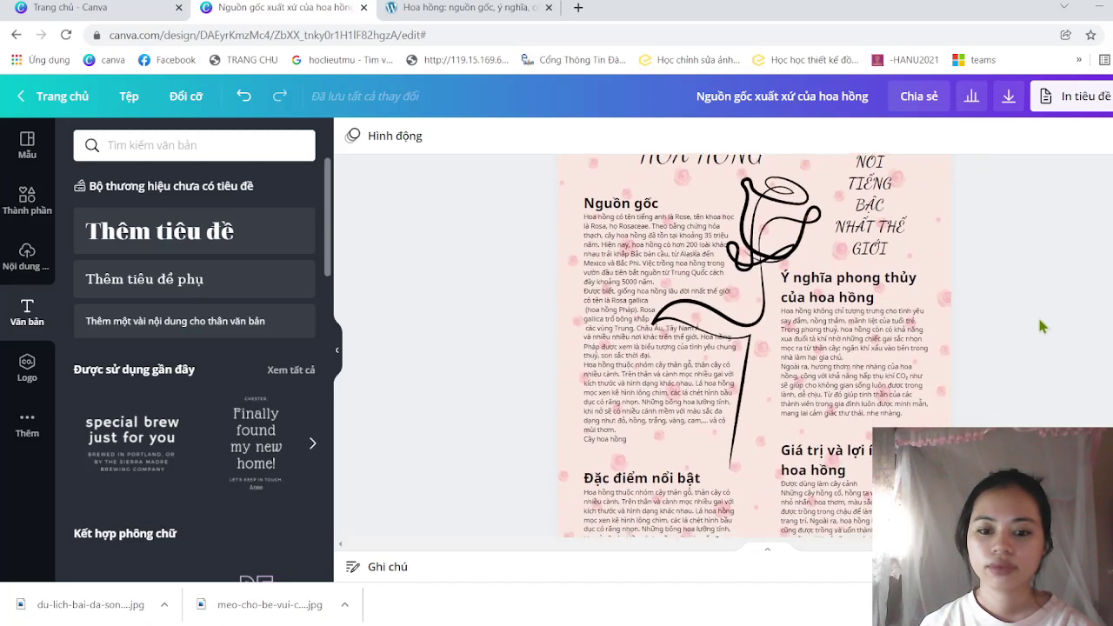
scroll(1043, 326, "down", 3)
scroll(1043, 326, "up", 1)
scroll(1042, 326, "up", 1)
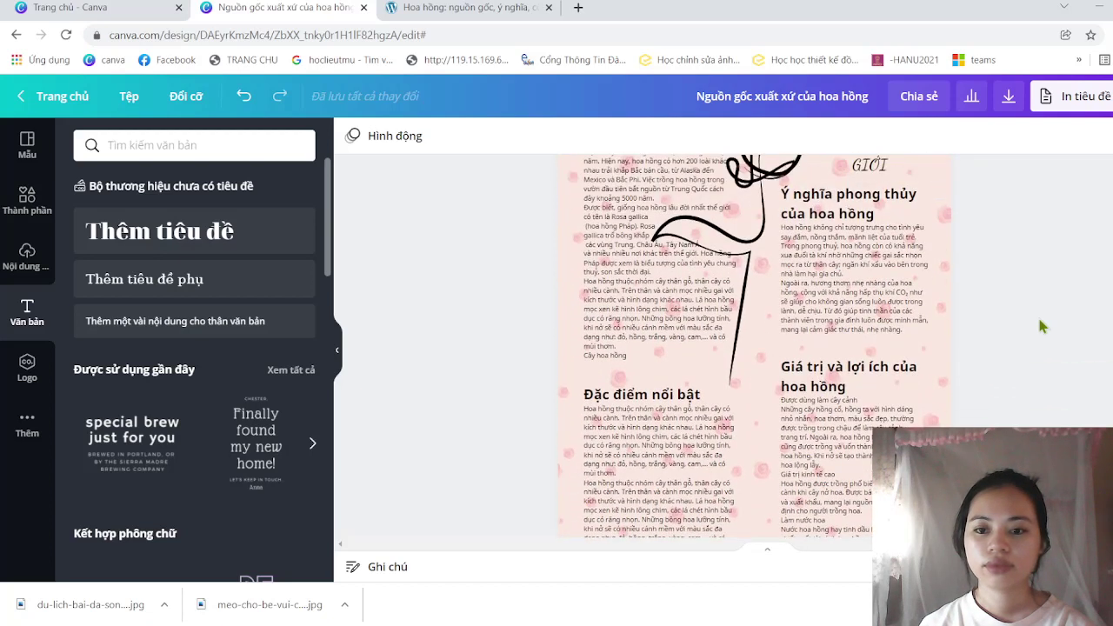
scroll(1040, 325, "up", 1)
scroll(1041, 324, "down", 1)
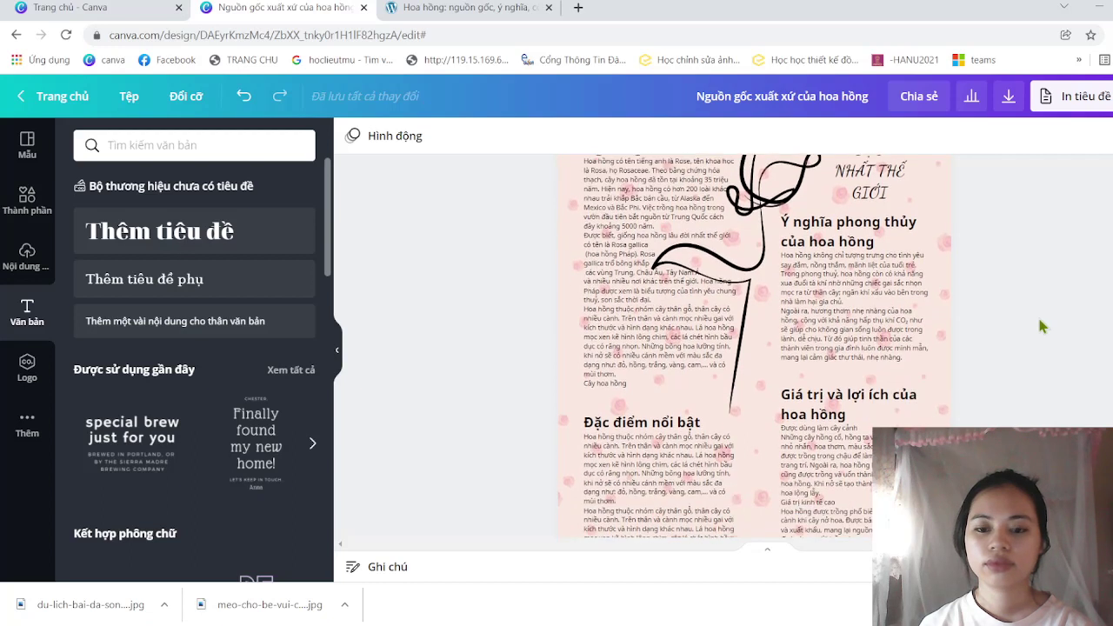
scroll(1041, 324, "down", 1)
scroll(1041, 324, "up", 1)
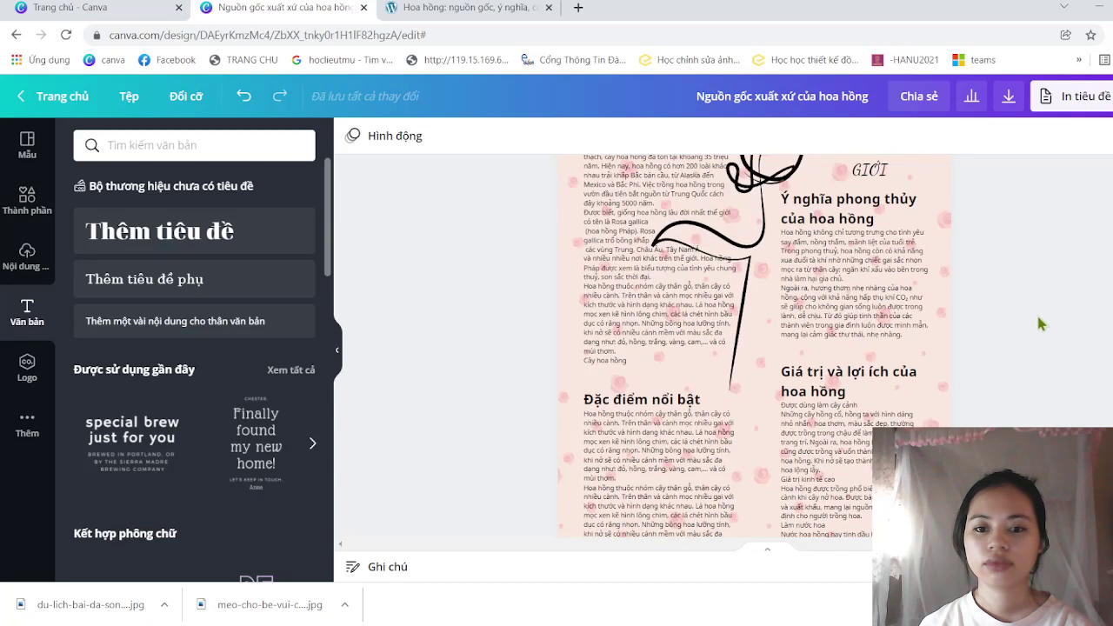
scroll(978, 320, "up", 2)
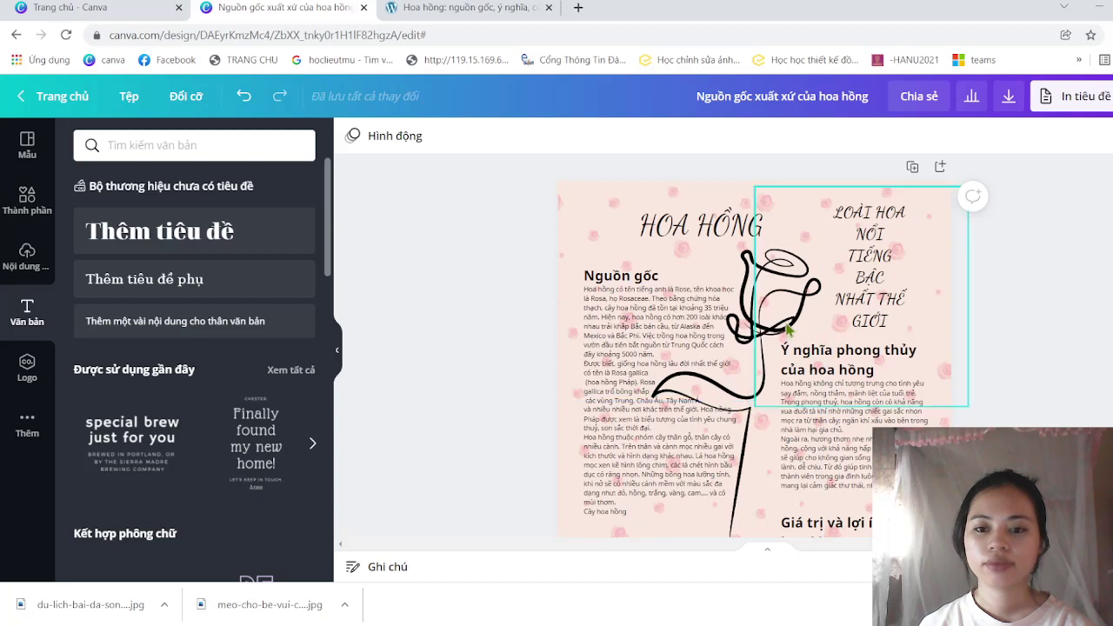
- Nudge the line-art rose right and move the HOA HỒNG title above the Nguồn gốc column
left_click(749, 413)
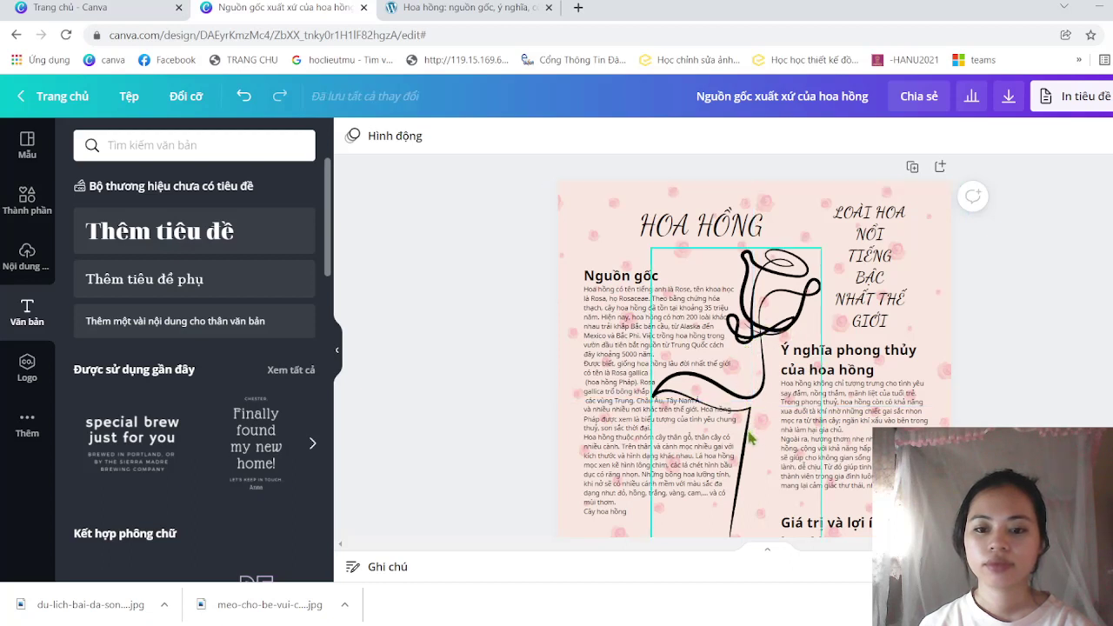
left_click_drag(752, 437, 762, 430)
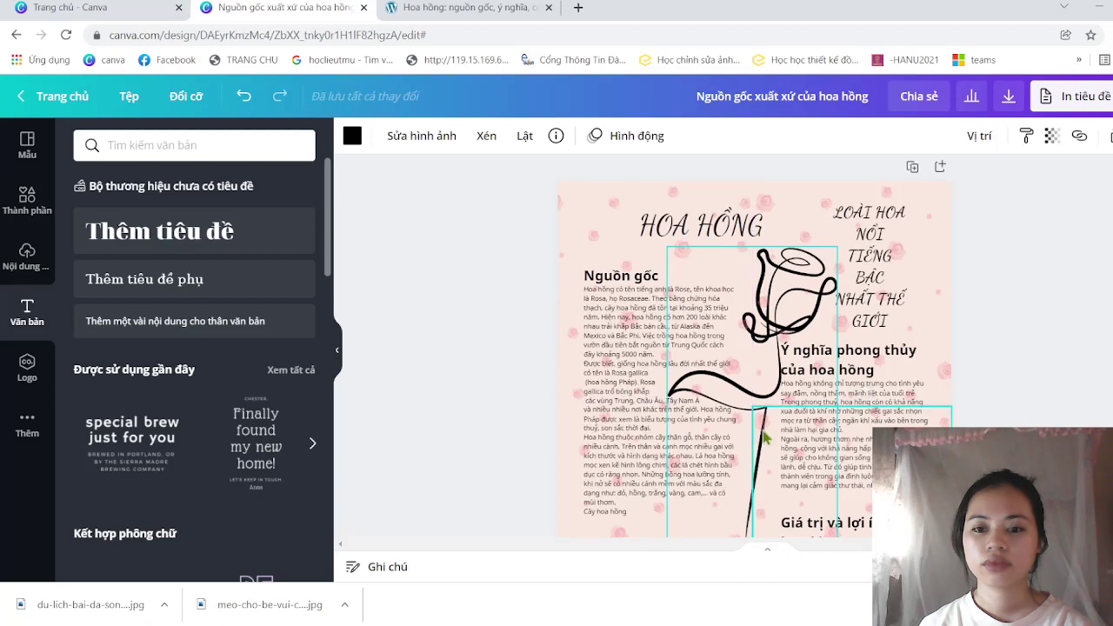
scroll(1008, 390, "down", 3)
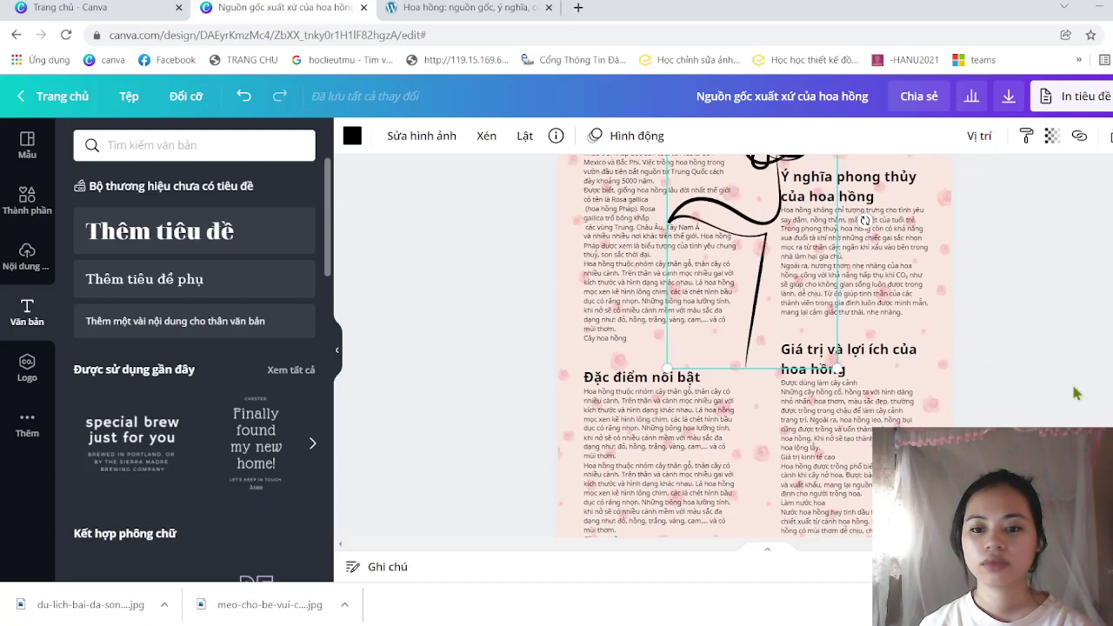
scroll(1076, 393, "up", 3)
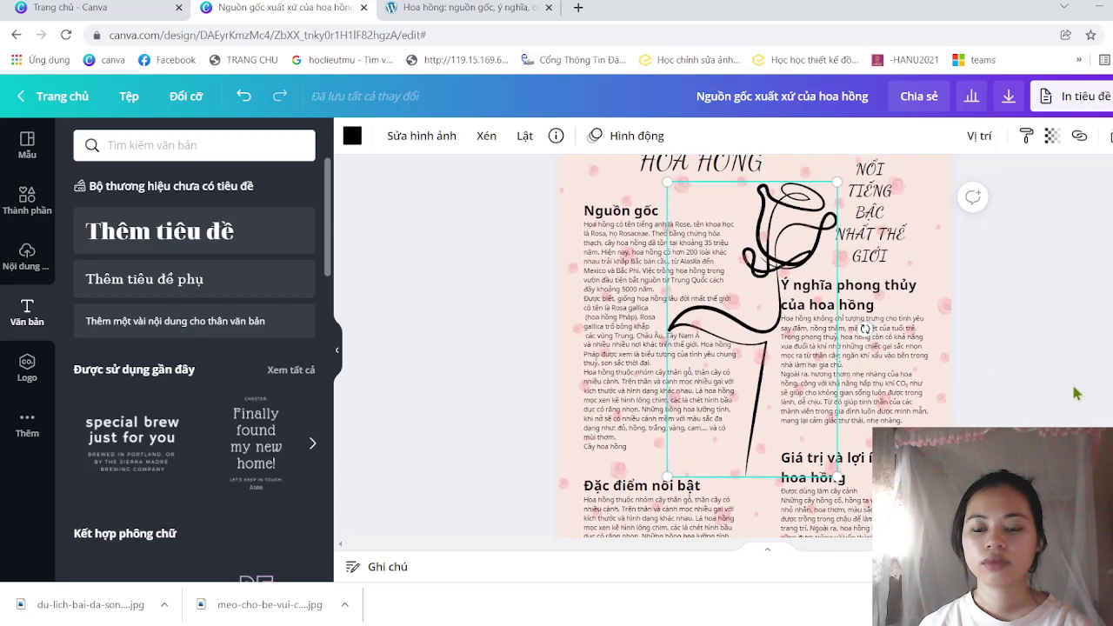
left_click(1031, 351)
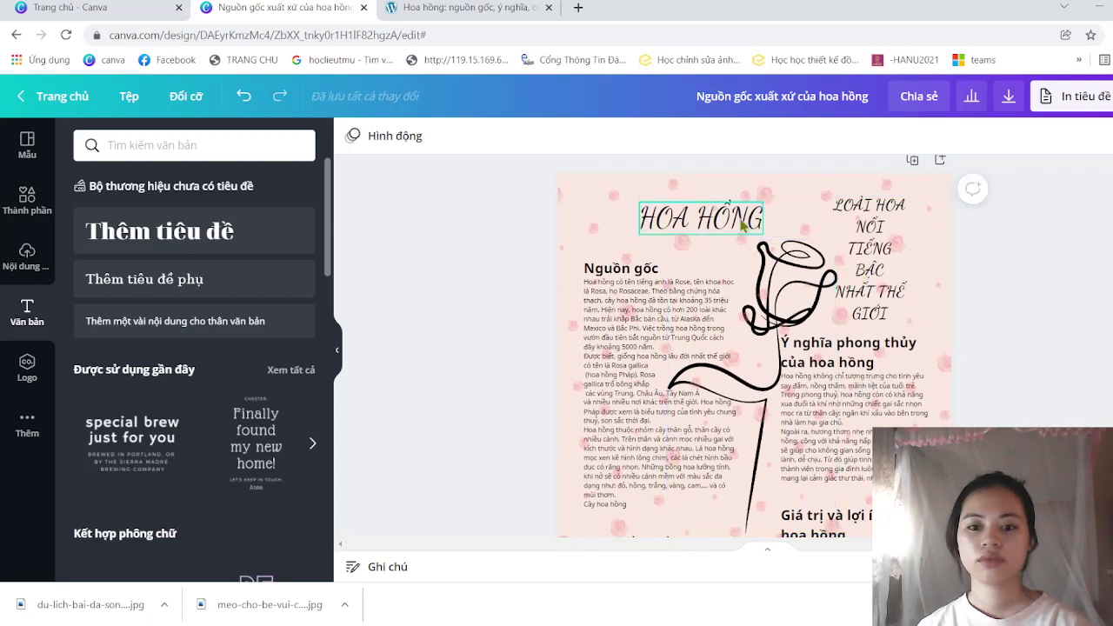
mouse_move(729, 224)
left_mouse_down()
mouse_move(741, 217)
mouse_move(704, 228)
mouse_move(712, 222)
left_mouse_up()
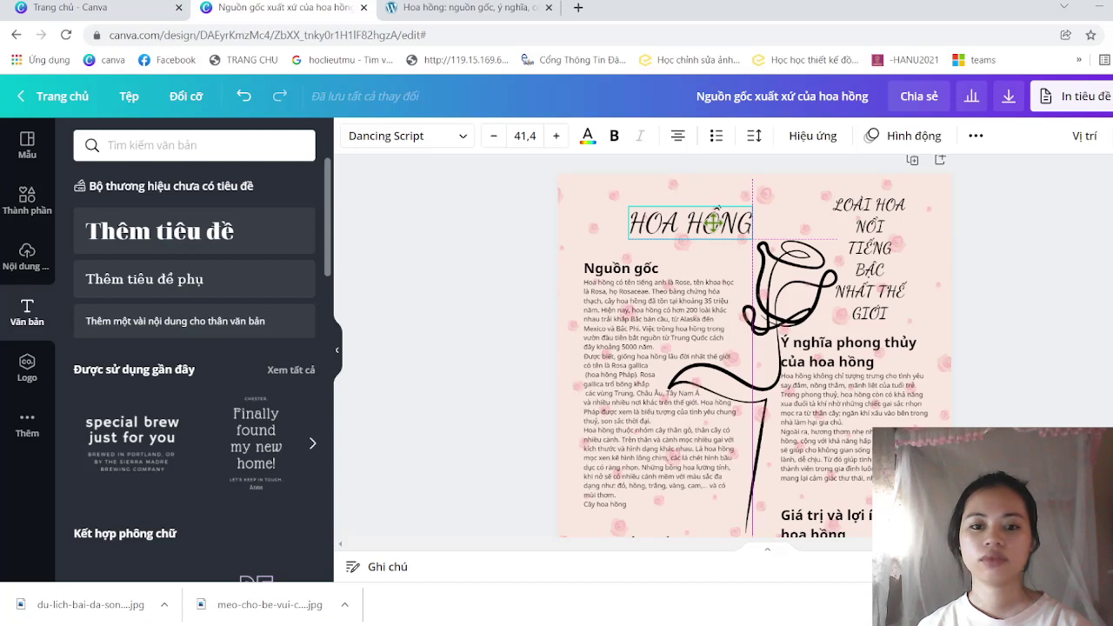
- Show the 'hoa hồng' template results in the Mẫu (Templates) panel beside the design
left_click(1015, 302)
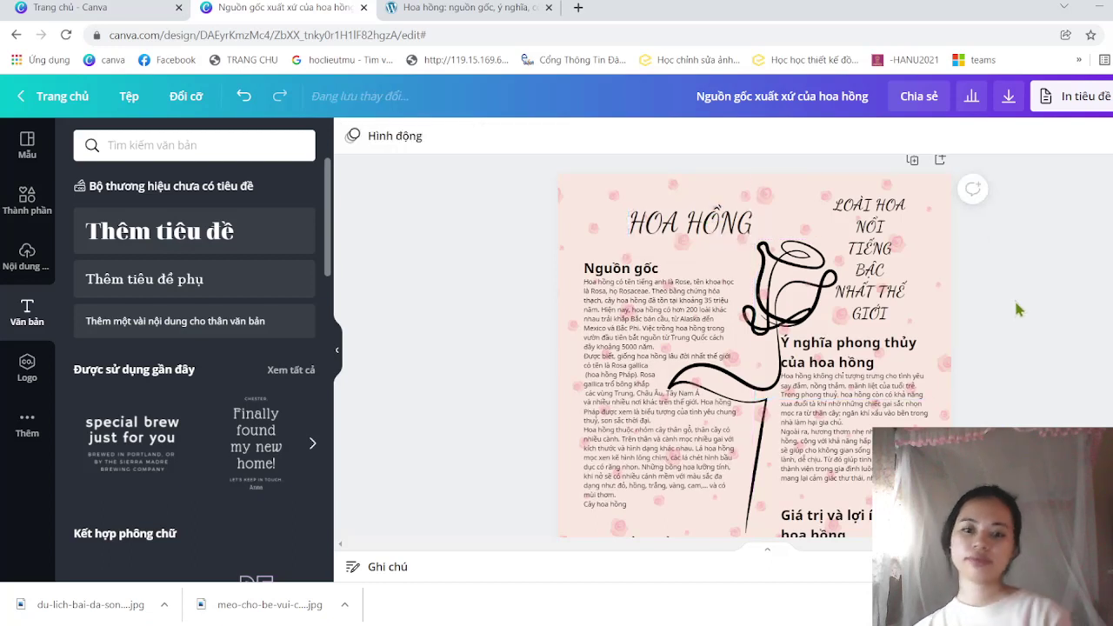
scroll(1063, 315, "down", 2)
scroll(1062, 314, "down", 1)
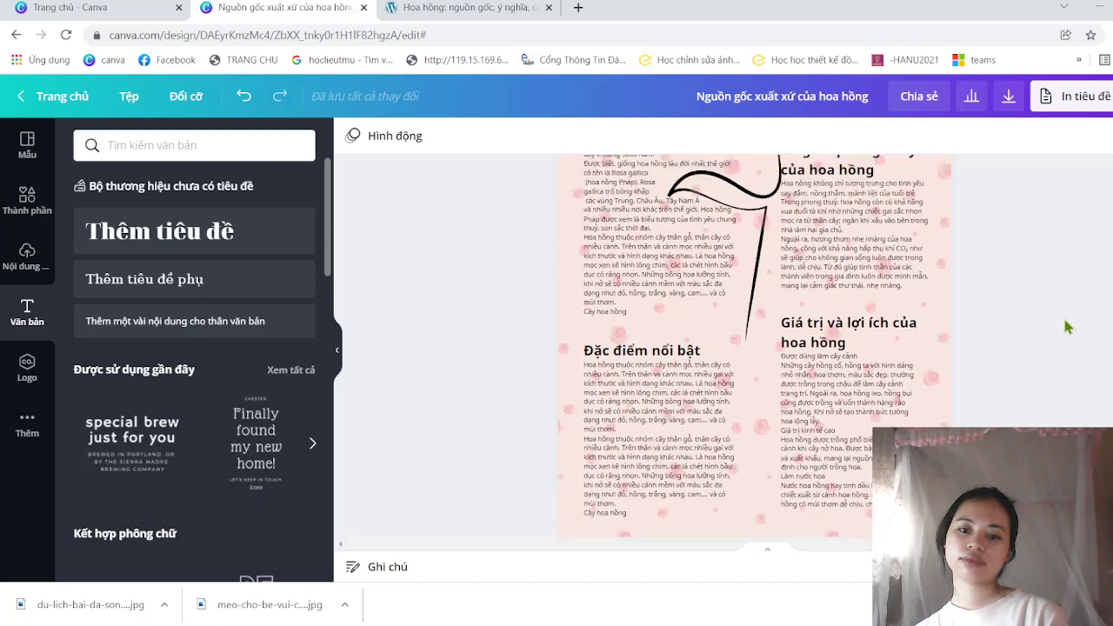
scroll(1065, 326, "up", 3)
scroll(1062, 319, "down", 1)
scroll(1063, 320, "up", 1)
scroll(1062, 319, "down", 3)
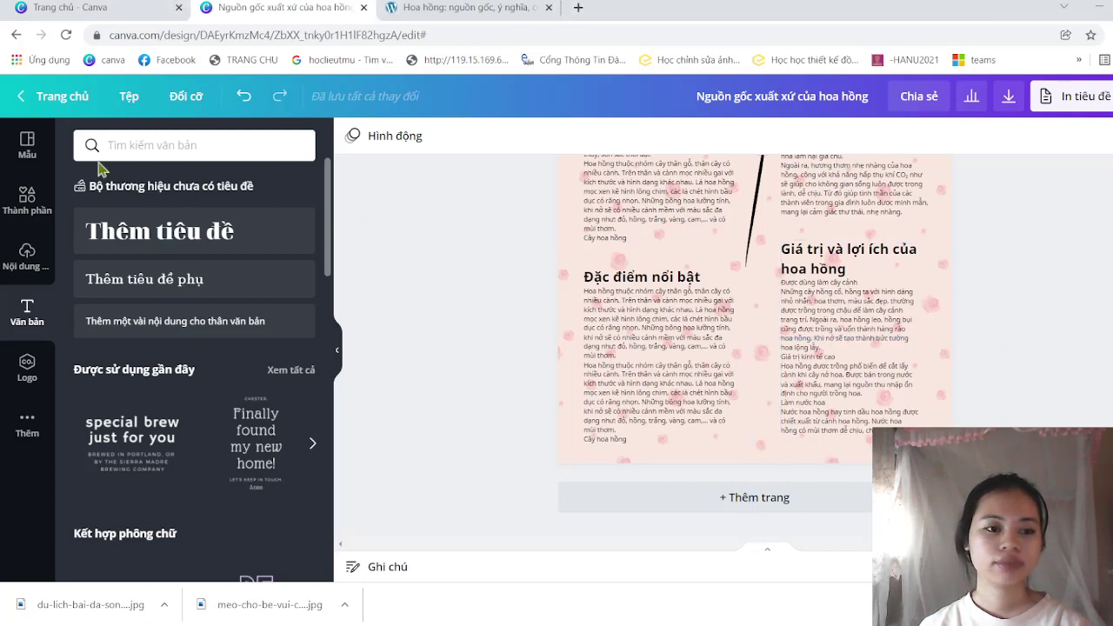
left_click(41, 149)
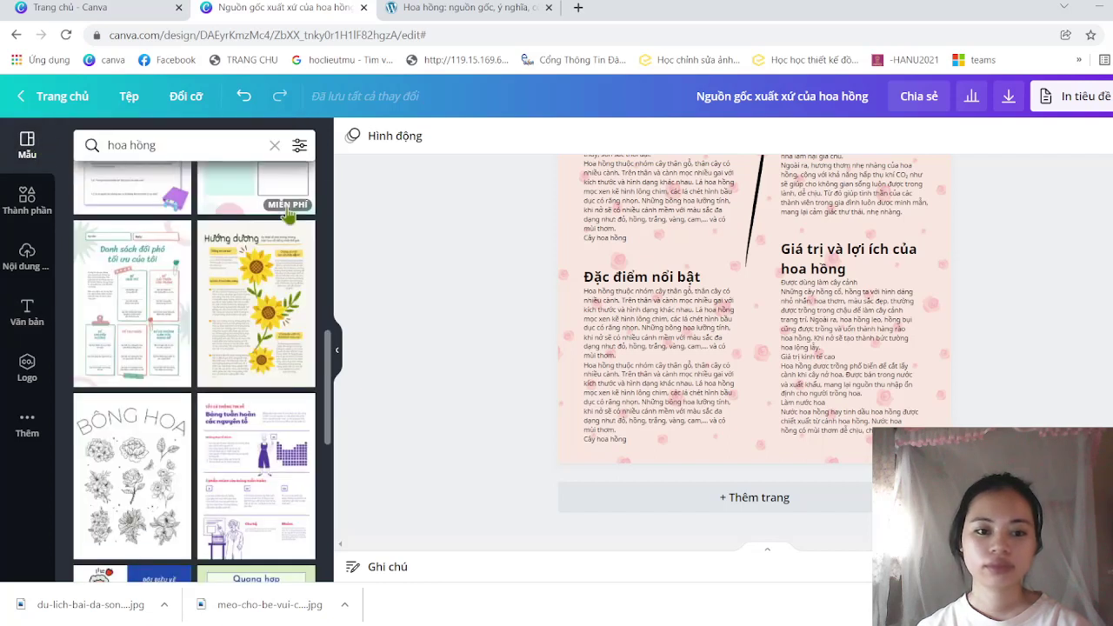
scroll(626, 287, "up", 2)
scroll(630, 278, "up", 1)
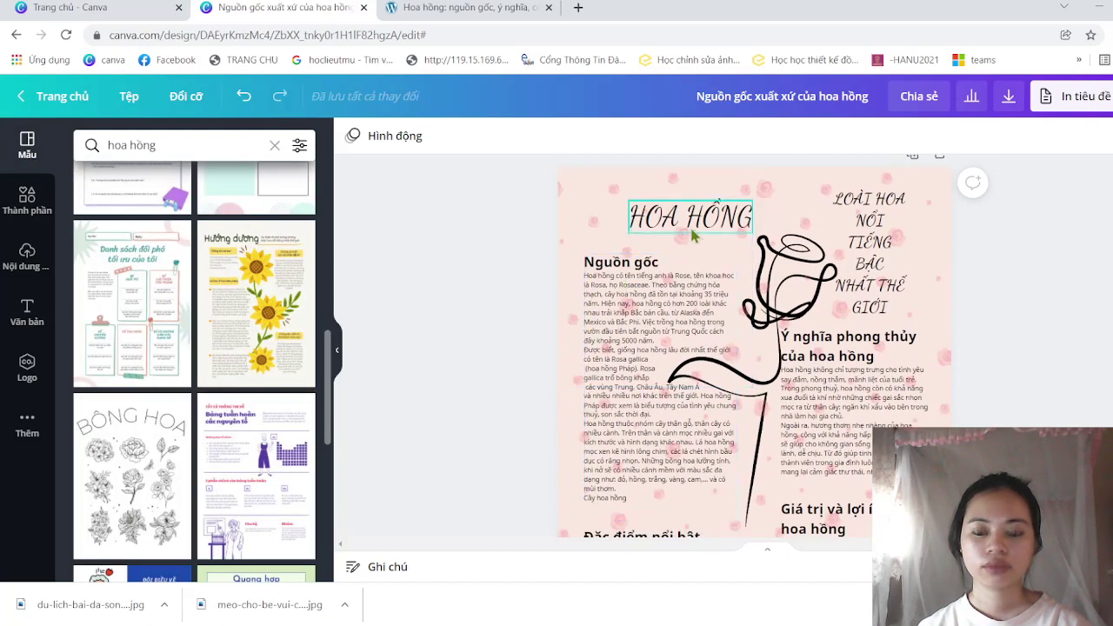
- Try Arturo Outline, Asap Condensed, then Arturo Heavy on the HOA HỒNG title
left_click(695, 223)
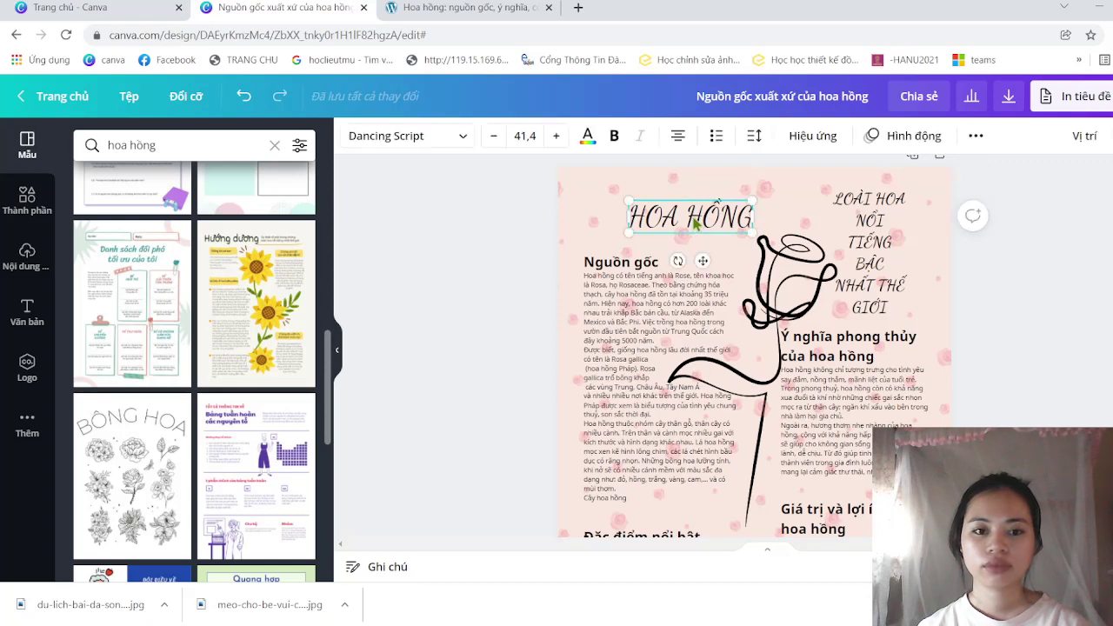
left_click(465, 146)
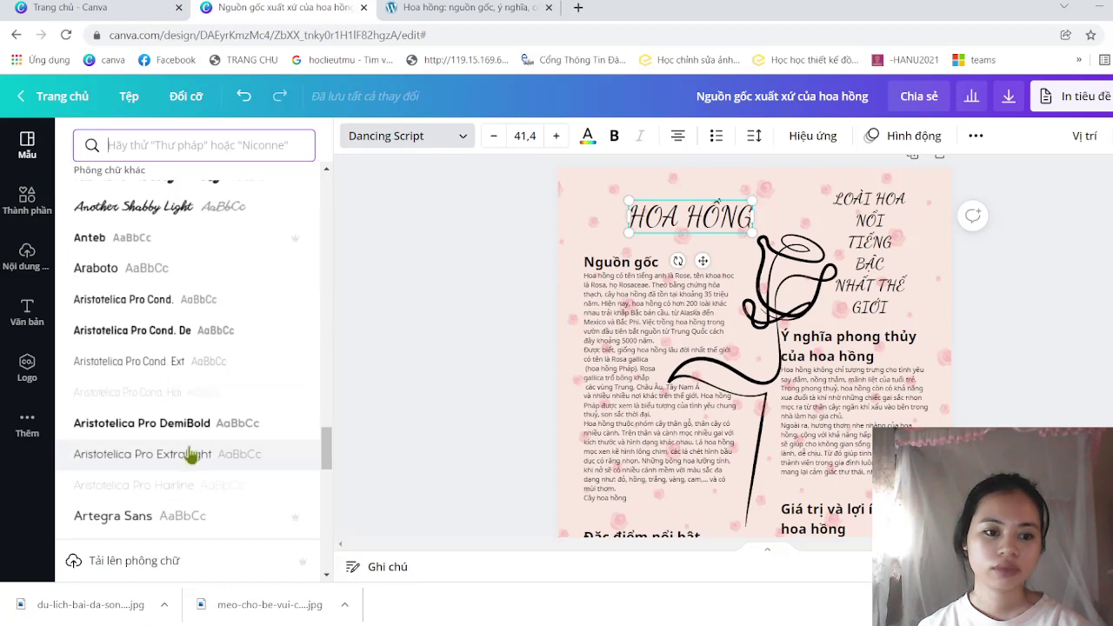
scroll(190, 455, "down", 1)
scroll(189, 455, "down", 3)
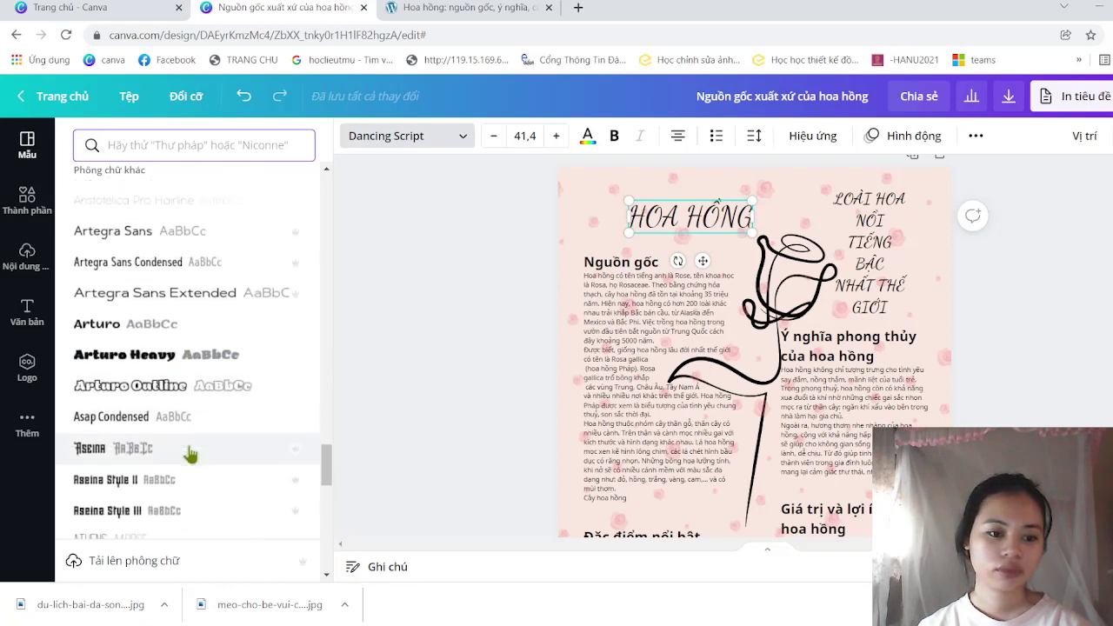
left_click(191, 390)
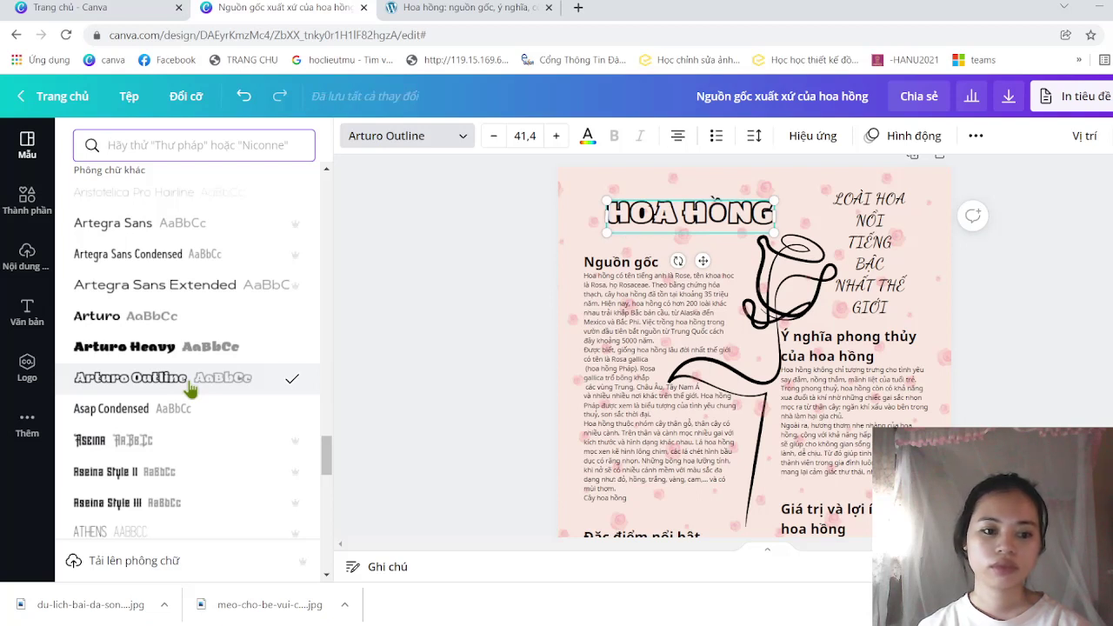
scroll(190, 391, "down", 1)
left_click(180, 351)
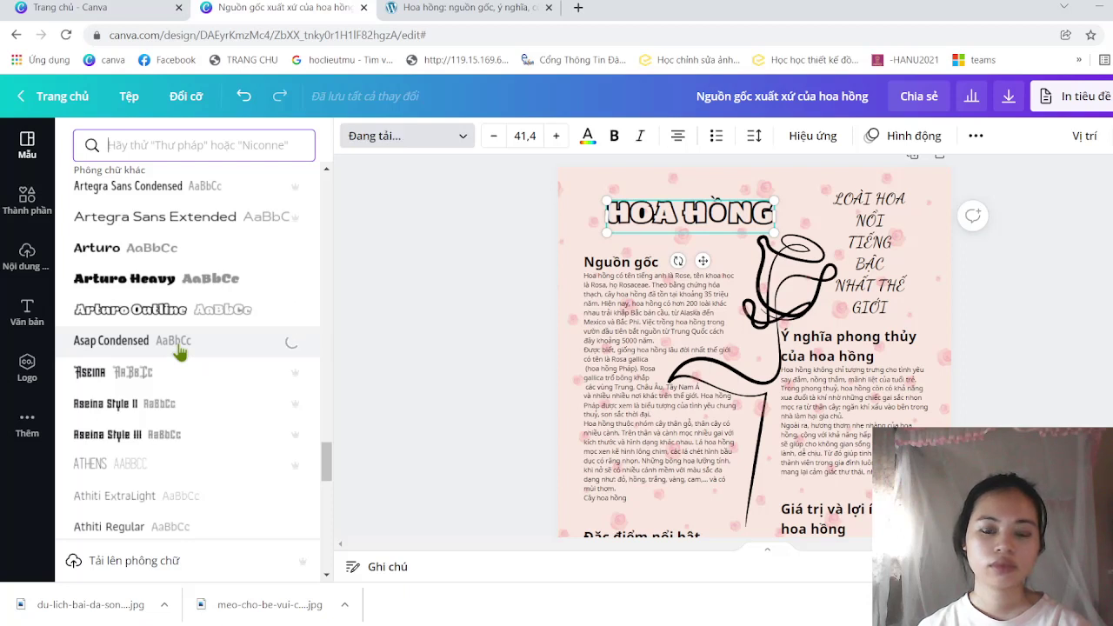
left_click(190, 290)
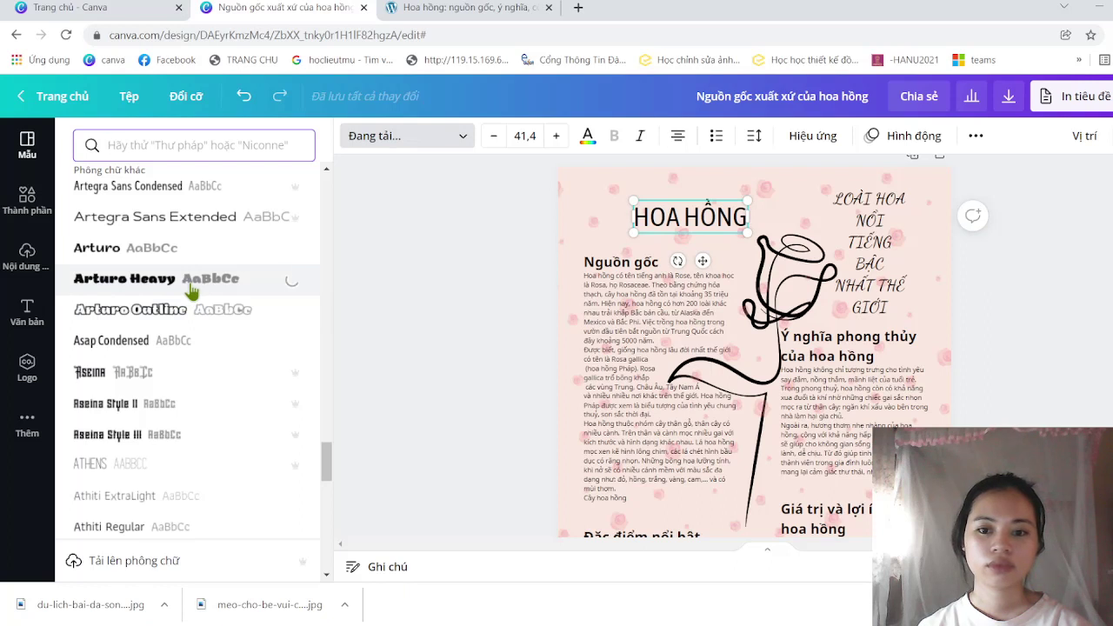
- Switch the title to Baloo Bhai, then settle on the Benedict script font
scroll(190, 290, "down", 2)
scroll(190, 290, "down", 1)
scroll(192, 292, "down", 2)
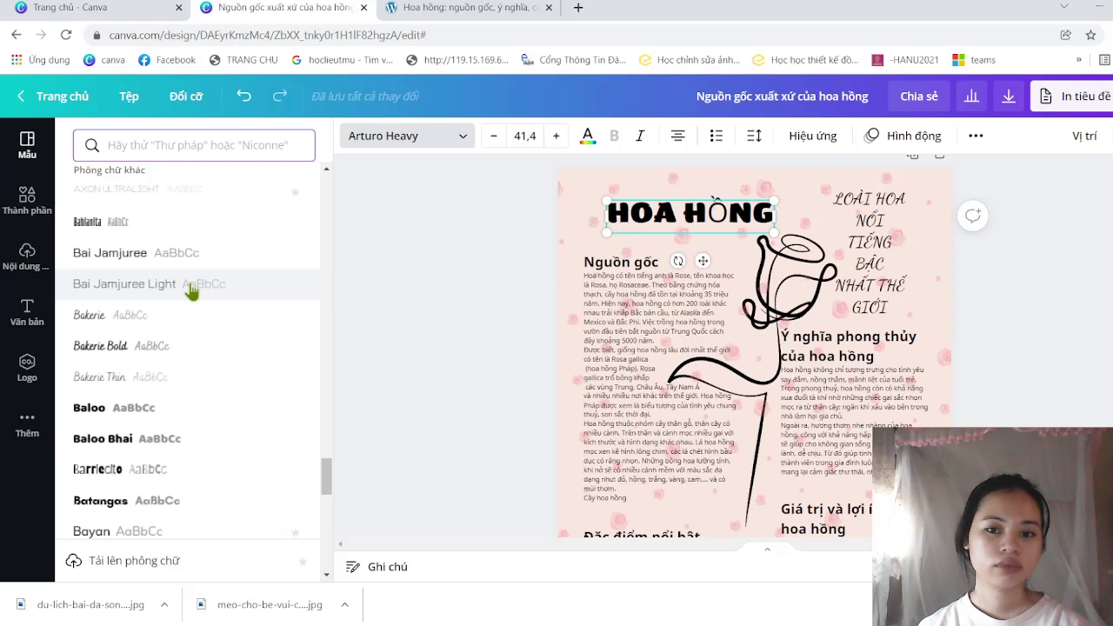
scroll(191, 292, "down", 2)
scroll(191, 292, "down", 2)
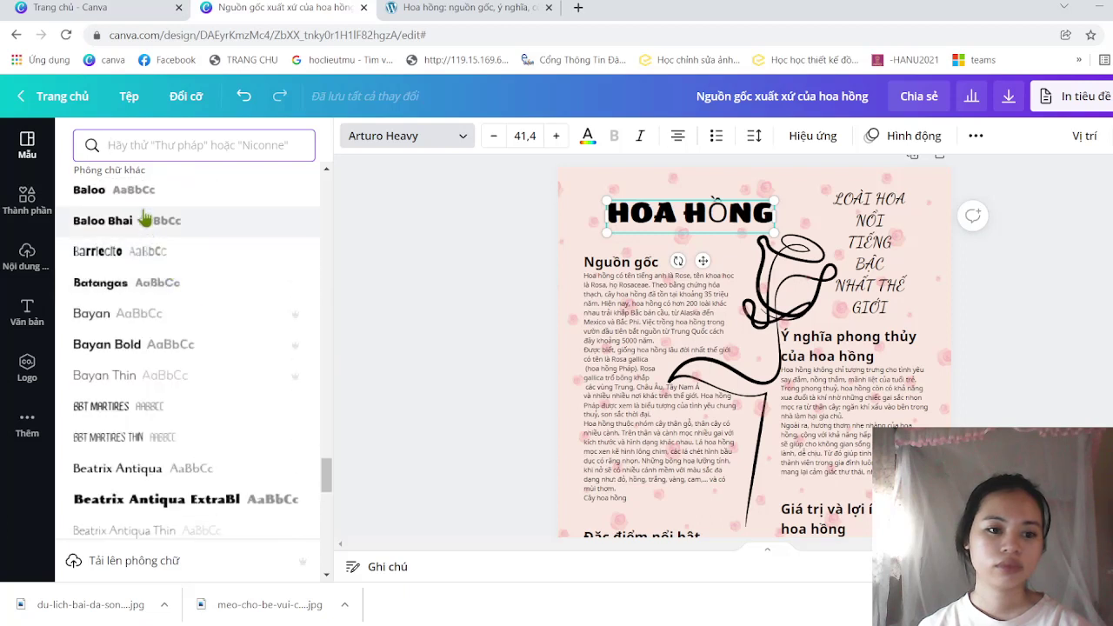
left_click(137, 201)
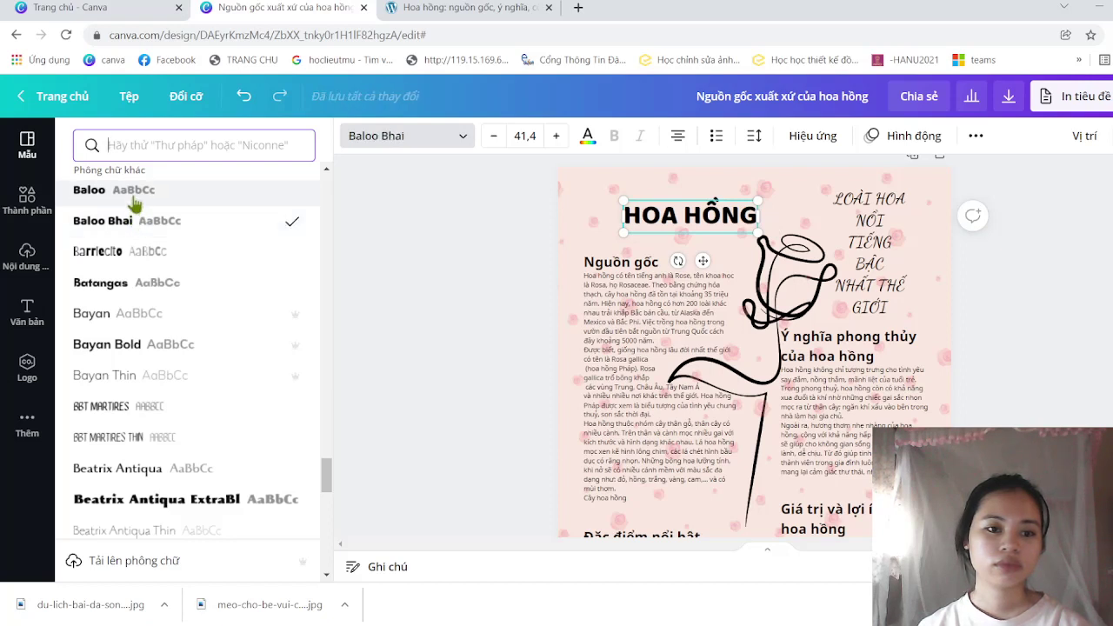
scroll(156, 360, "down", 2)
scroll(158, 364, "down", 2)
scroll(159, 364, "down", 1)
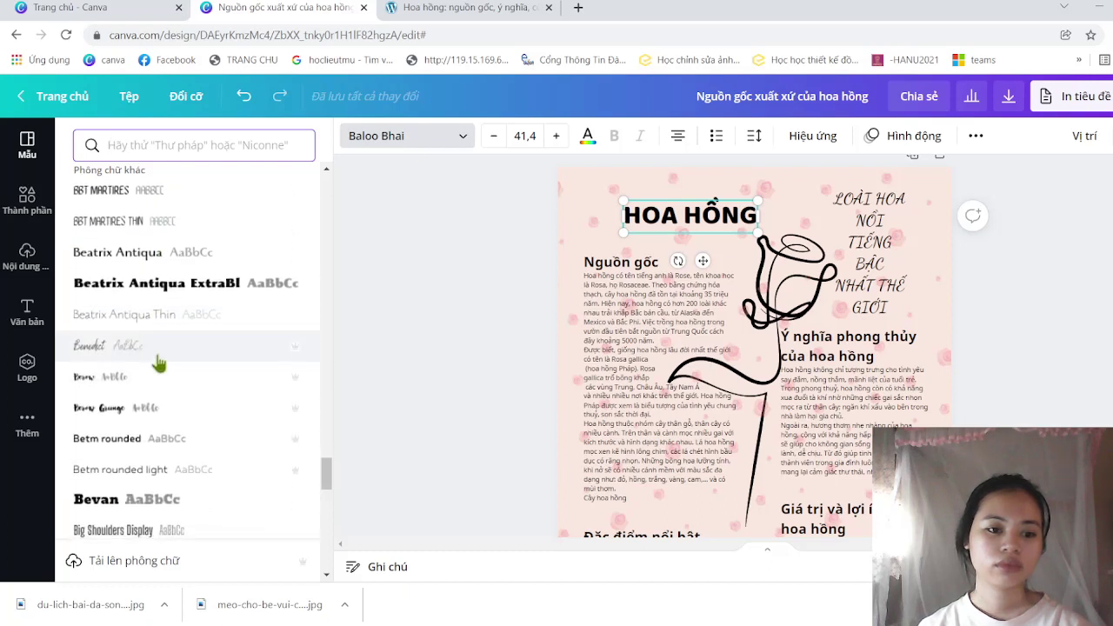
left_click(158, 358)
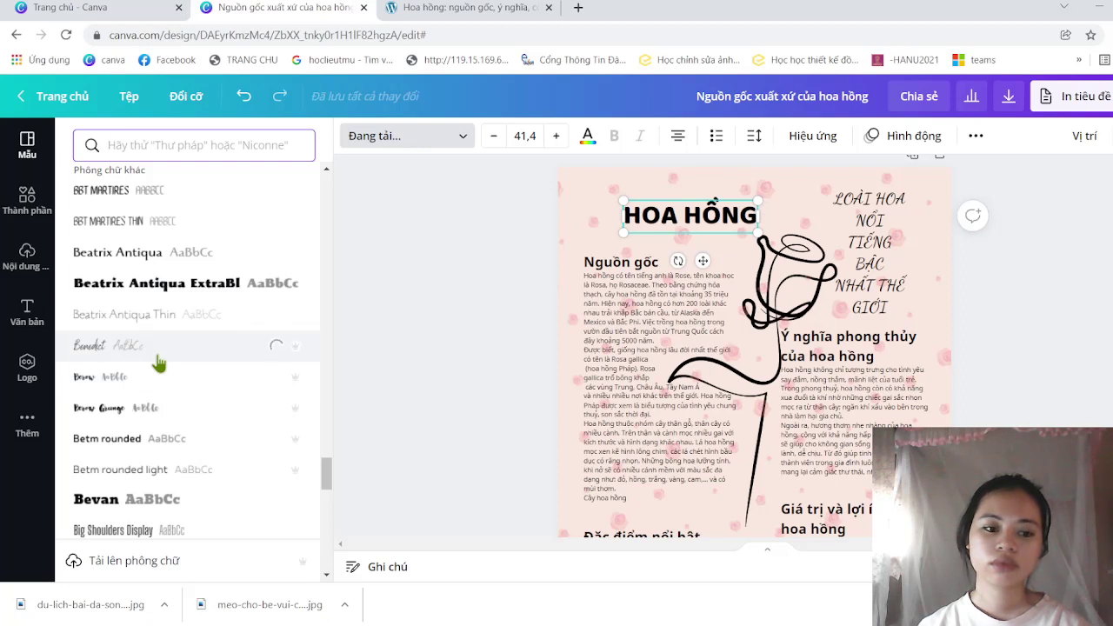
scroll(158, 362, "down", 1)
scroll(158, 361, "down", 2)
scroll(159, 361, "down", 3)
scroll(158, 362, "down", 2)
scroll(159, 363, "down", 2)
scroll(158, 363, "down", 2)
scroll(158, 362, "down", 2)
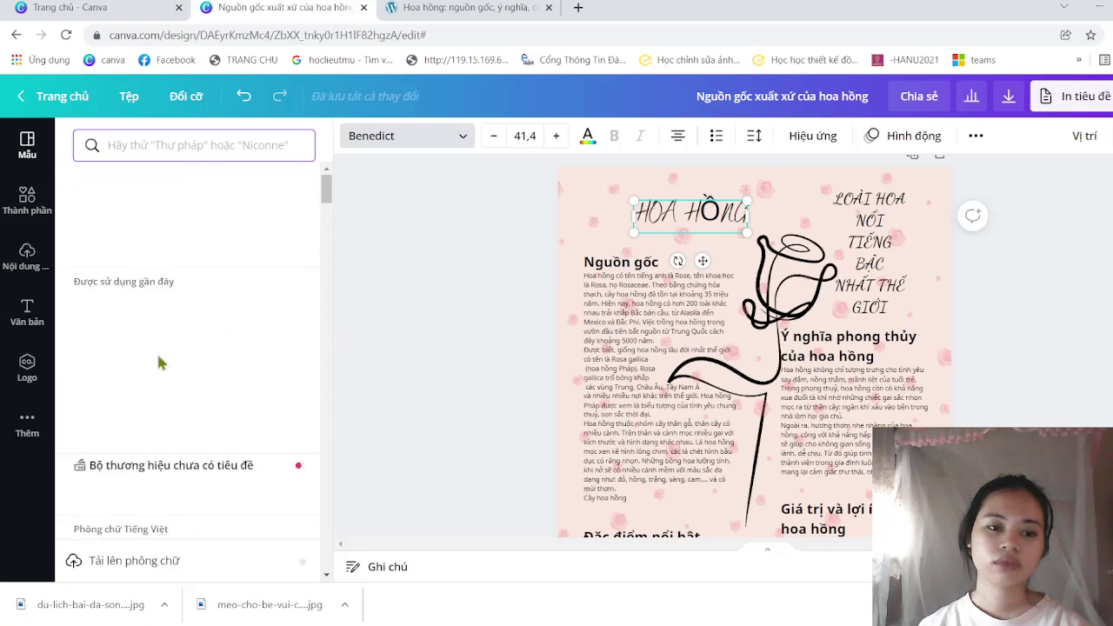
- Set the HOA HỒNG title in Sigmar One at 41.4 and nudge it sideways
scroll(160, 362, "down", 2)
scroll(159, 362, "down", 1)
scroll(159, 362, "down", 1)
scroll(159, 363, "down", 2)
scroll(159, 363, "down", 2)
scroll(159, 362, "down", 1)
scroll(159, 363, "down", 3)
scroll(159, 364, "down", 1)
scroll(159, 363, "down", 1)
scroll(159, 364, "down", 2)
scroll(159, 363, "down", 1)
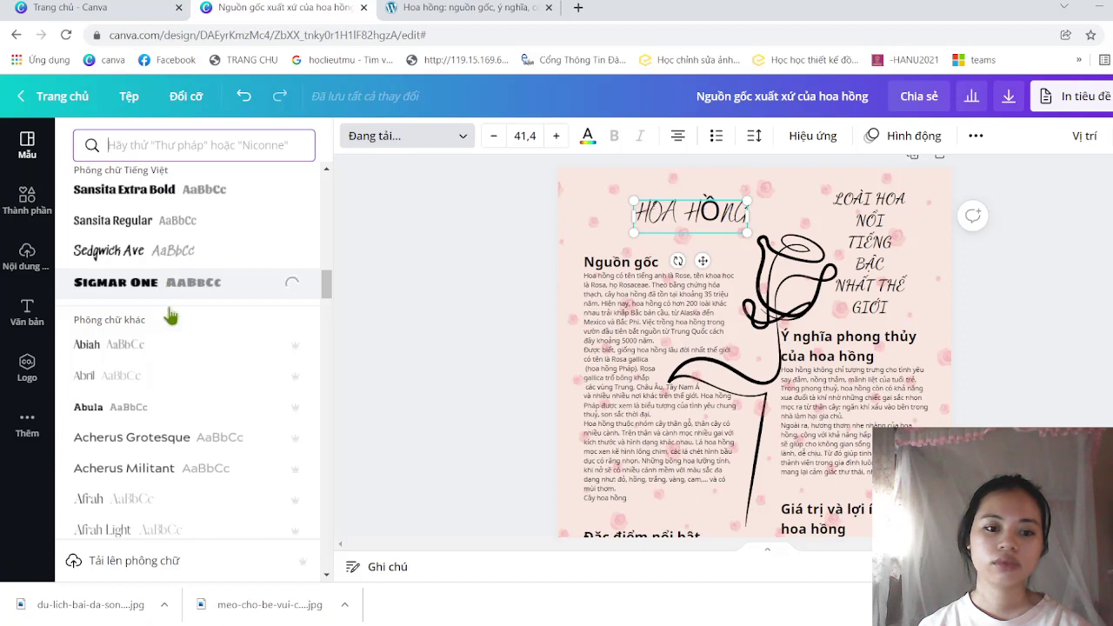
scroll(185, 393, "down", 1)
scroll(185, 392, "down", 1)
scroll(185, 393, "down", 1)
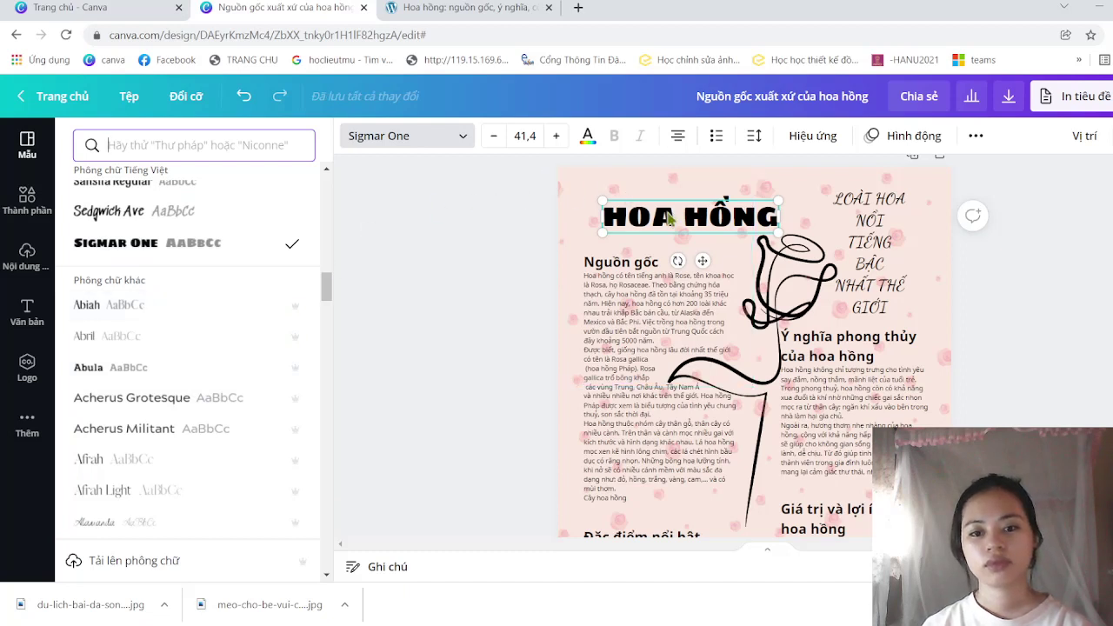
mouse_move(668, 219)
left_mouse_down()
mouse_move(646, 226)
mouse_move(686, 210)
left_mouse_up()
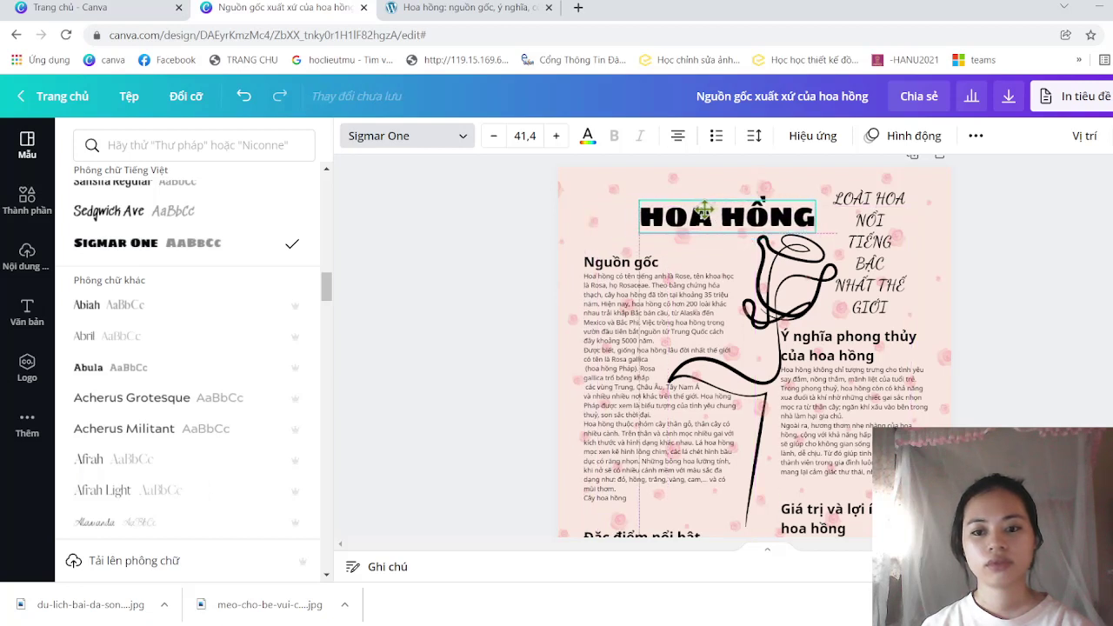
- Align the HOA HỒNG title flush with the Nguồn gốc column's left edge, then deselect it
left_click_drag(686, 211, 652, 210)
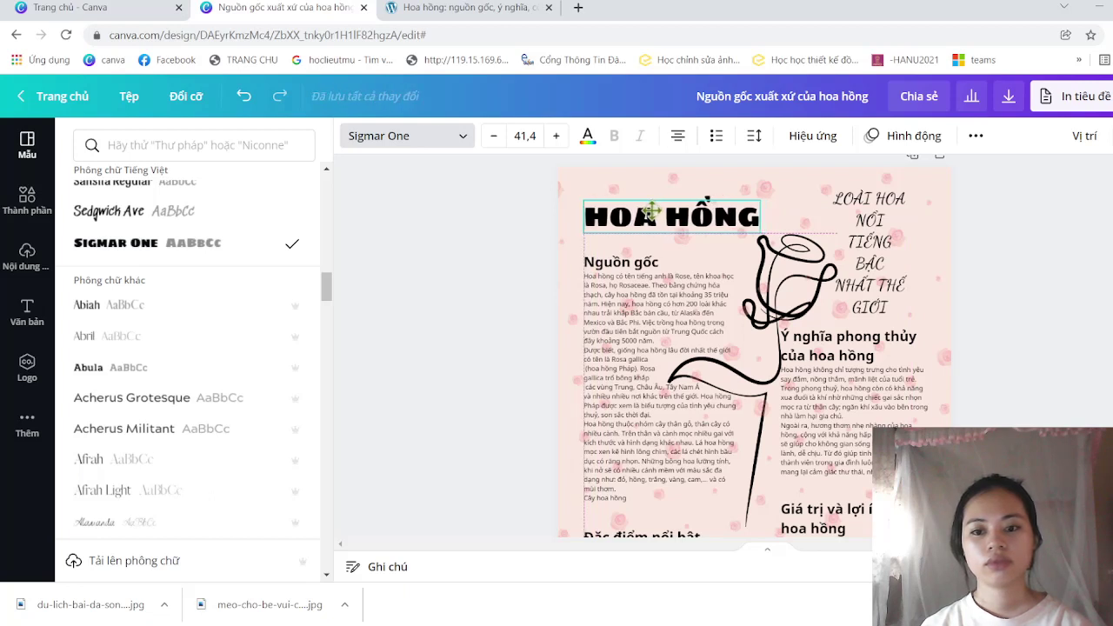
left_click(651, 211)
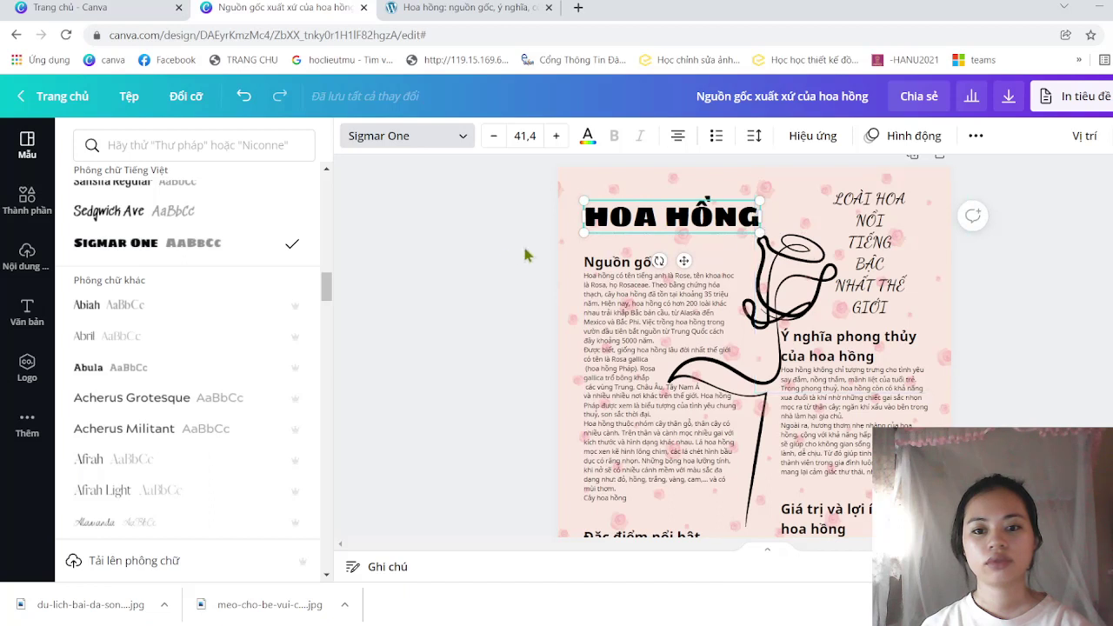
key("Escape")
key("Escape")
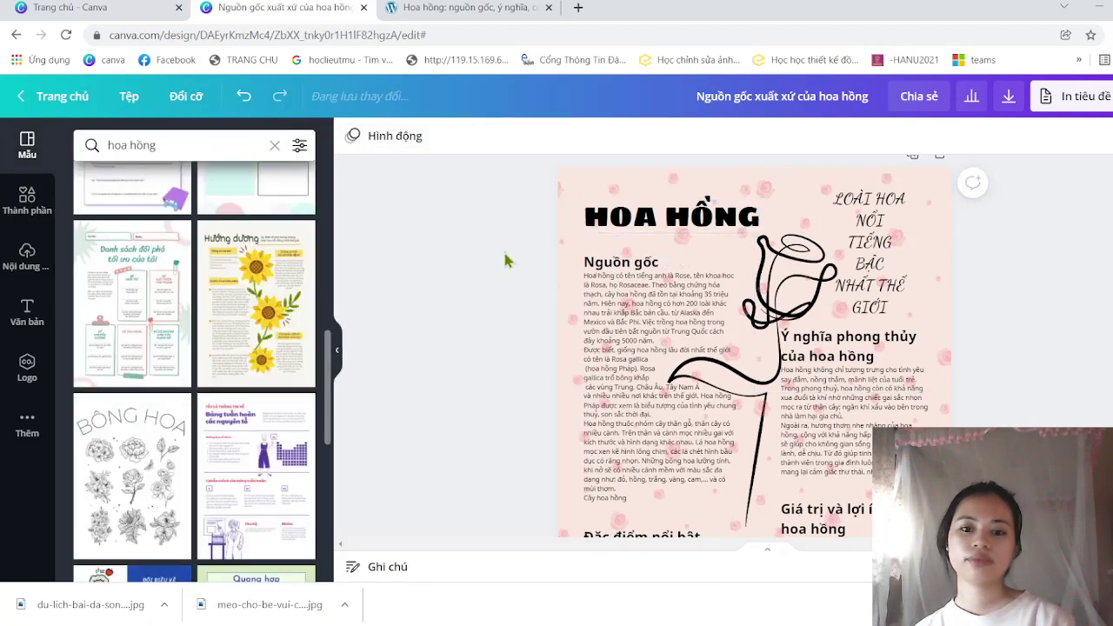
left_click(919, 328)
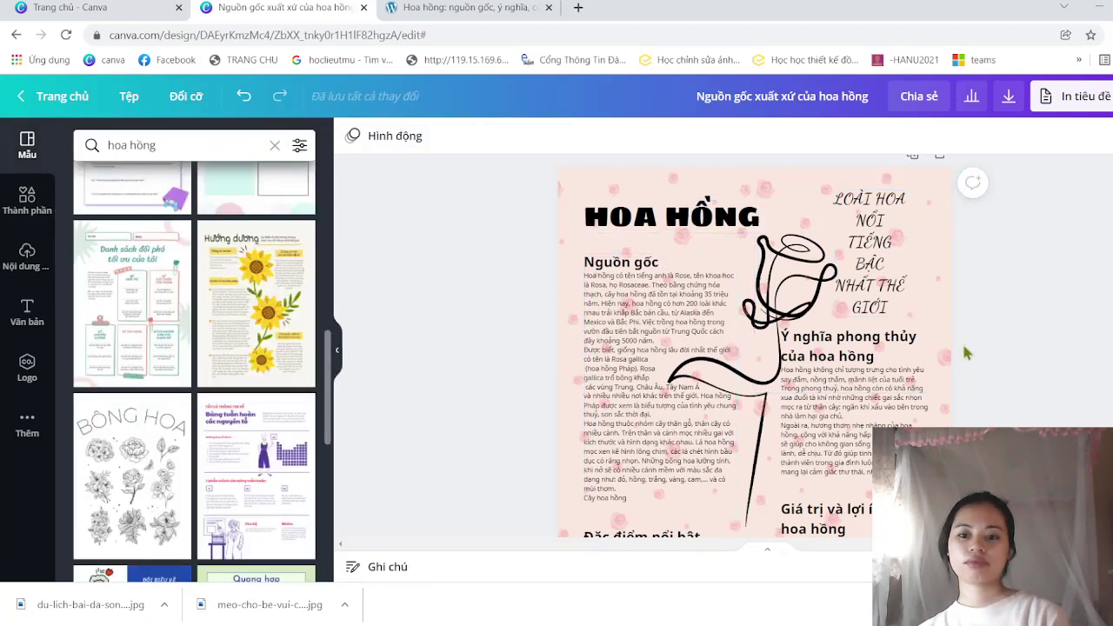
scroll(961, 341, "down", 1)
scroll(964, 348, "down", 1)
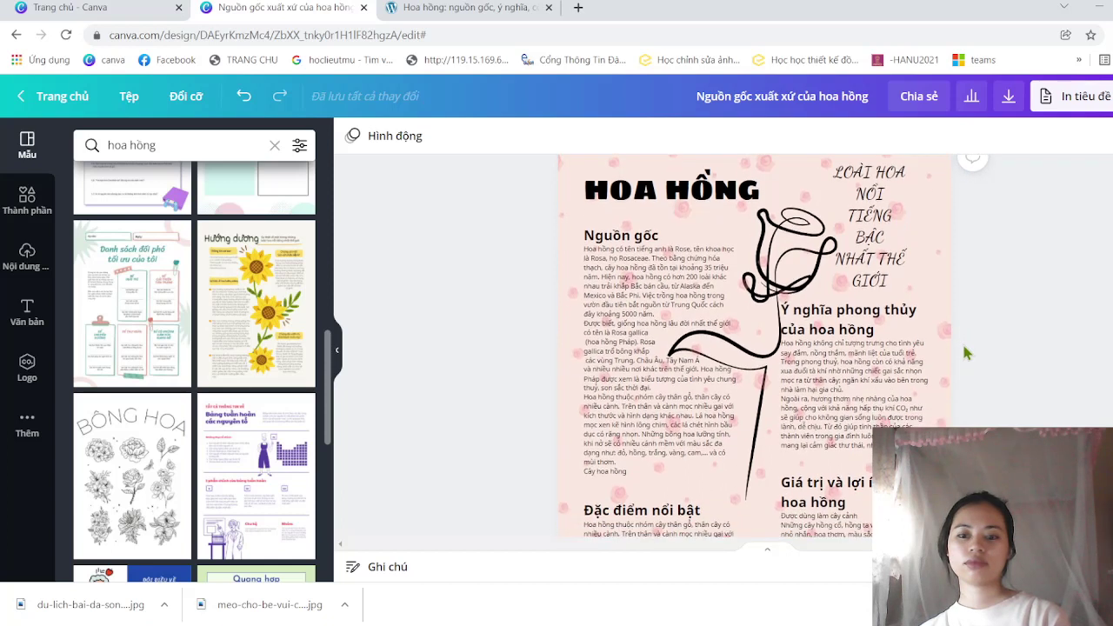
scroll(963, 347, "up", 2)
scroll(963, 346, "down", 2)
scroll(963, 347, "down", 1)
scroll(963, 347, "down", 3)
scroll(964, 347, "up", 5)
scroll(963, 352, "up", 3)
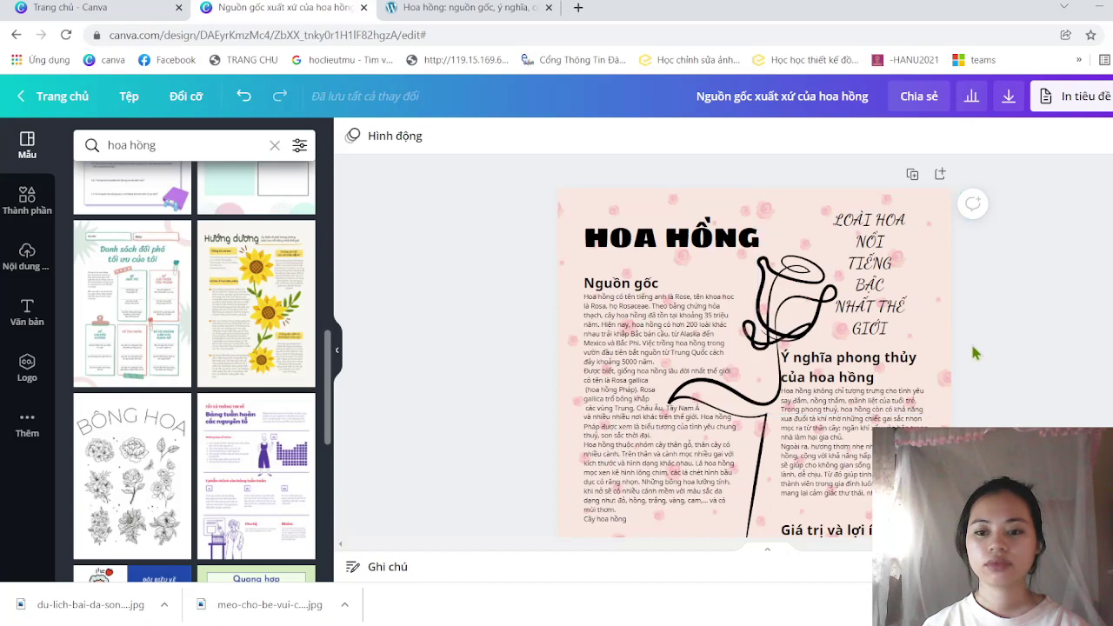
scroll(997, 376, "down", 3)
scroll(998, 376, "down", 3)
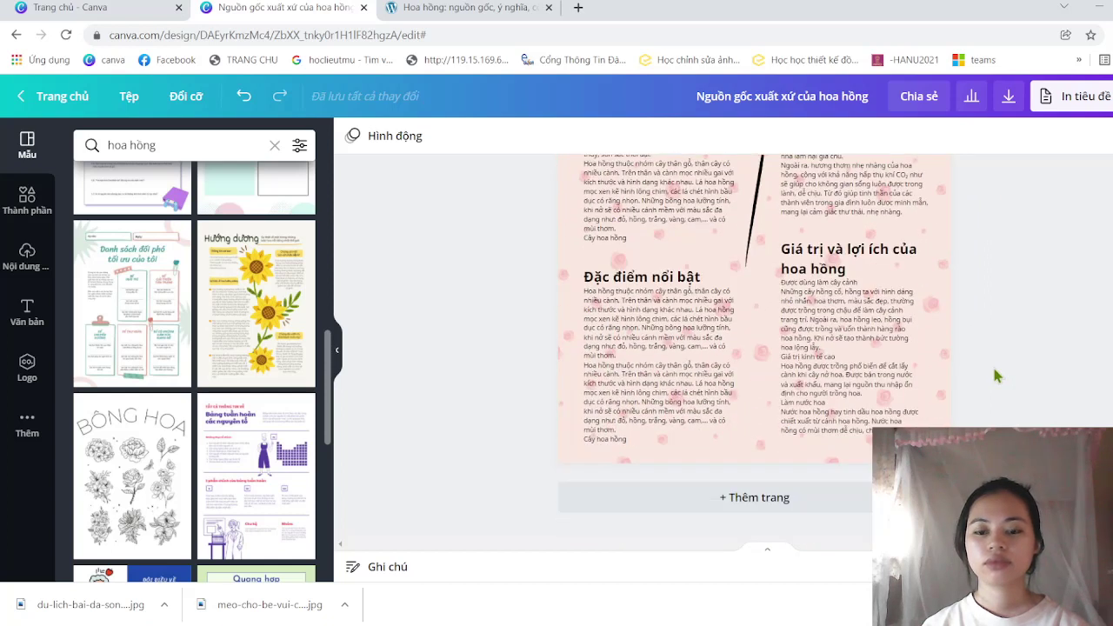
scroll(997, 376, "up", 5)
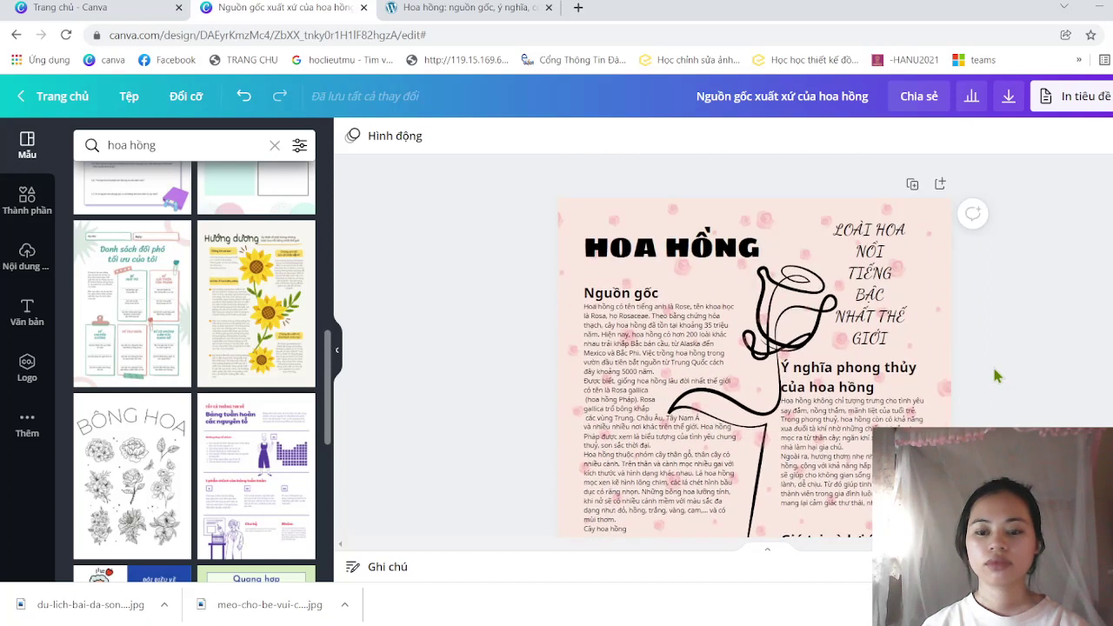
scroll(997, 376, "down", 1)
scroll(997, 375, "down", 2)
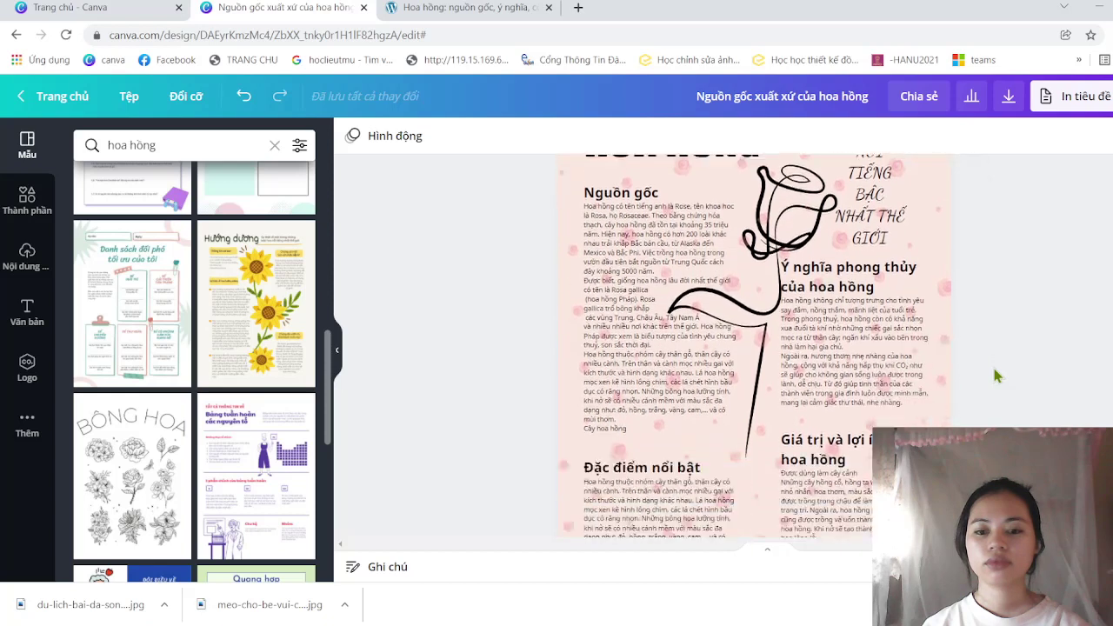
scroll(997, 375, "up", 2)
scroll(997, 376, "up", 1)
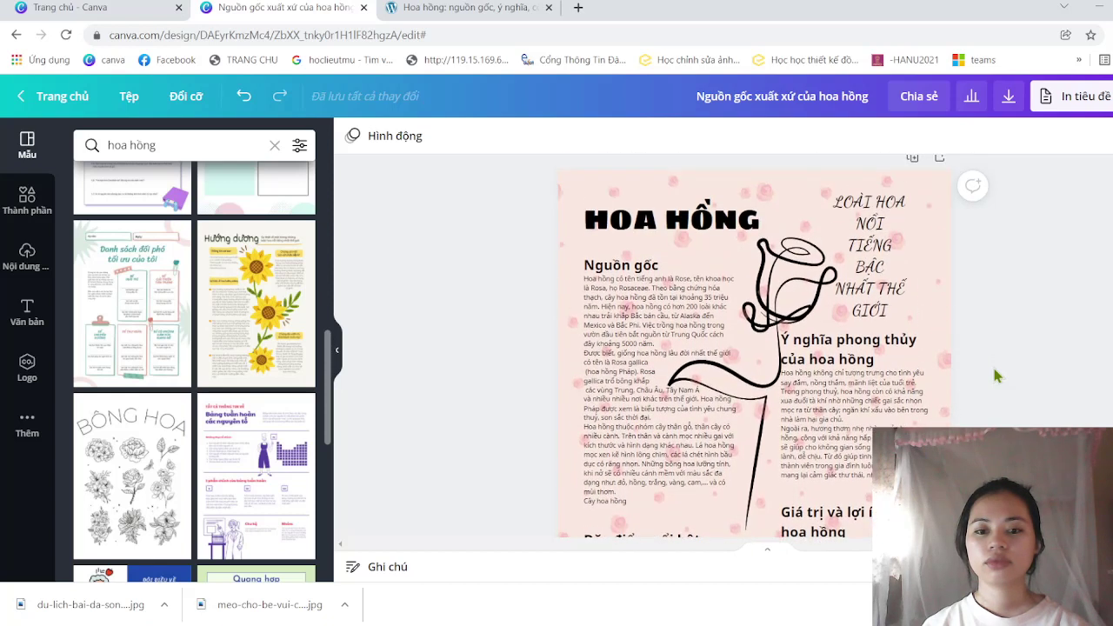
scroll(997, 376, "down", 1)
scroll(997, 376, "up", 1)
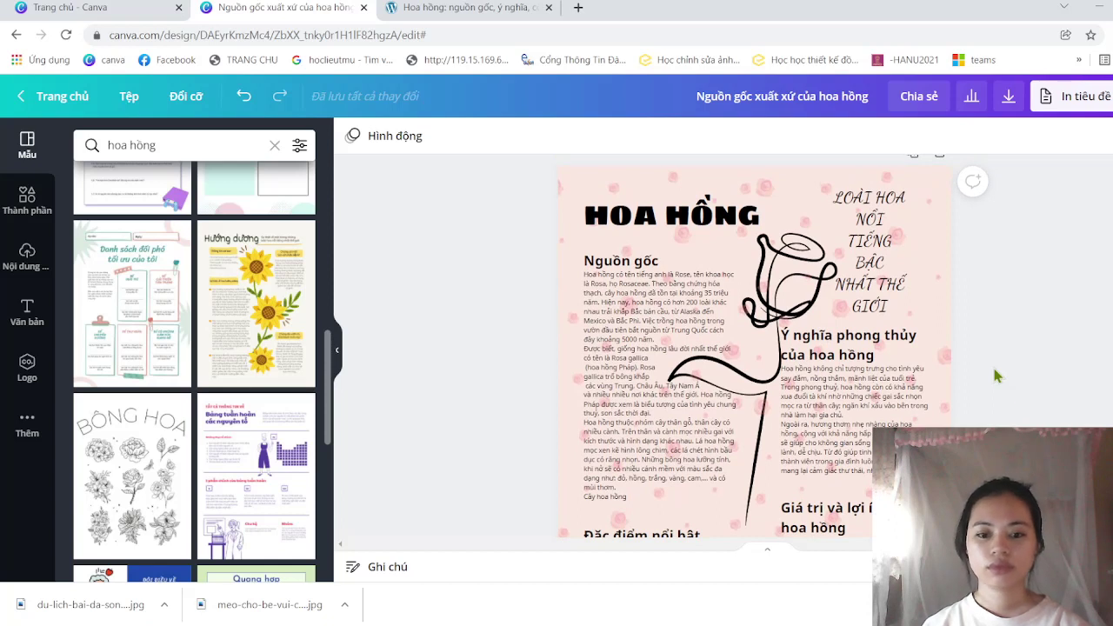
scroll(995, 372, "down", 1)
scroll(995, 372, "down", 2)
scroll(995, 372, "down", 1)
scroll(996, 372, "up", 1)
scroll(998, 376, "up", 1)
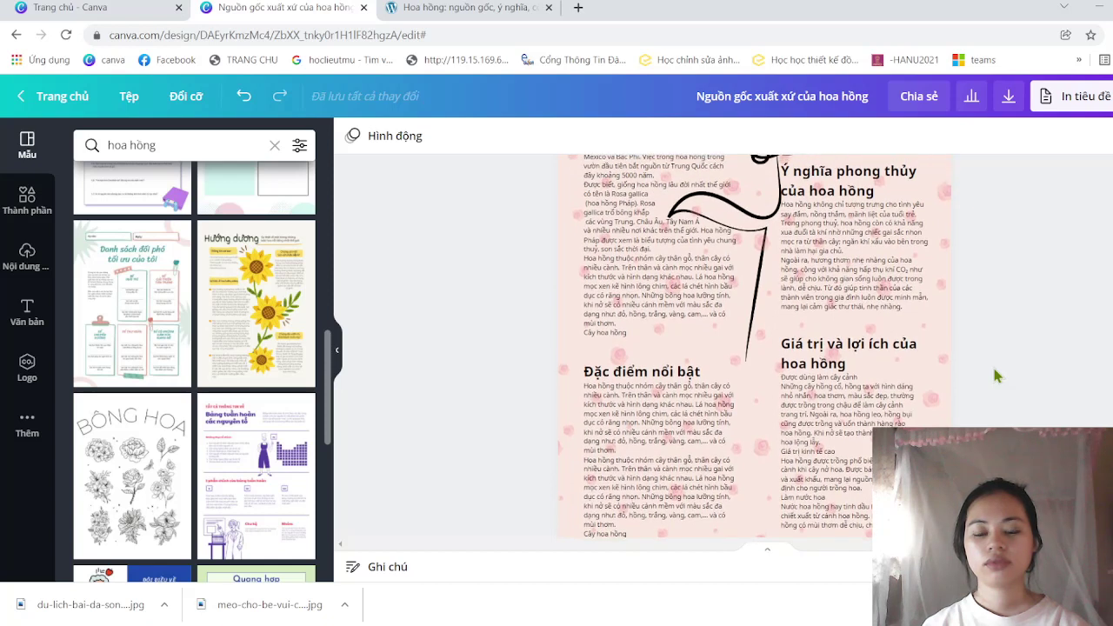
scroll(995, 376, "up", 1)
scroll(995, 375, "up", 1)
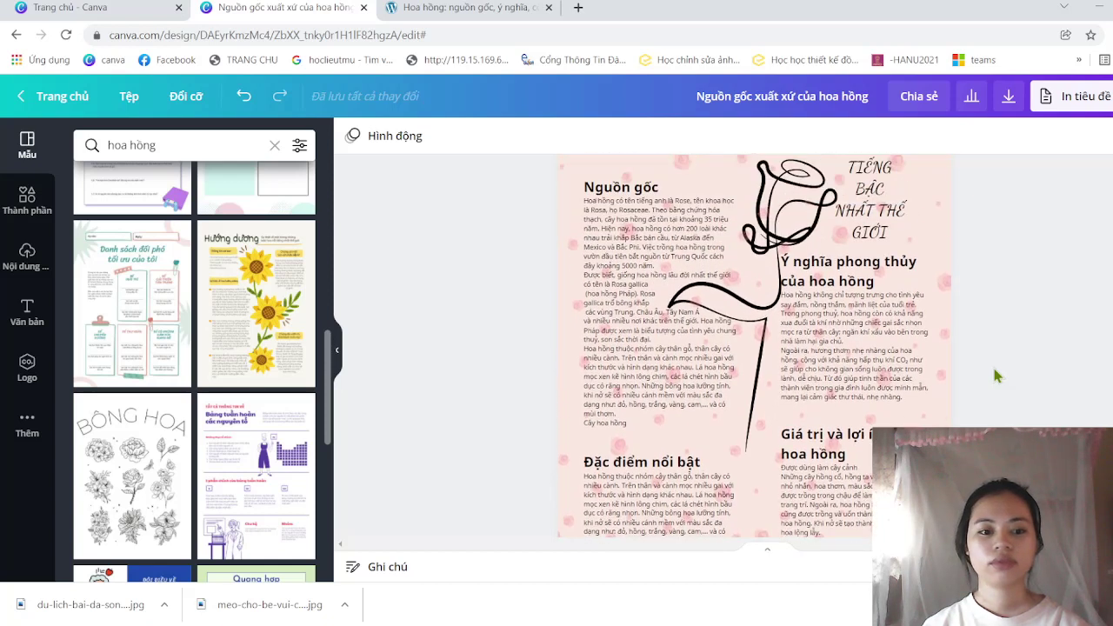
scroll(995, 373, "up", 1)
scroll(995, 374, "down", 2)
scroll(996, 374, "down", 2)
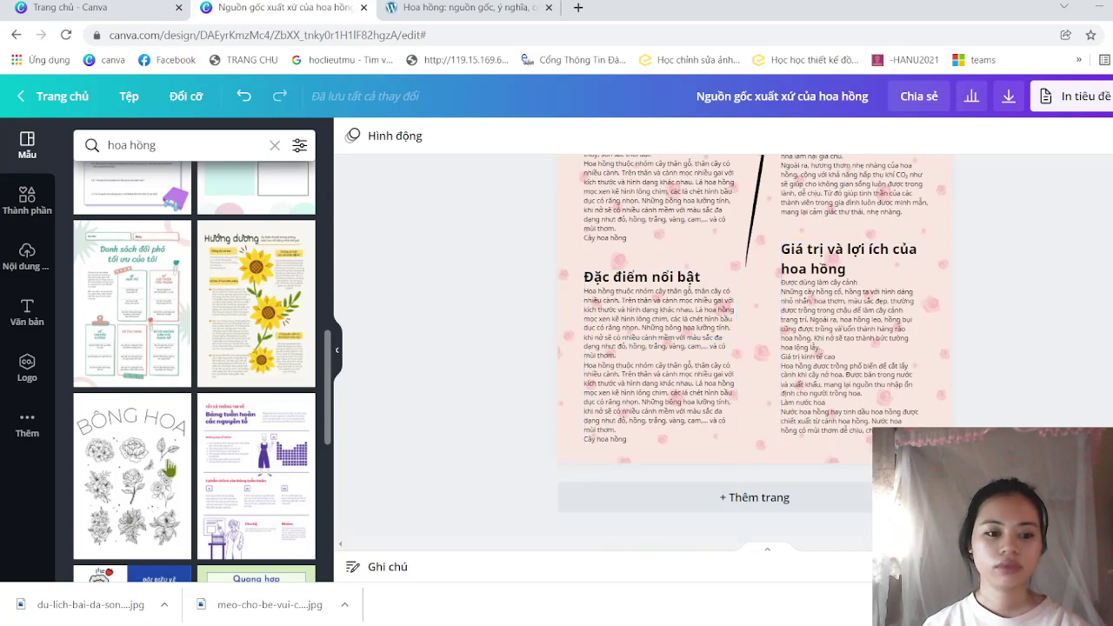
scroll(170, 470, "down", 3)
scroll(170, 469, "down", 2)
scroll(170, 470, "down", 2)
scroll(171, 469, "down", 2)
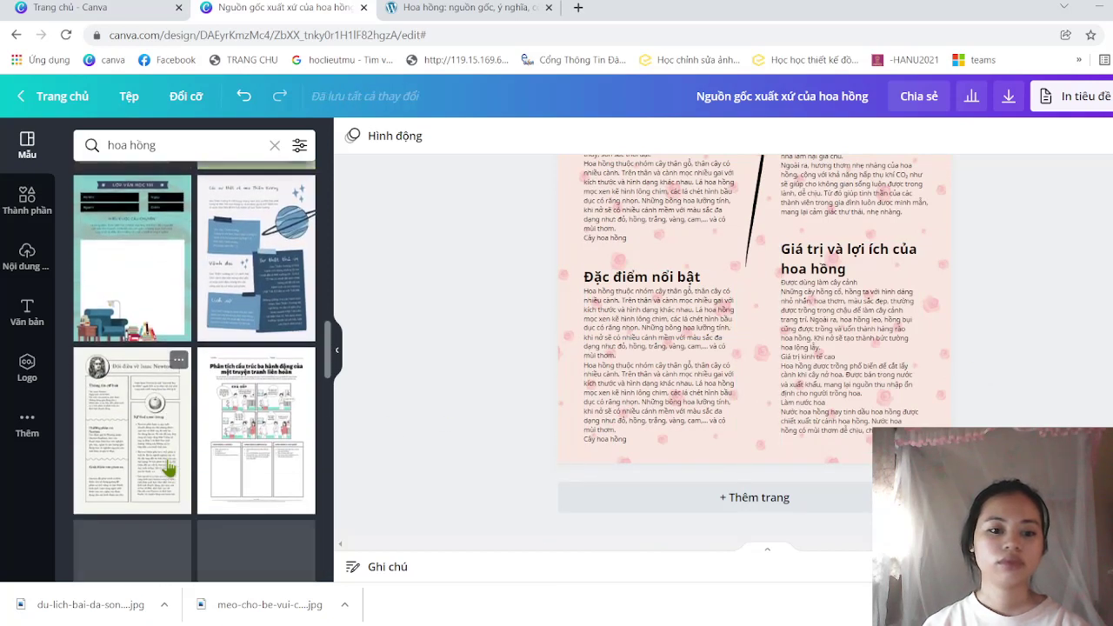
scroll(171, 469, "down", 5)
scroll(171, 469, "down", 2)
scroll(171, 469, "down", 2)
scroll(170, 468, "down", 1)
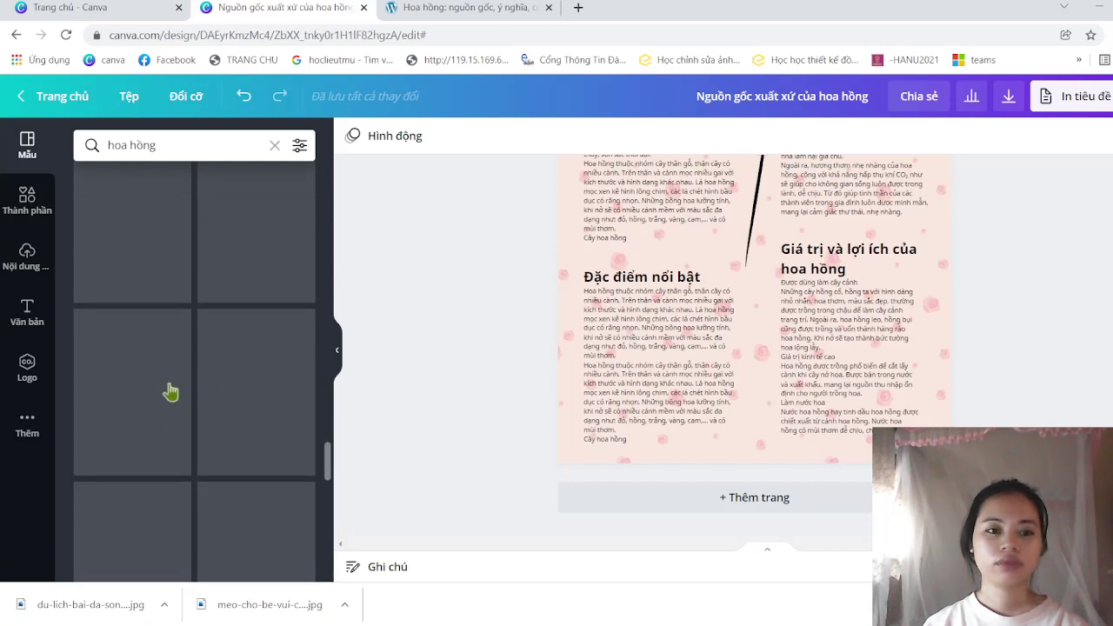
scroll(224, 398, "up", 1)
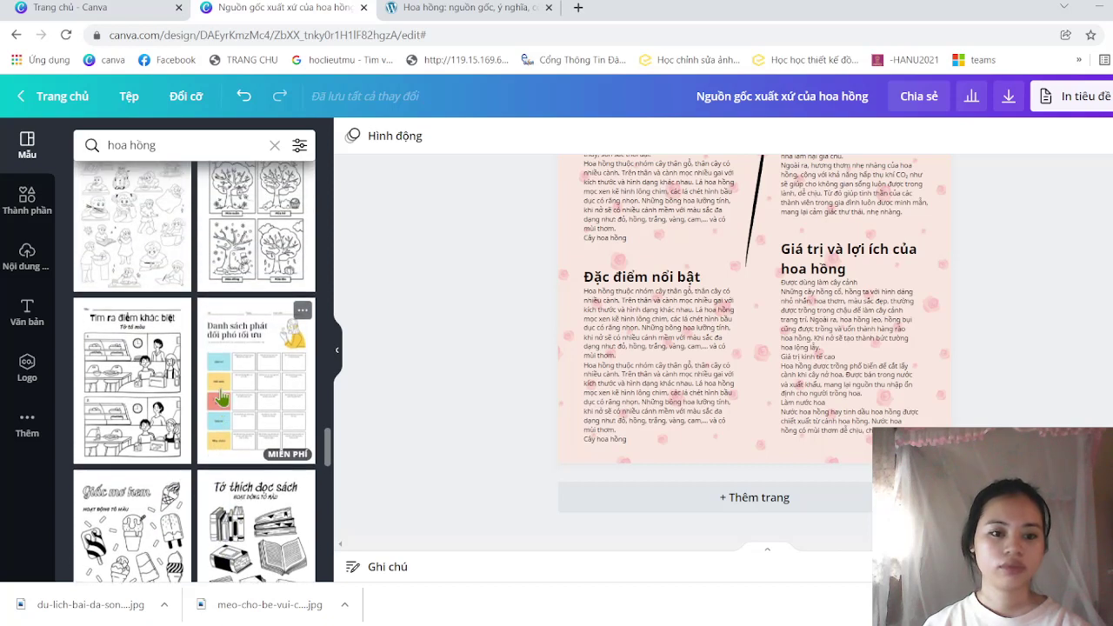
scroll(222, 397, "down", 3)
scroll(222, 397, "down", 3)
scroll(223, 395, "down", 2)
scroll(223, 396, "down", 1)
scroll(225, 396, "down", 2)
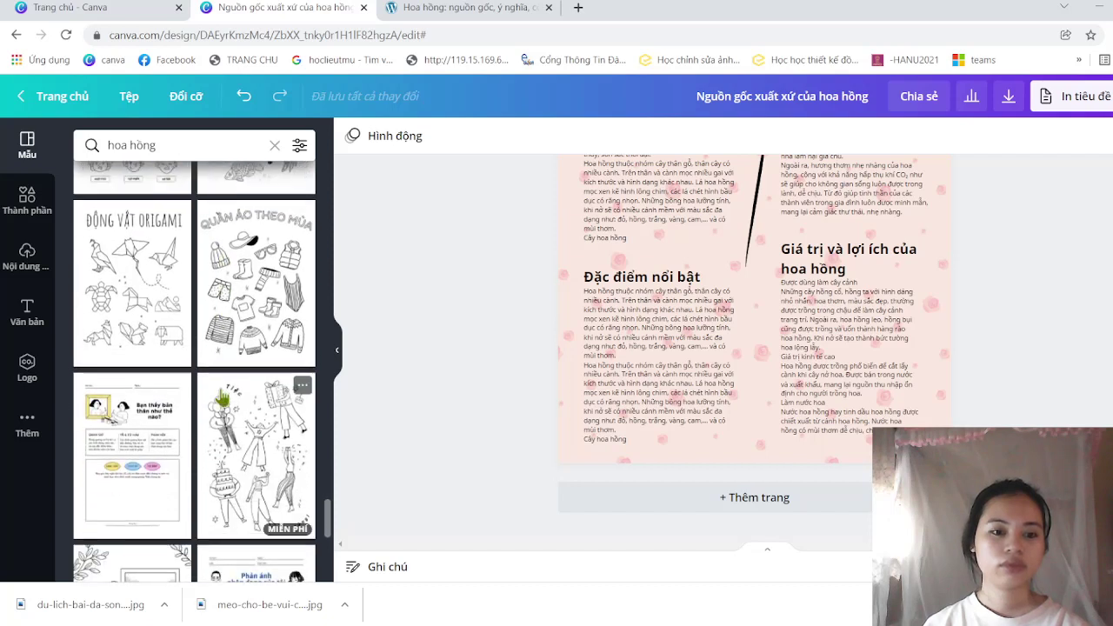
scroll(222, 397, "down", 2)
scroll(223, 396, "down", 2)
scroll(223, 397, "down", 2)
scroll(223, 397, "down", 2)
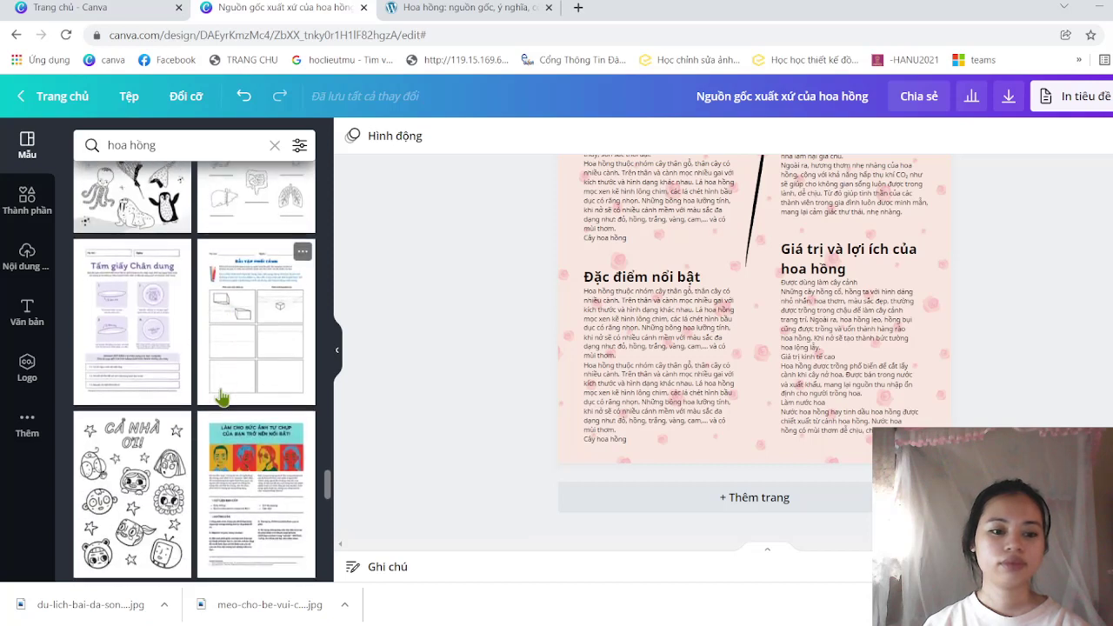
scroll(223, 397, "down", 3)
scroll(223, 397, "up", 2)
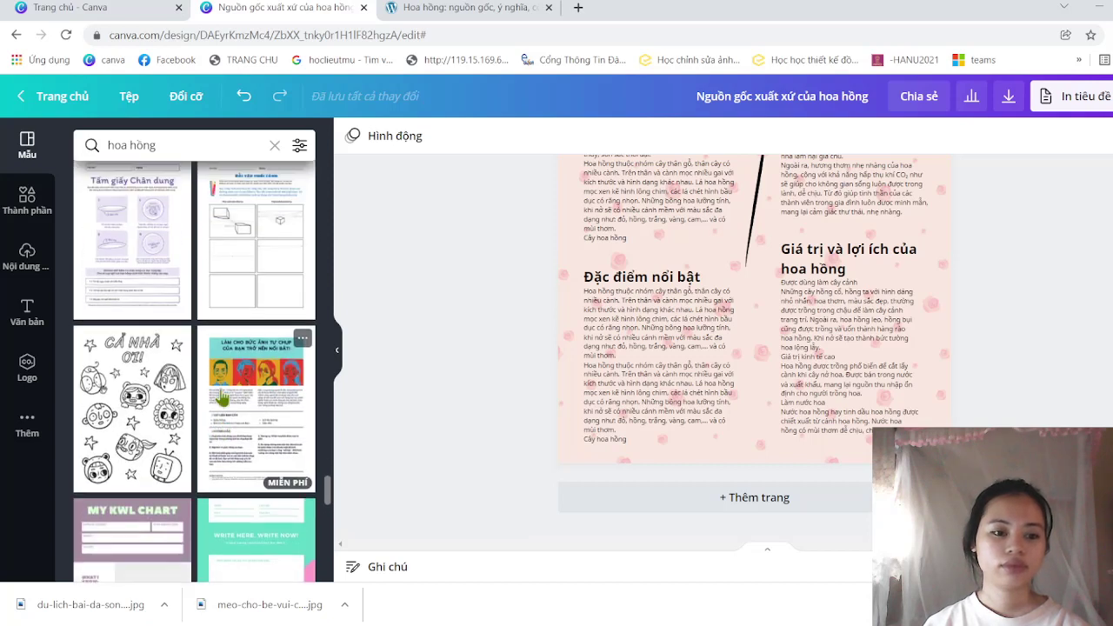
scroll(223, 397, "up", 1)
scroll(223, 397, "up", 2)
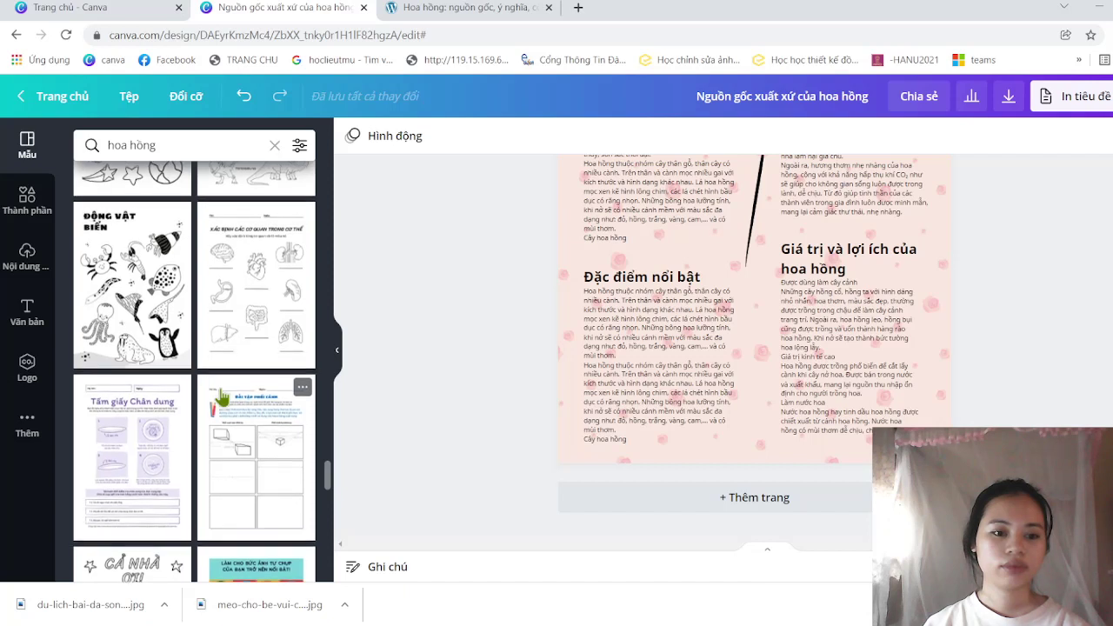
scroll(222, 397, "down", 2)
scroll(222, 398, "down", 1)
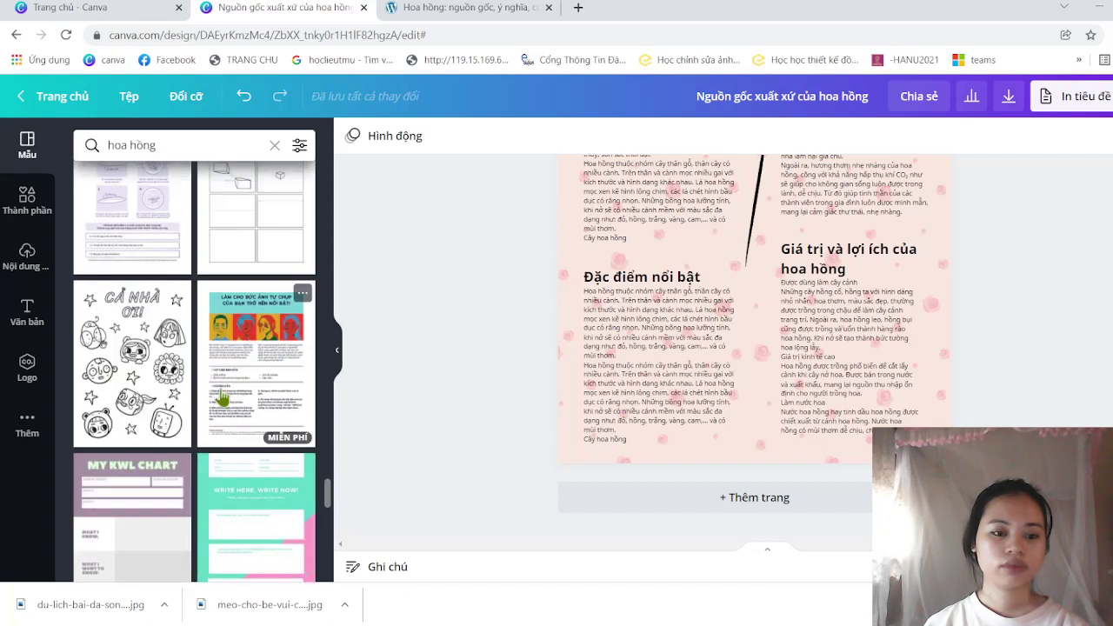
scroll(222, 398, "down", 2)
scroll(223, 397, "down", 1)
scroll(223, 397, "down", 2)
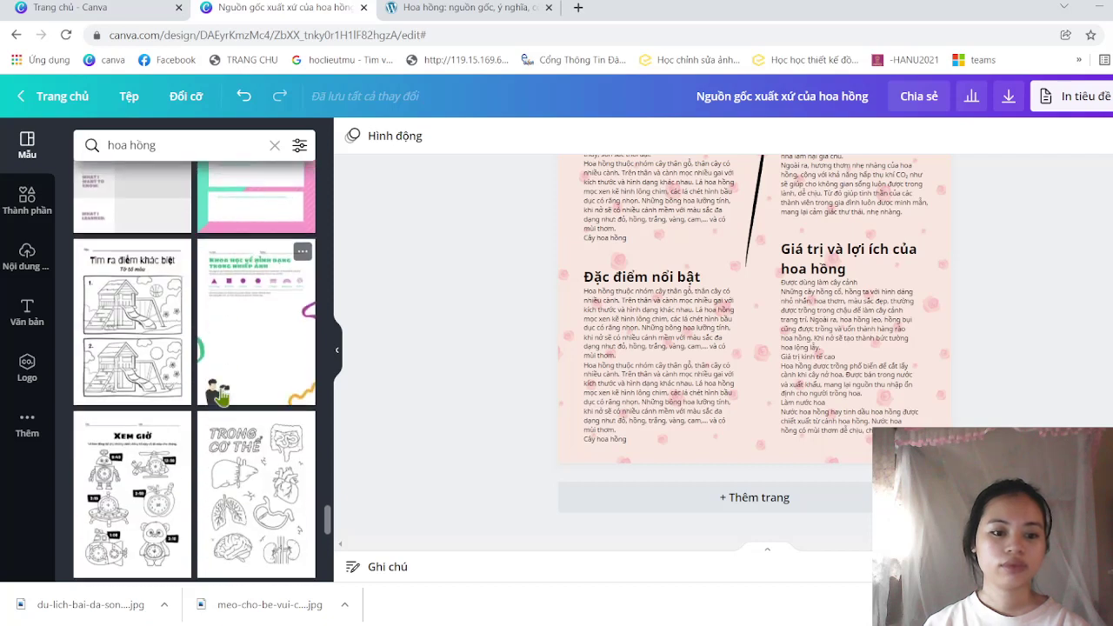
scroll(222, 398, "down", 1)
scroll(222, 396, "down", 1)
scroll(222, 396, "down", 1)
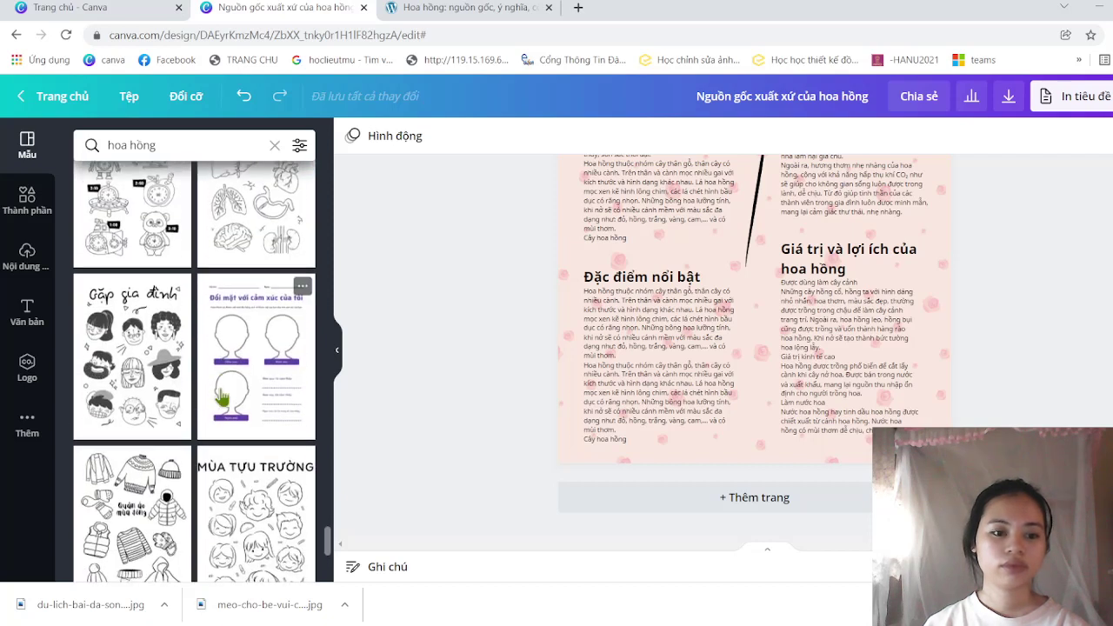
scroll(220, 393, "down", 1)
scroll(219, 391, "down", 2)
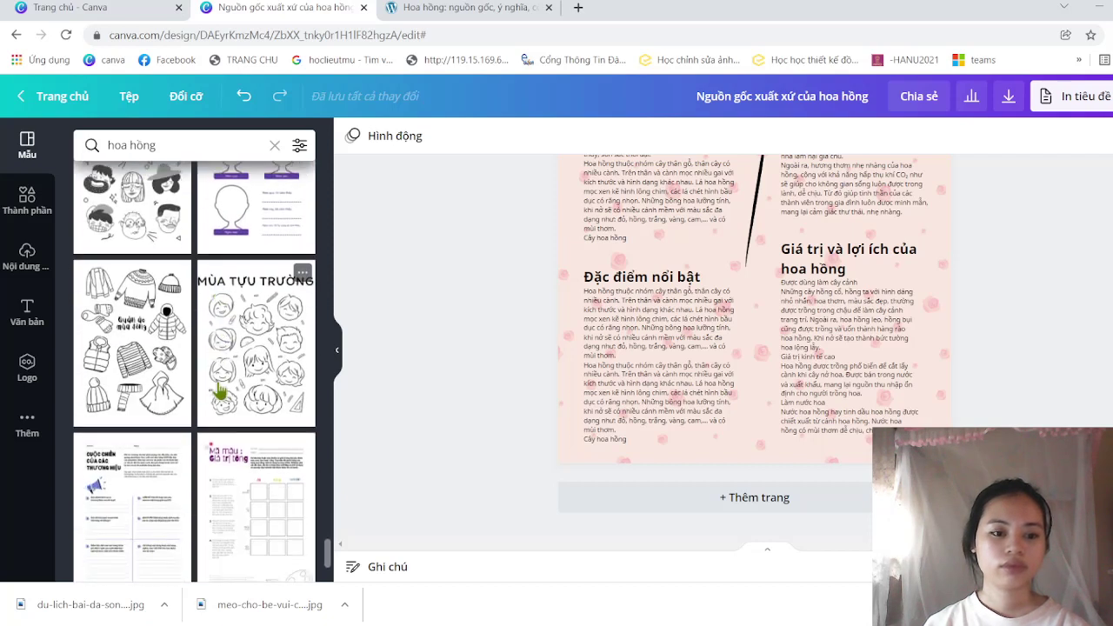
scroll(219, 391, "down", 1)
scroll(219, 392, "down", 1)
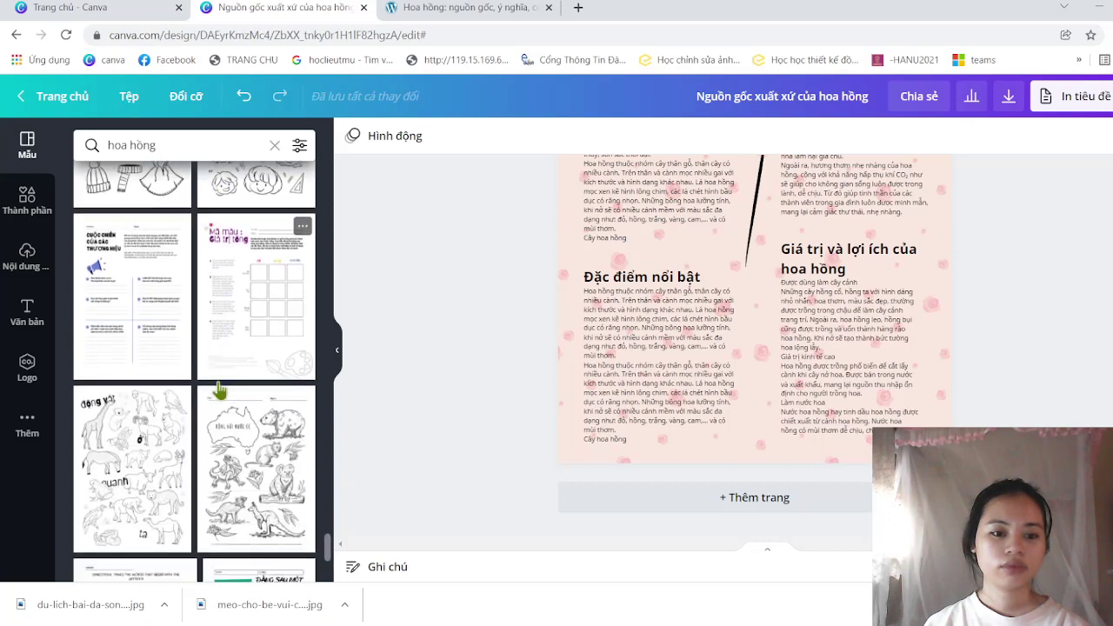
scroll(219, 392, "down", 2)
scroll(221, 391, "down", 1)
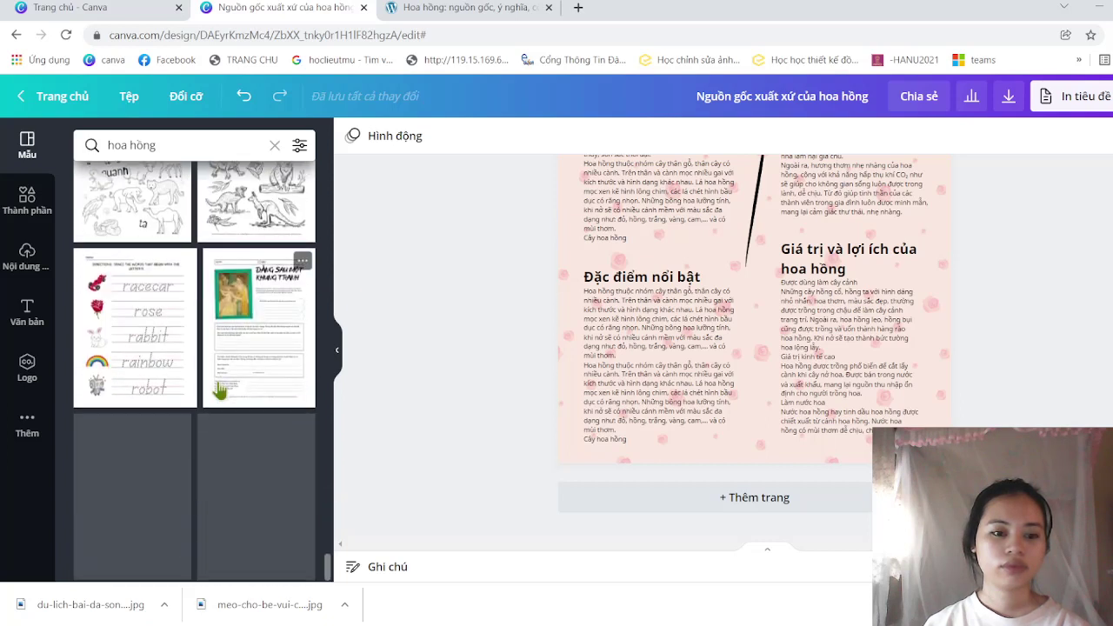
scroll(219, 393, "down", 1)
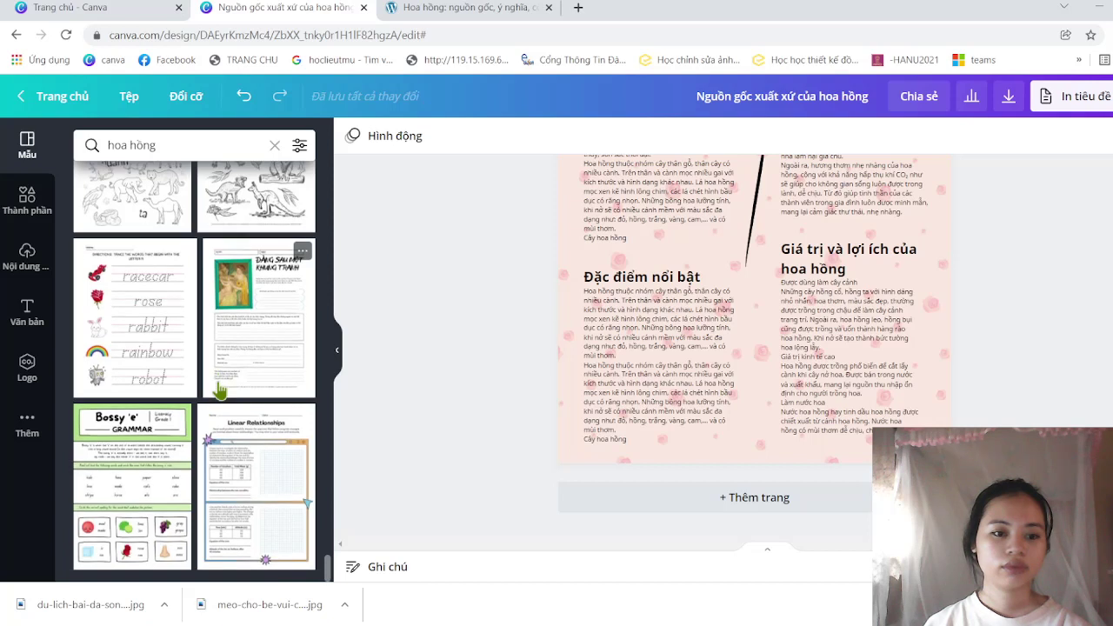
scroll(219, 391, "up", 1)
scroll(219, 391, "down", 1)
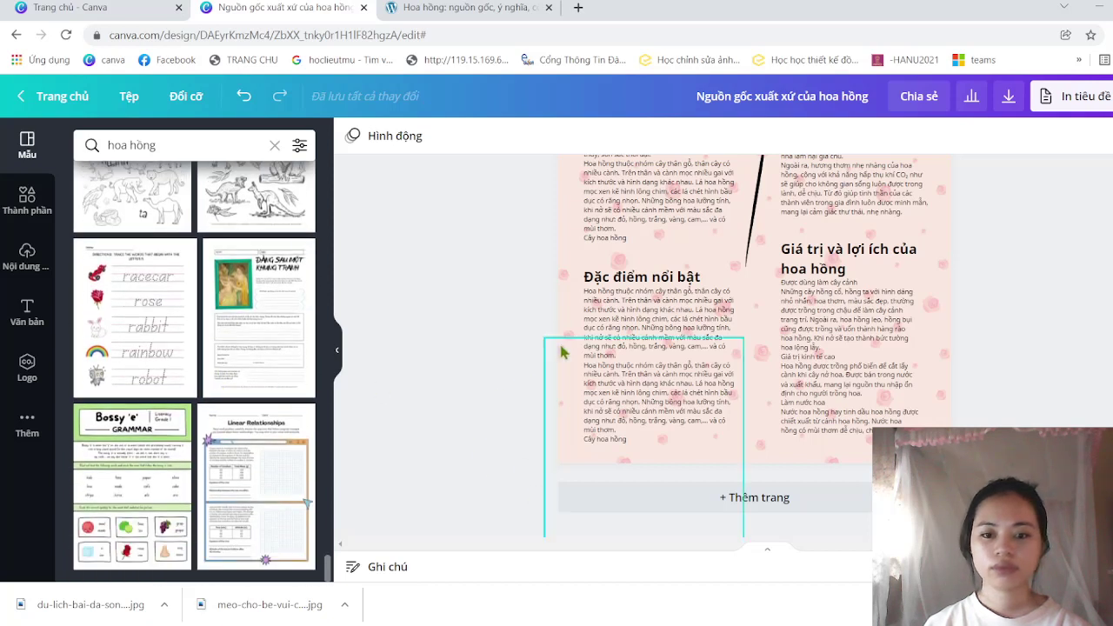
scroll(559, 343, "up", 5)
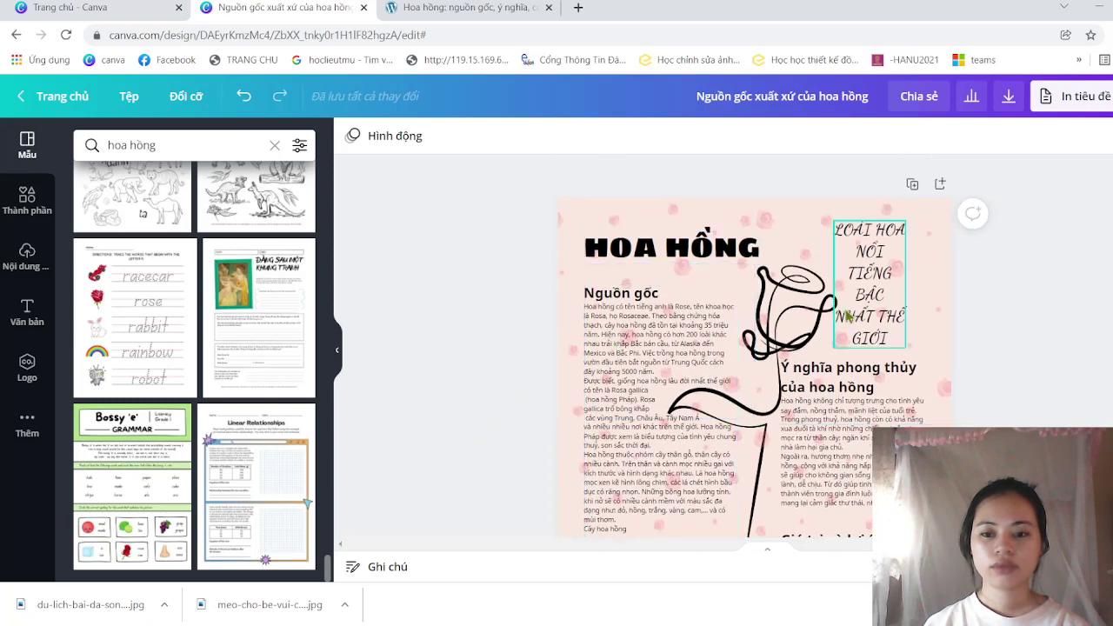
left_click(848, 315)
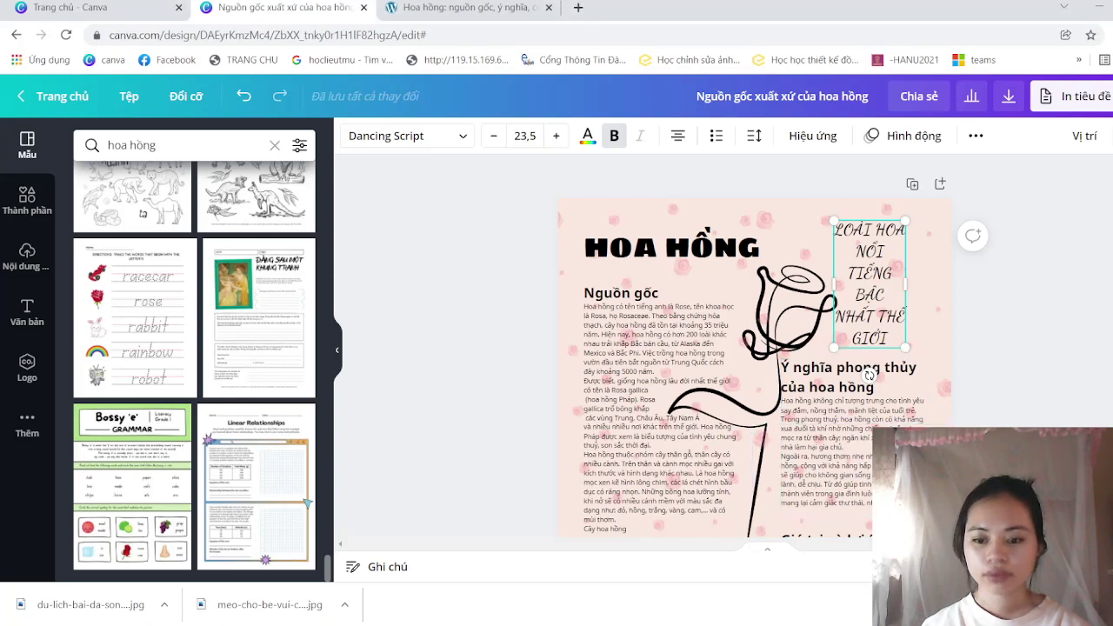
scroll(735, 348, "down", 5)
scroll(734, 348, "up", 1)
scroll(735, 348, "up", 2)
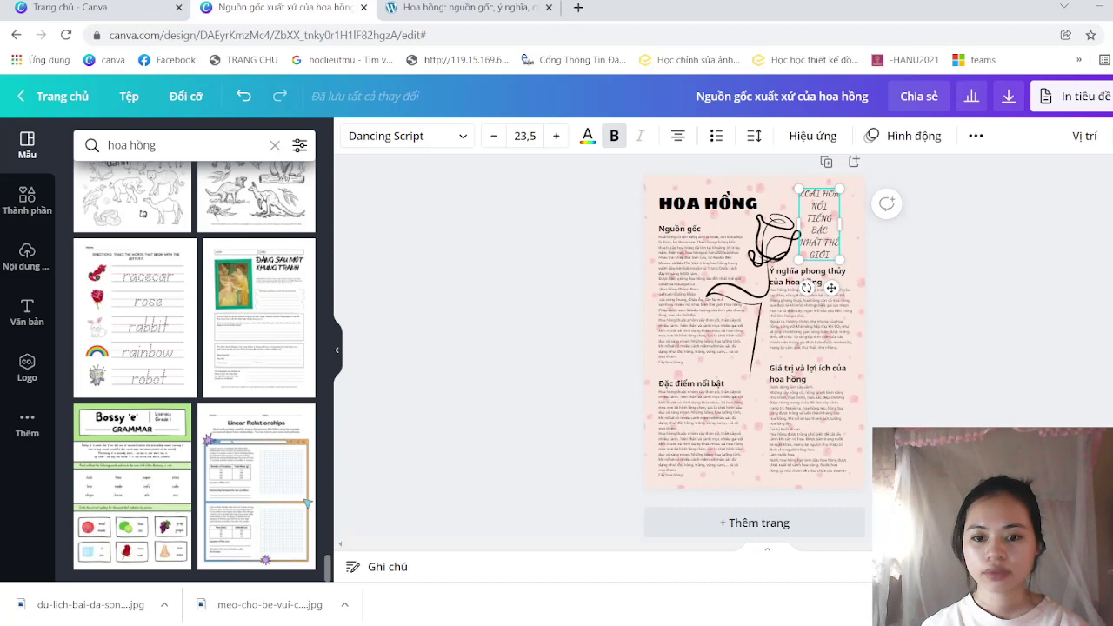
scroll(734, 348, "up", 2)
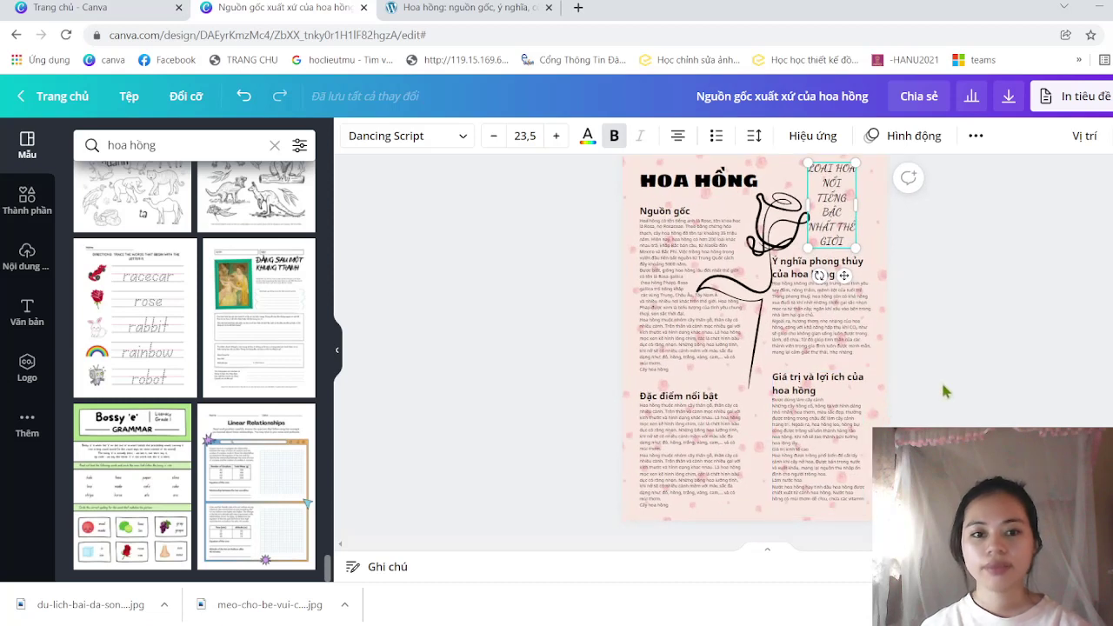
left_click(986, 328)
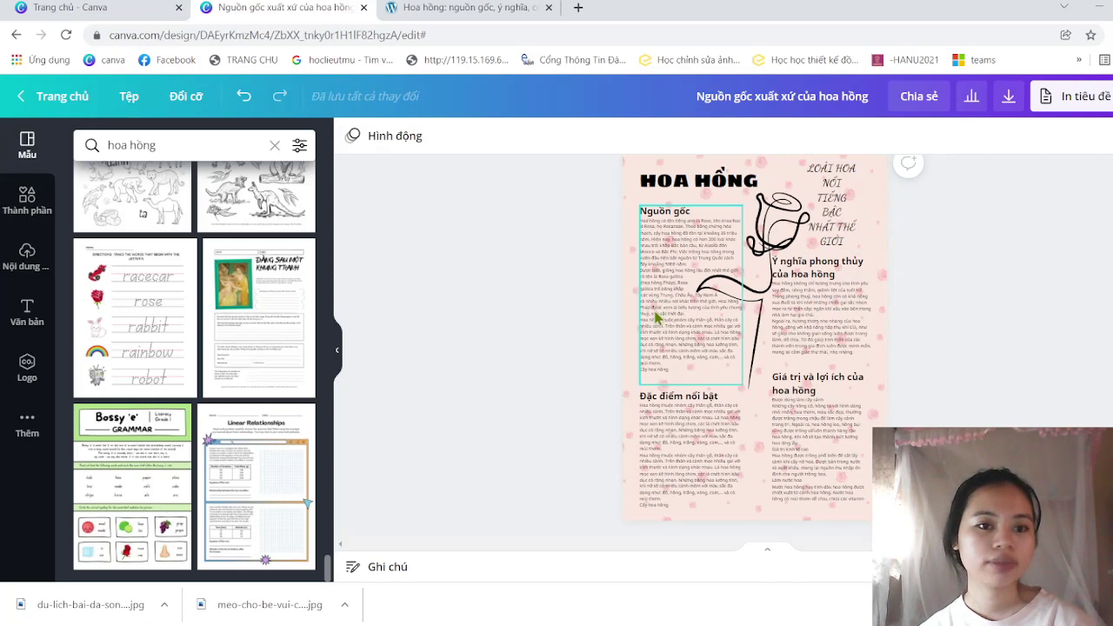
scroll(543, 325, "up", 1)
scroll(543, 324, "down", 1)
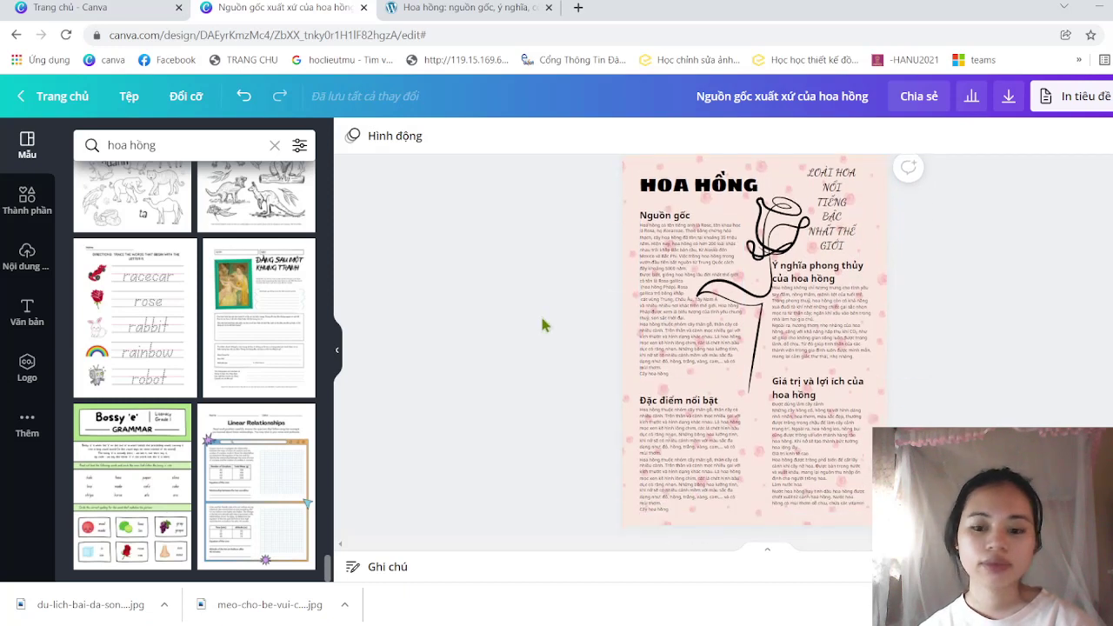
- Return to the Canva home page and open the untitled design from recent designs
left_click(21, 96)
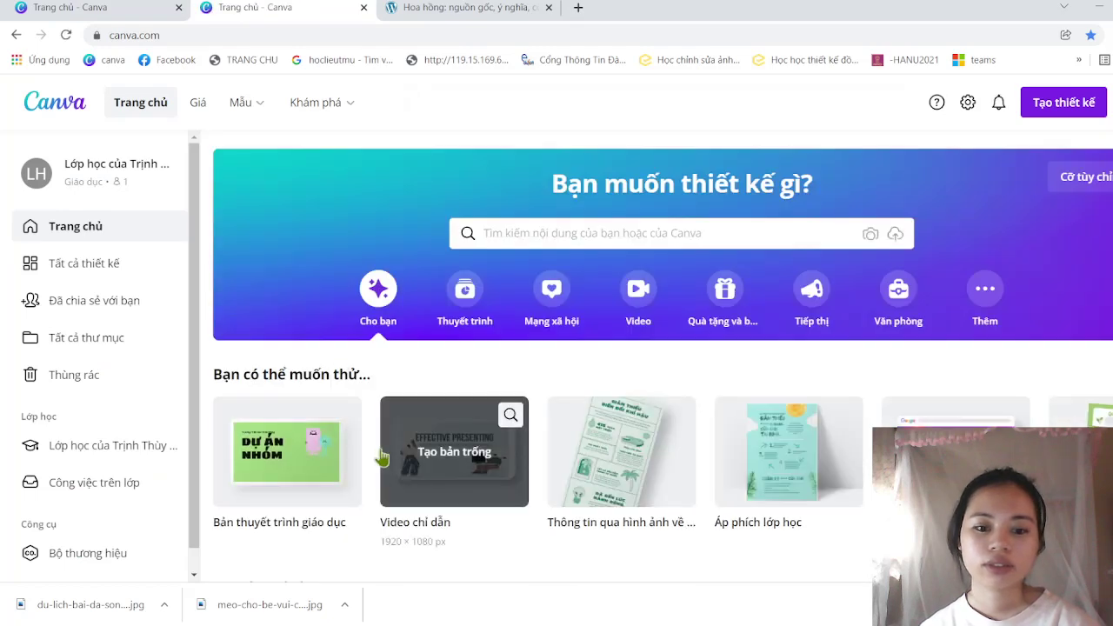
scroll(383, 458, "down", 1)
scroll(379, 457, "down", 1)
scroll(382, 455, "down", 1)
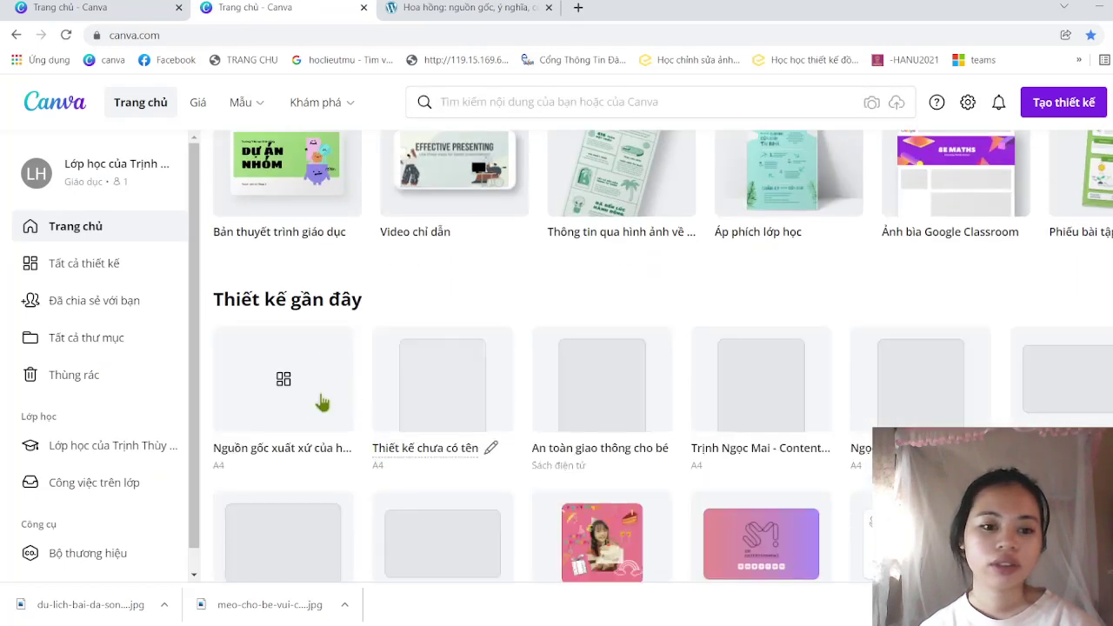
mouse_move(283, 380)
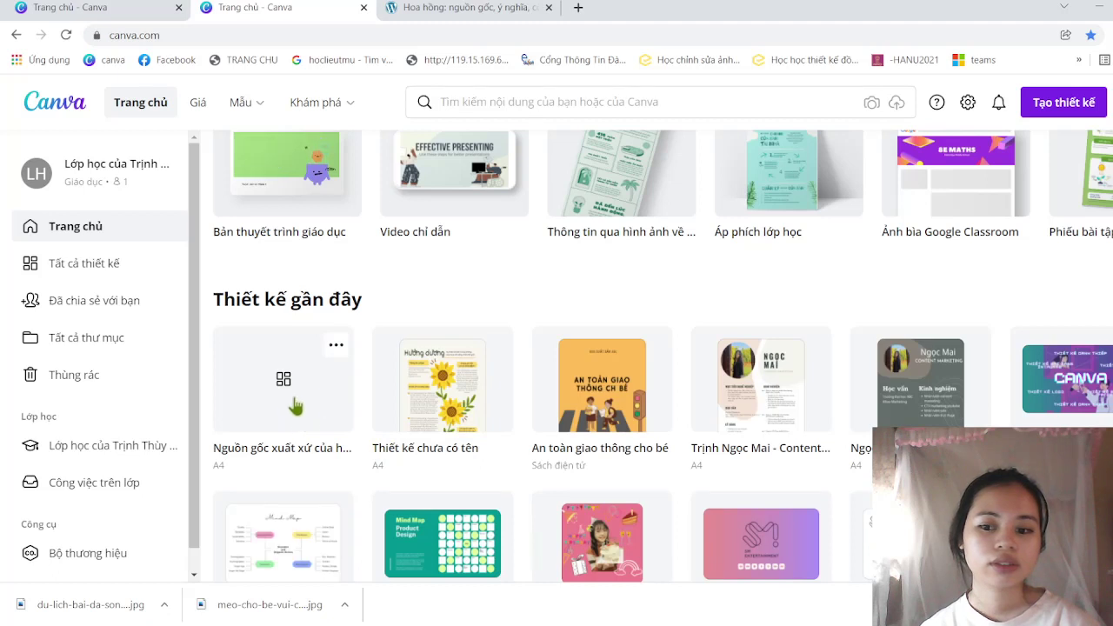
scroll(293, 414, "down", 1)
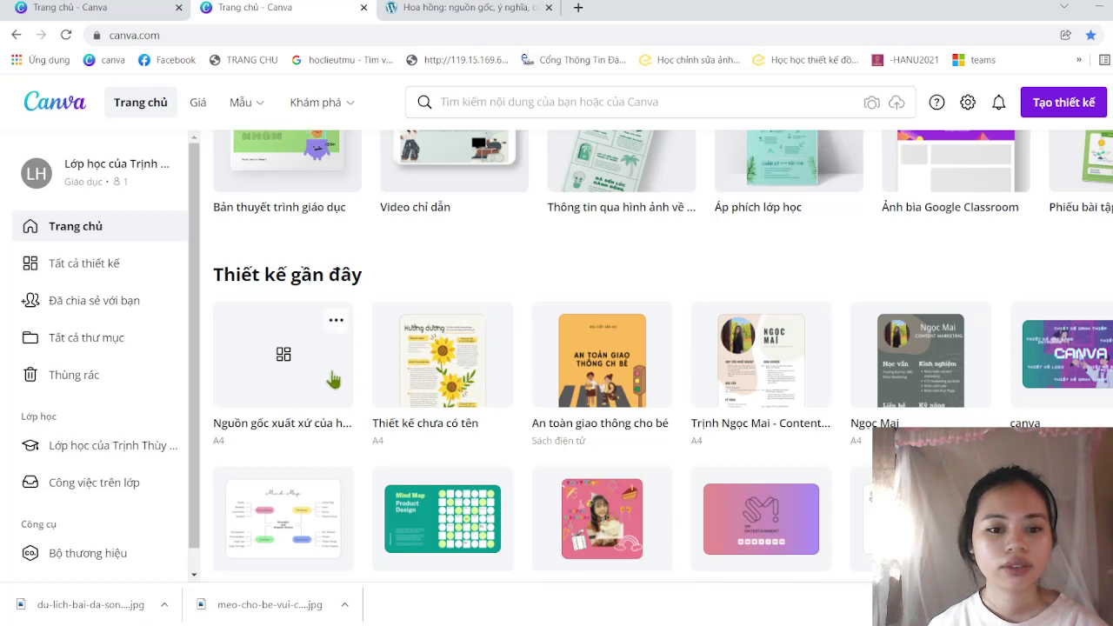
left_click(429, 383)
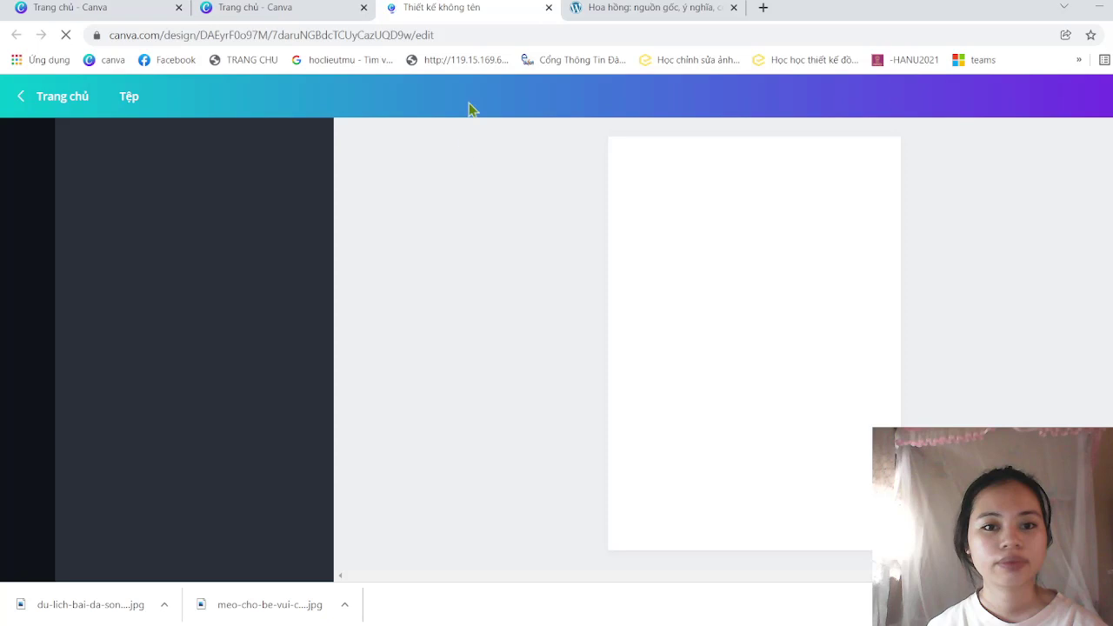
- Open the 'Nguồn gốc xuất xứ của hoa hồng' design and close the 'Thiết kế không tên' tab
left_click(344, 12)
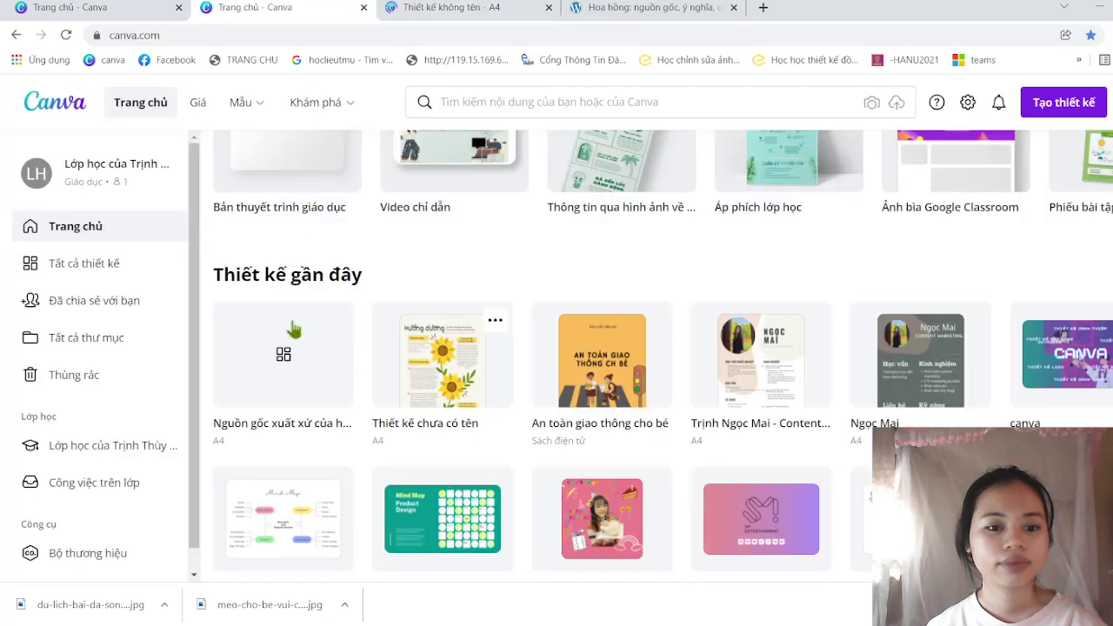
left_click(286, 366)
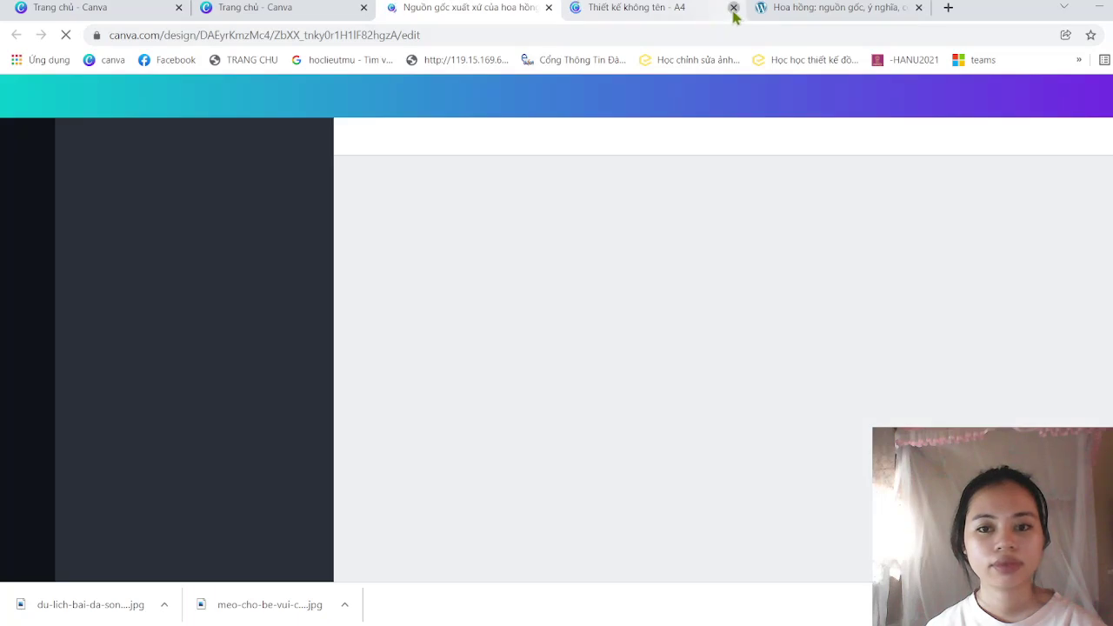
left_click(733, 8)
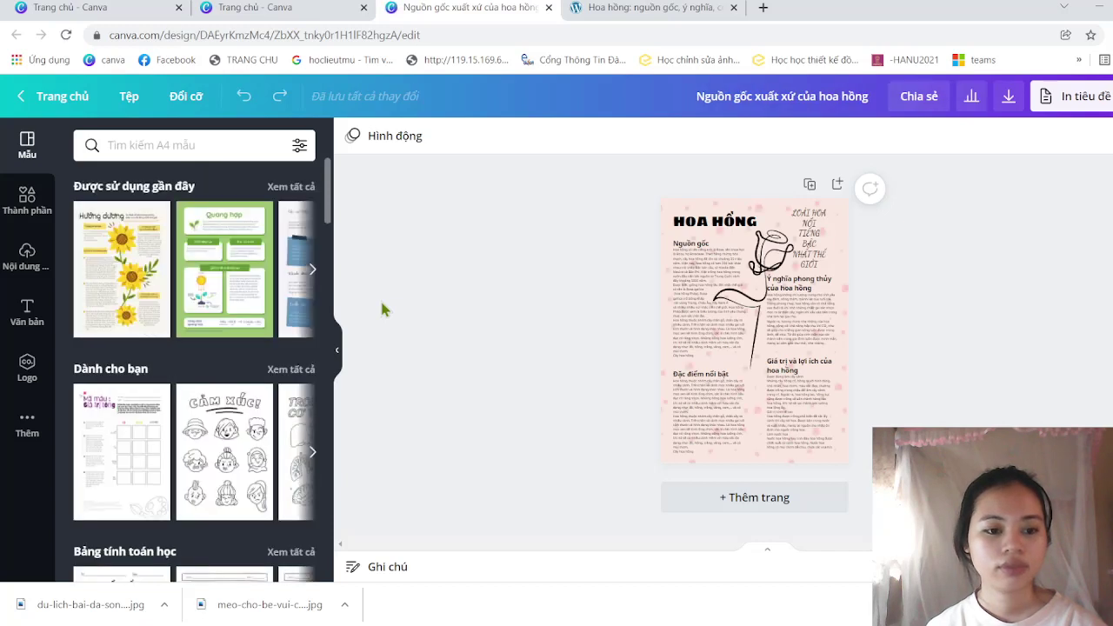
scroll(161, 398, "down", 4)
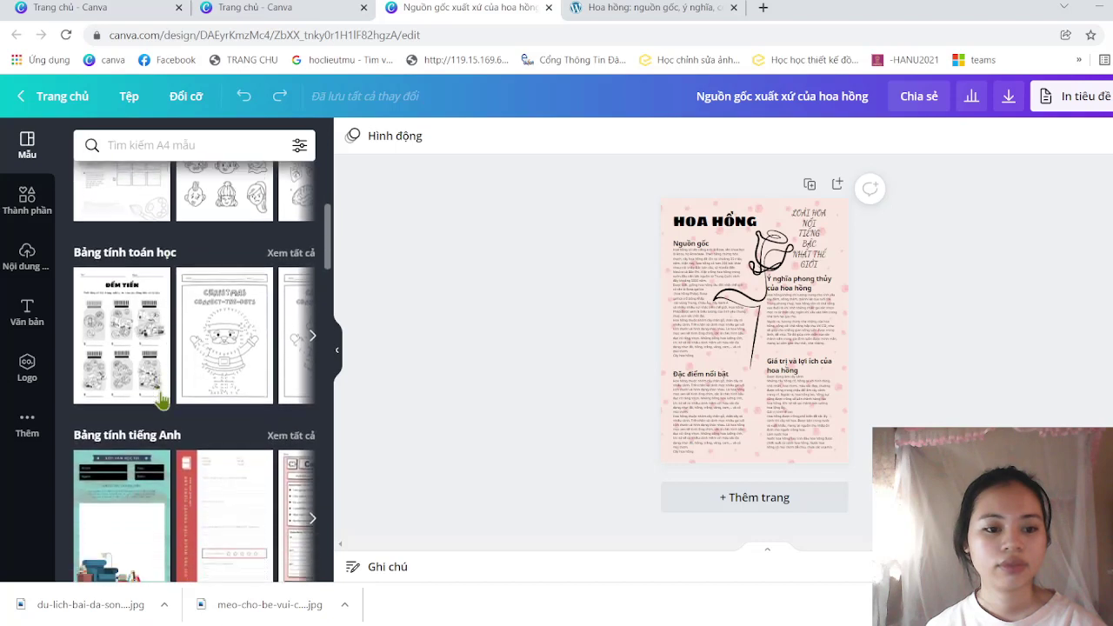
scroll(161, 399, "down", 2)
scroll(161, 399, "down", 2)
scroll(161, 399, "down", 2)
scroll(161, 399, "down", 2)
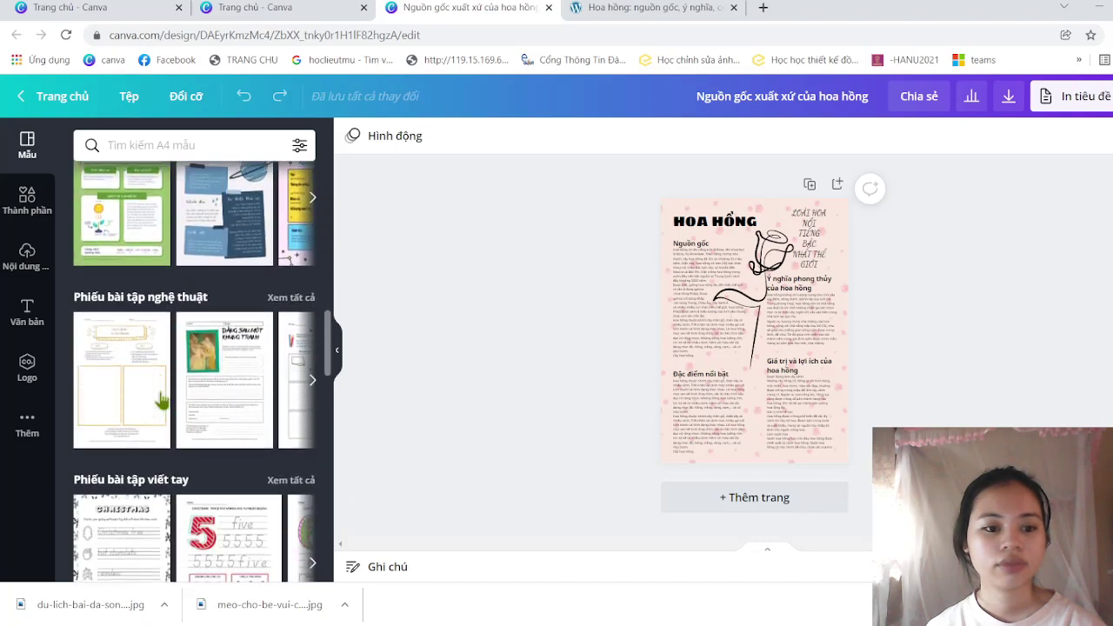